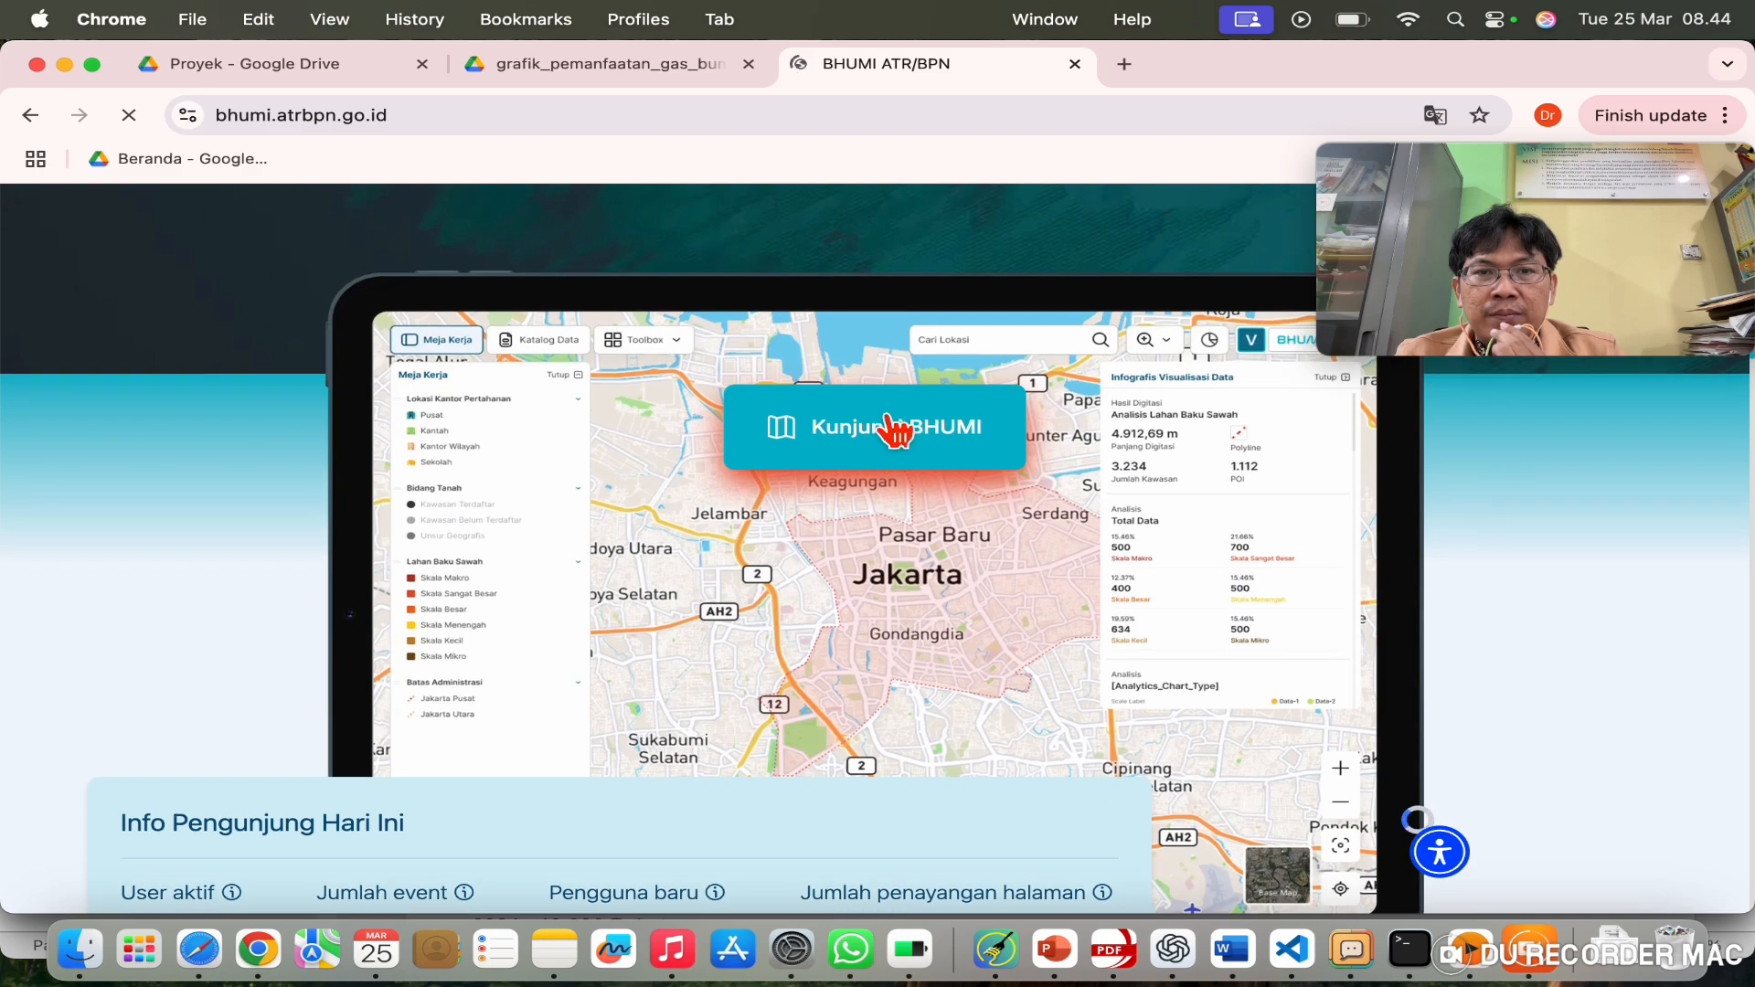
# Step: Enter the interactive BHUMI map from the ATR/BPN landing page
pyautogui.click(895, 423)
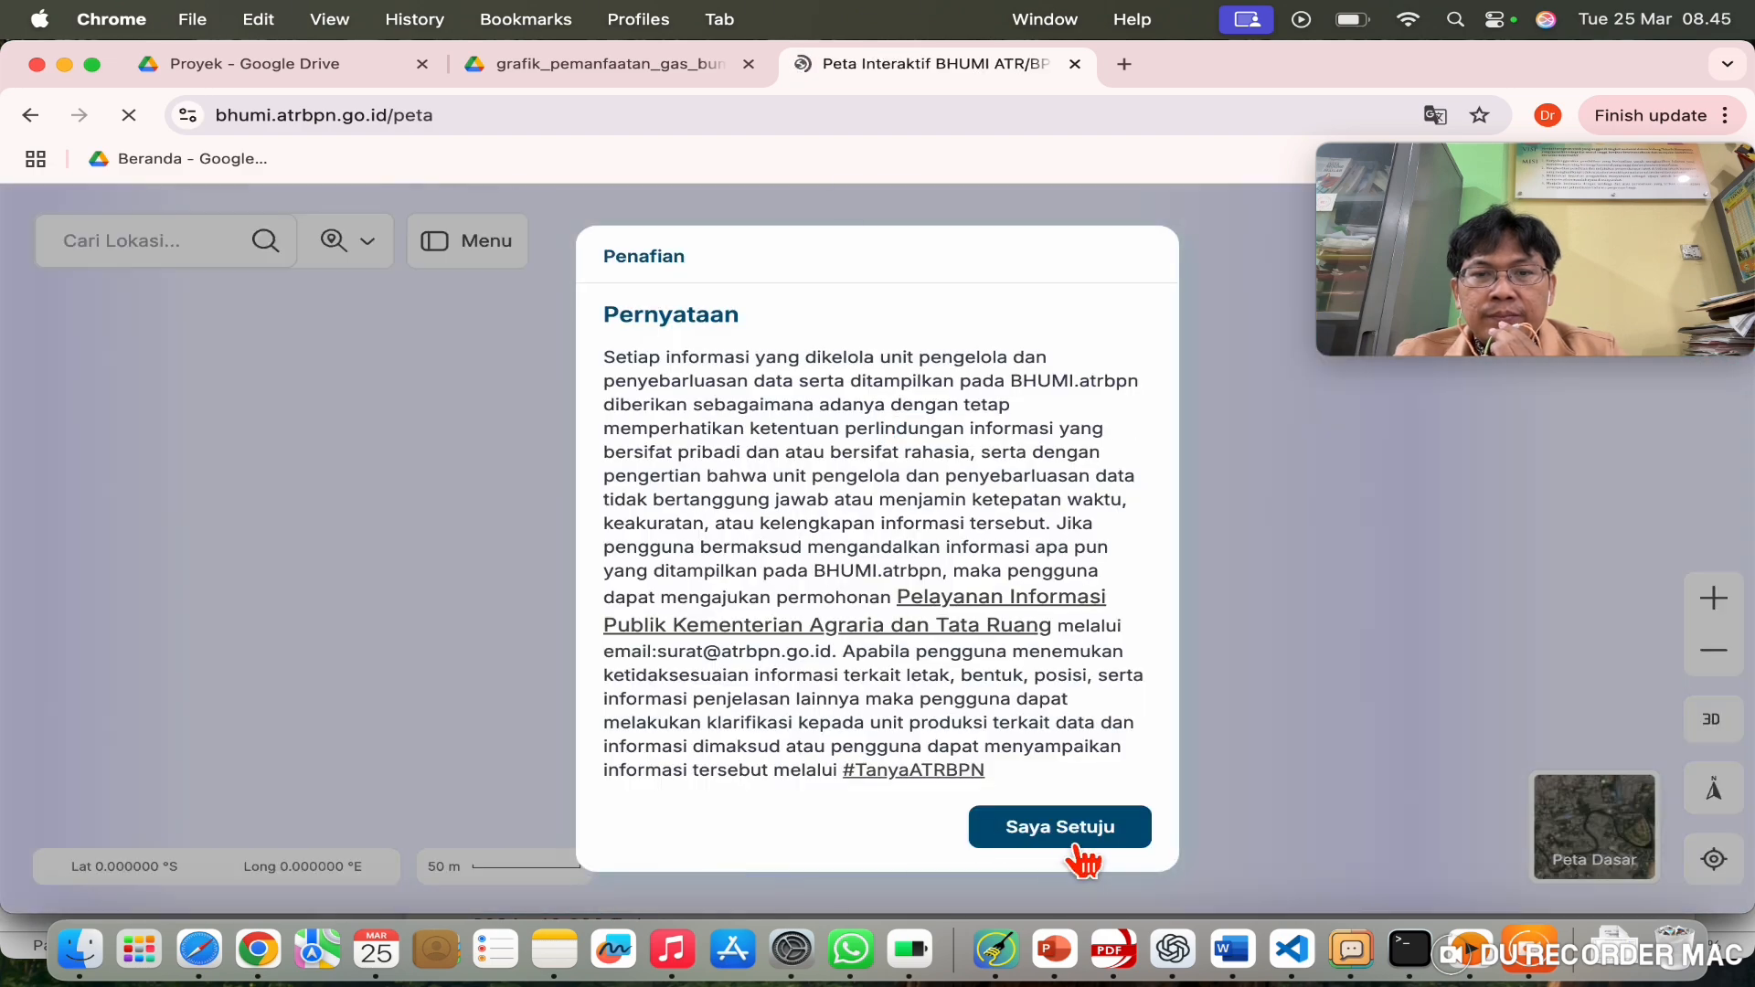
# Step: Accept the disclaimer, search 'bek' to jump to Kab Bekasi, and frame the river bend
pyautogui.click(1066, 830)
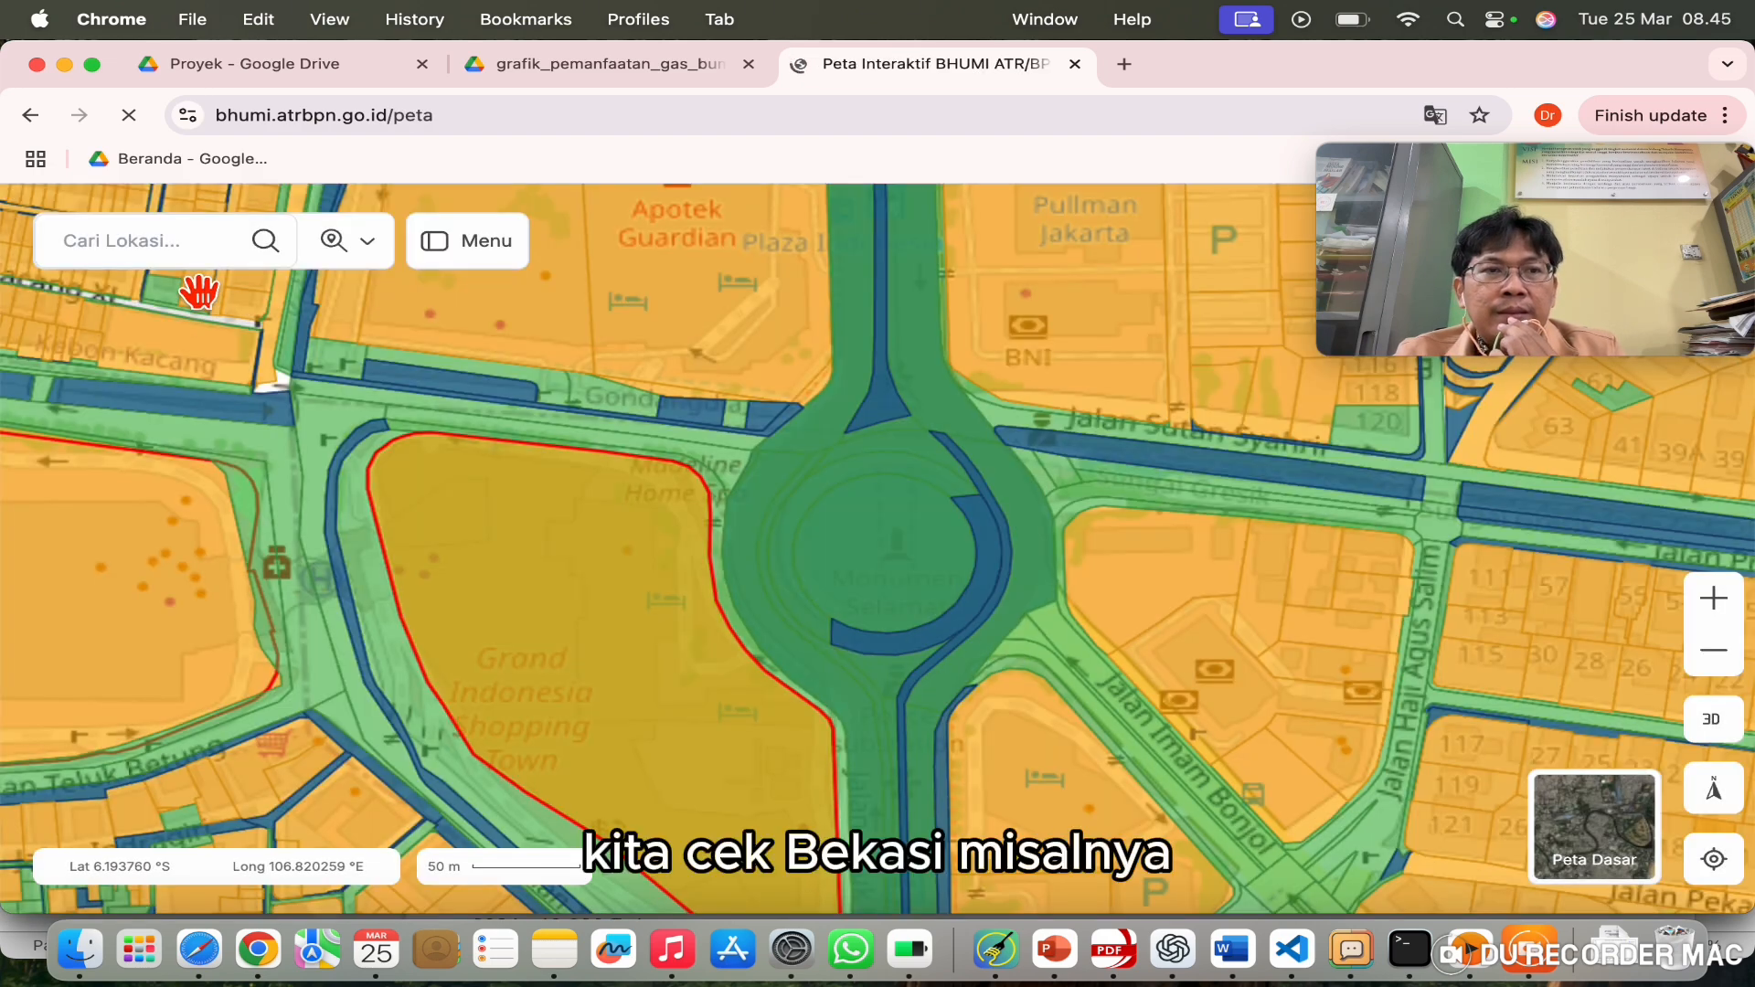
pyautogui.click(189, 265)
pyautogui.write('be')
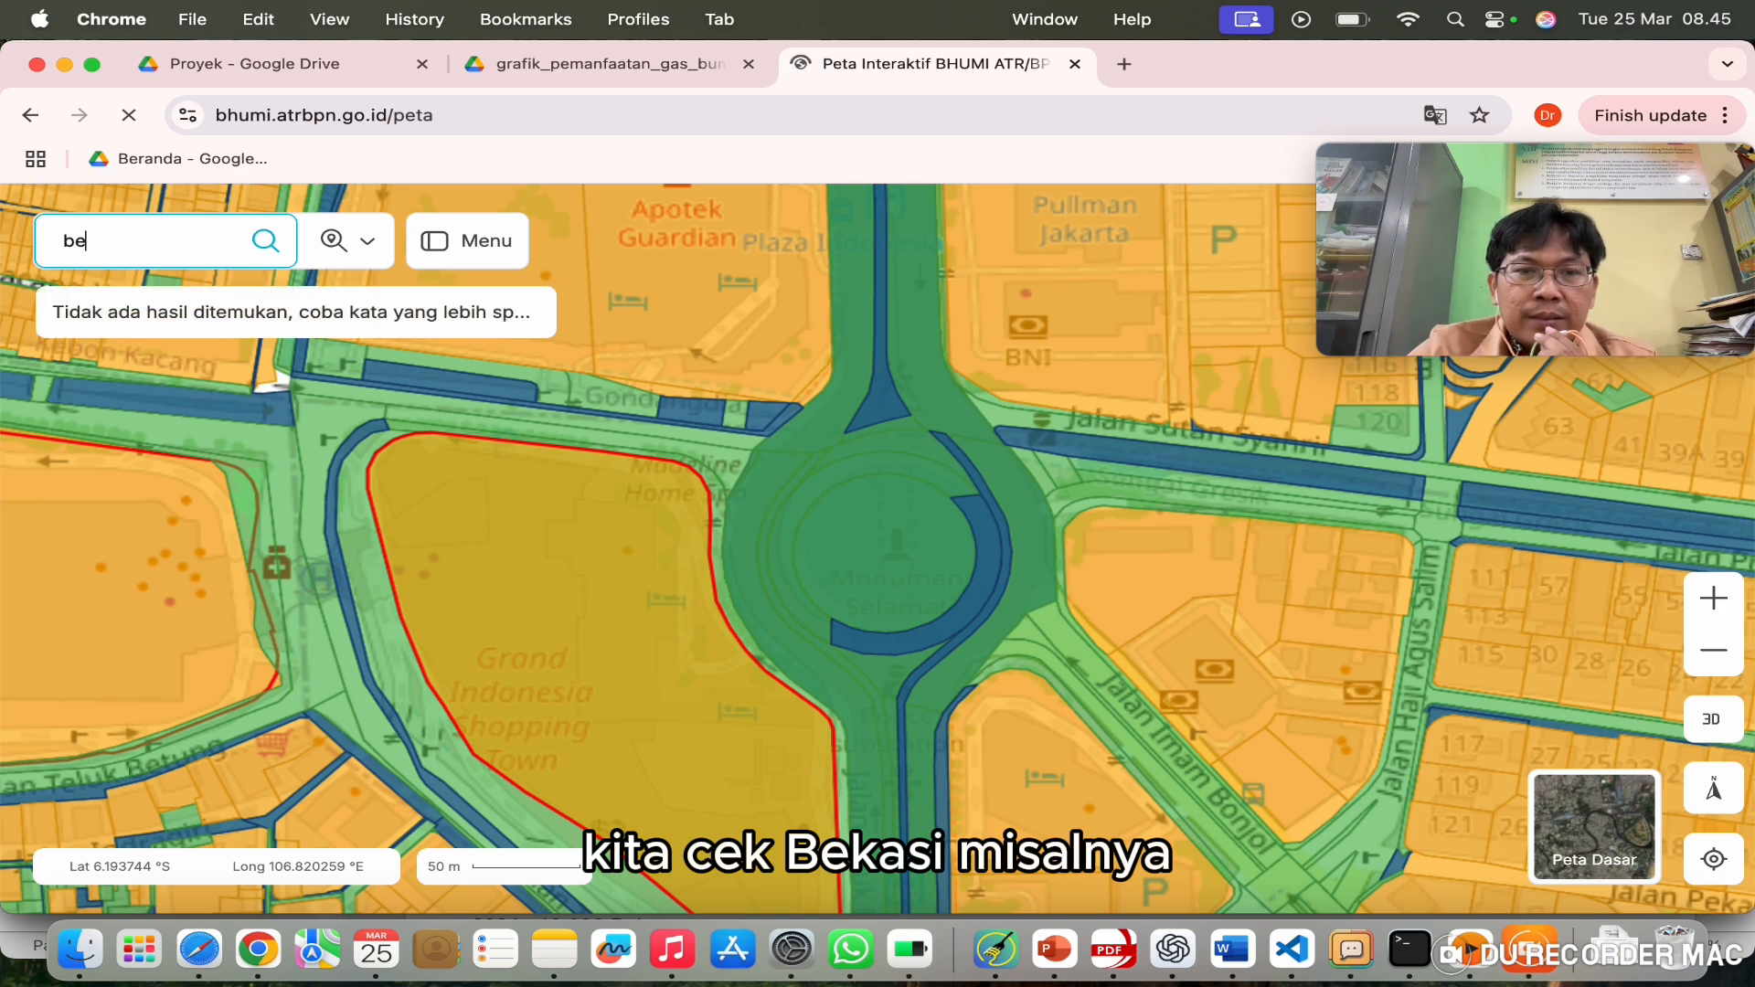
pyautogui.write('kasi')
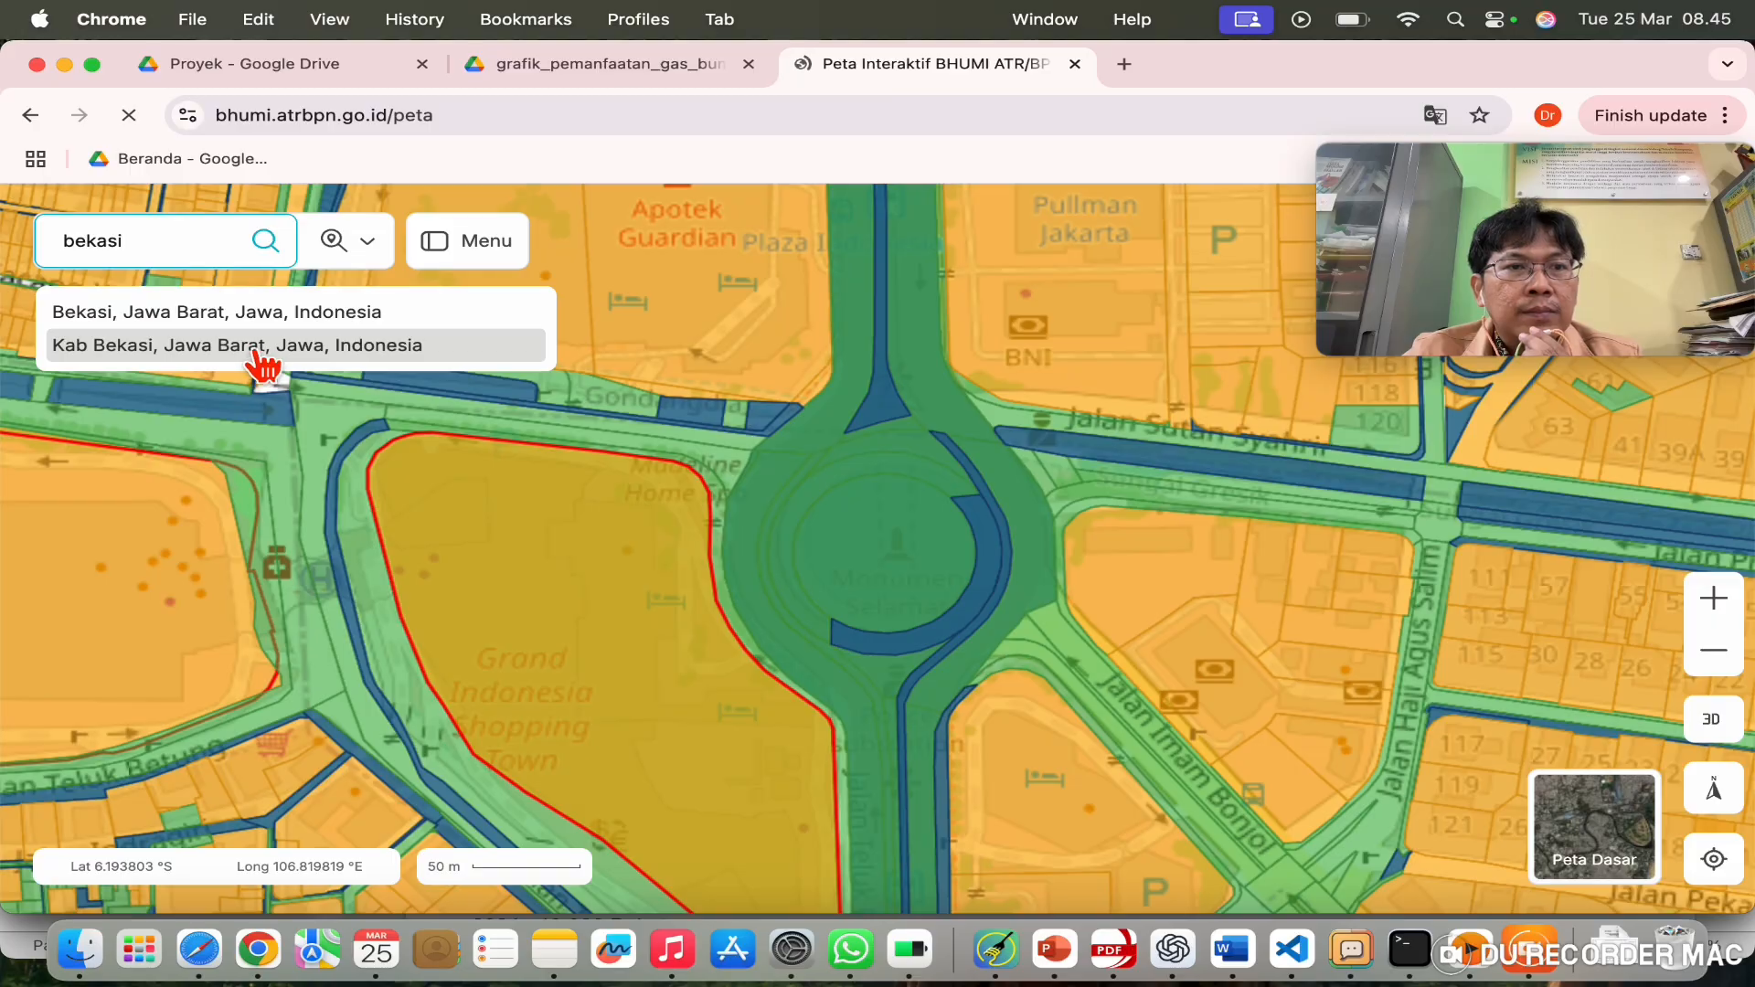
pyautogui.click(268, 359)
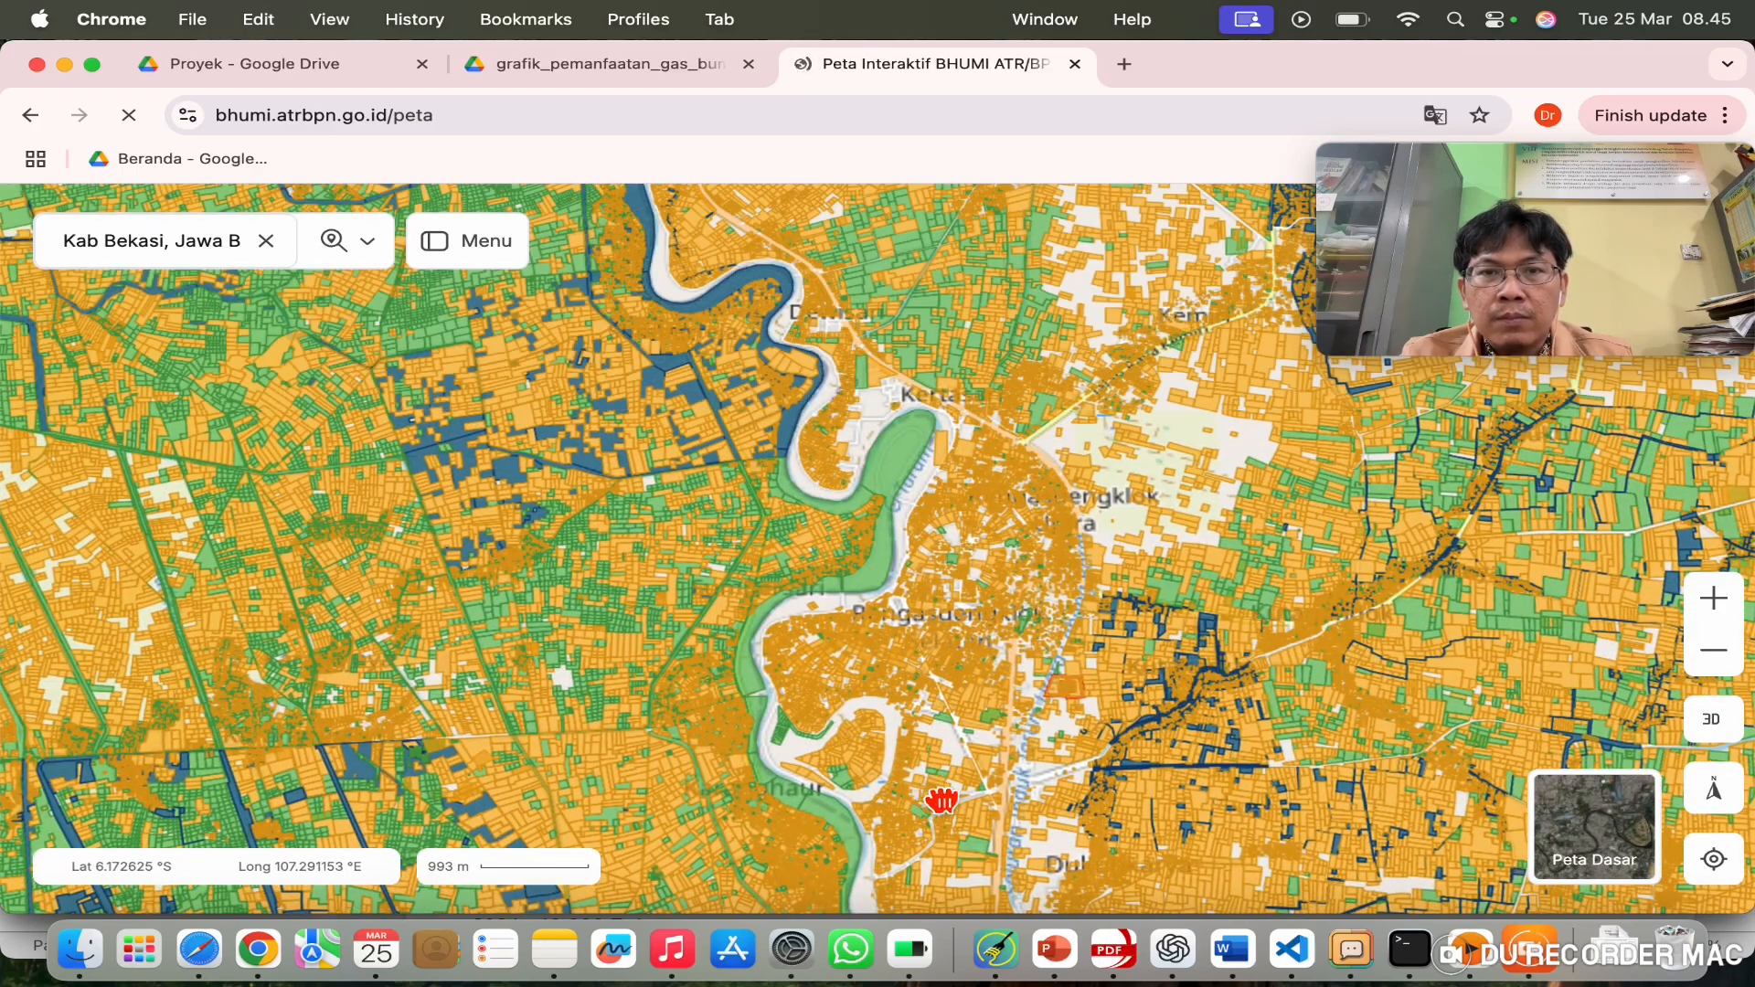
pyautogui.moveTo(941, 799); pyautogui.dragTo(1038, 502)
pyautogui.moveTo(1148, 698); pyautogui.dragTo(1128, 455)
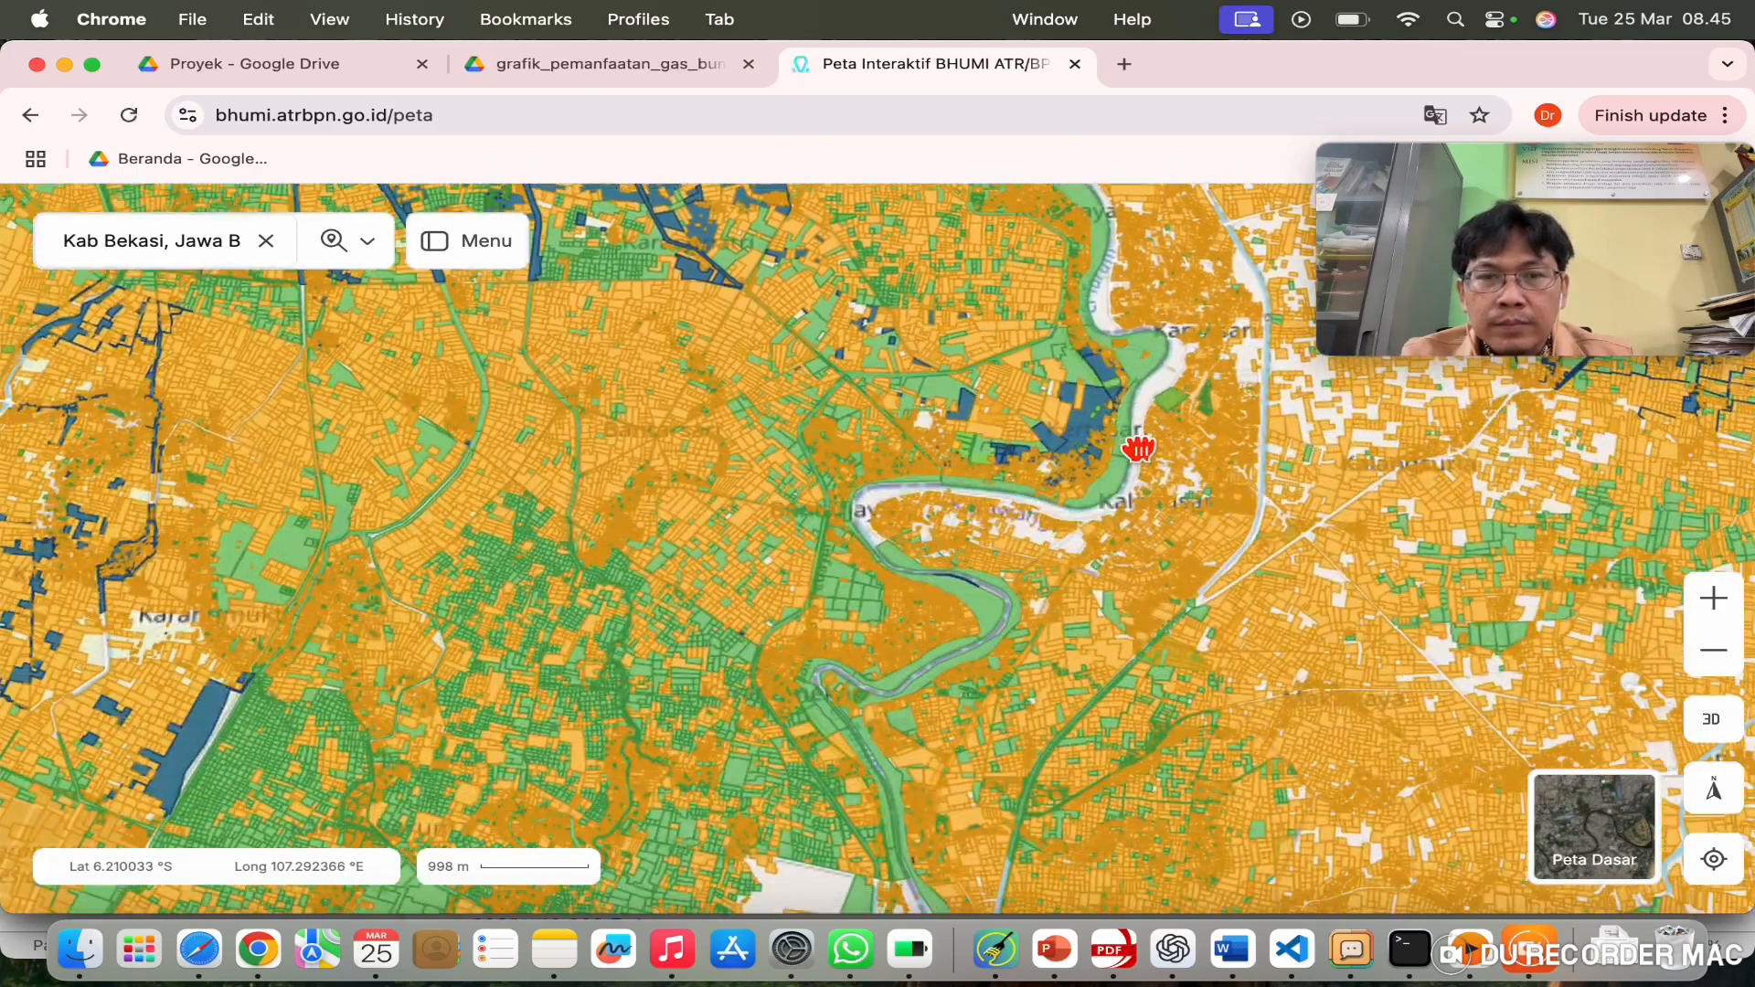
pyautogui.scroll(5, 905, 664)
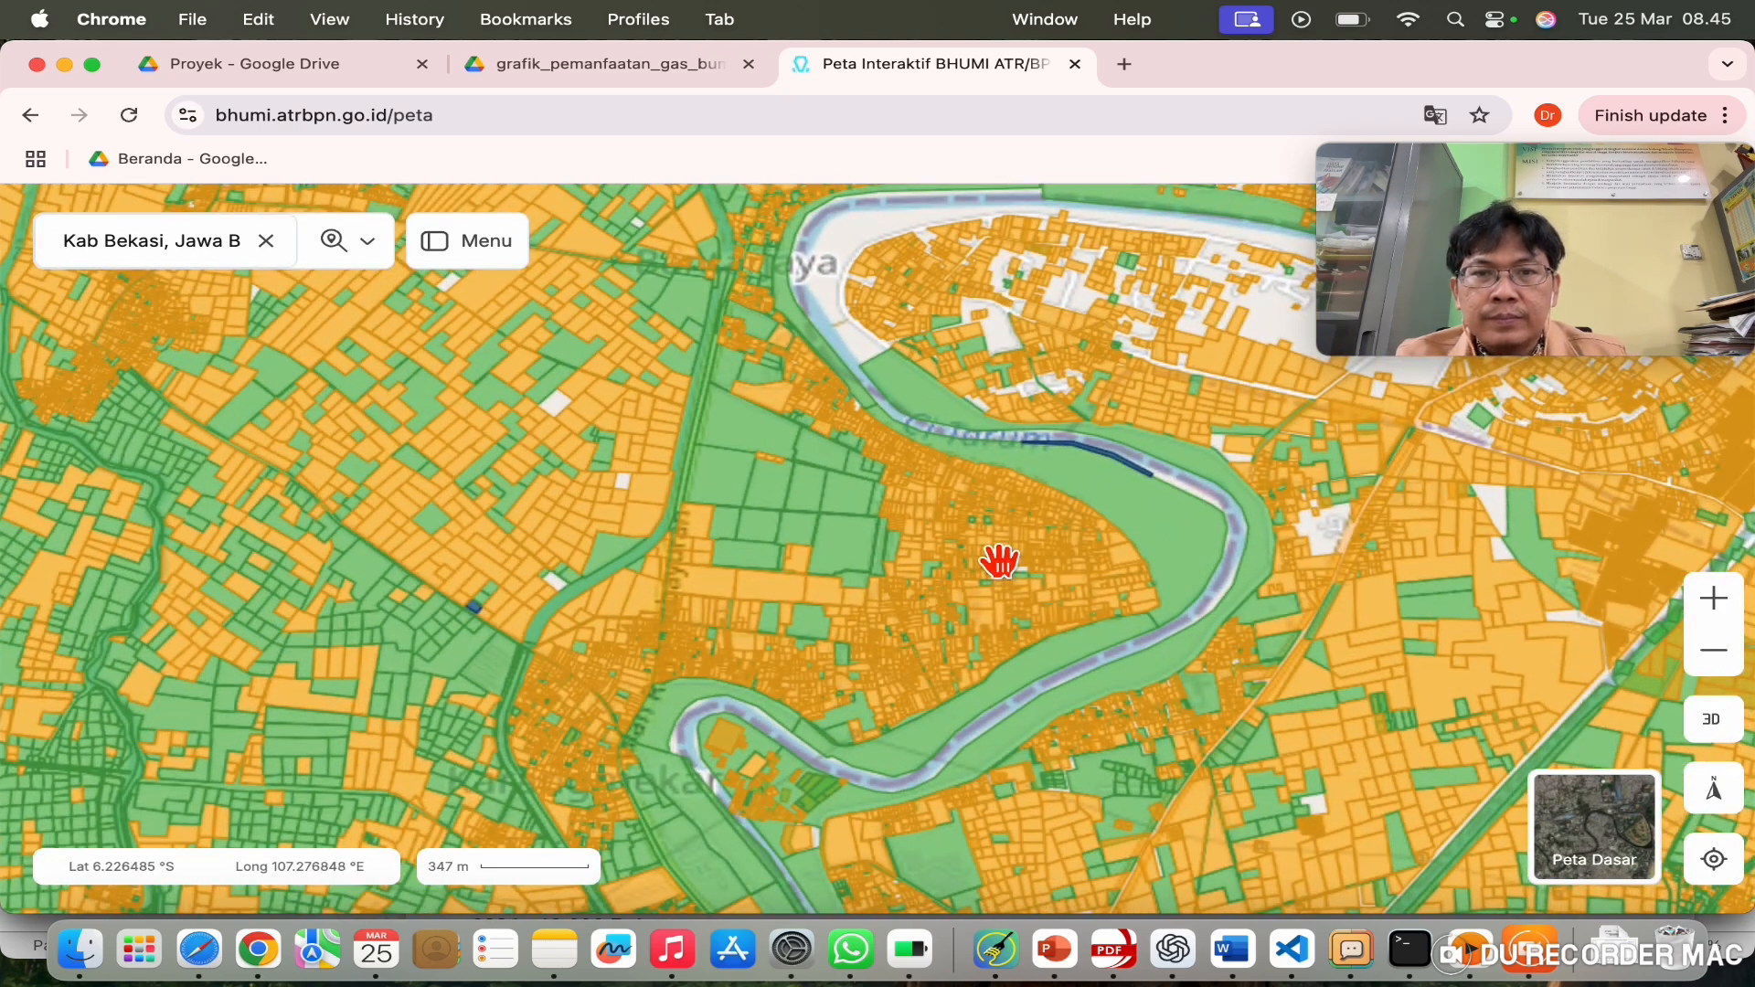
# Step: Show land data for a riverside parcel and look through the search-mode options
pyautogui.click(739, 599)
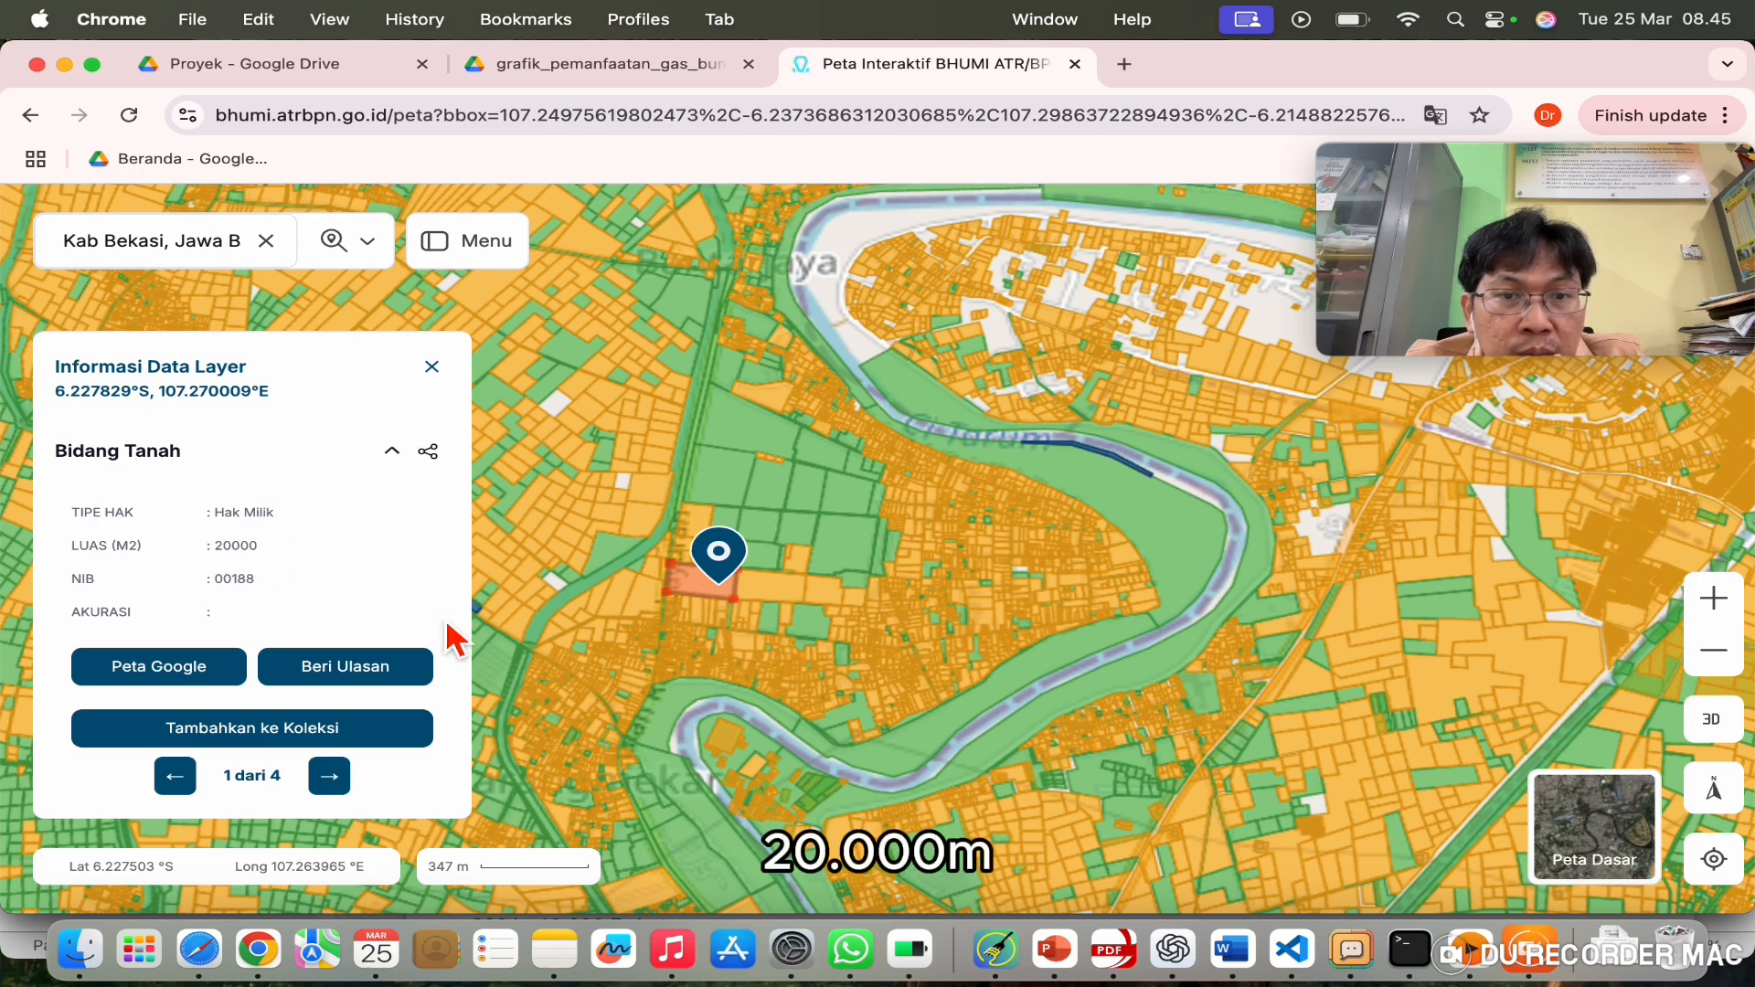
pyautogui.moveTo(1188, 779); pyautogui.dragTo(878, 337)
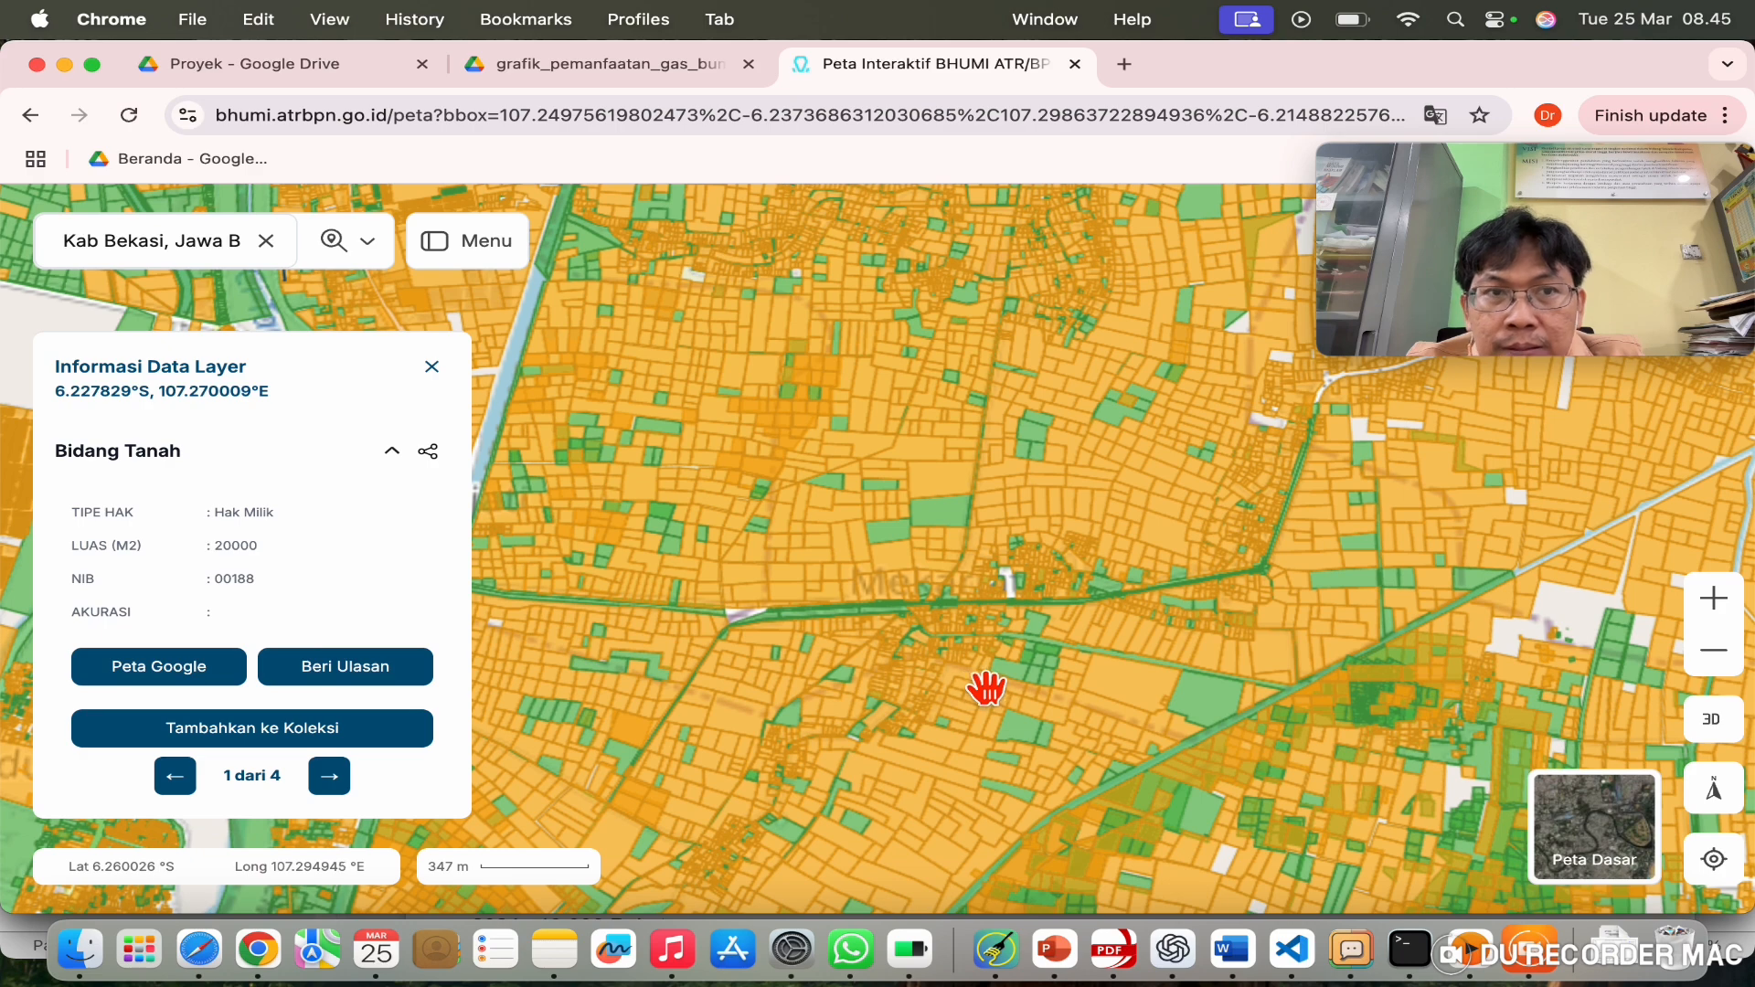
pyautogui.click(364, 242)
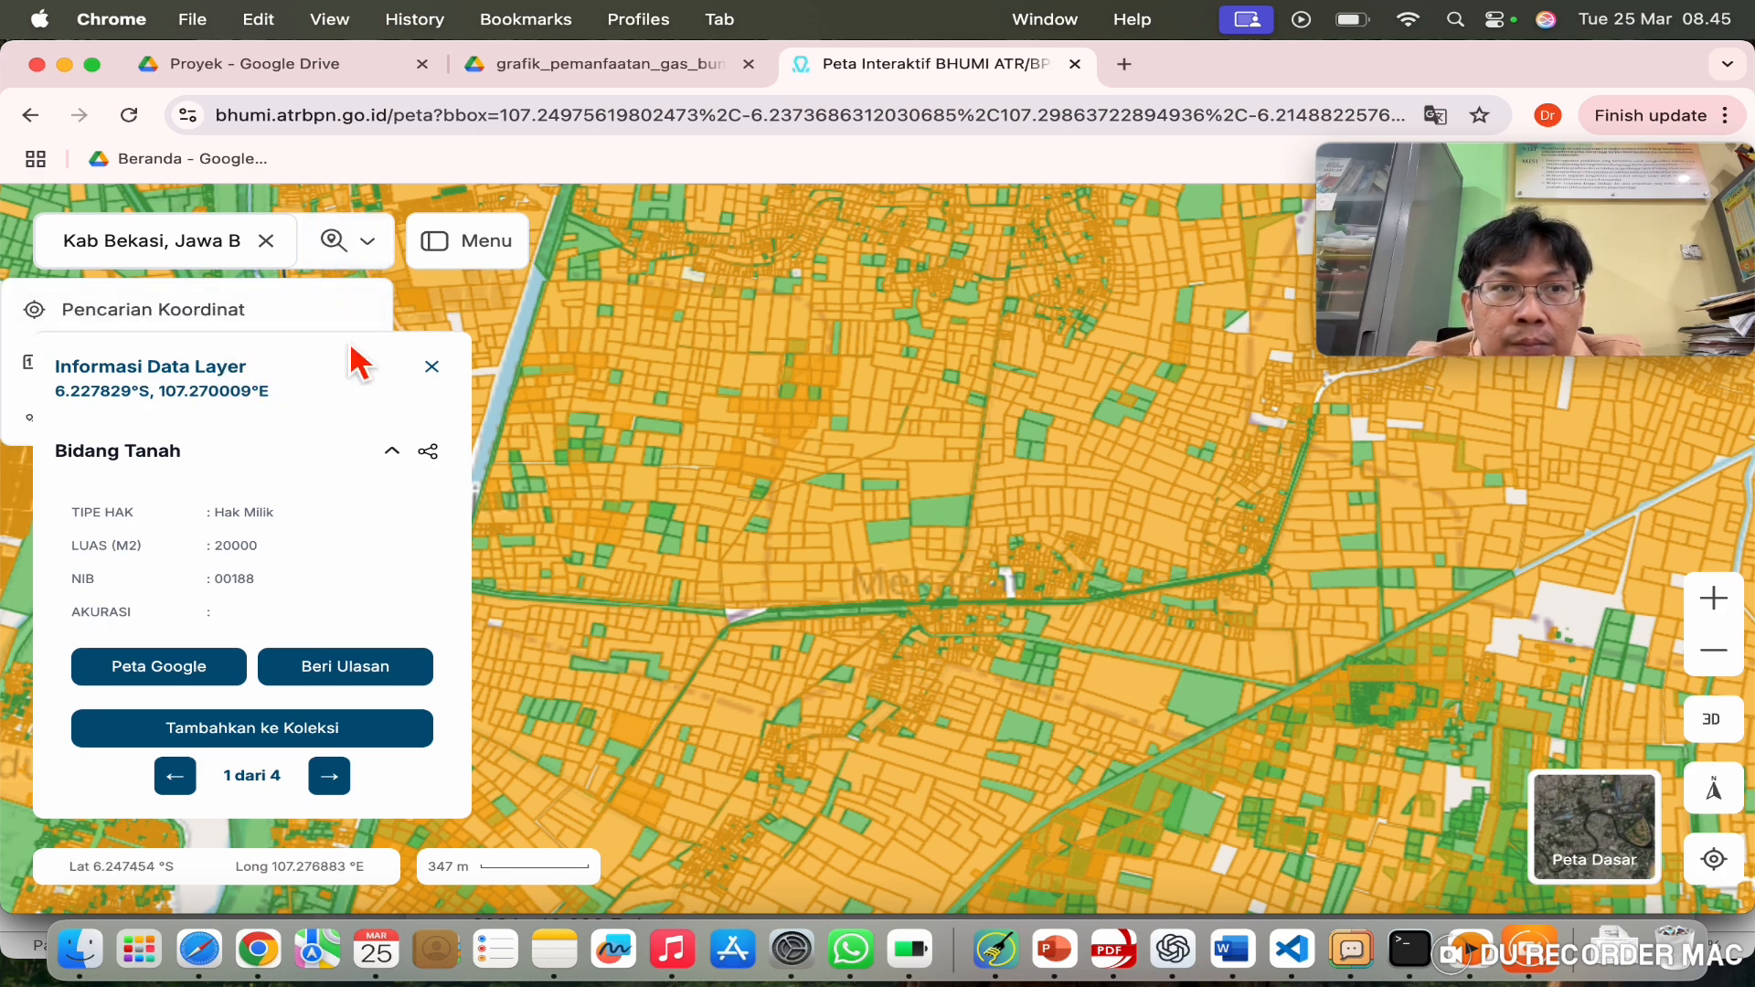
pyautogui.moveTo(915, 505); pyautogui.dragTo(838, 302)
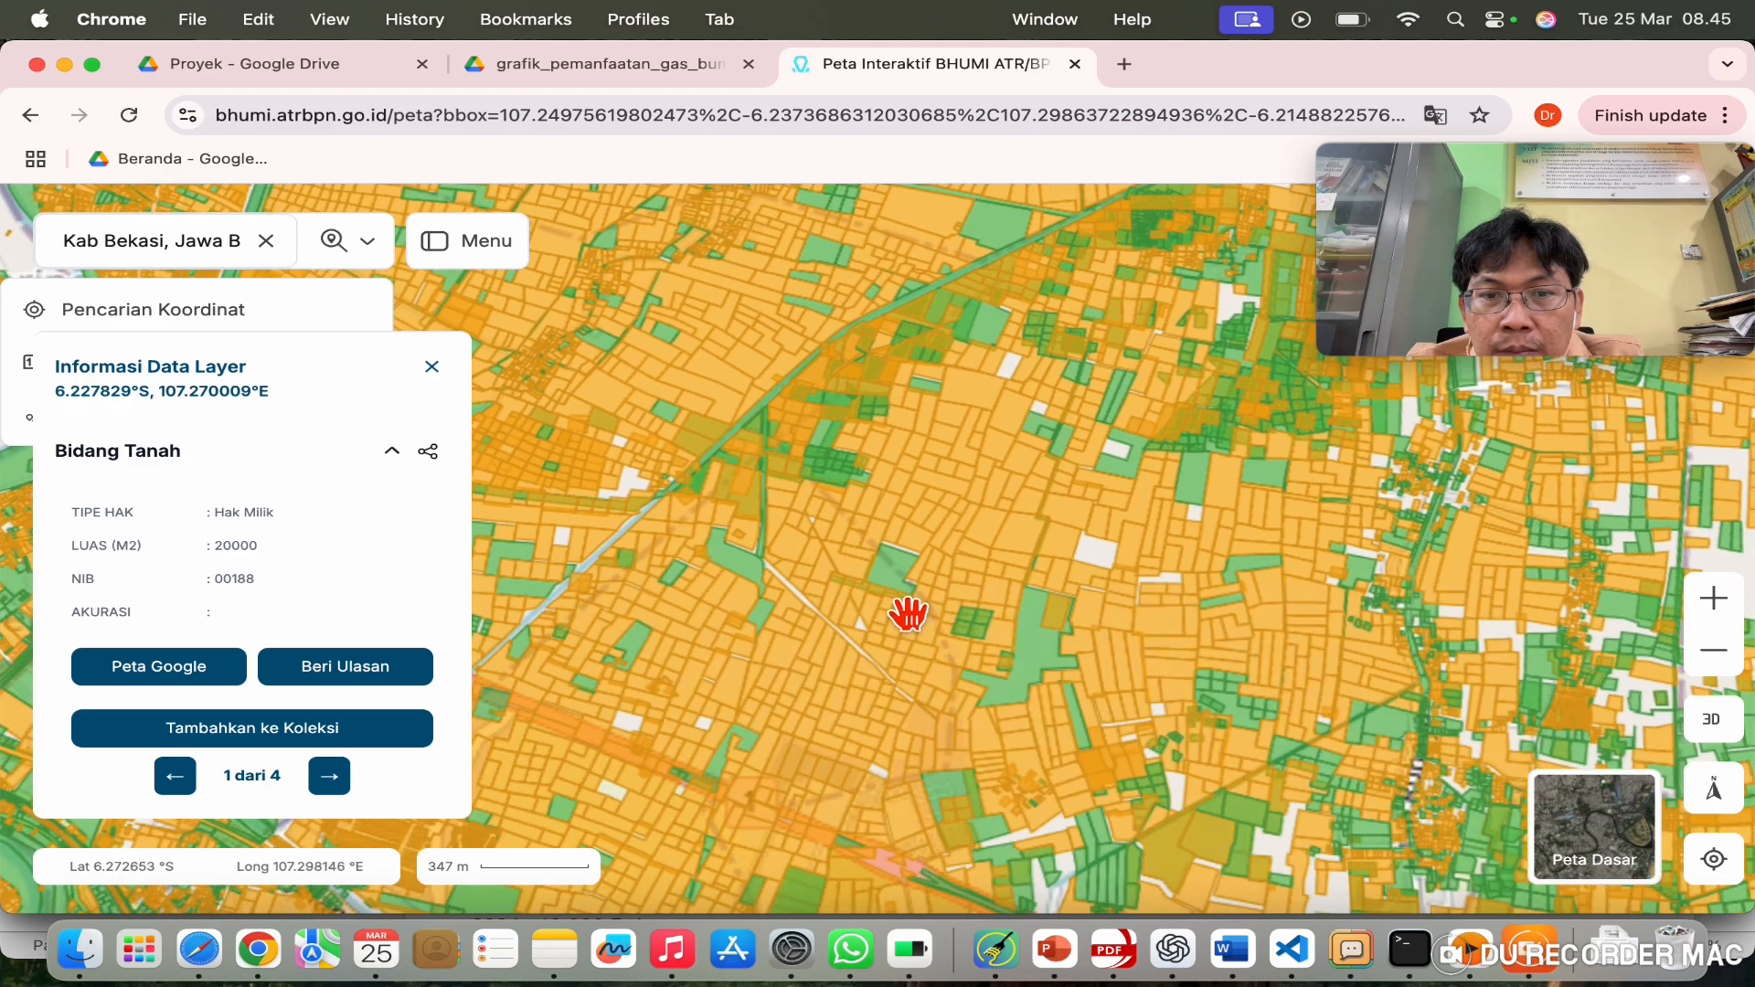
pyautogui.moveTo(908, 614); pyautogui.dragTo(947, 435)
# Step: Pan to the Kedungwaringin river bend and inspect a parcel near GT Tech Park Karawang
pyautogui.moveTo(1293, 673); pyautogui.dragTo(1501, 639)
pyautogui.moveTo(1120, 530); pyautogui.dragTo(1528, 695)
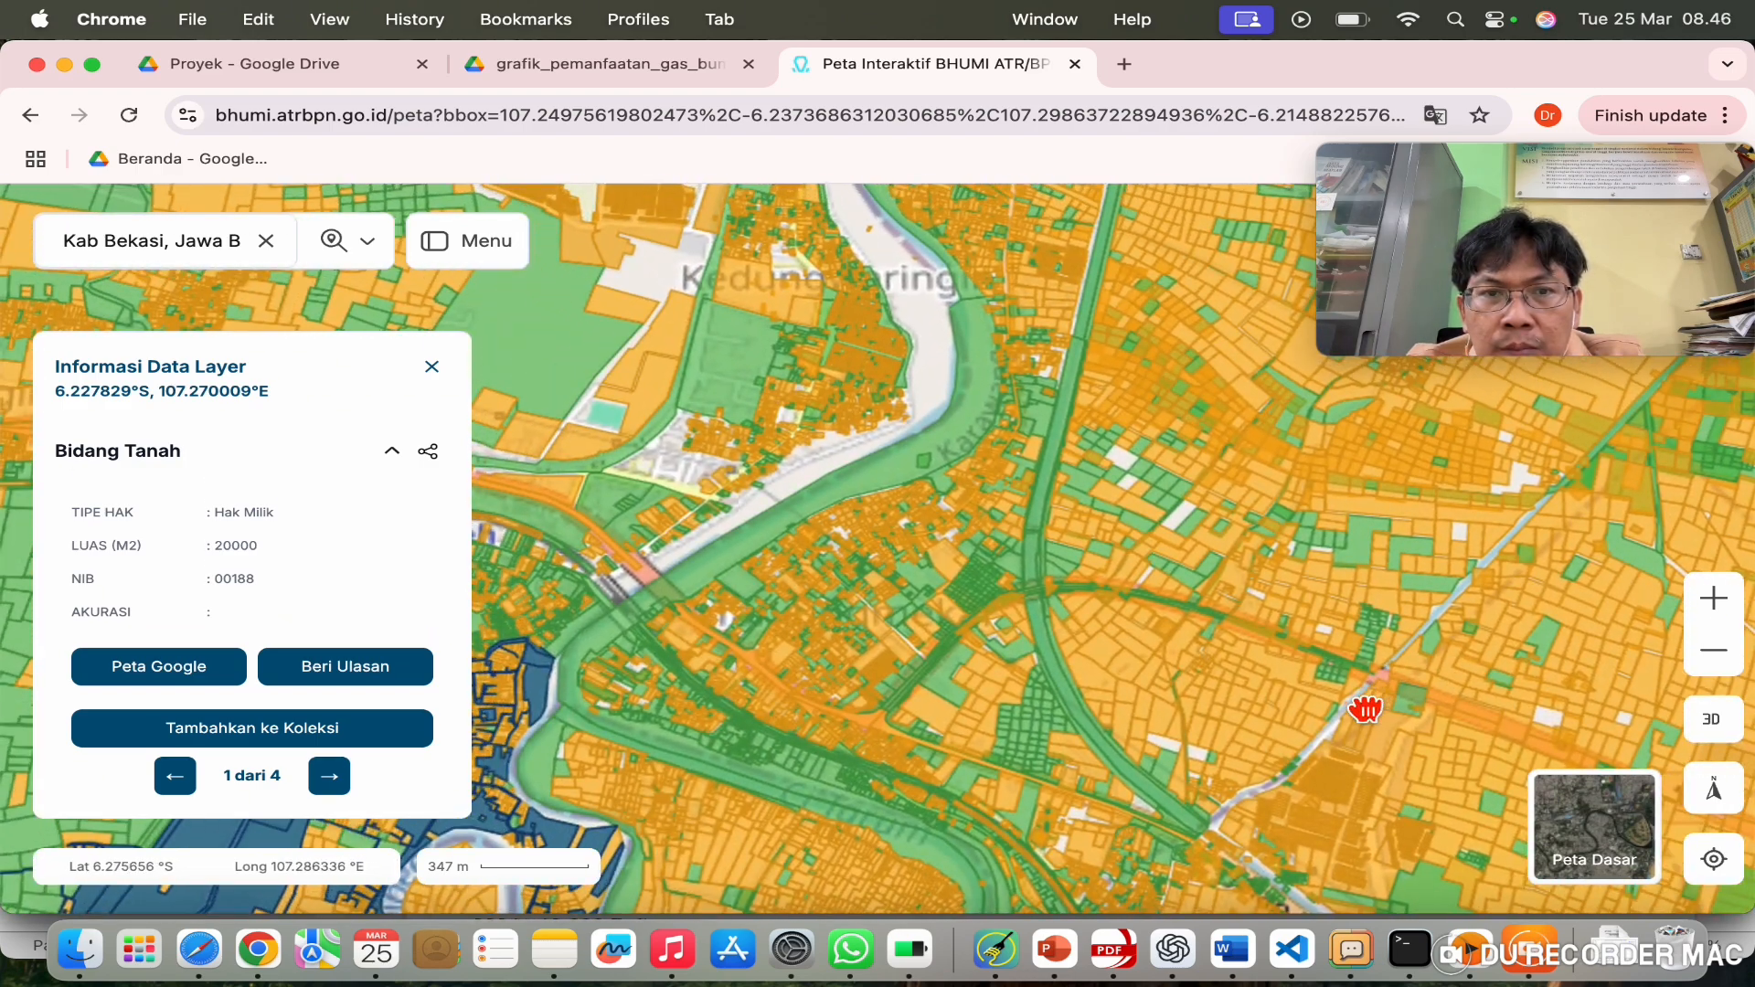
pyautogui.moveTo(1365, 710); pyautogui.dragTo(1462, 560)
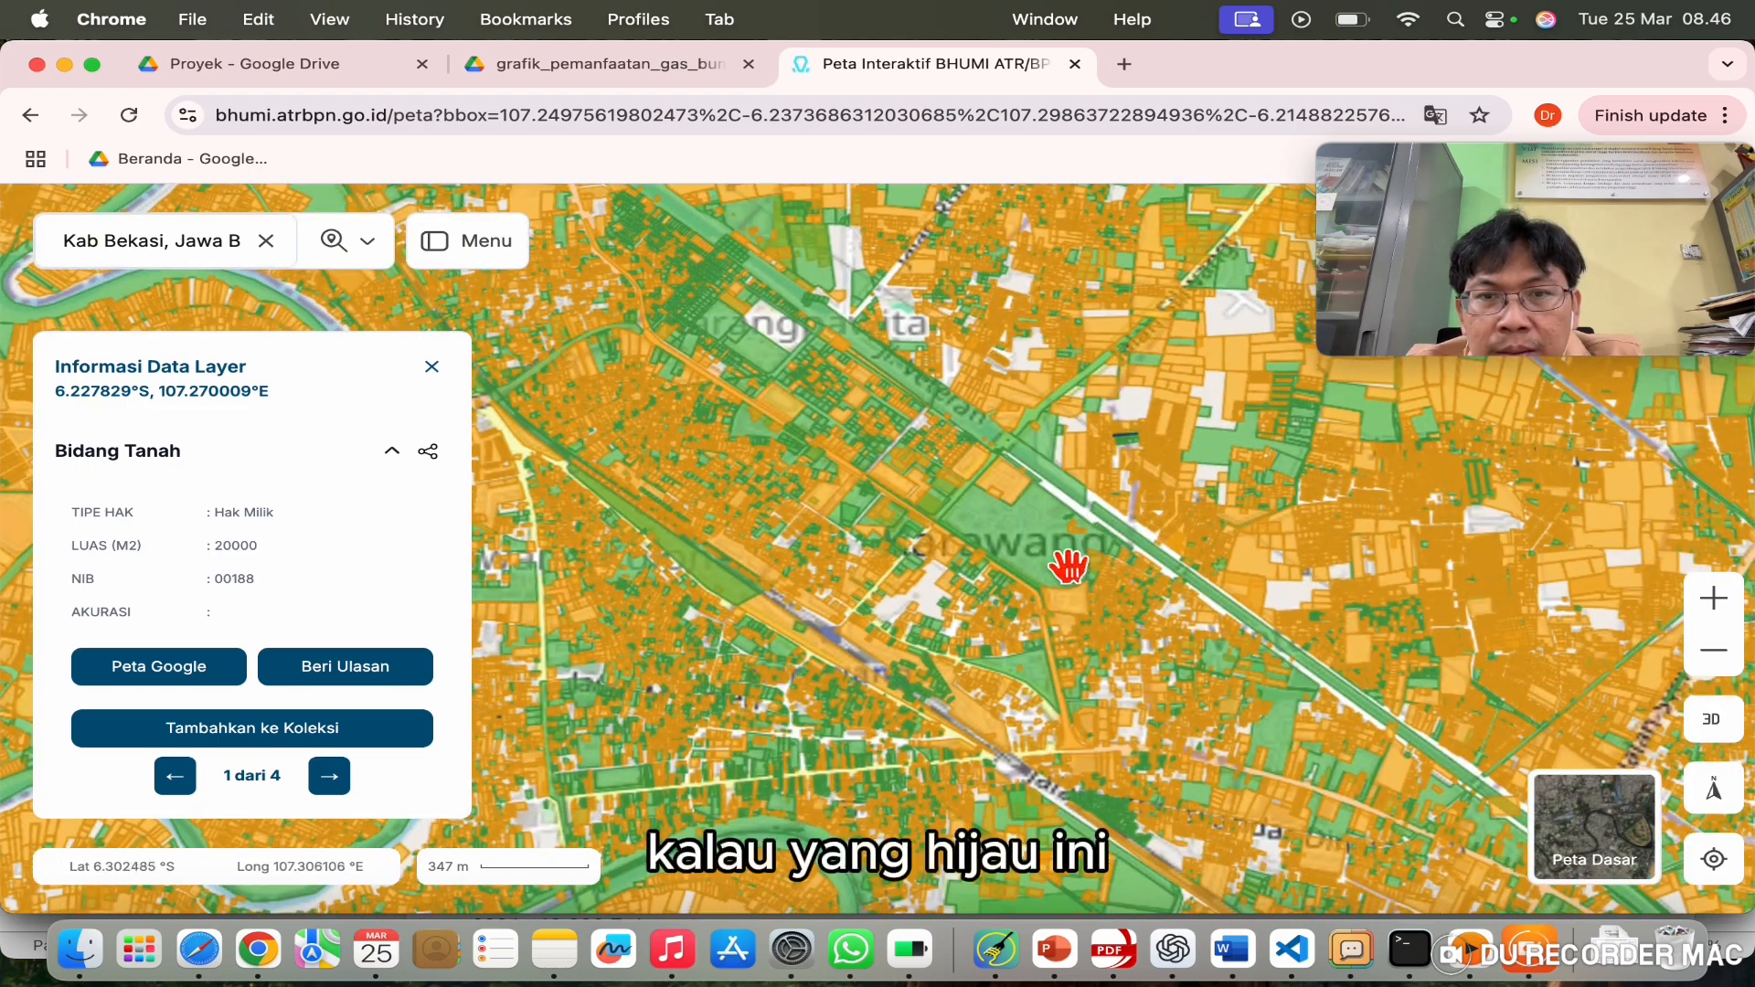
pyautogui.click(1060, 562)
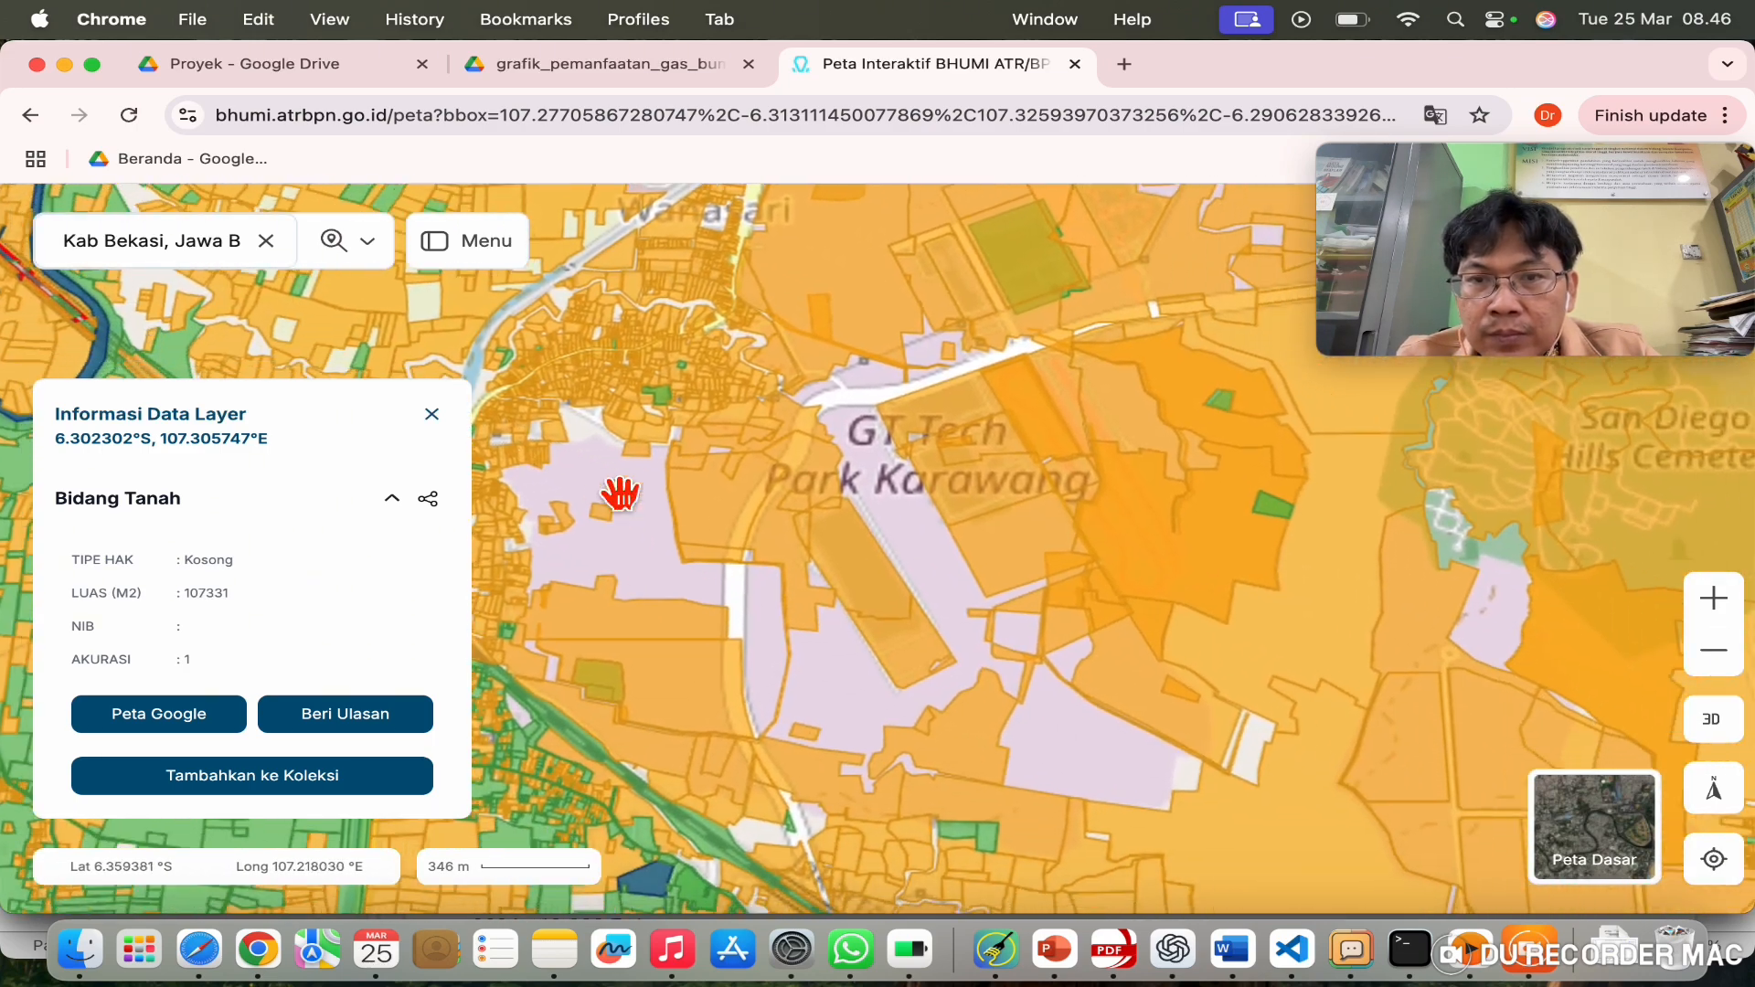
# Step: Inspect two more parcels, including a vacant one, and pan toward Delta Silicon
pyautogui.click(622, 492)
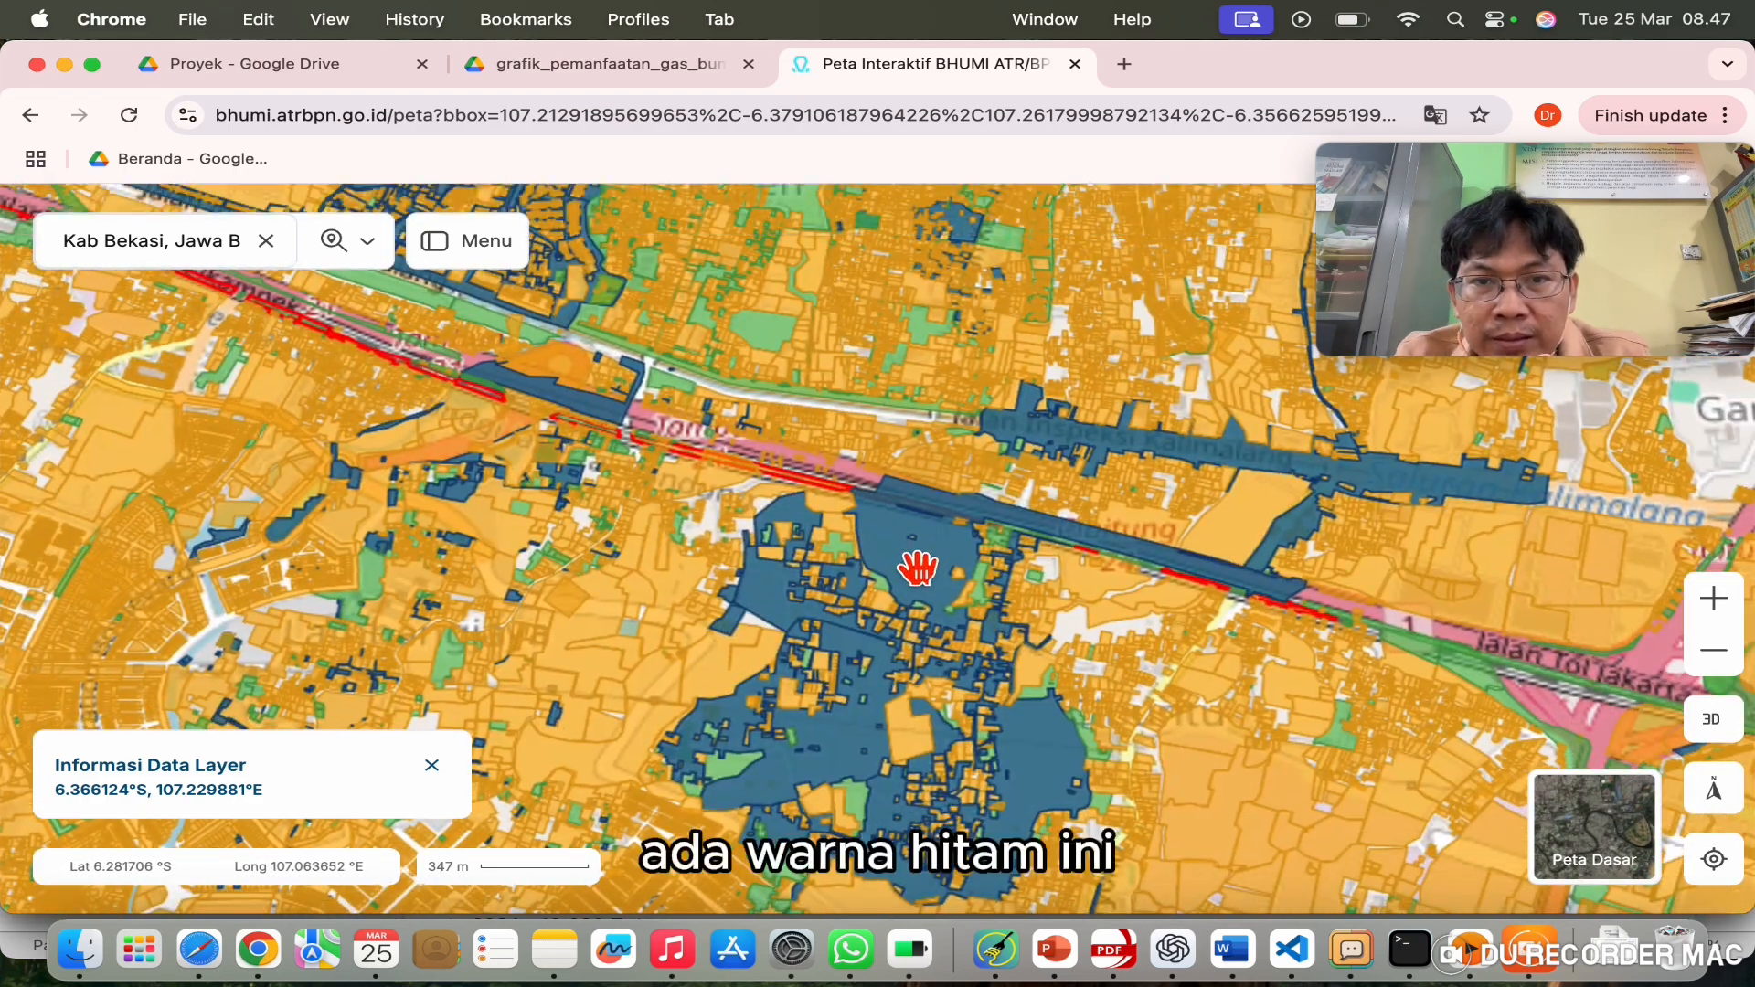
pyautogui.click(917, 567)
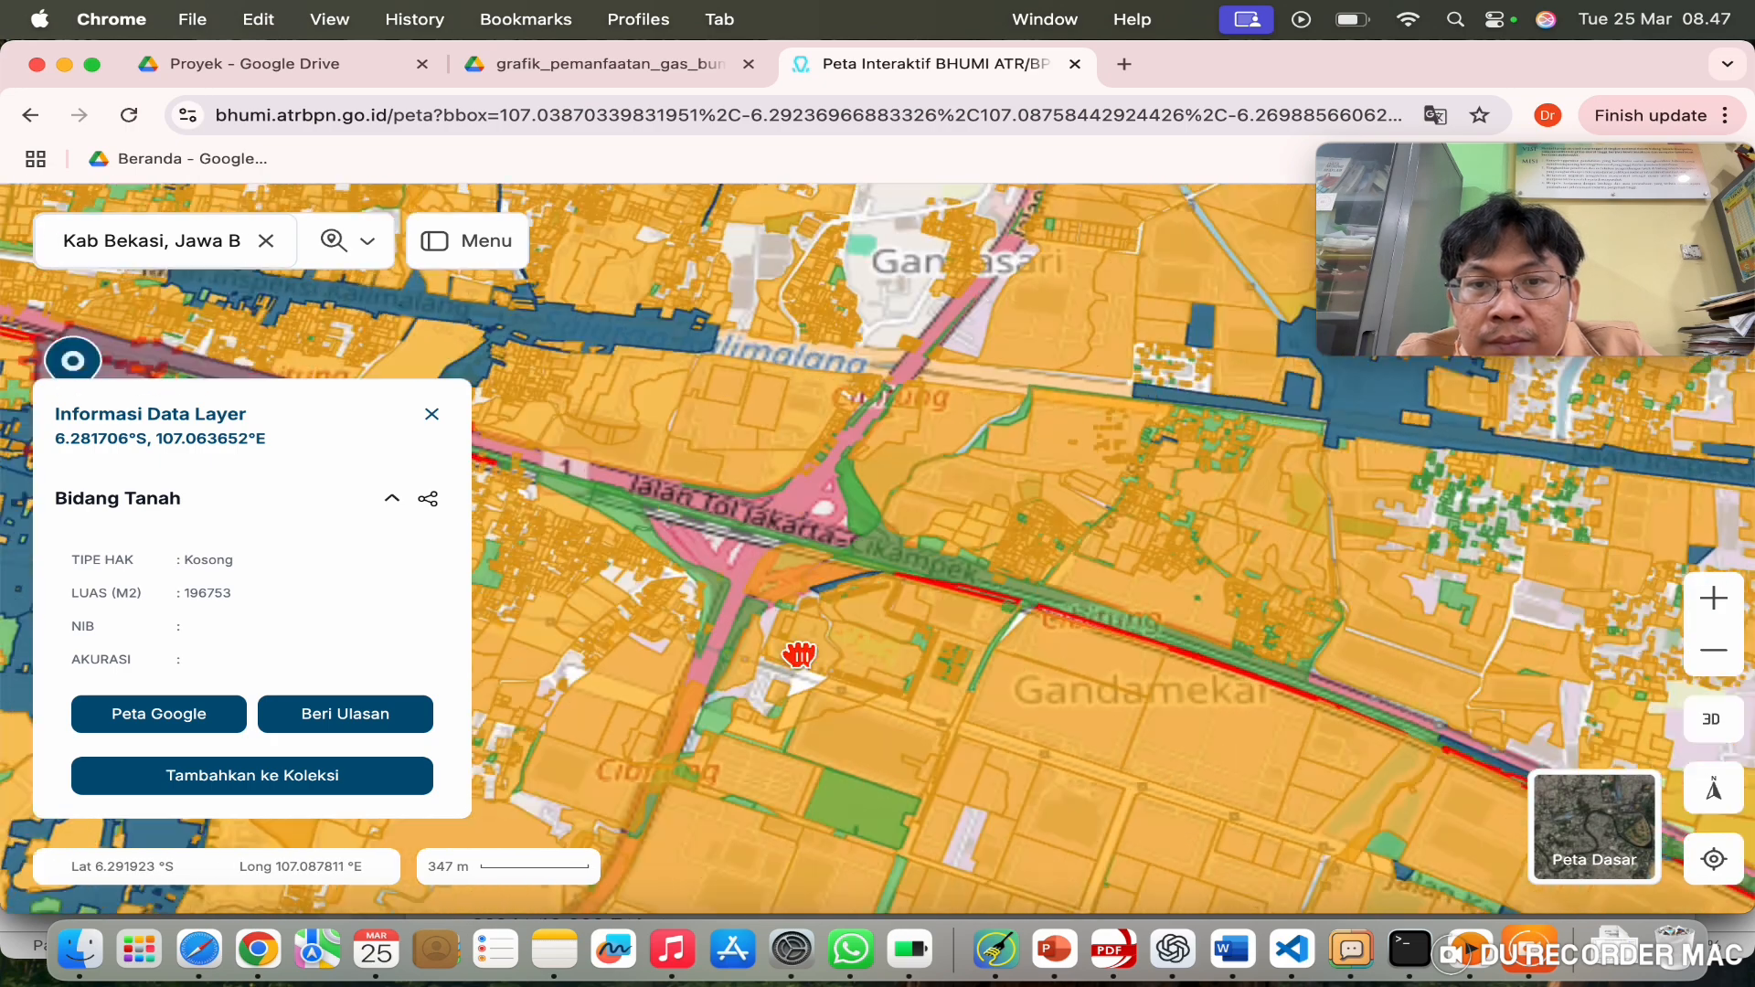
pyautogui.moveTo(799, 655); pyautogui.dragTo(689, 584)
pyautogui.moveTo(1021, 722); pyautogui.dragTo(604, 443)
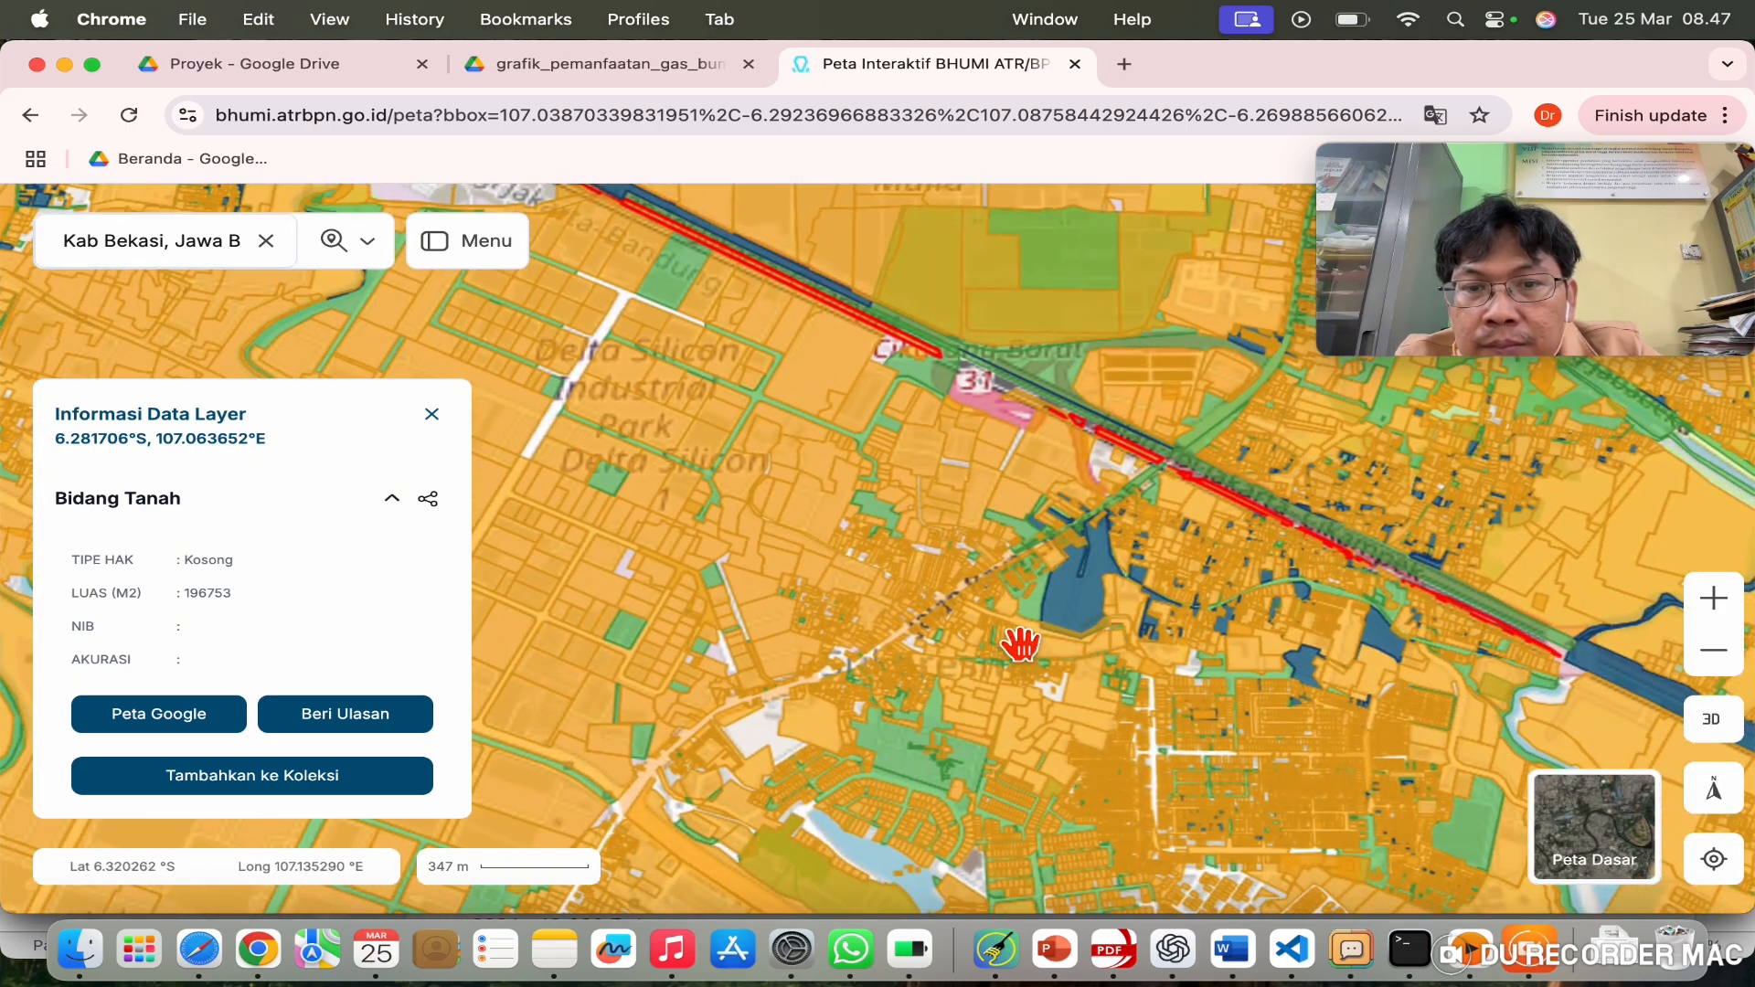
pyautogui.moveTo(1027, 639); pyautogui.dragTo(892, 610)
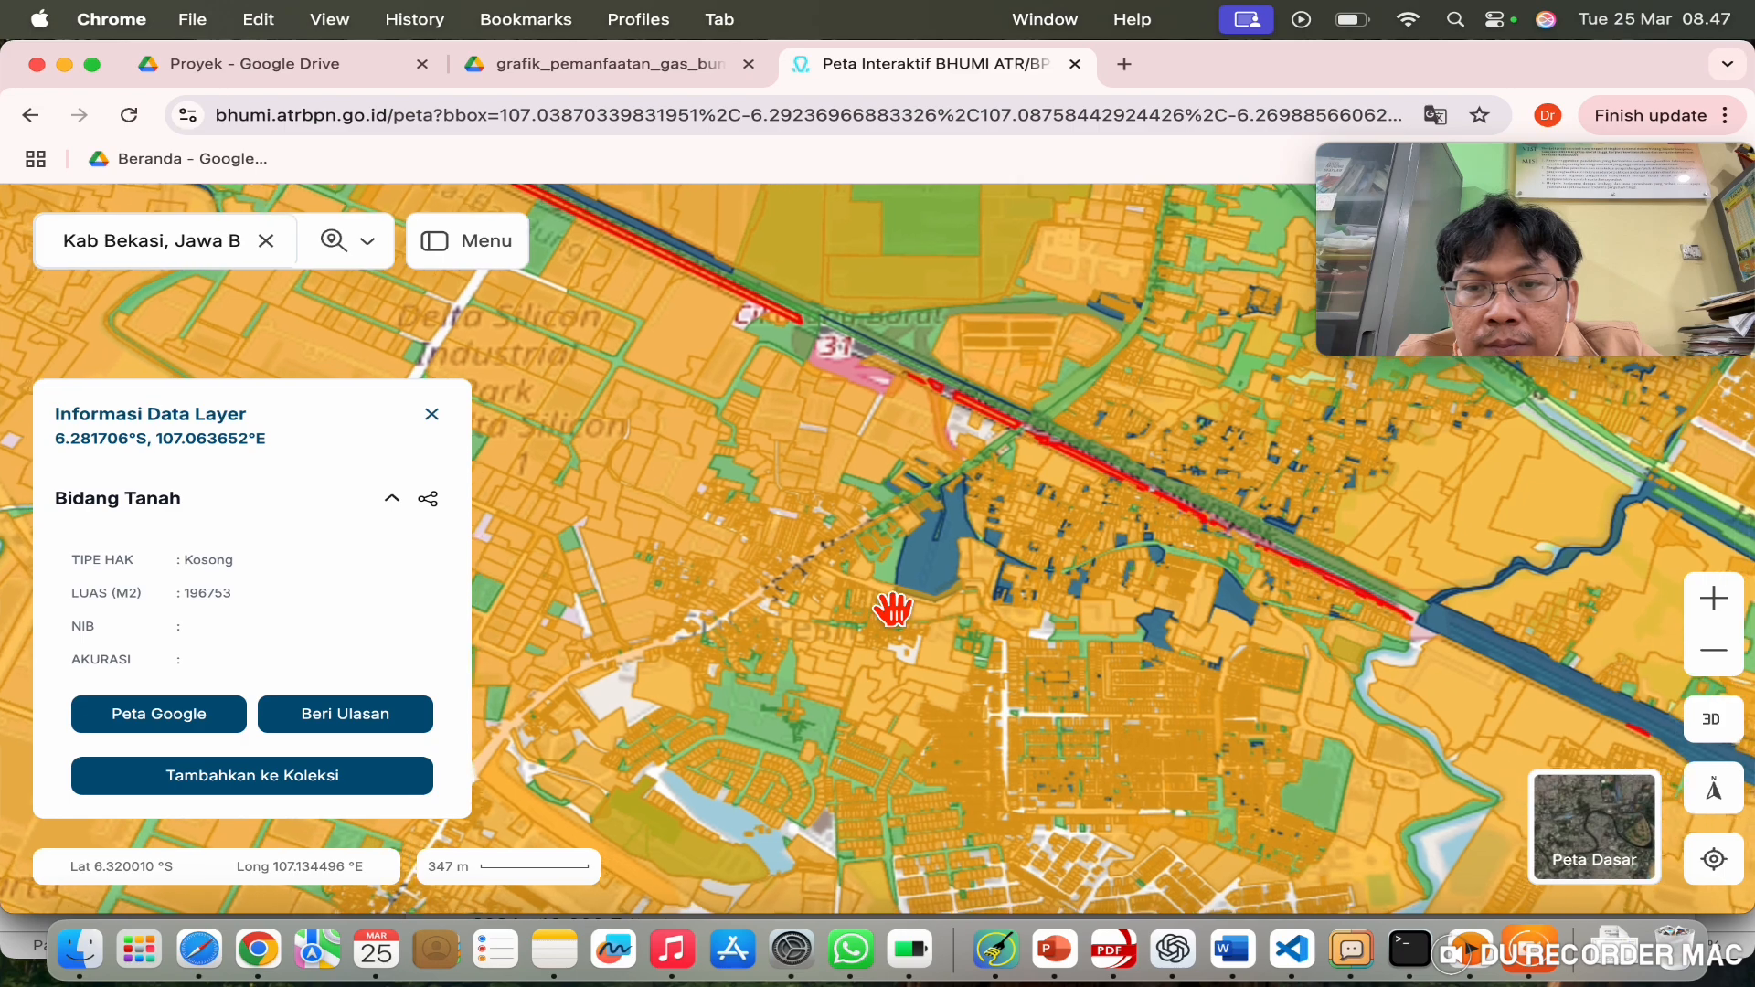
pyautogui.moveTo(1133, 686); pyautogui.dragTo(737, 564)
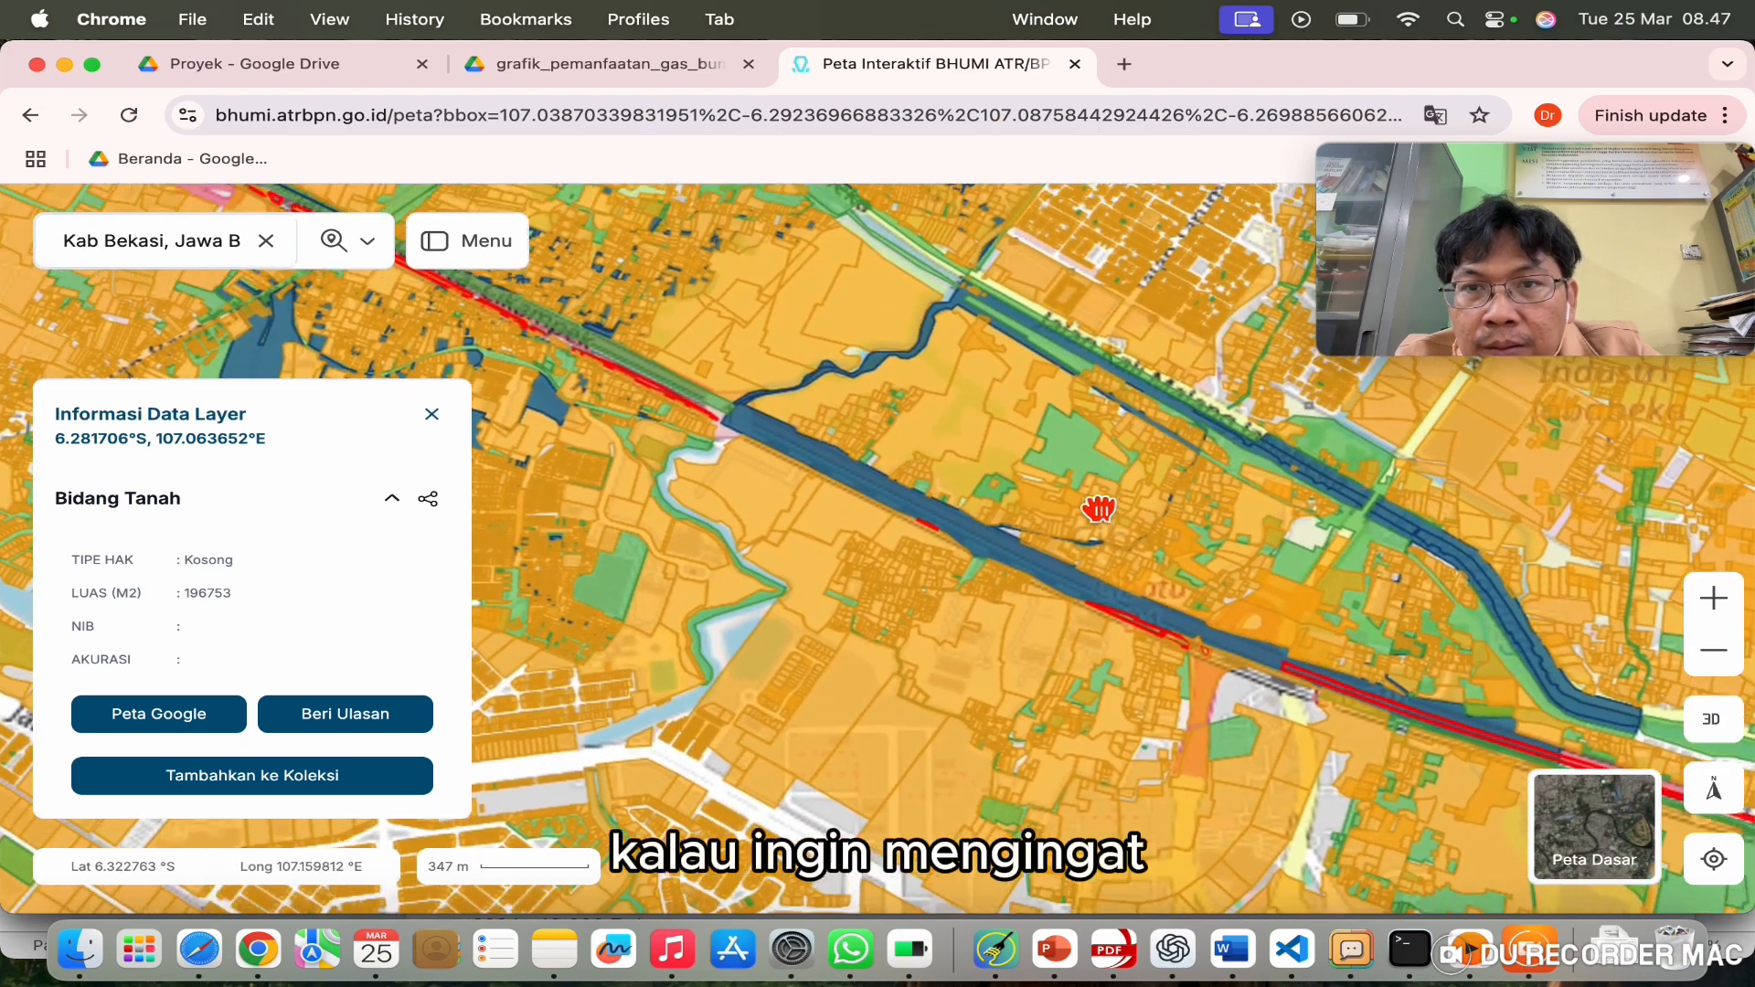
# Step: Show the 199 m² Hak Milik house plot near Jalan Tarum Barat 1 and clear the search
pyautogui.scroll(5, 1246, 380)
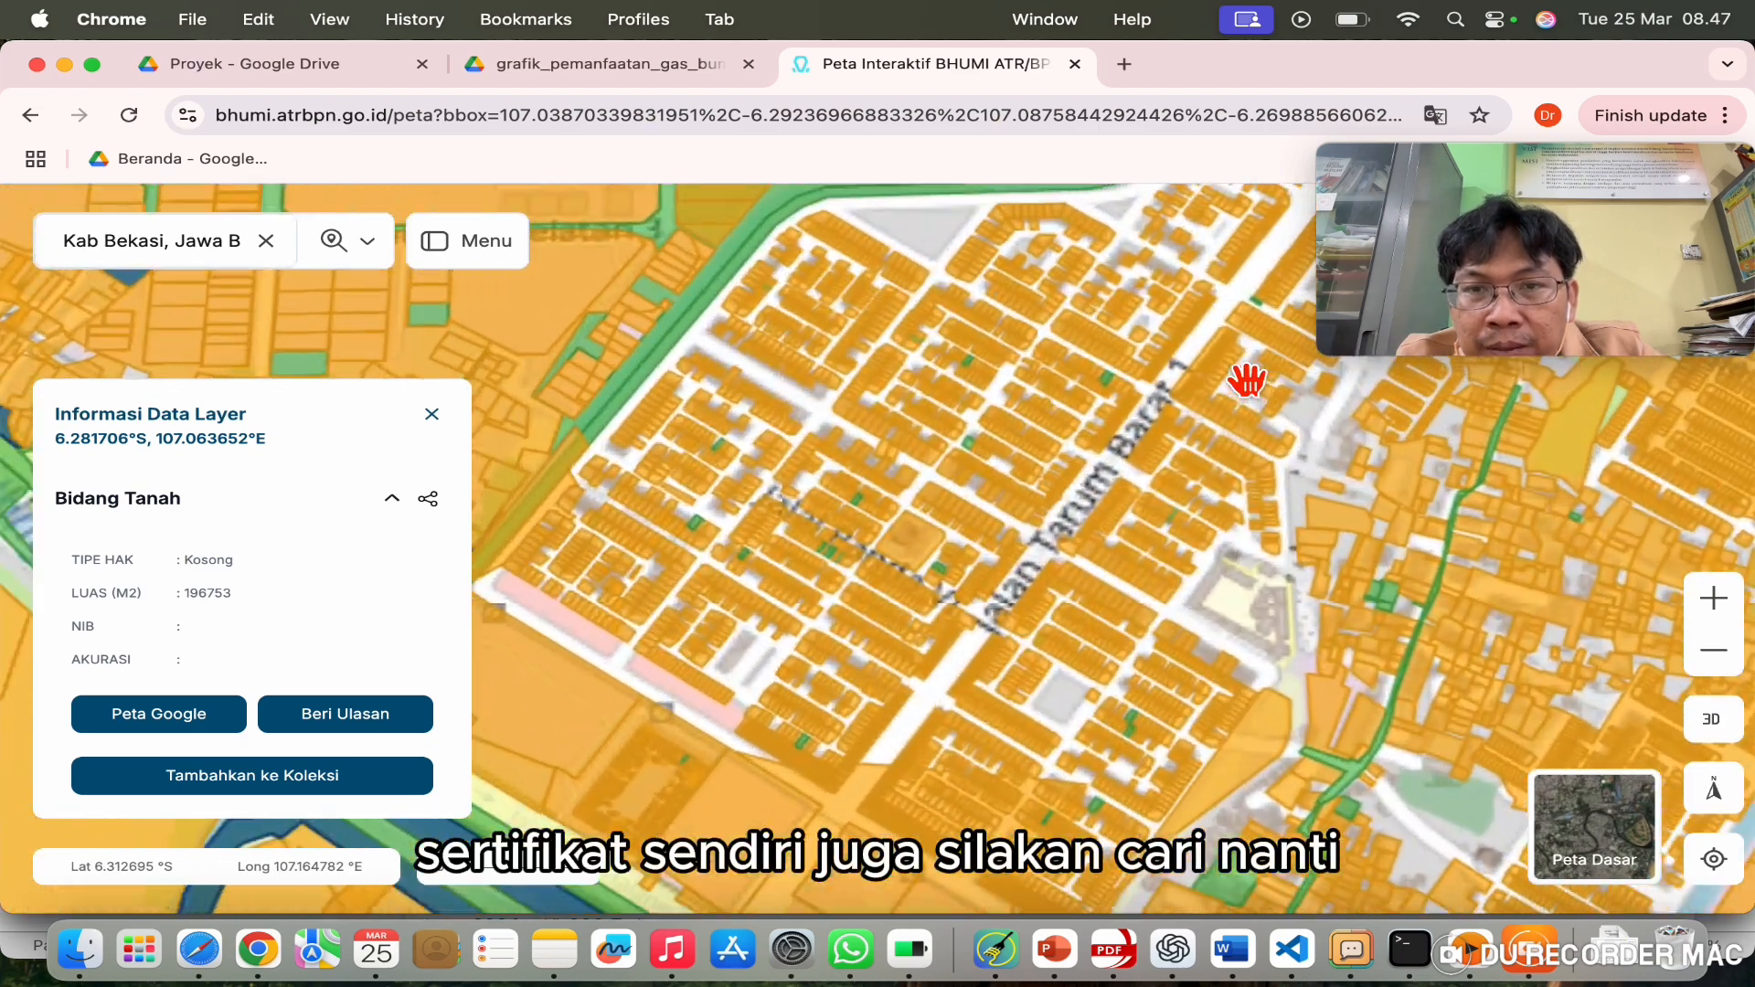
pyautogui.scroll(3, 1001, 362)
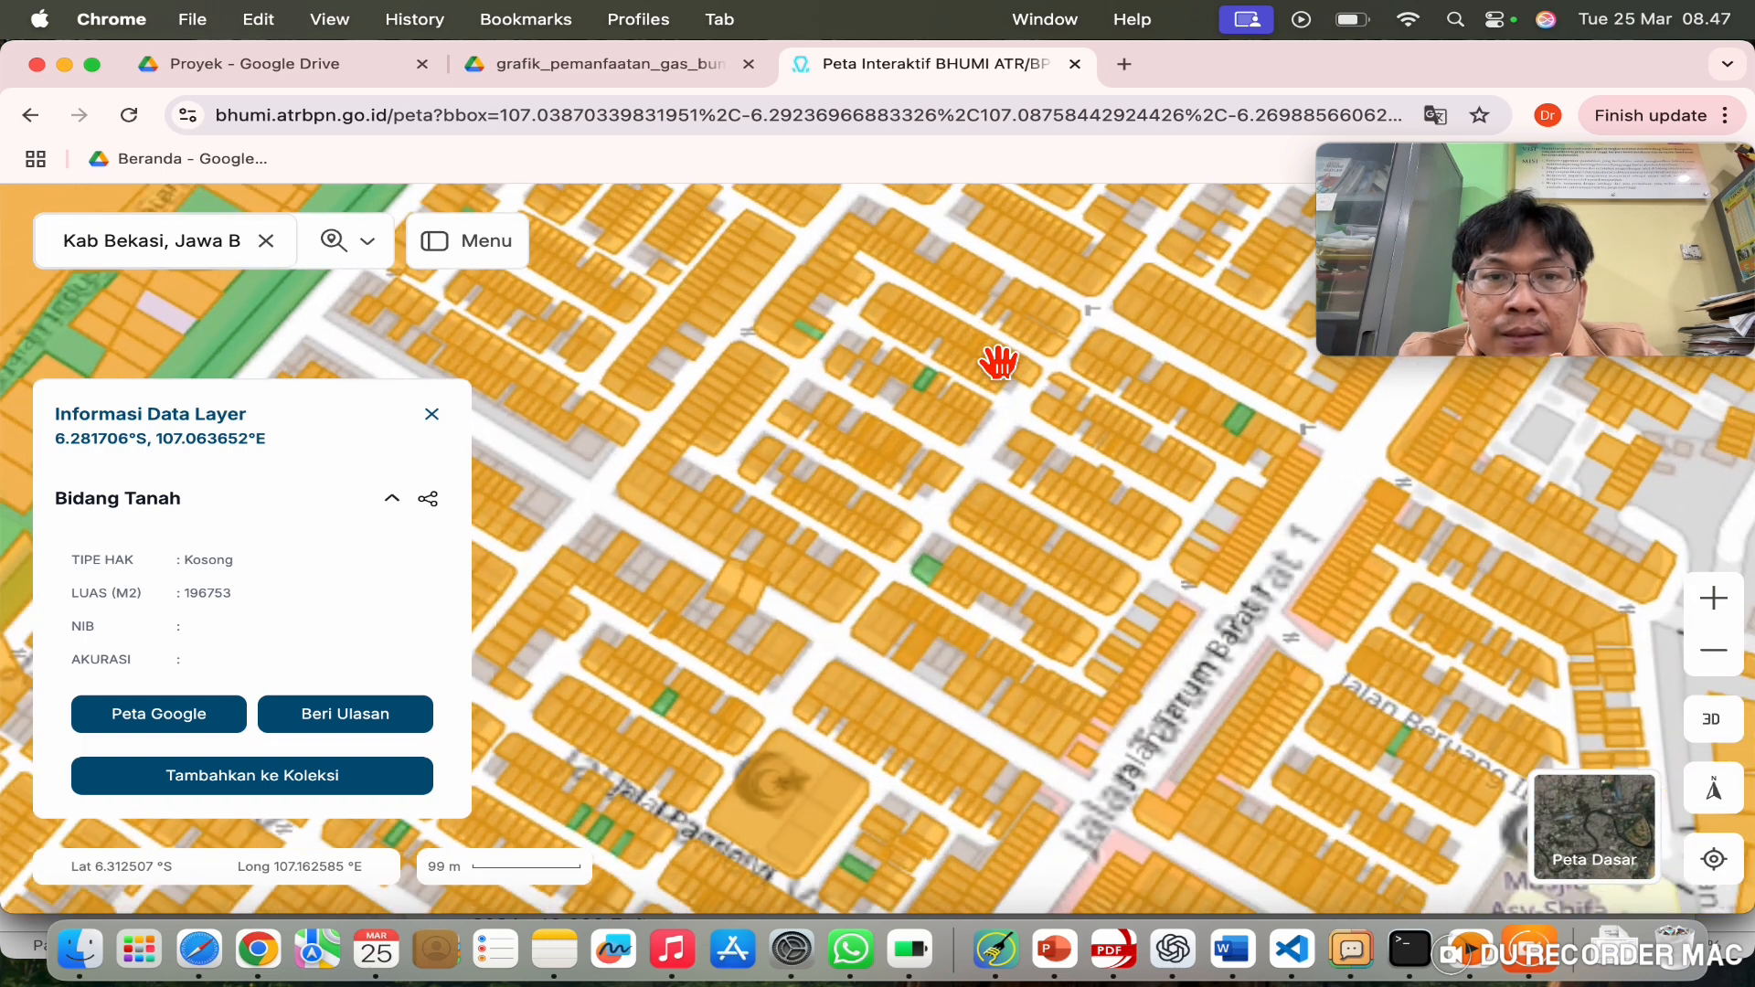
pyautogui.click(776, 398)
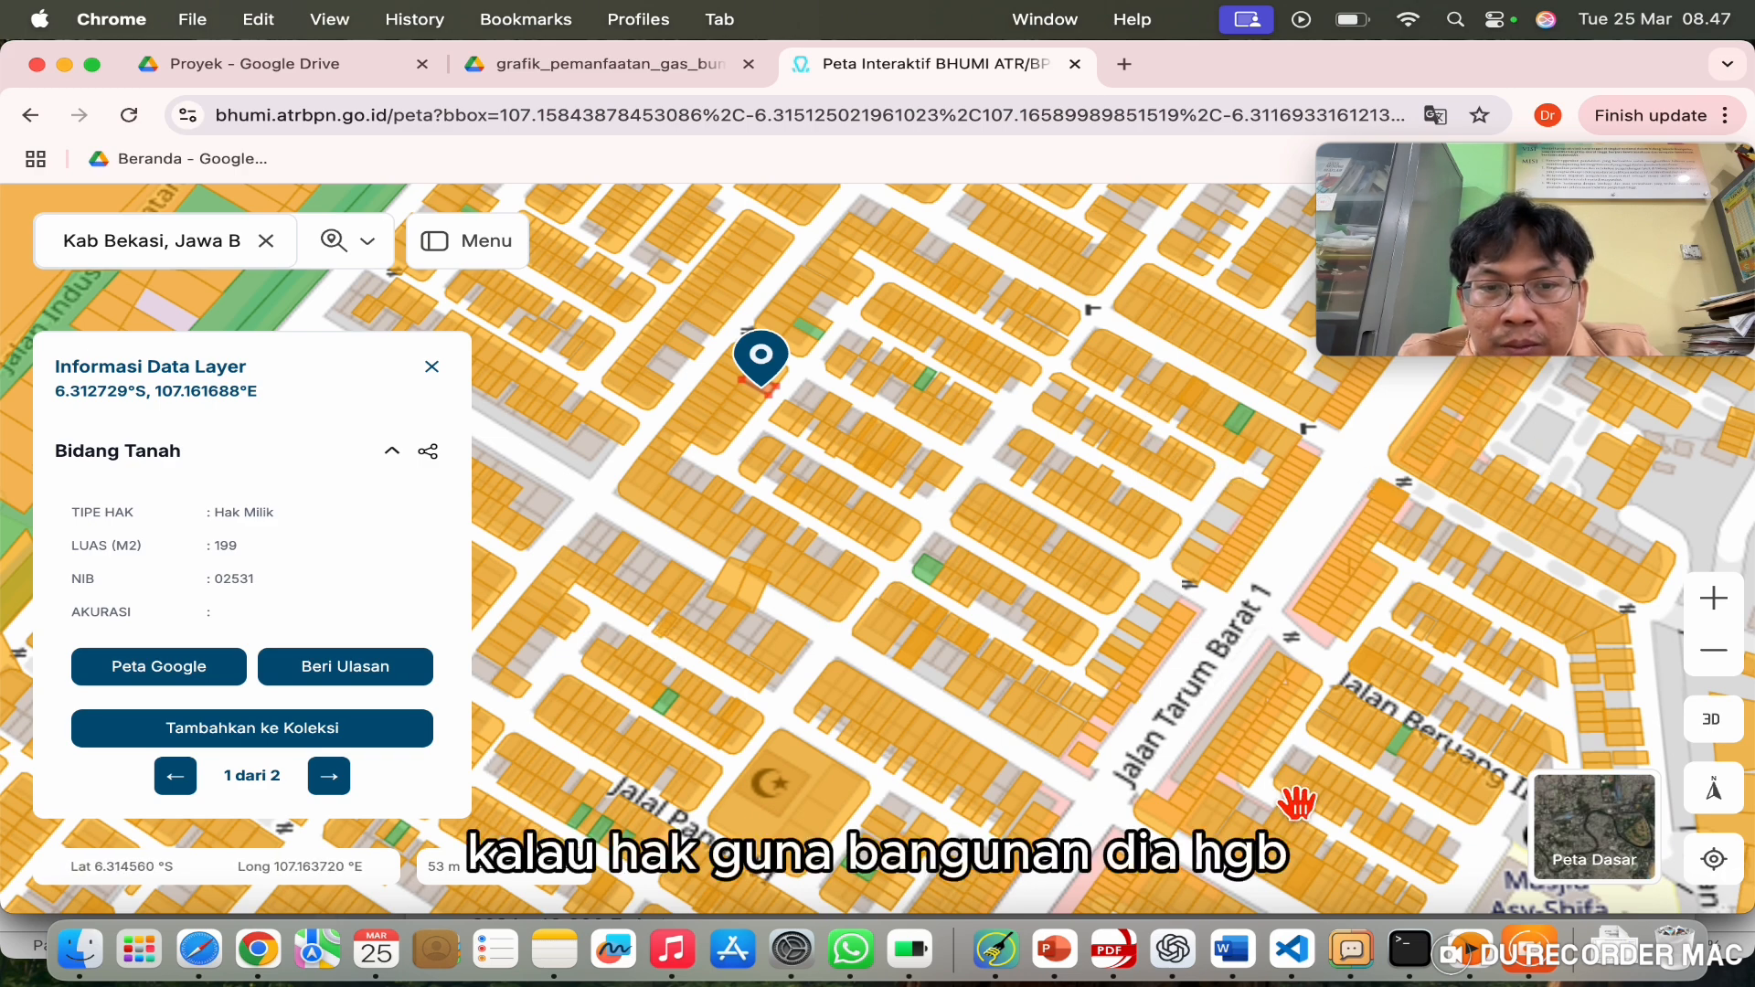
pyautogui.moveTo(1297, 803); pyautogui.dragTo(1285, 717)
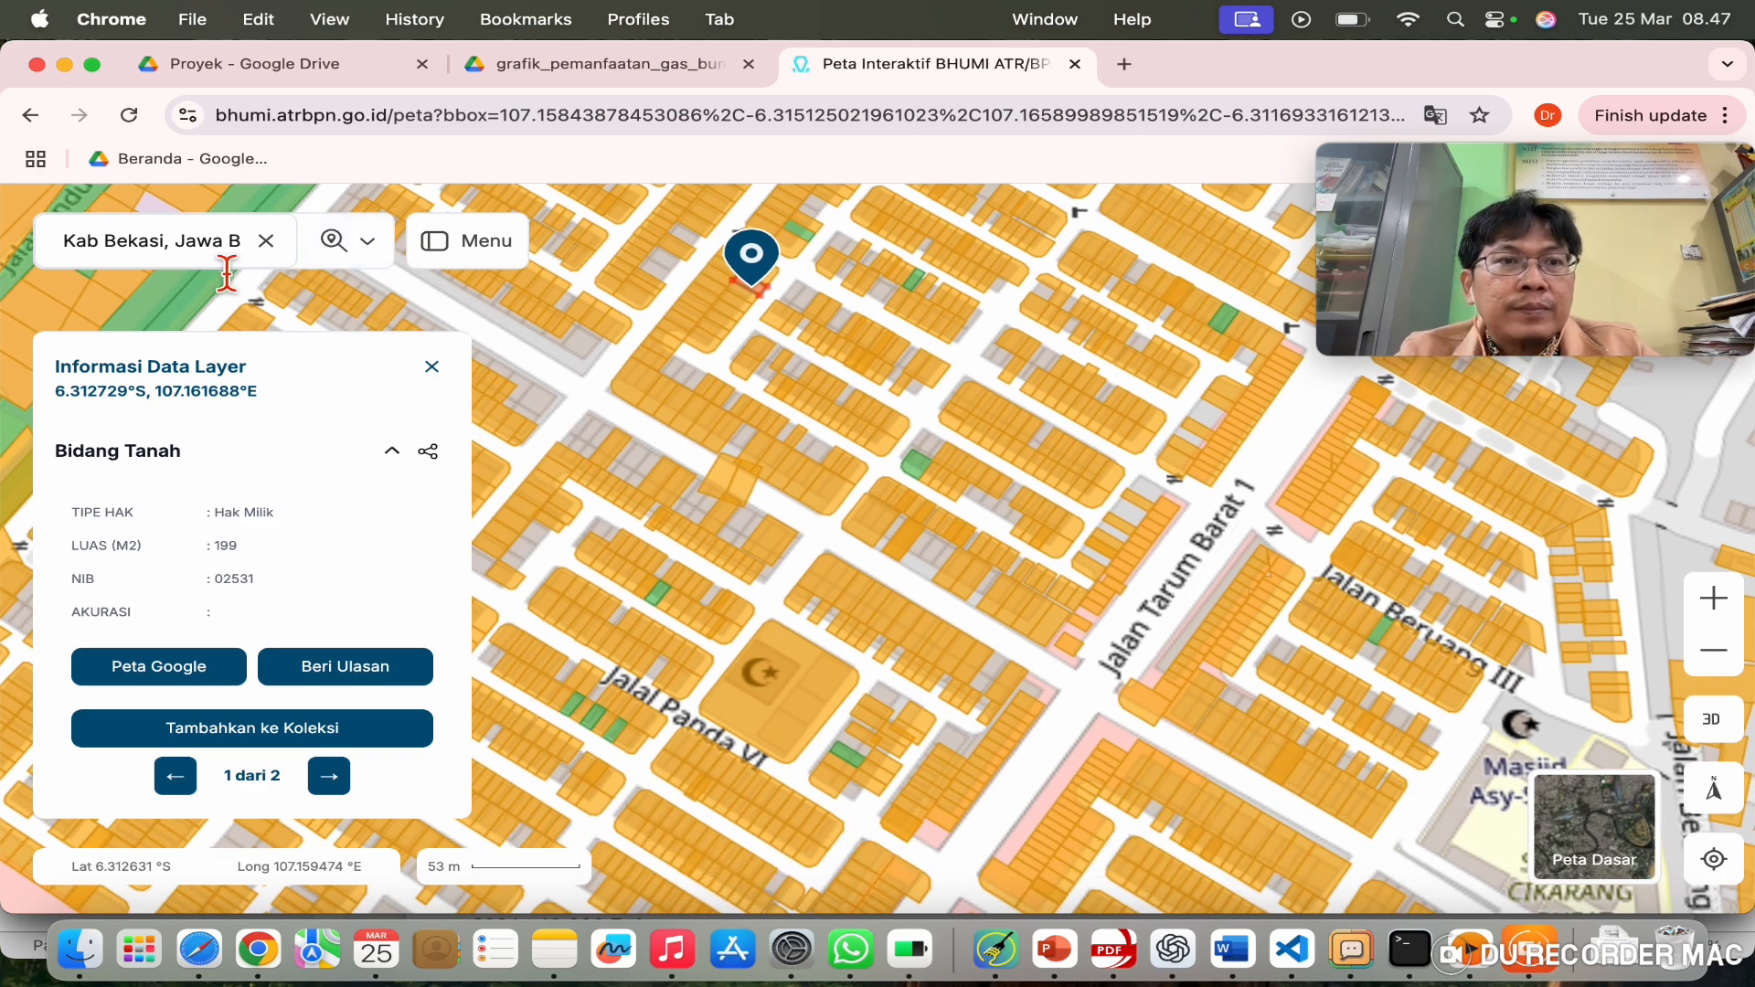
pyautogui.click(266, 242)
# Step: Search 'bekasi' in Cari Lokasi and jump the map to Bekasi, Jawa Barat
pyautogui.click(206, 256)
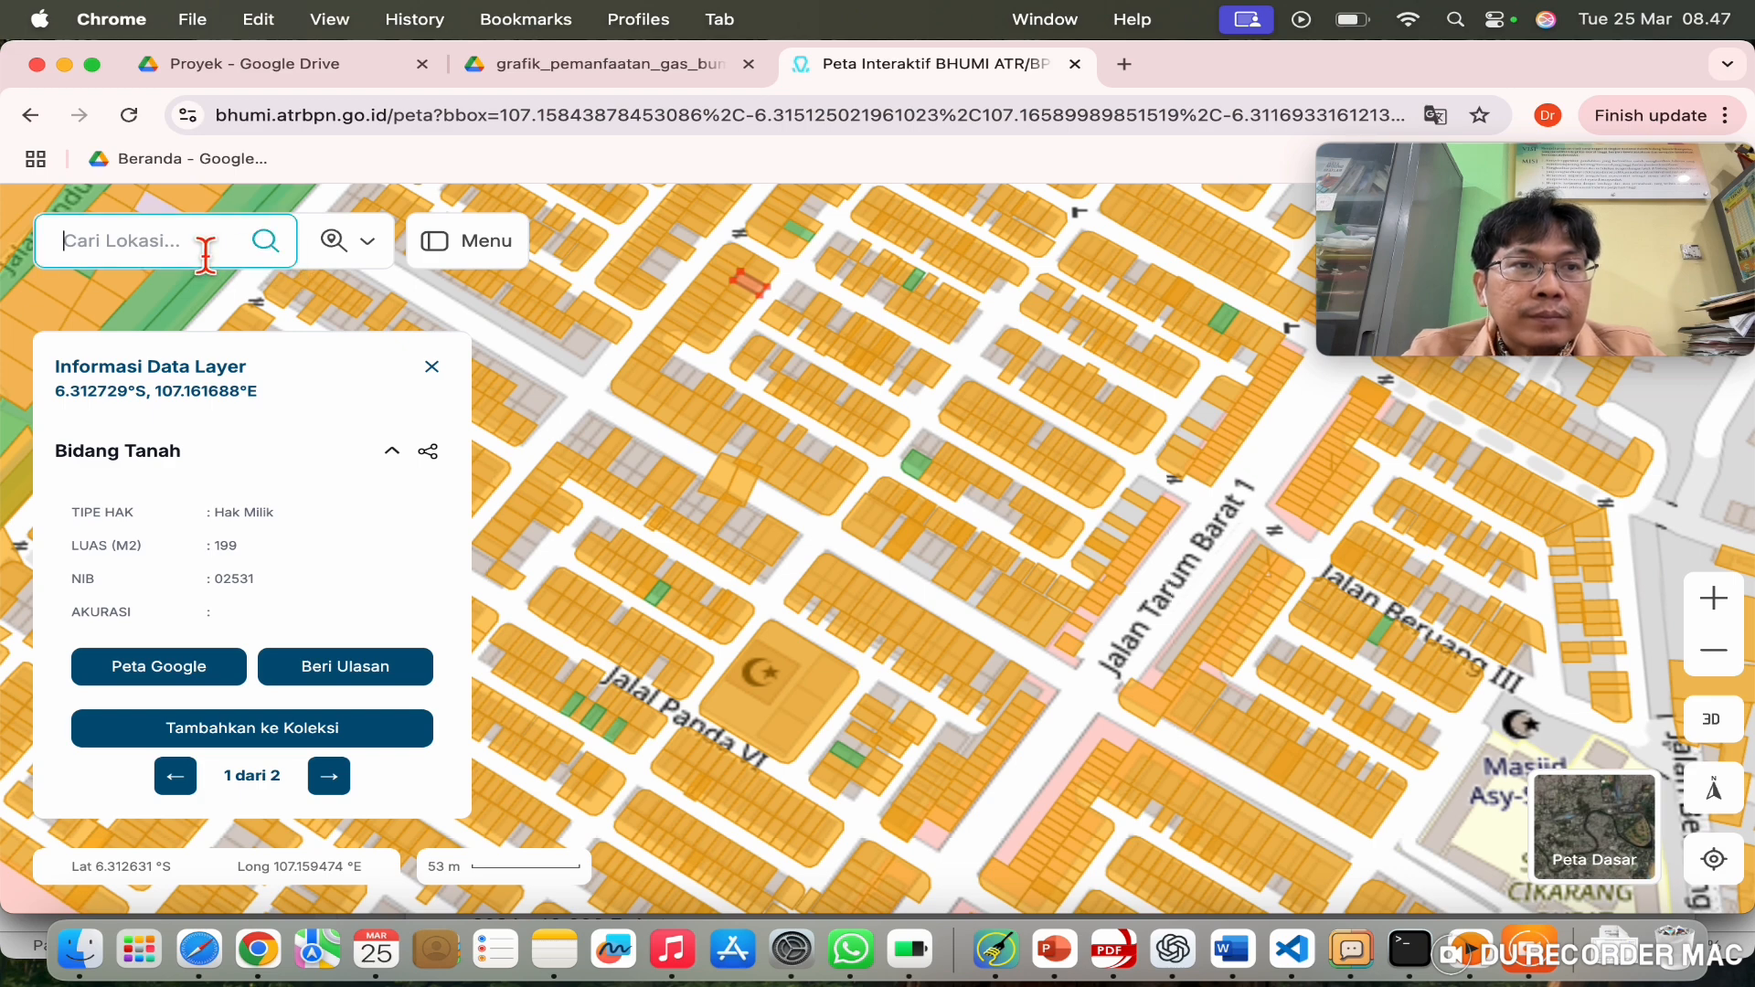
pyautogui.write('bej')
pyautogui.press('BackSpace')
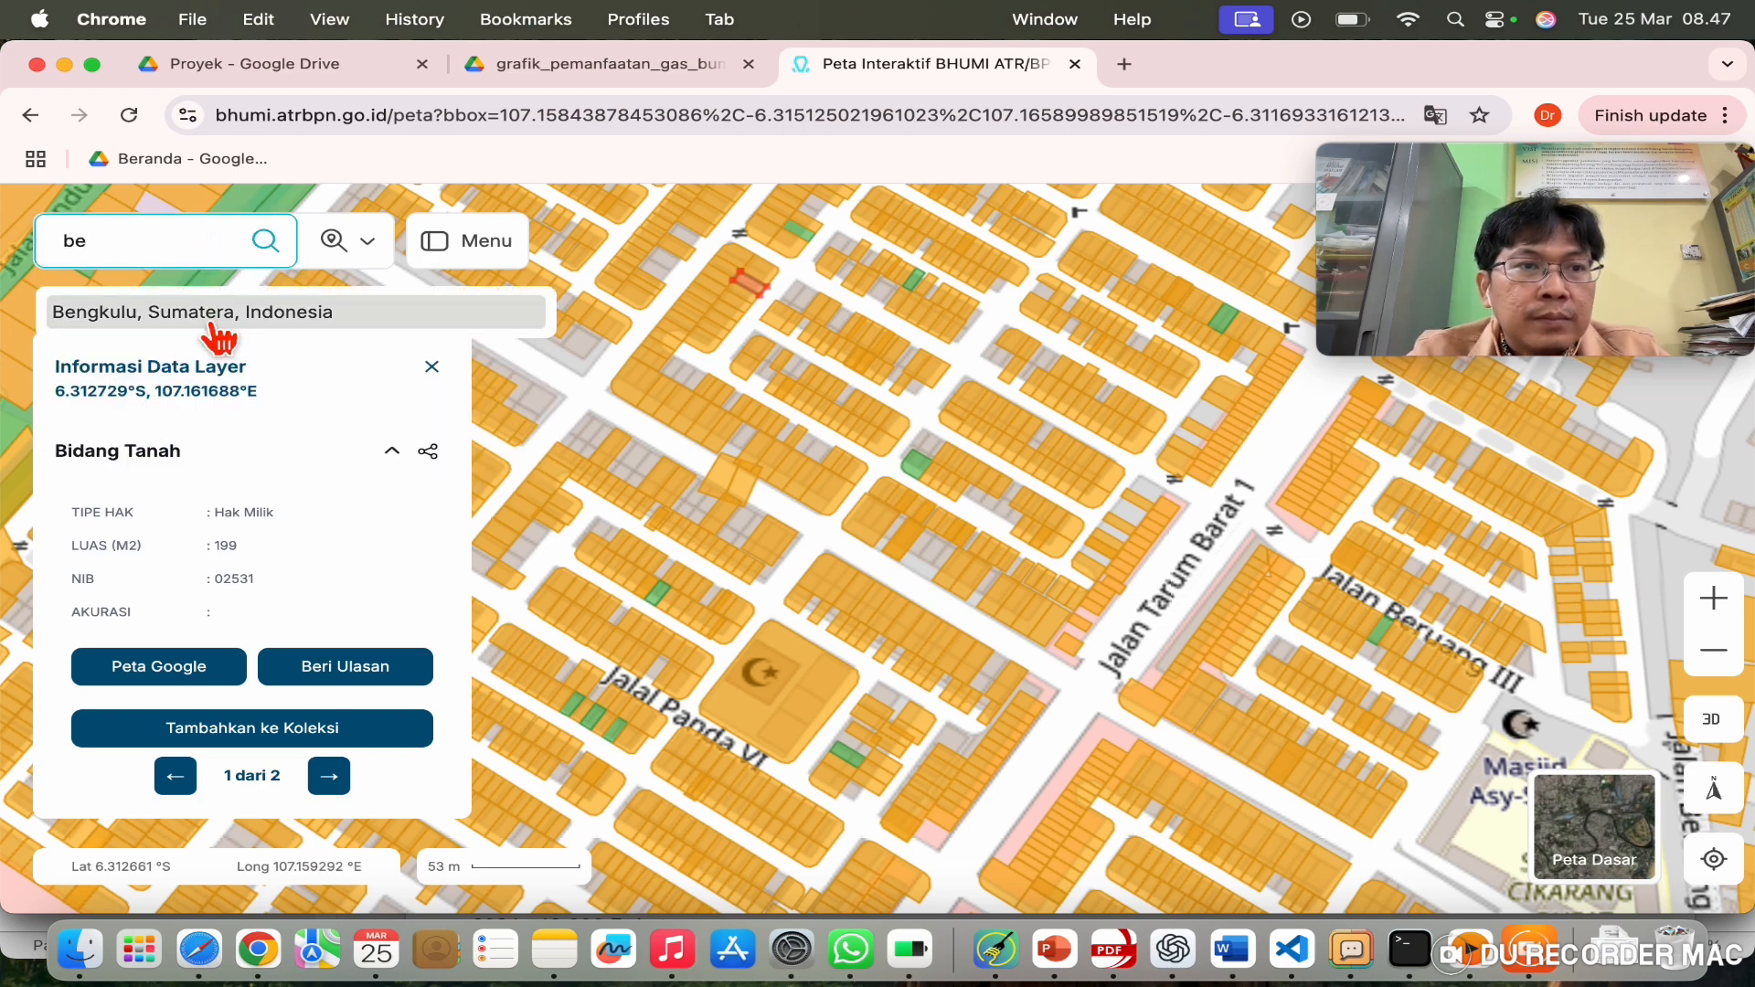
pyautogui.write('kasi')
pyautogui.press('BackSpace')
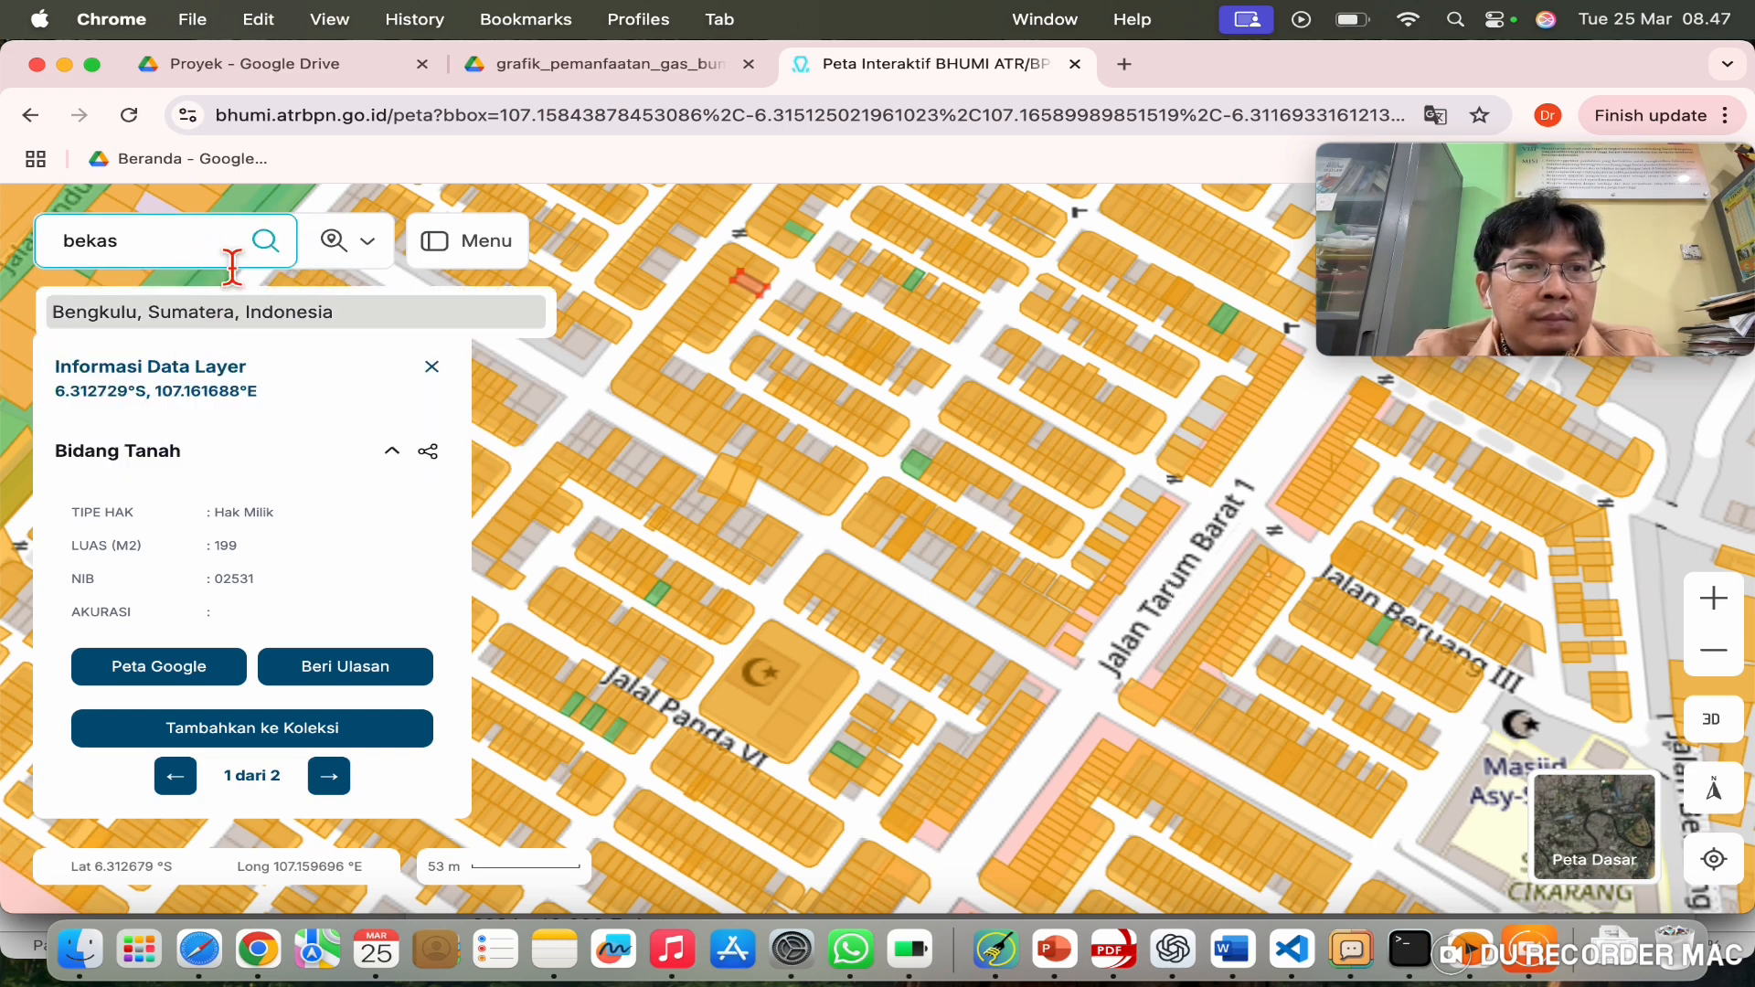
pyautogui.write('i')
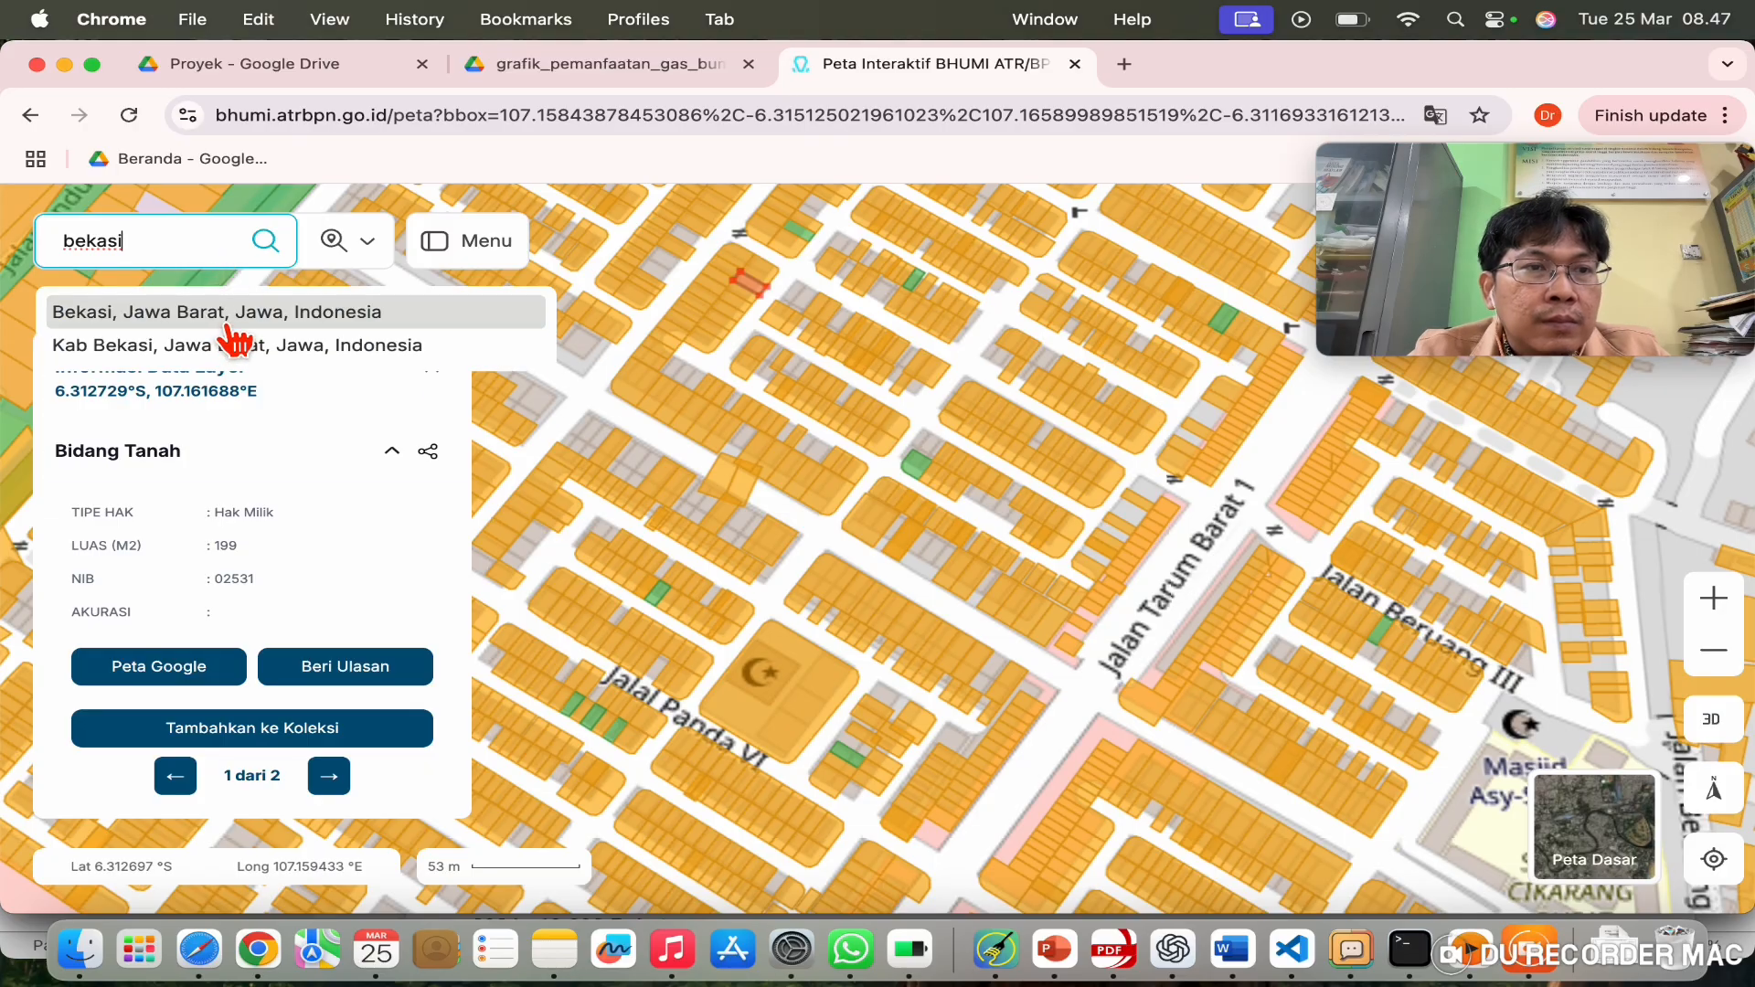
pyautogui.click(229, 326)
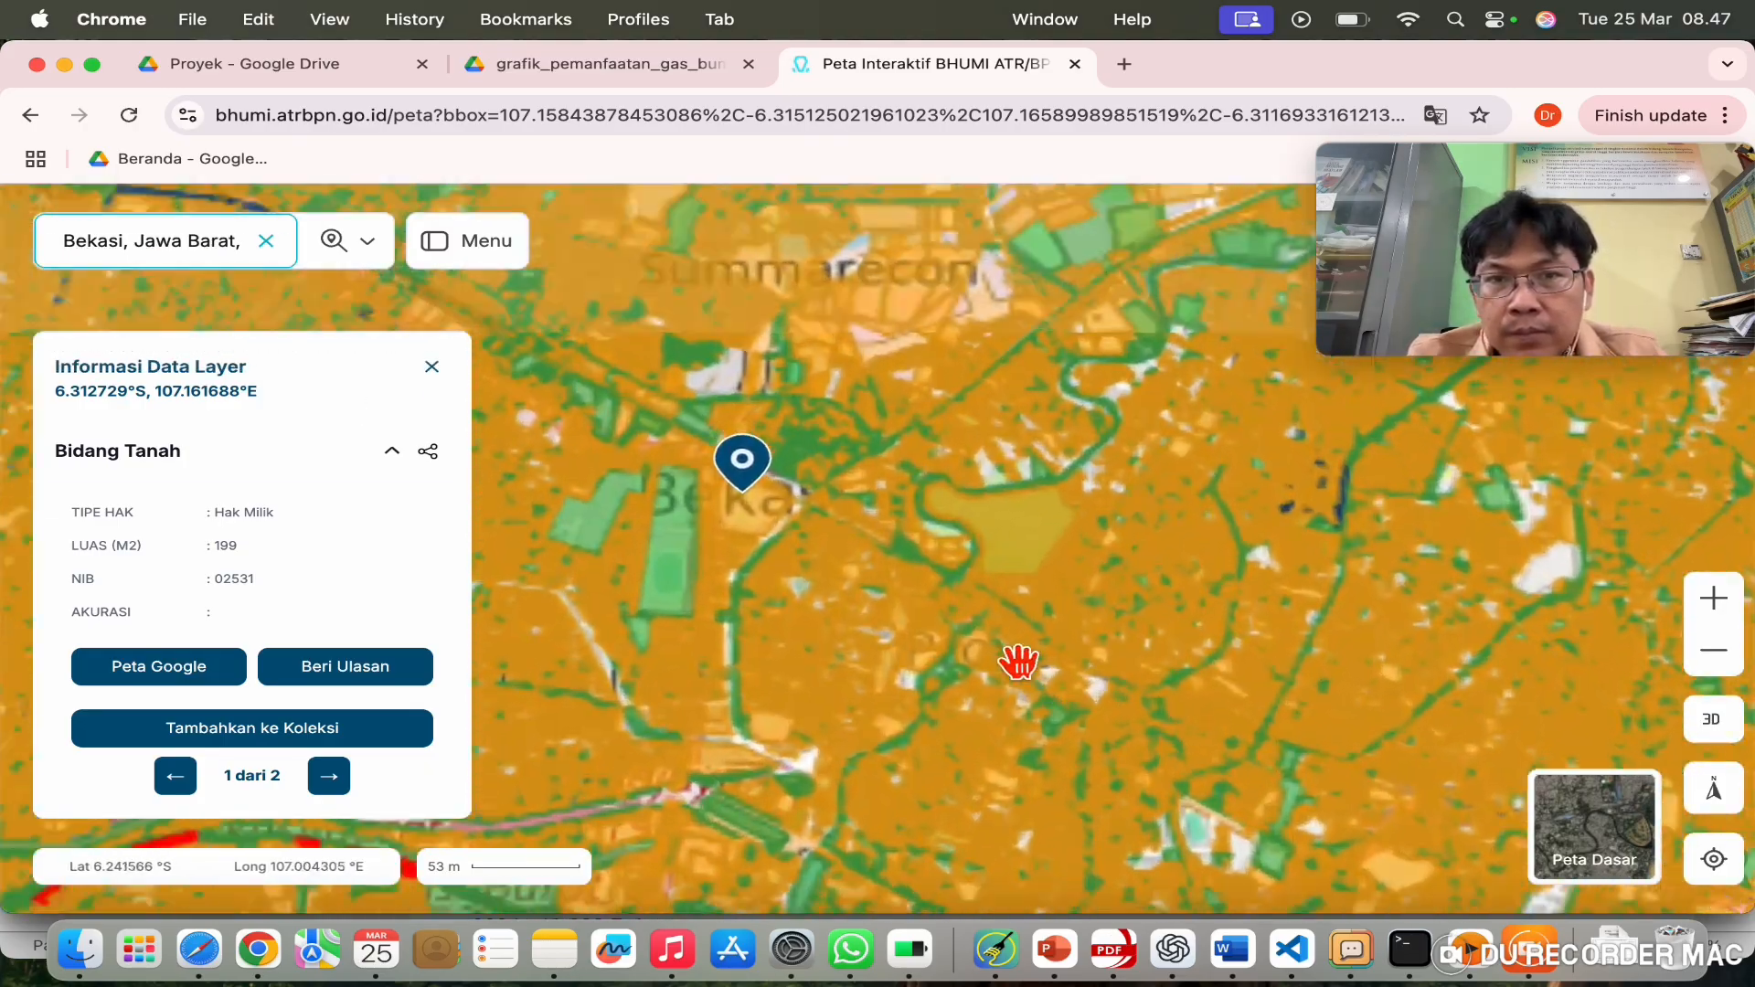
# Step: Zoom in on the Universitas Islam 45 campus and show its parcel's land rights
pyautogui.moveTo(946, 598); pyautogui.dragTo(783, 439)
pyautogui.moveTo(1027, 572); pyautogui.dragTo(828, 324)
pyautogui.moveTo(755, 462); pyautogui.dragTo(761, 402)
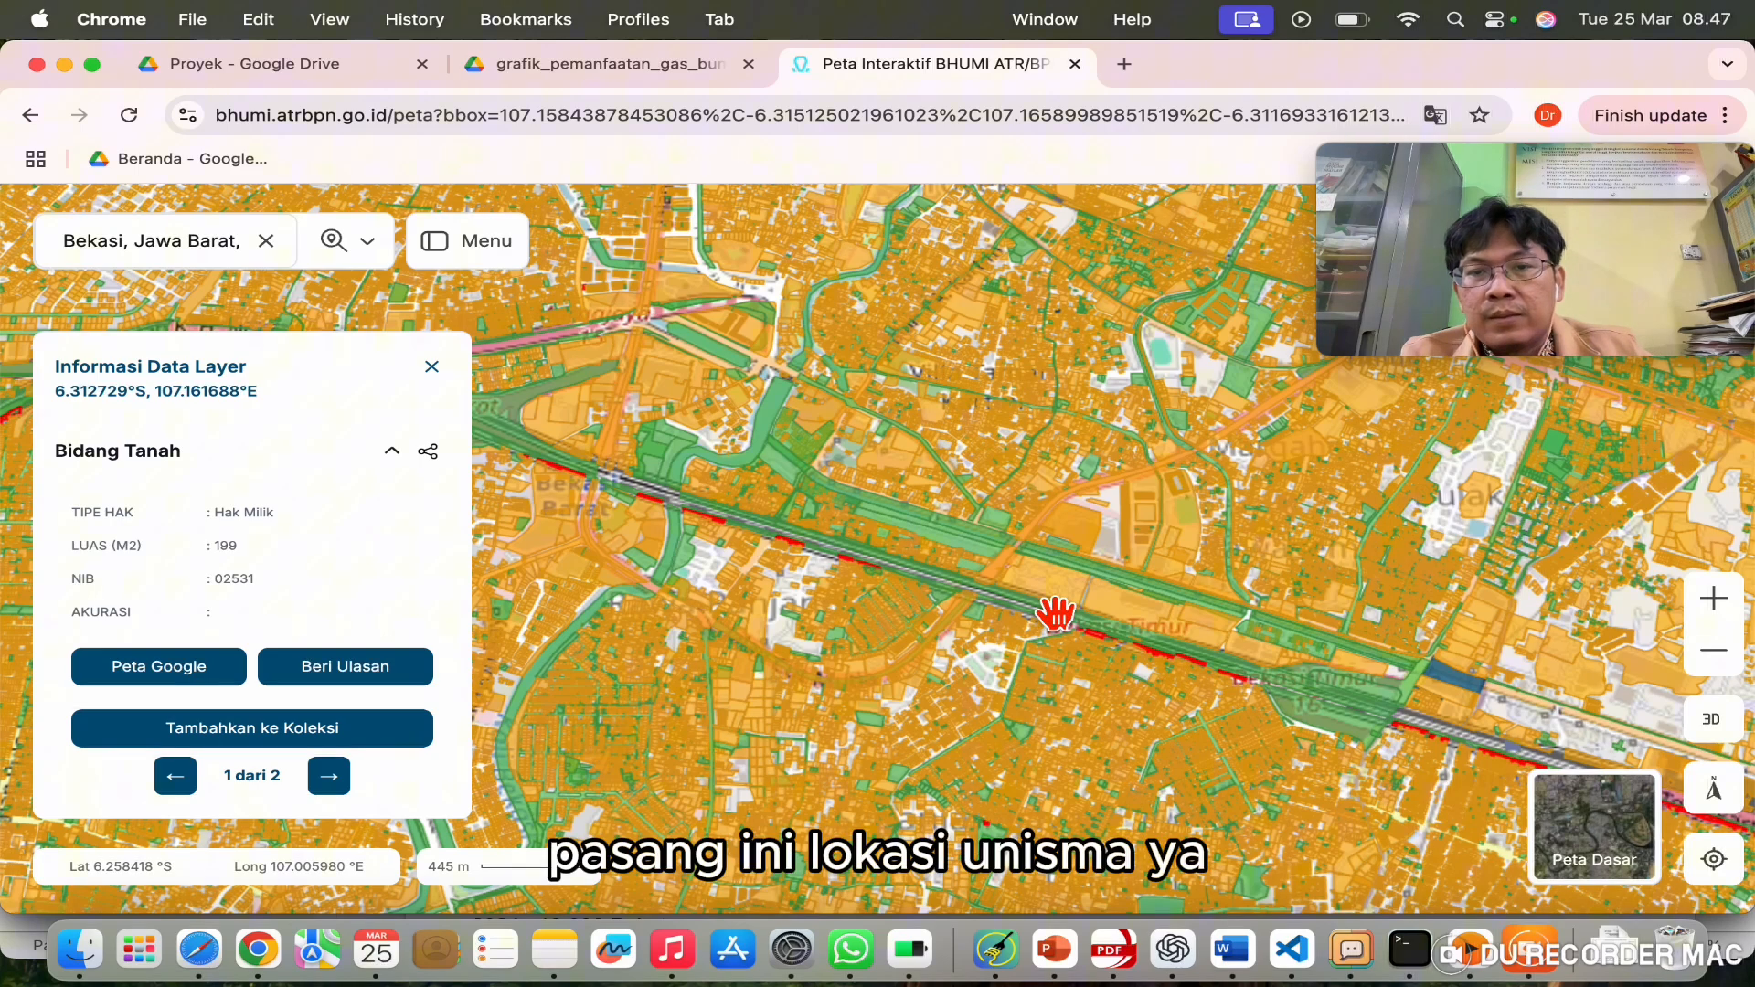
pyautogui.scroll(5, 1056, 610)
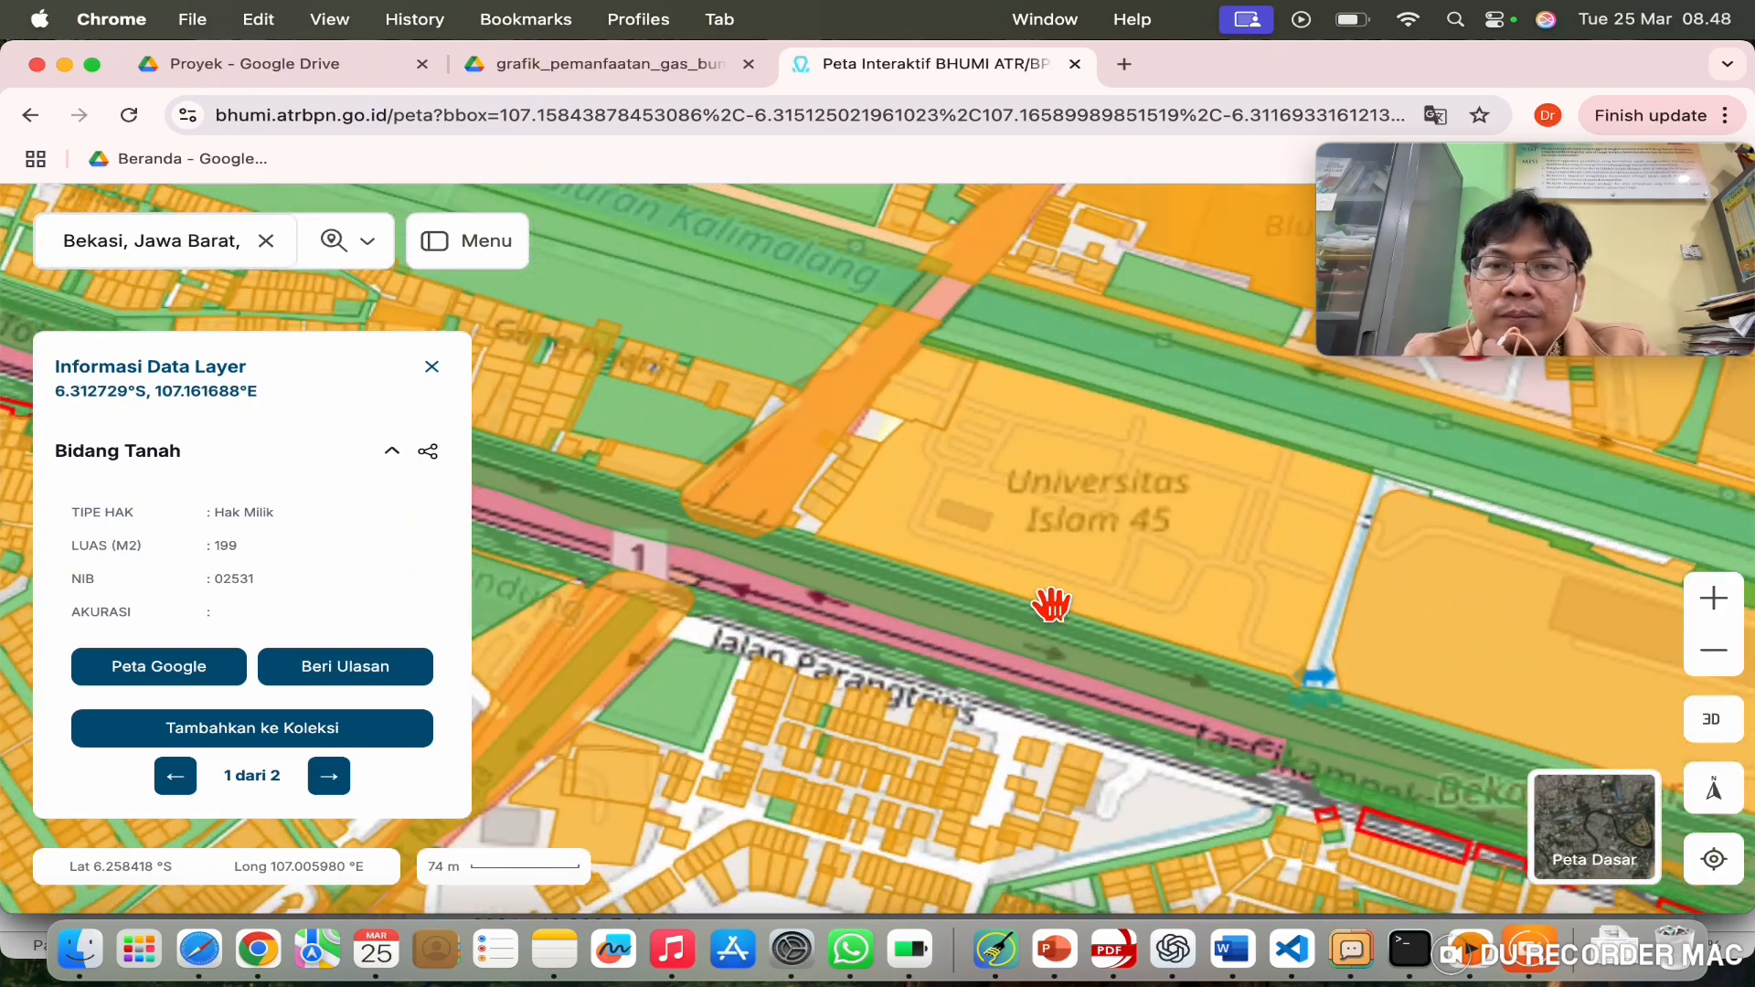
pyautogui.click(1051, 603)
# Step: Check land rights of the parcels east of campus, including the 21762 m² and Hak Pakai ones
pyautogui.moveTo(1164, 589); pyautogui.dragTo(894, 502)
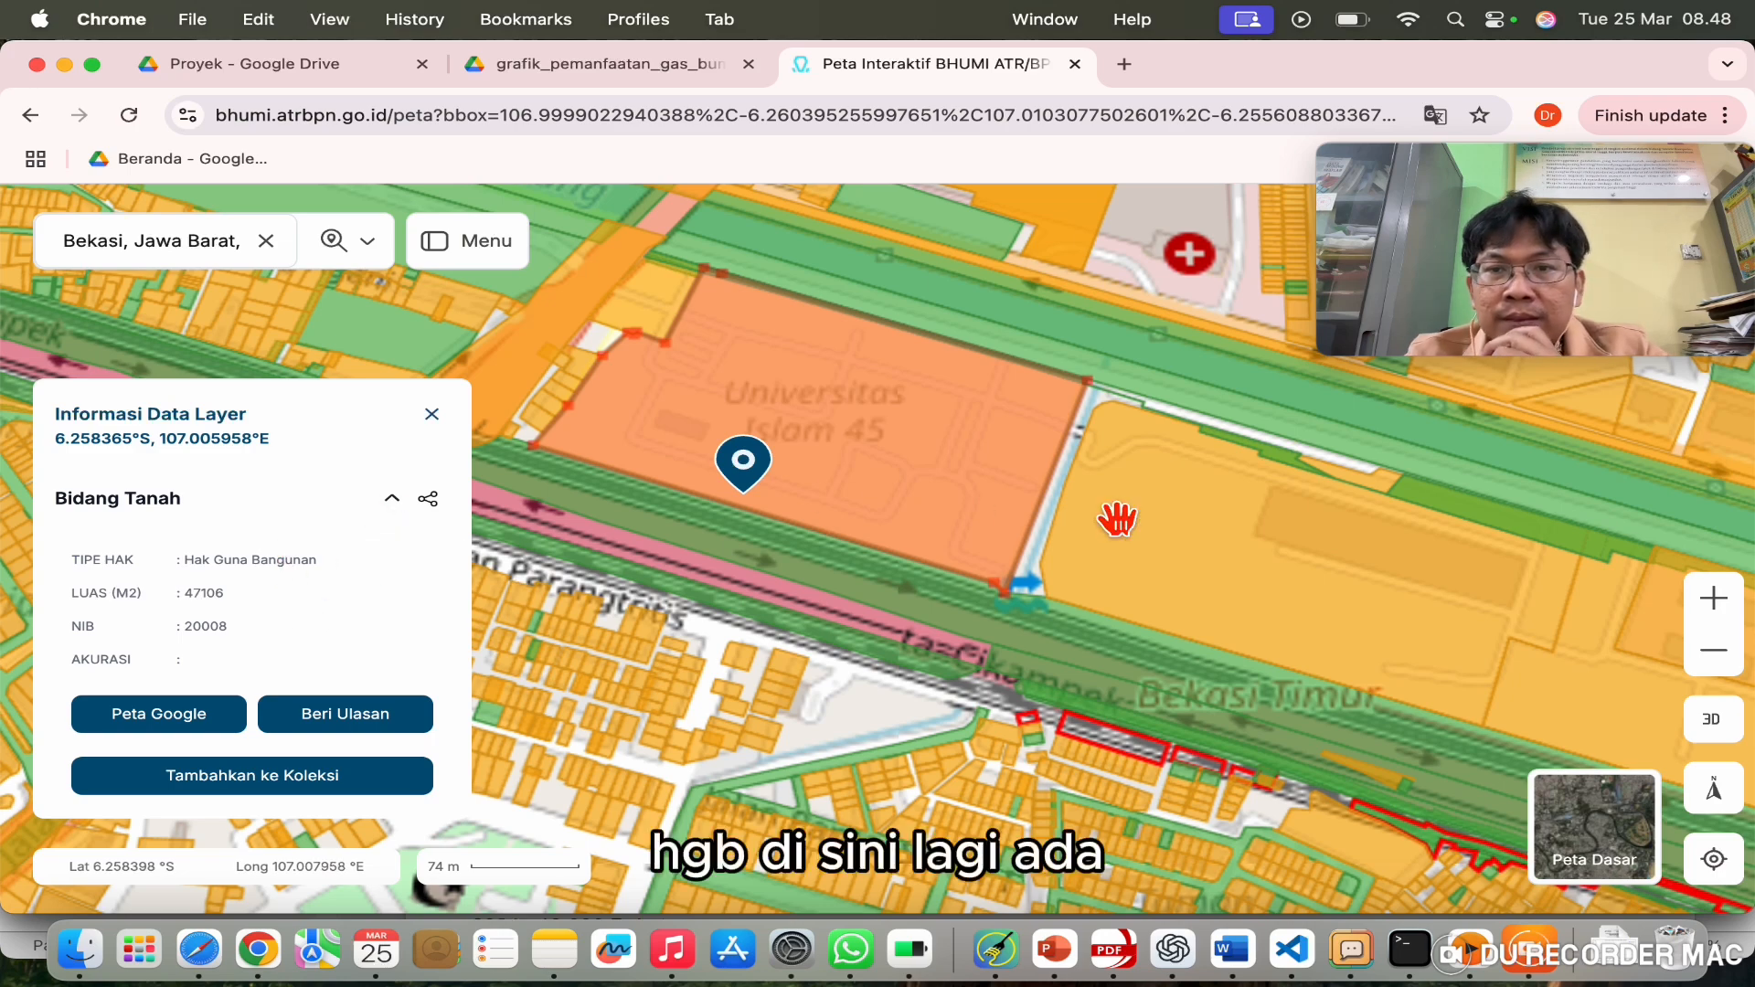
pyautogui.moveTo(1242, 584); pyautogui.dragTo(924, 512)
pyautogui.click(958, 517)
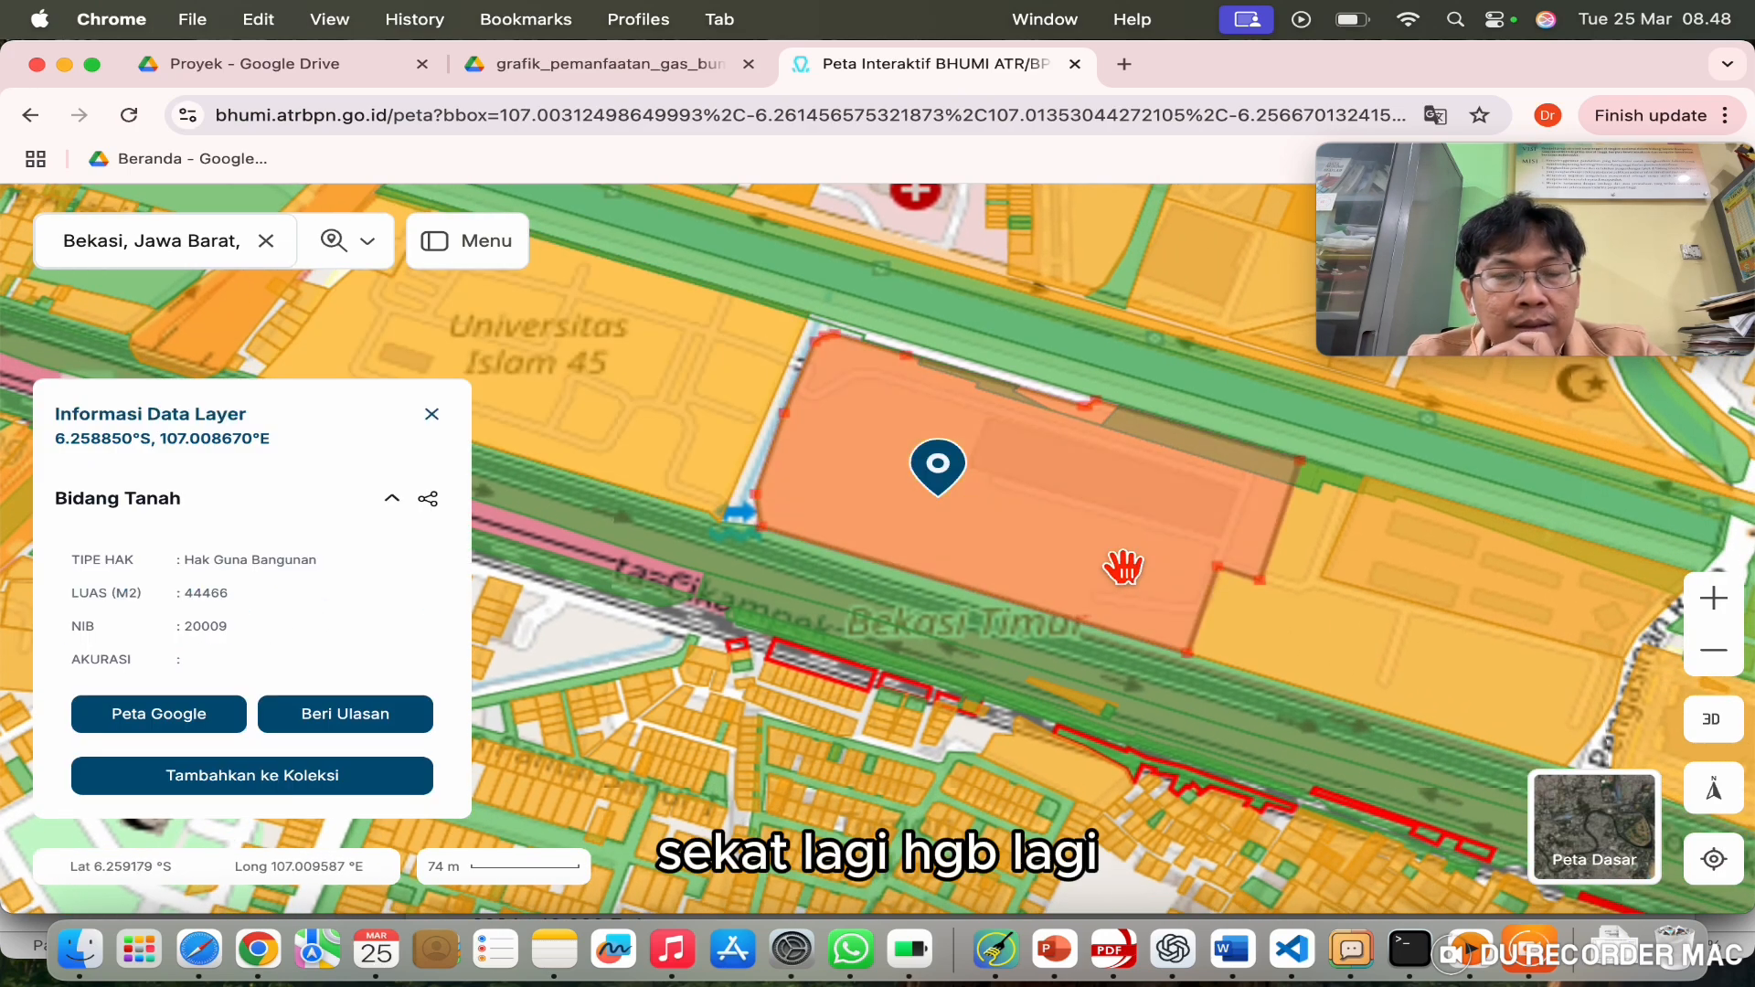
pyautogui.click(1470, 674)
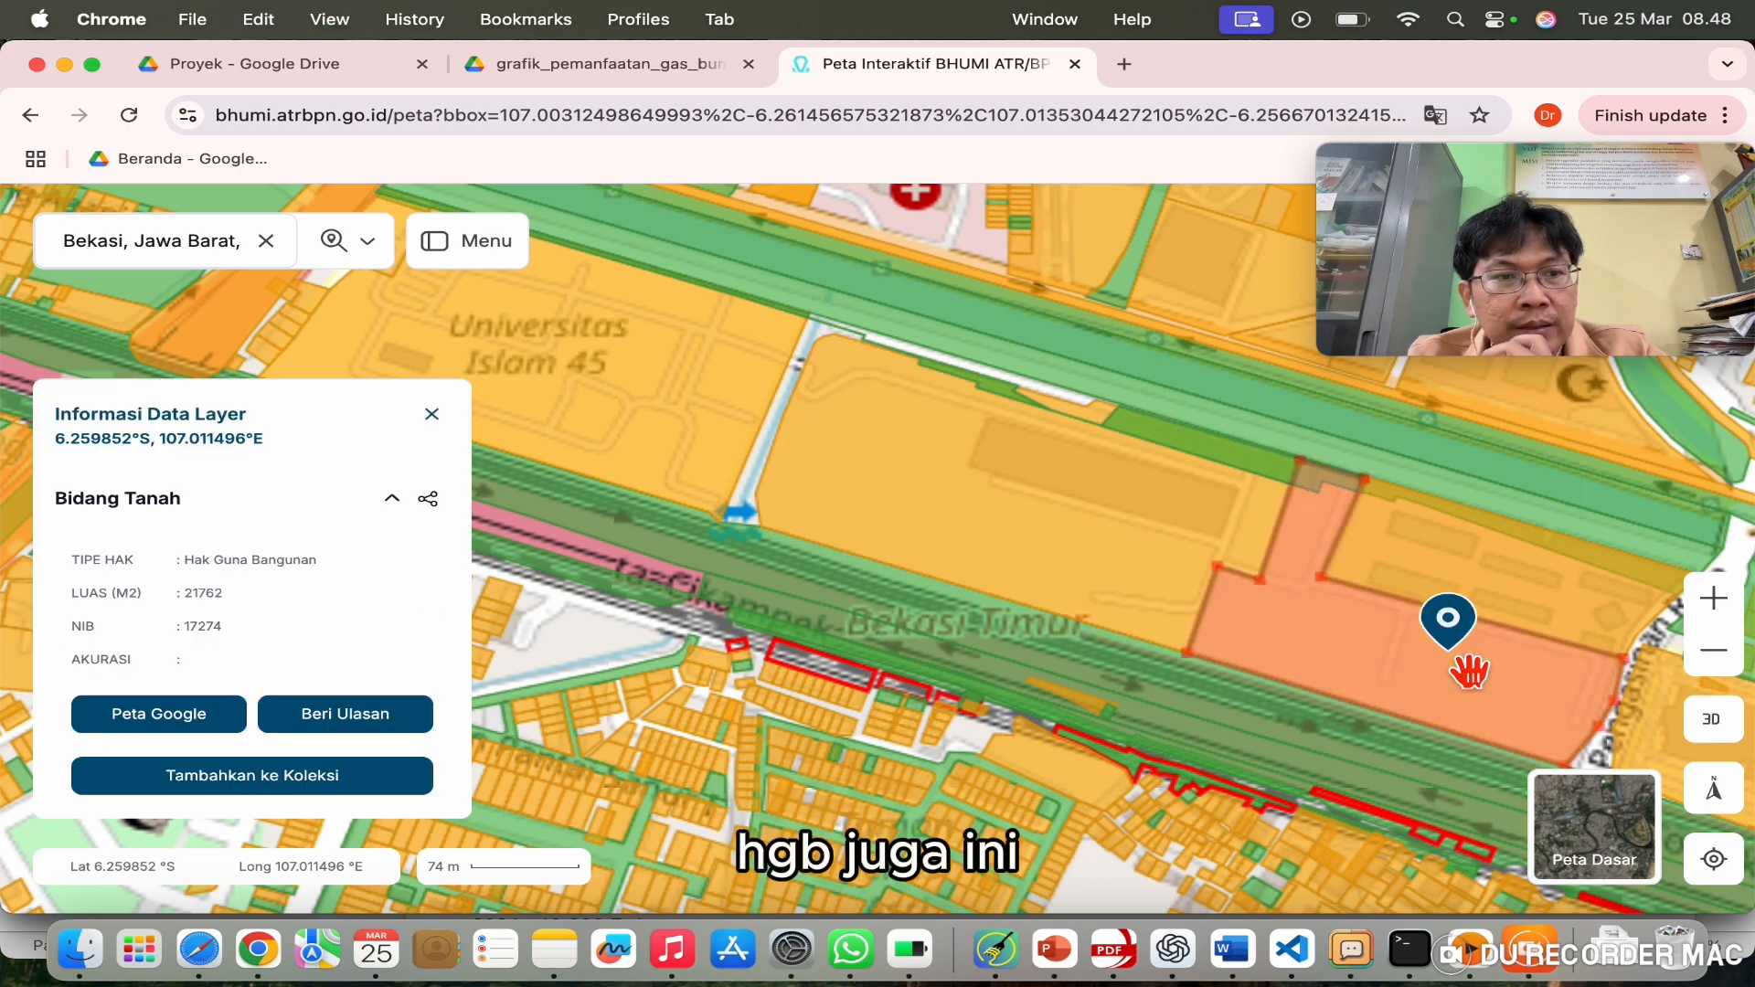
pyautogui.click(1525, 590)
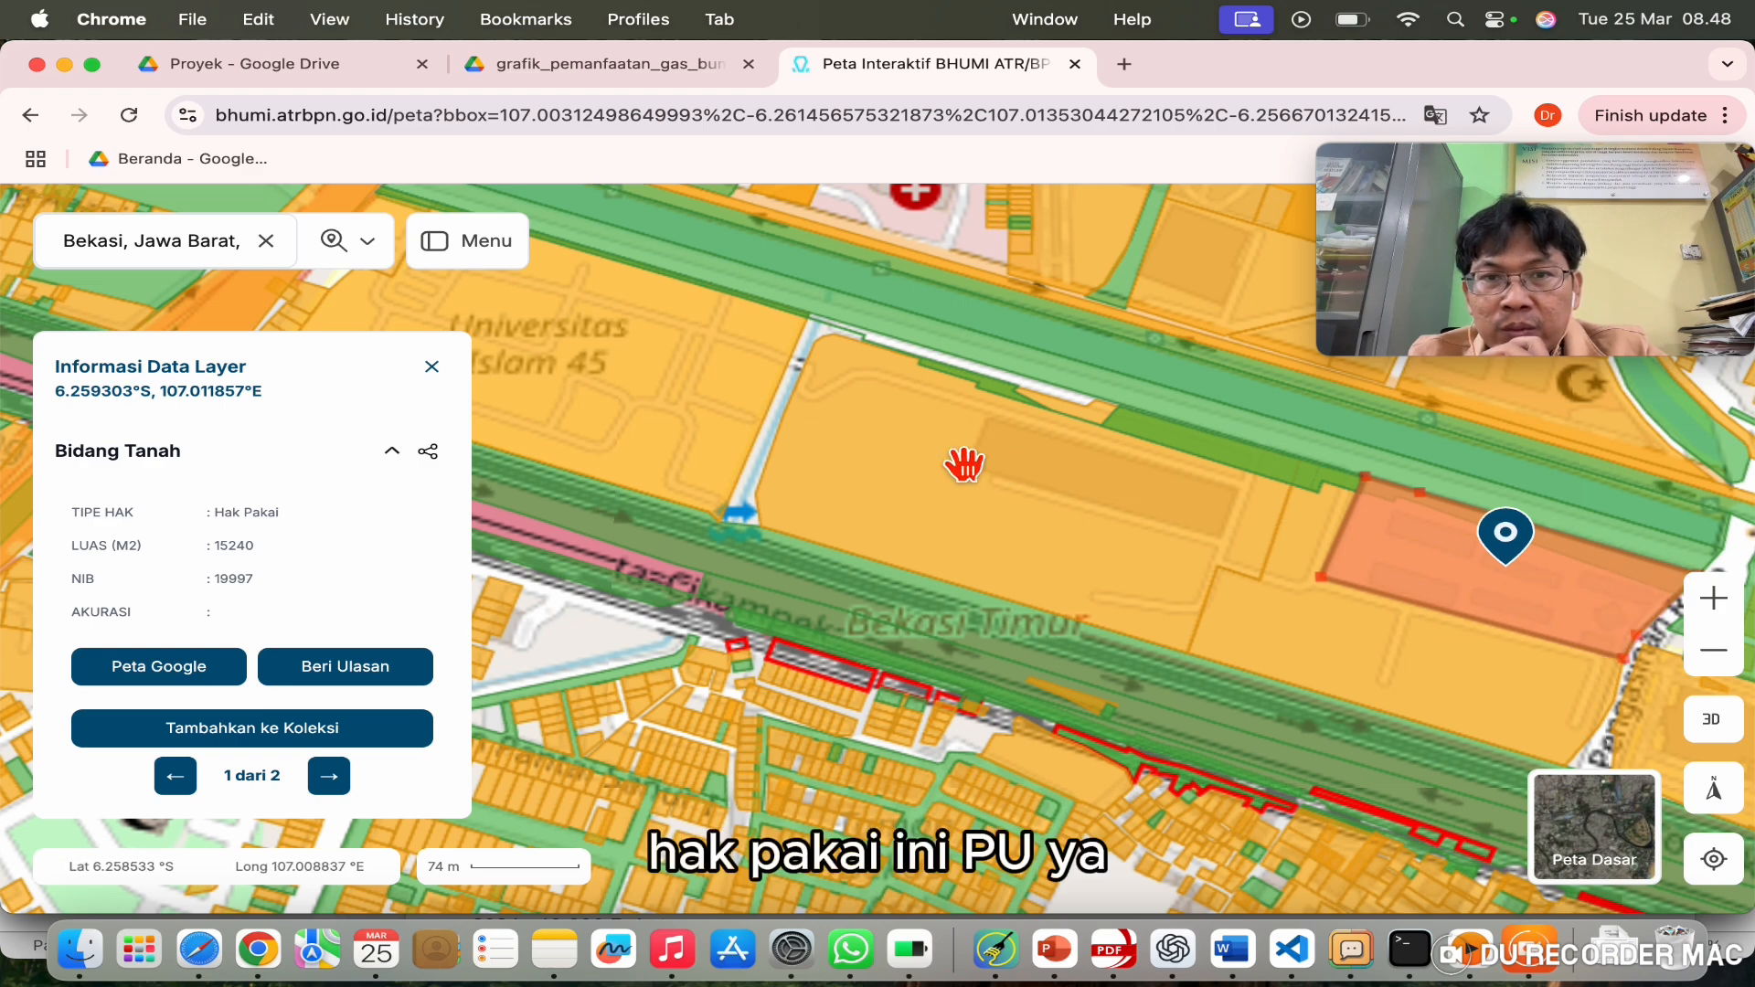
# Step: Recheck the campus-area parcels (house plot, 3000 m² HGB, main campus) and open a new tab
pyautogui.moveTo(960, 462); pyautogui.dragTo(1497, 623)
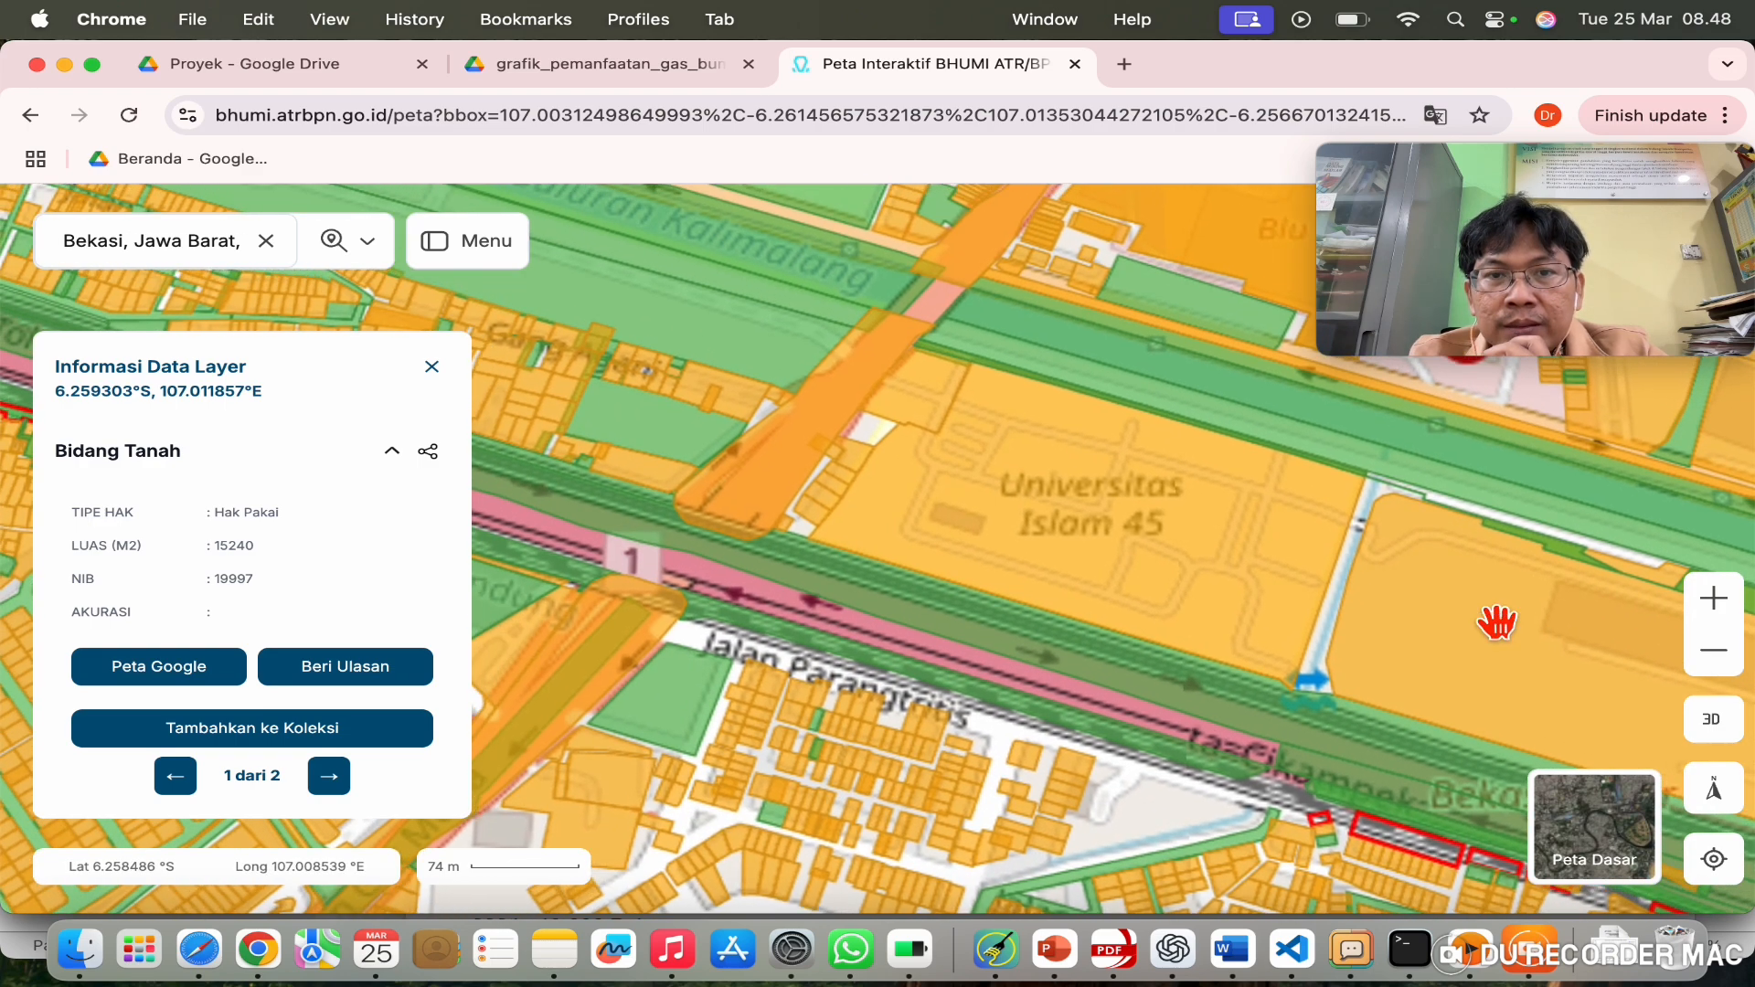
pyautogui.click(876, 475)
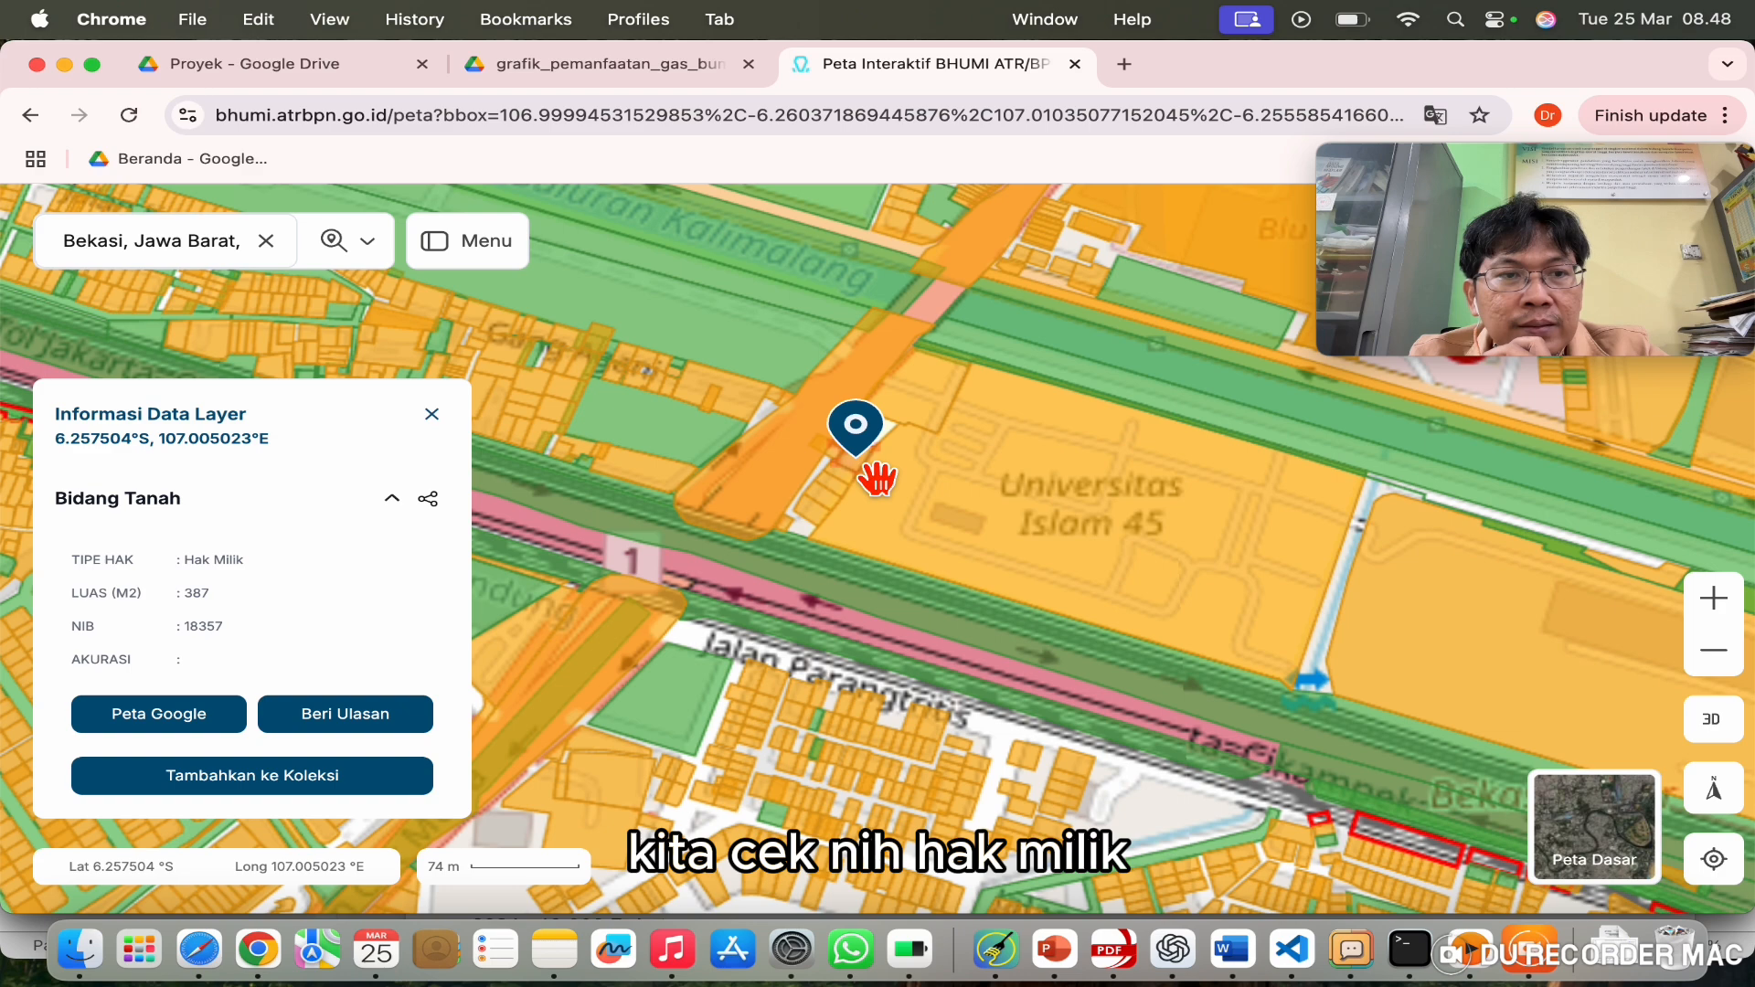
pyautogui.click(939, 417)
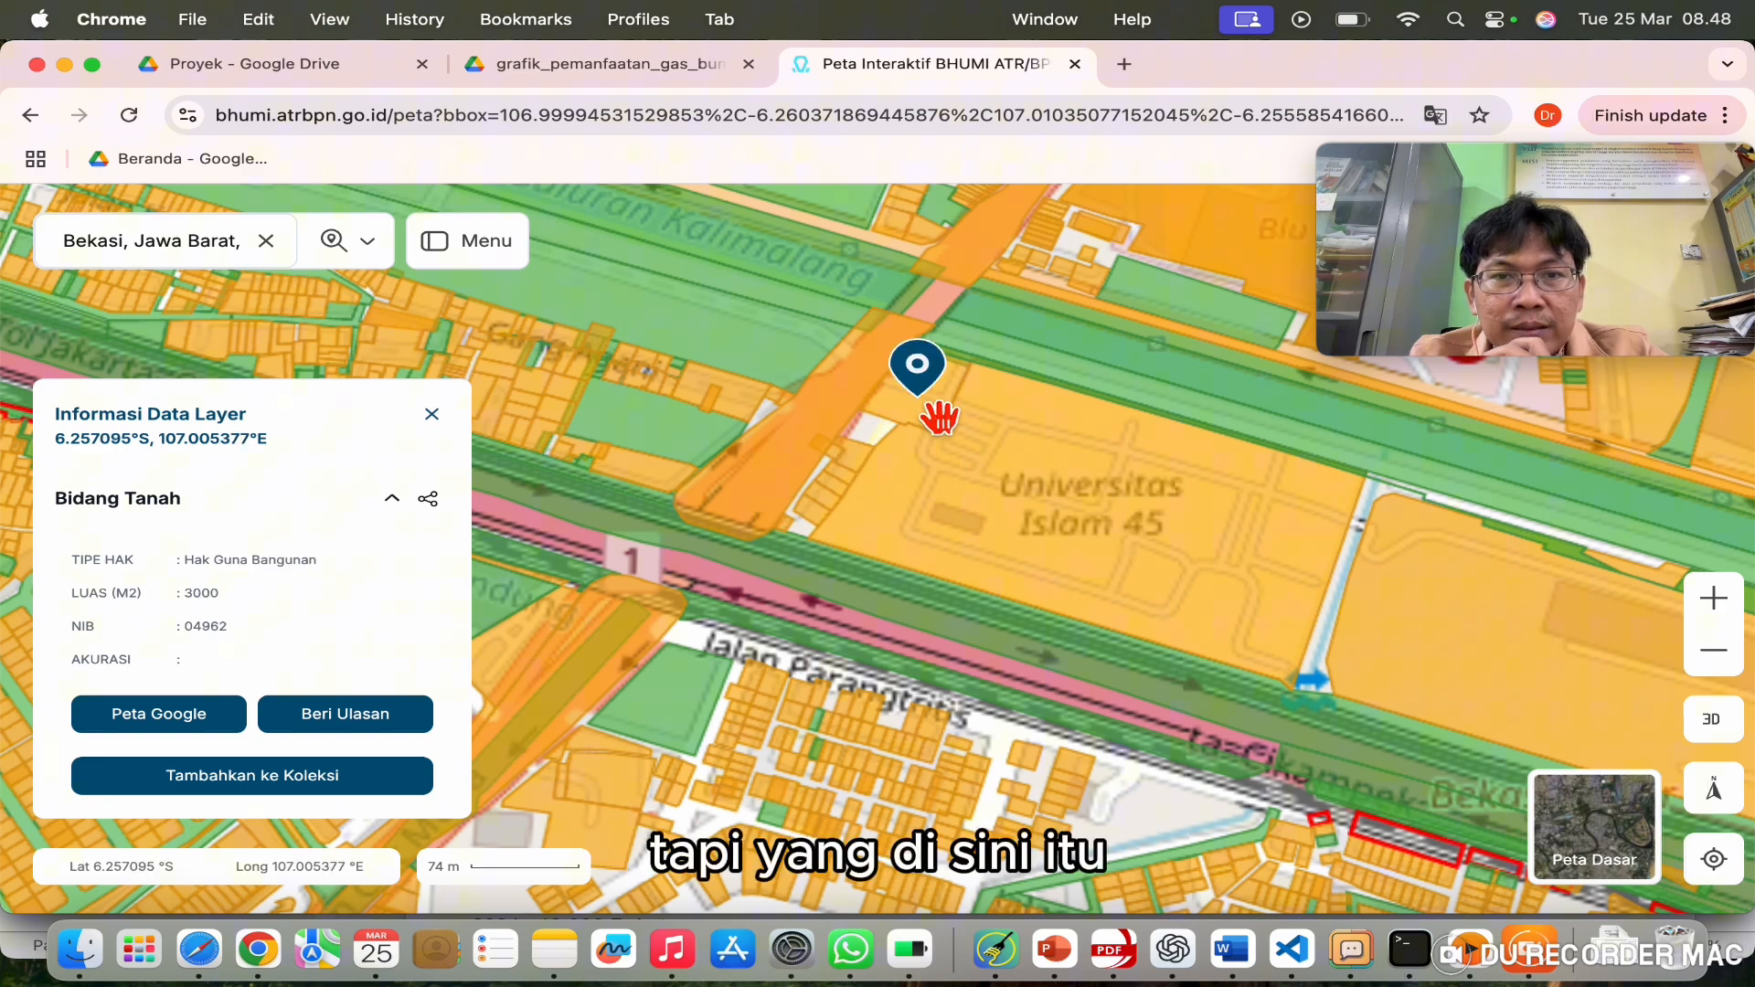
pyautogui.click(953, 503)
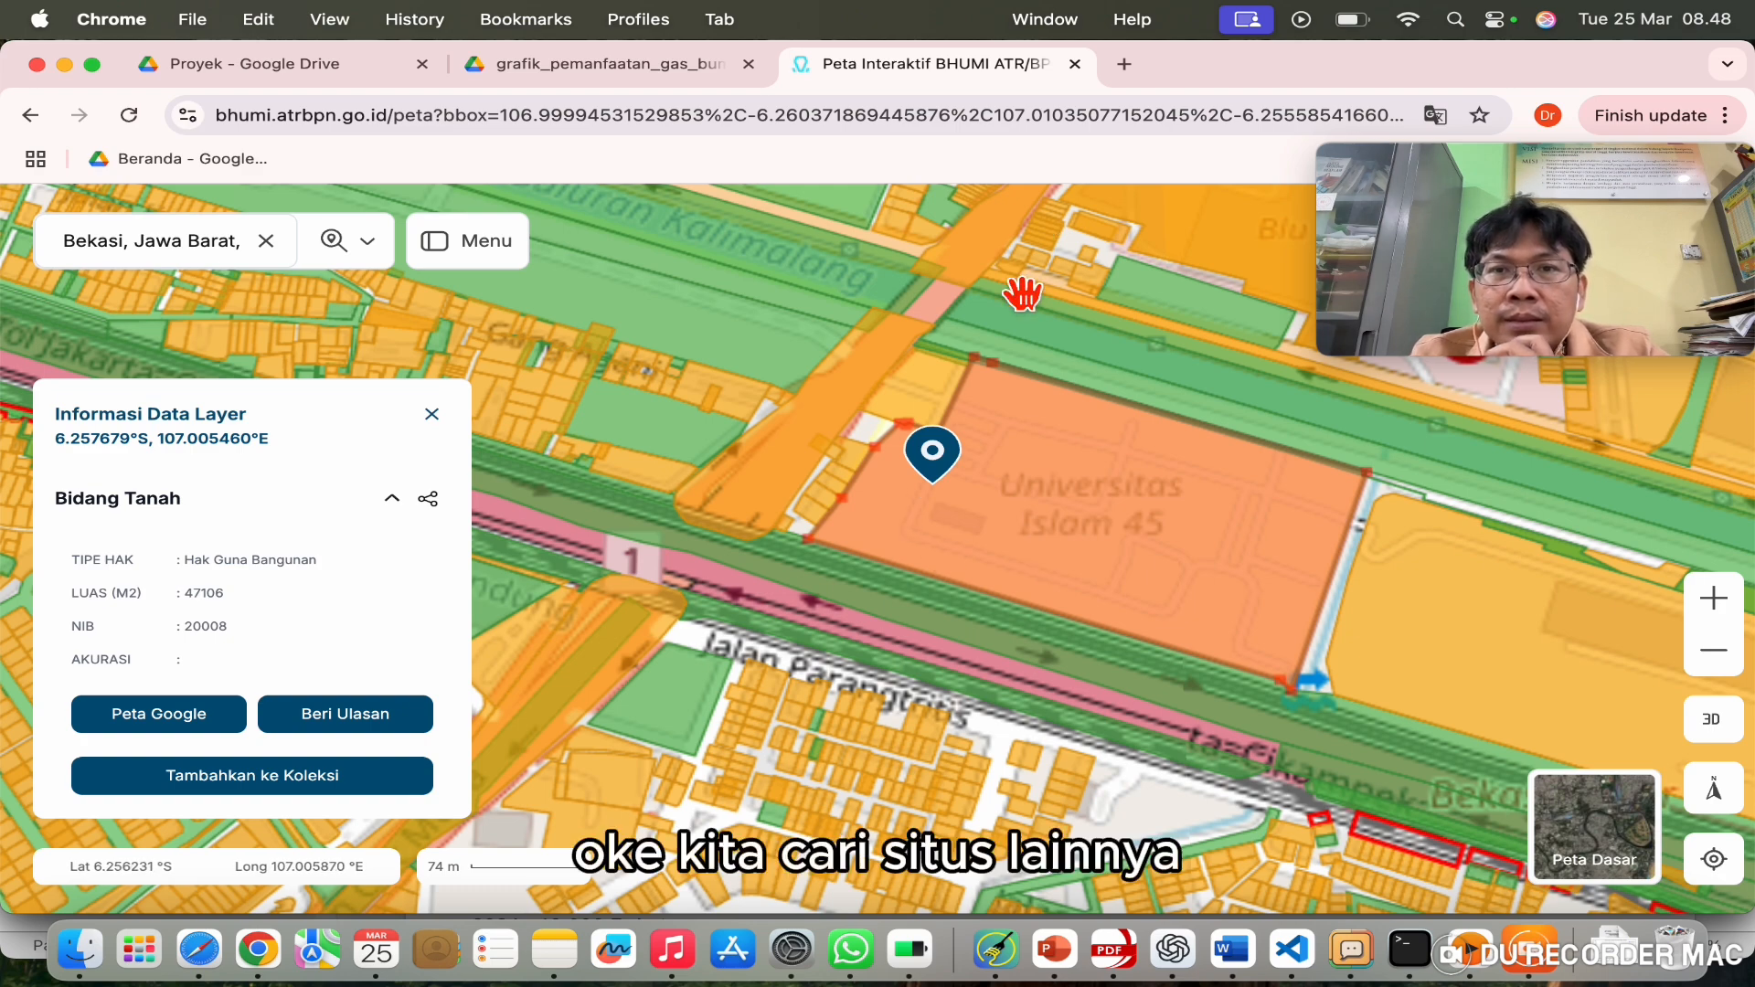
pyautogui.click(1124, 63)
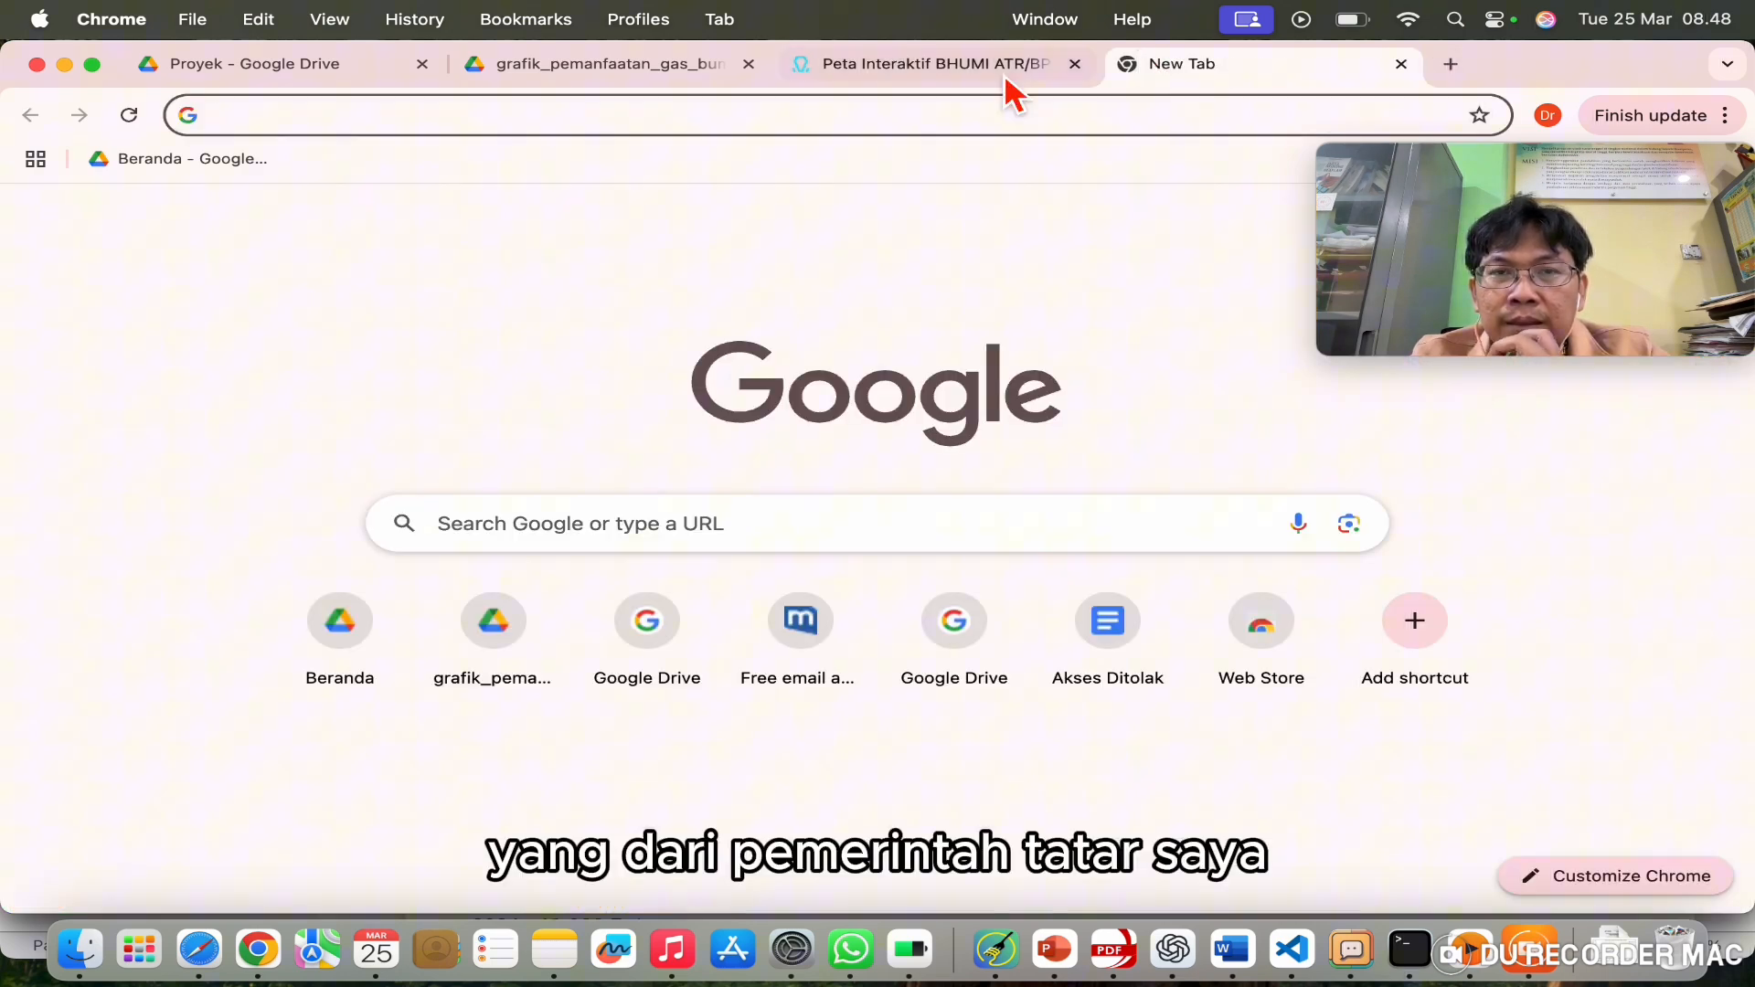
# Step: Search 'gistaru', open GISTARU Rencana Tata Ruang Online, and tick the disclaimer's terms box
pyautogui.click(952, 117)
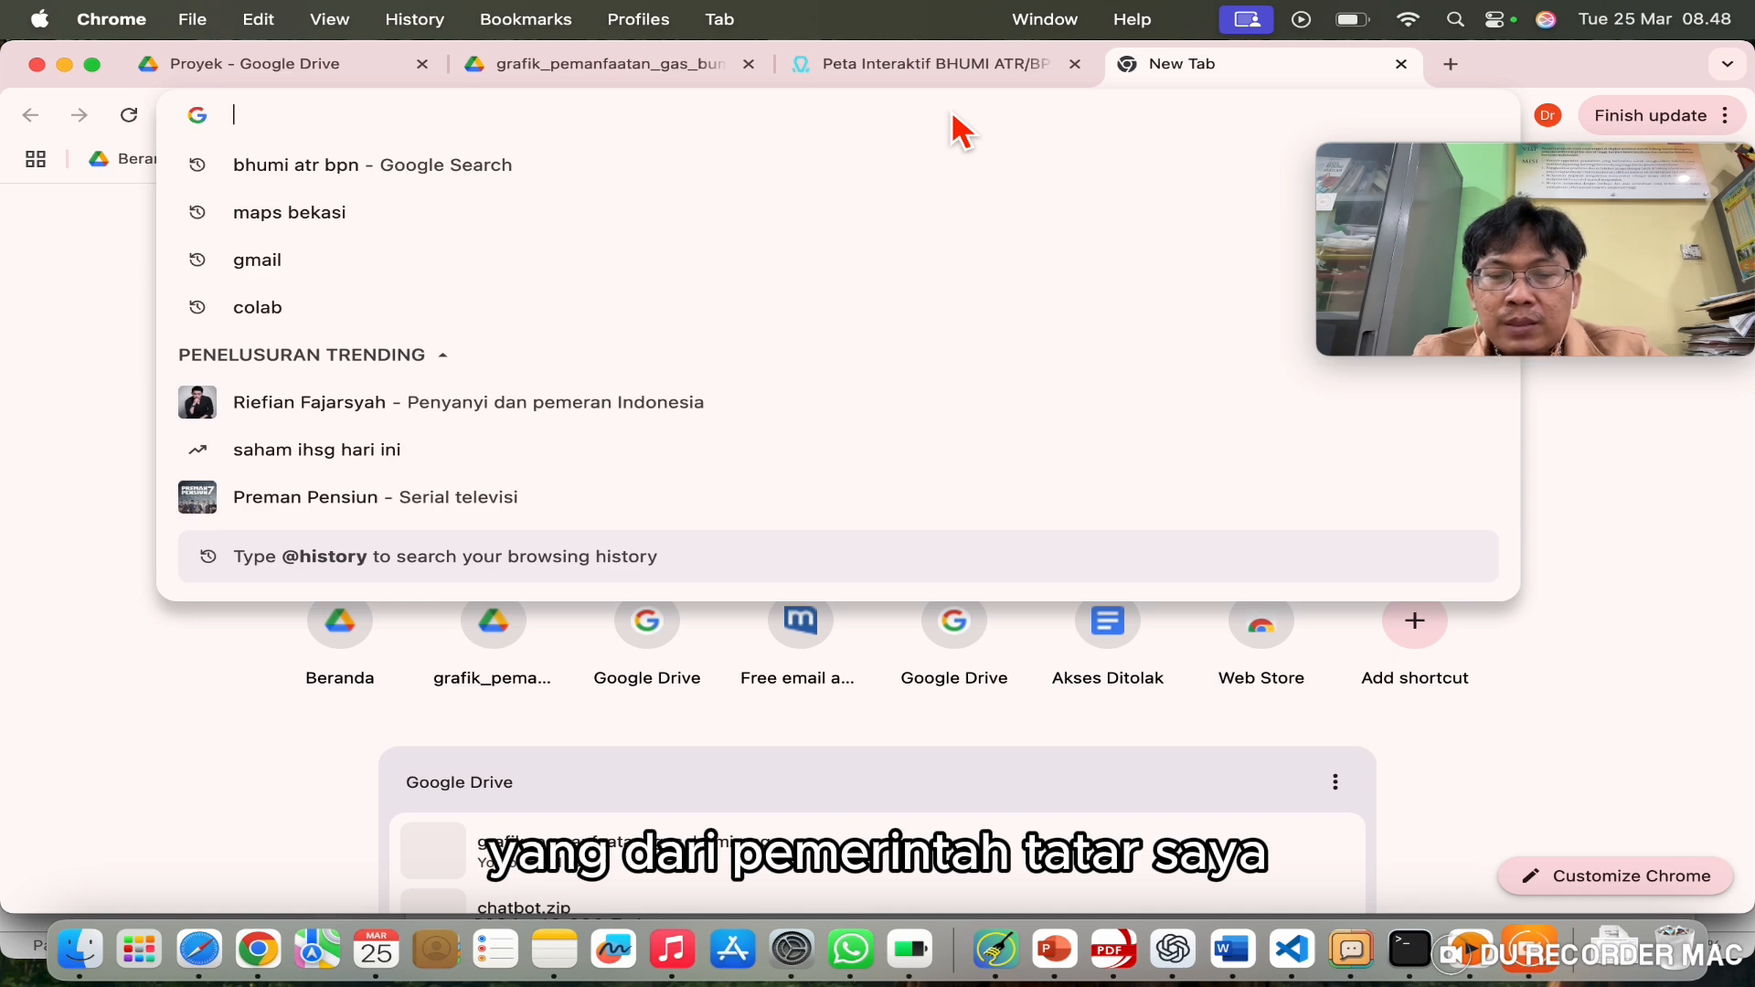
pyautogui.write('gistaru')
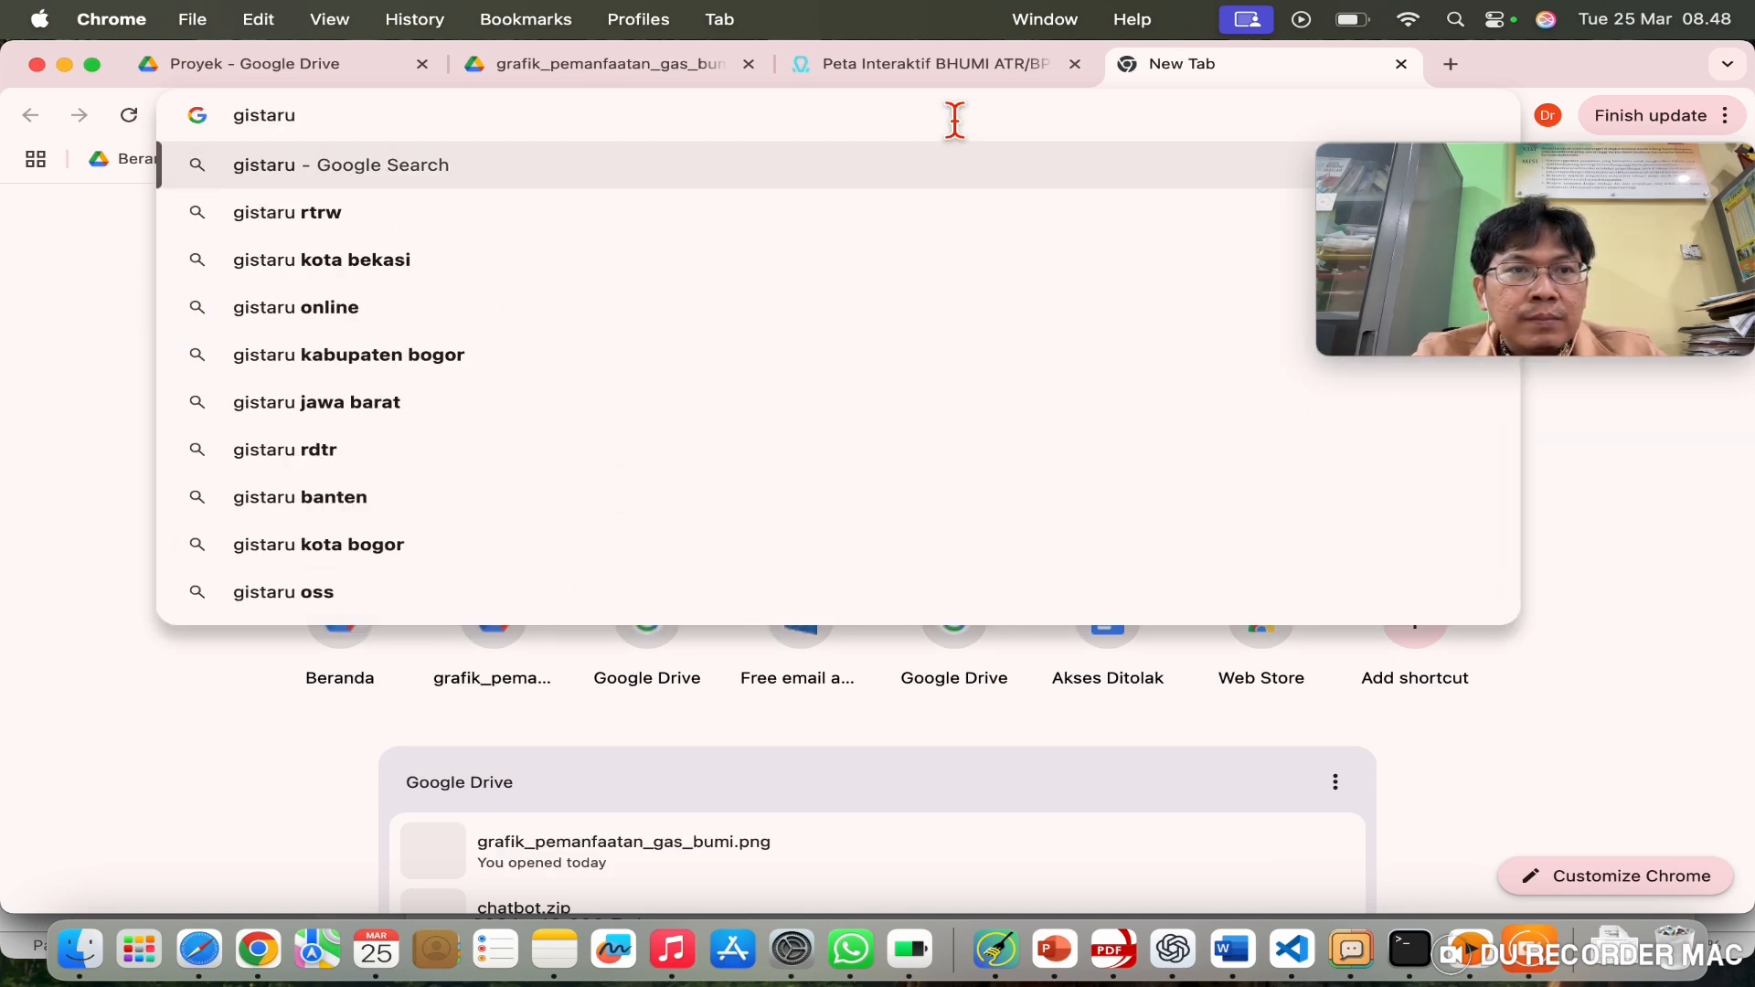
pyautogui.click(659, 311)
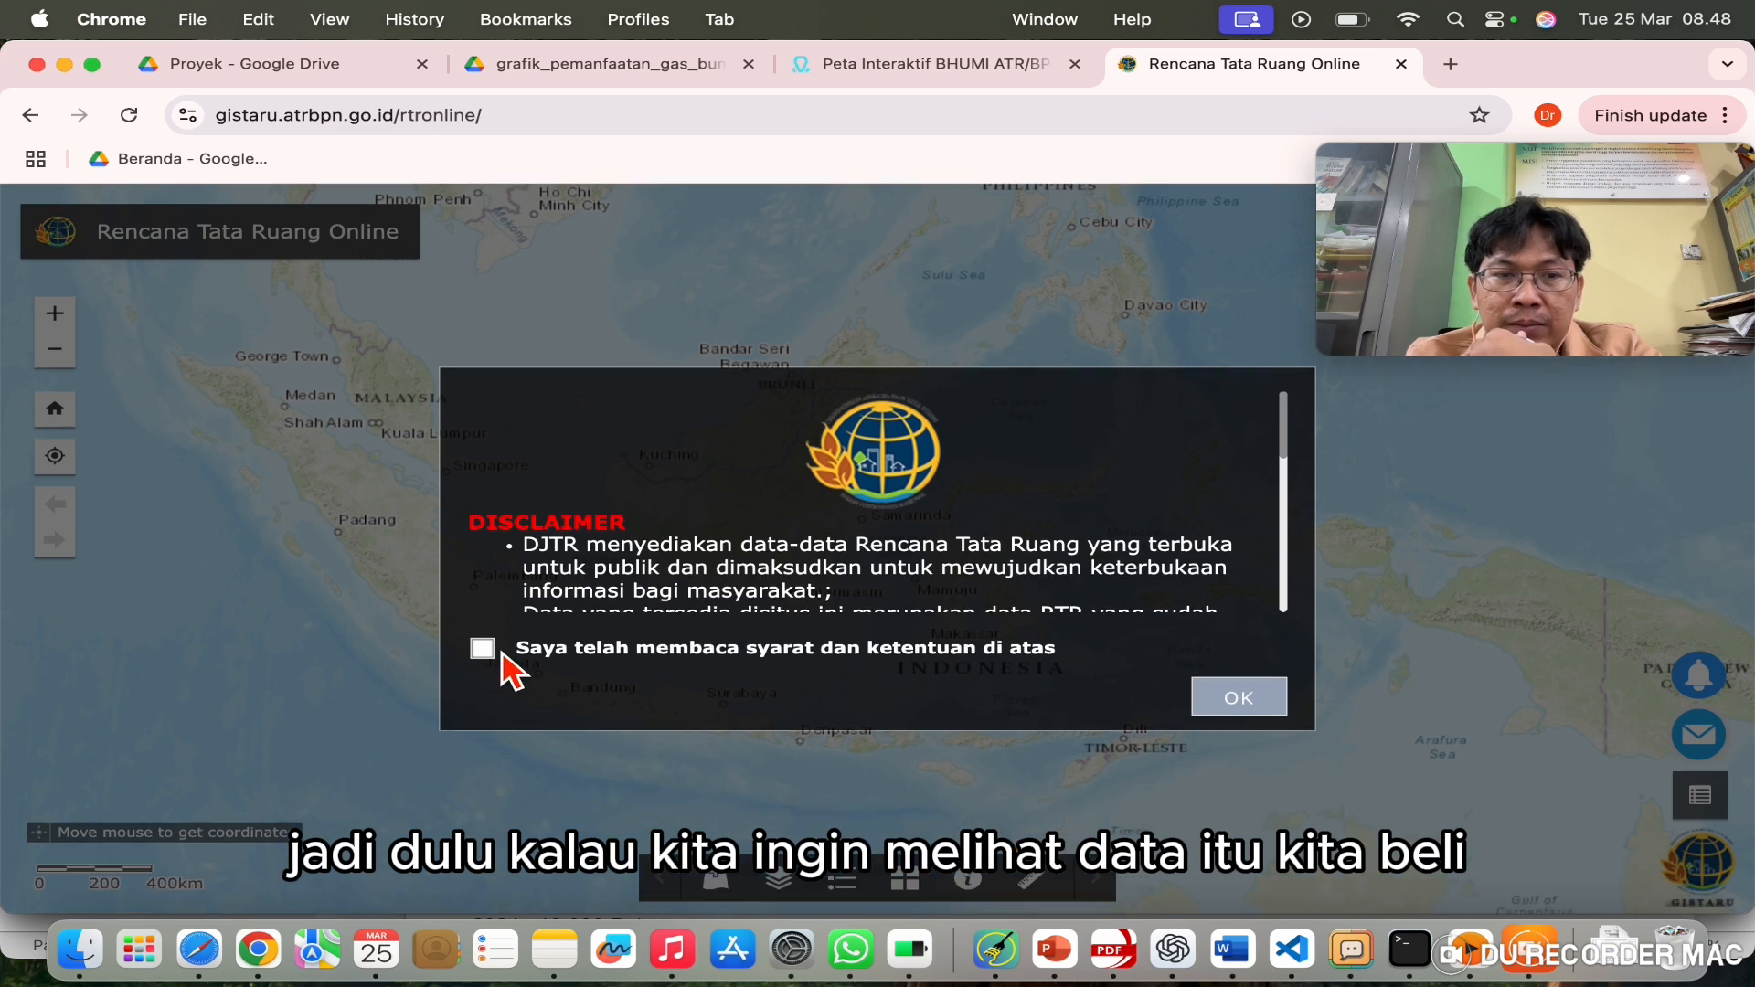
pyautogui.click(502, 653)
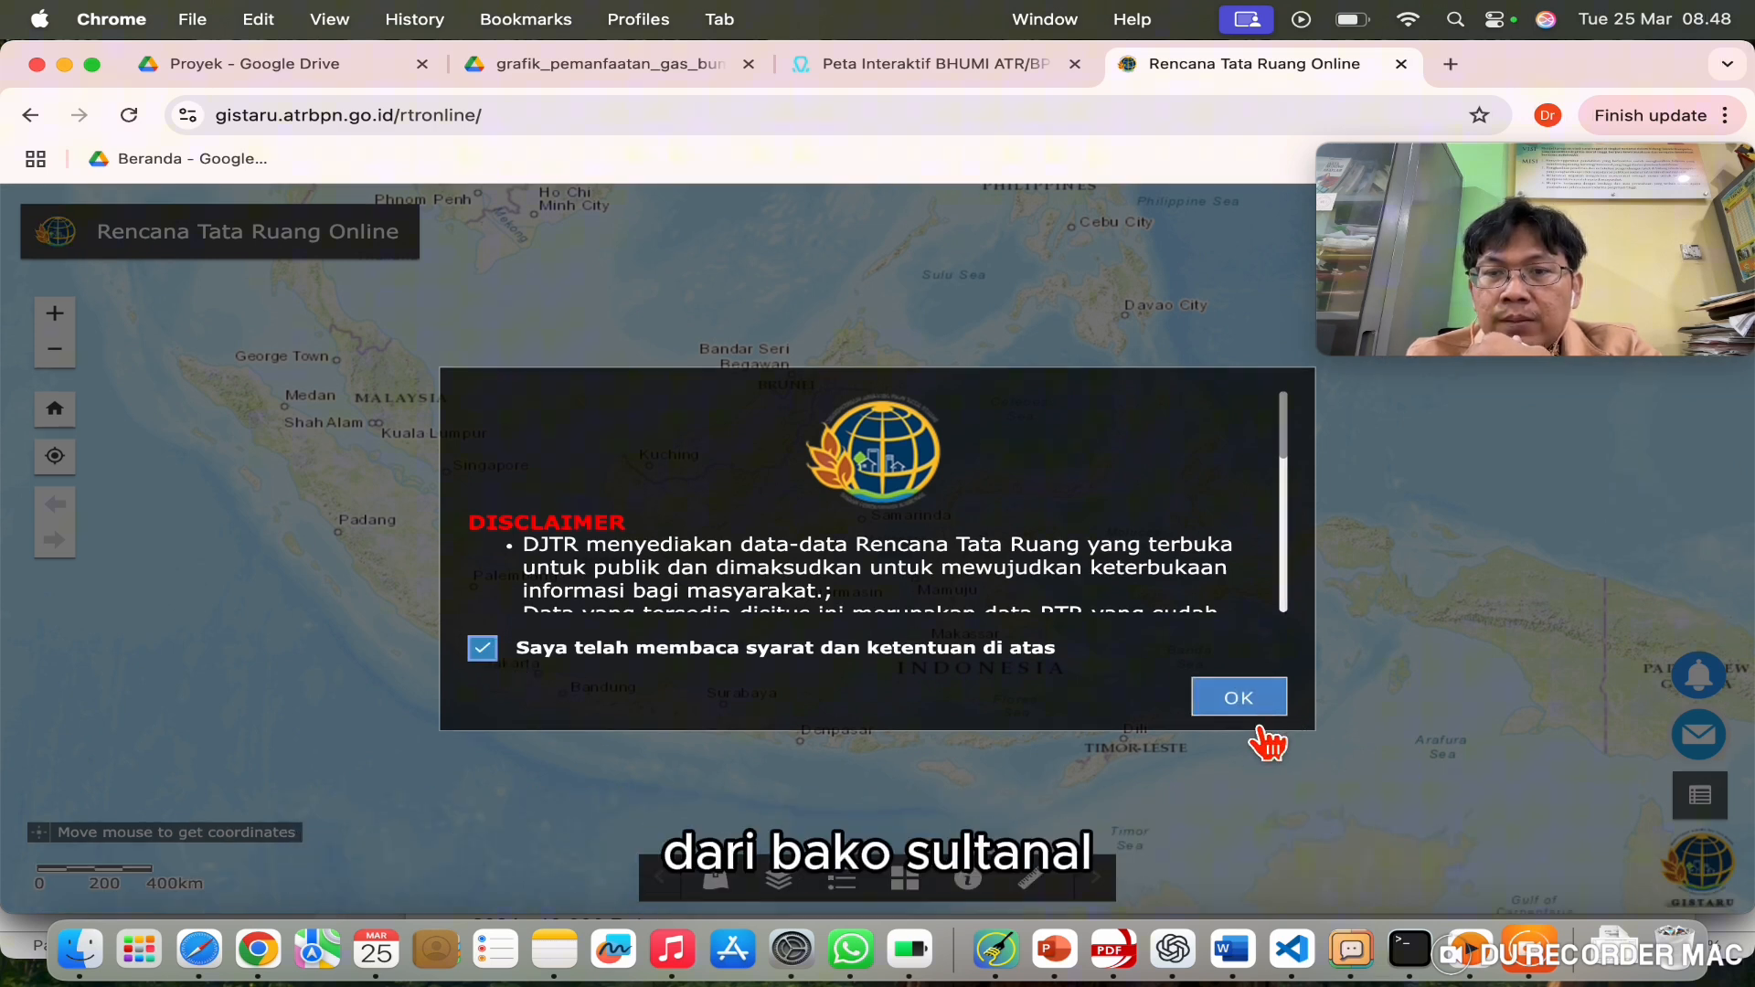
# Step: Dismiss the GISTARU disclaimer and zoom the map to street level over Jakarta
pyautogui.click(1271, 709)
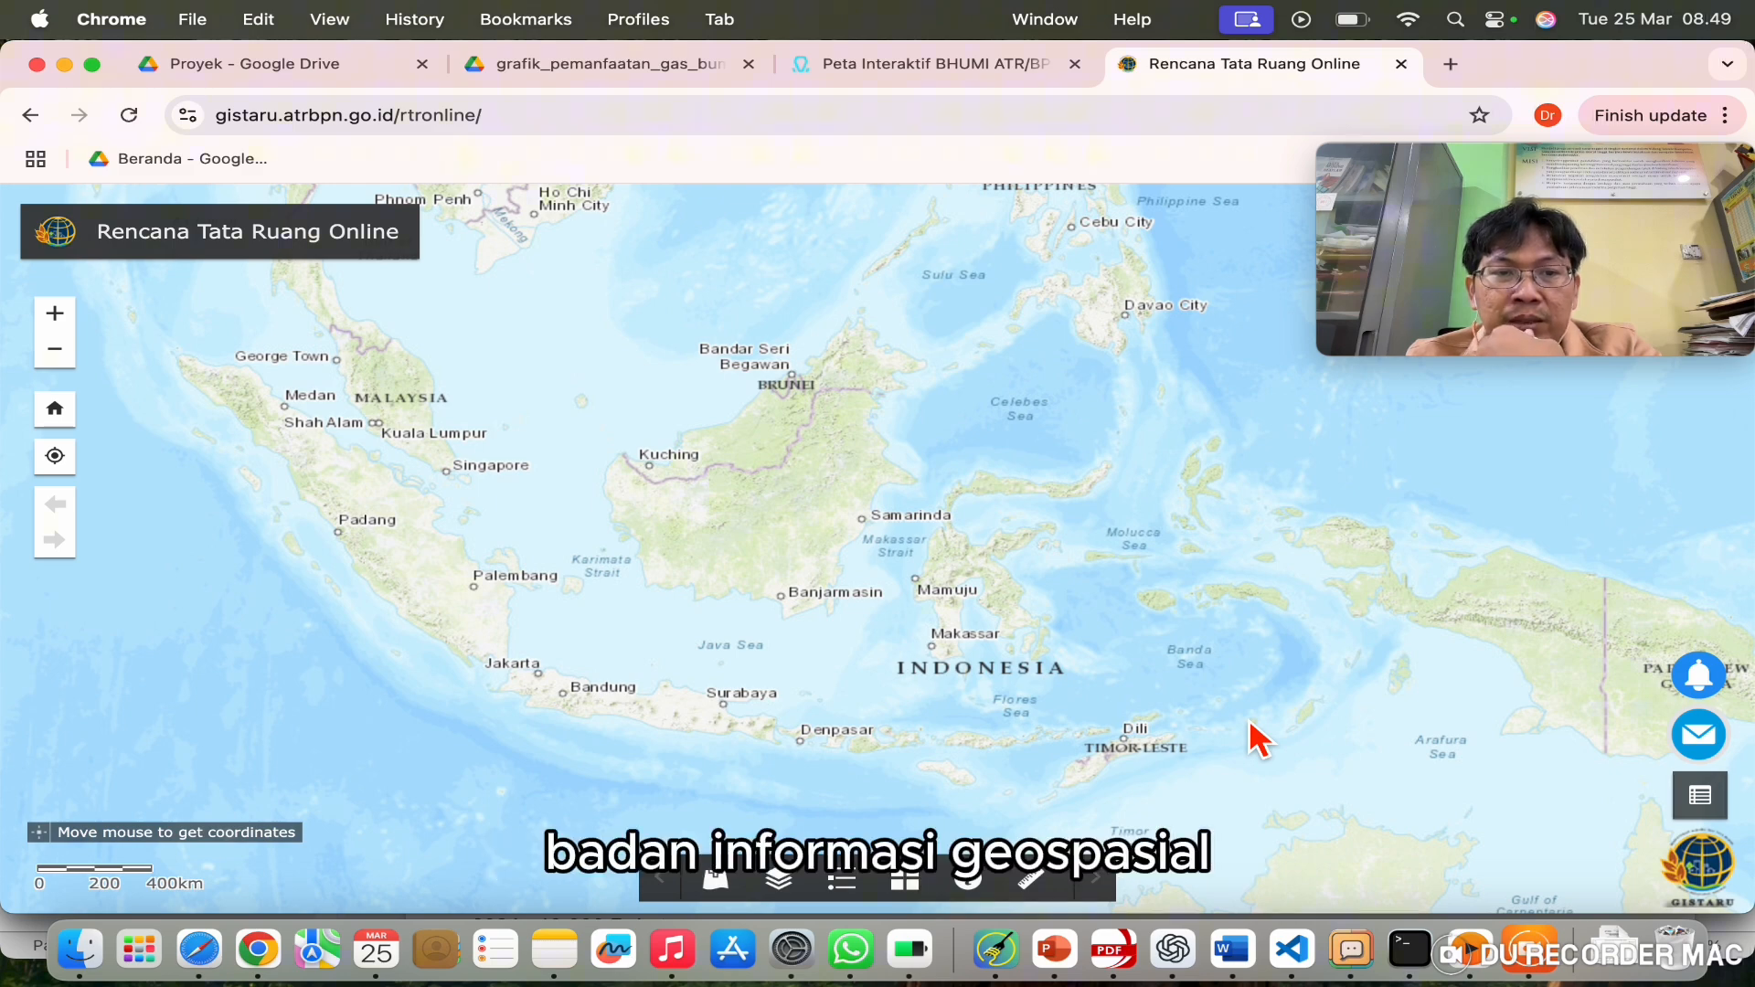
pyautogui.scroll(3, 454, 725)
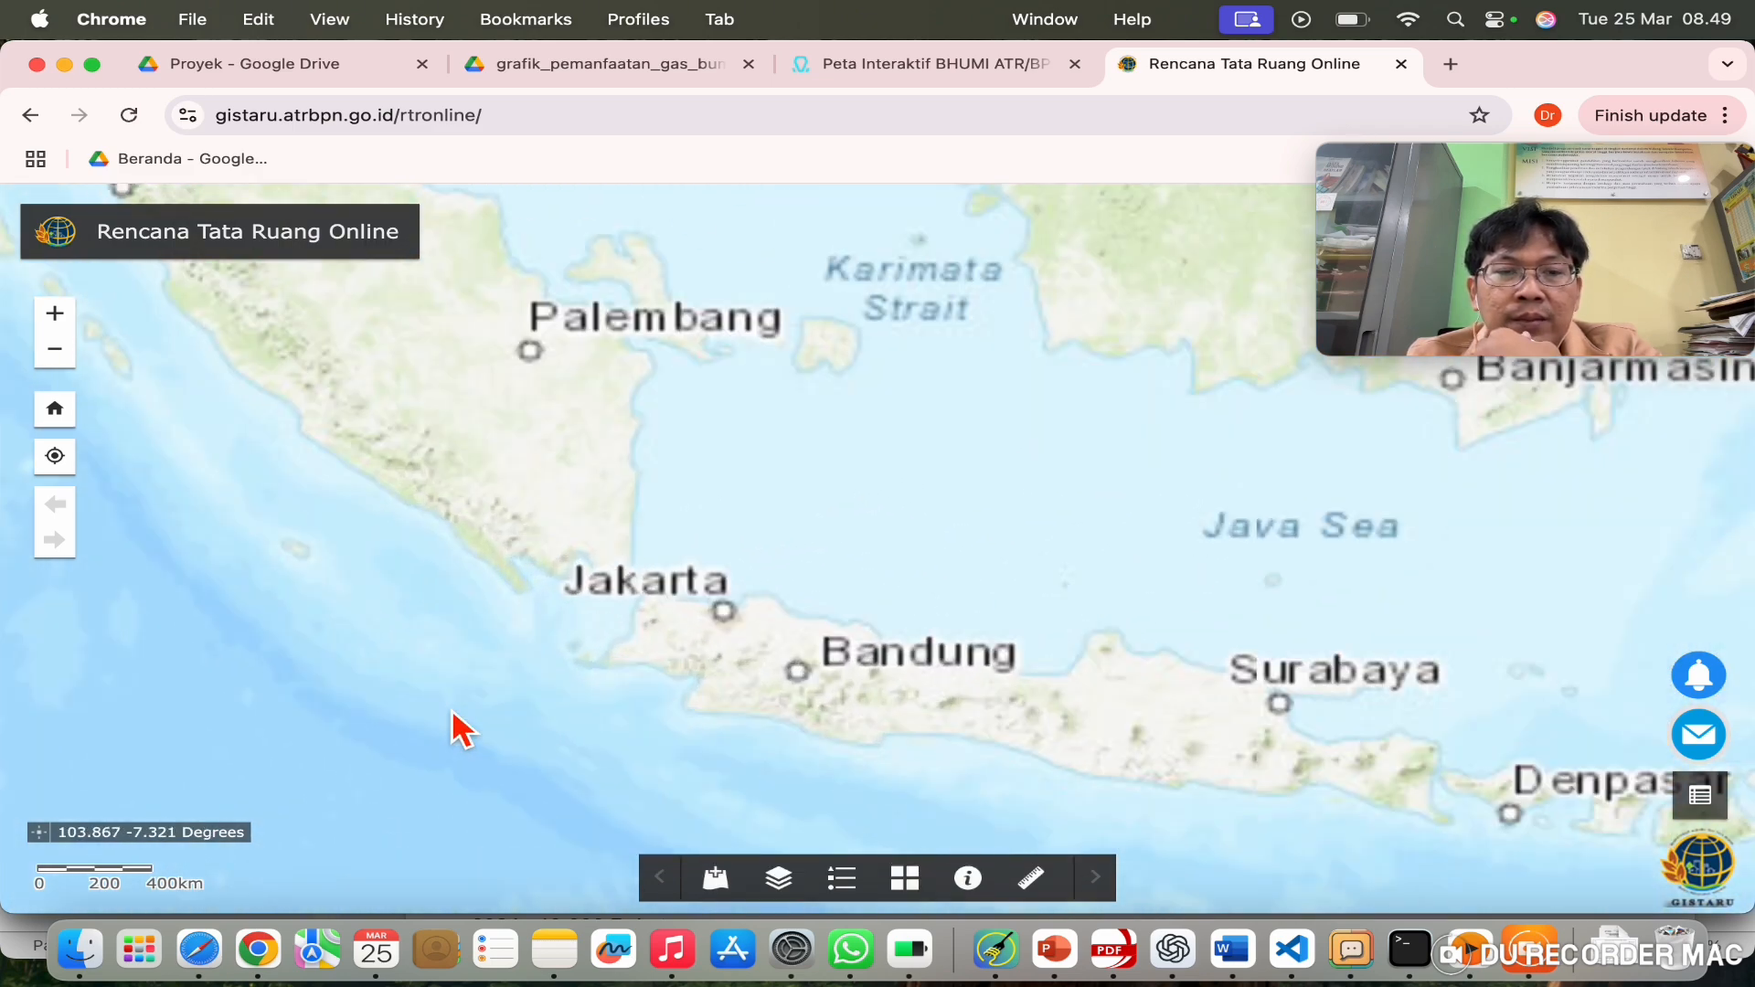
pyautogui.moveTo(1445, 538); pyautogui.dragTo(590, 710)
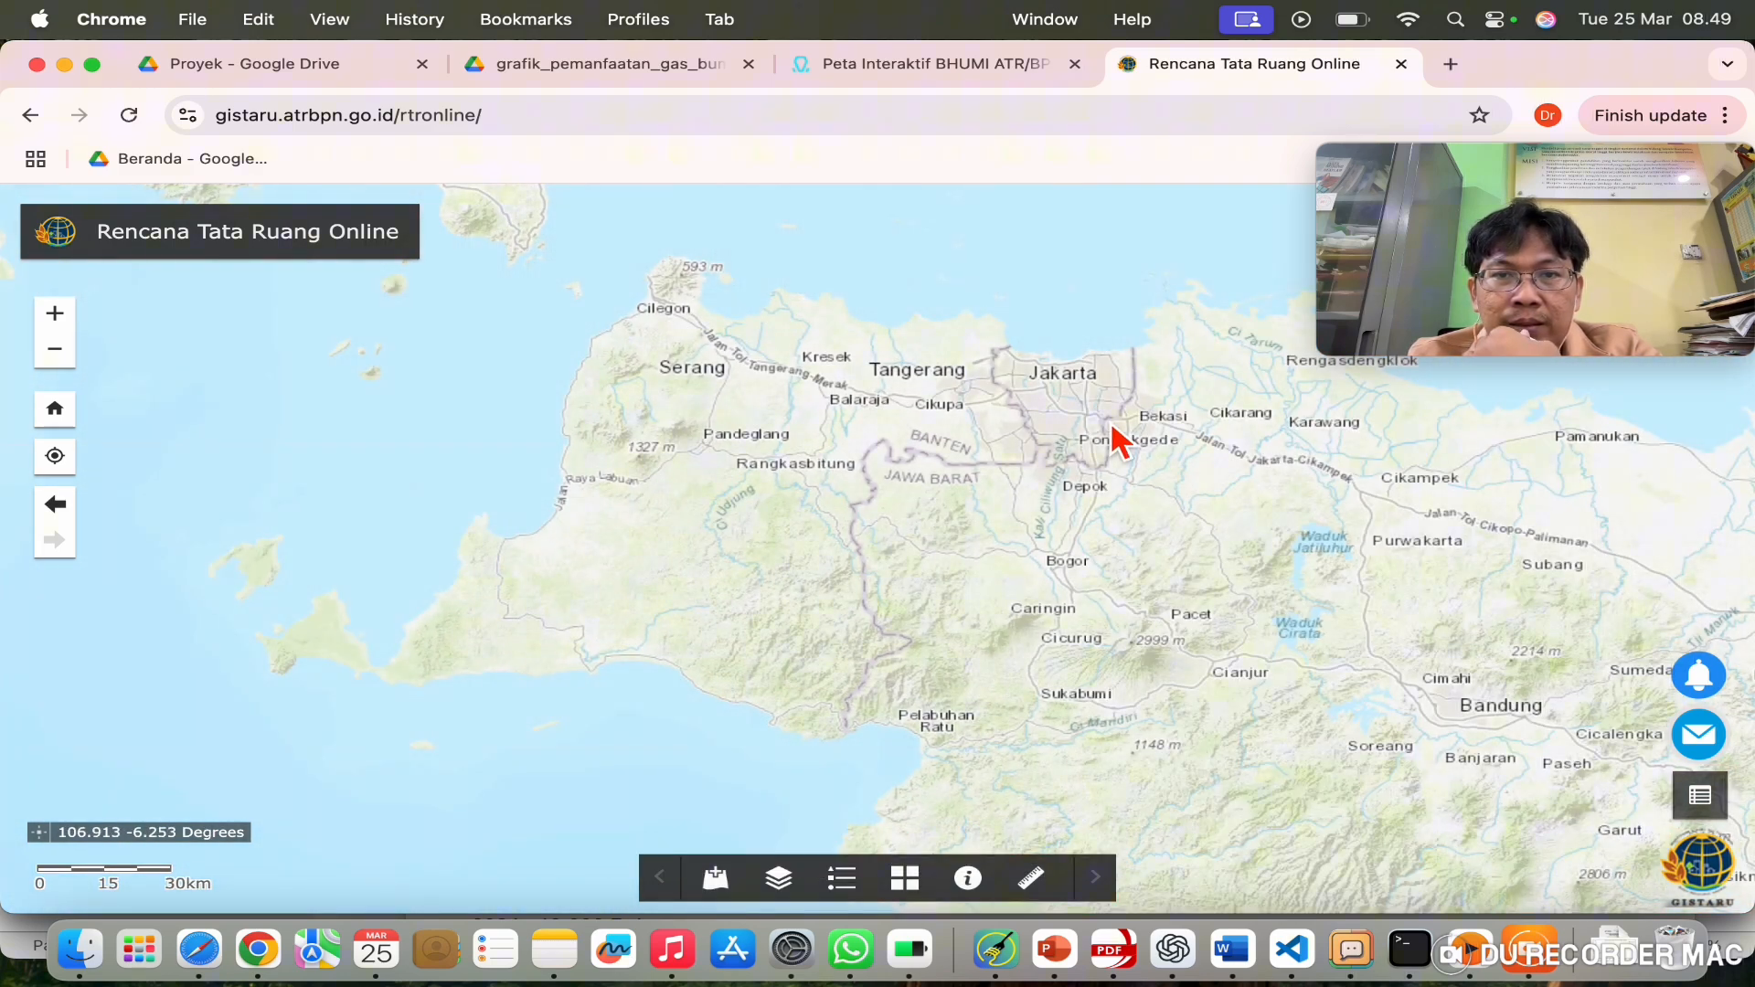
pyautogui.moveTo(1114, 439); pyautogui.dragTo(765, 518)
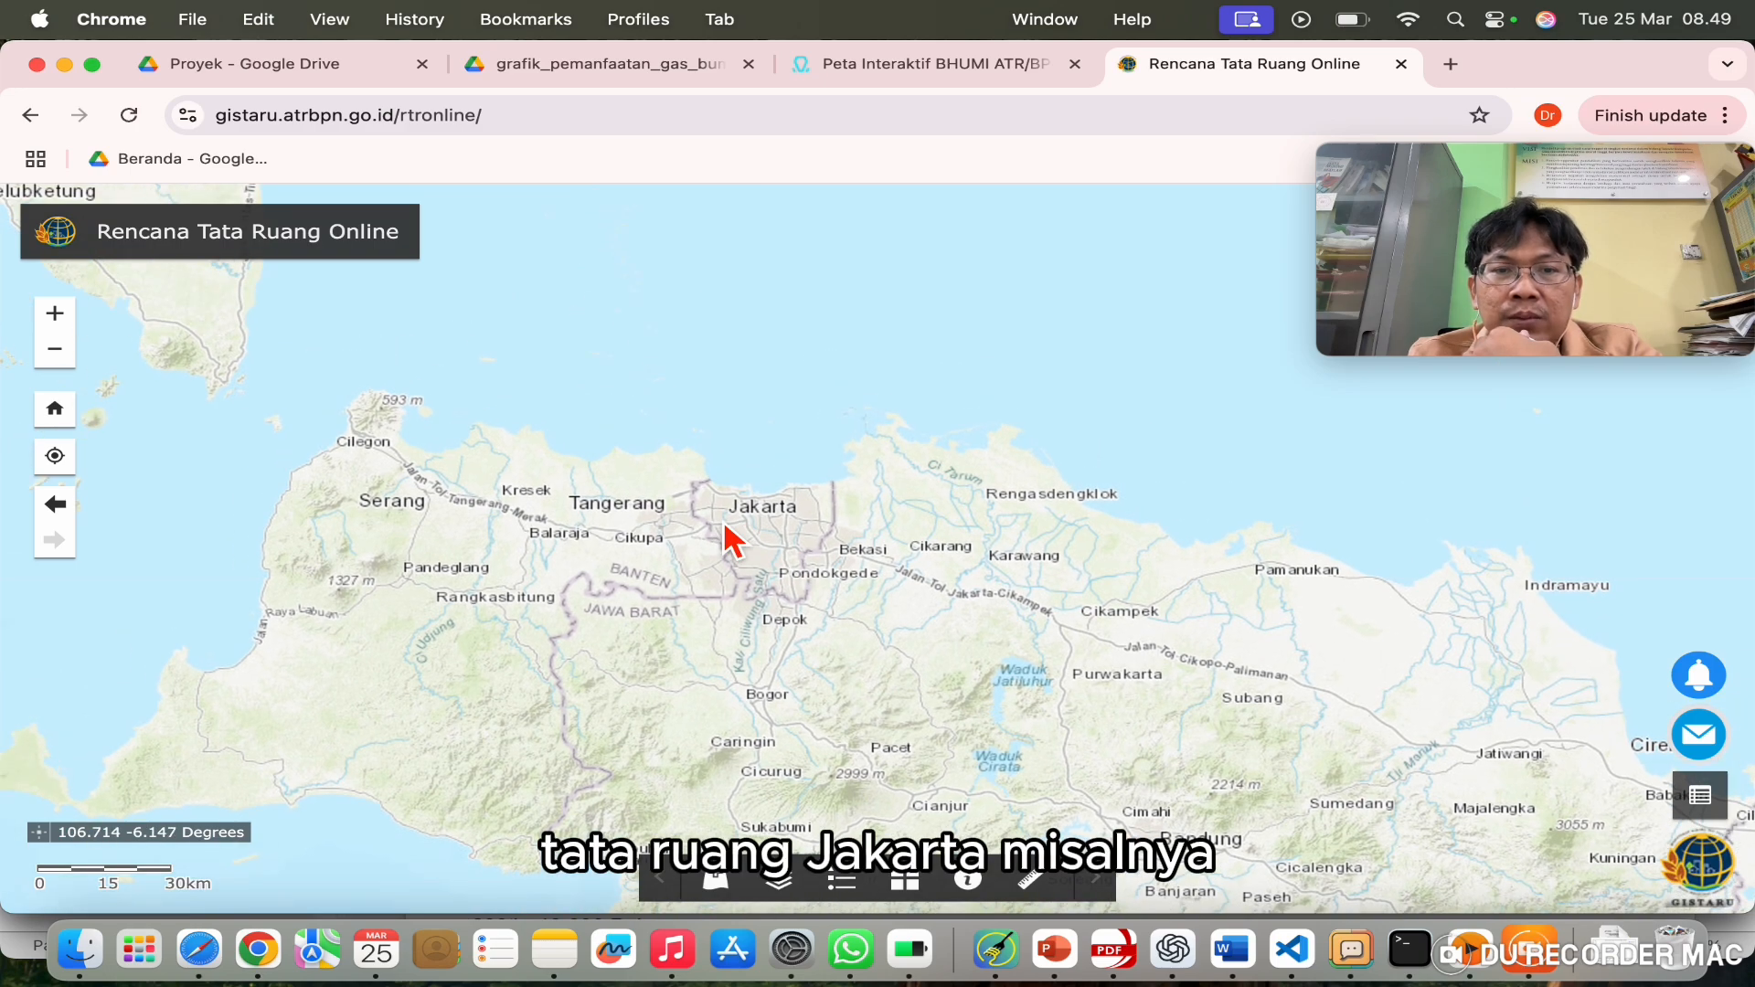
pyautogui.scroll(5, 729, 537)
pyautogui.scroll(-4, 1196, 557)
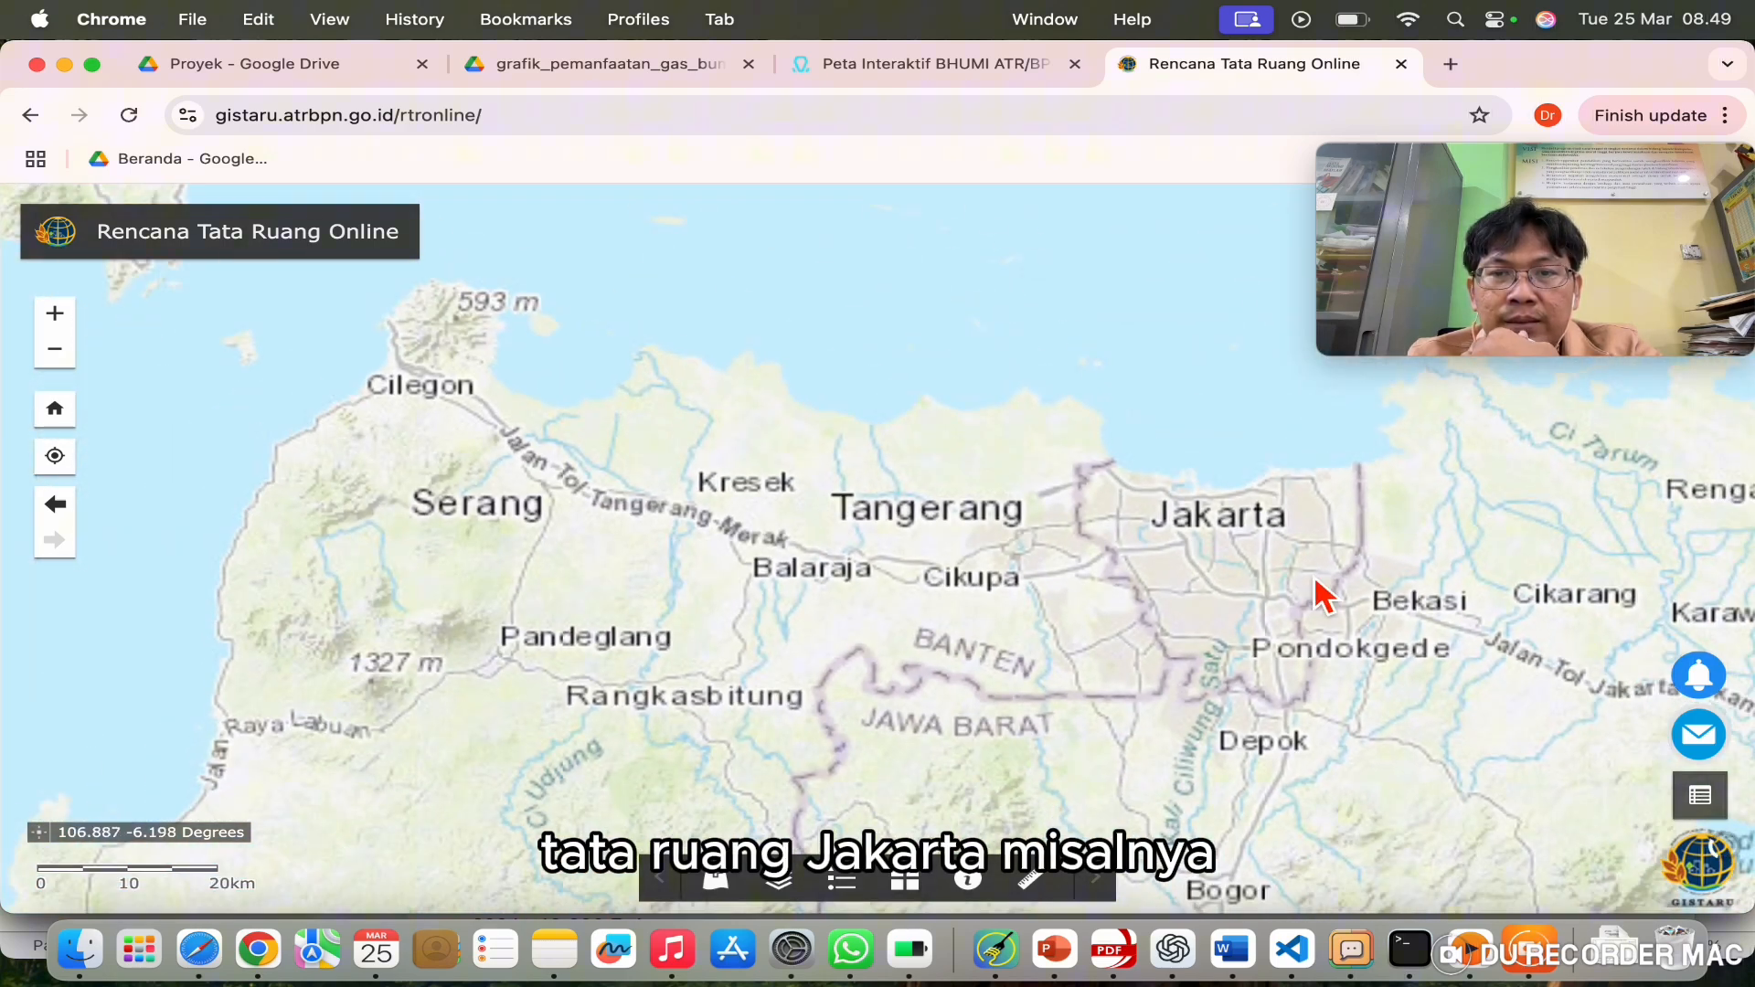
pyautogui.moveTo(1314, 580); pyautogui.dragTo(934, 589)
pyautogui.scroll(4, 891, 578)
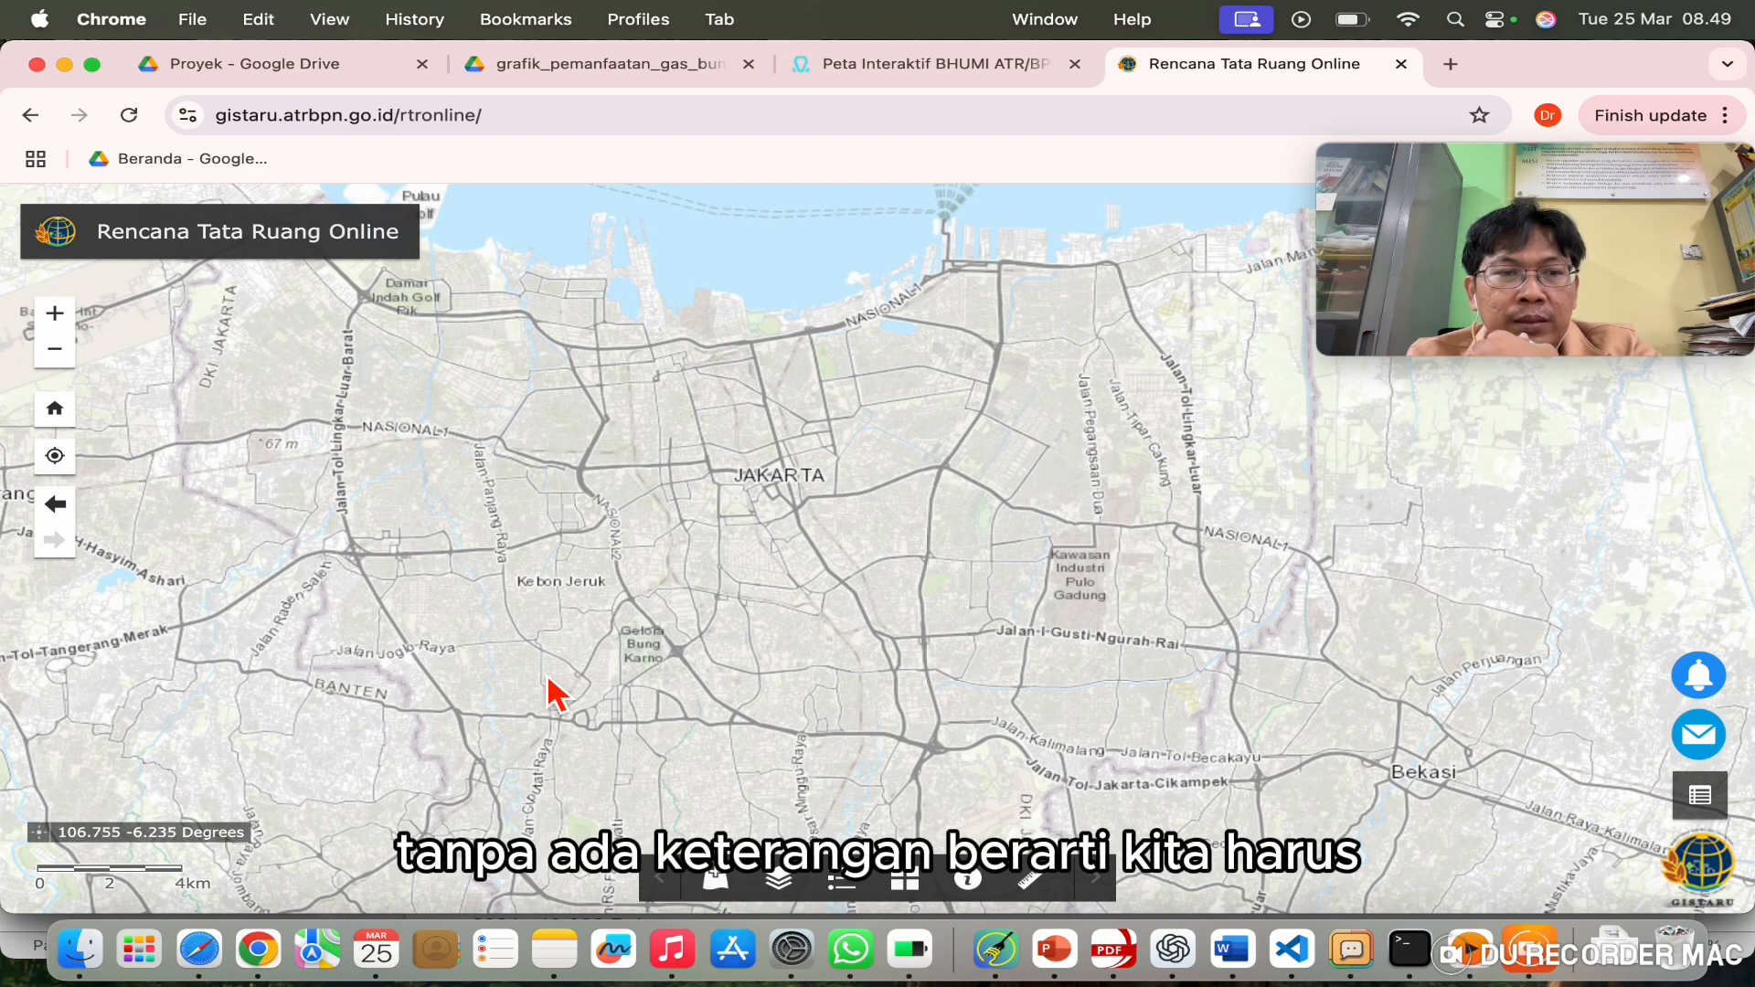
# Step: Add plan data with Kategori DAERAH, Jenis RTRW PROVINSI and Wilayah JAWA
pyautogui.click(736, 886)
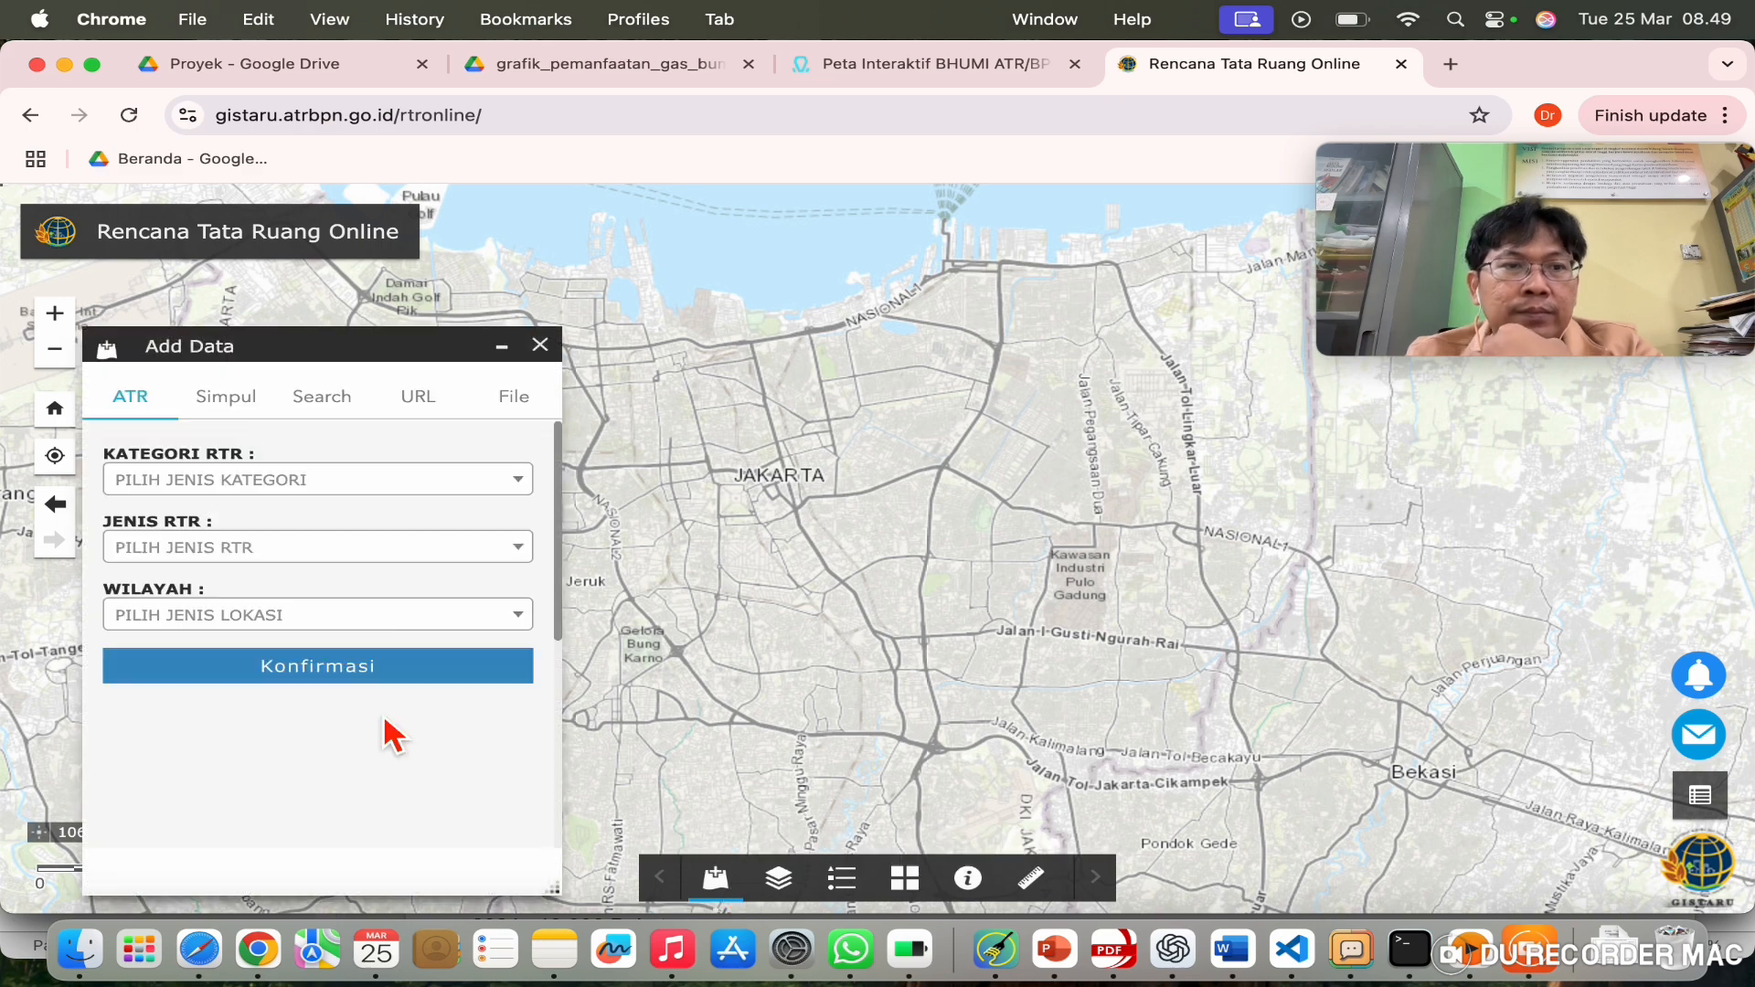
pyautogui.click(530, 484)
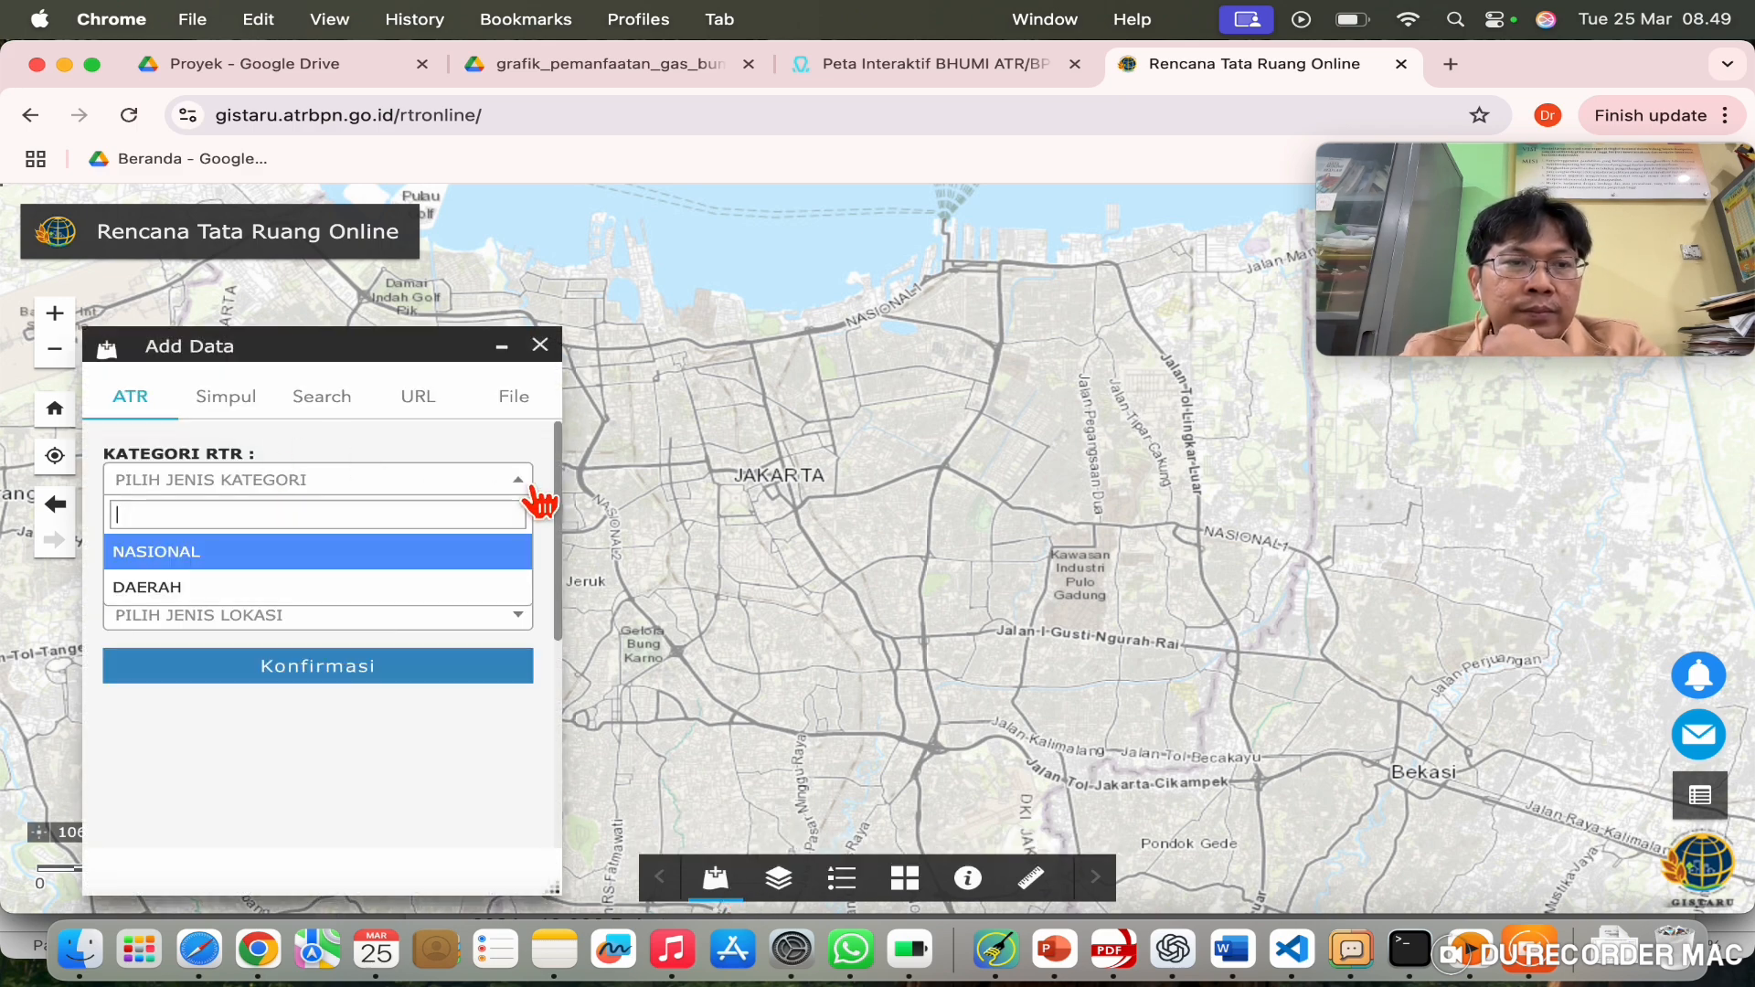
pyautogui.click(348, 599)
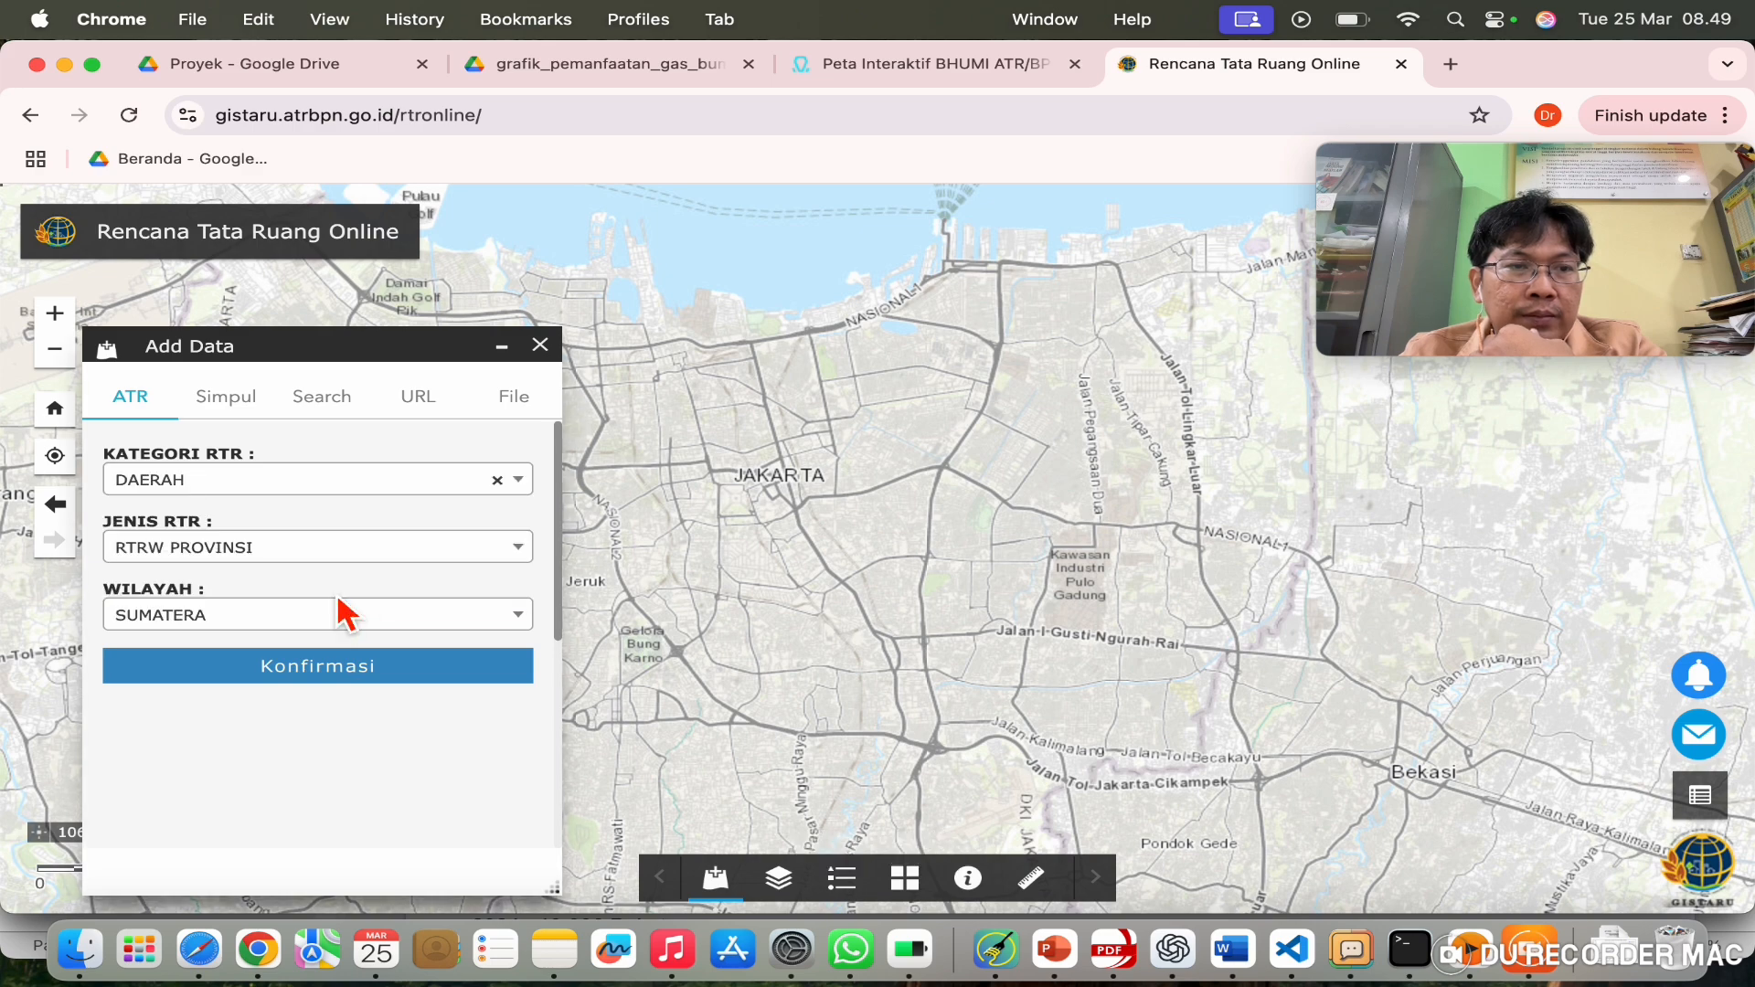
pyautogui.click(451, 556)
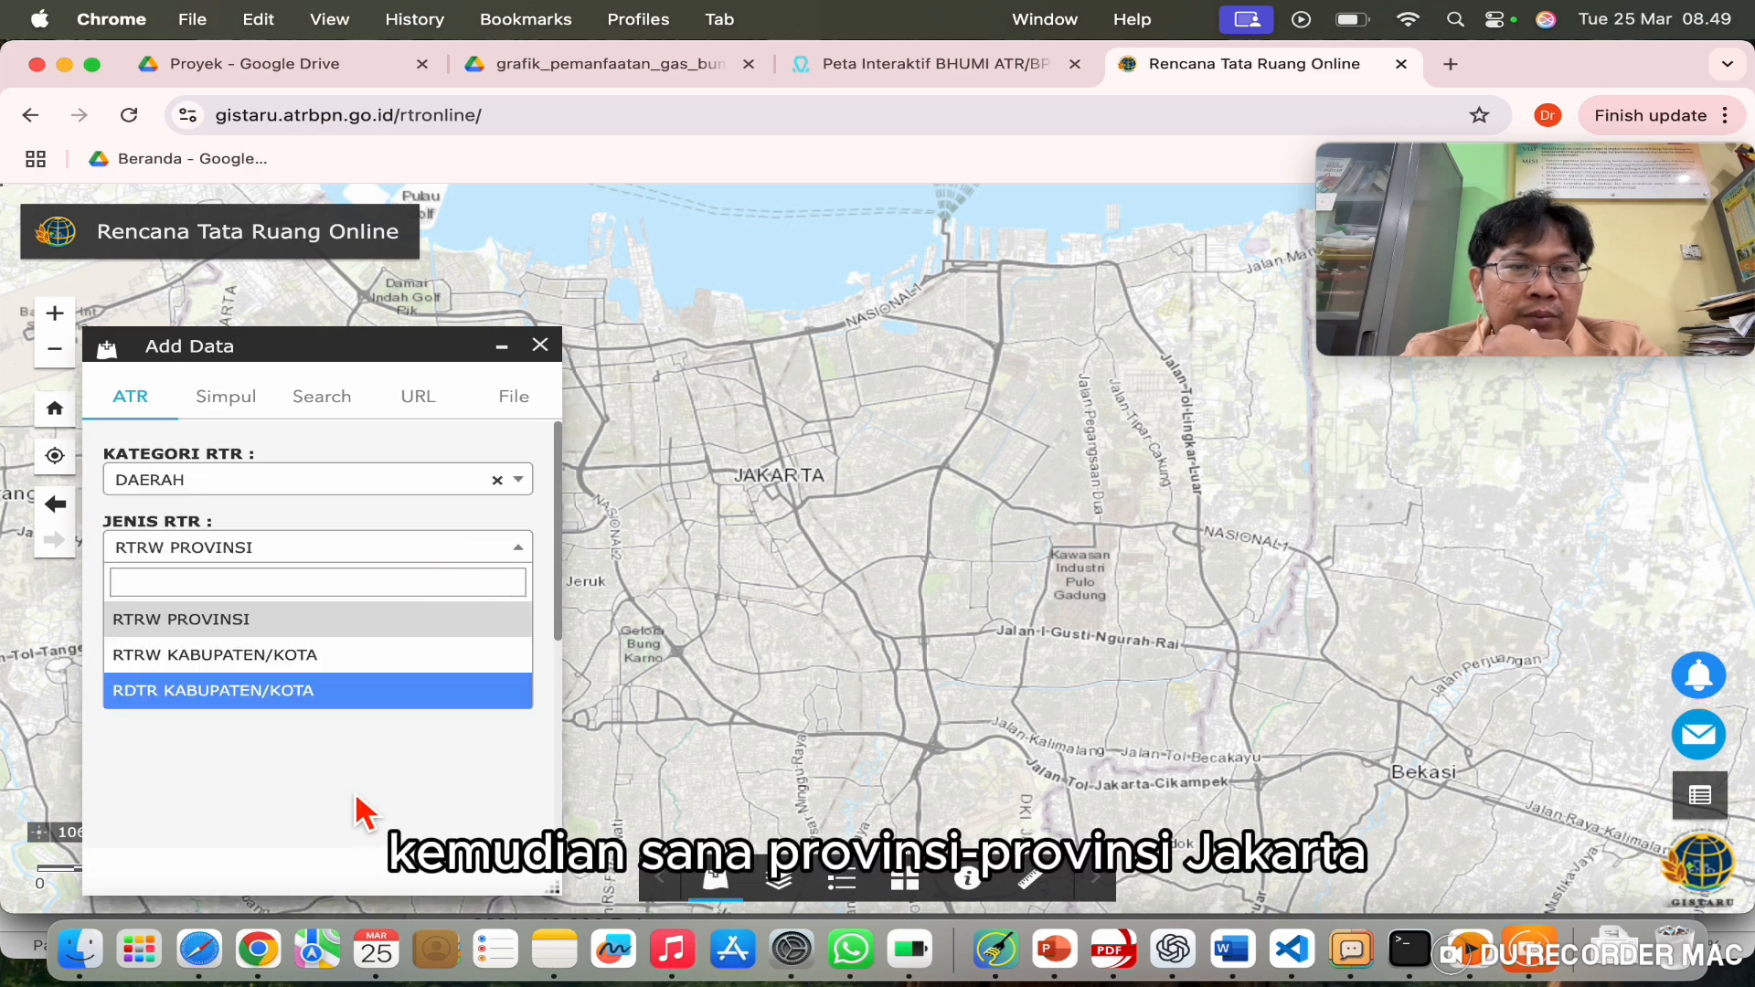
pyautogui.click(329, 626)
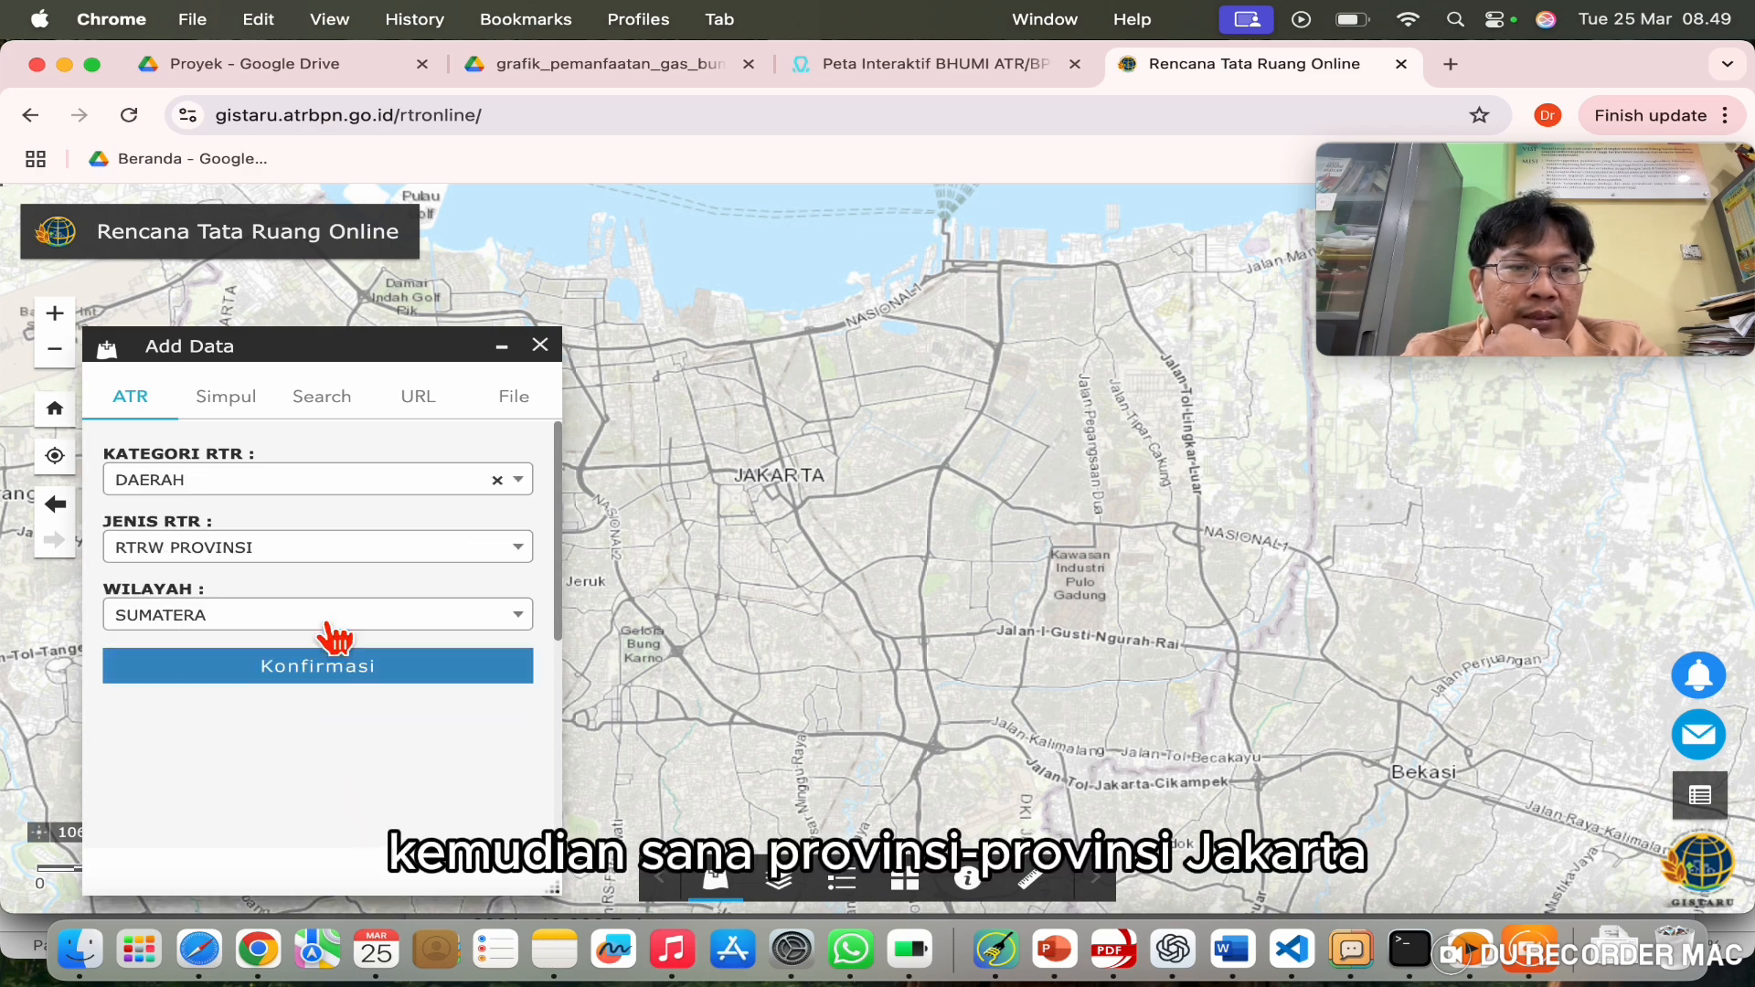
pyautogui.click(382, 625)
pyautogui.click(270, 727)
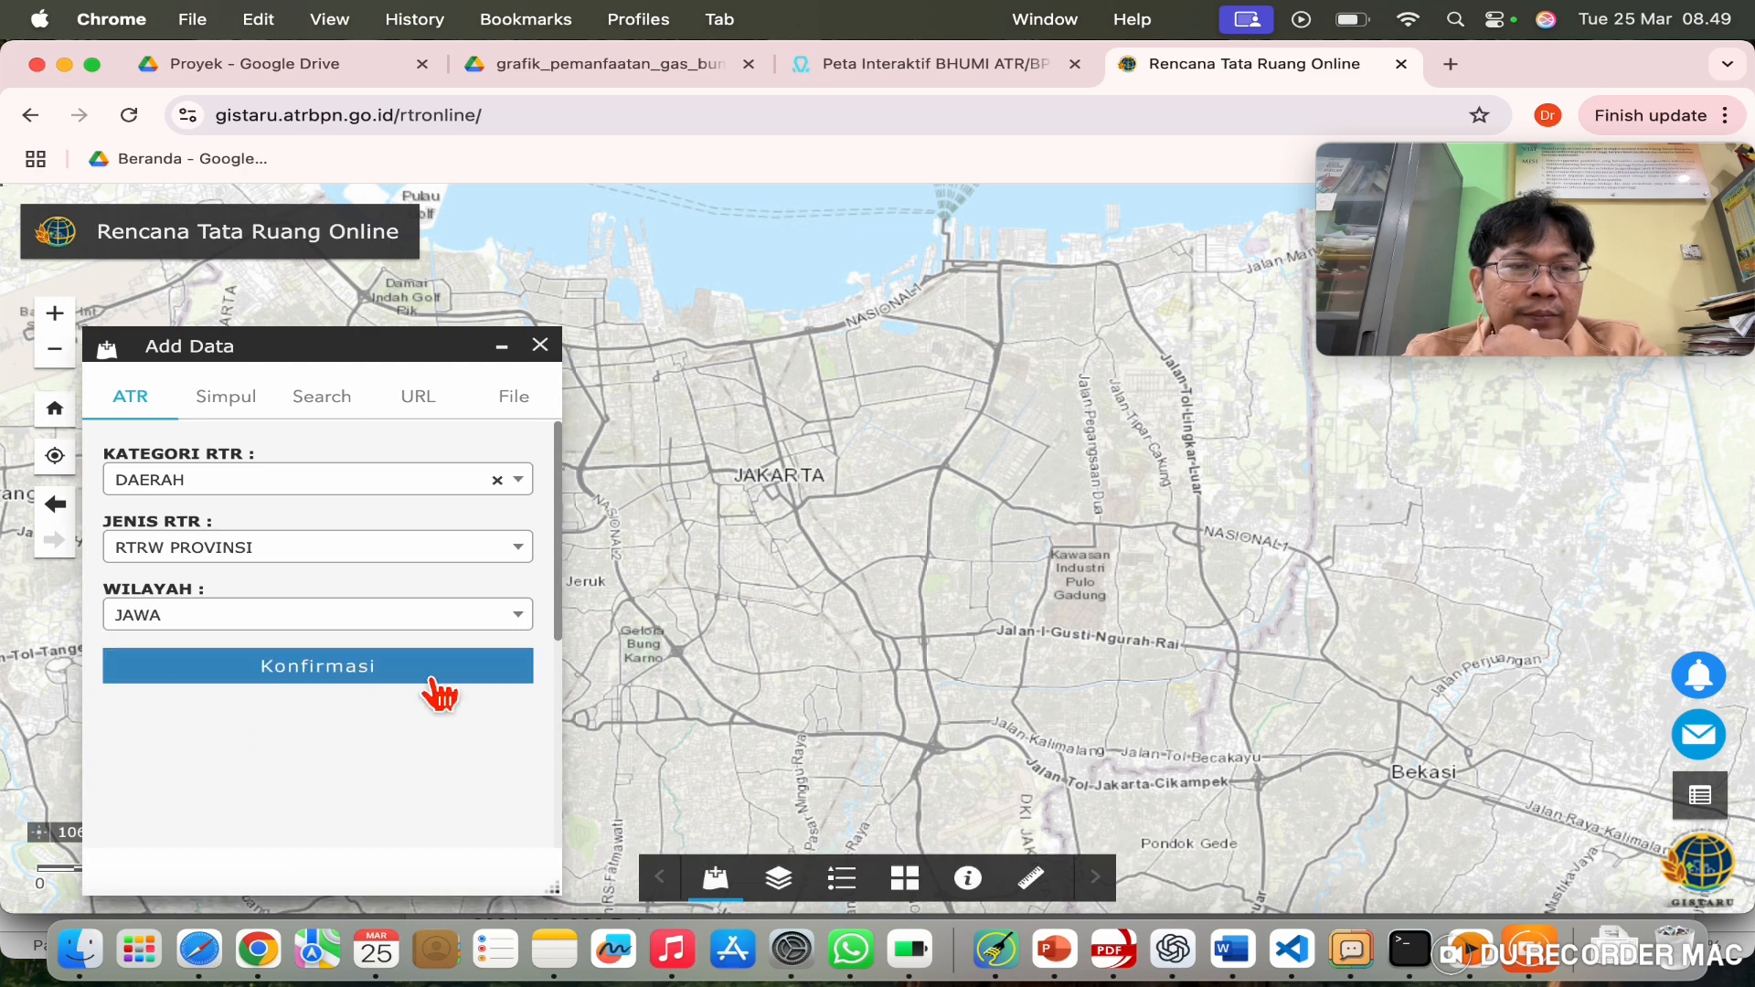
pyautogui.click(376, 674)
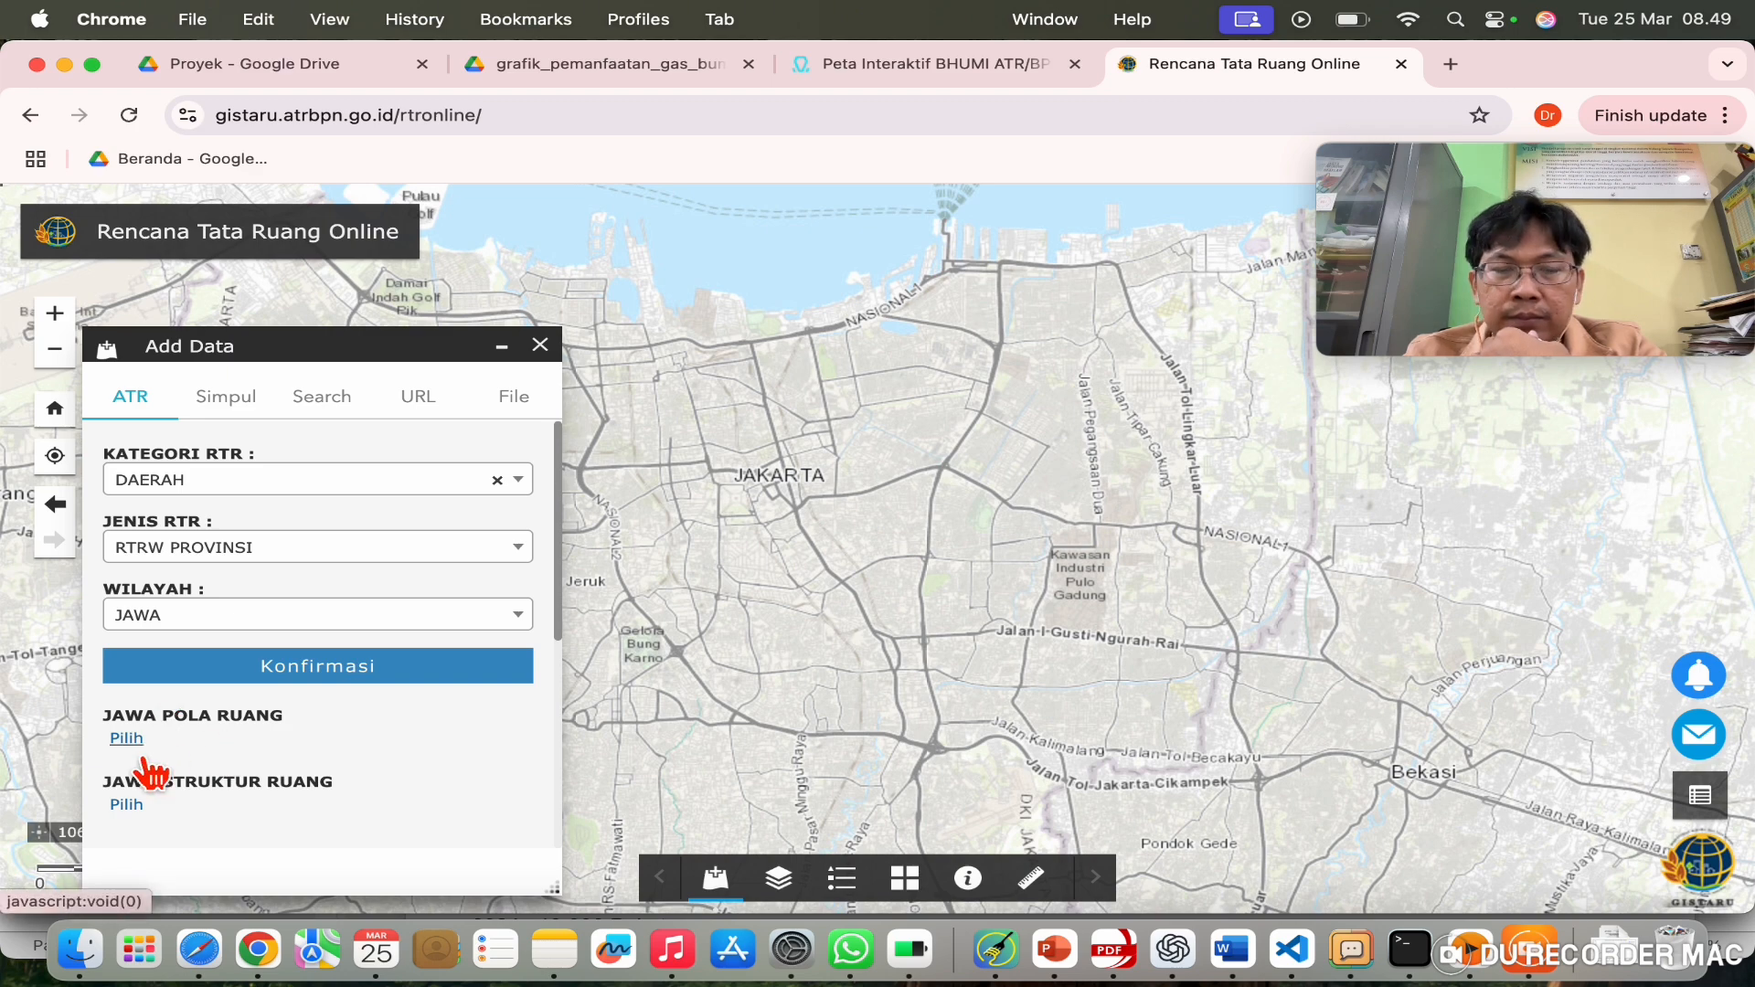
pyautogui.click(393, 669)
# Step: Identify a spot on the Jakarta map, keep JAWA as region, and pan north to the coastline
pyautogui.scroll(5, 837, 520)
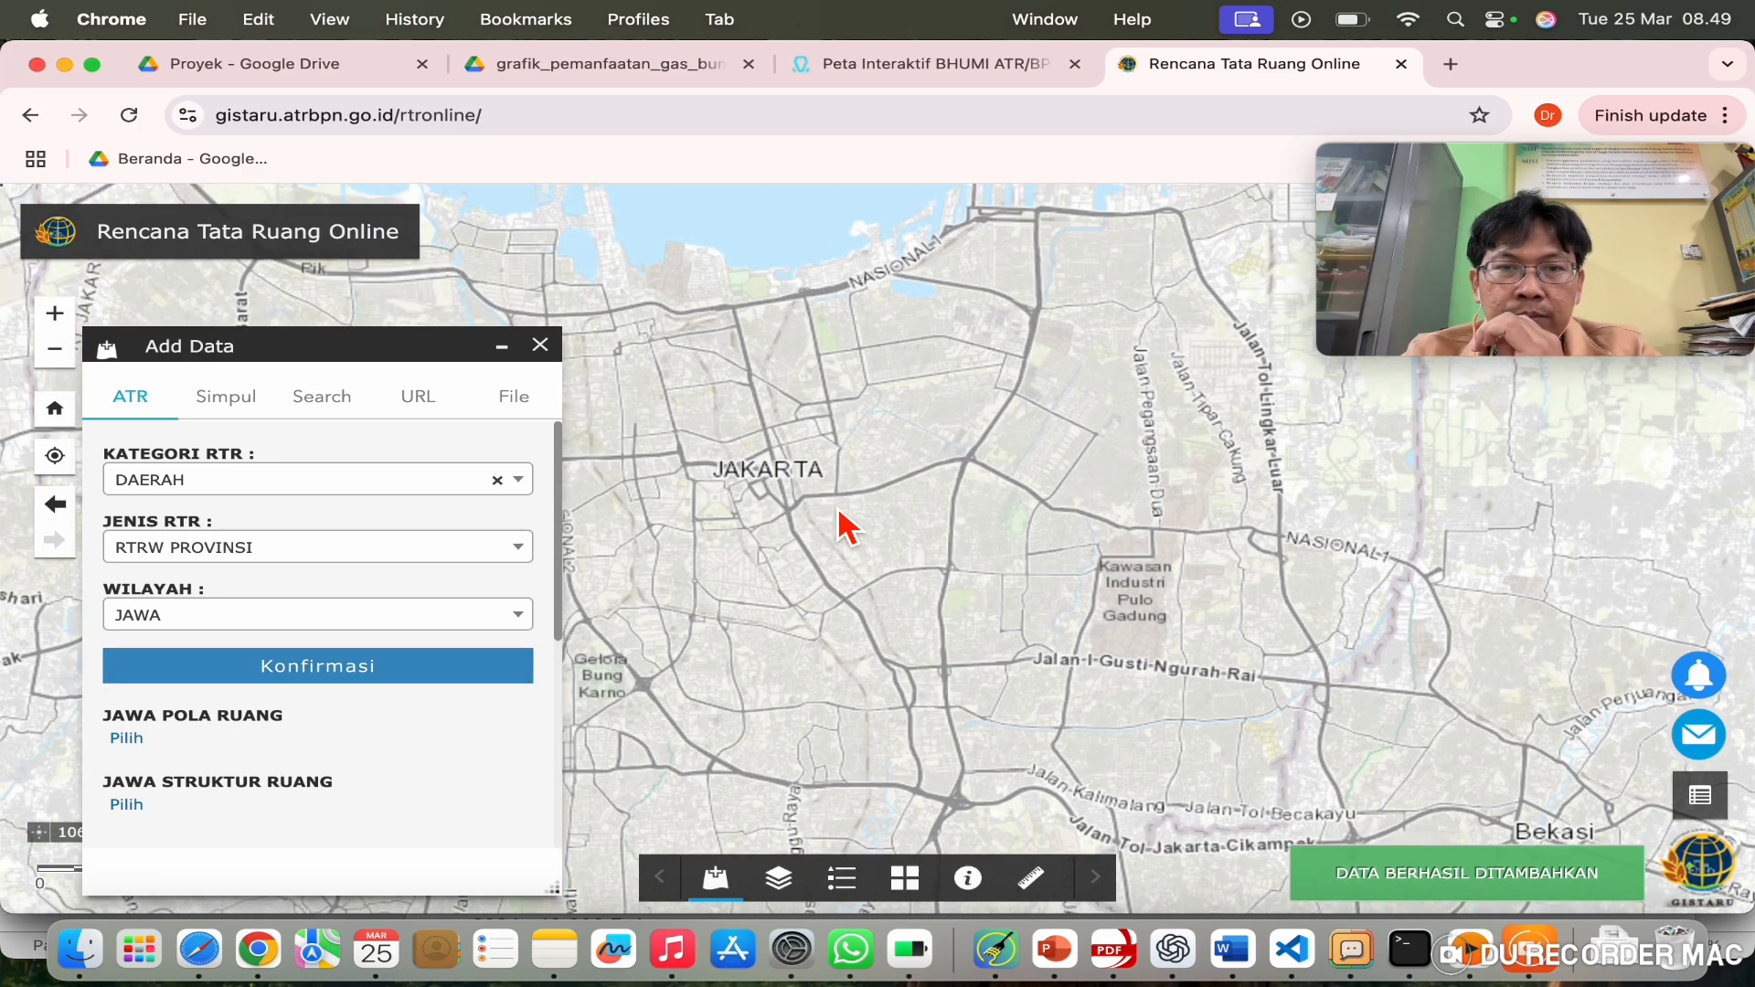
pyautogui.scroll(3, 836, 519)
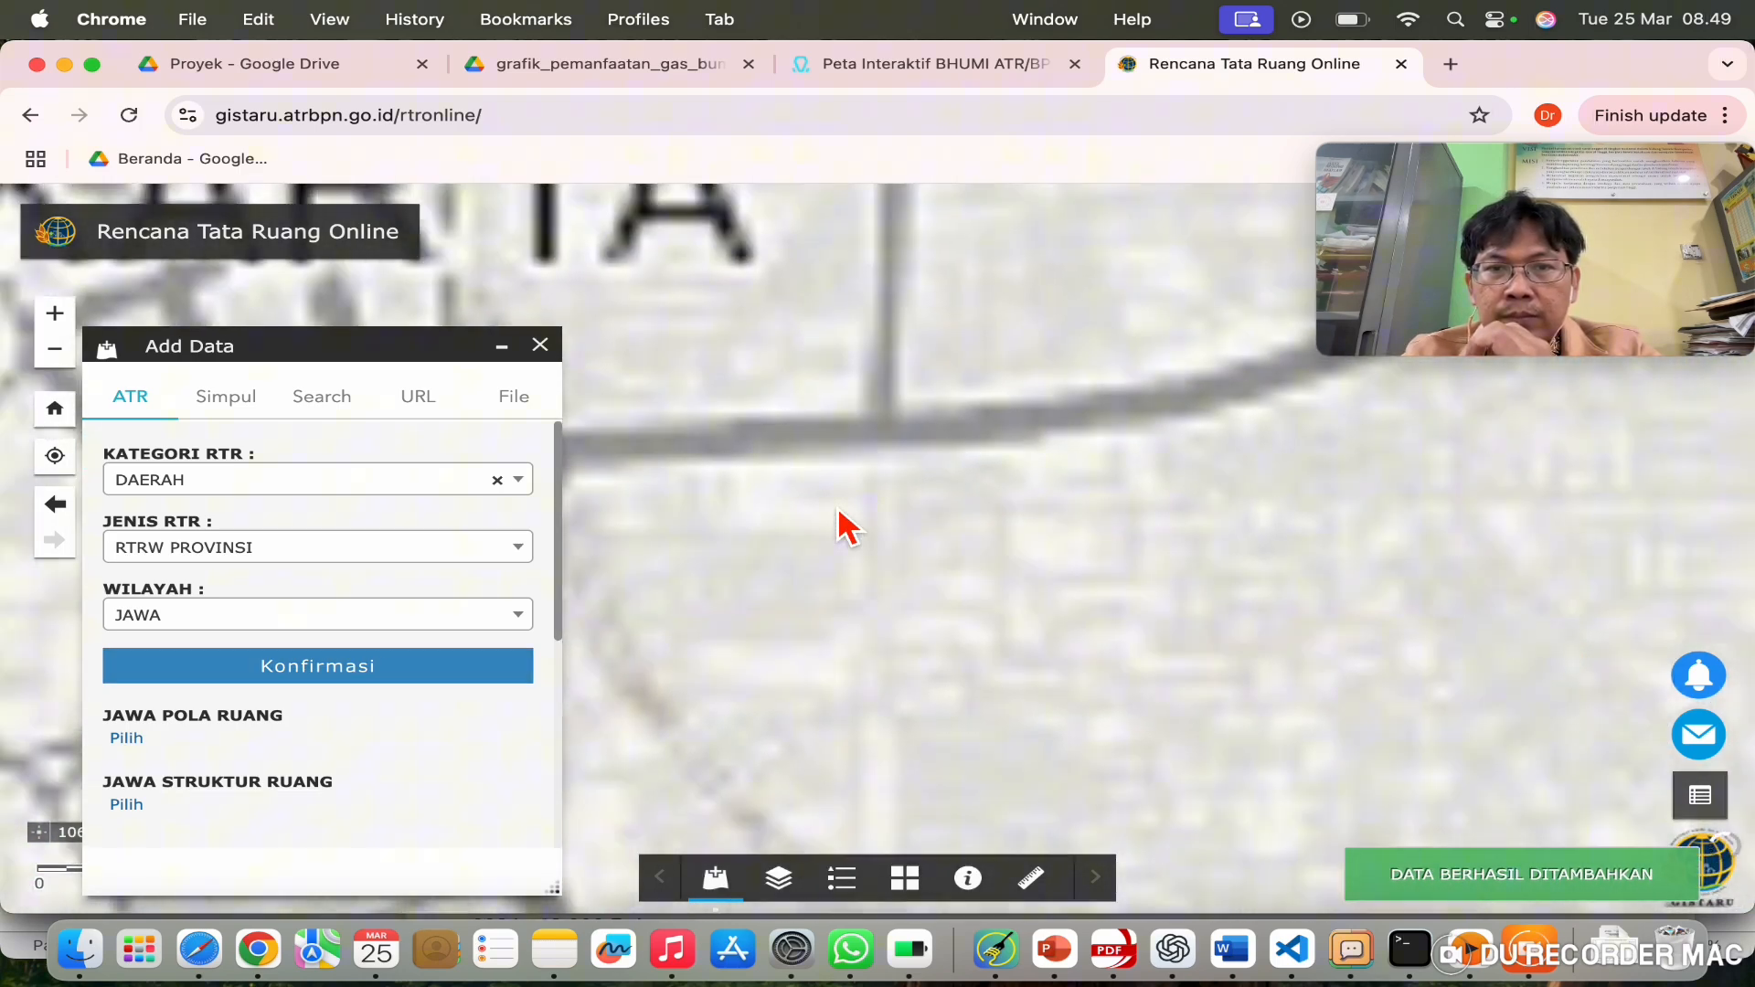
pyautogui.scroll(-3, 940, 558)
pyautogui.click(928, 571)
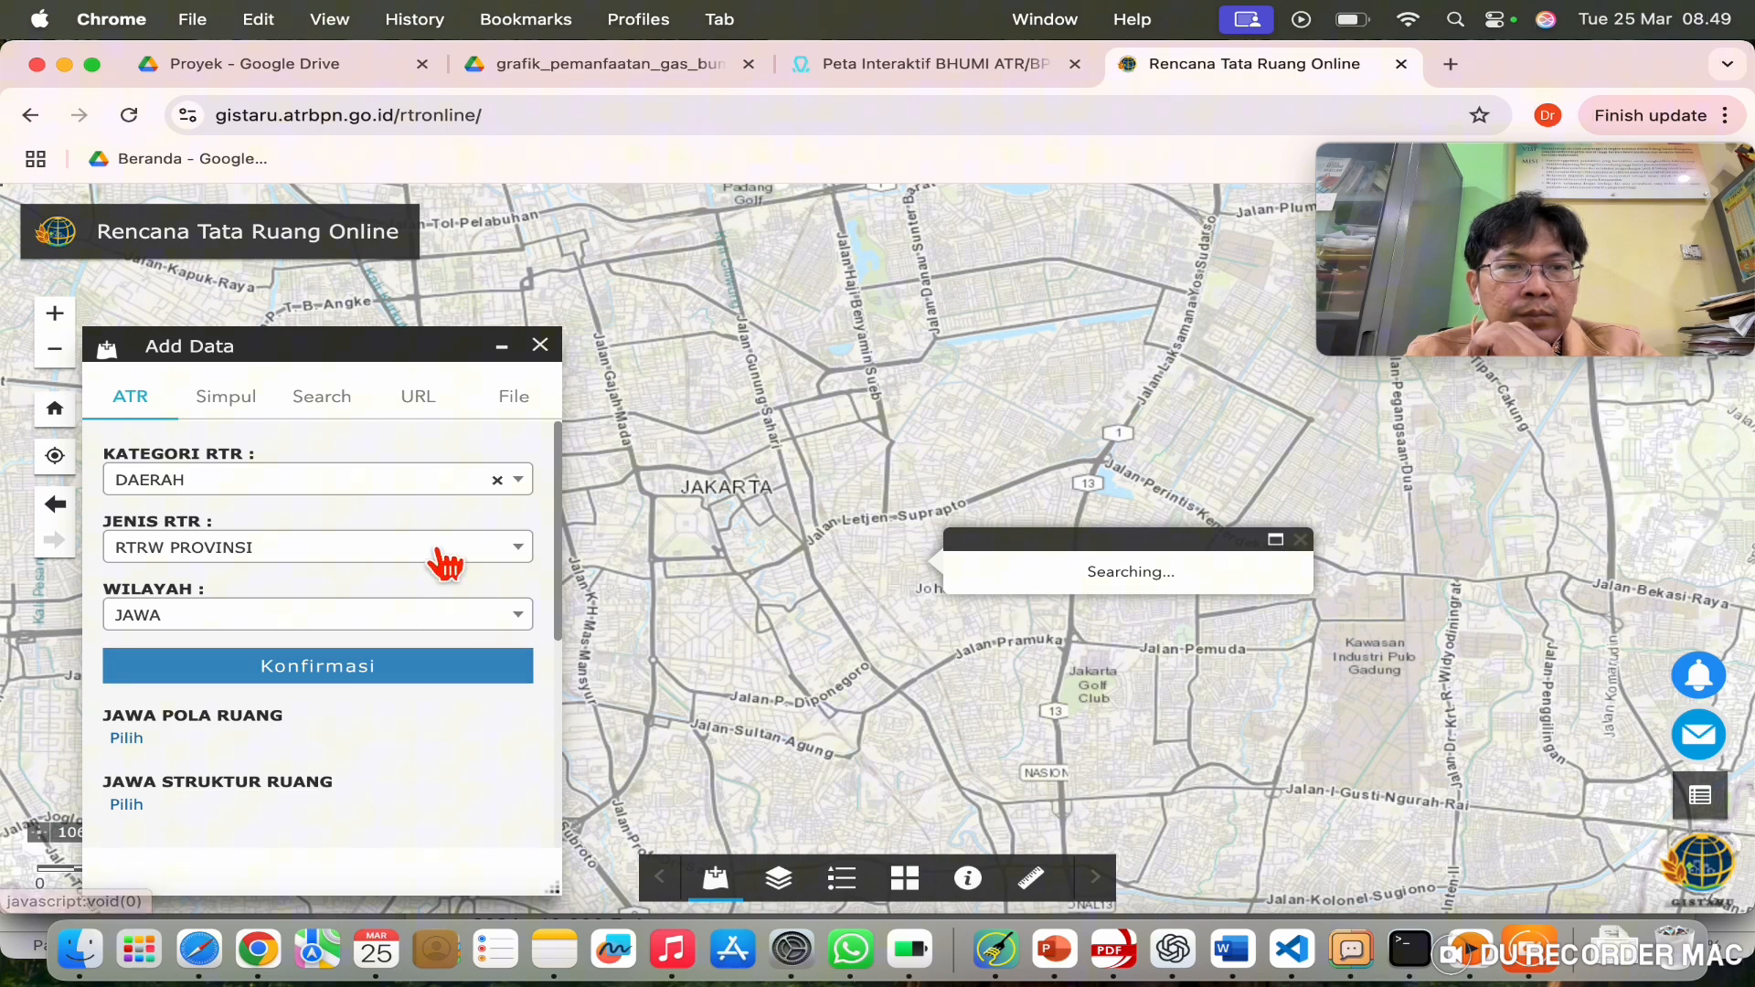
pyautogui.click(528, 629)
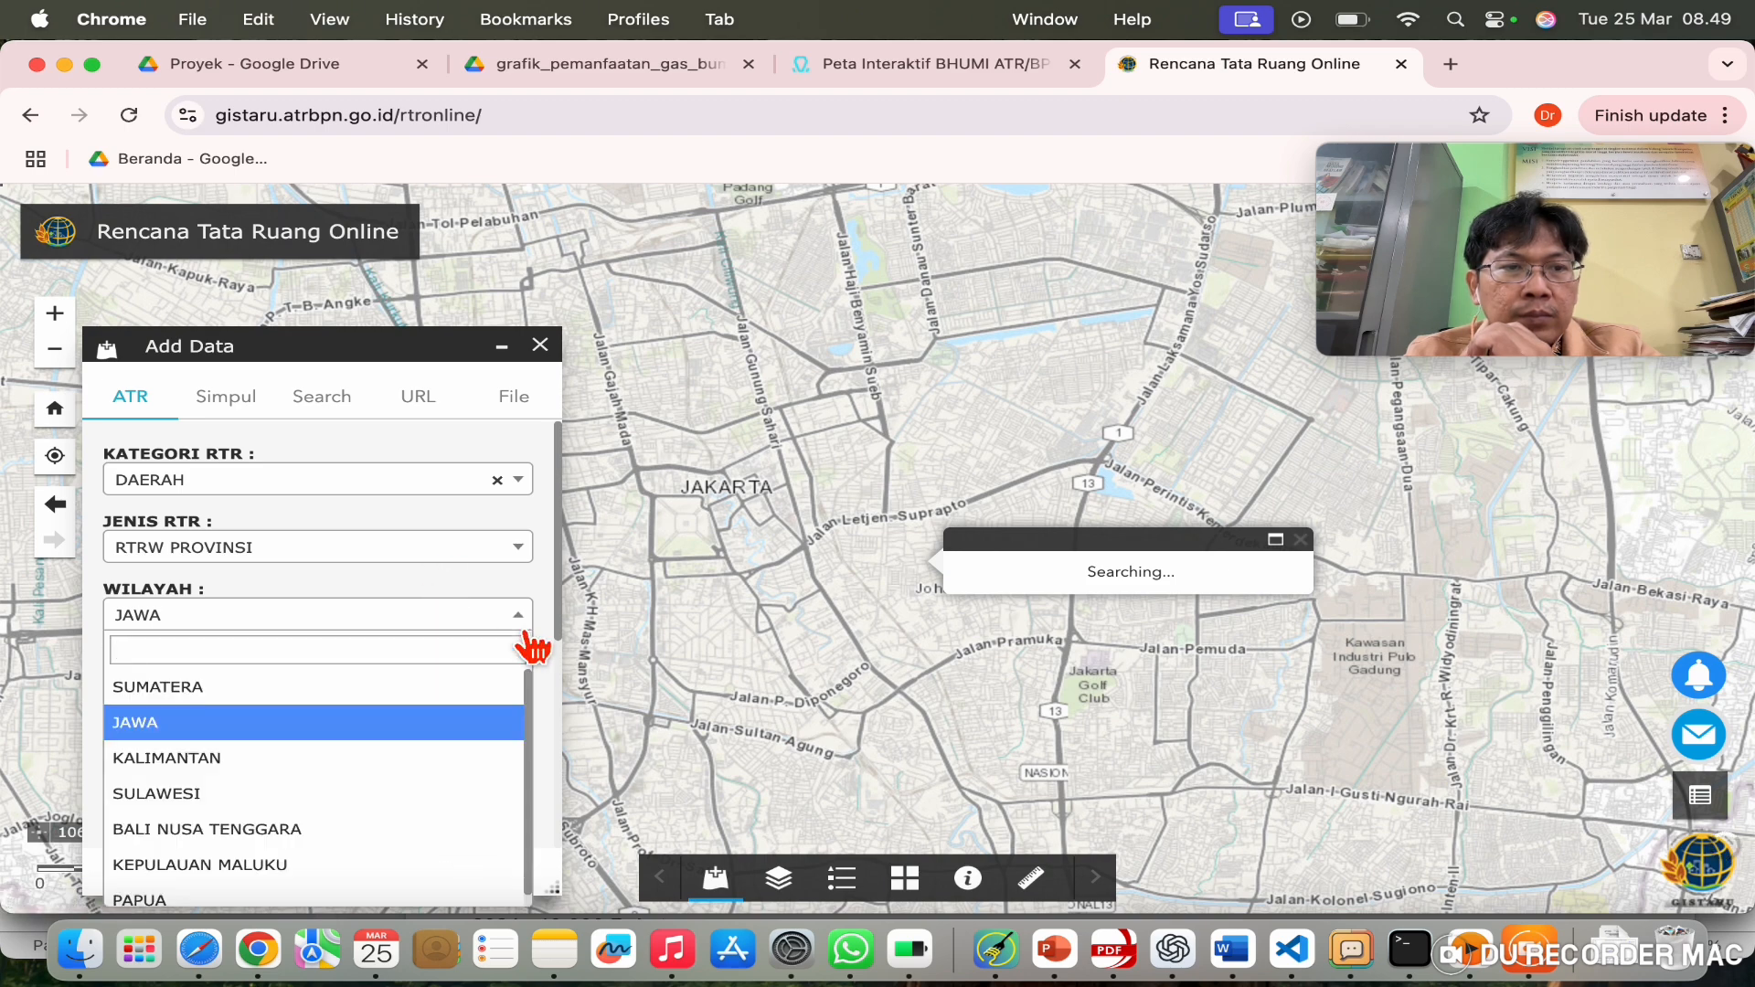
pyautogui.click(528, 631)
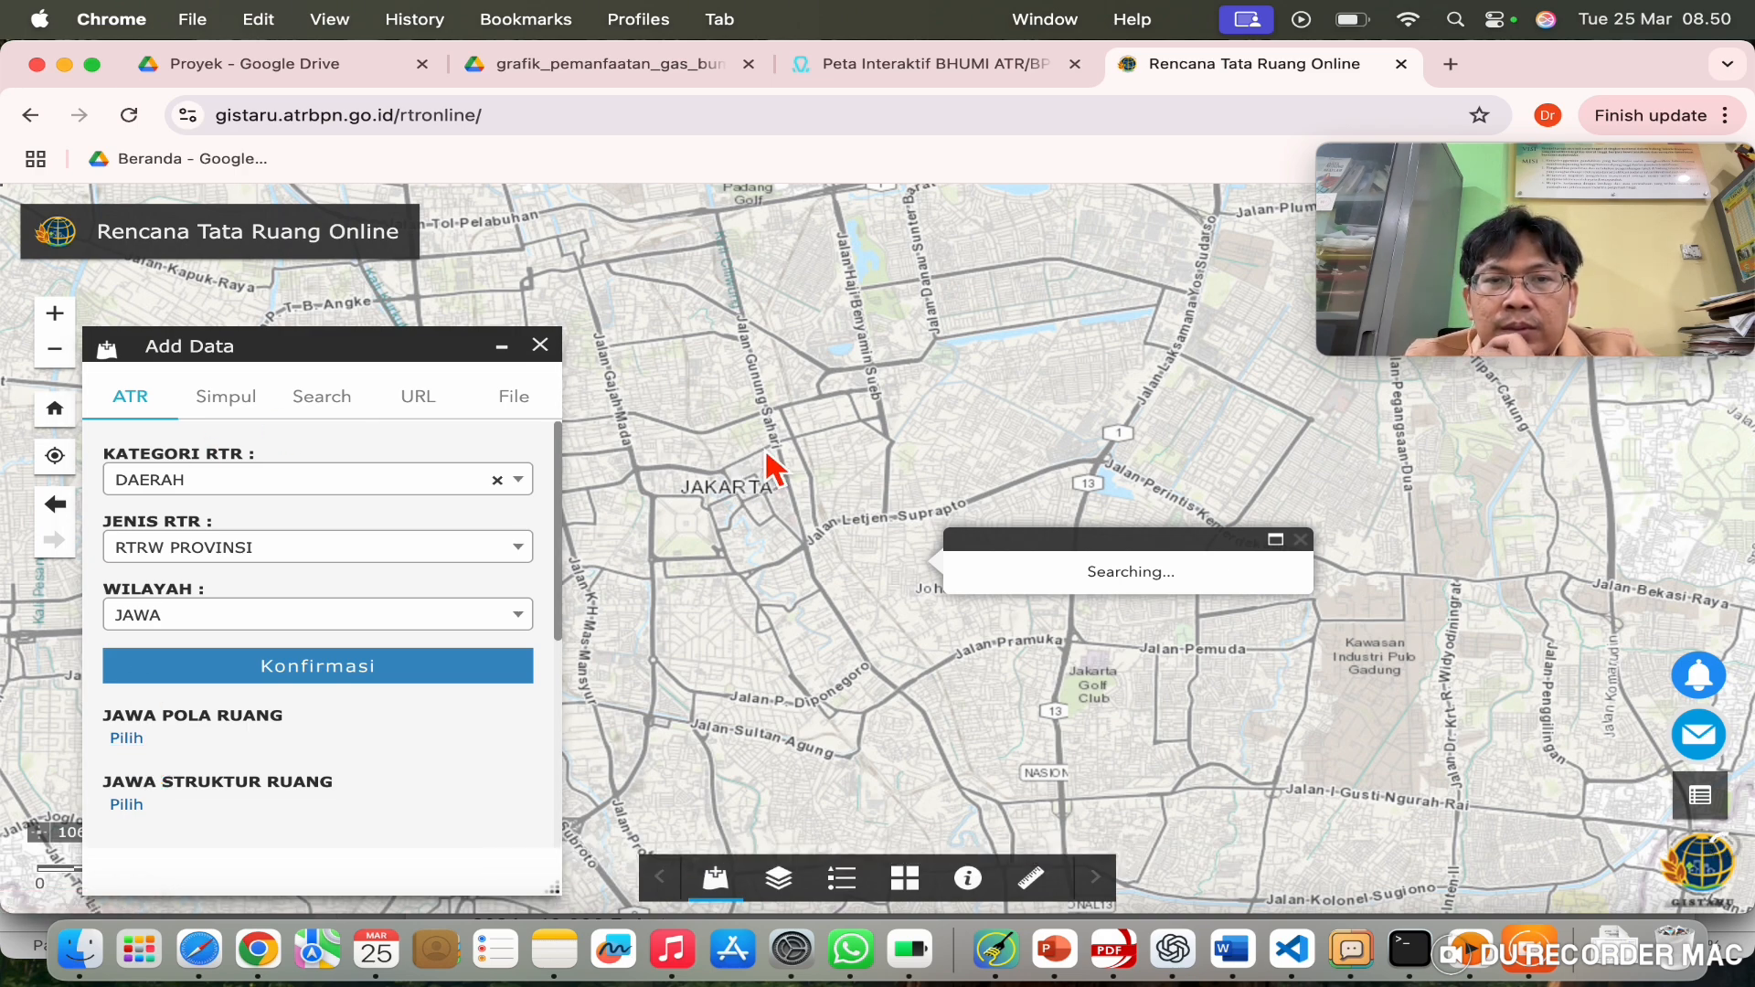
pyautogui.moveTo(796, 405); pyautogui.dragTo(895, 582)
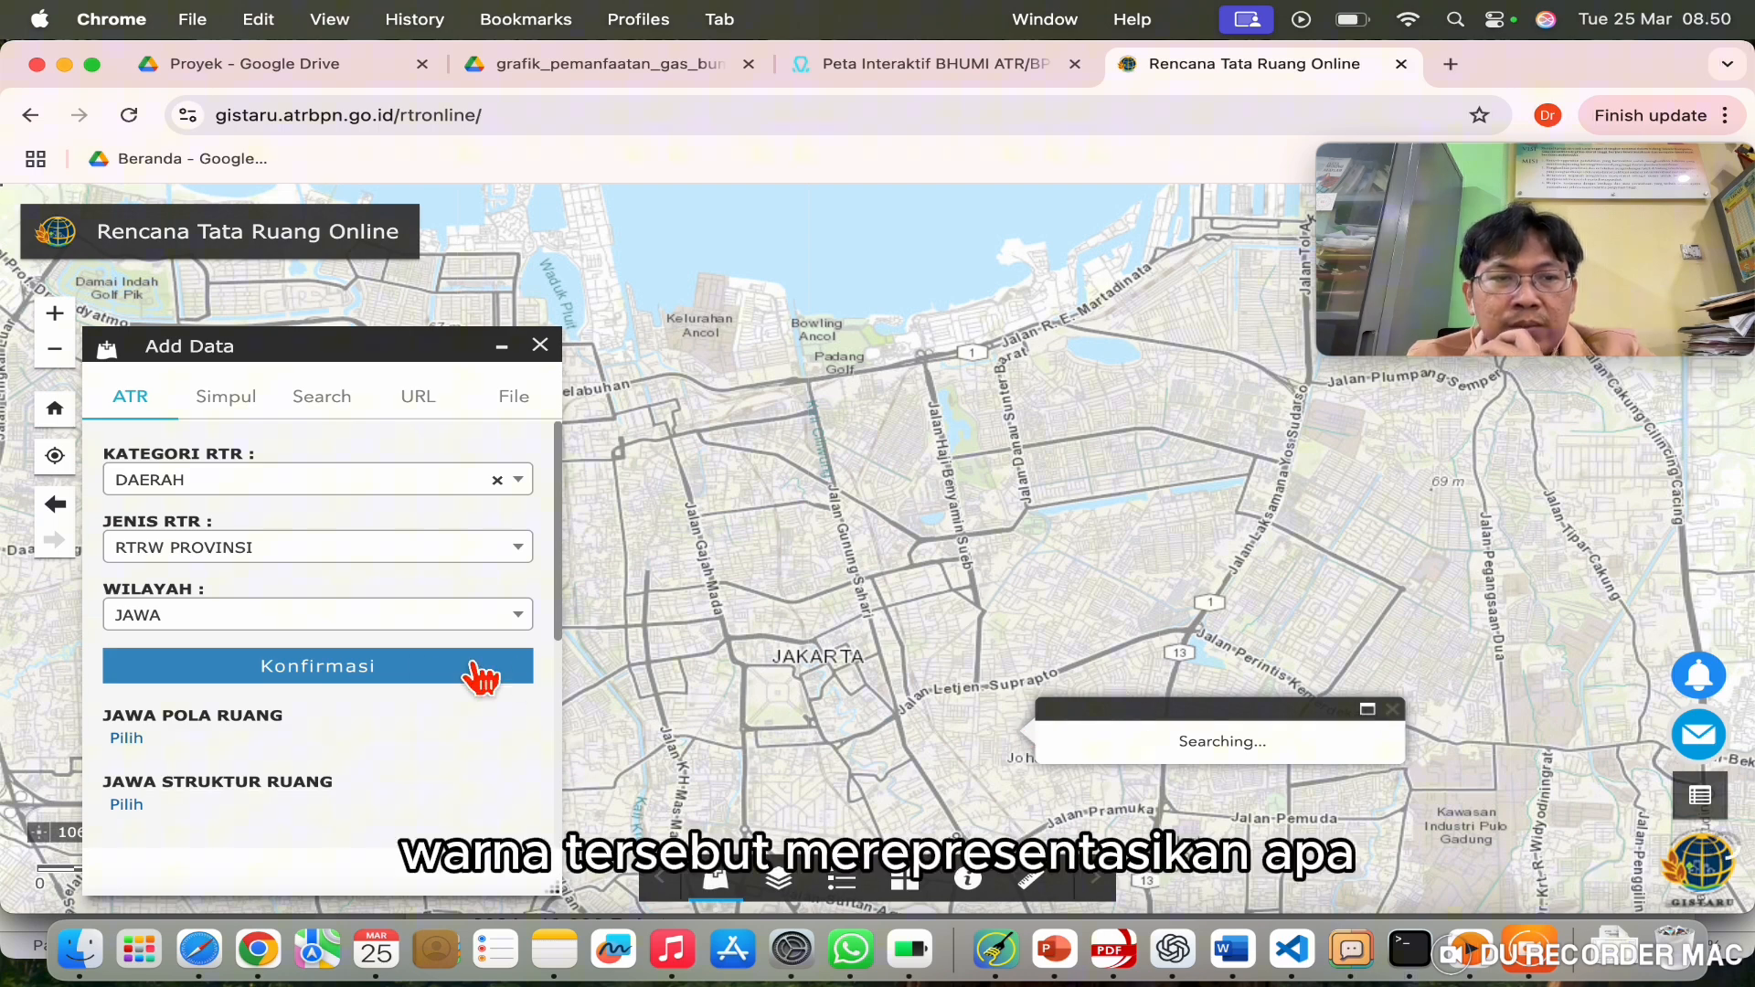
# Step: Run a national plan search with NASIONAL, RTRWN and INDONESIA, then confirm
pyautogui.click(514, 484)
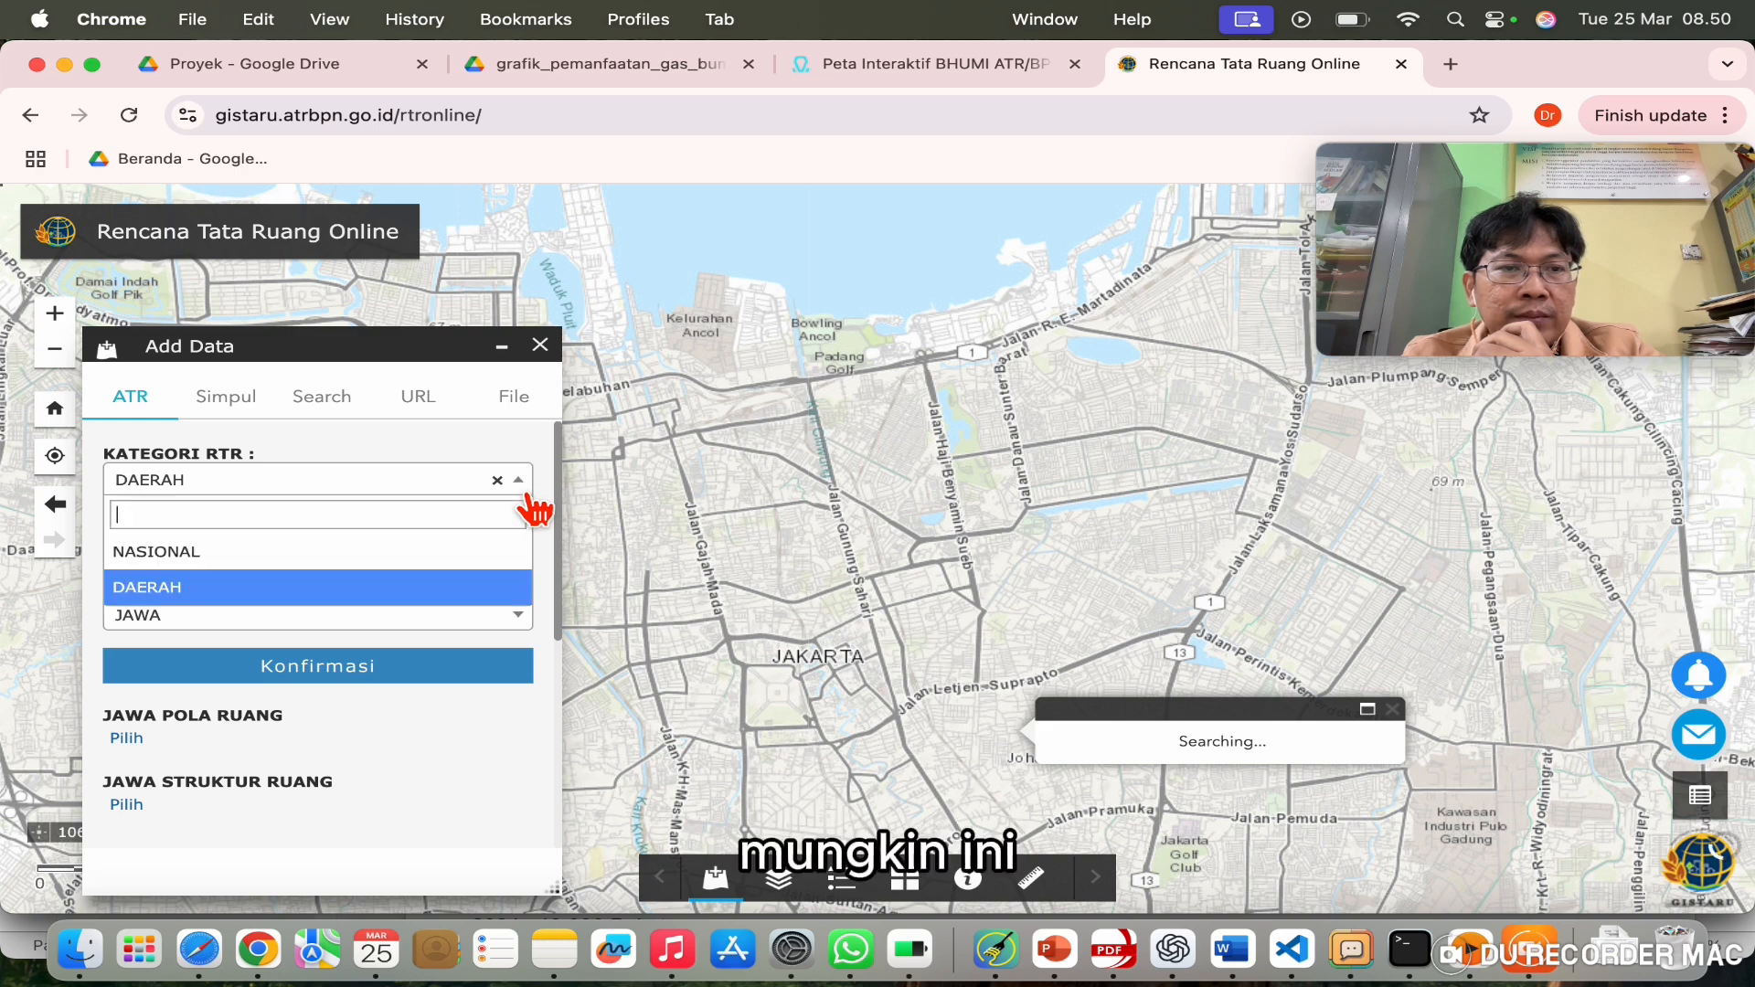
pyautogui.click(388, 552)
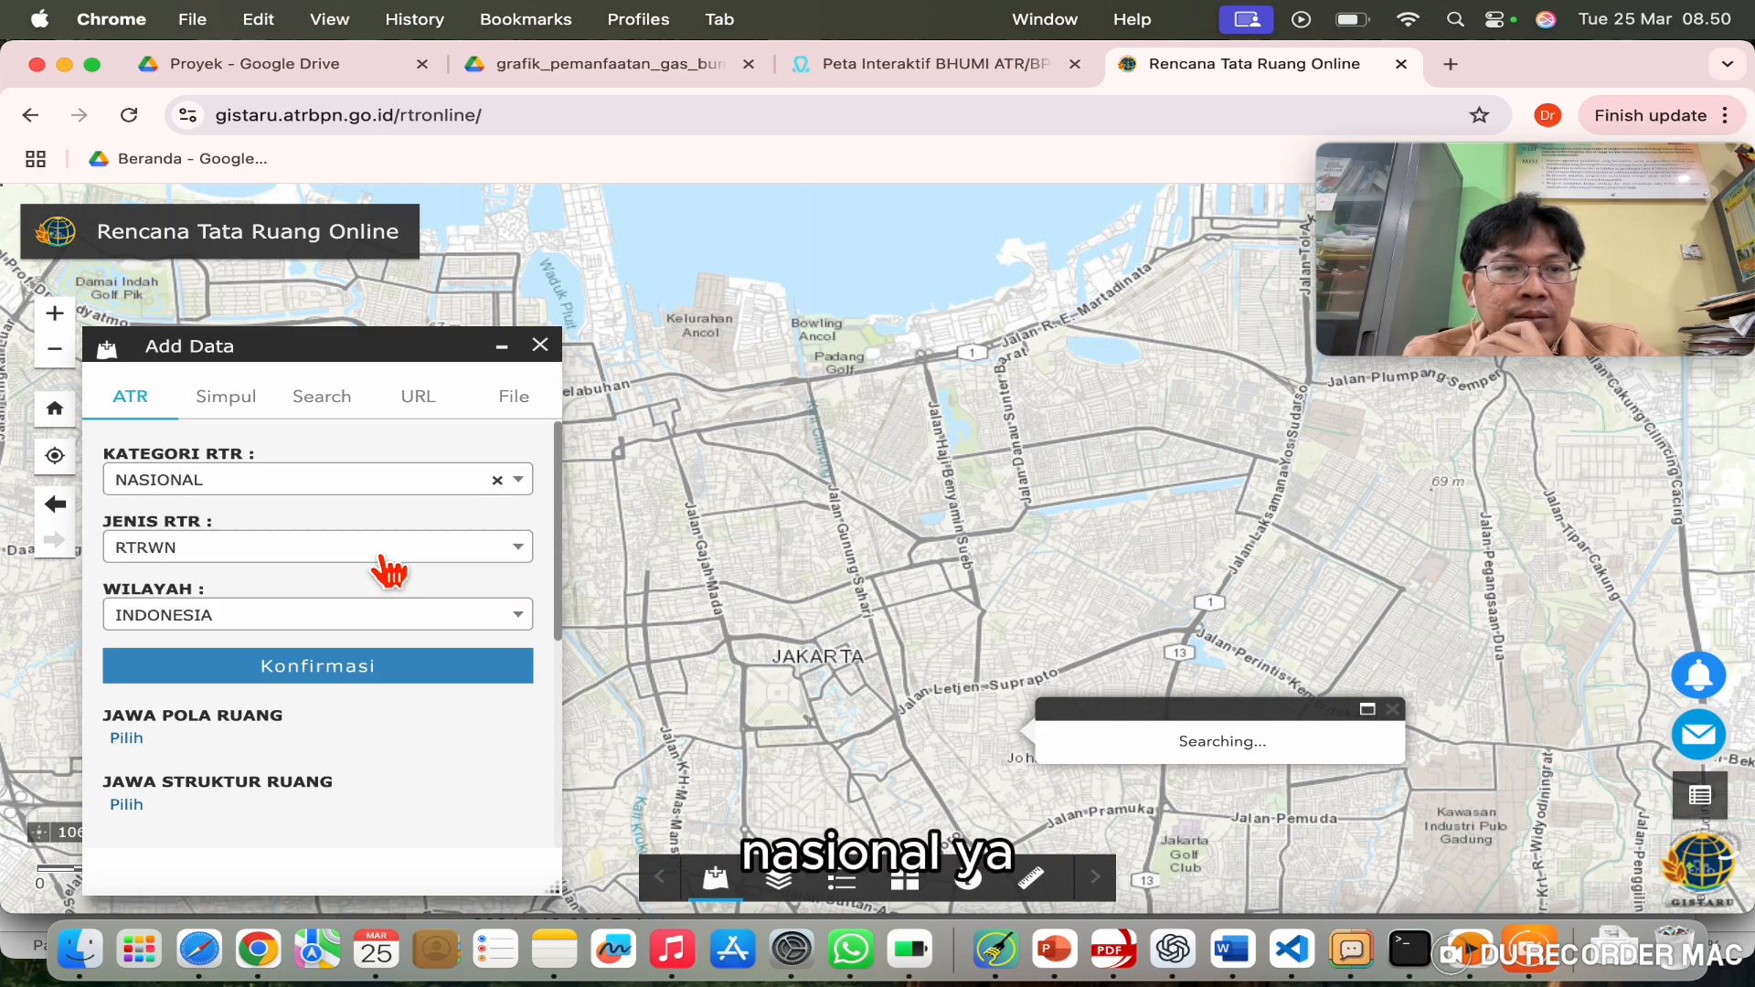
pyautogui.click(538, 570)
pyautogui.click(540, 574)
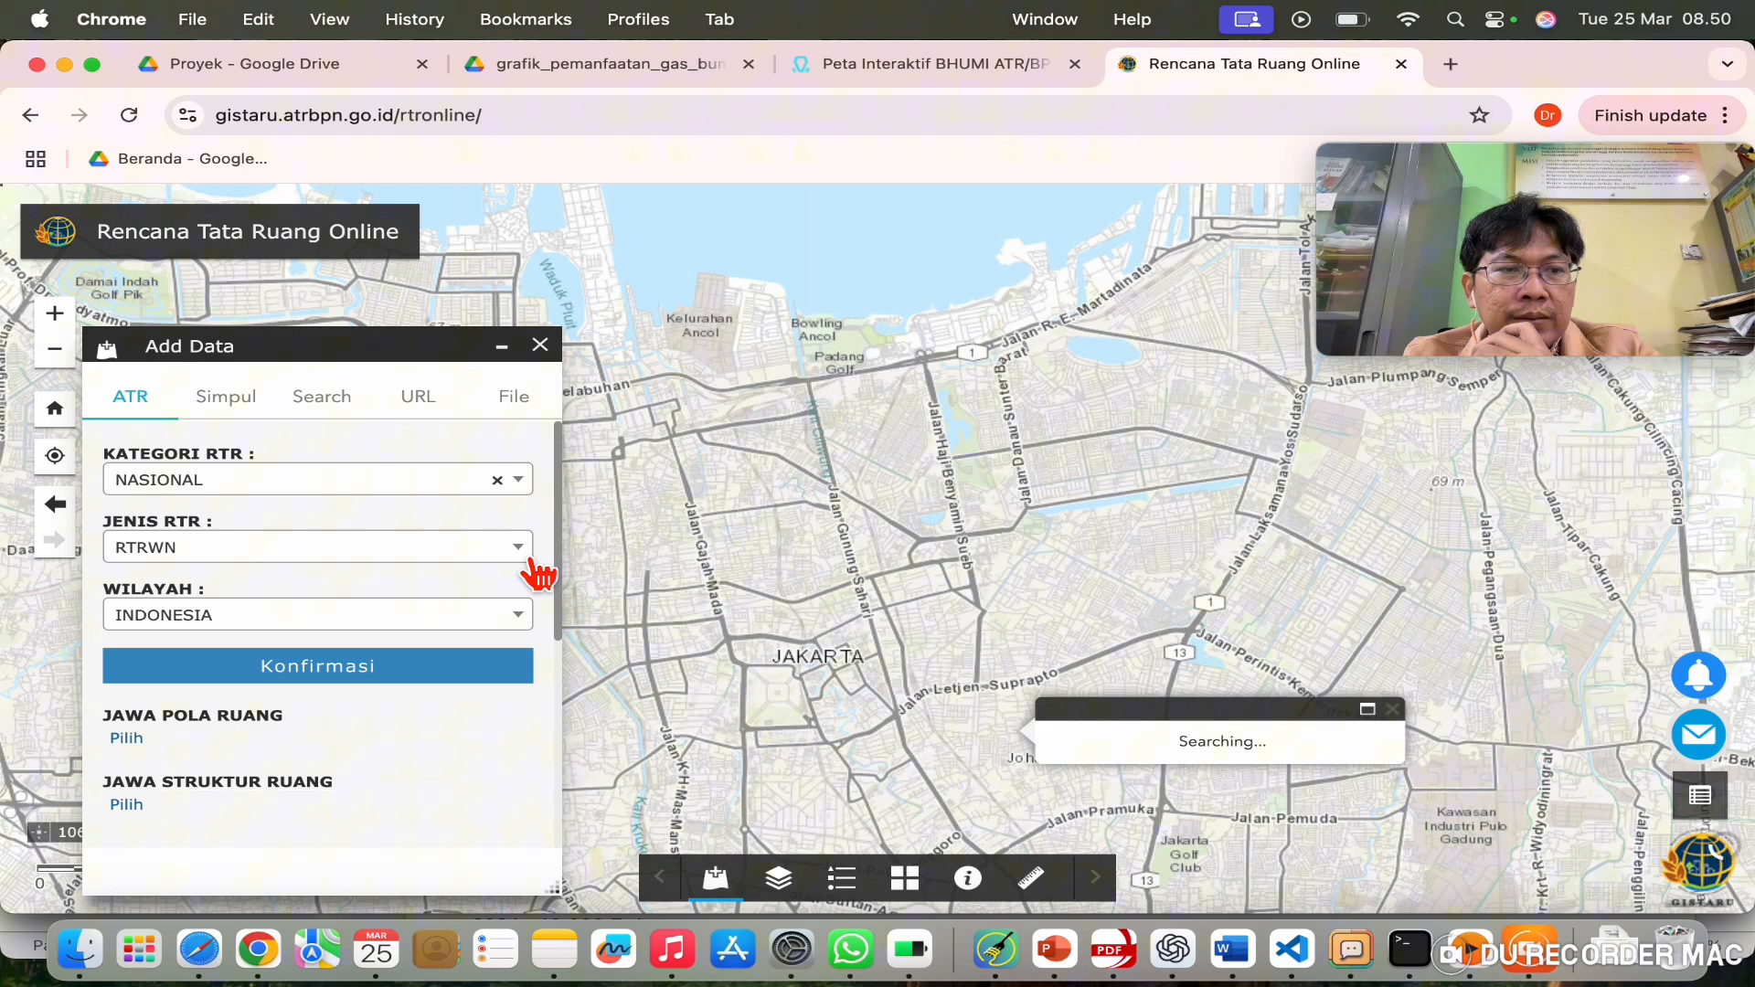
pyautogui.click(528, 631)
pyautogui.click(528, 630)
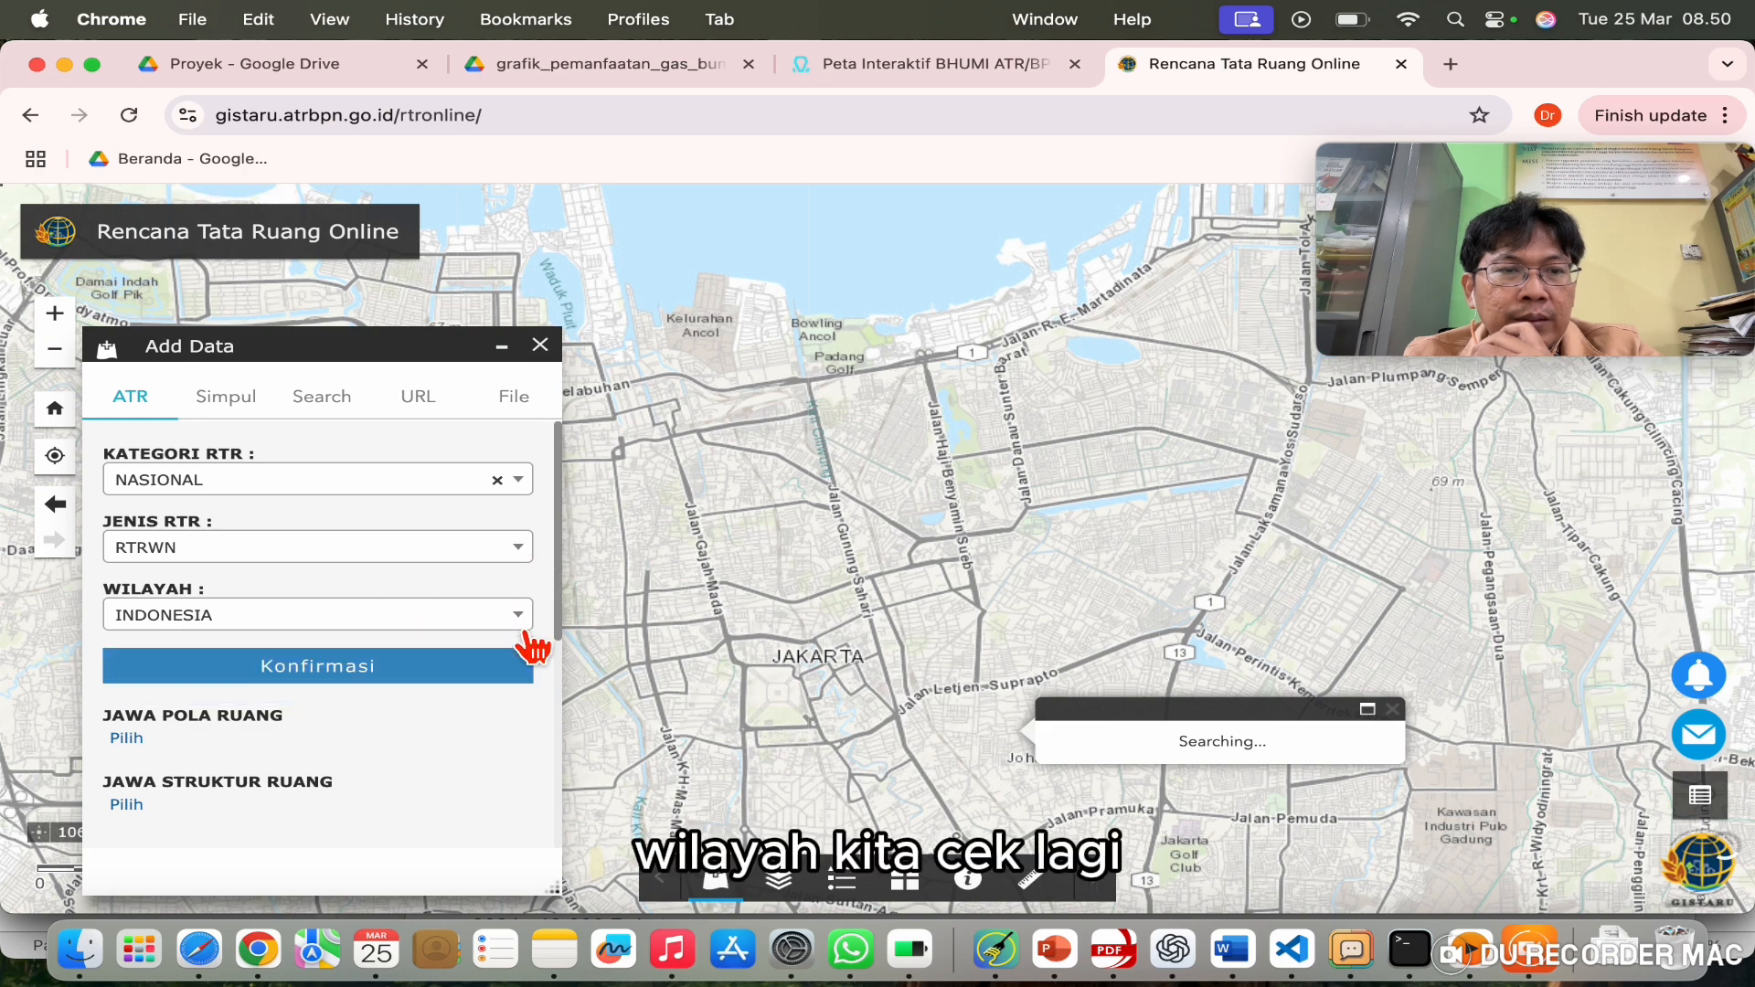
pyautogui.click(370, 672)
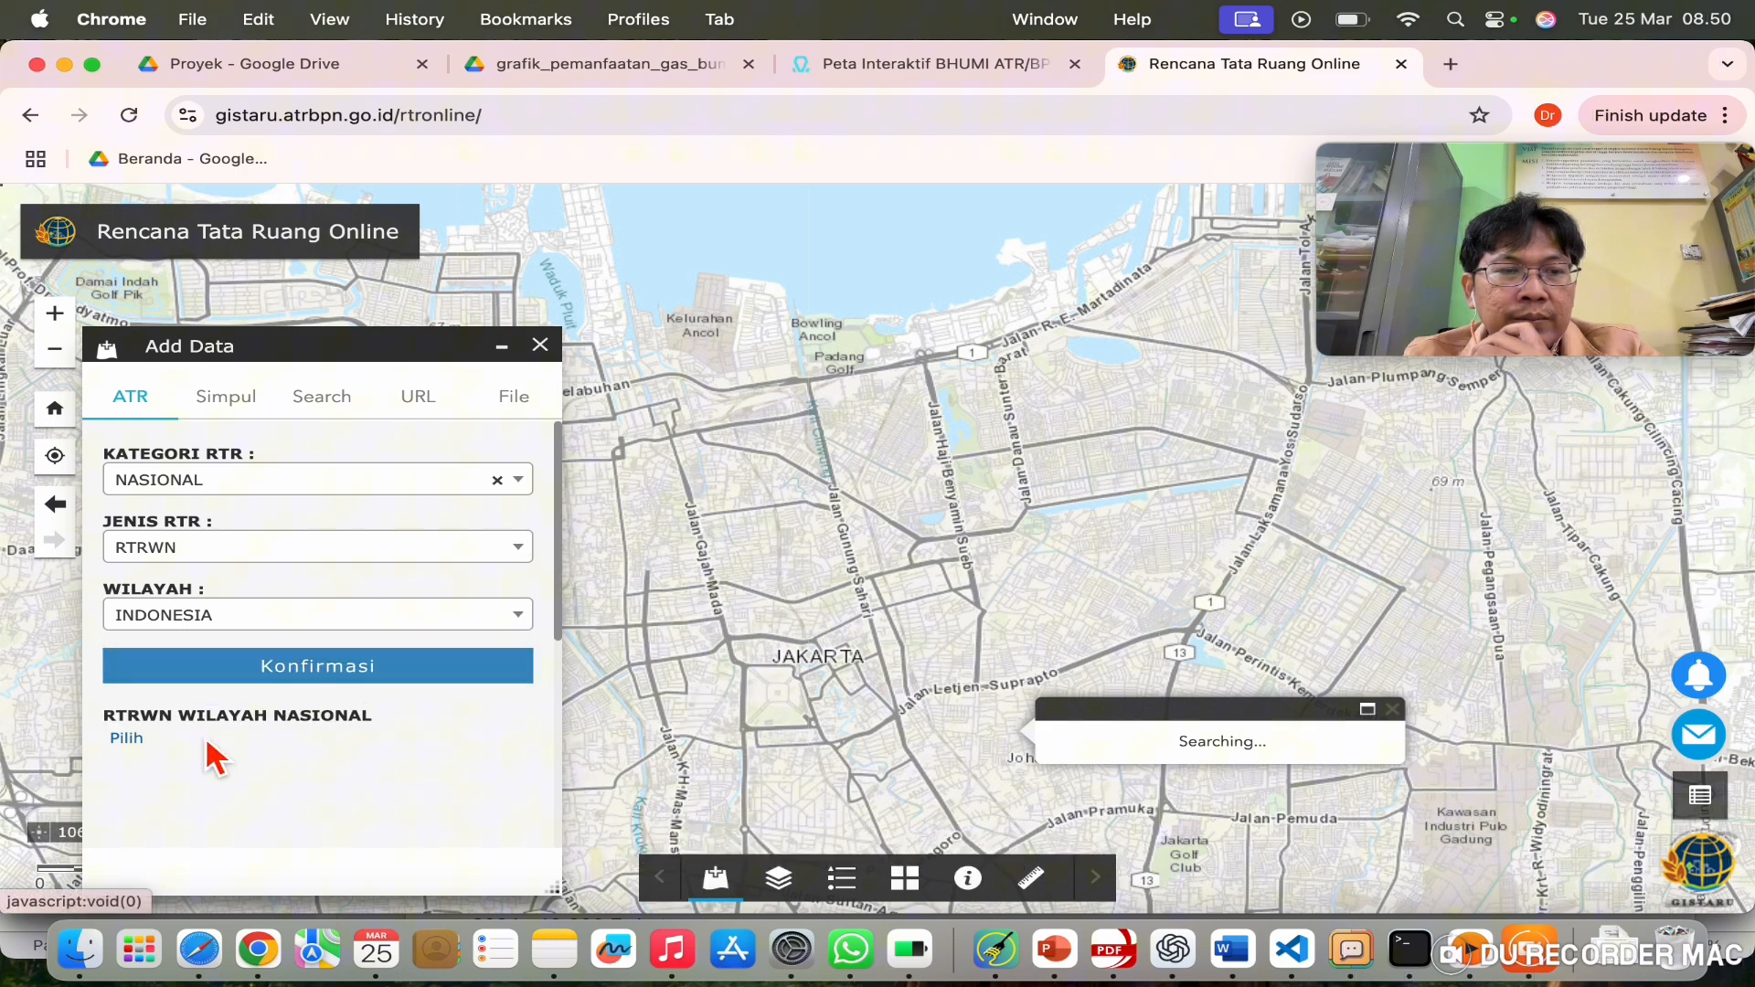
# Step: Switch back to DAERAH with RTRW KABUPATEN/KOTA and browse the province list
pyautogui.click(528, 504)
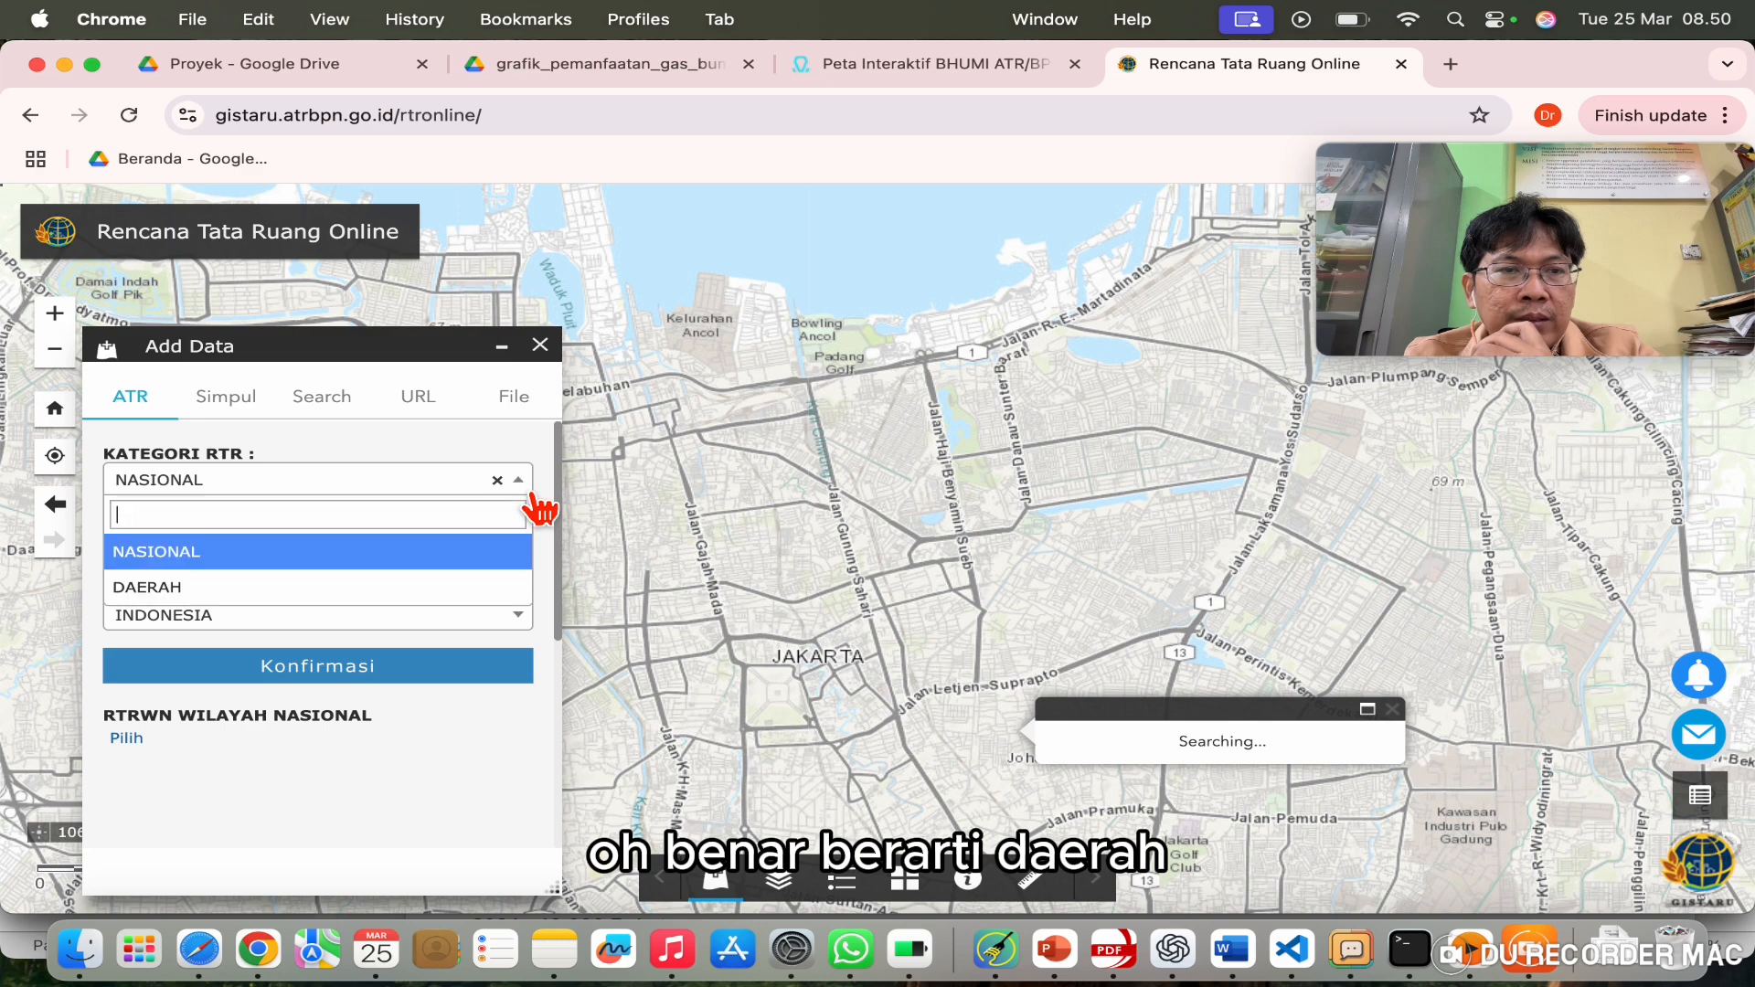
pyautogui.click(287, 604)
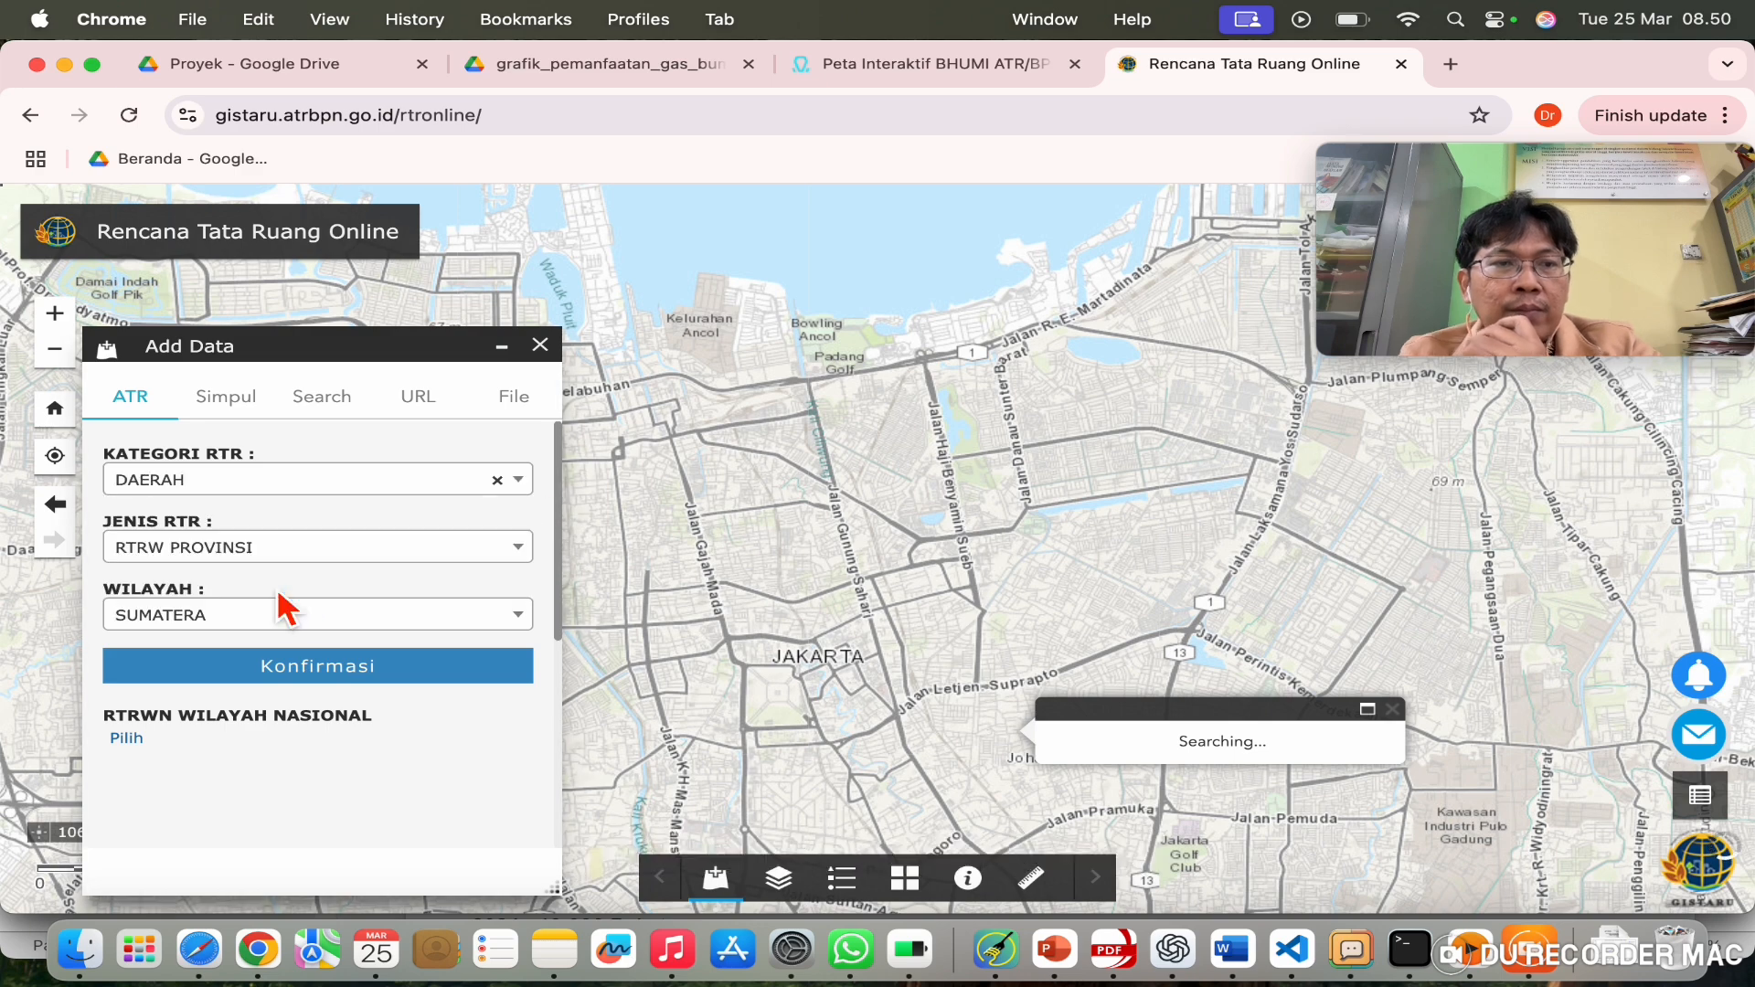
pyautogui.click(380, 551)
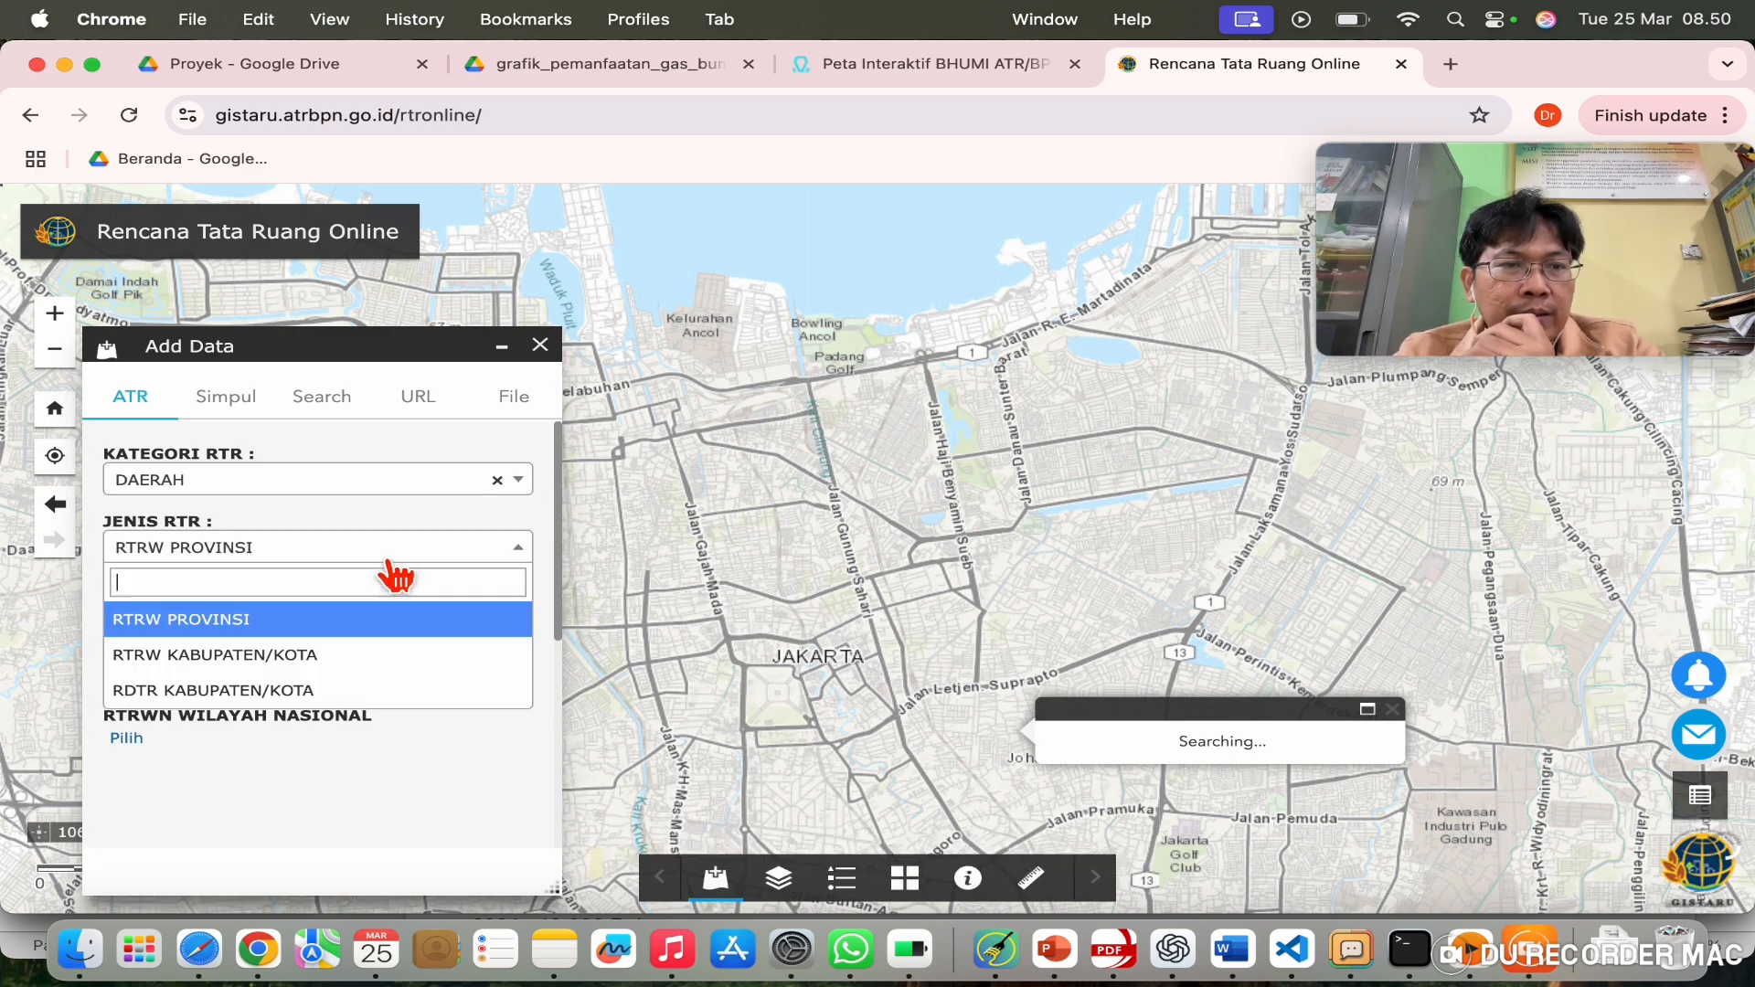
pyautogui.click(329, 672)
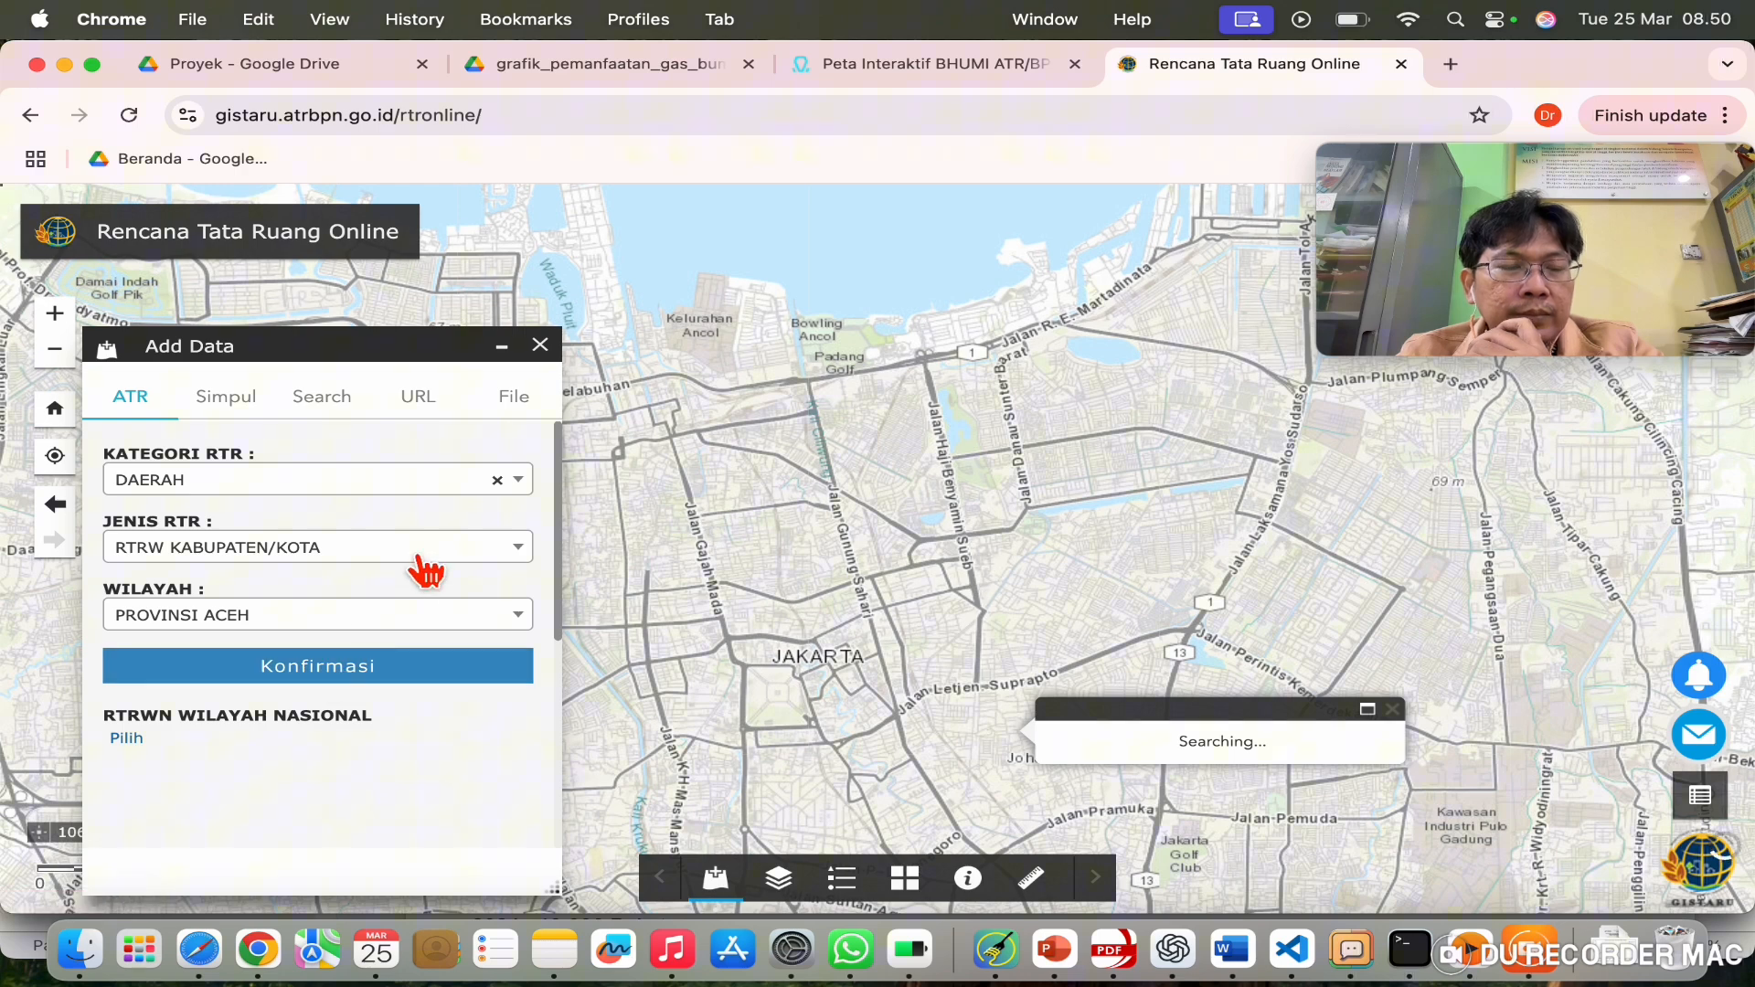
pyautogui.click(419, 554)
pyautogui.click(417, 557)
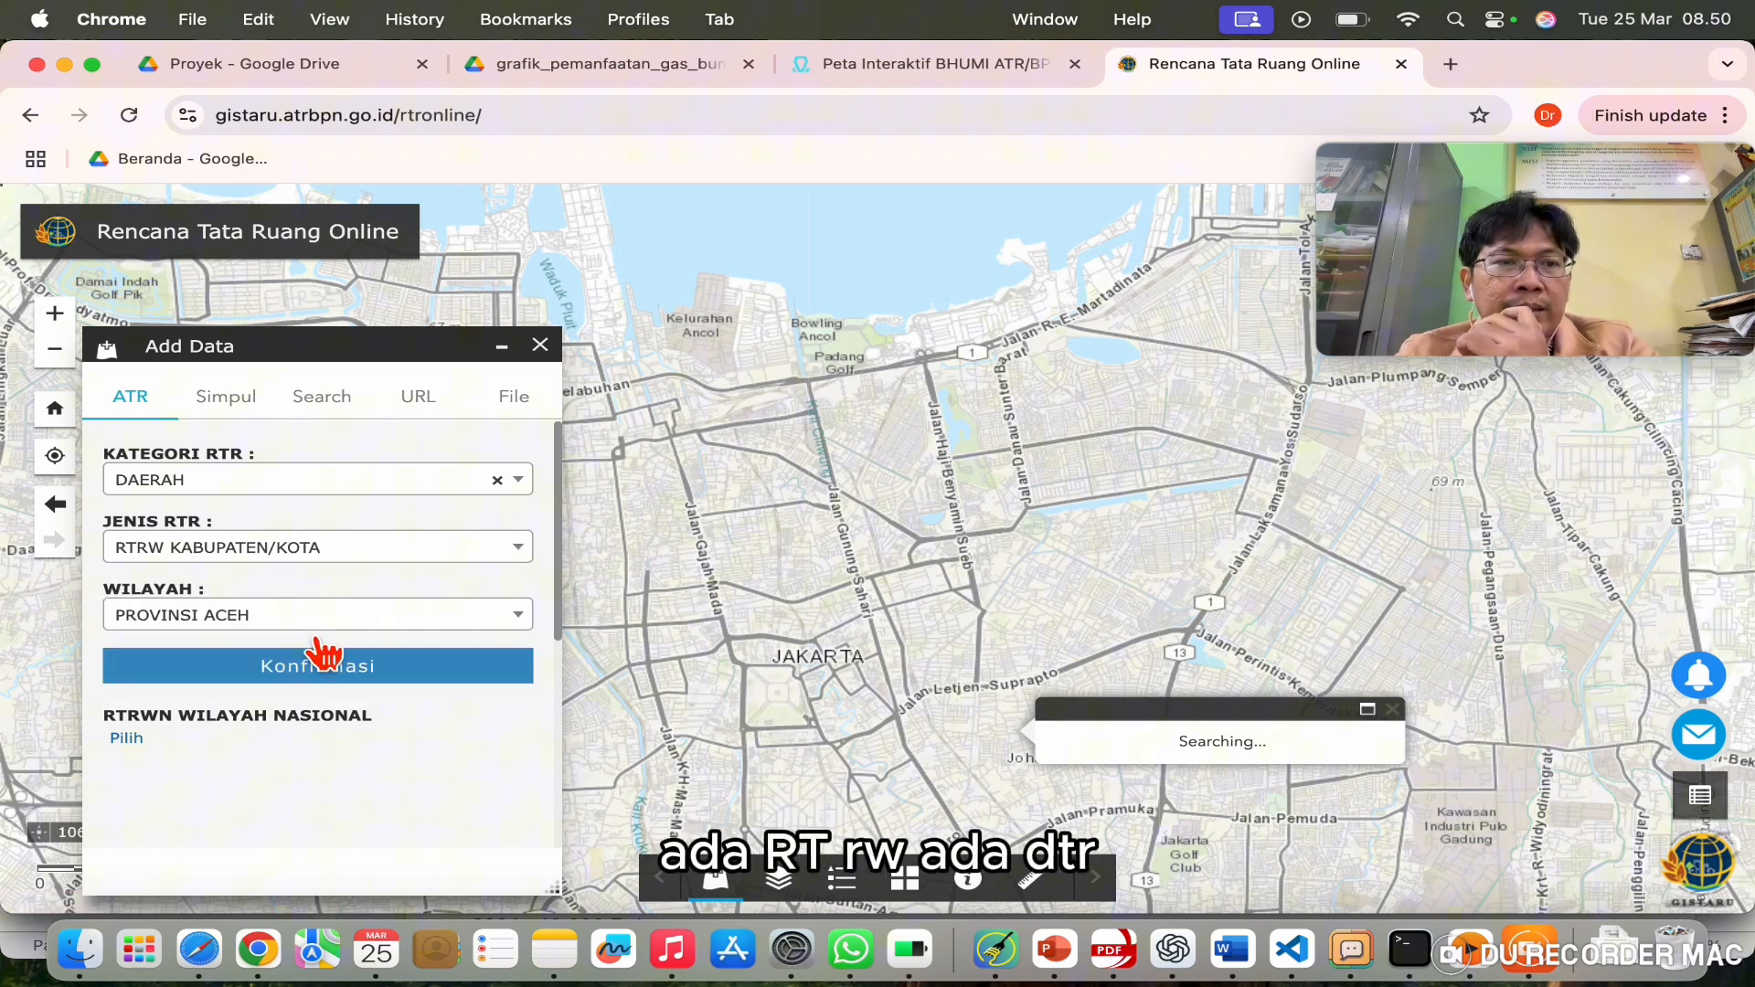
pyautogui.click(261, 618)
pyautogui.scroll(-3, 320, 823)
pyautogui.scroll(-6, 325, 832)
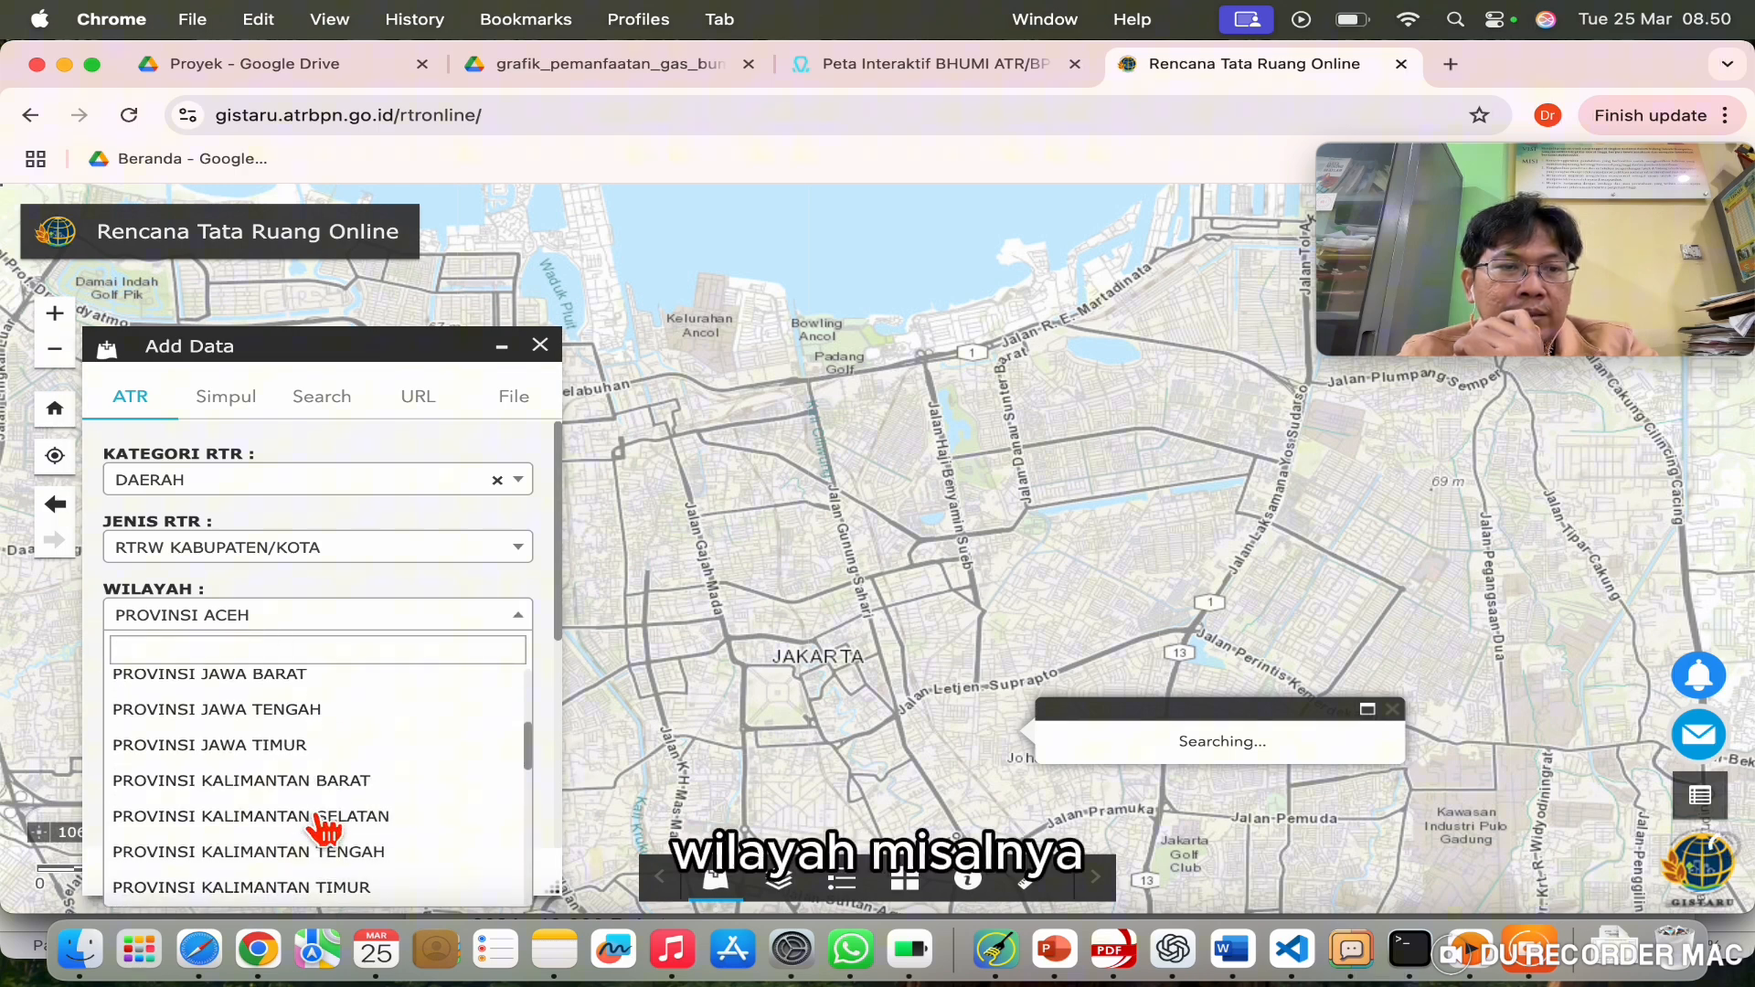
pyautogui.scroll(-5, 322, 830)
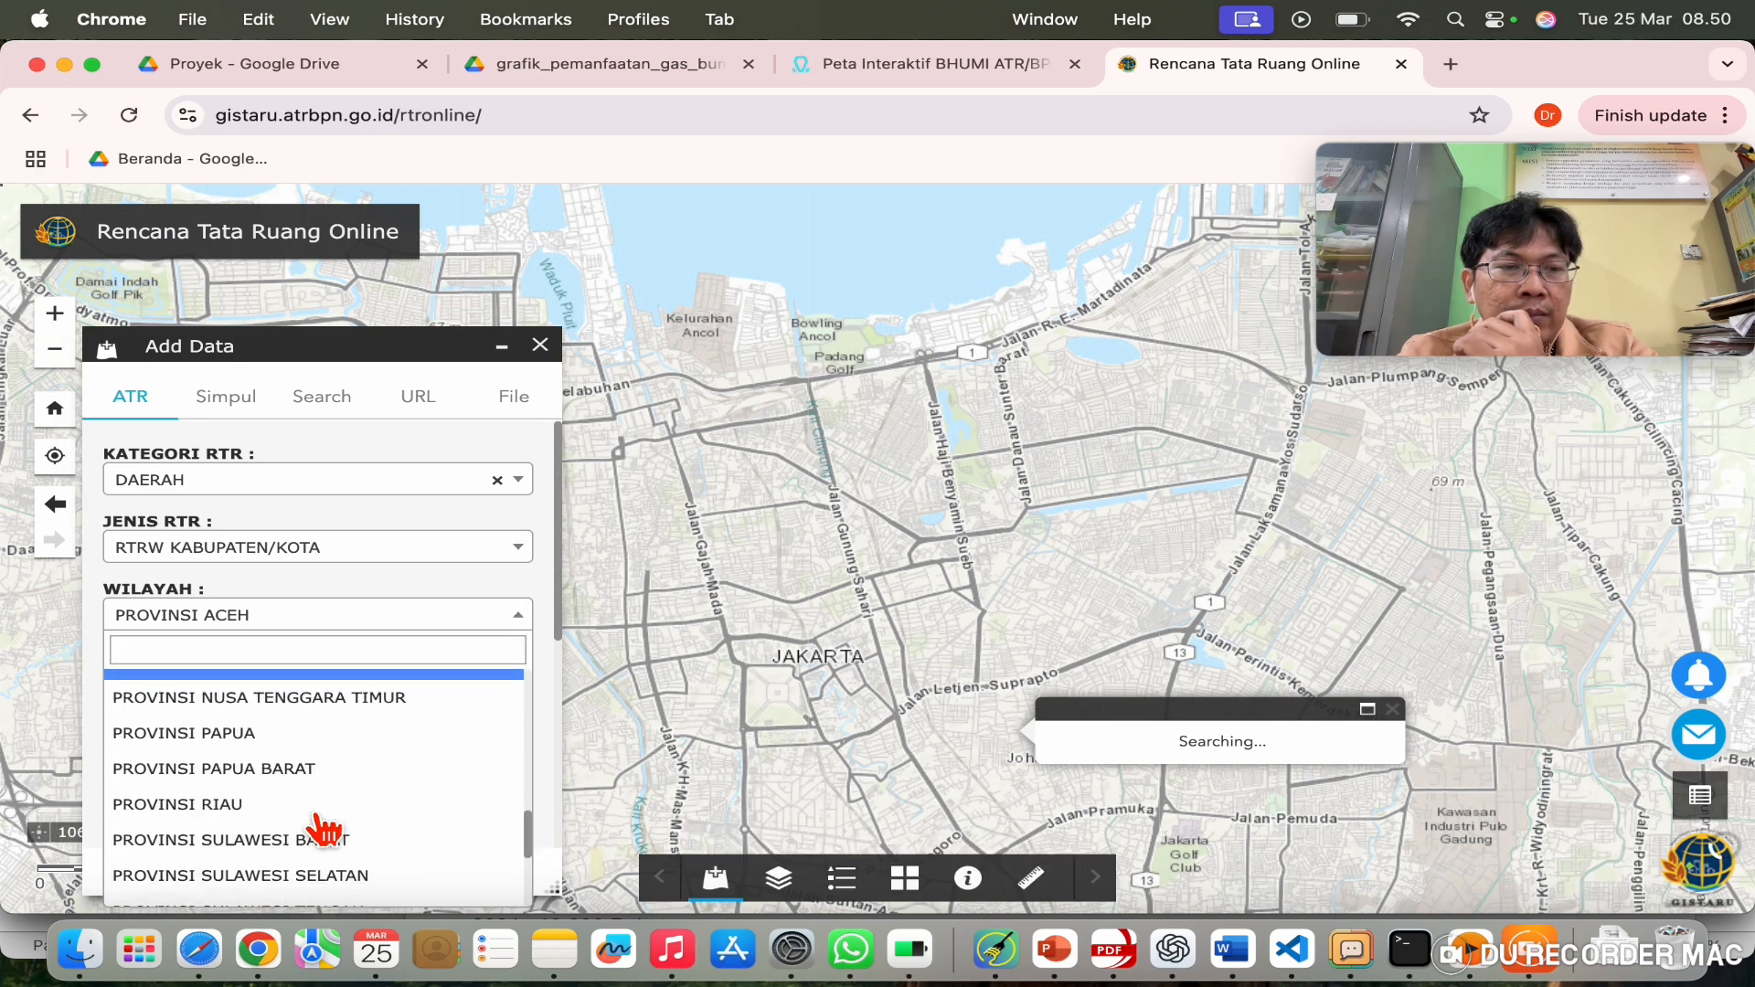
pyautogui.scroll(10, 322, 830)
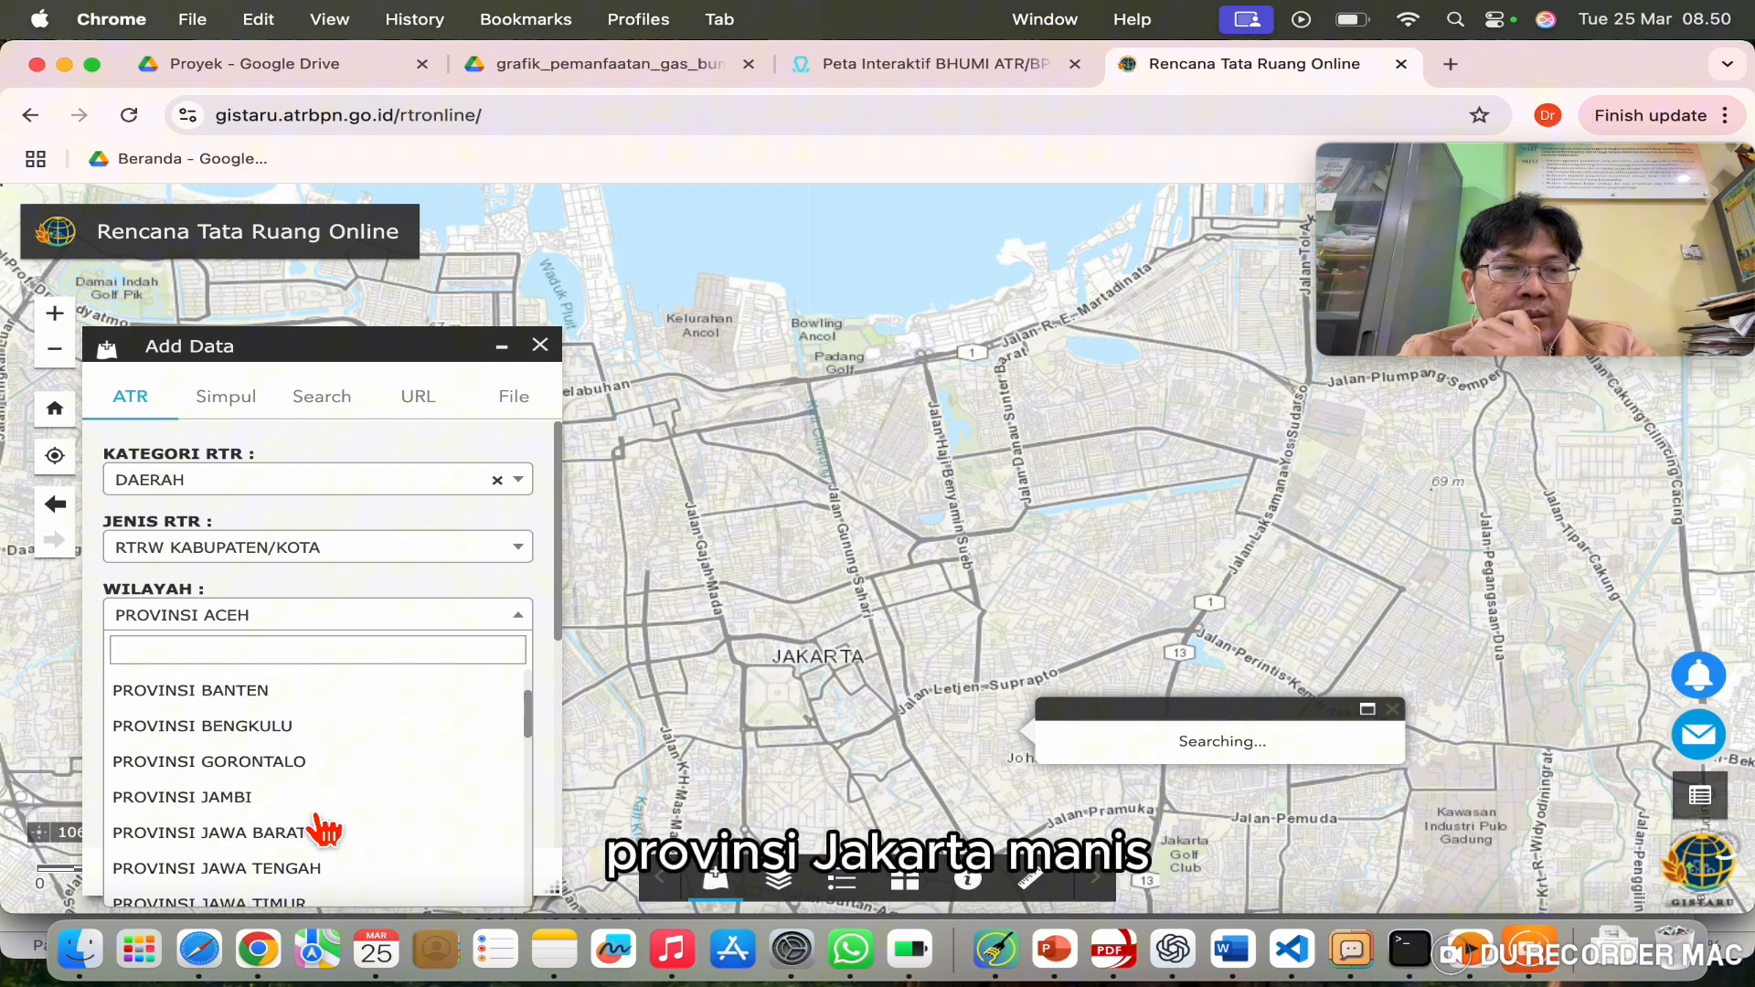
pyautogui.scroll(-2, 322, 830)
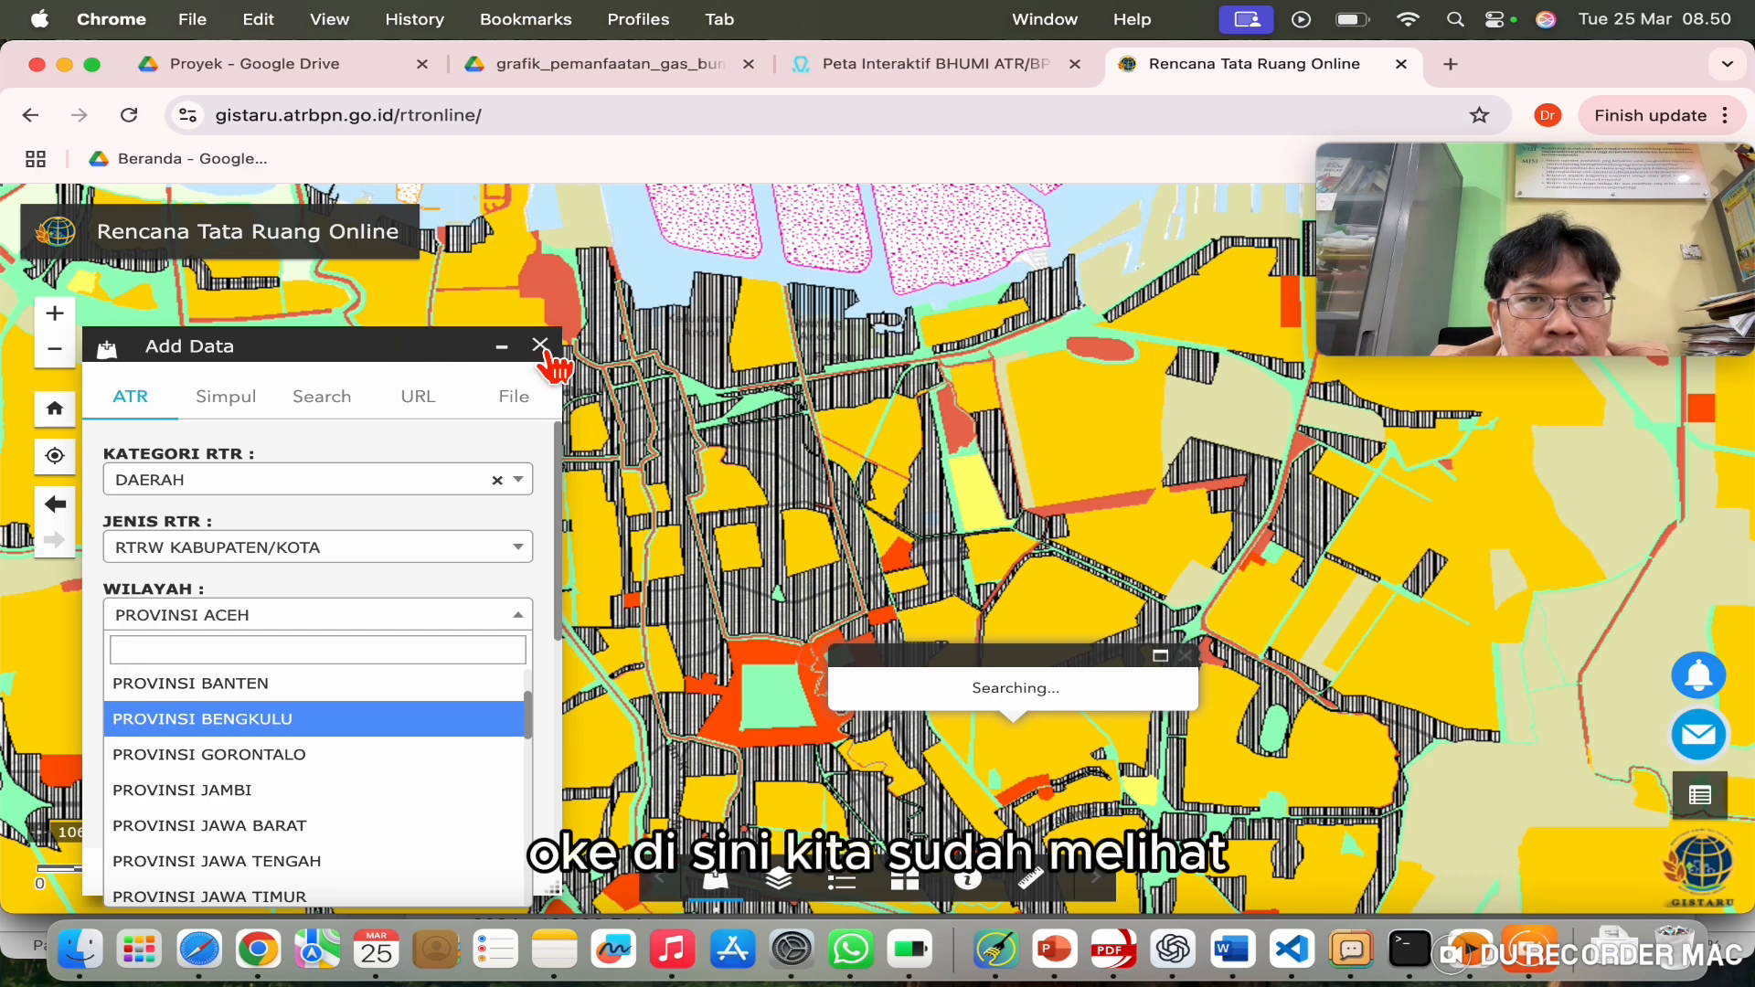
# Step: Pan the zoning map north and open the legend beside it
pyautogui.moveTo(804, 395); pyautogui.dragTo(667, 266)
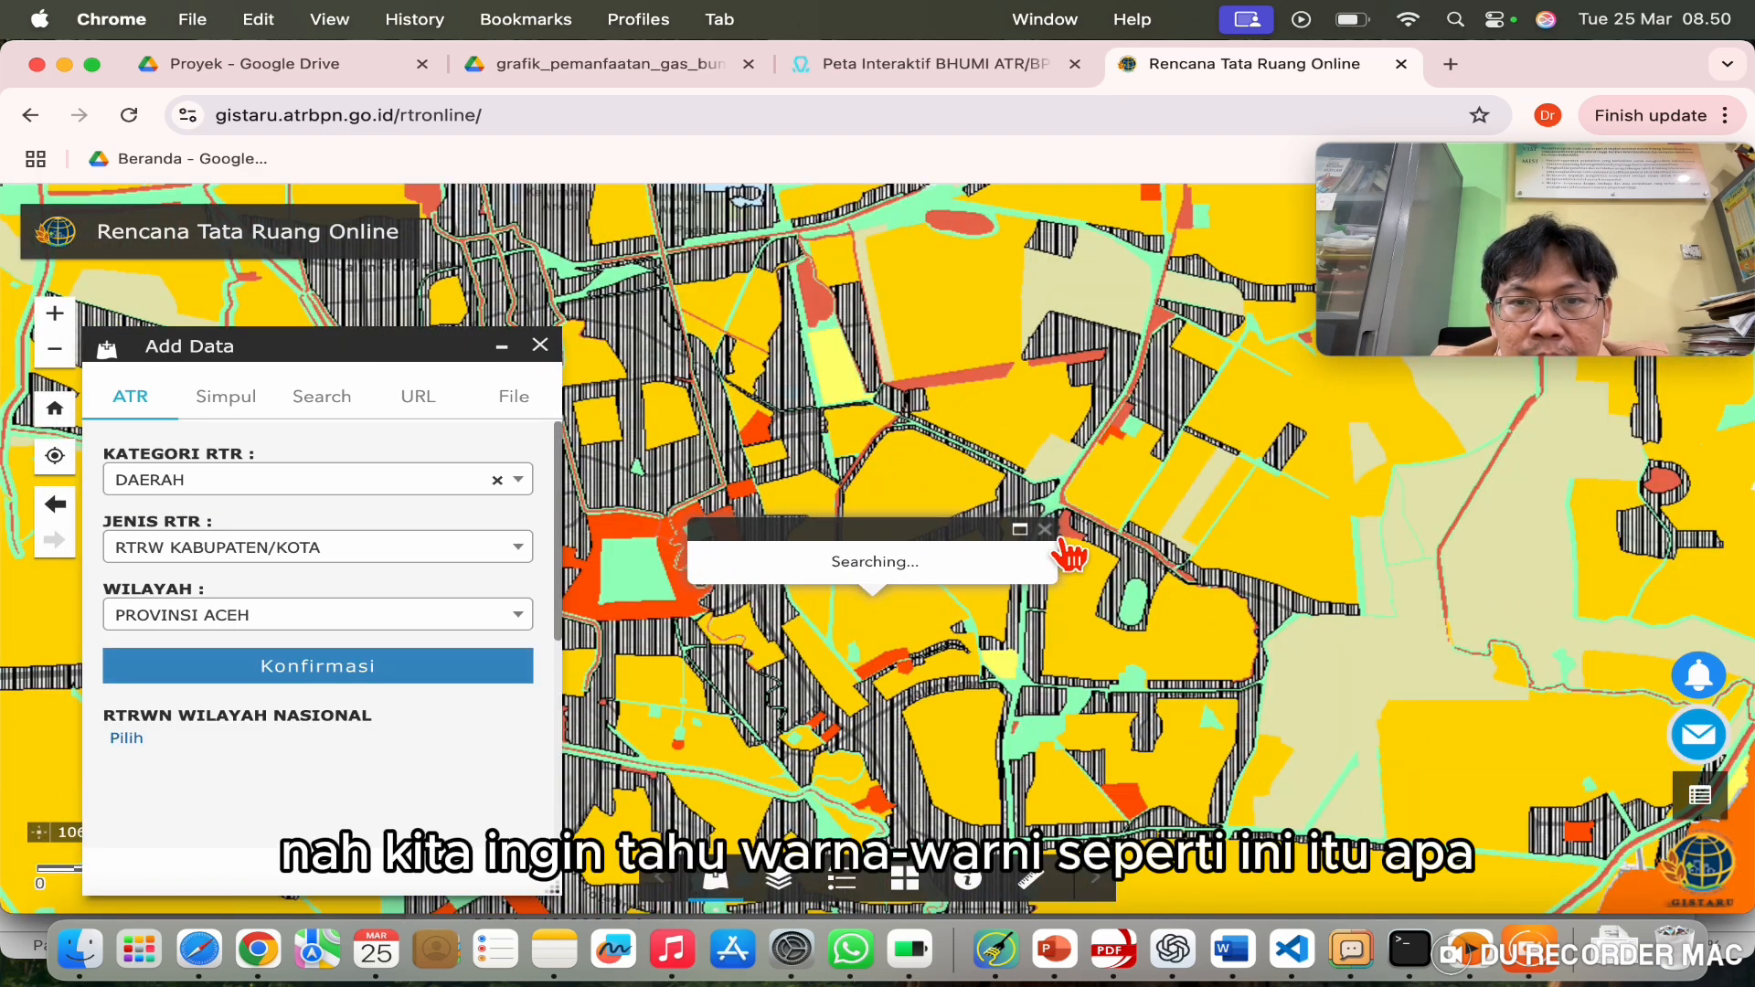
pyautogui.click(1046, 530)
pyautogui.moveTo(813, 309); pyautogui.dragTo(994, 487)
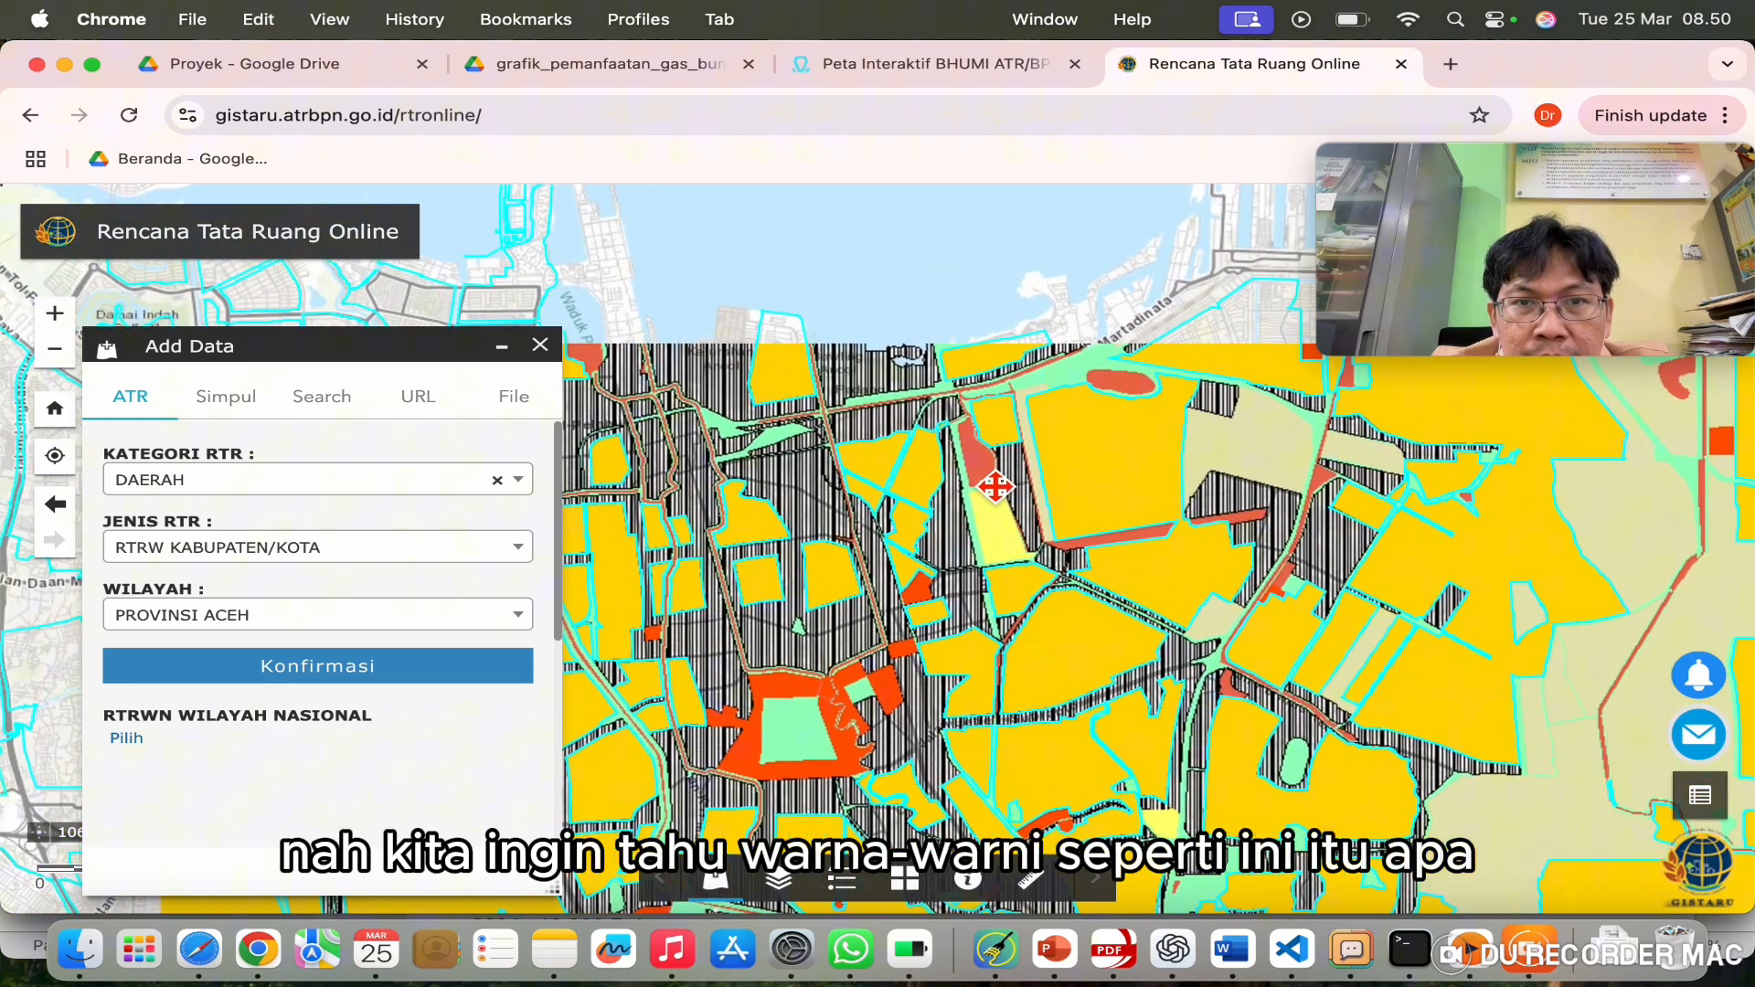
pyautogui.click(843, 887)
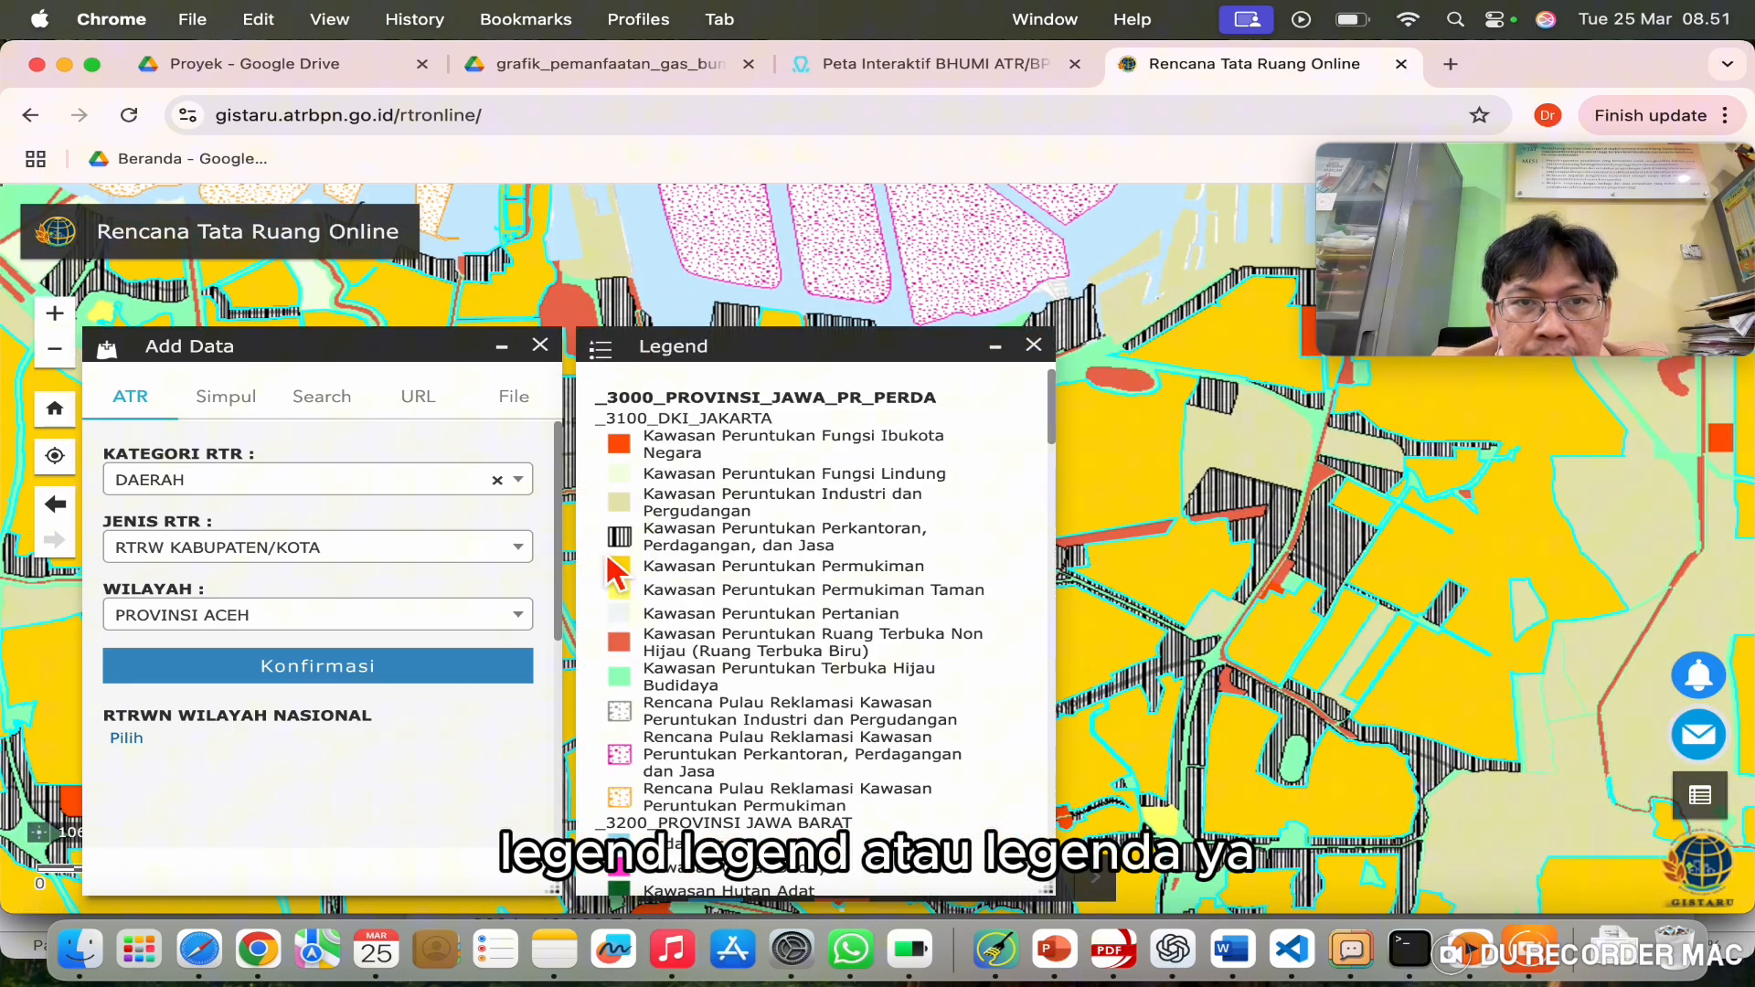
pyautogui.click(540, 347)
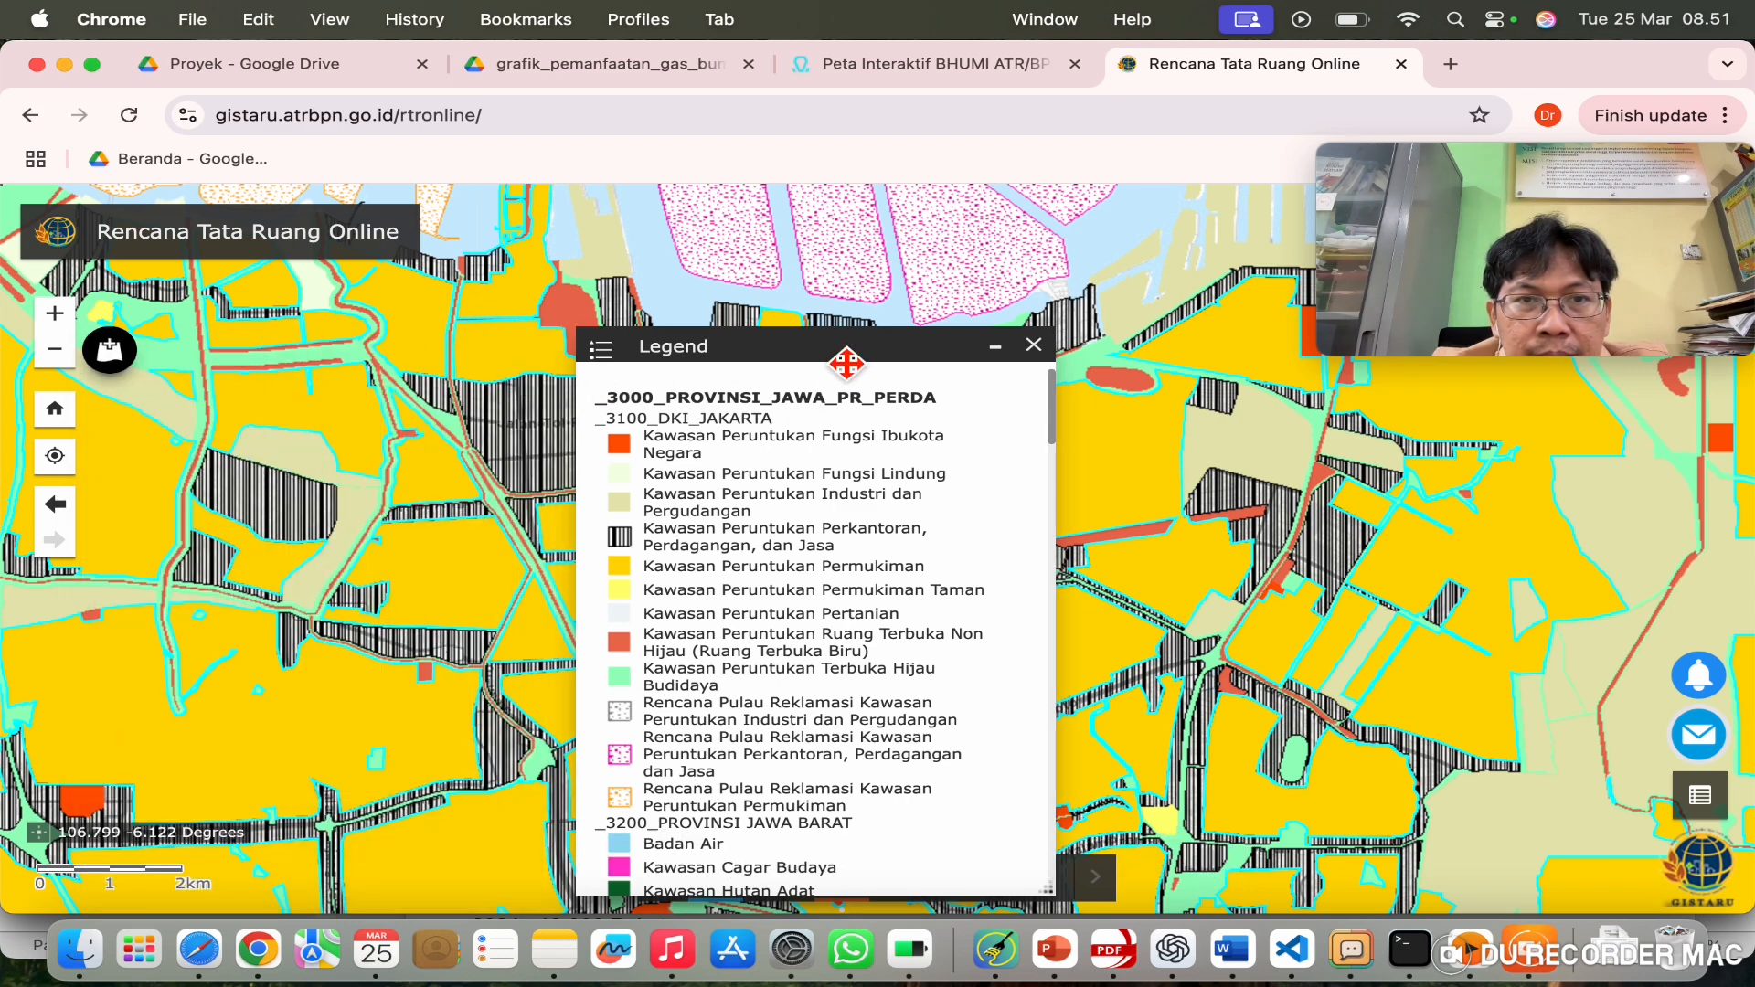
pyautogui.moveTo(852, 365); pyautogui.dragTo(379, 341)
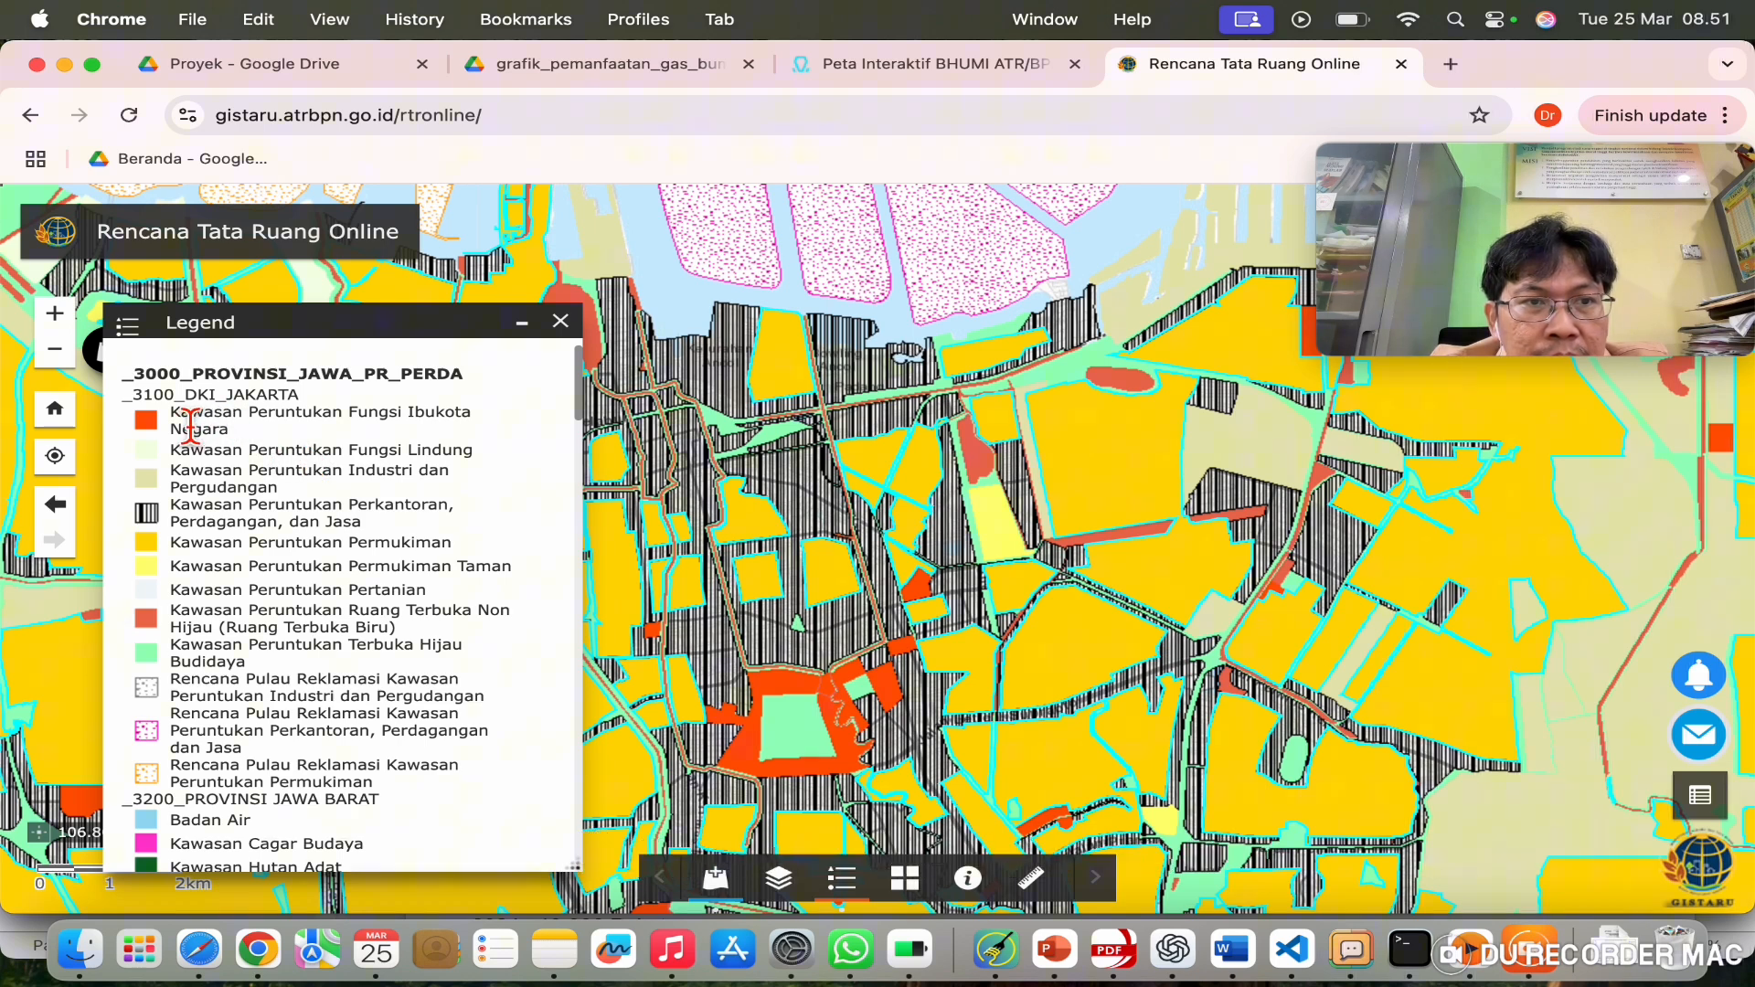
# Step: Inspect the Fungsi Ibukota Negara, Permukiman and Peruntukan Permukiman legend entries
pyautogui.moveTo(243, 431); pyautogui.dragTo(244, 432)
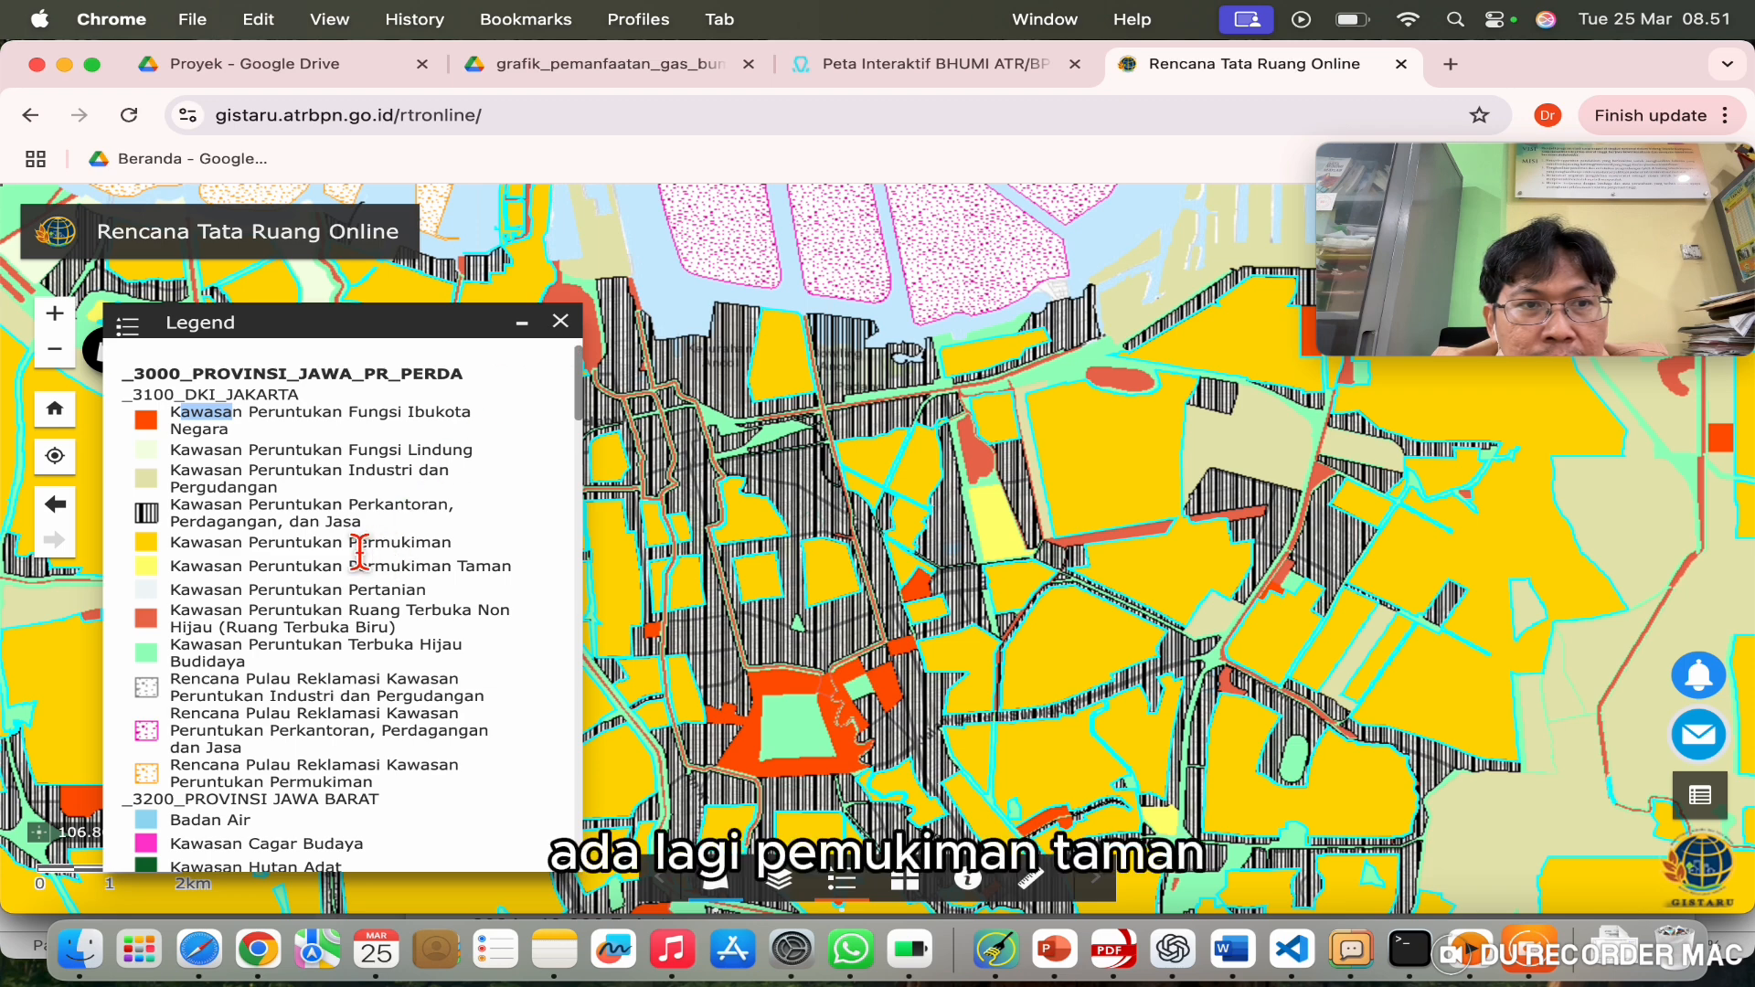
pyautogui.moveTo(262, 573); pyautogui.dragTo(503, 556)
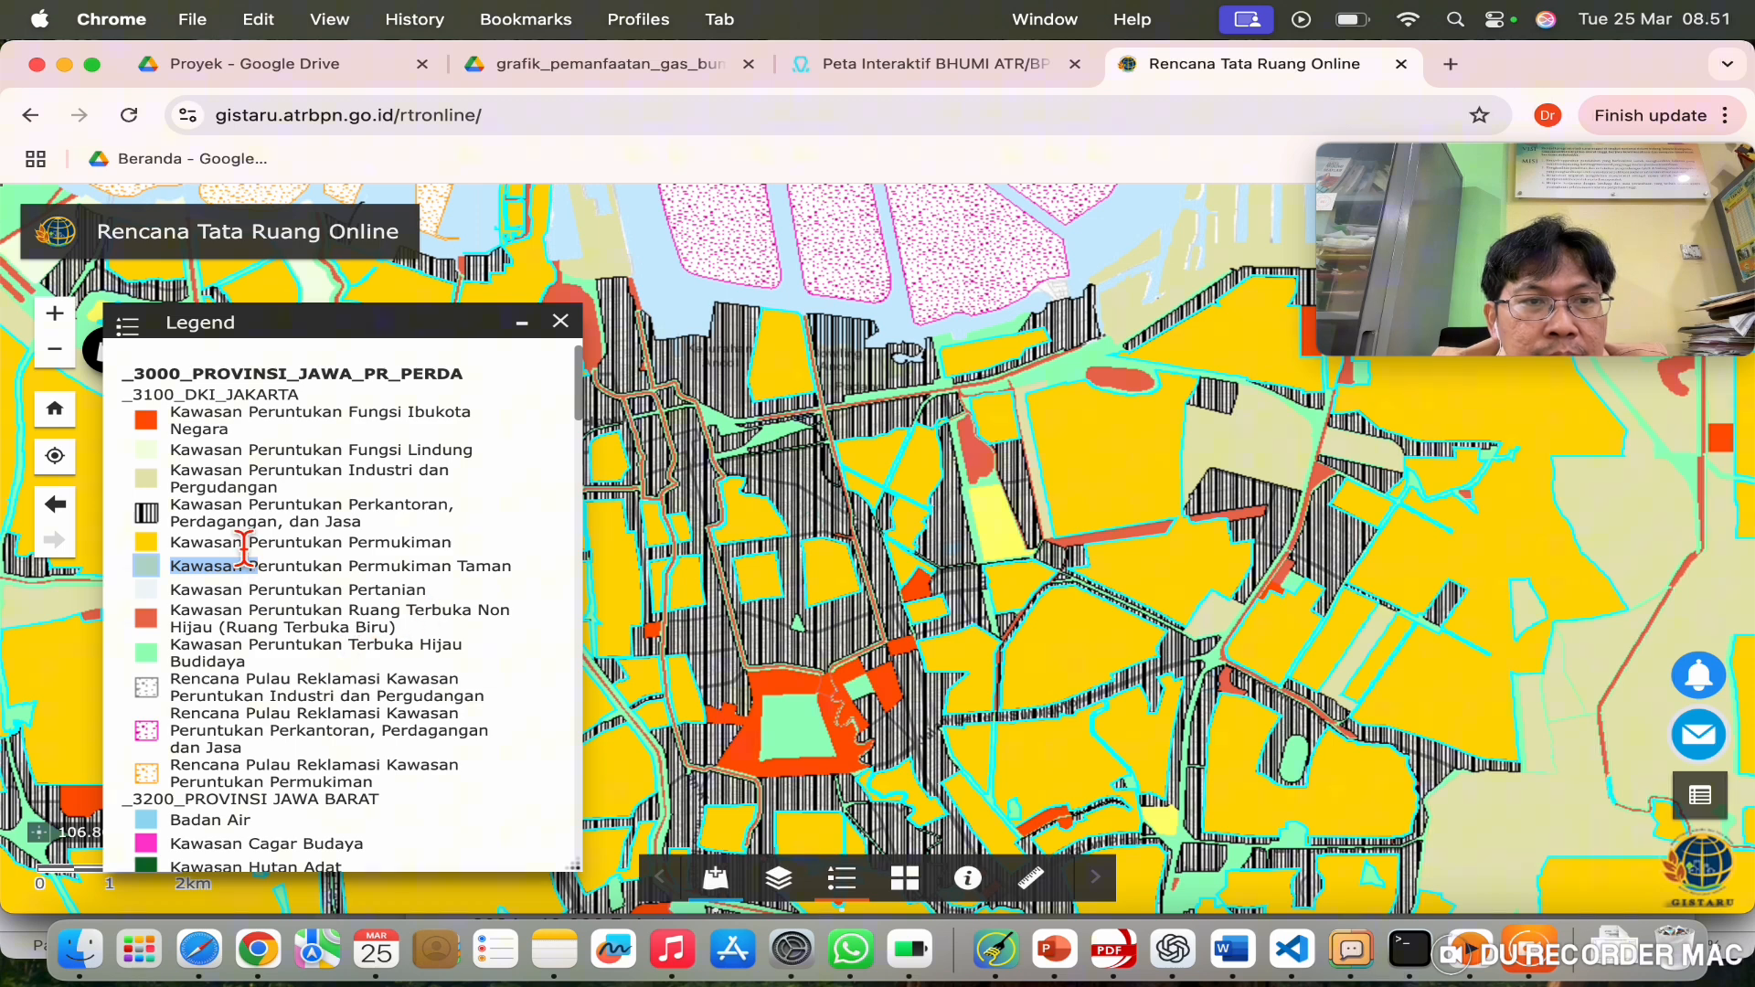
pyautogui.moveTo(250, 542); pyautogui.dragTo(423, 543)
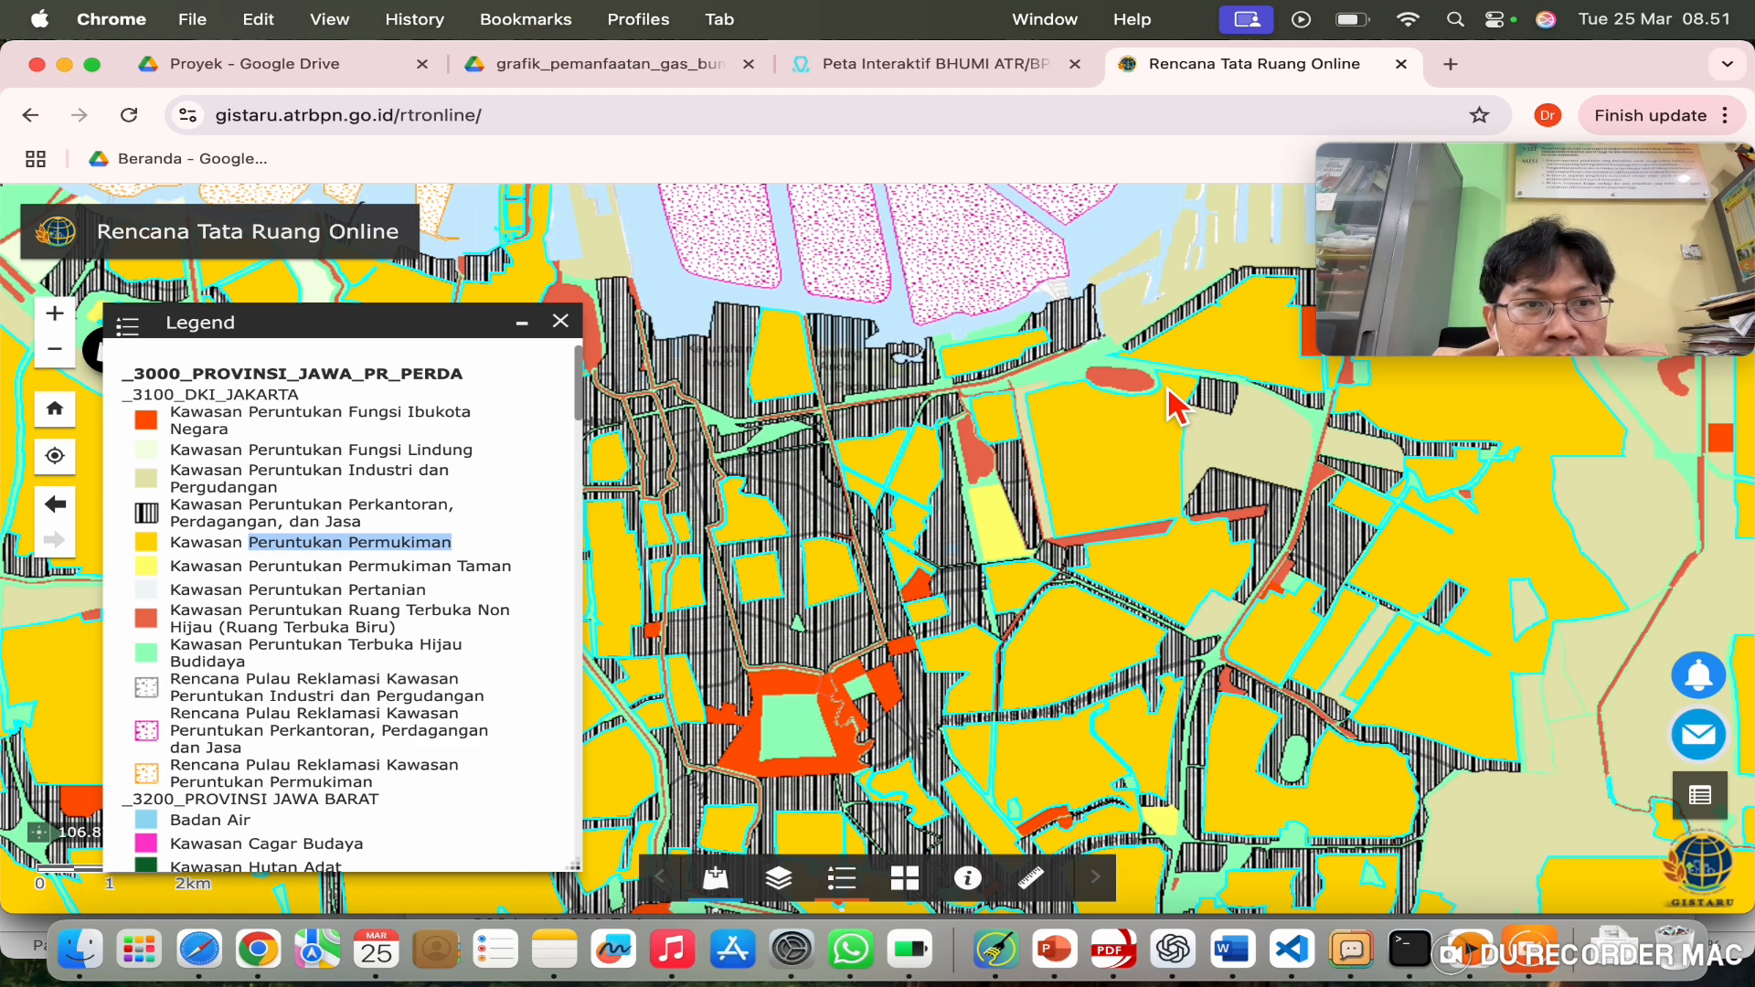
pyautogui.click(249, 512)
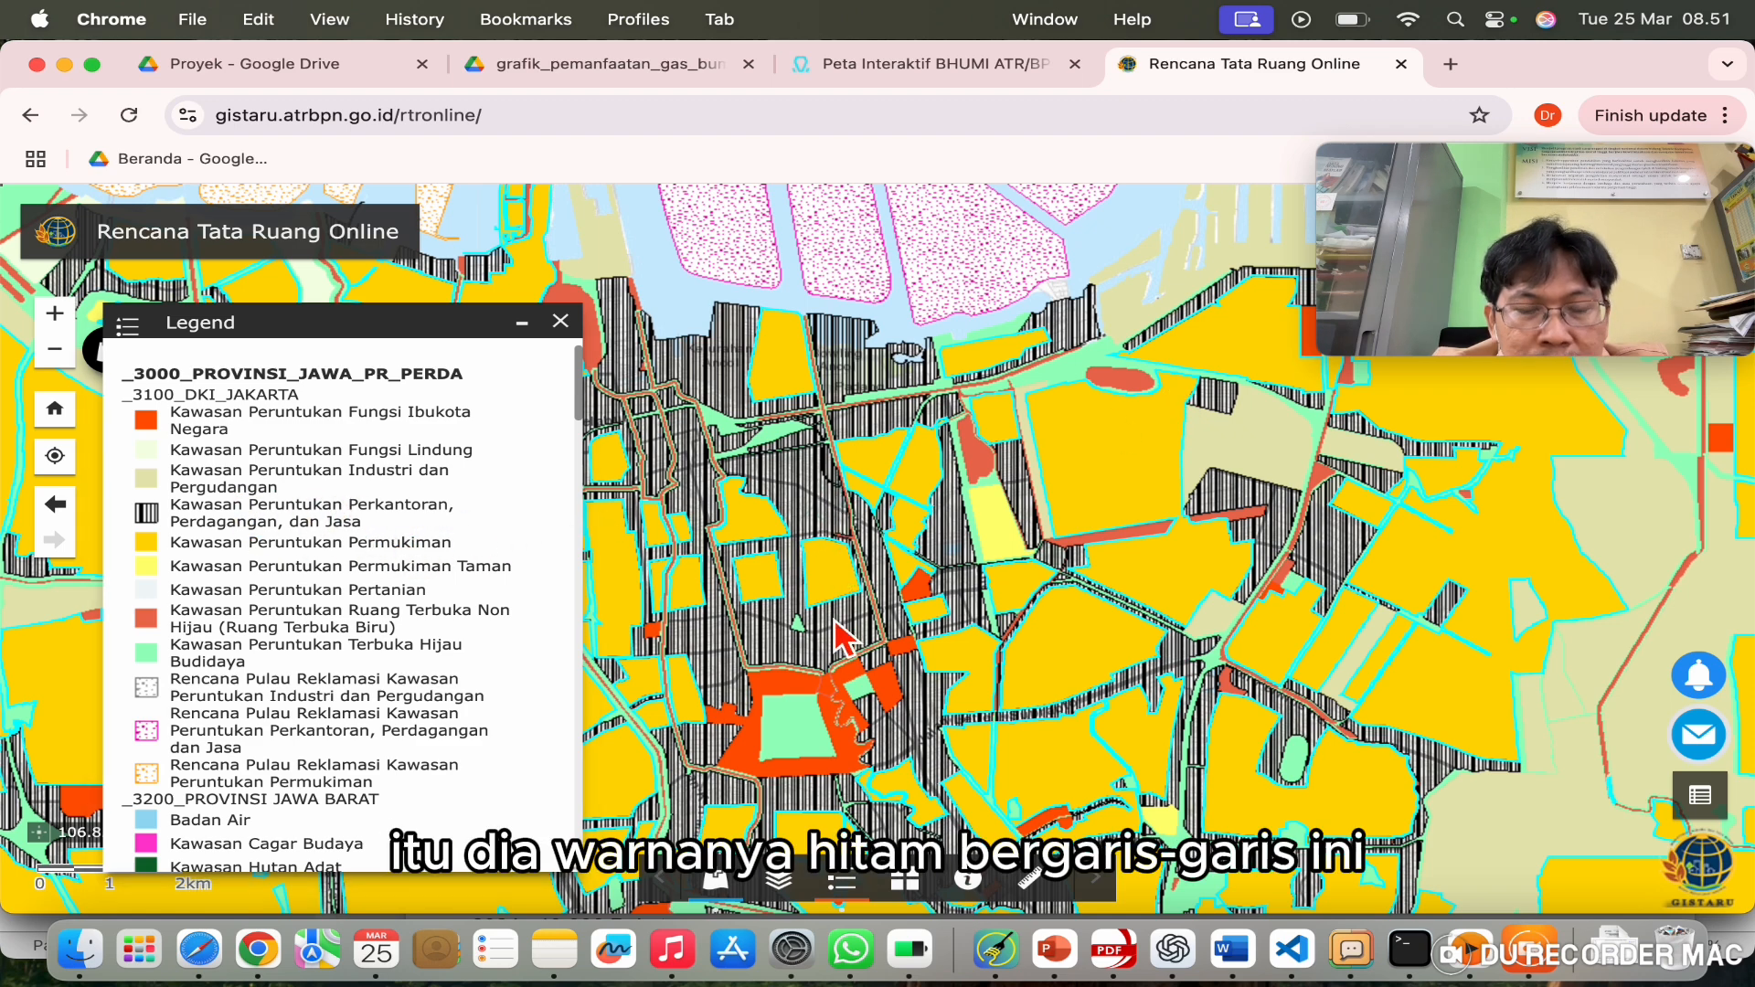
# Step: Pan and zoom the map into East Jakarta and scroll through the legend
pyautogui.moveTo(1077, 522); pyautogui.dragTo(1052, 483)
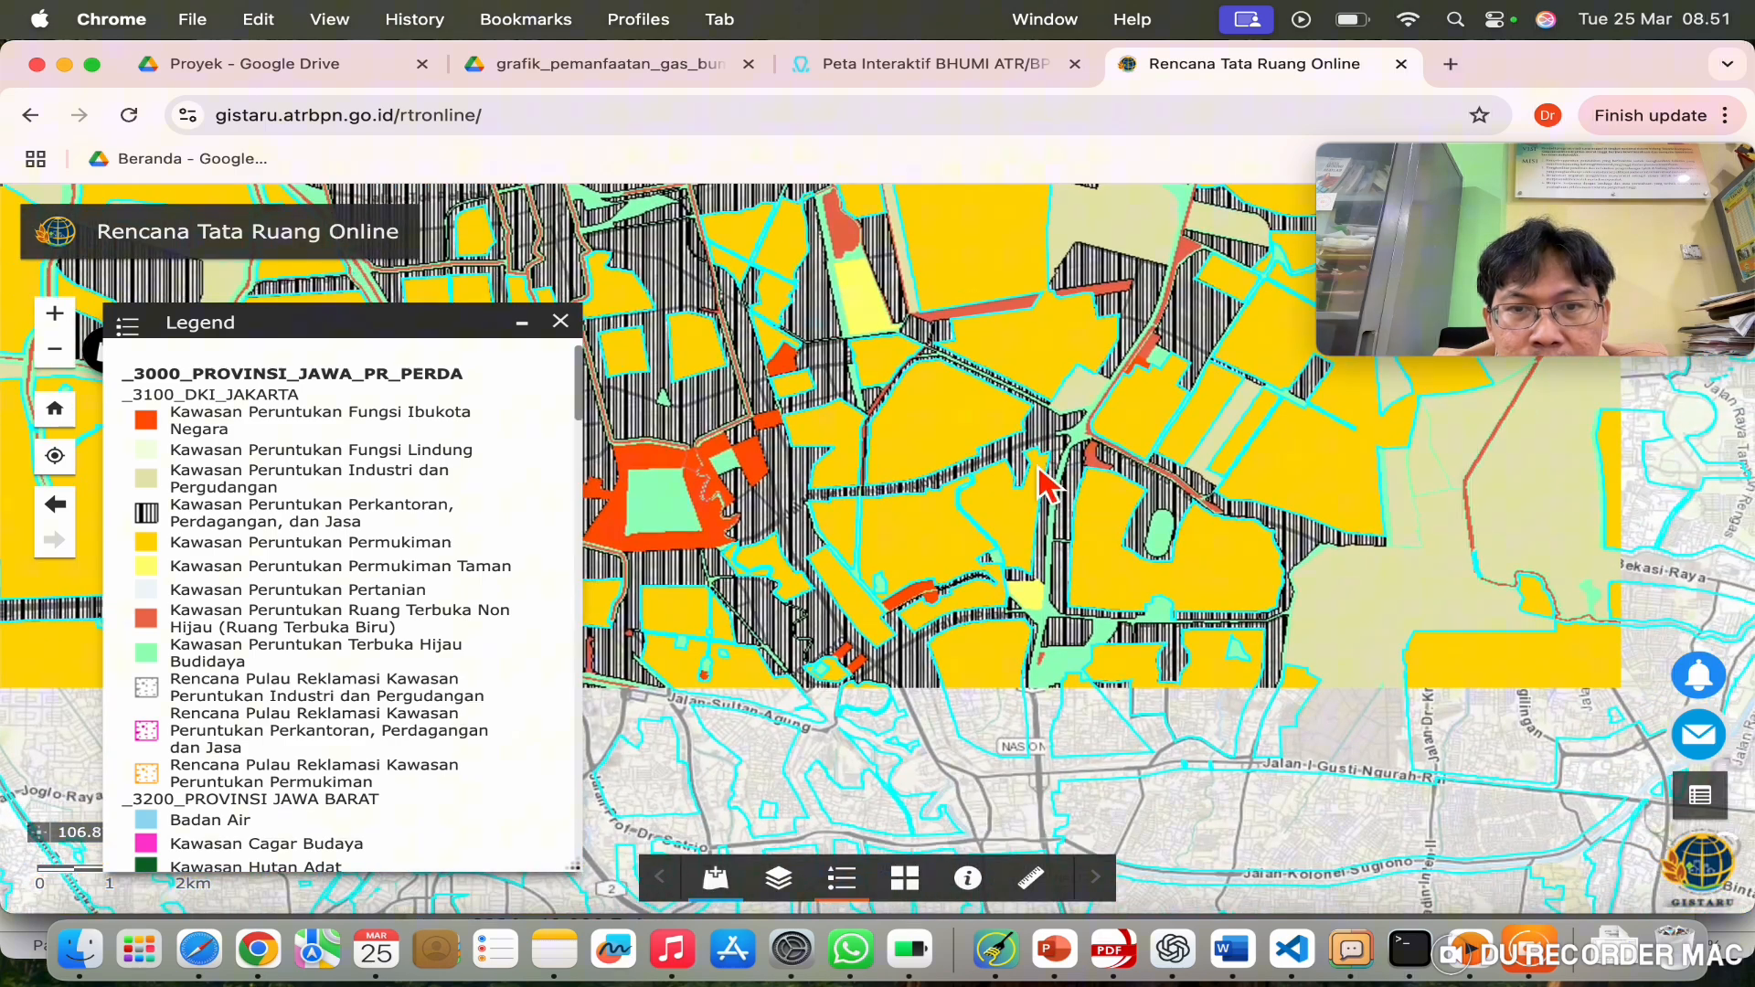
pyautogui.moveTo(974, 727); pyautogui.dragTo(1101, 506)
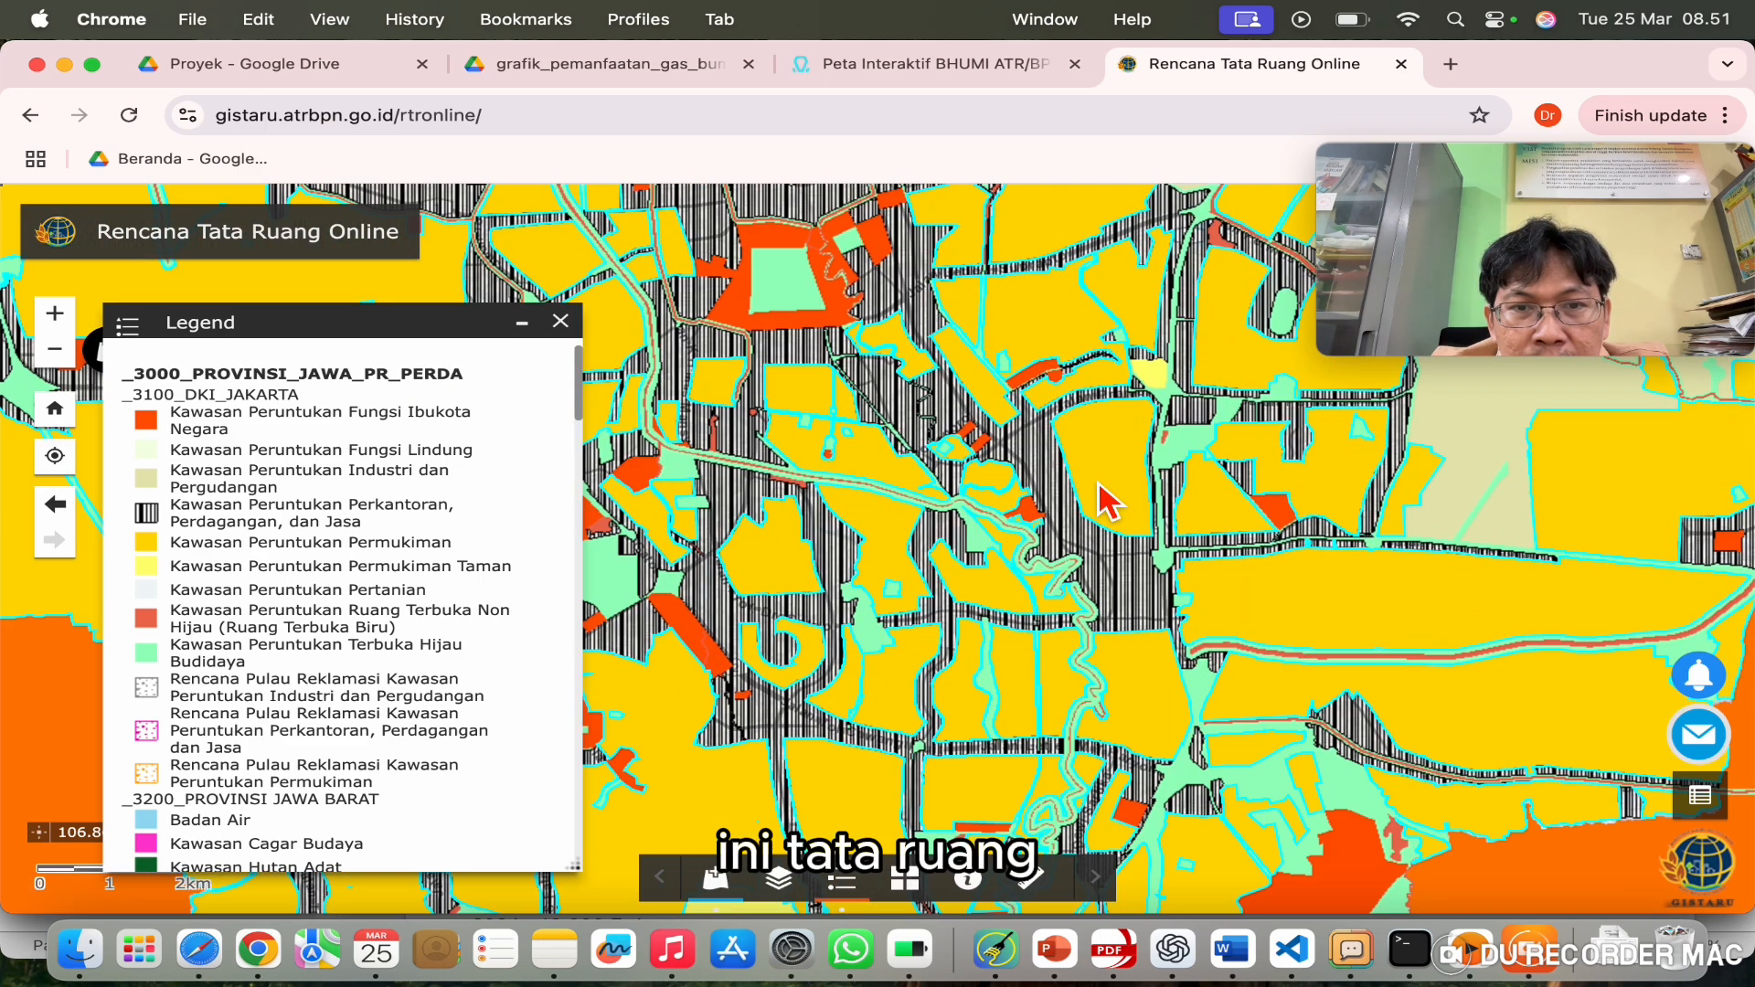
pyautogui.scroll(-3, 908, 469)
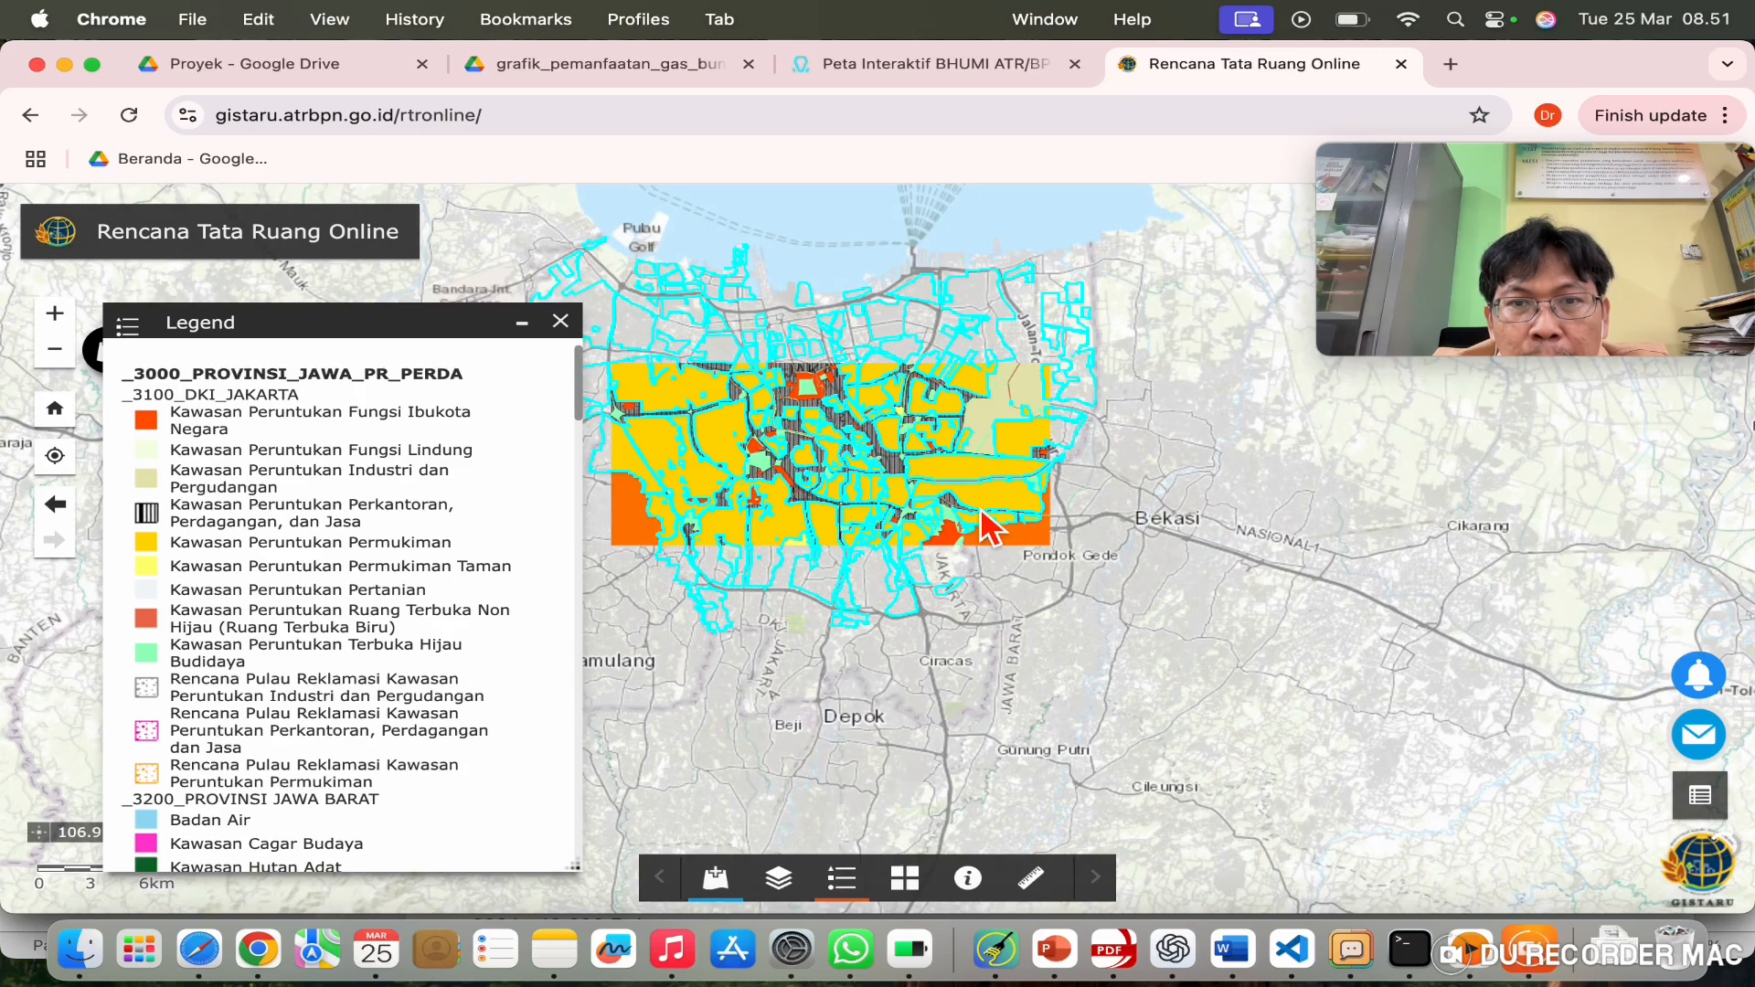
pyautogui.moveTo(917, 478); pyautogui.dragTo(935, 514)
pyautogui.scroll(3, 951, 528)
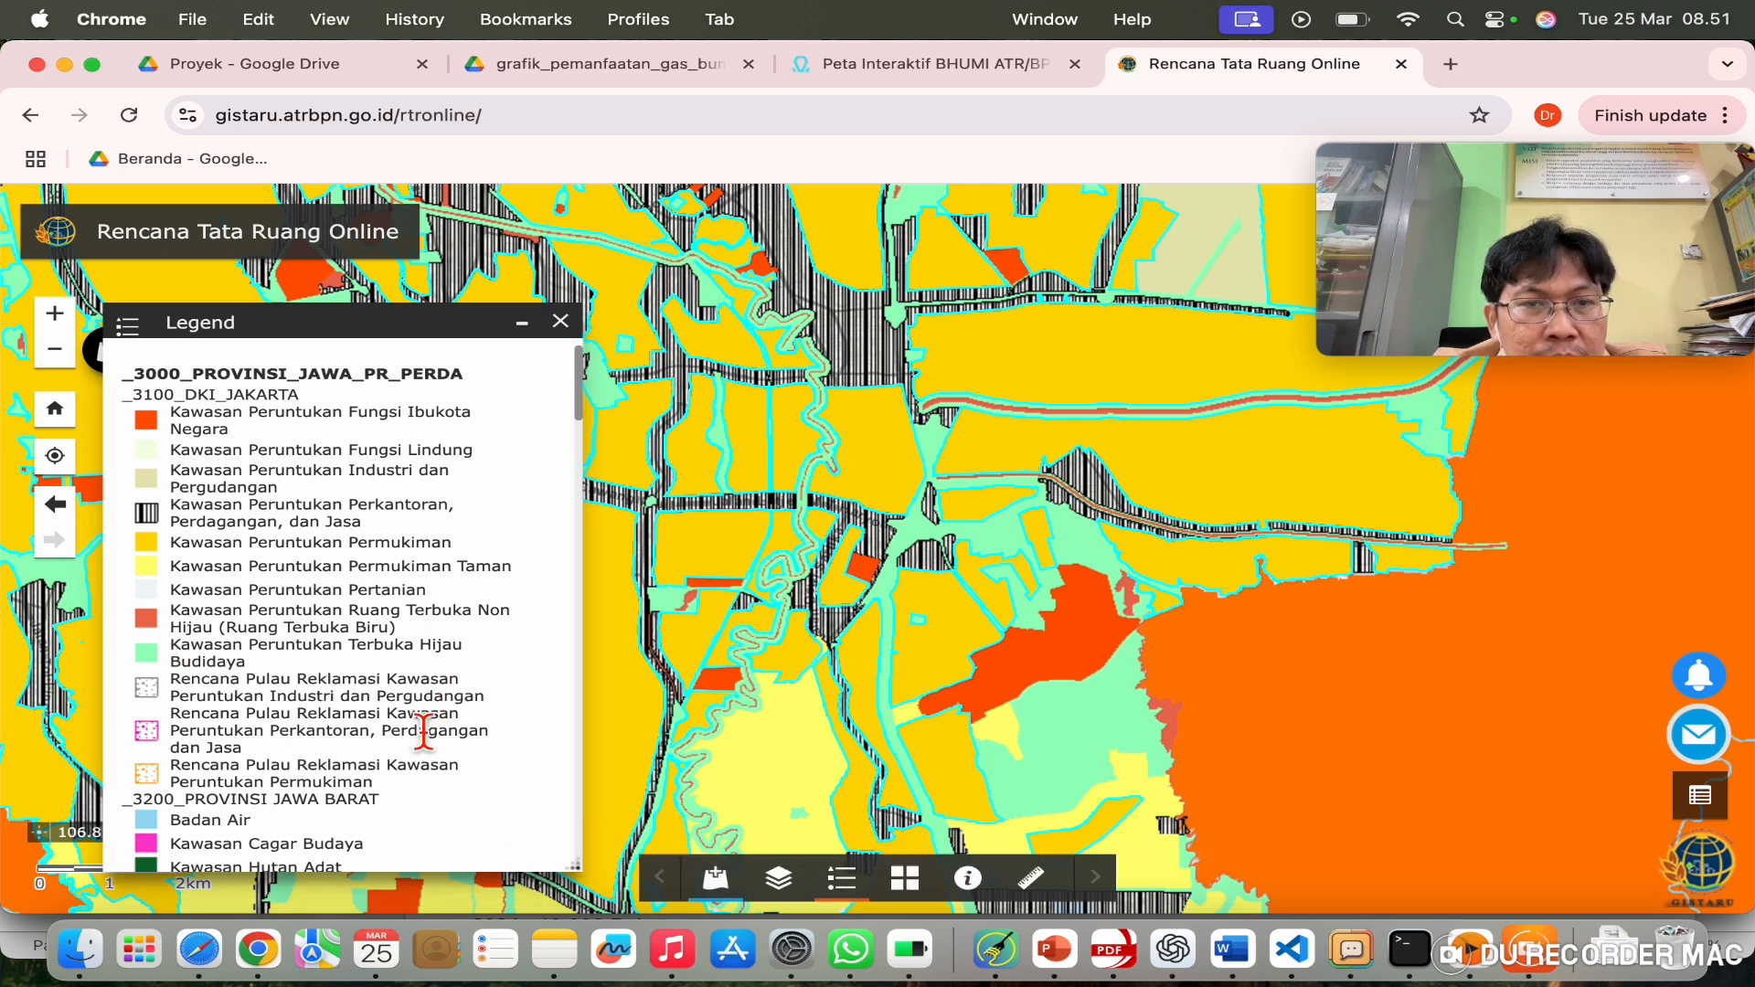
pyautogui.moveTo(439, 701); pyautogui.dragTo(431, 548)
pyautogui.scroll(-8, 416, 562)
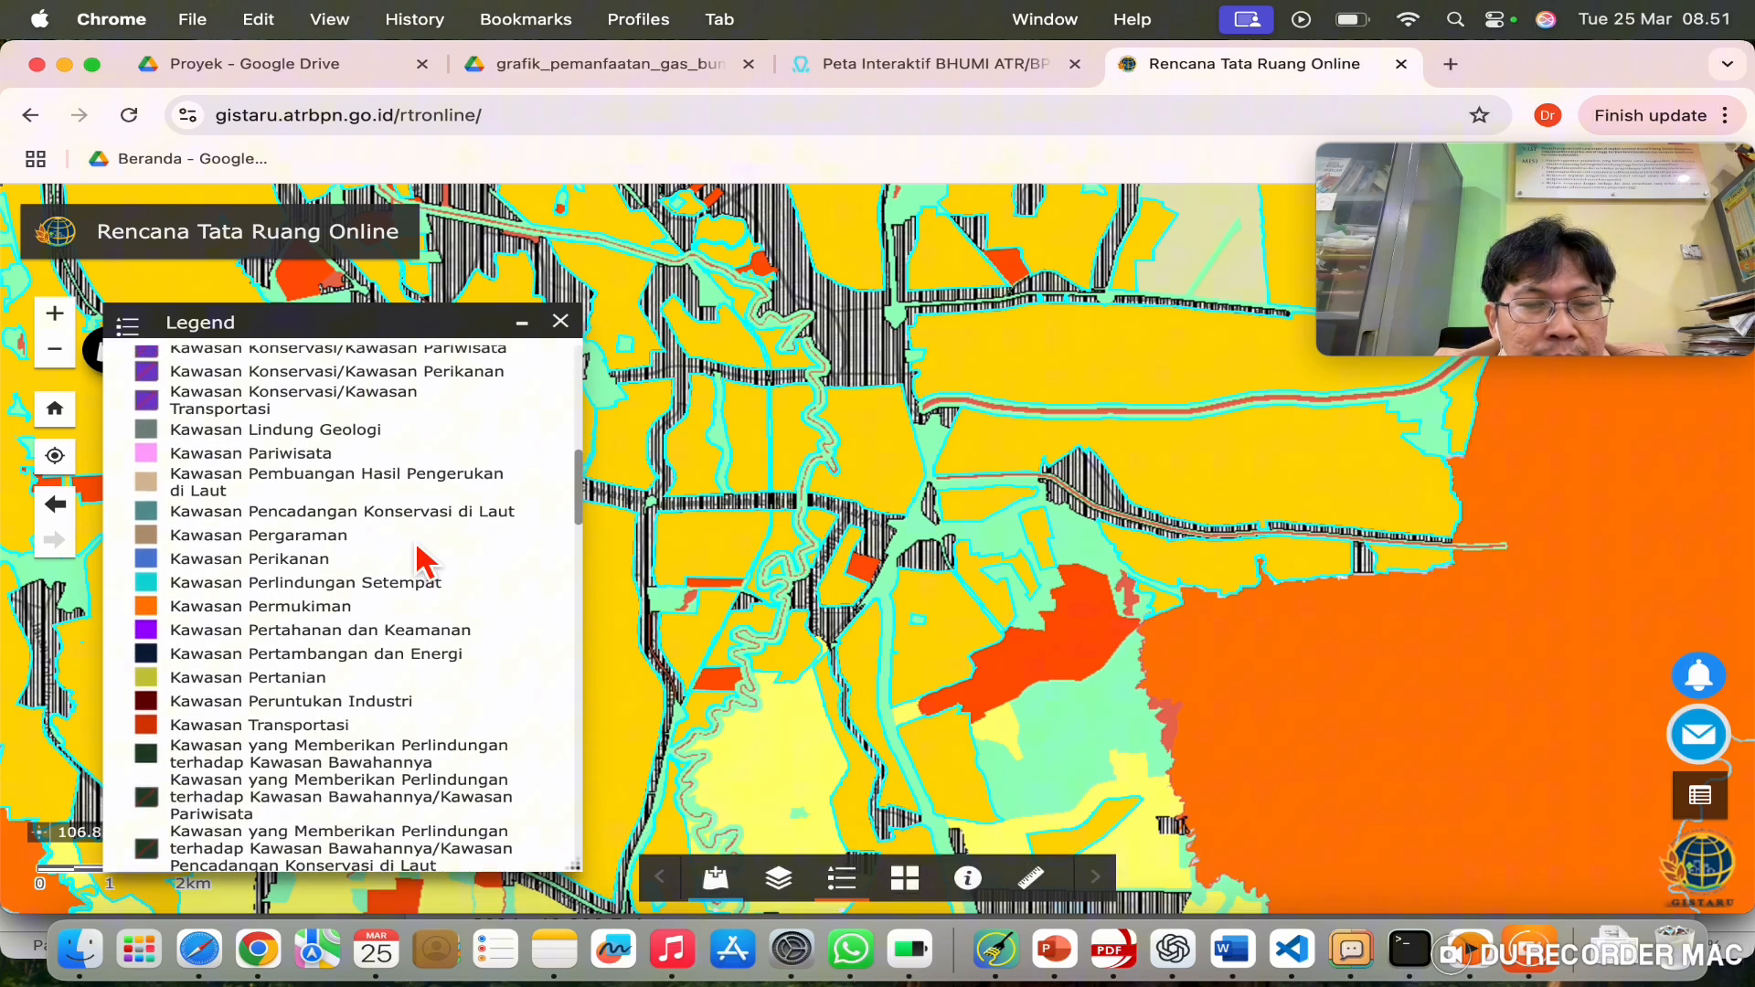
pyautogui.scroll(5, 420, 554)
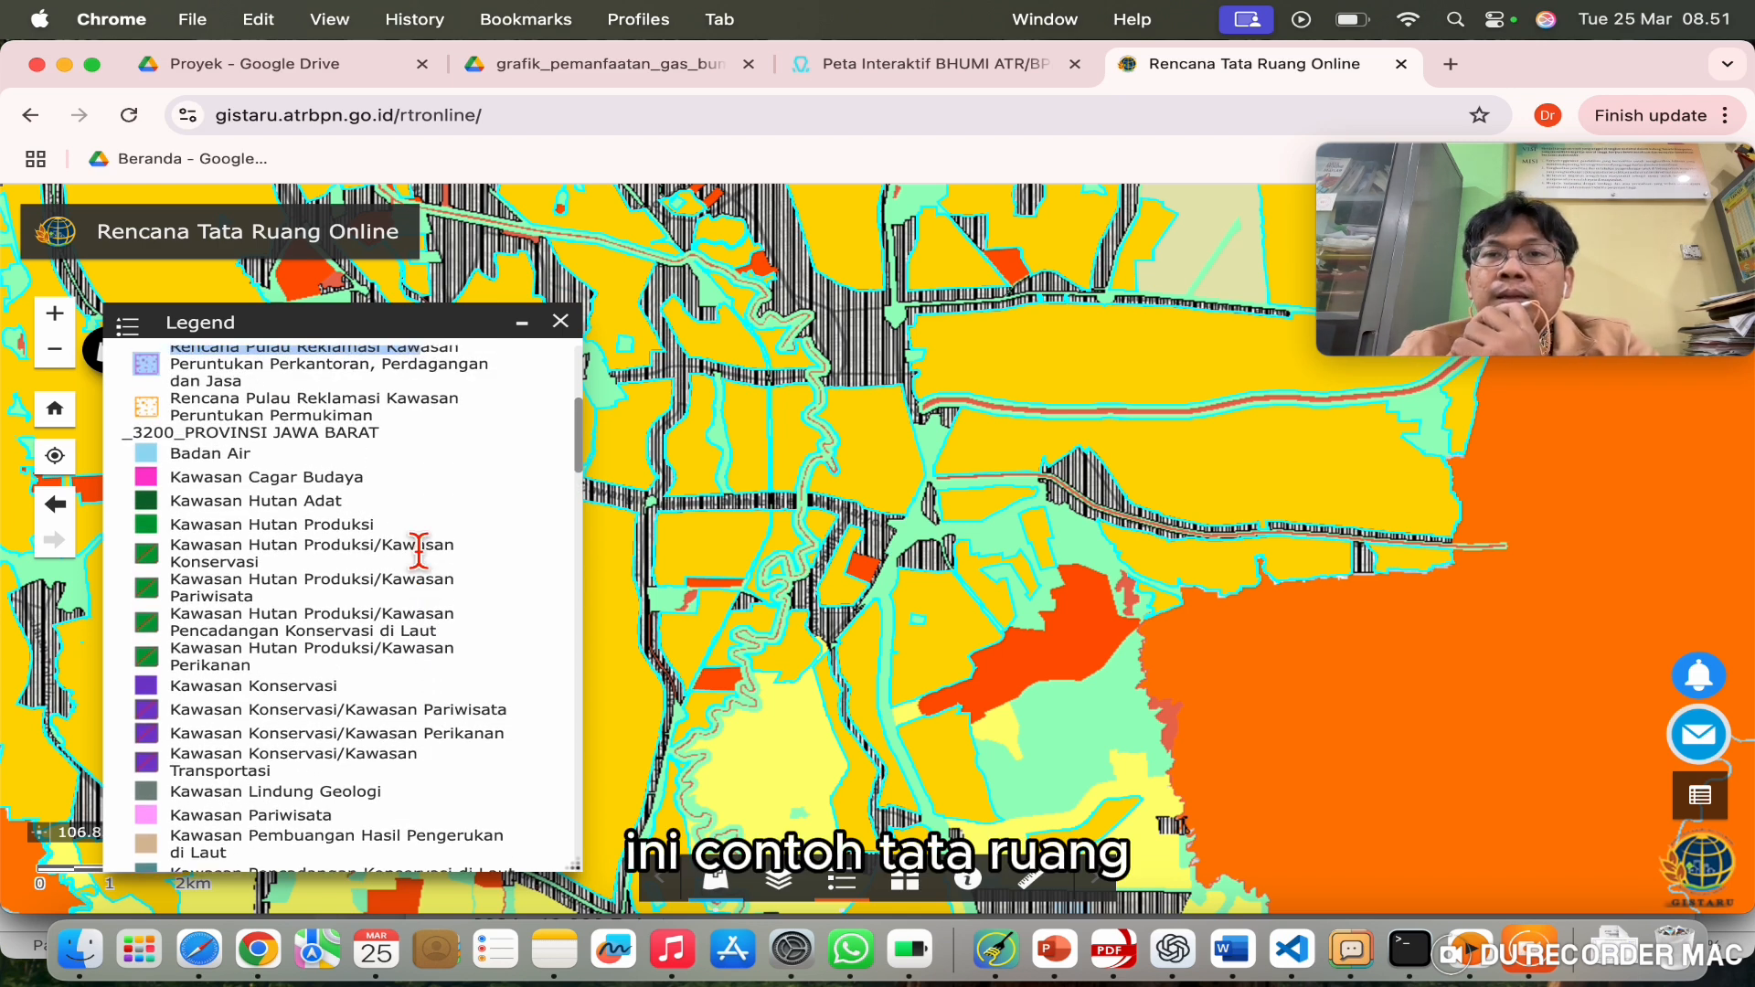
# Step: Search Google for 'tanah air go id' in a new tab
pyautogui.click(1452, 64)
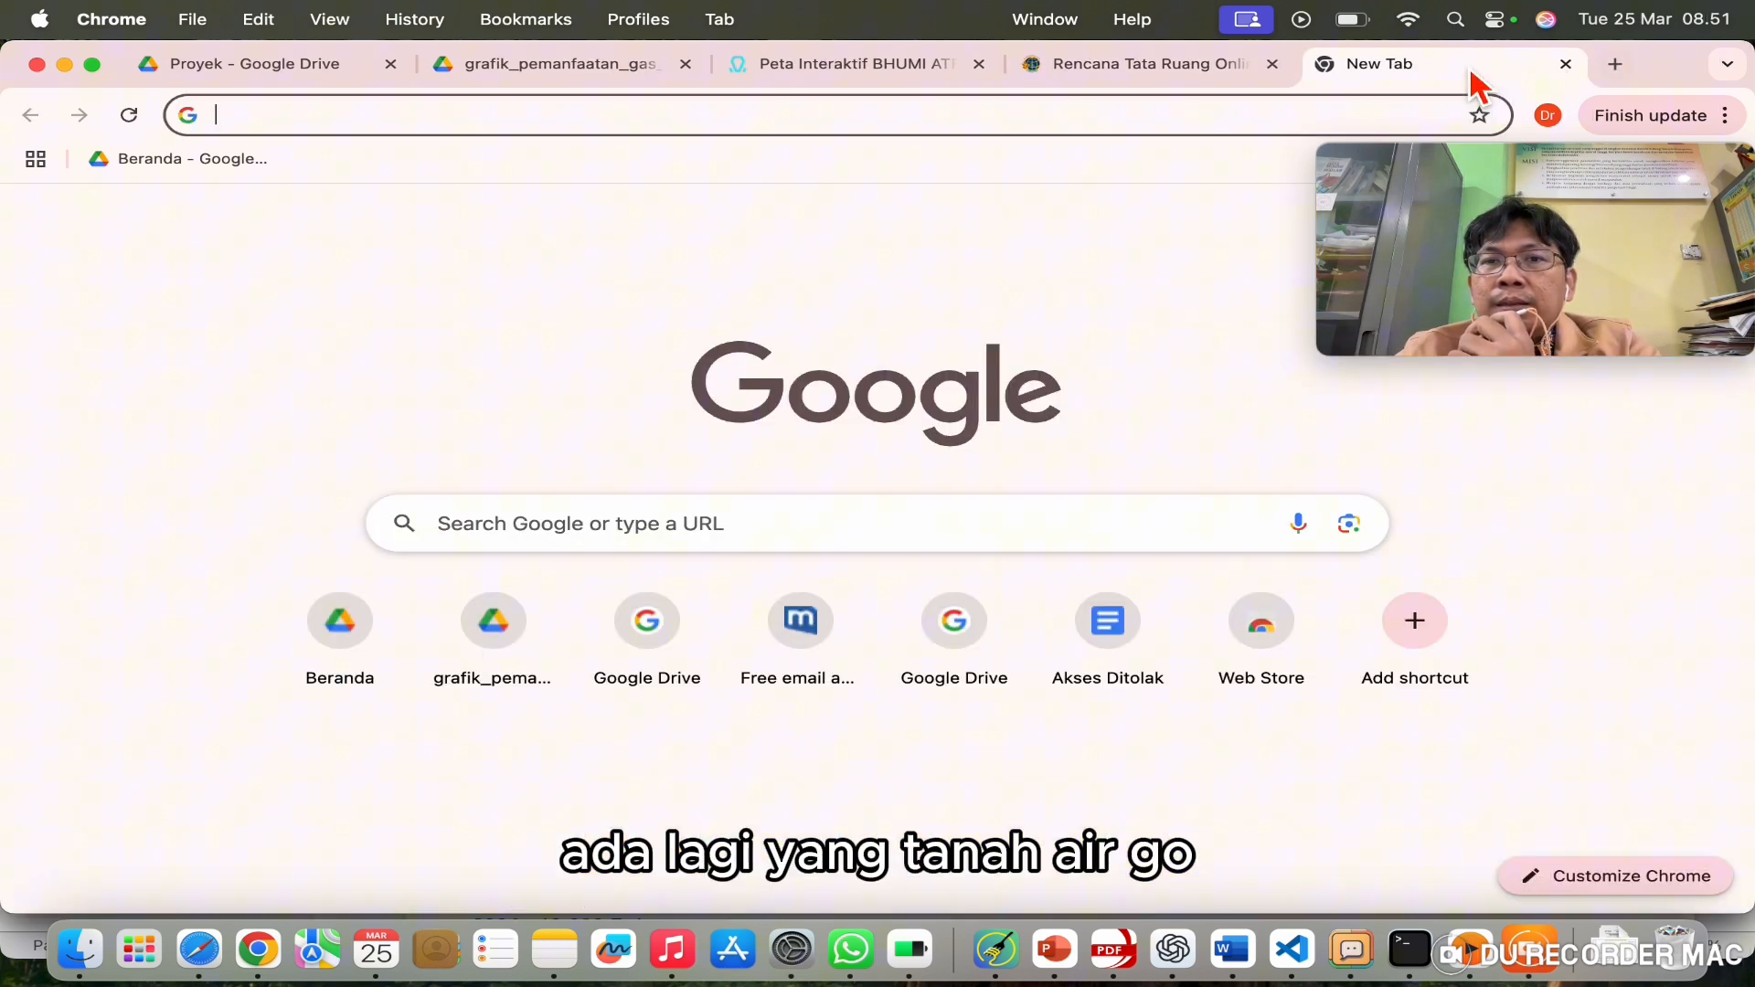
pyautogui.click(1285, 115)
pyautogui.write('ta')
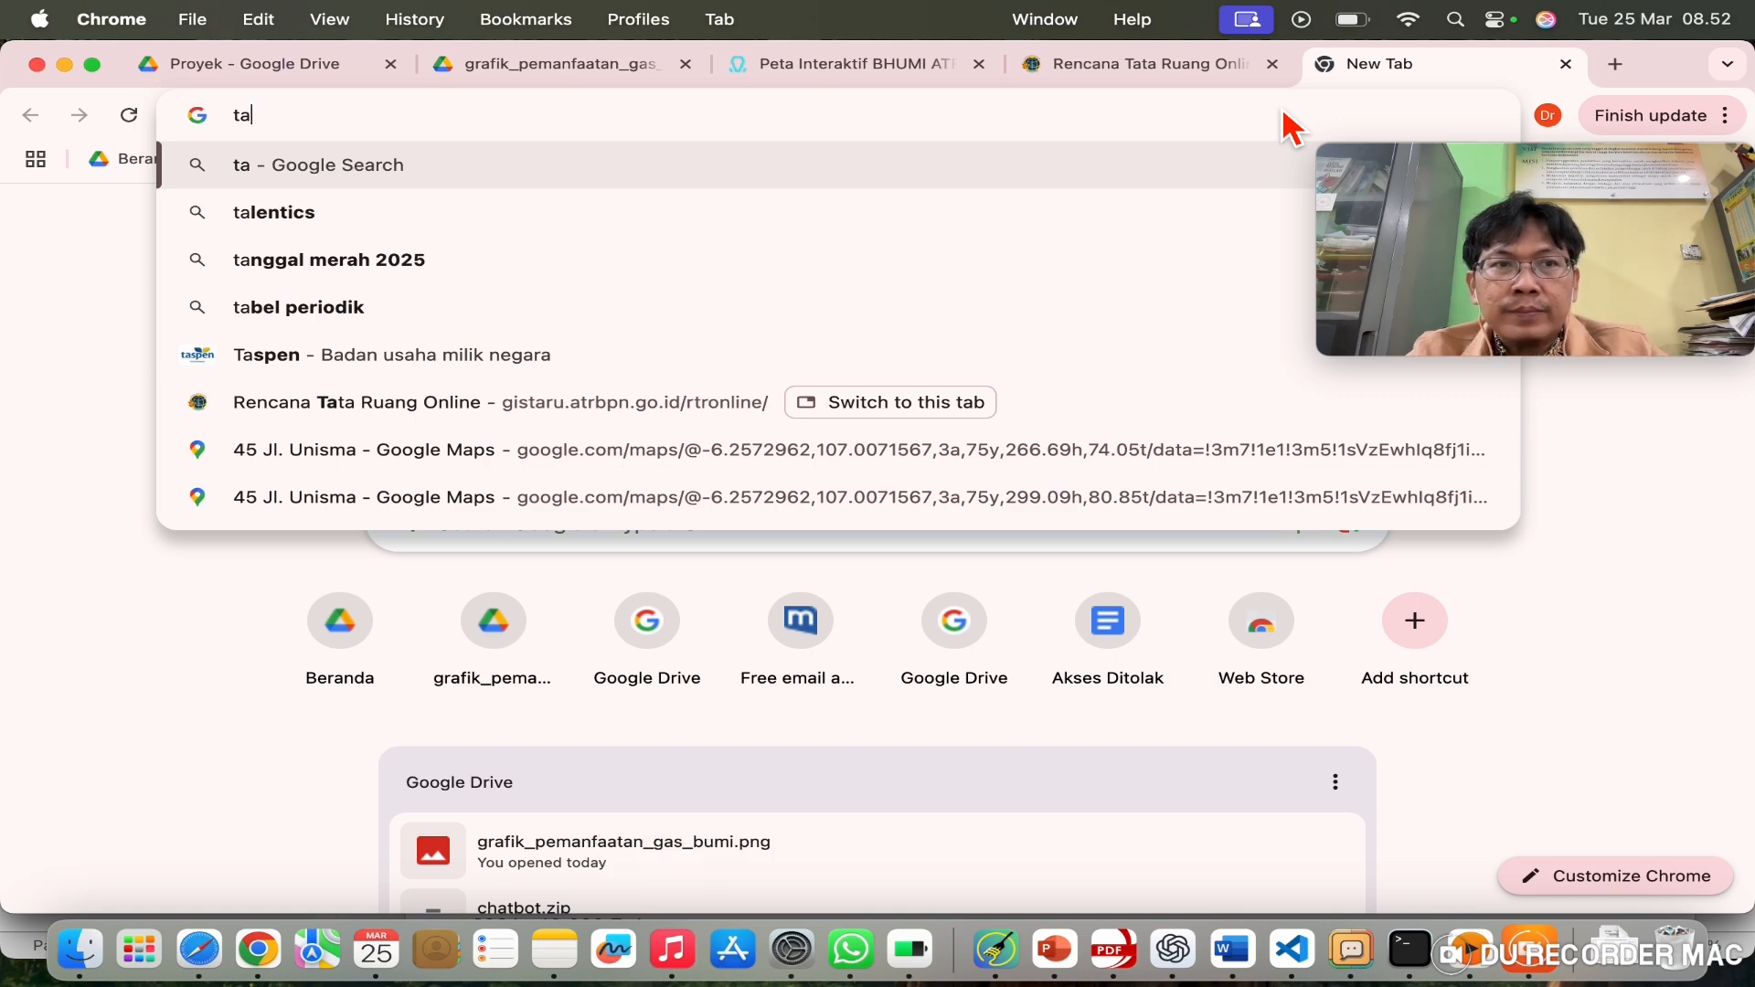
pyautogui.write('na')
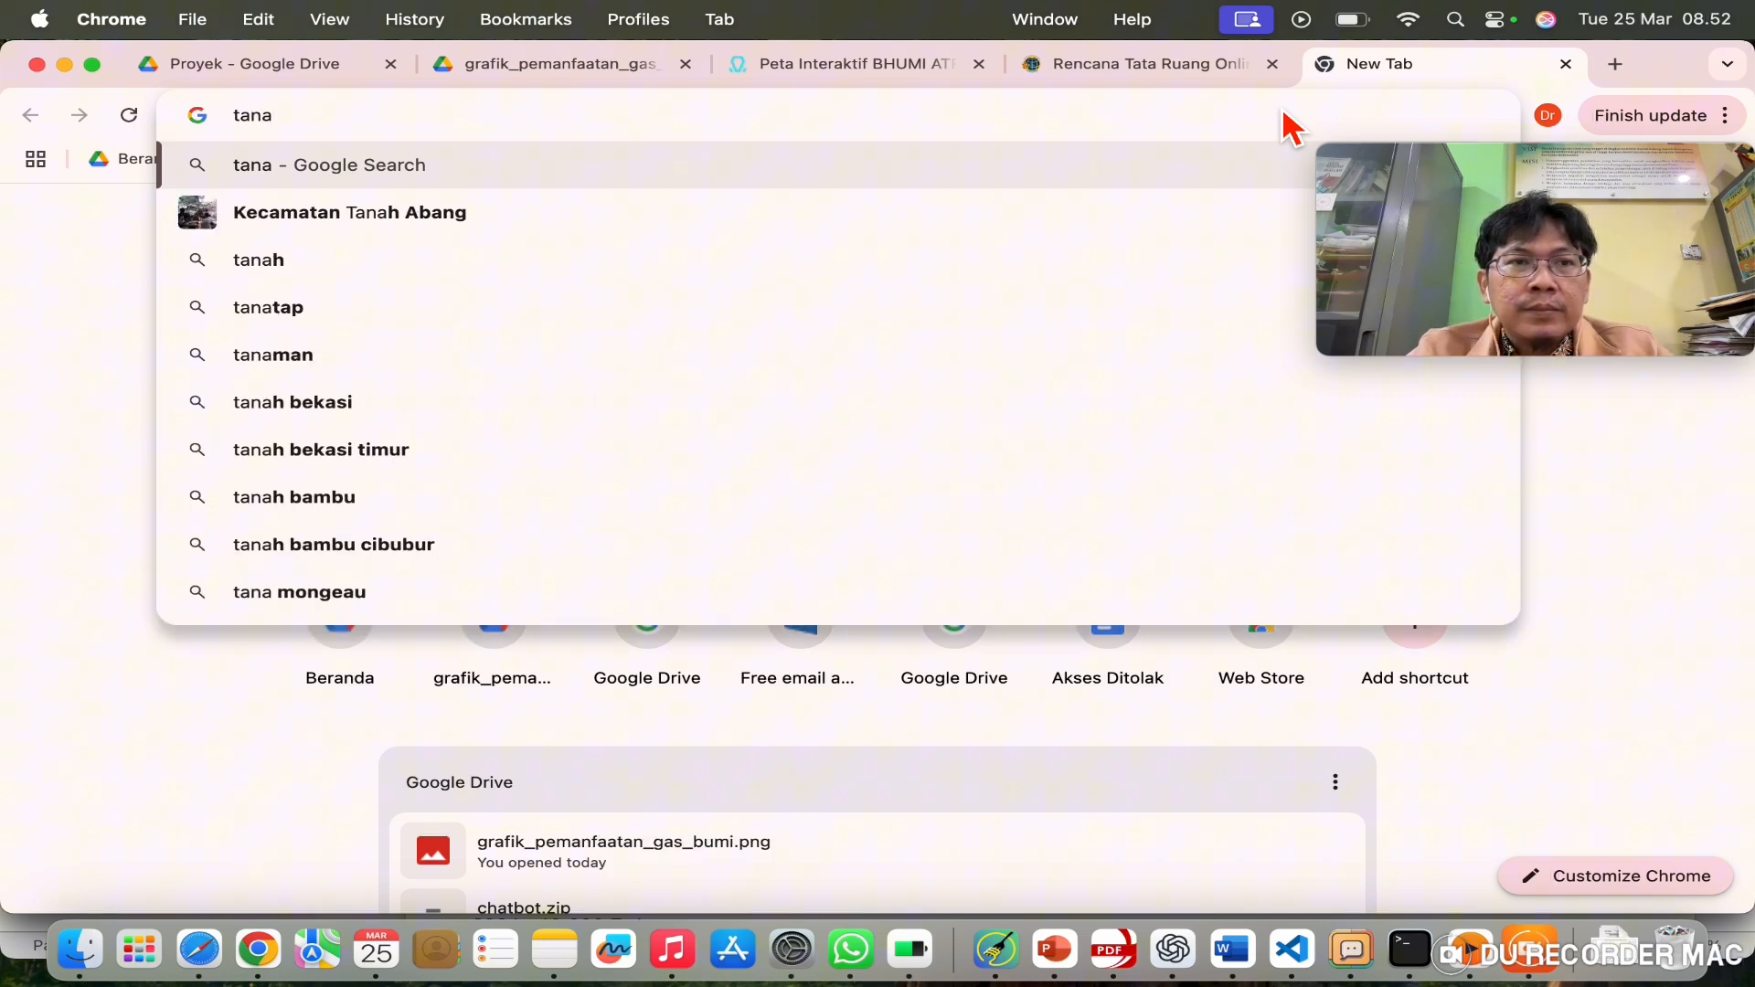
pyautogui.write('h air go id')
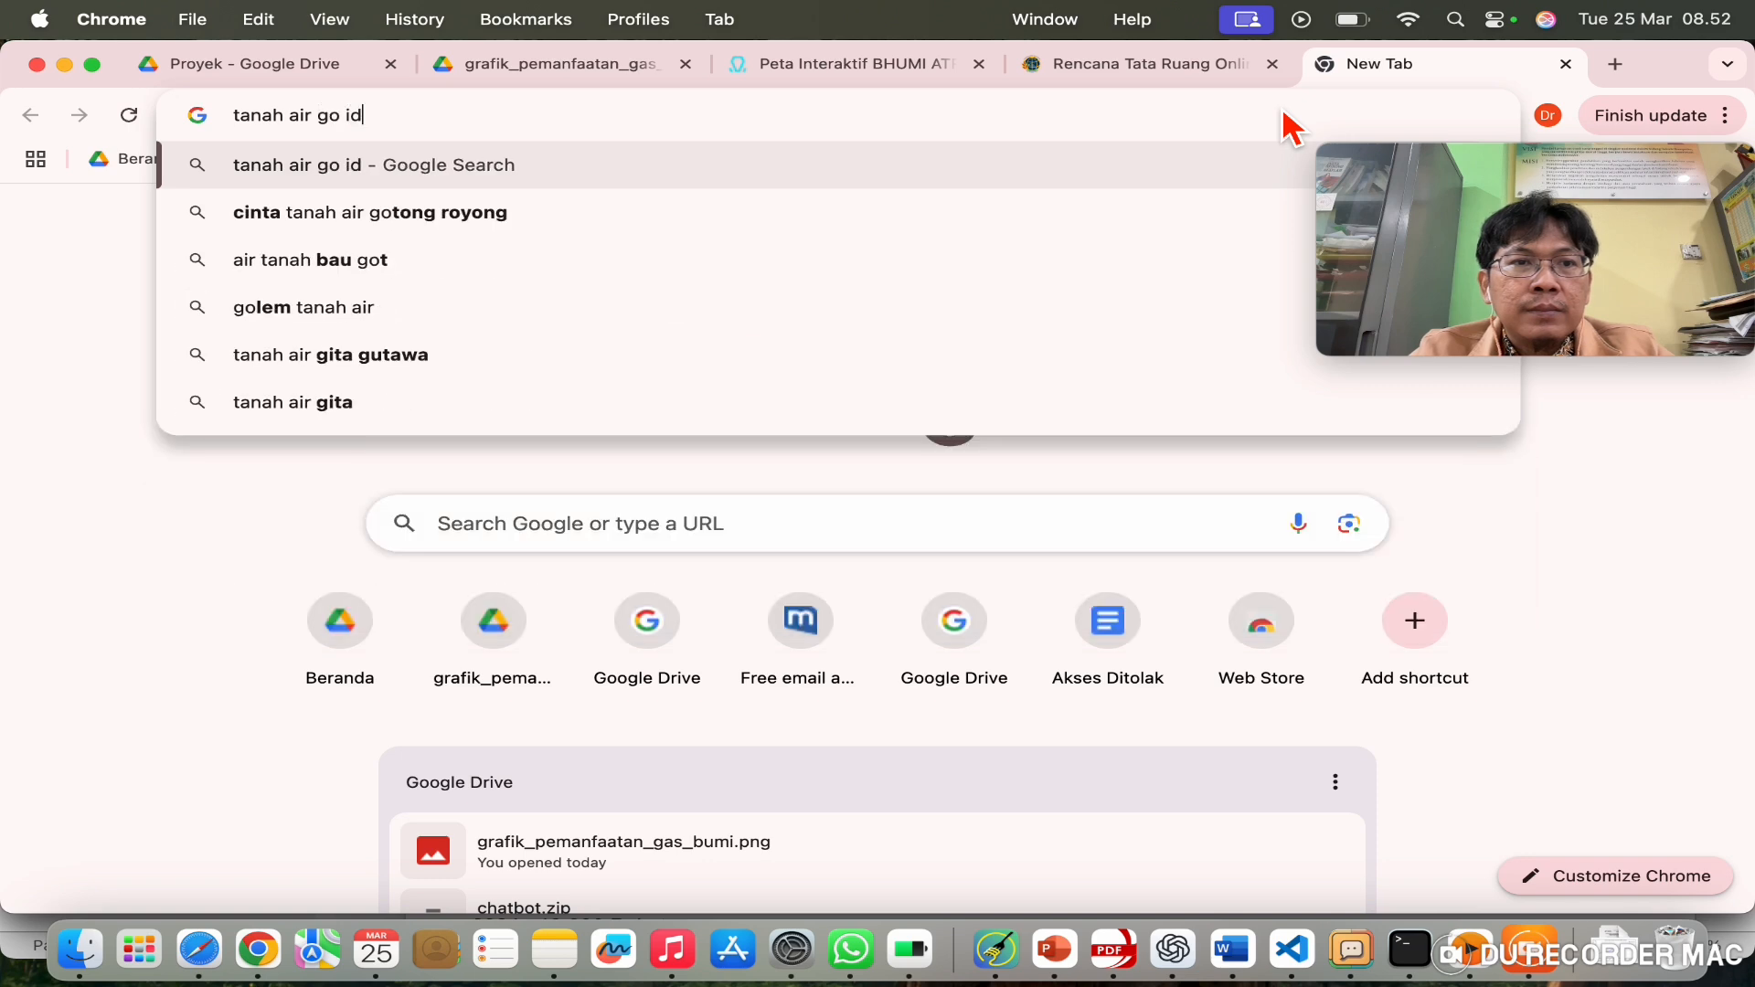
pyautogui.press('Return')
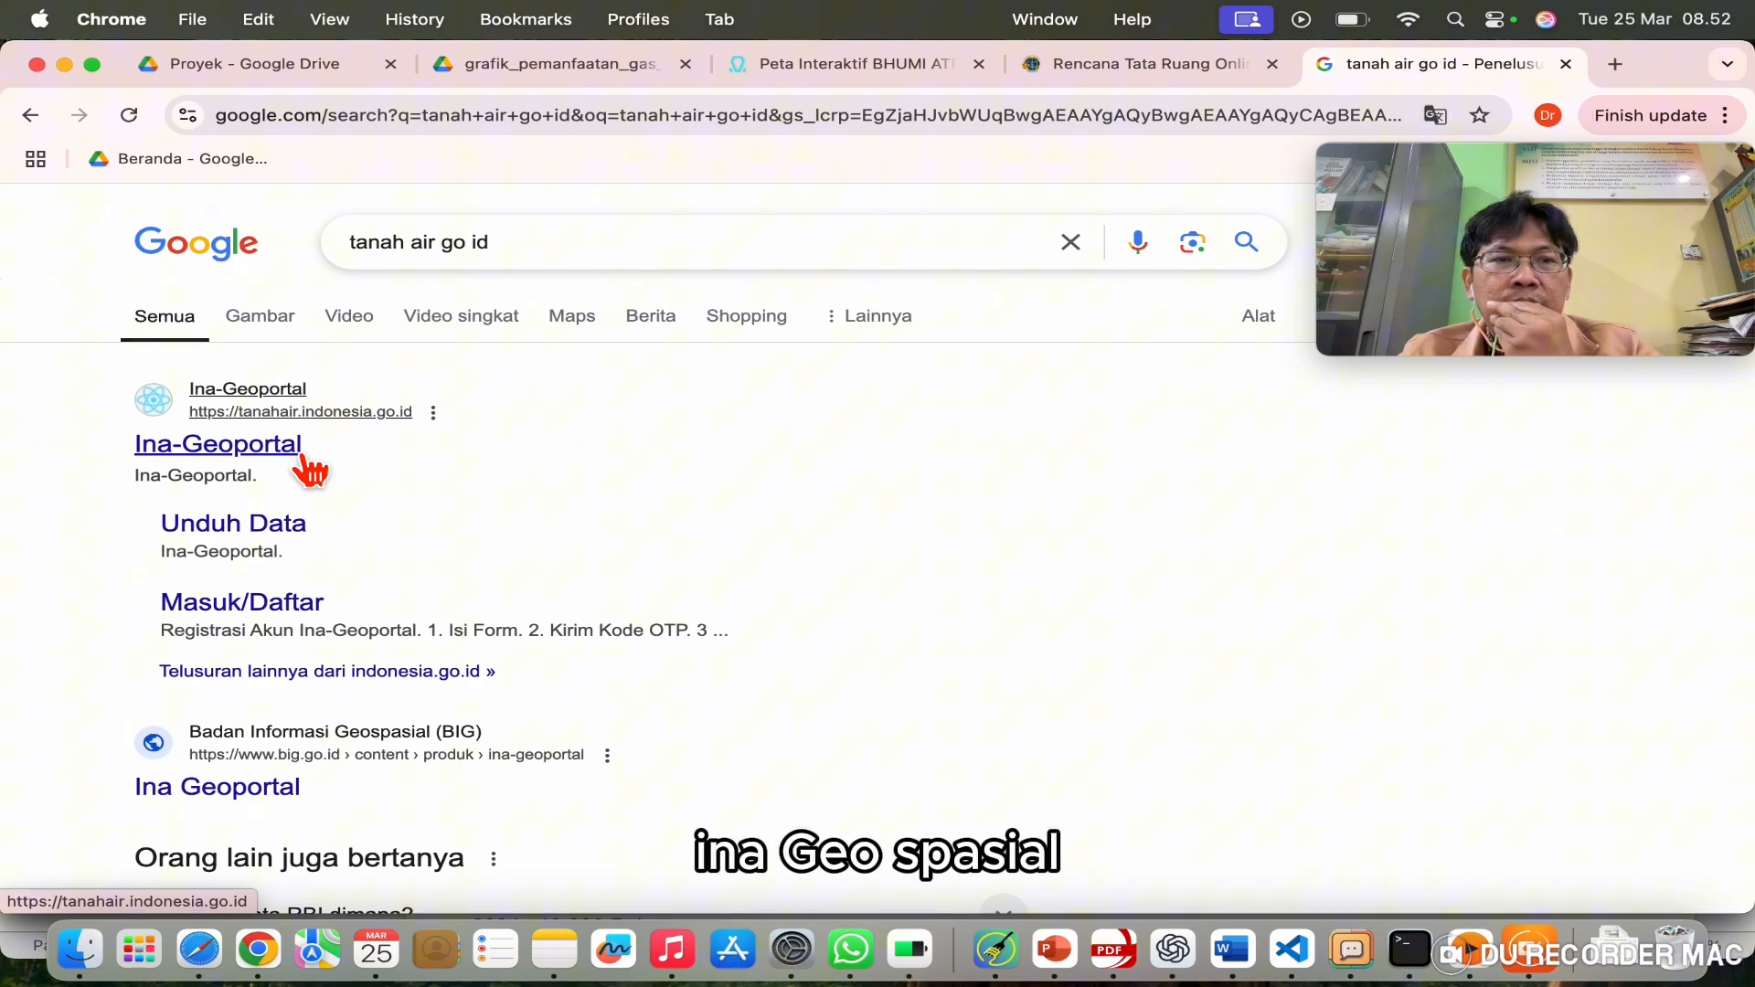
# Step: Open the Ina-Geoportal site from the search results
pyautogui.click(304, 460)
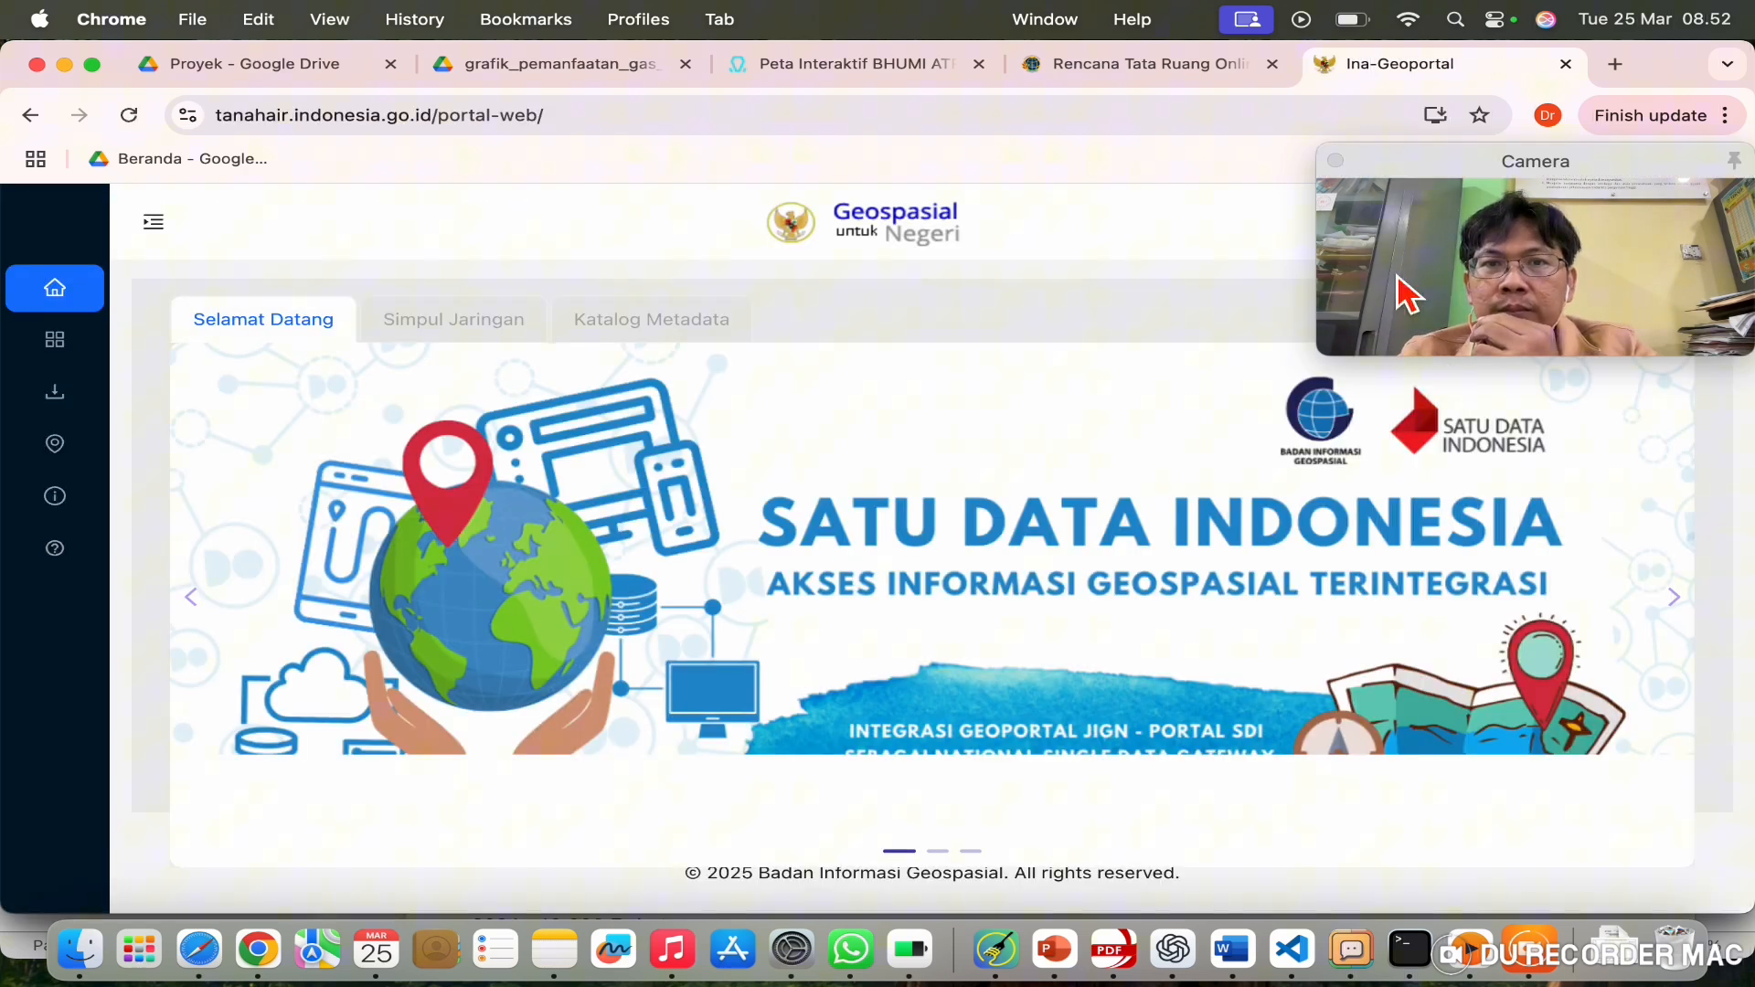
pyautogui.moveTo(1490, 163); pyautogui.dragTo(1489, 640)
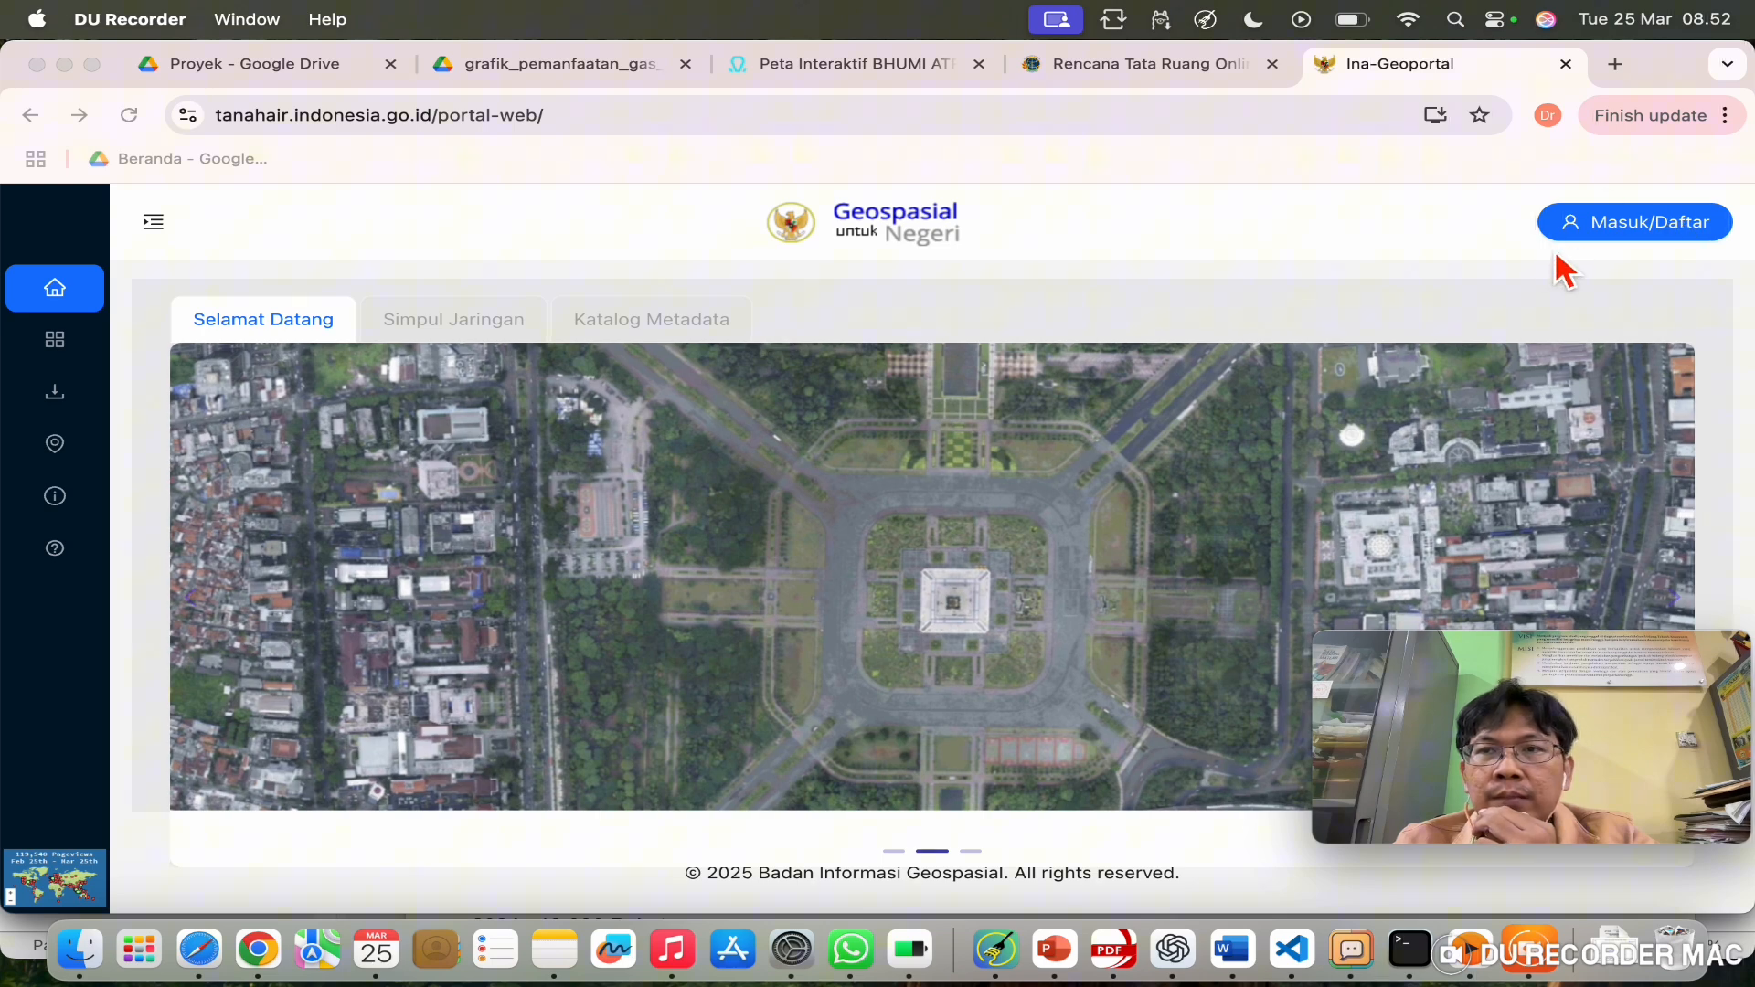
pyautogui.click(1644, 228)
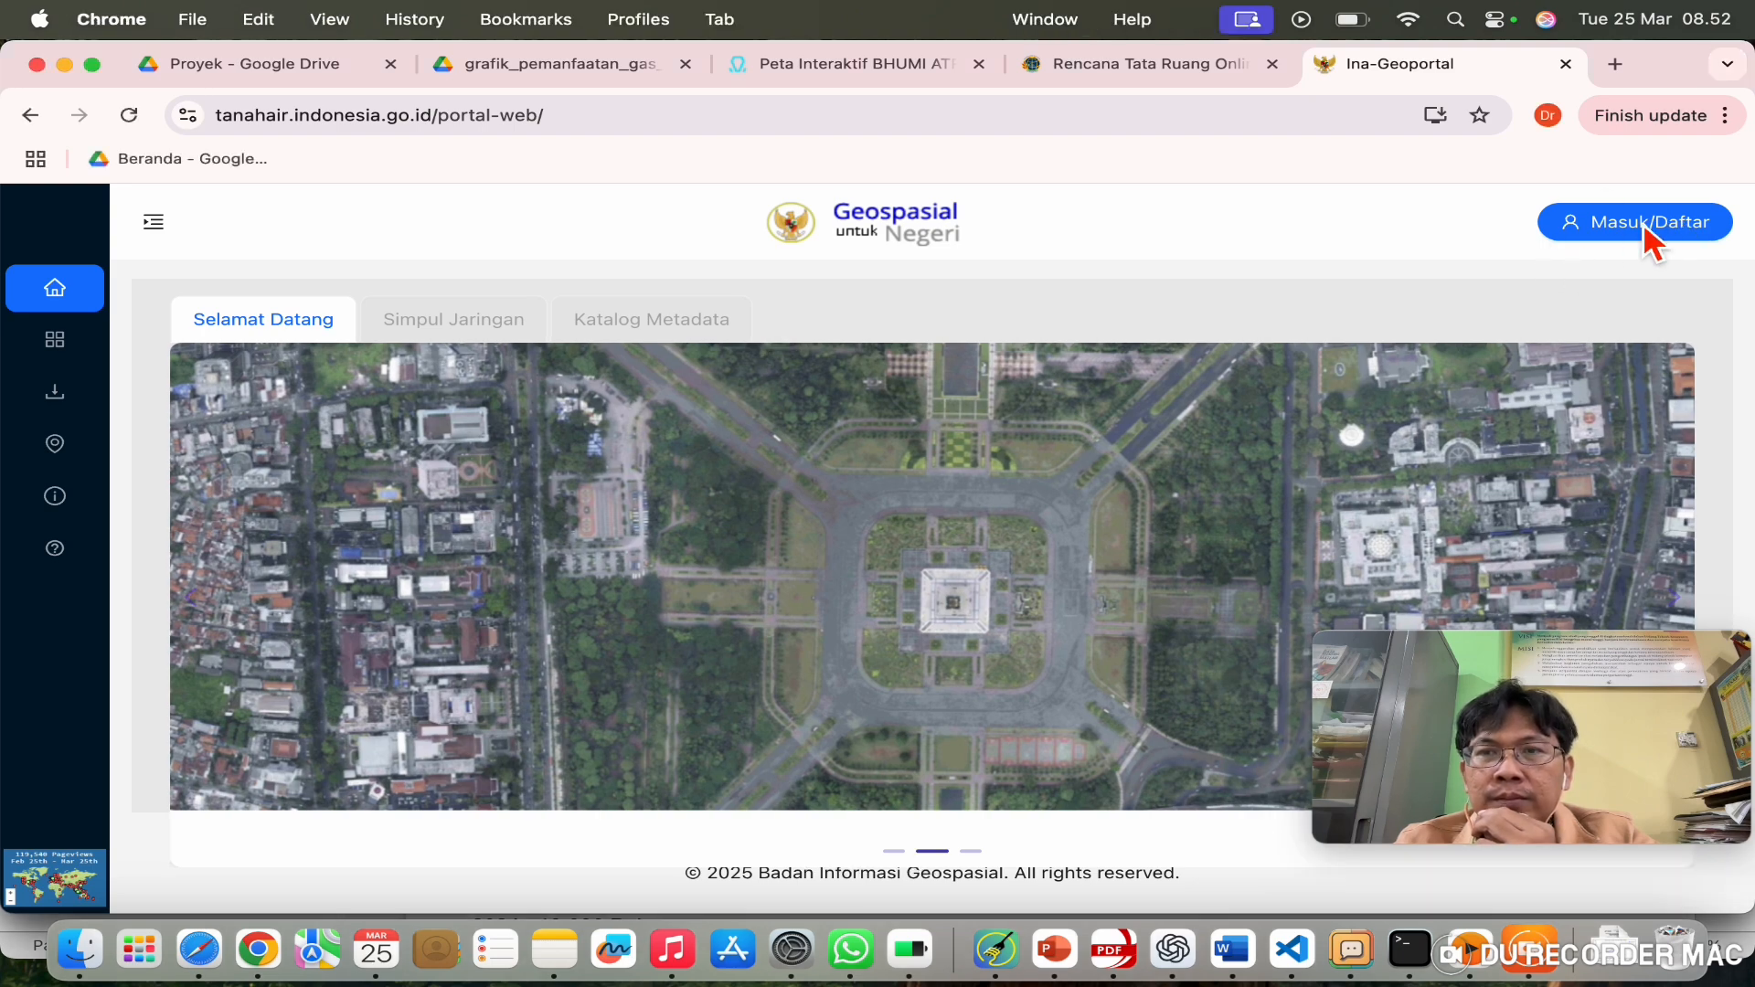
pyautogui.scroll(-1, 1121, 586)
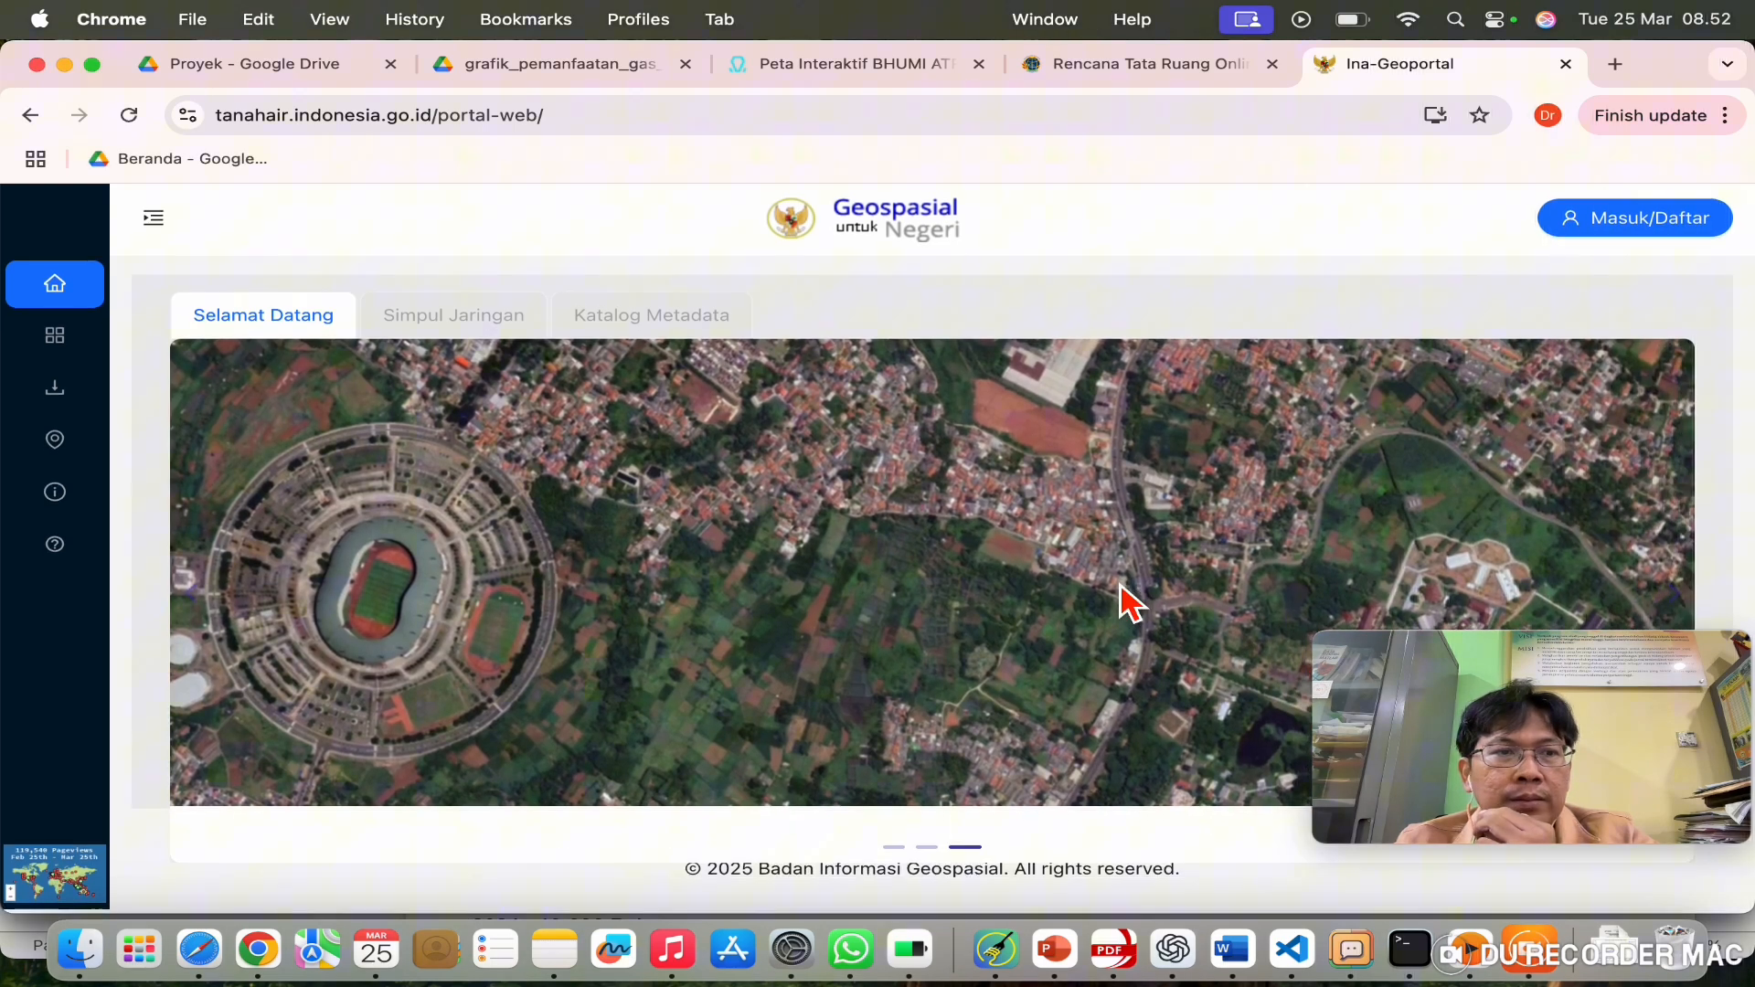
# Step: Go to Unduh Data and request the RBI per Wilayah download
pyautogui.click(57, 393)
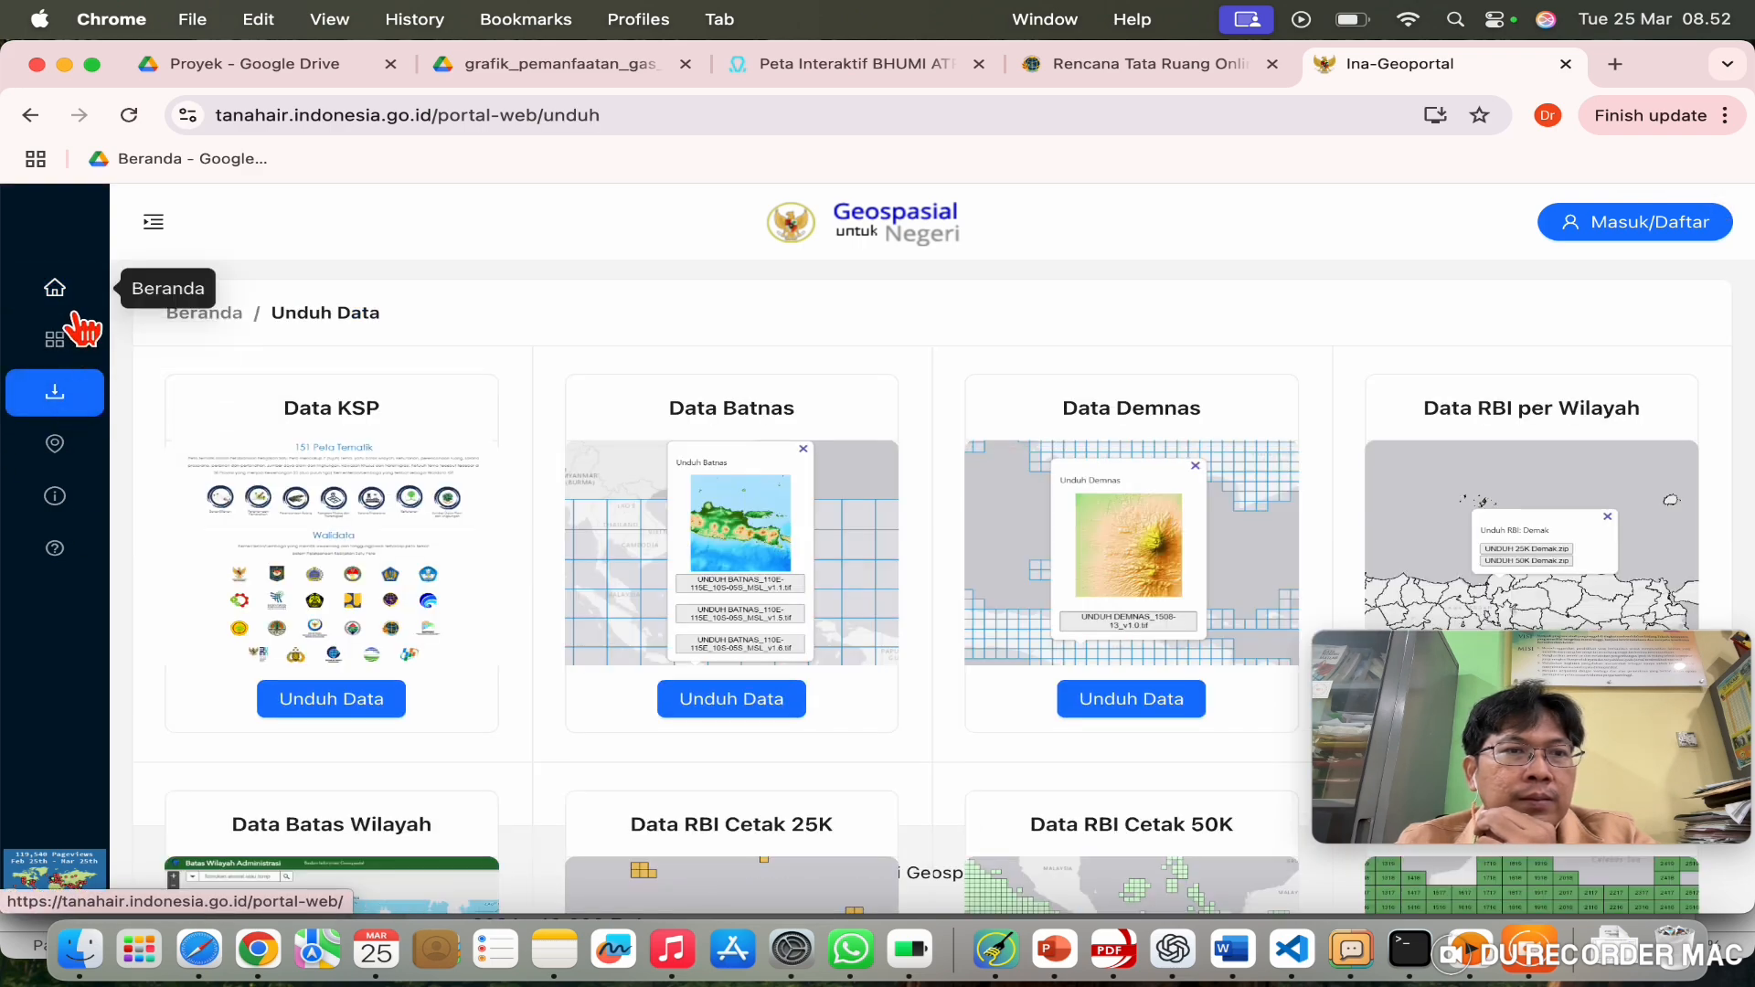
pyautogui.scroll(-3, 513, 595)
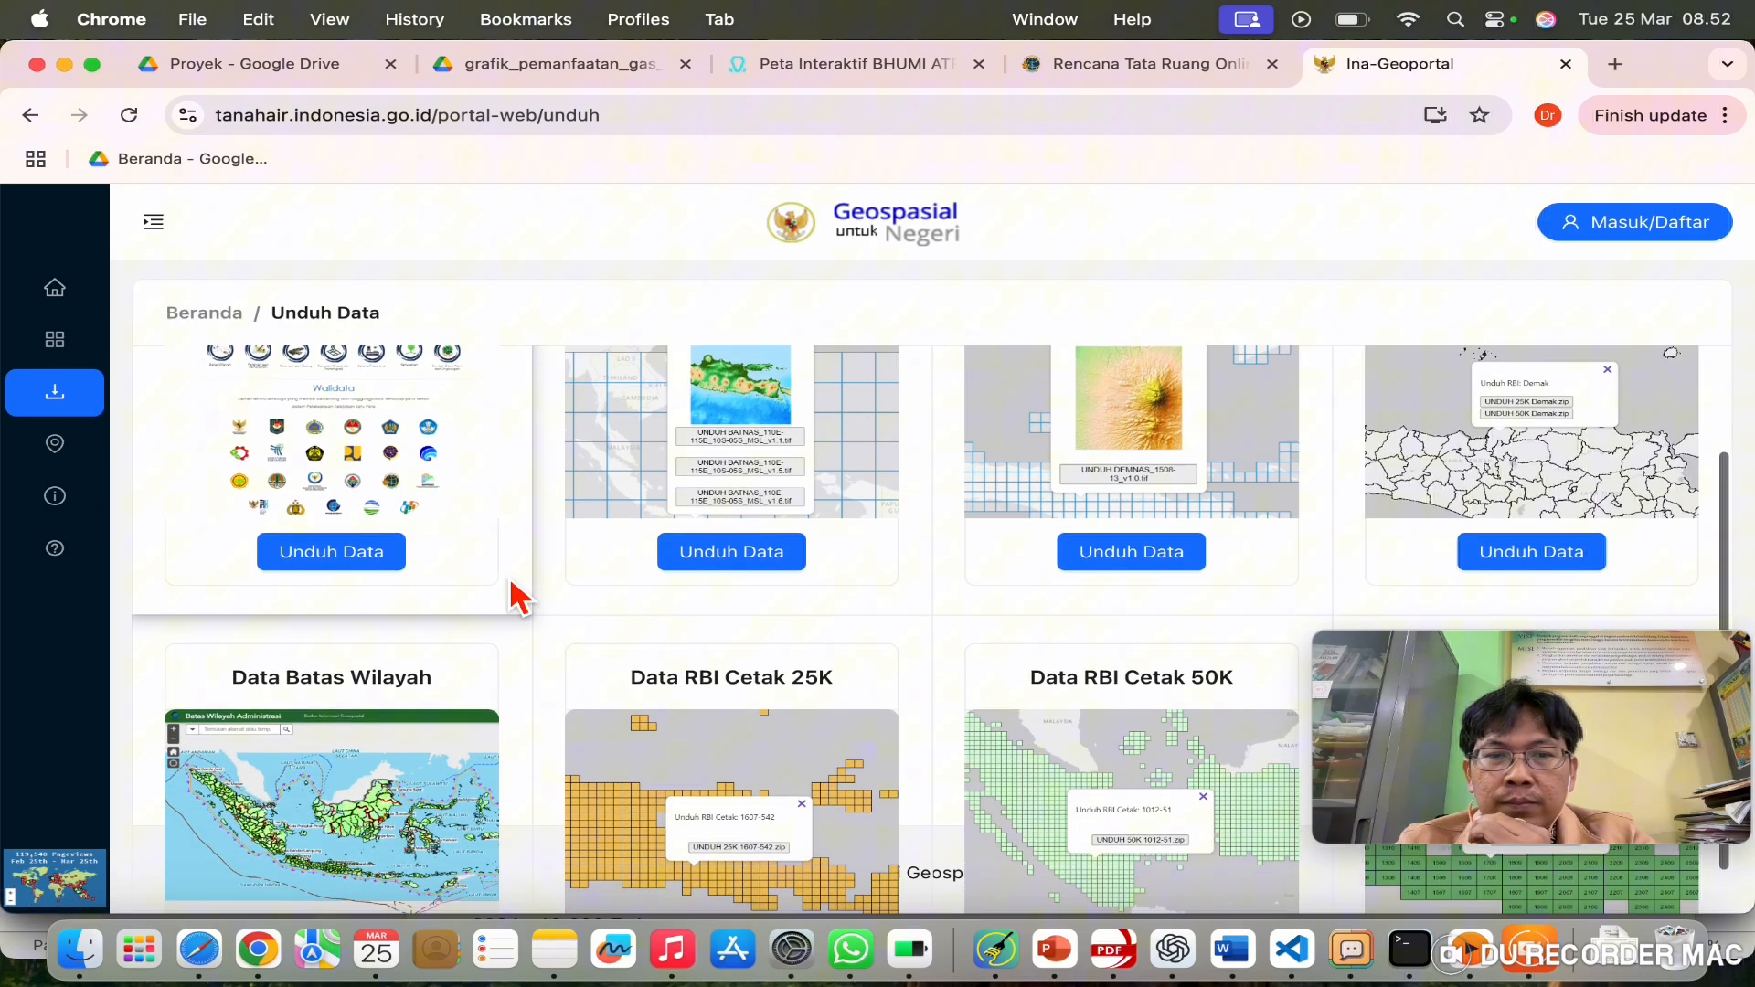
pyautogui.scroll(-2, 518, 599)
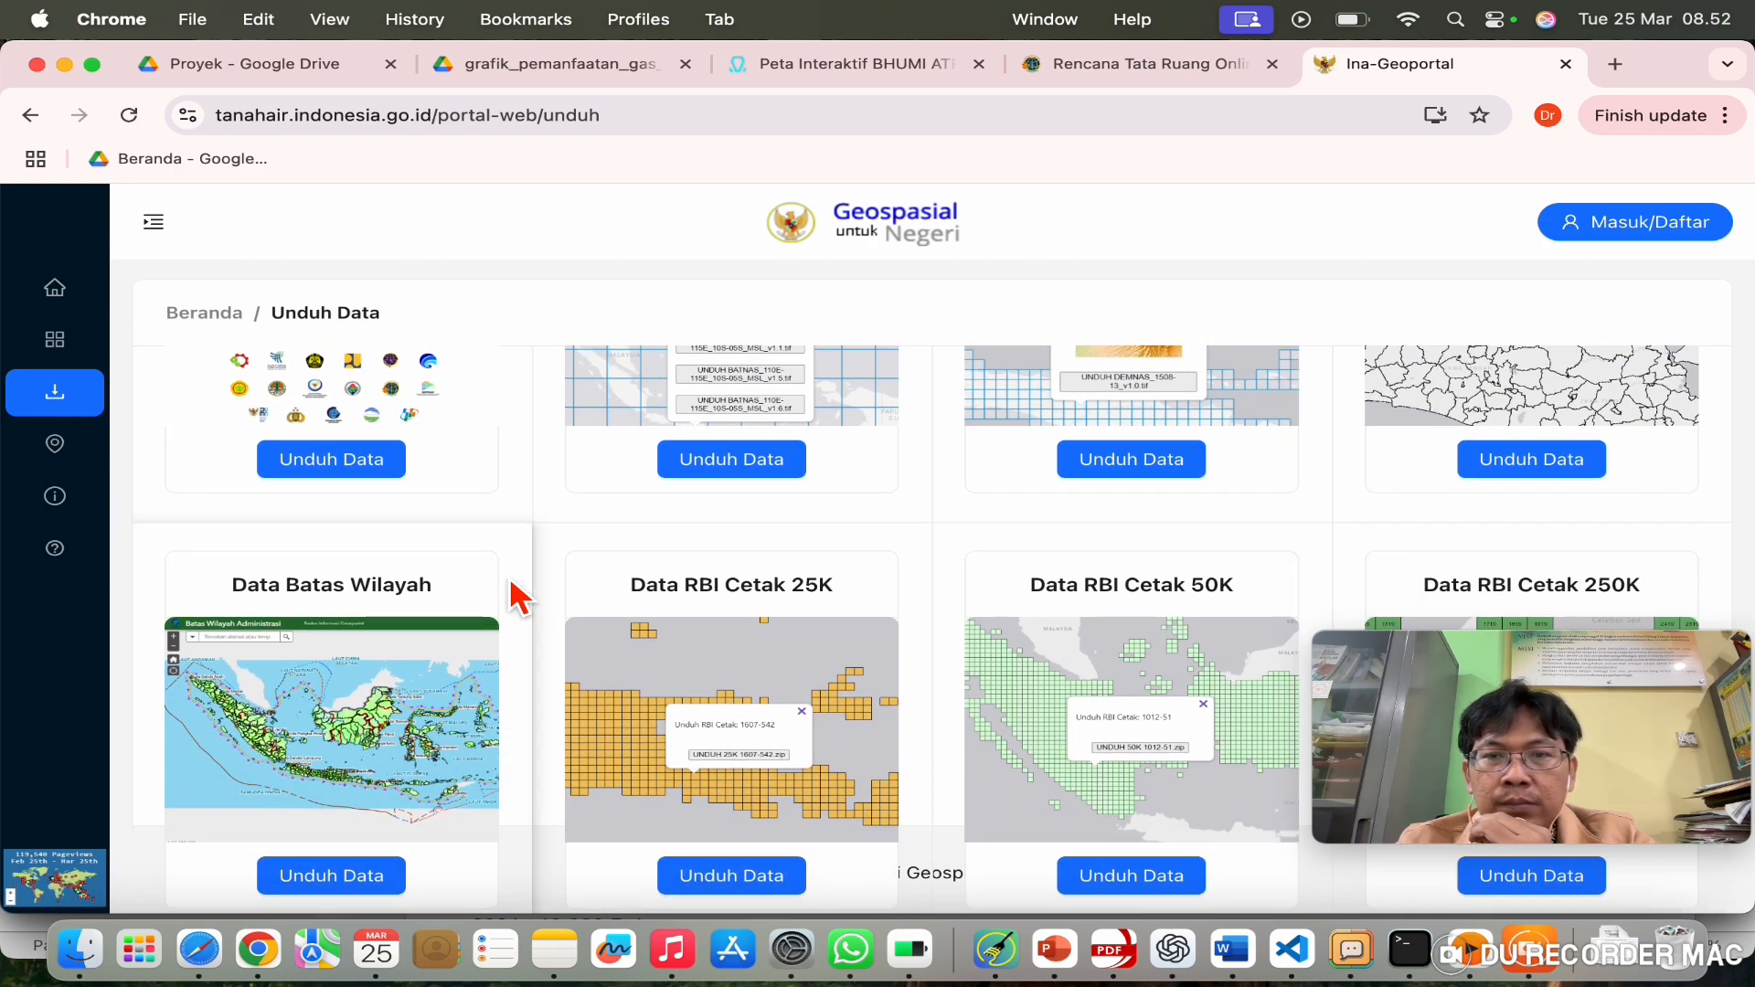
pyautogui.scroll(3, 518, 599)
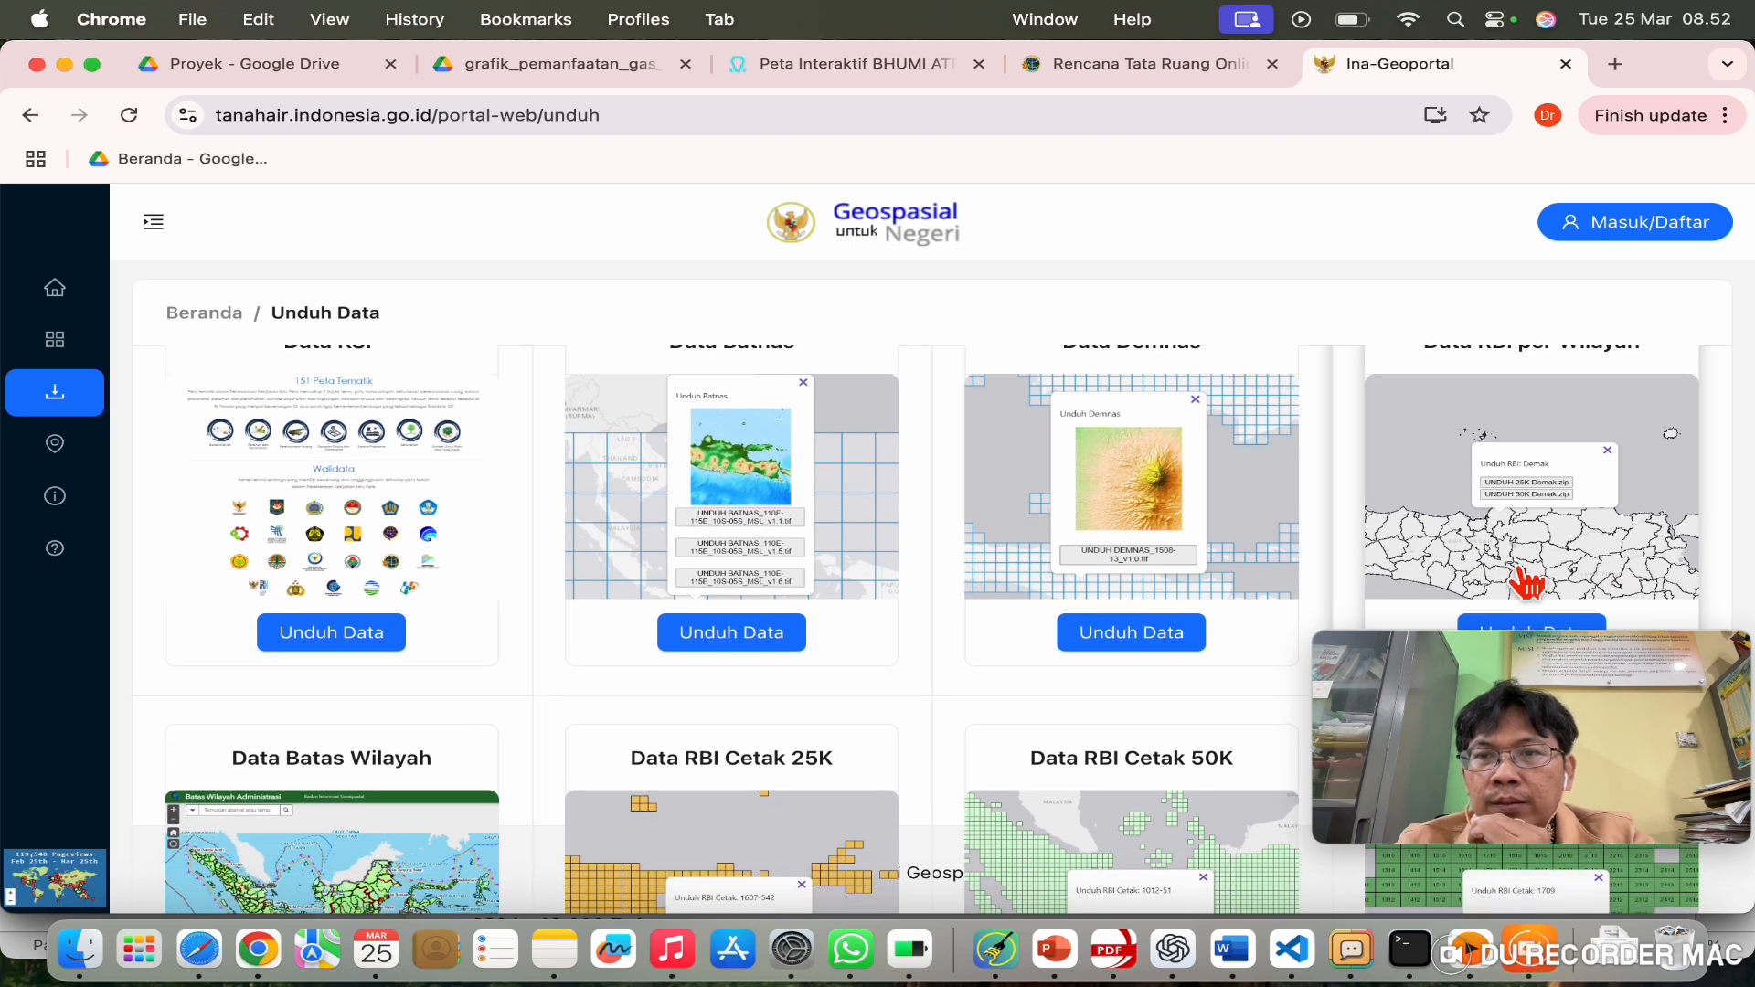
pyautogui.scroll(-1, 1563, 603)
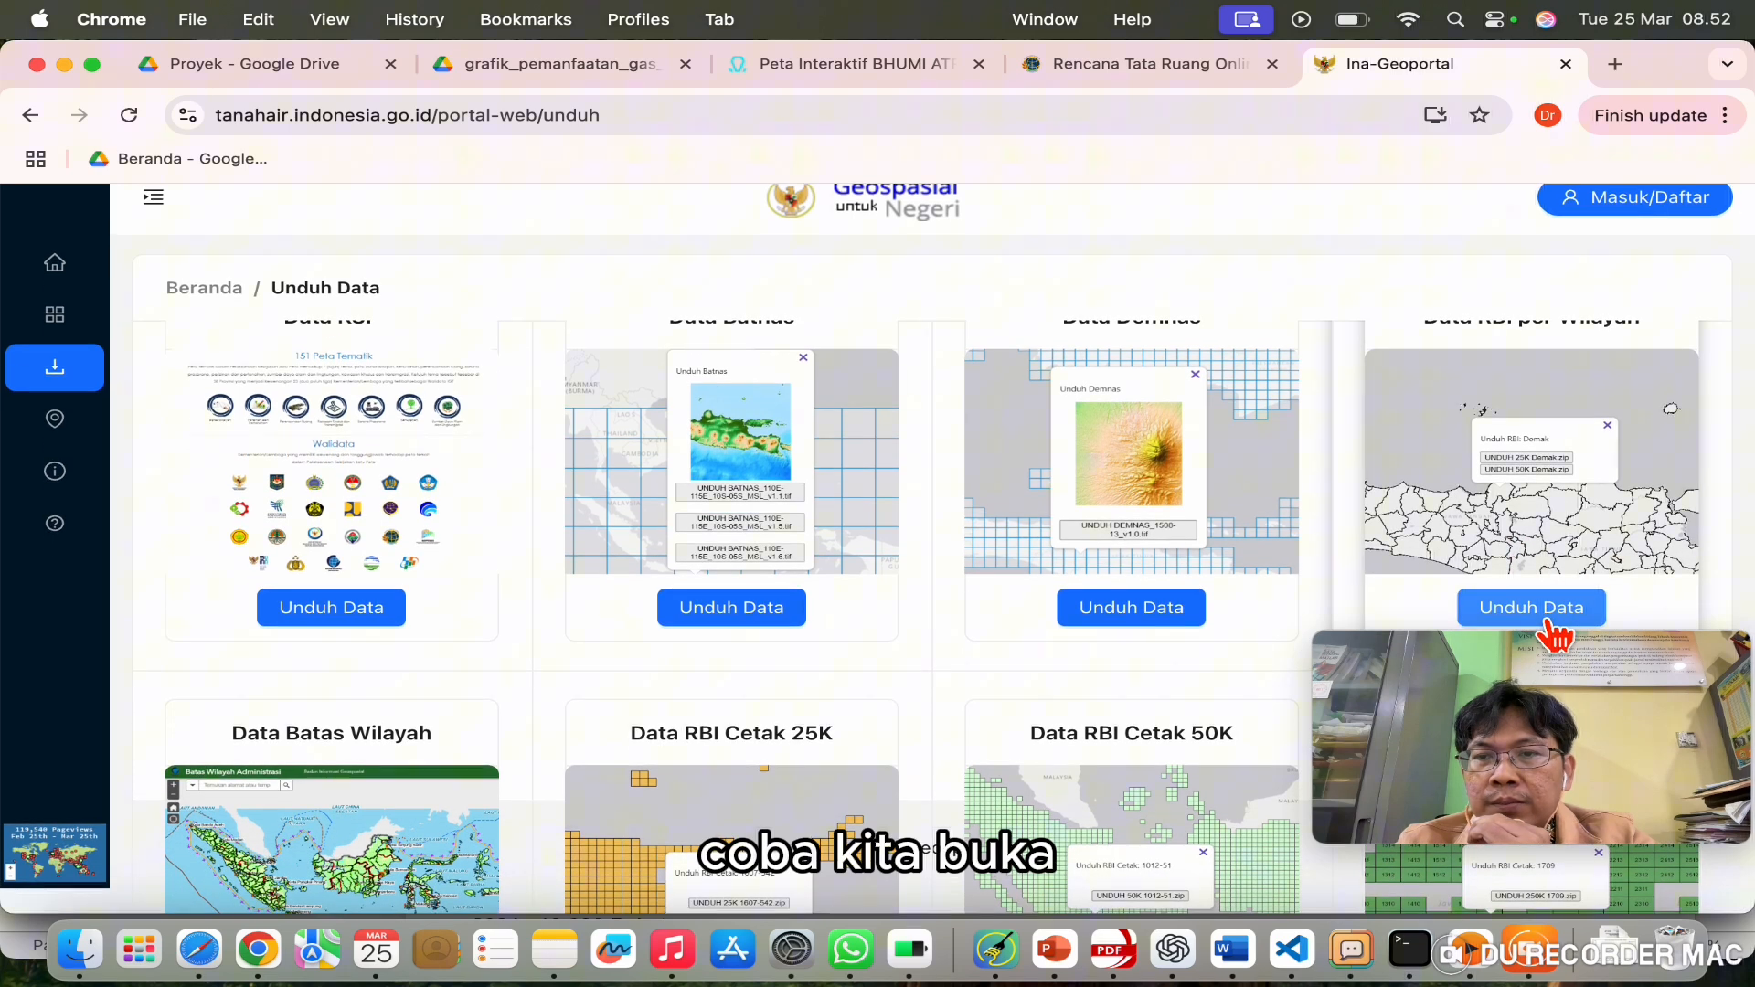
pyautogui.click(1559, 608)
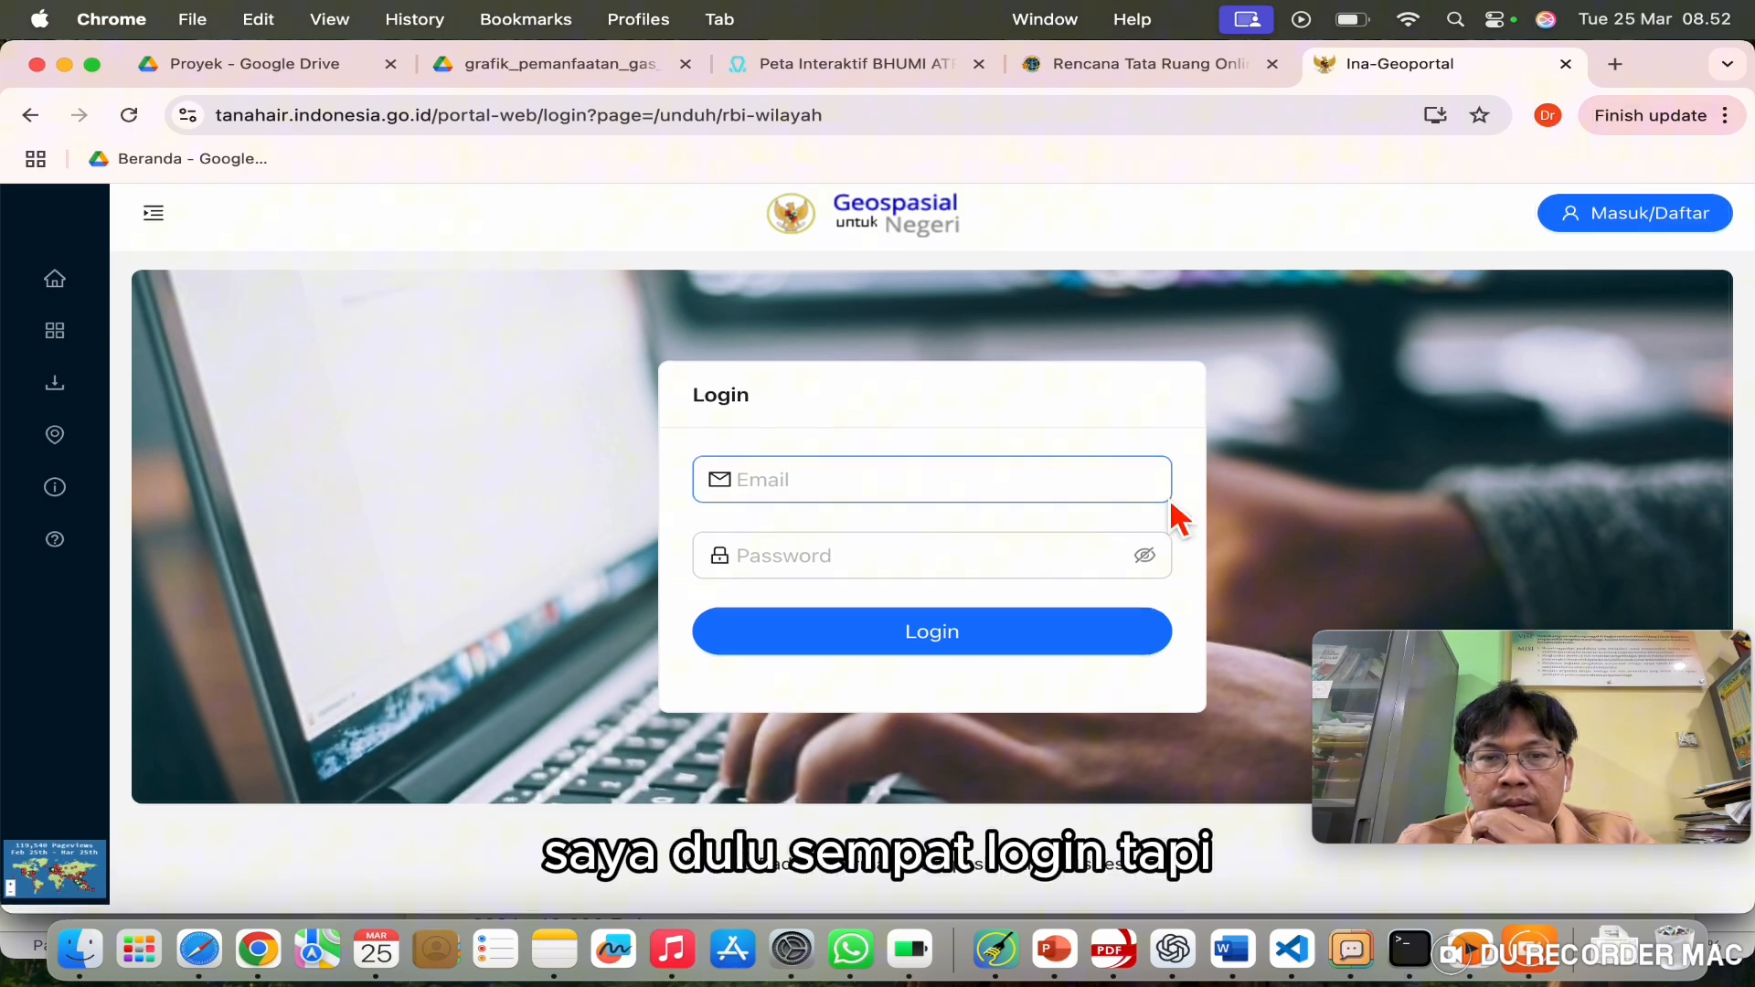
# Step: Open the registration form and submit it with full name, e-mail and password
pyautogui.click(1013, 566)
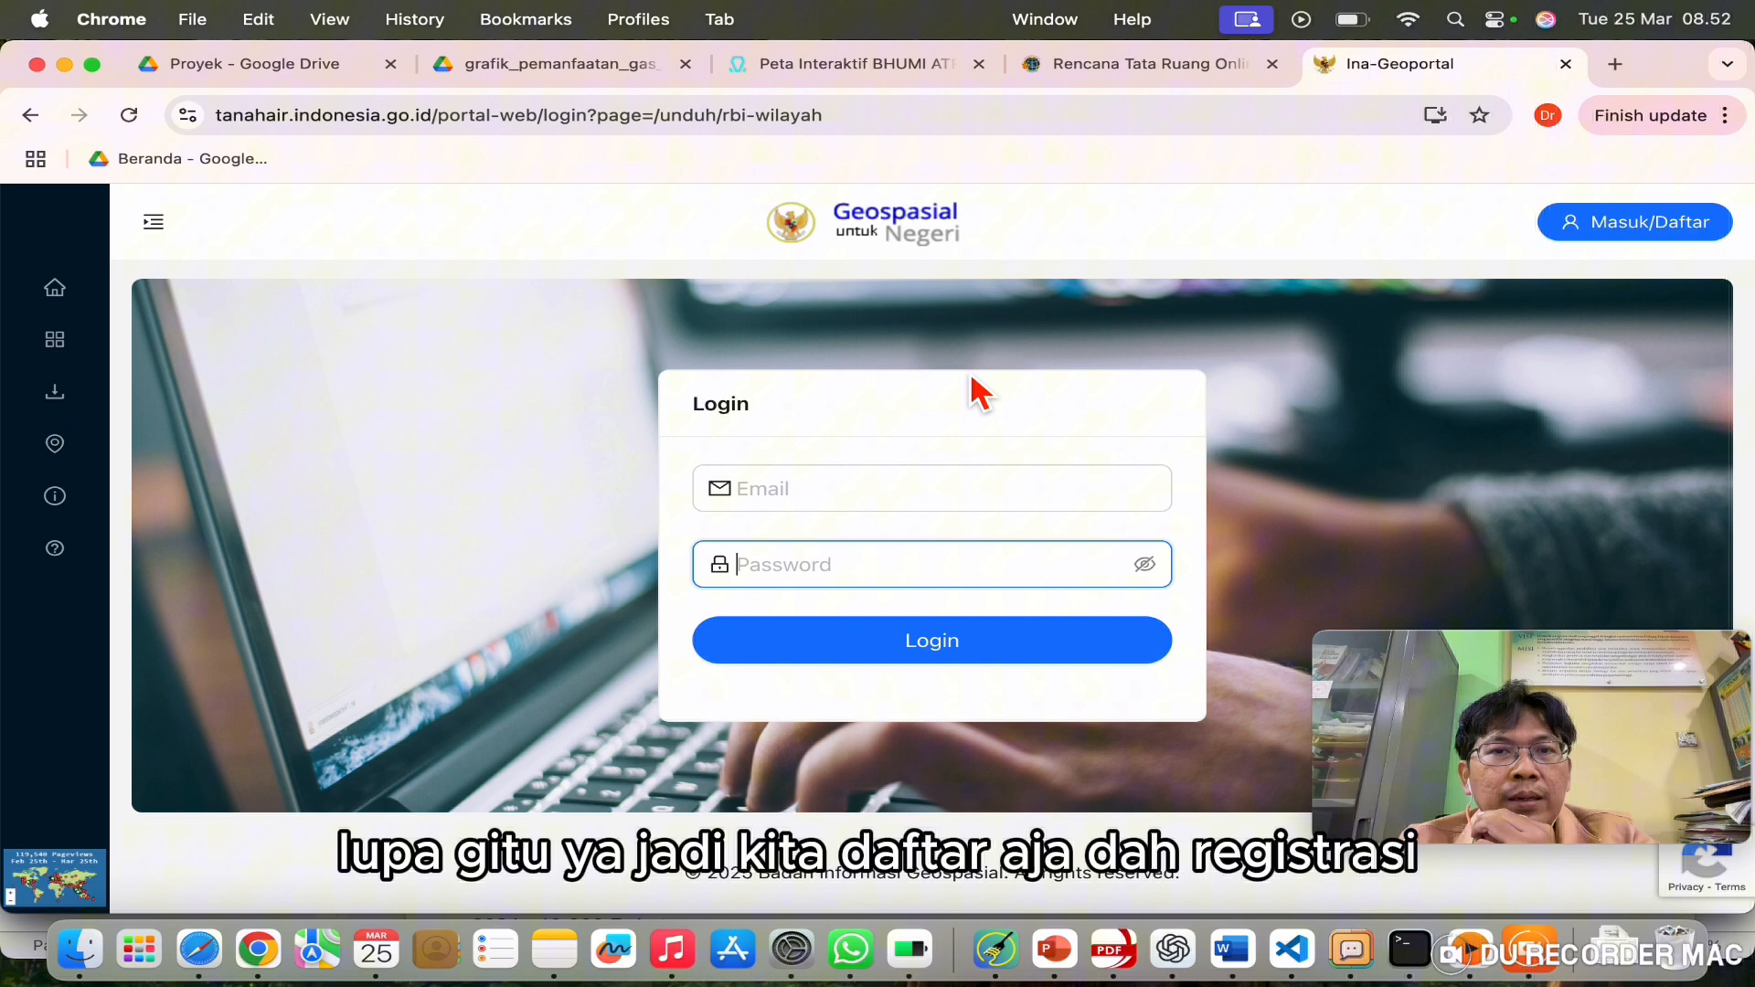
pyautogui.click(1666, 236)
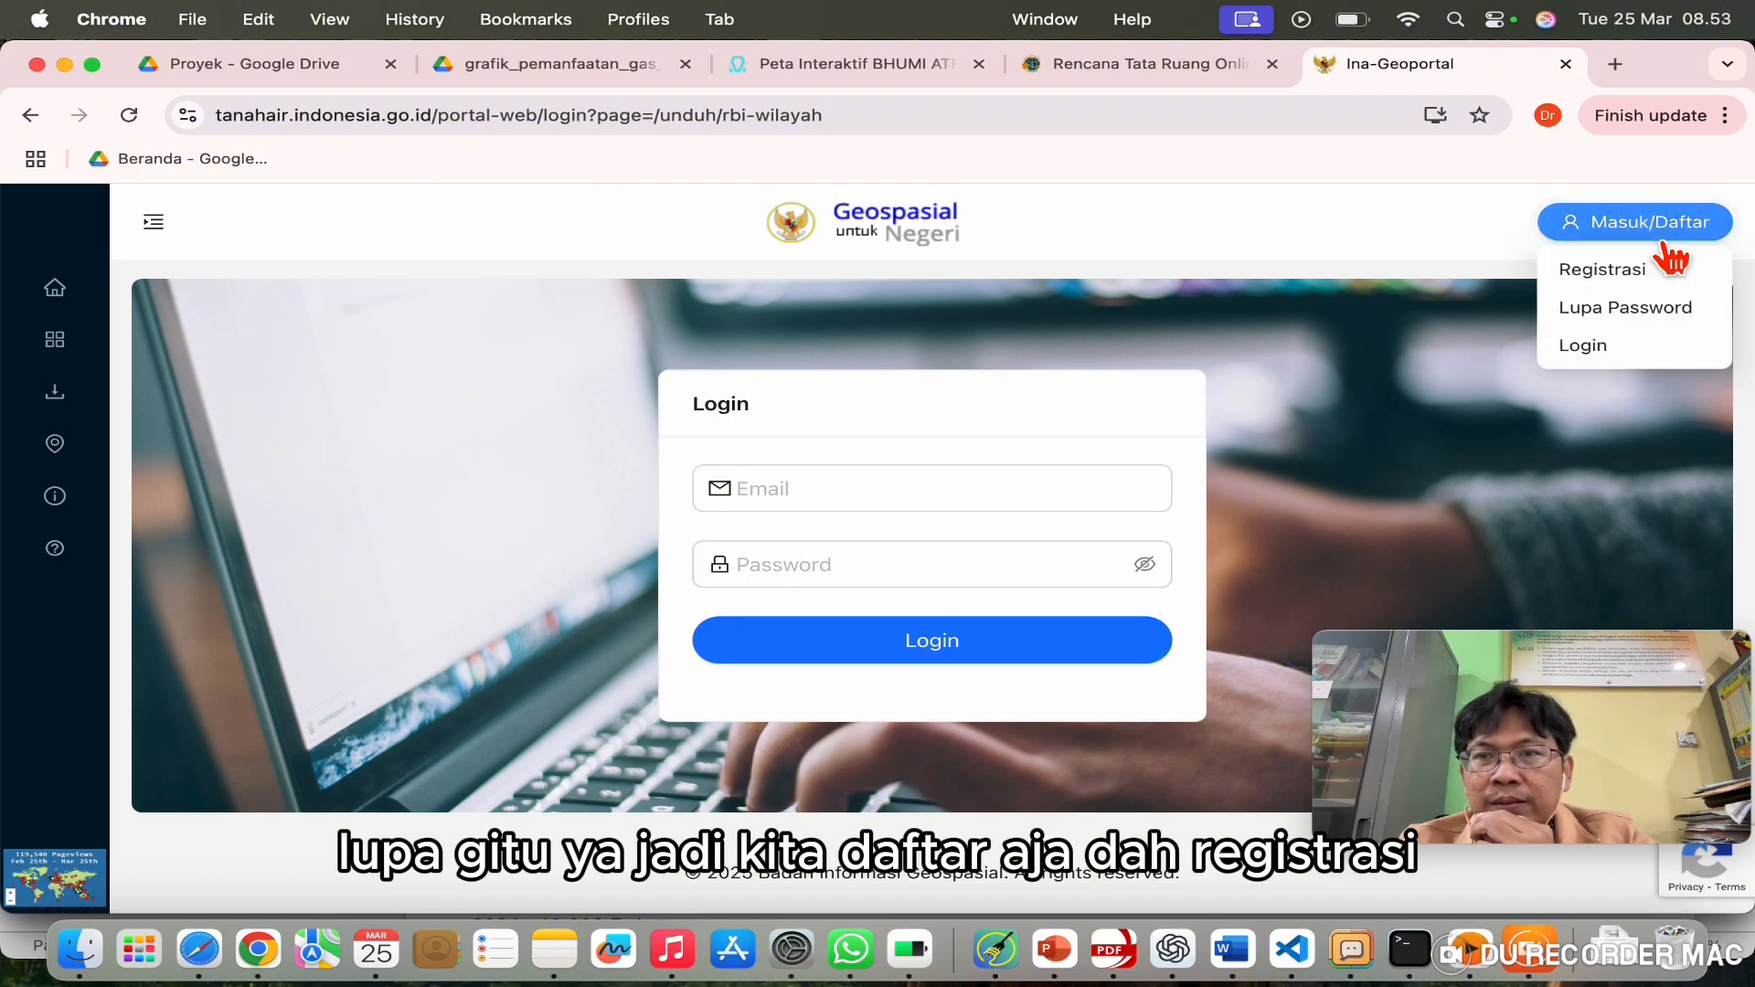
pyautogui.click(1646, 273)
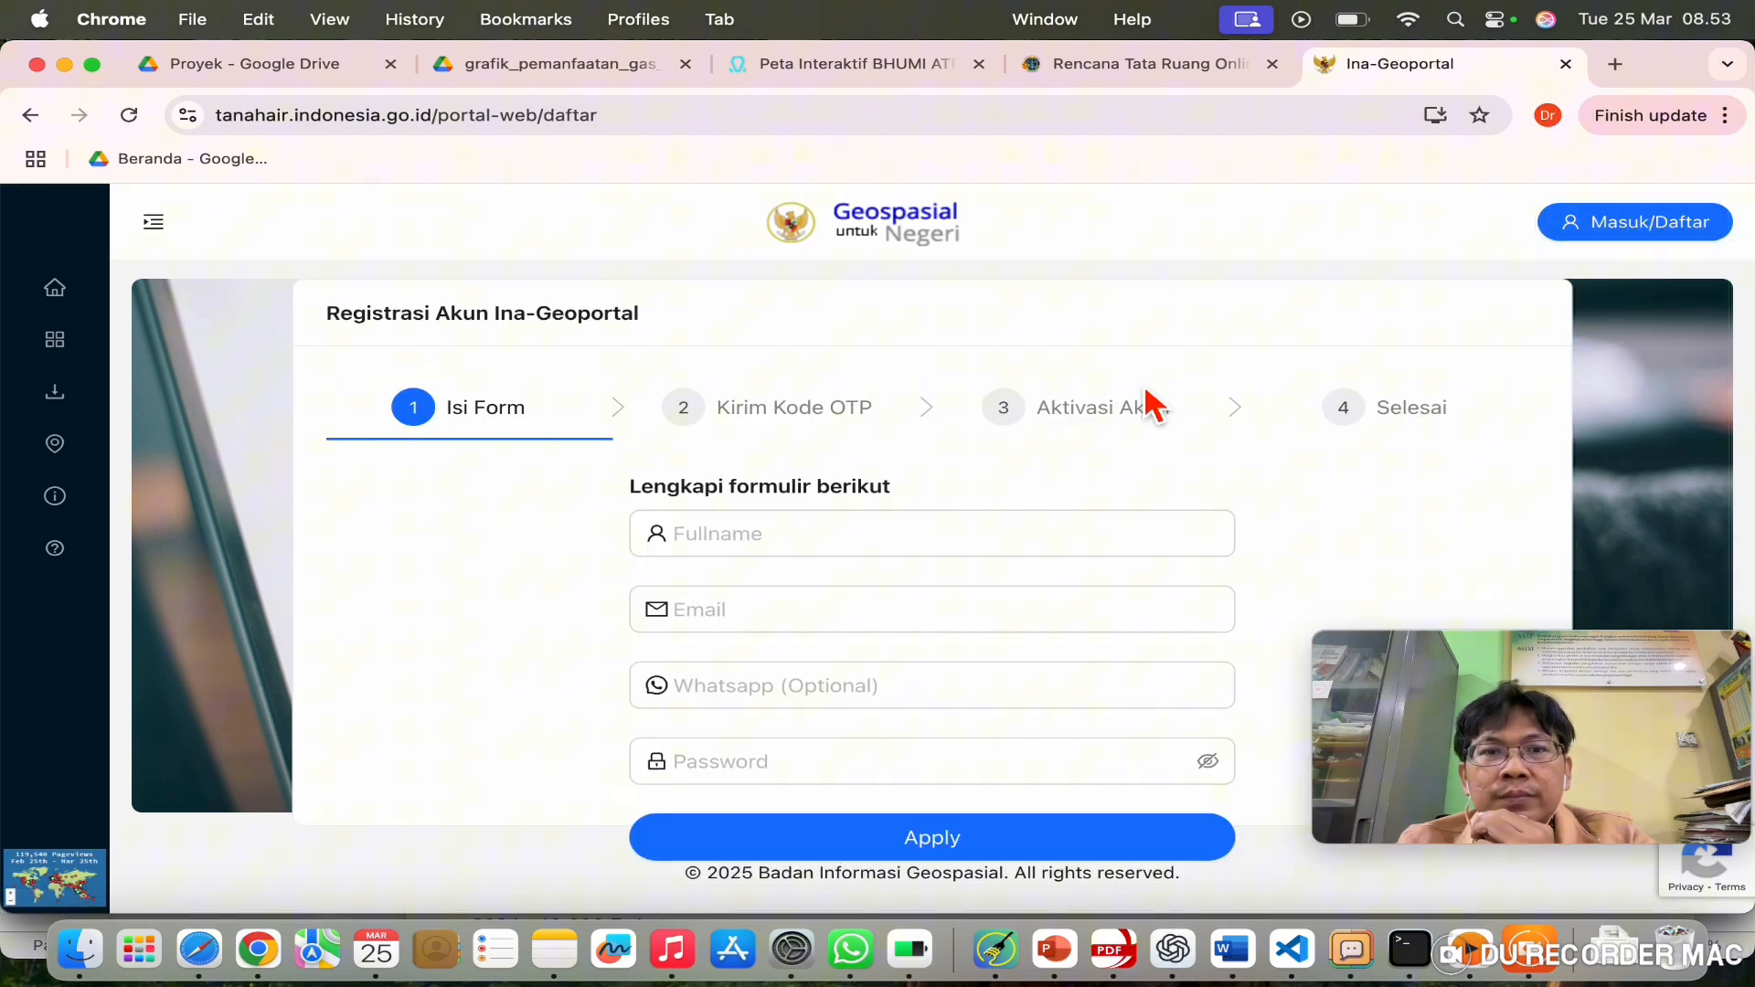
pyautogui.click(705, 547)
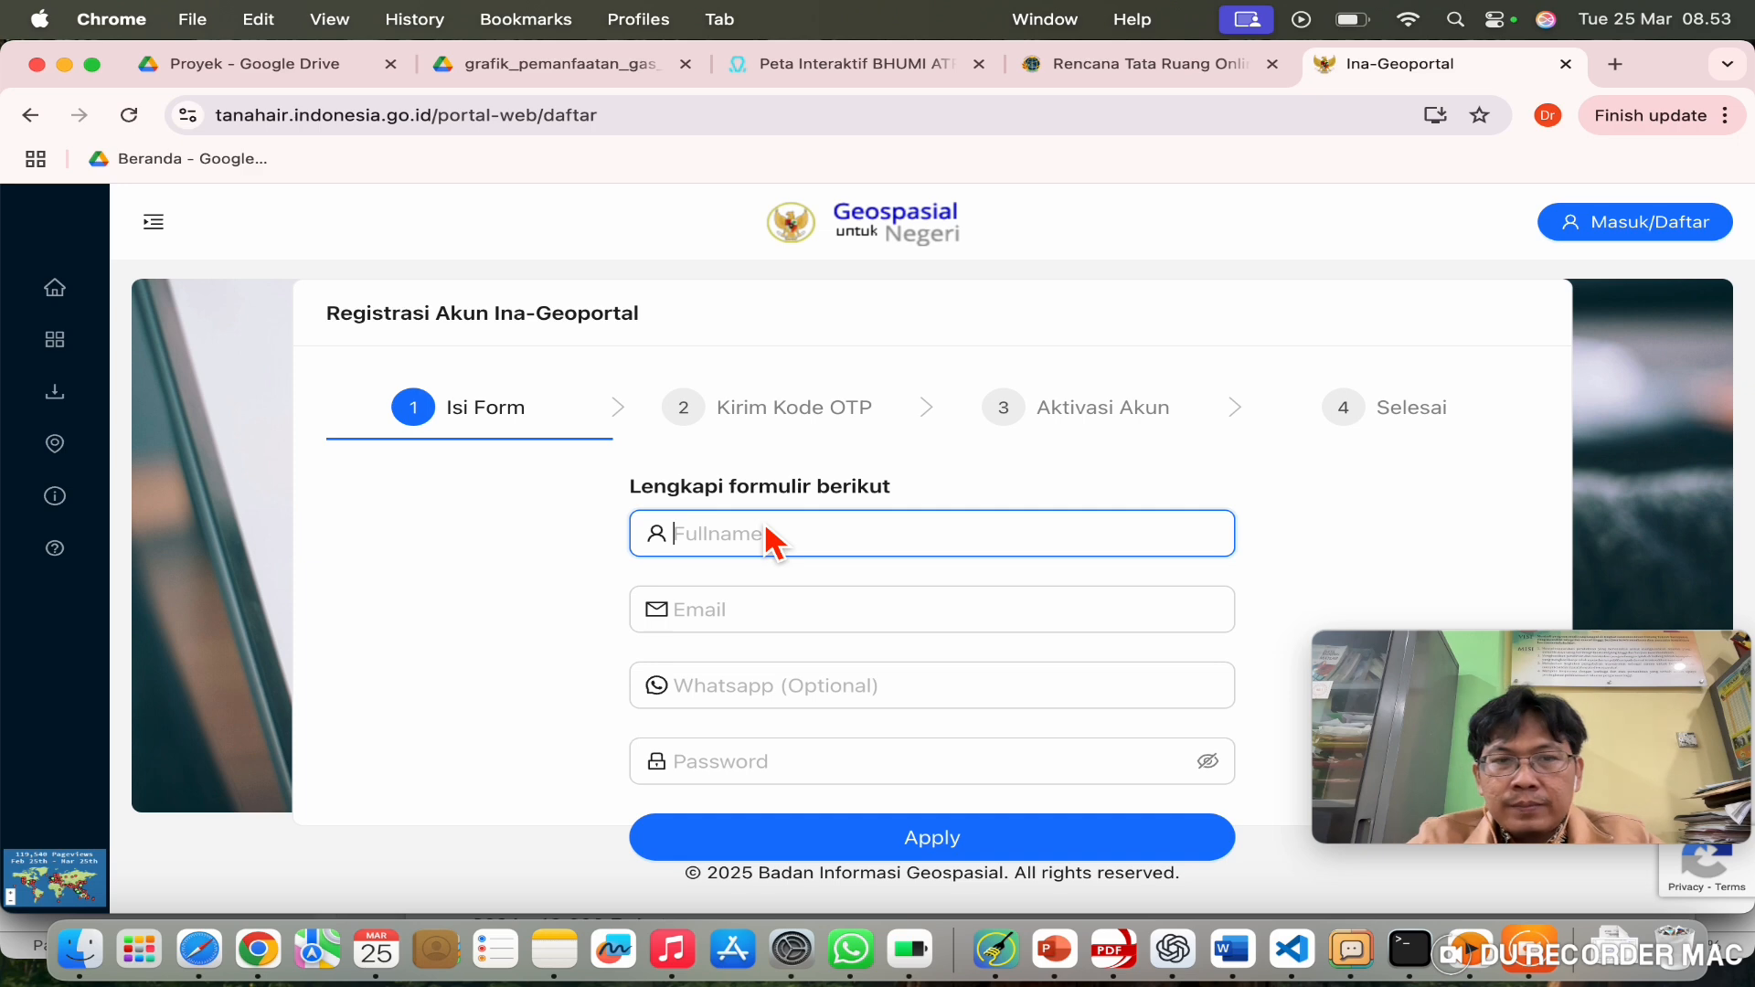
pyautogui.write('rahmadya')
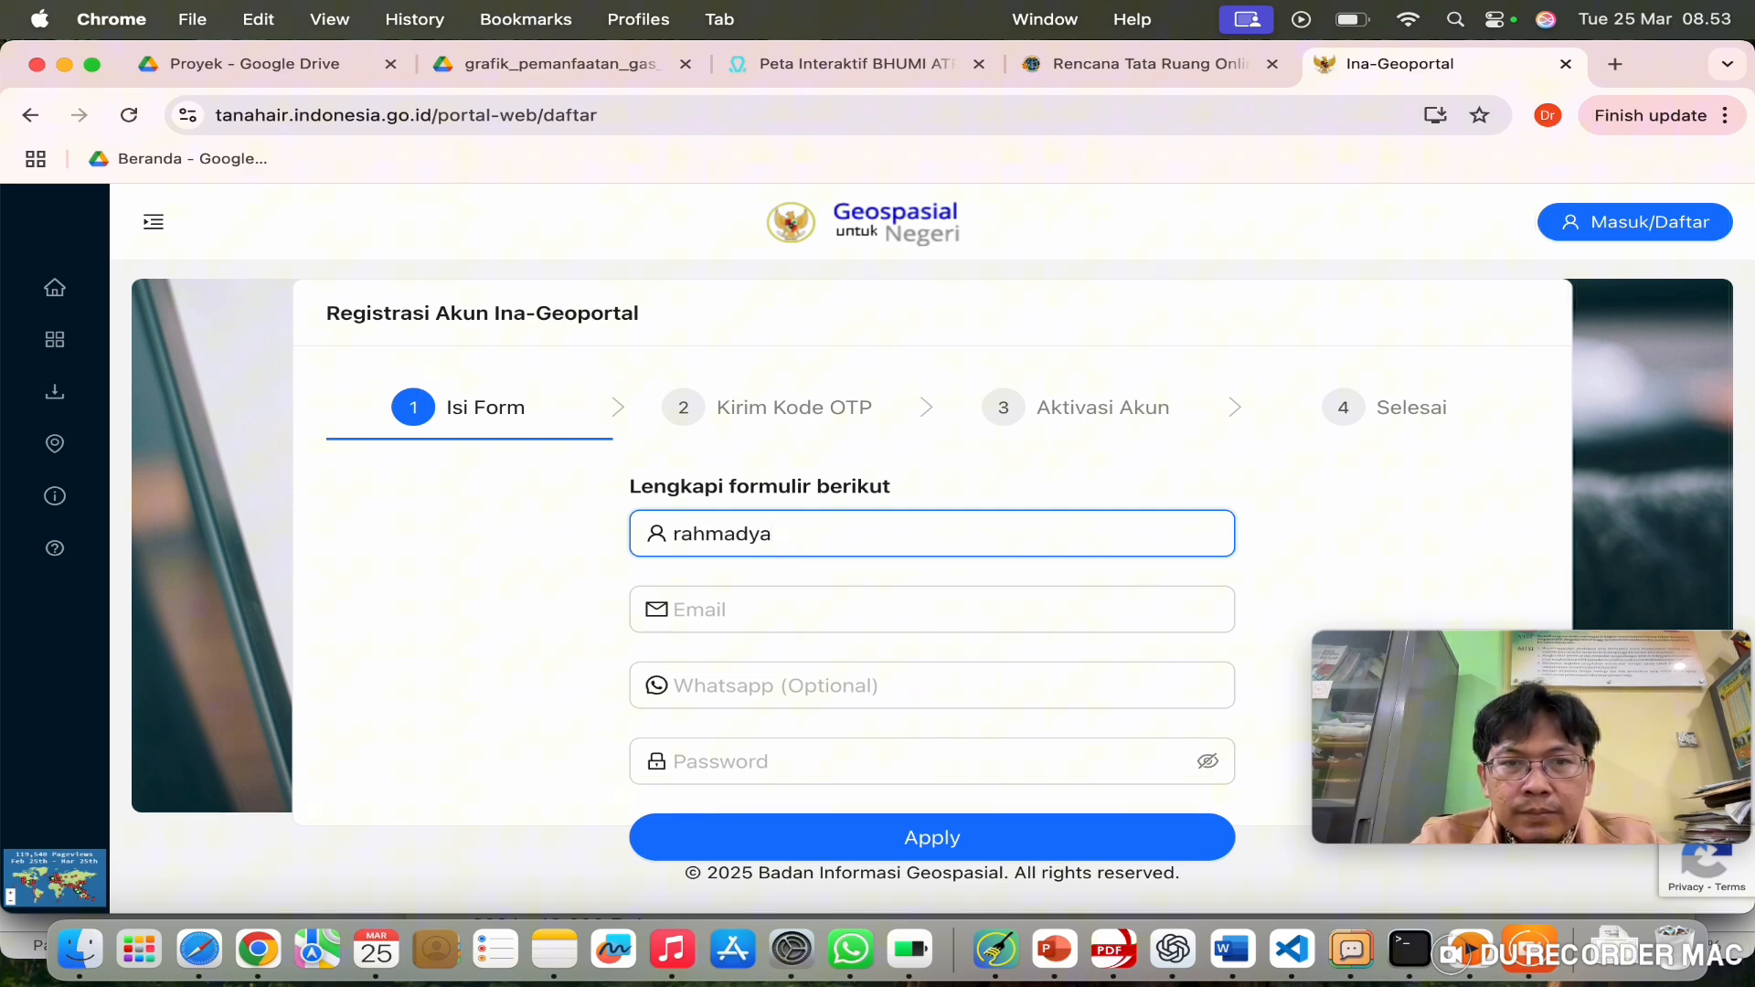
pyautogui.press('Tab')
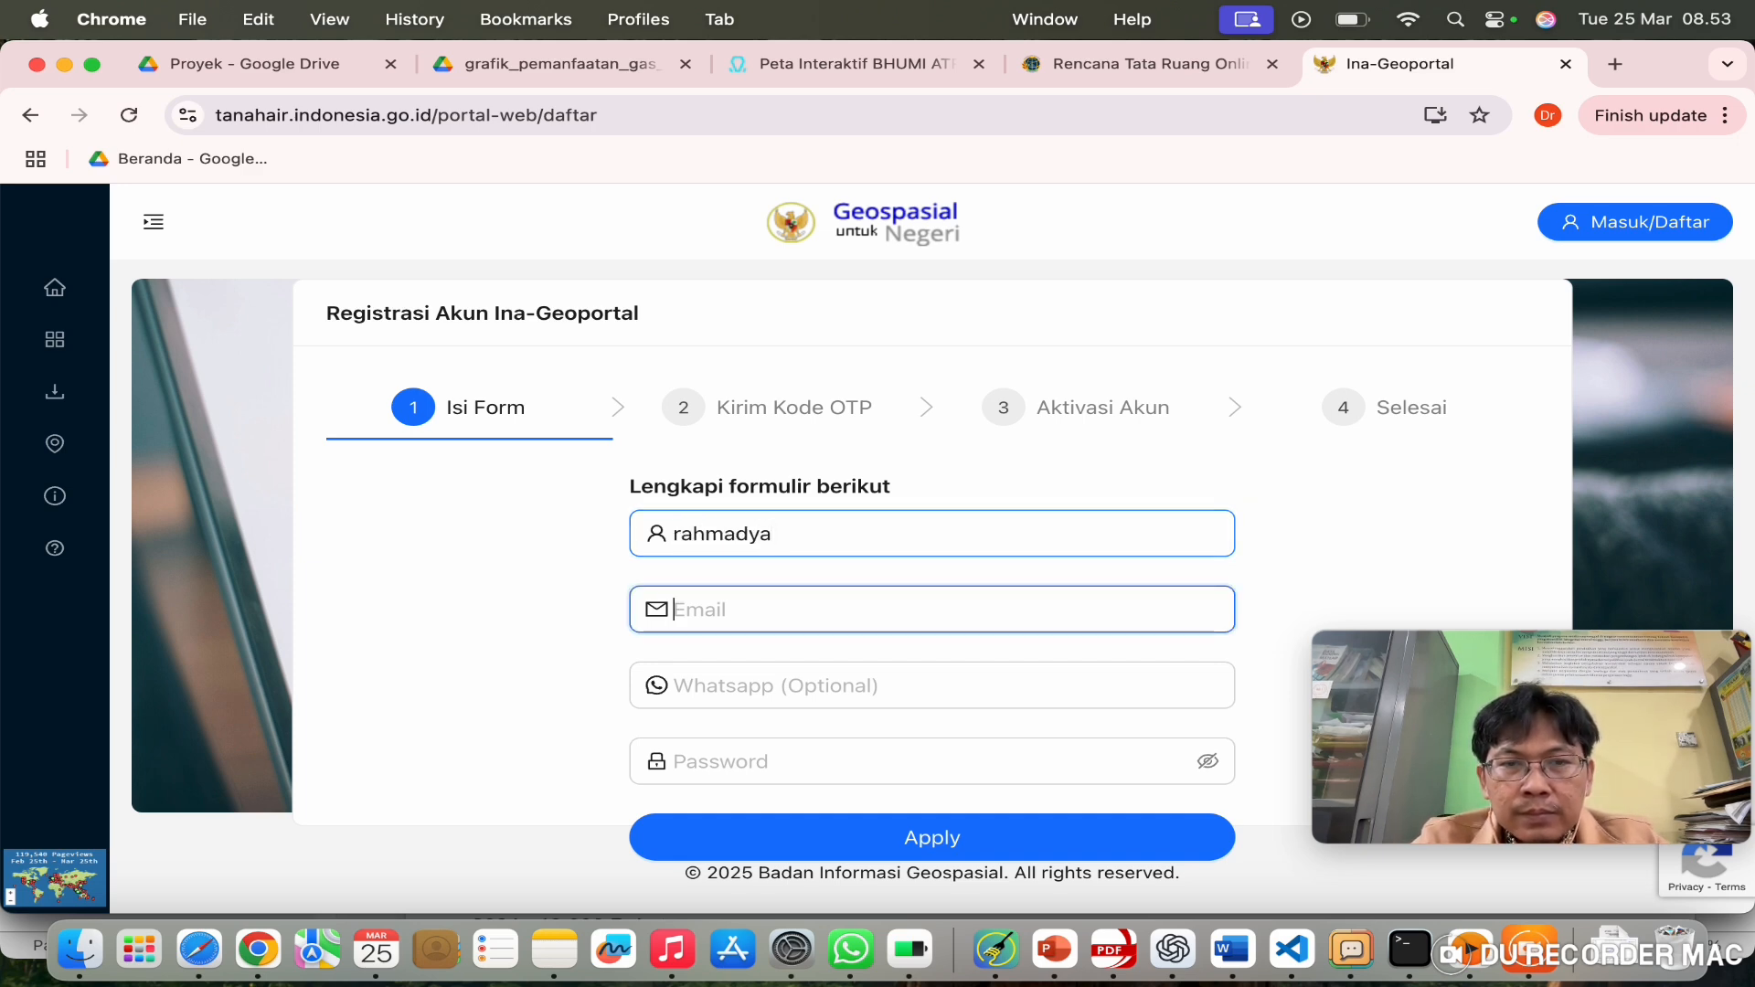
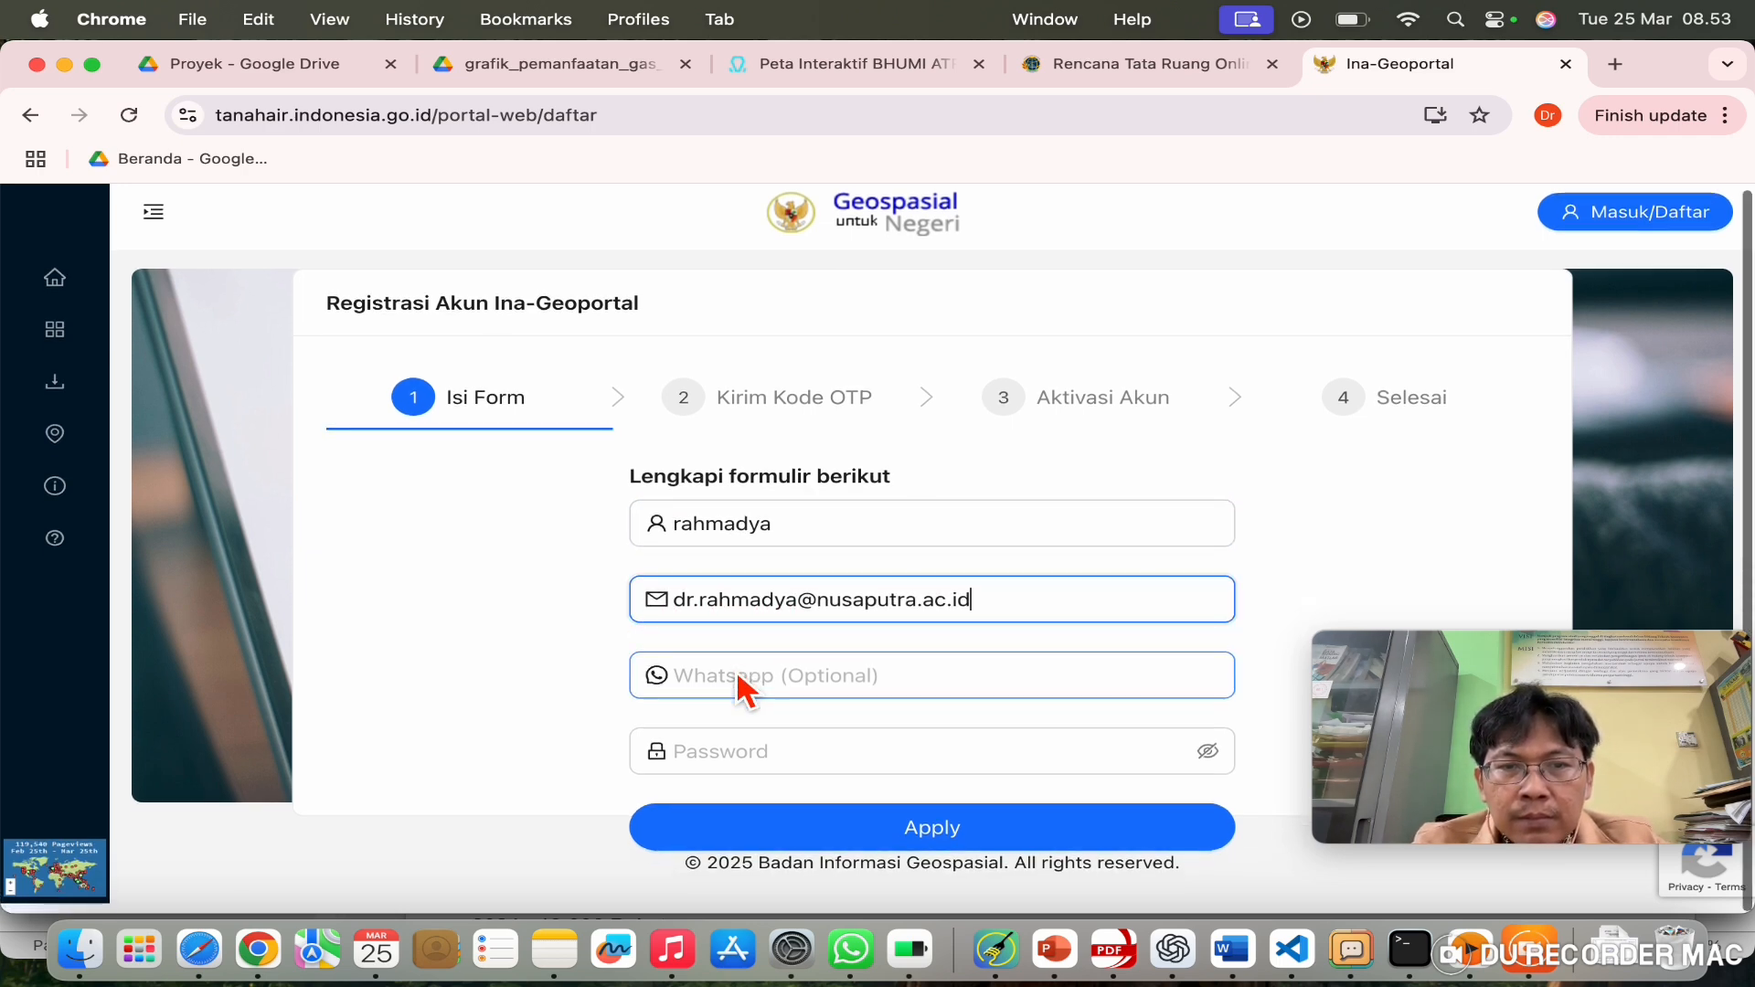
pyautogui.click(759, 763)
pyautogui.write('•')
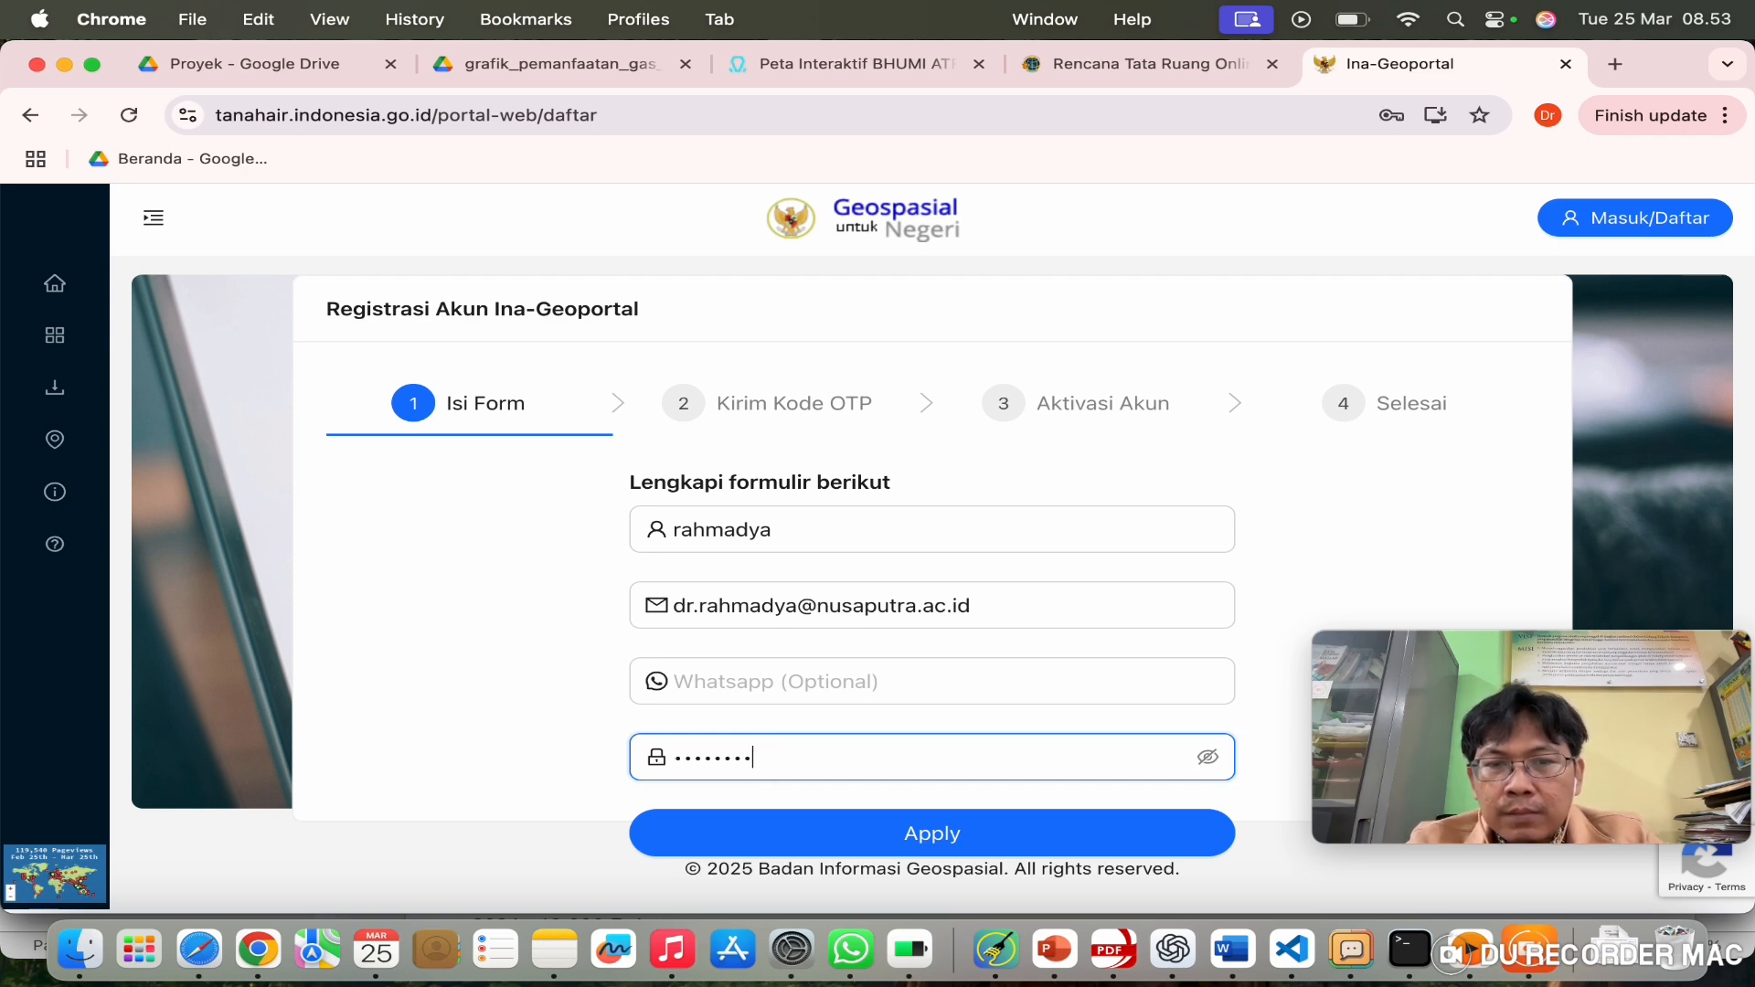
pyautogui.click(946, 853)
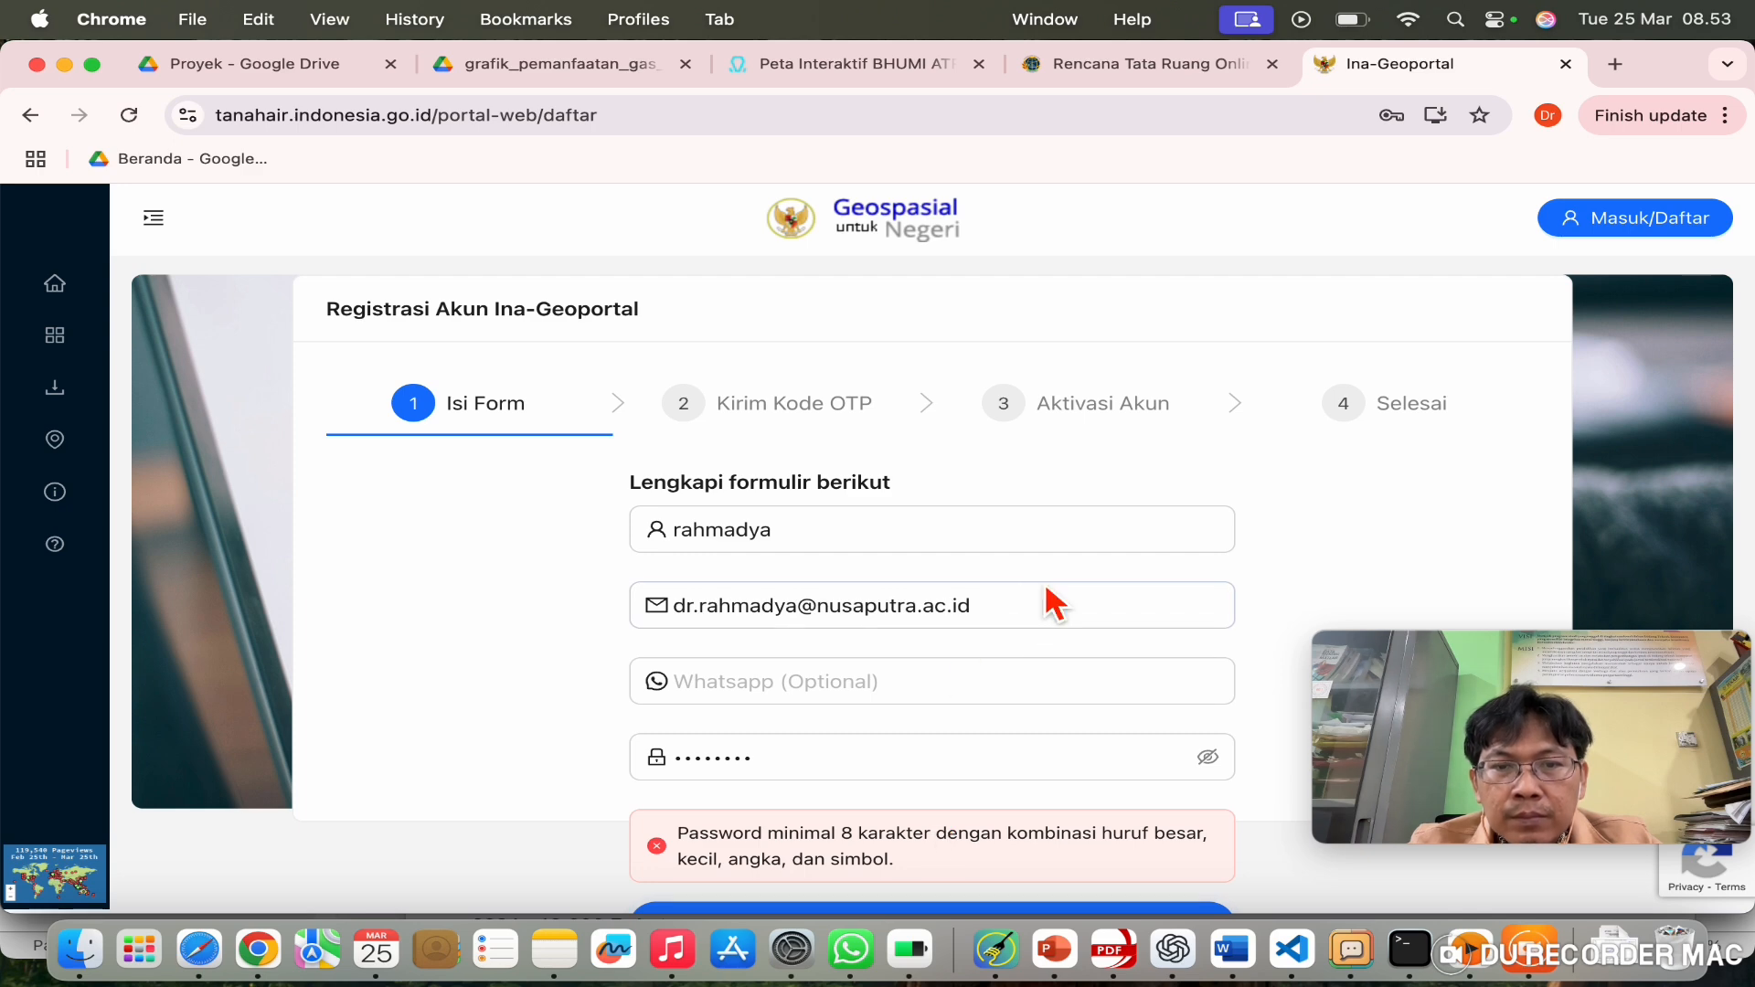
# Step: Replace the password with one containing uppercase, lowercase, number and symbol, and resubmit
pyautogui.click(811, 760)
pyautogui.doubleClick(819, 773)
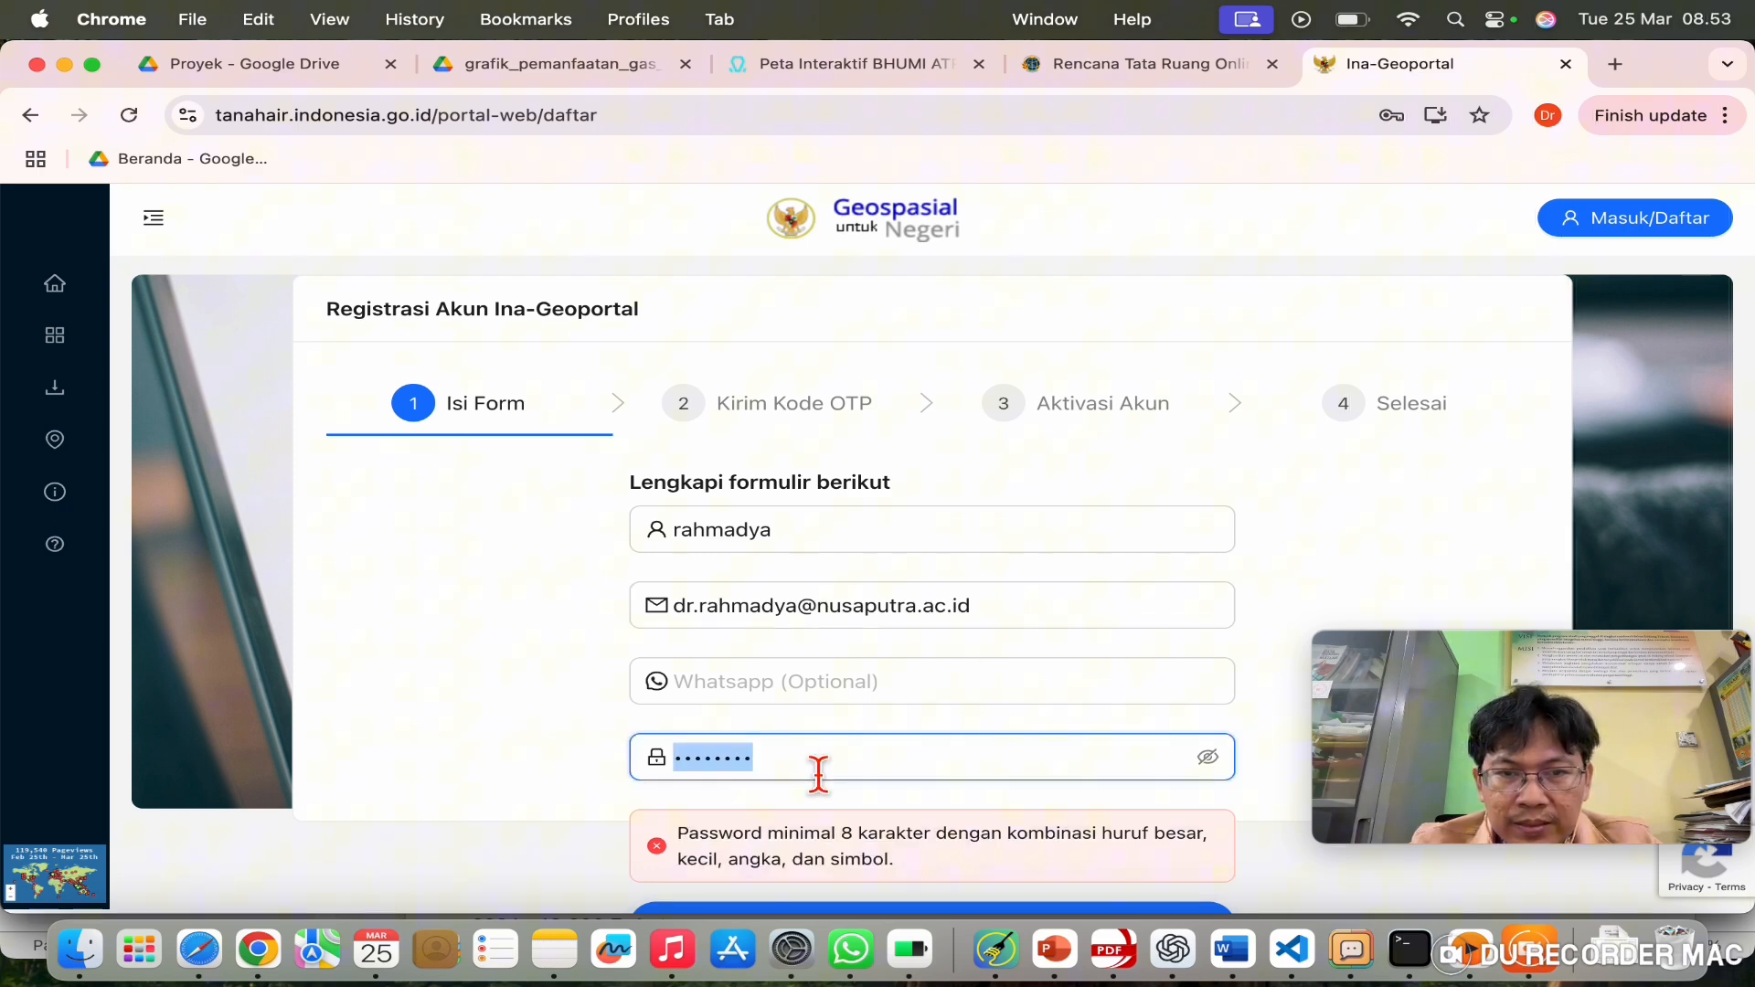
pyautogui.write('R')
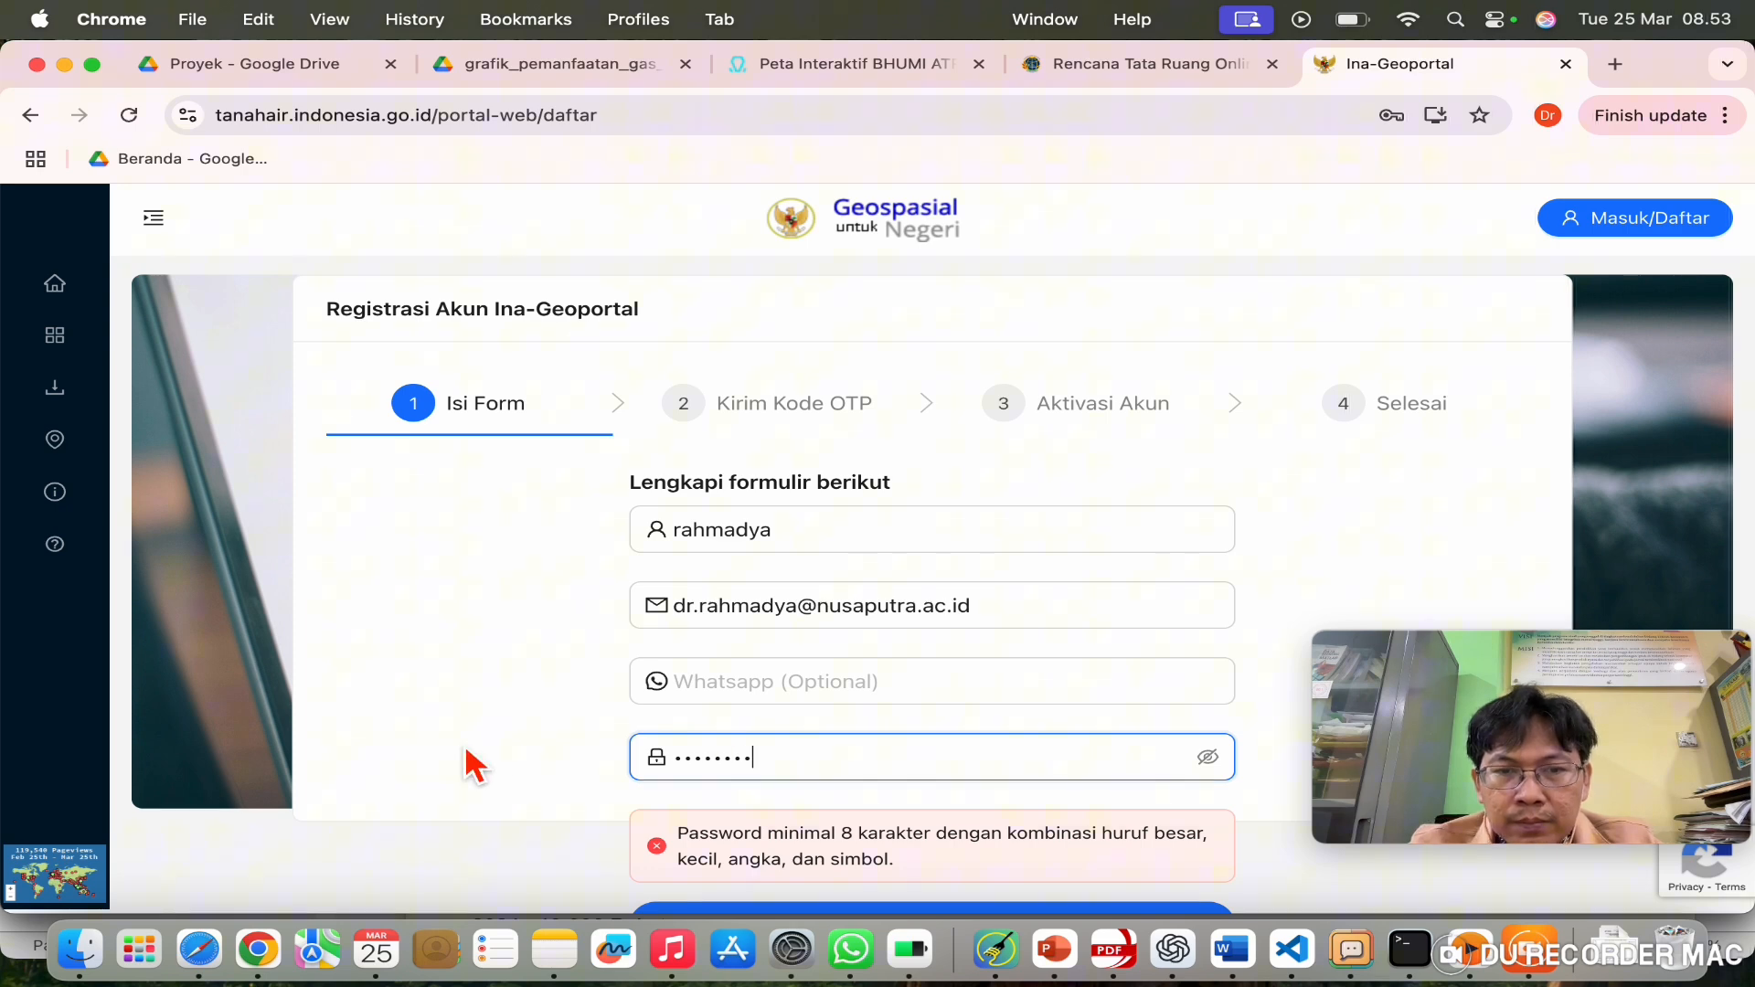
pyautogui.scroll(-2, 471, 765)
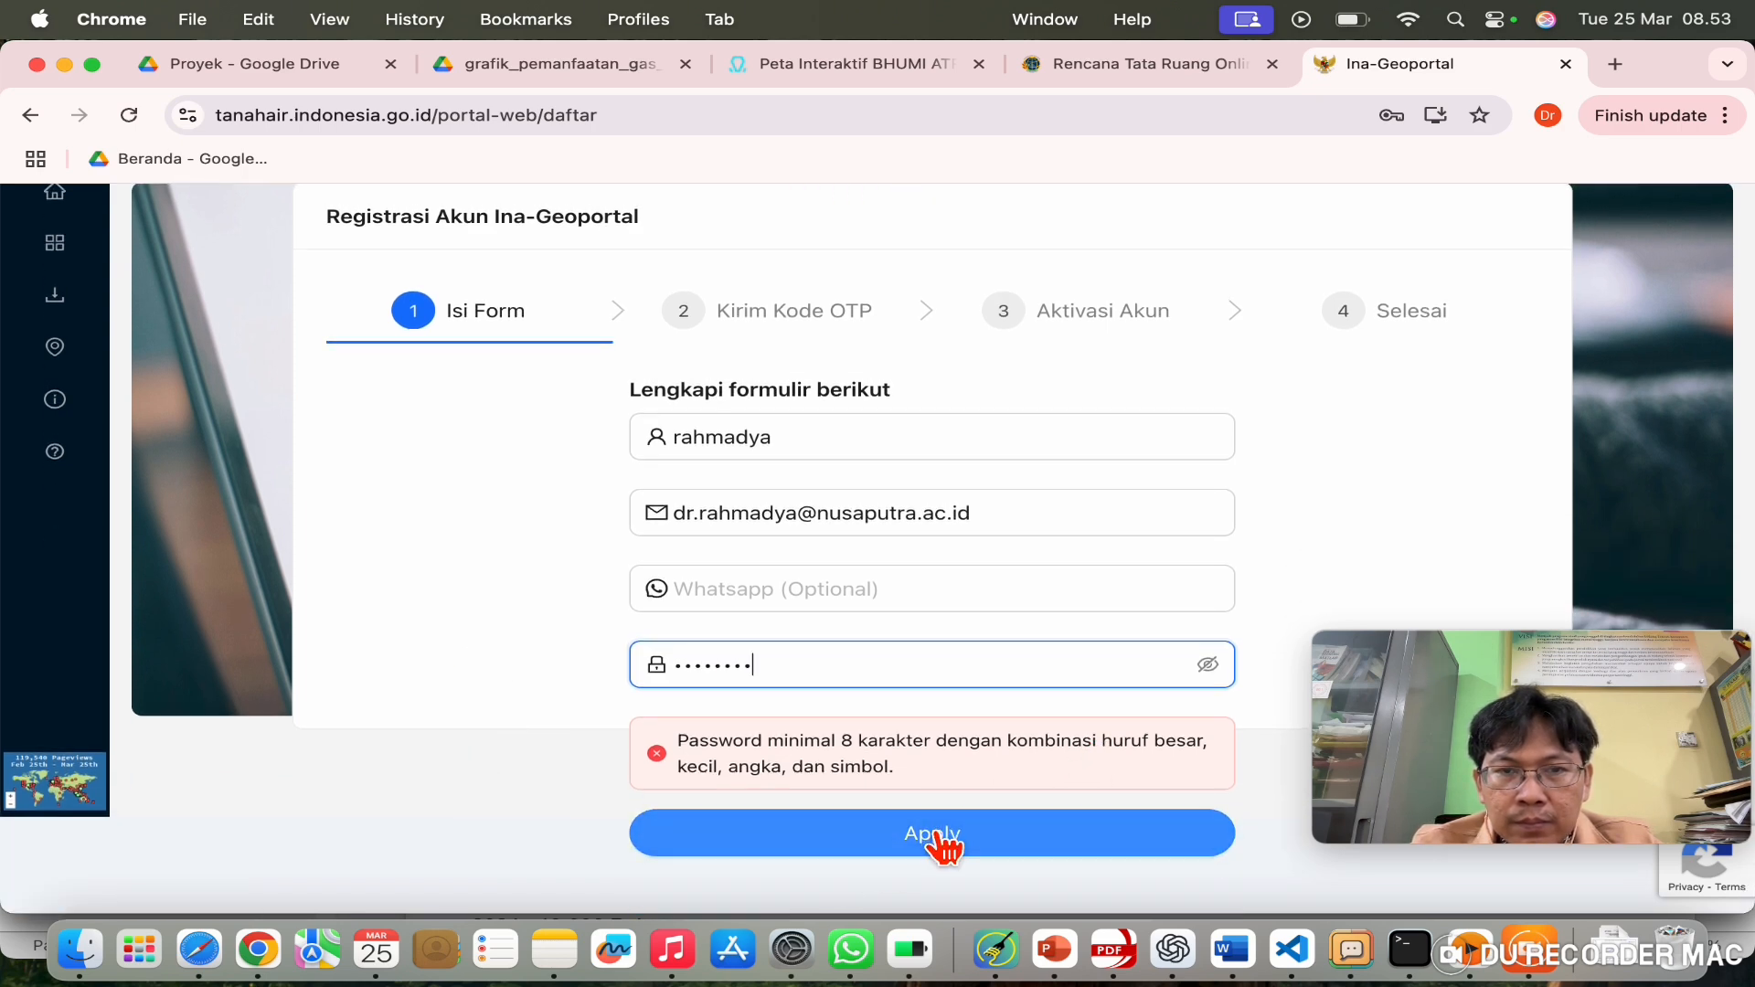
pyautogui.click(939, 836)
pyautogui.click(819, 675)
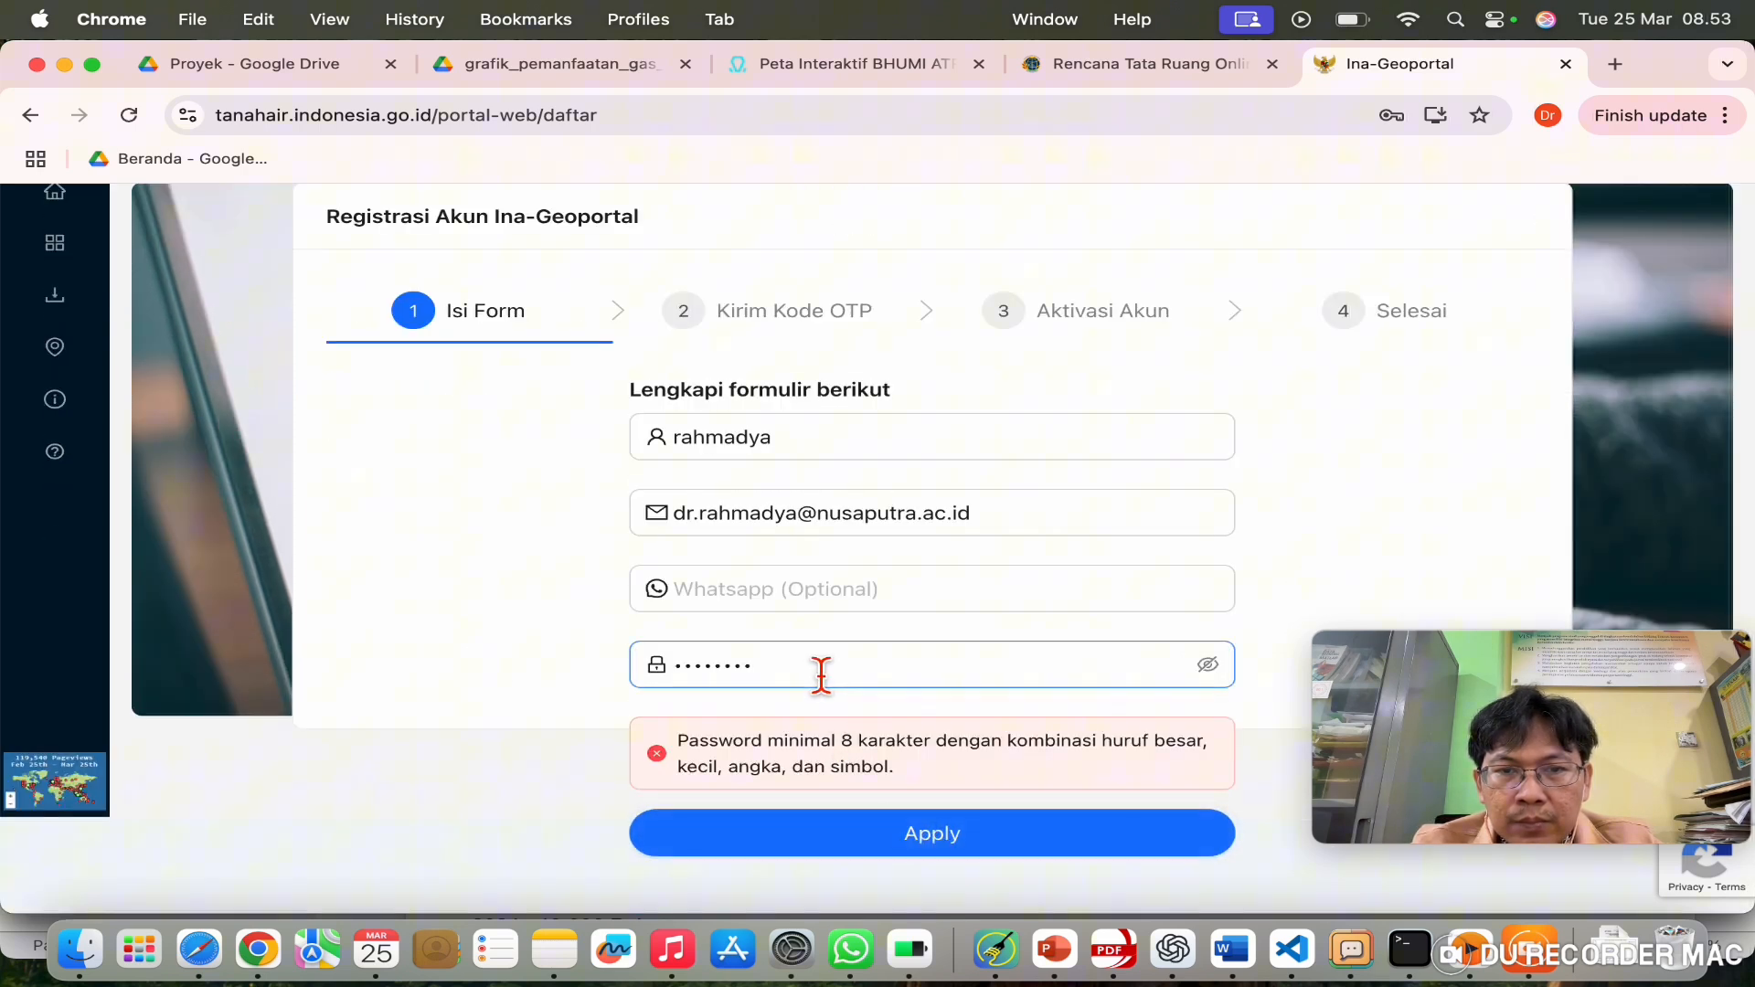
pyautogui.doubleClick(820, 674)
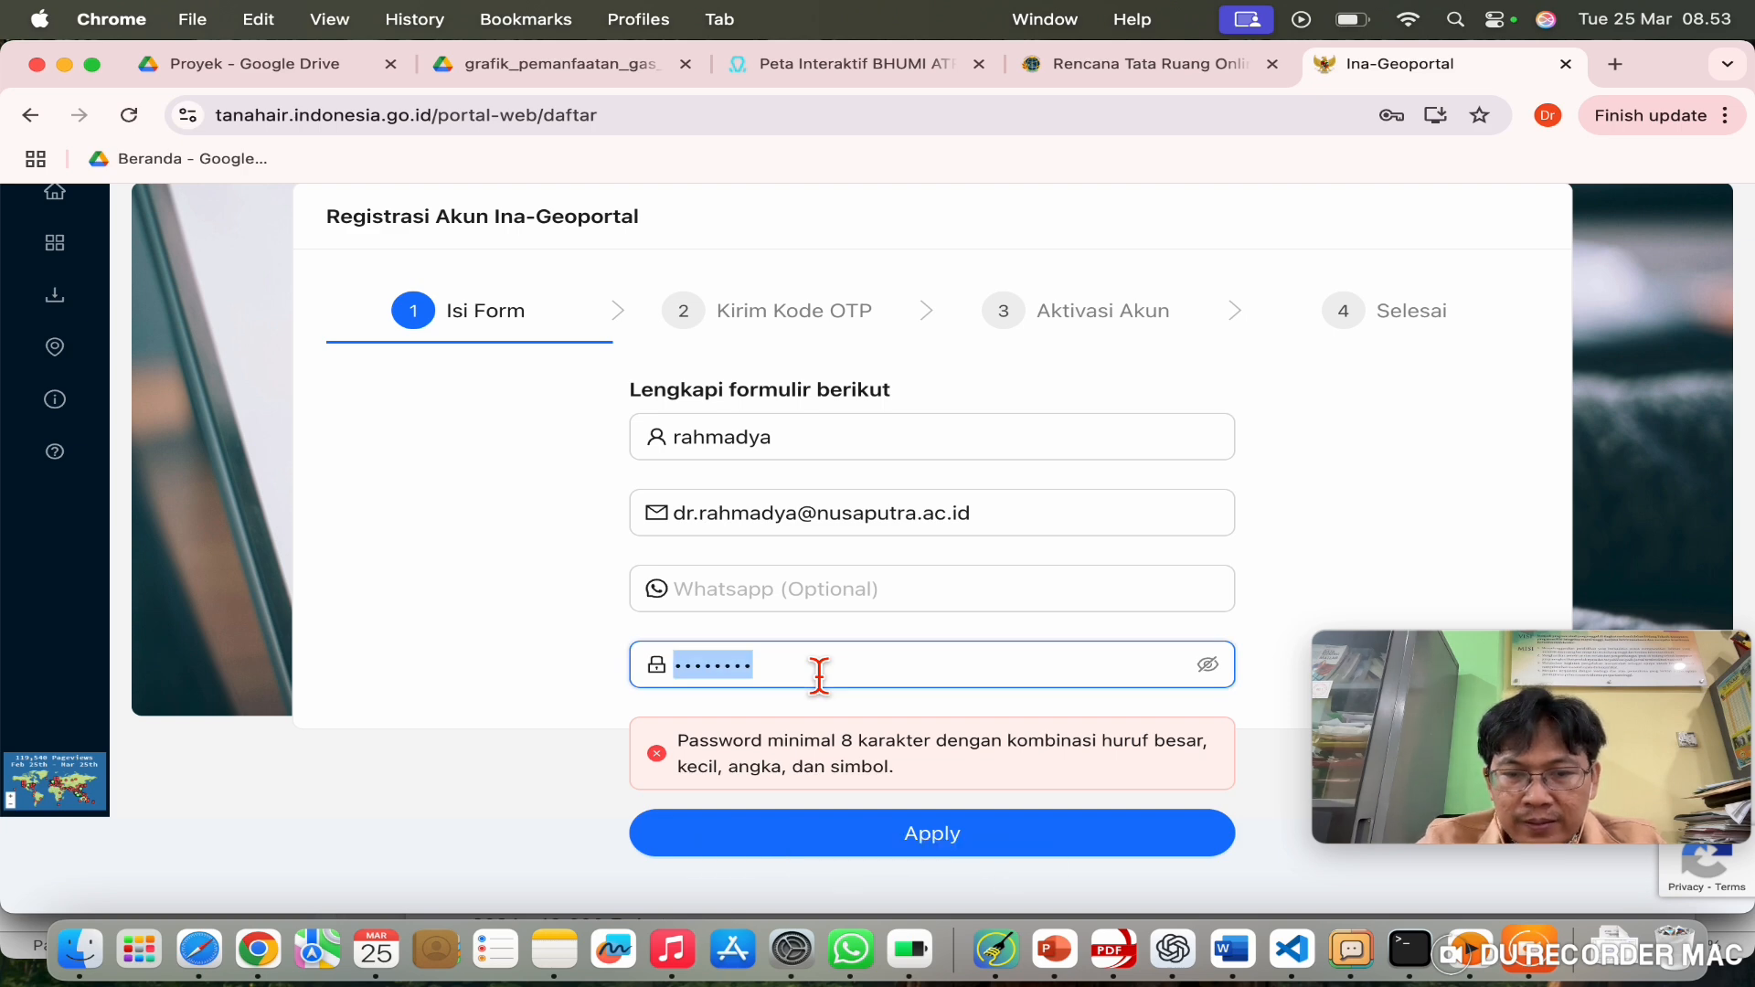
pyautogui.write('Rah')
pyautogui.write('•••••')
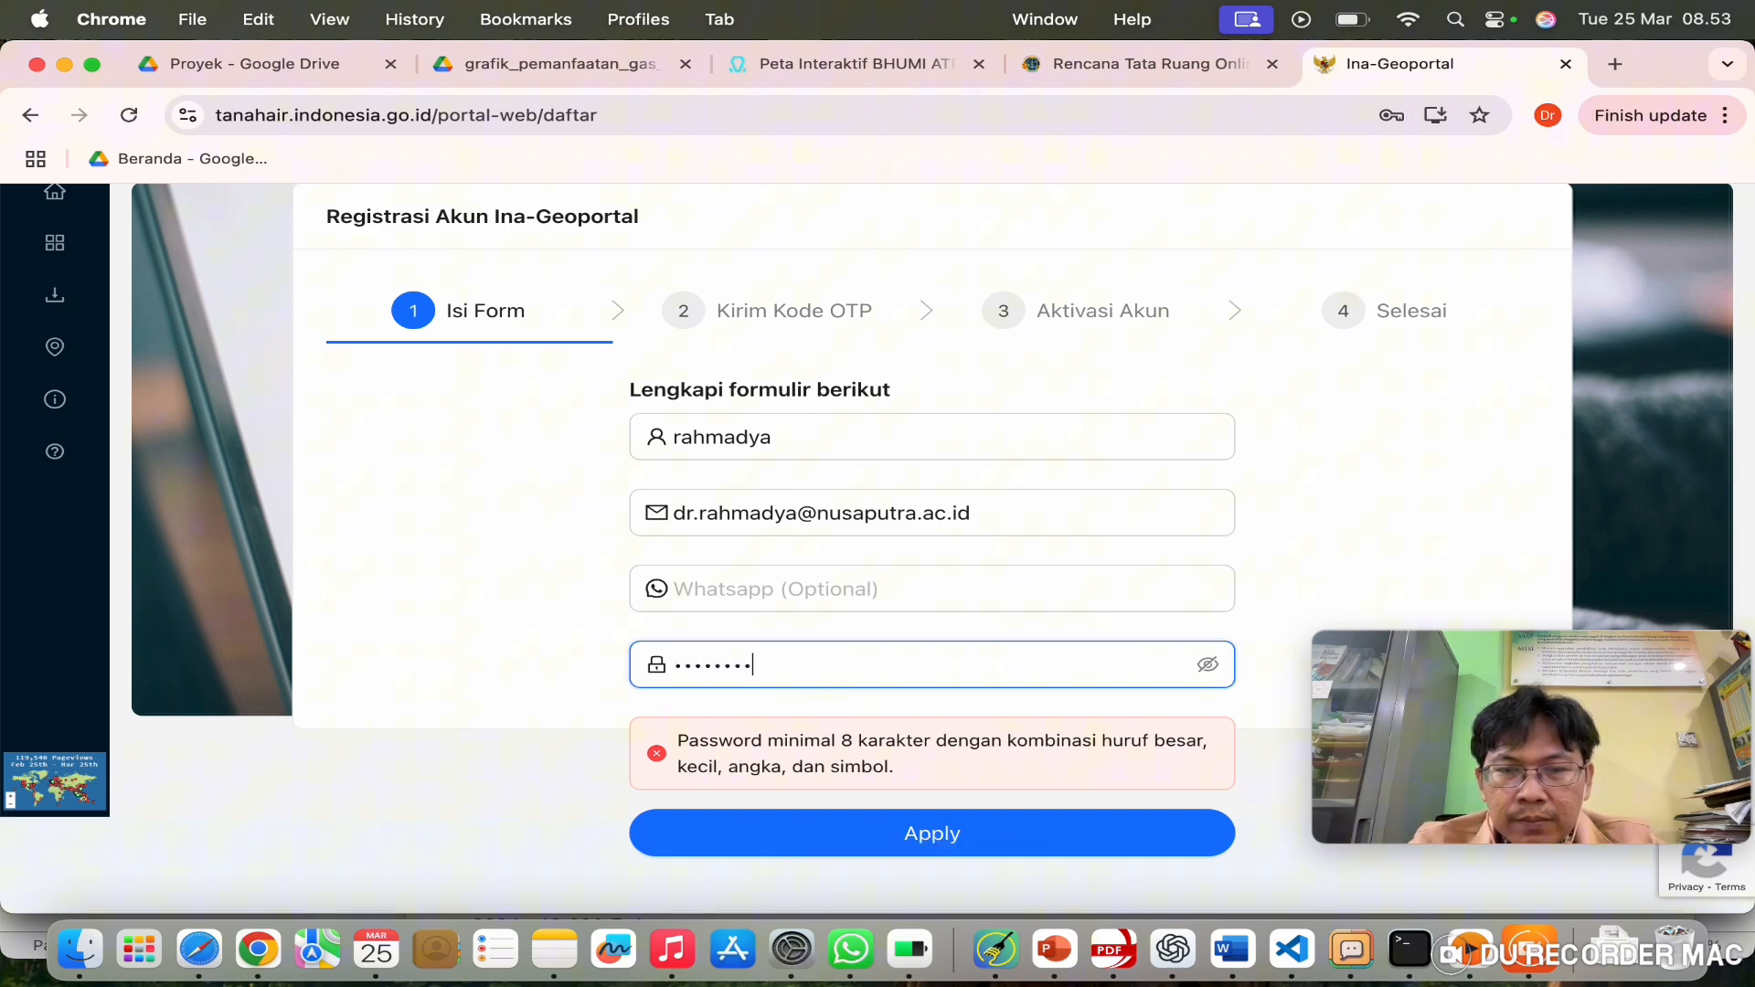
pyautogui.click(952, 842)
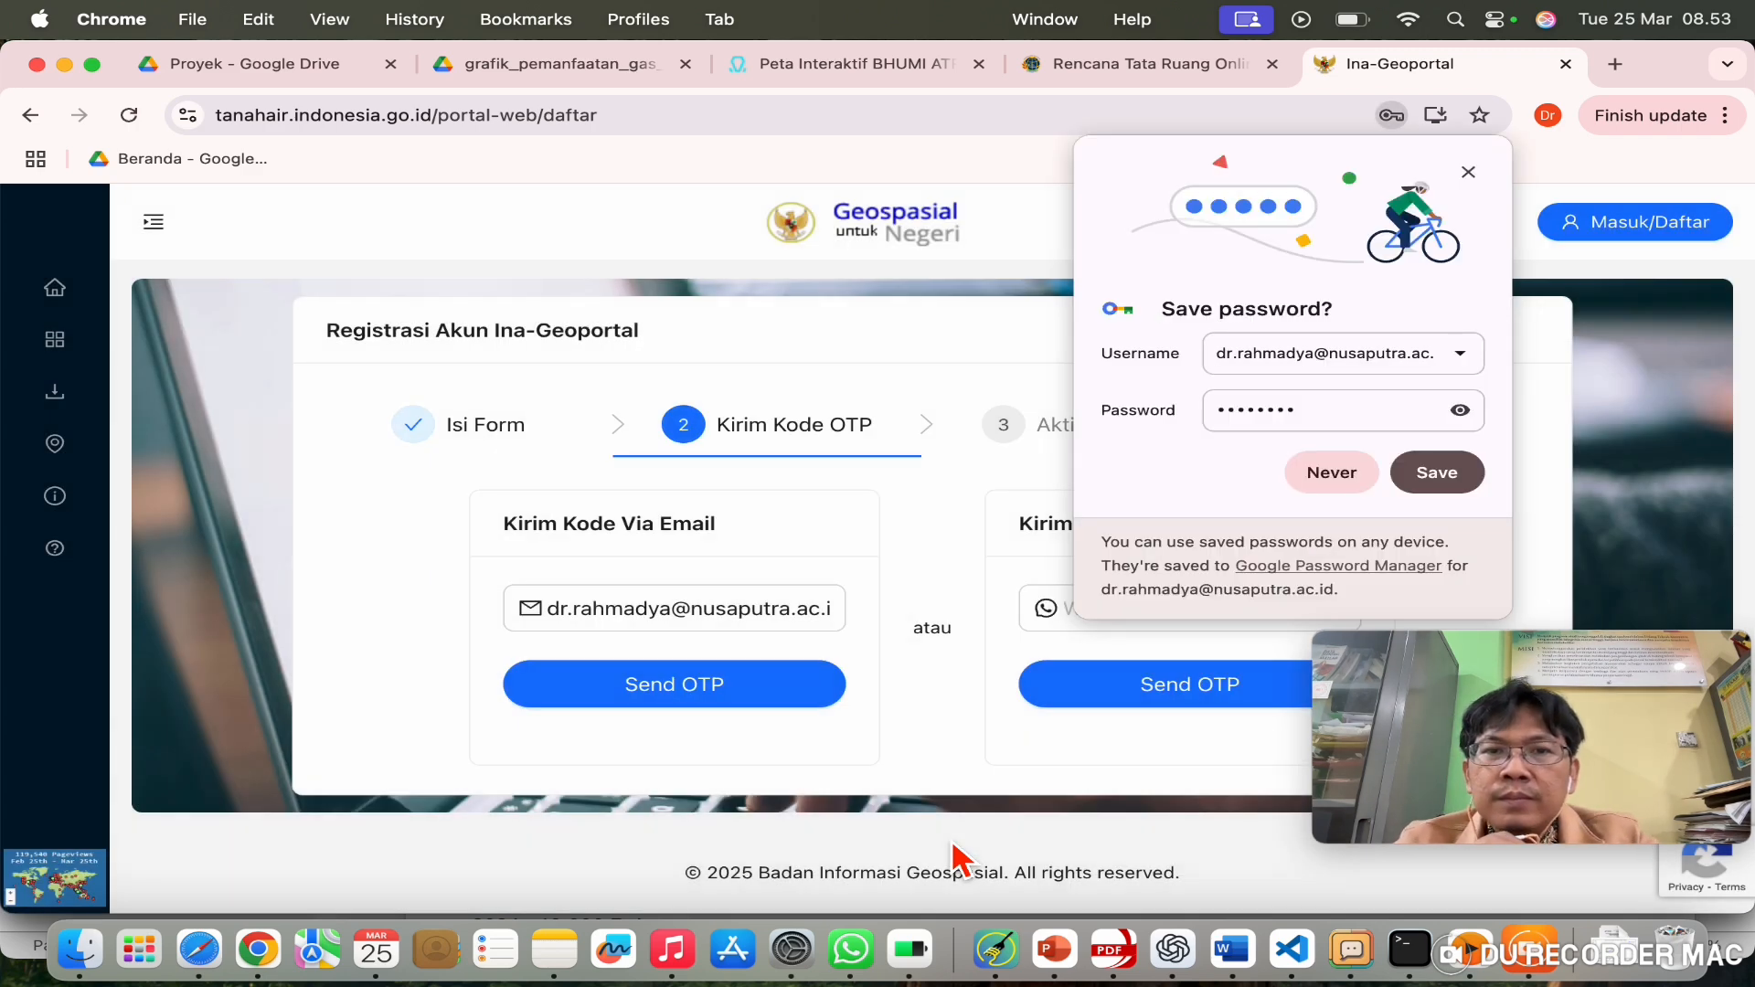
# Step: Save the password in Chrome and decline the screen-lock offer
pyautogui.click(1452, 485)
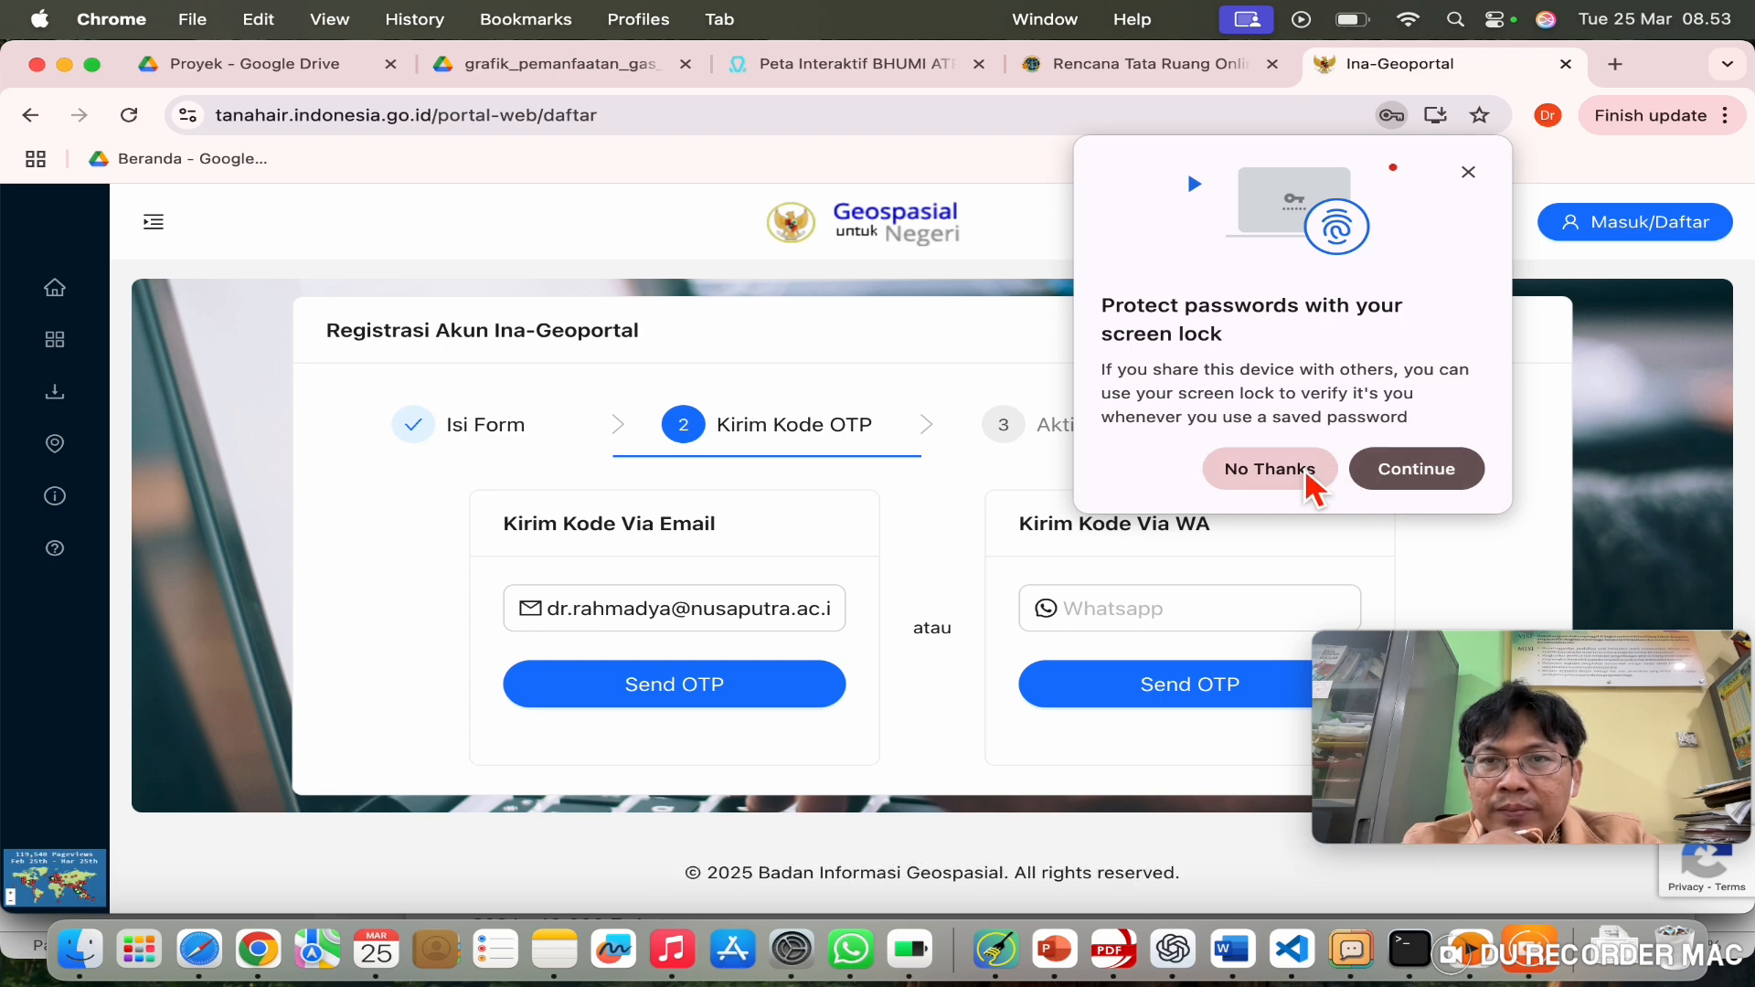
pyautogui.click(1306, 474)
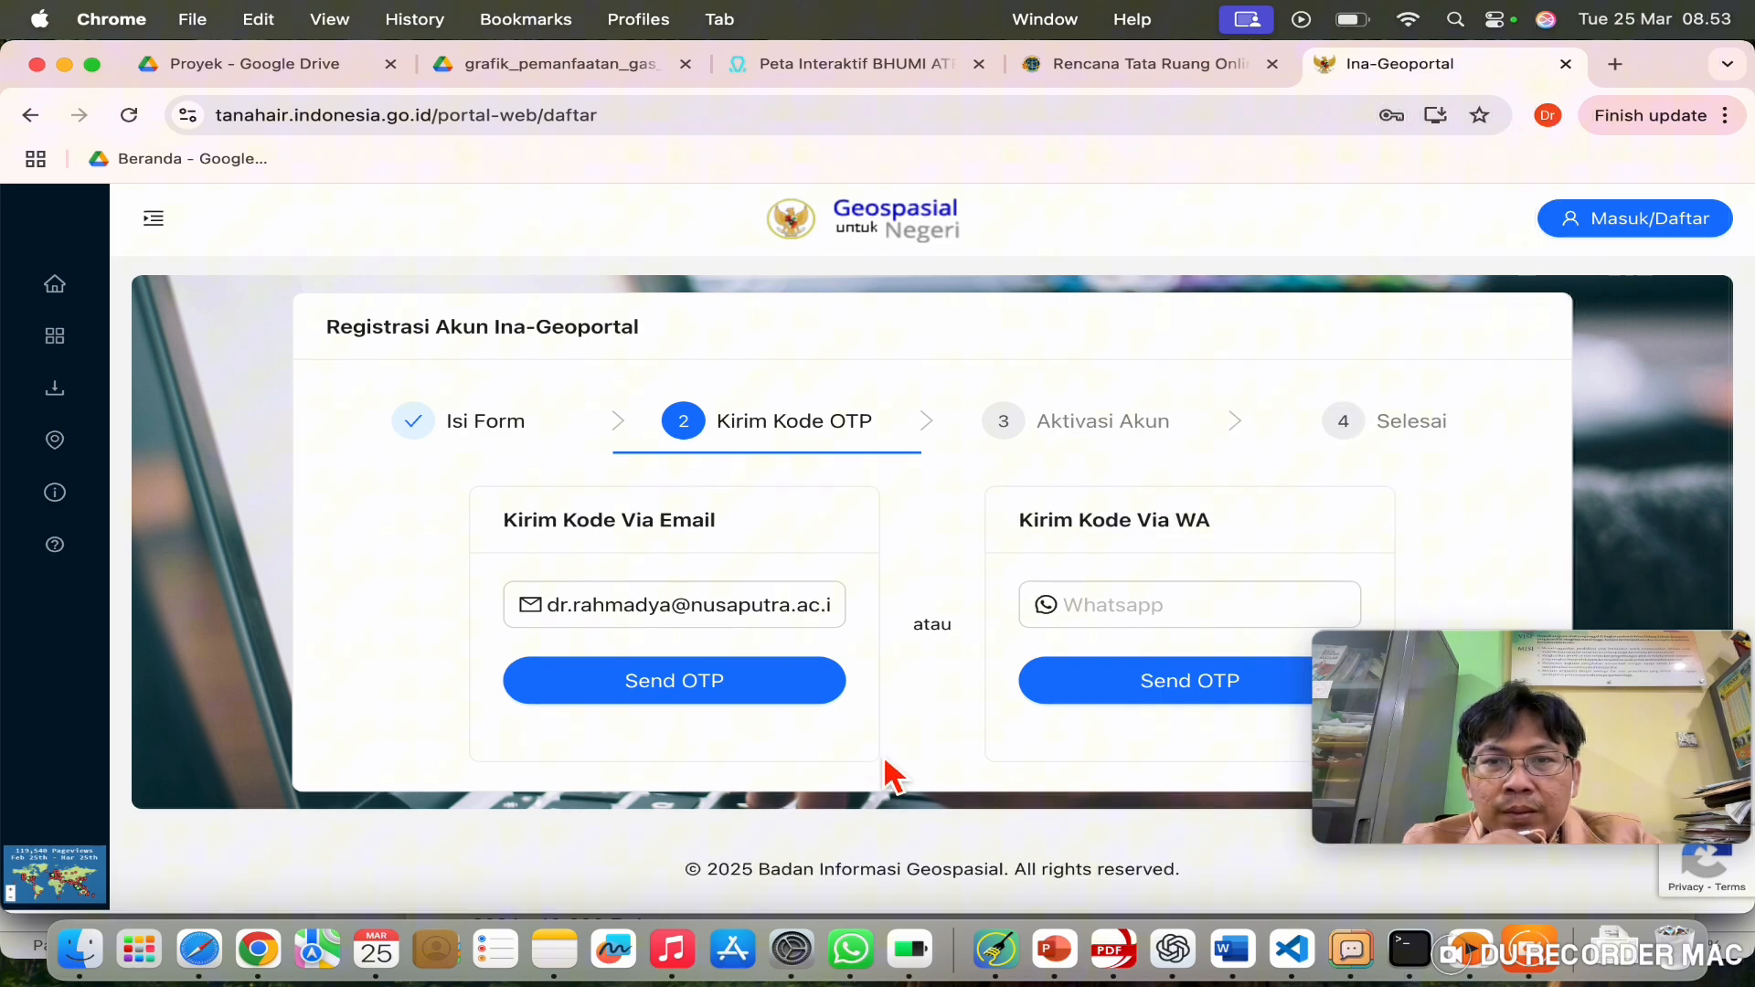
pyautogui.scroll(1, 885, 759)
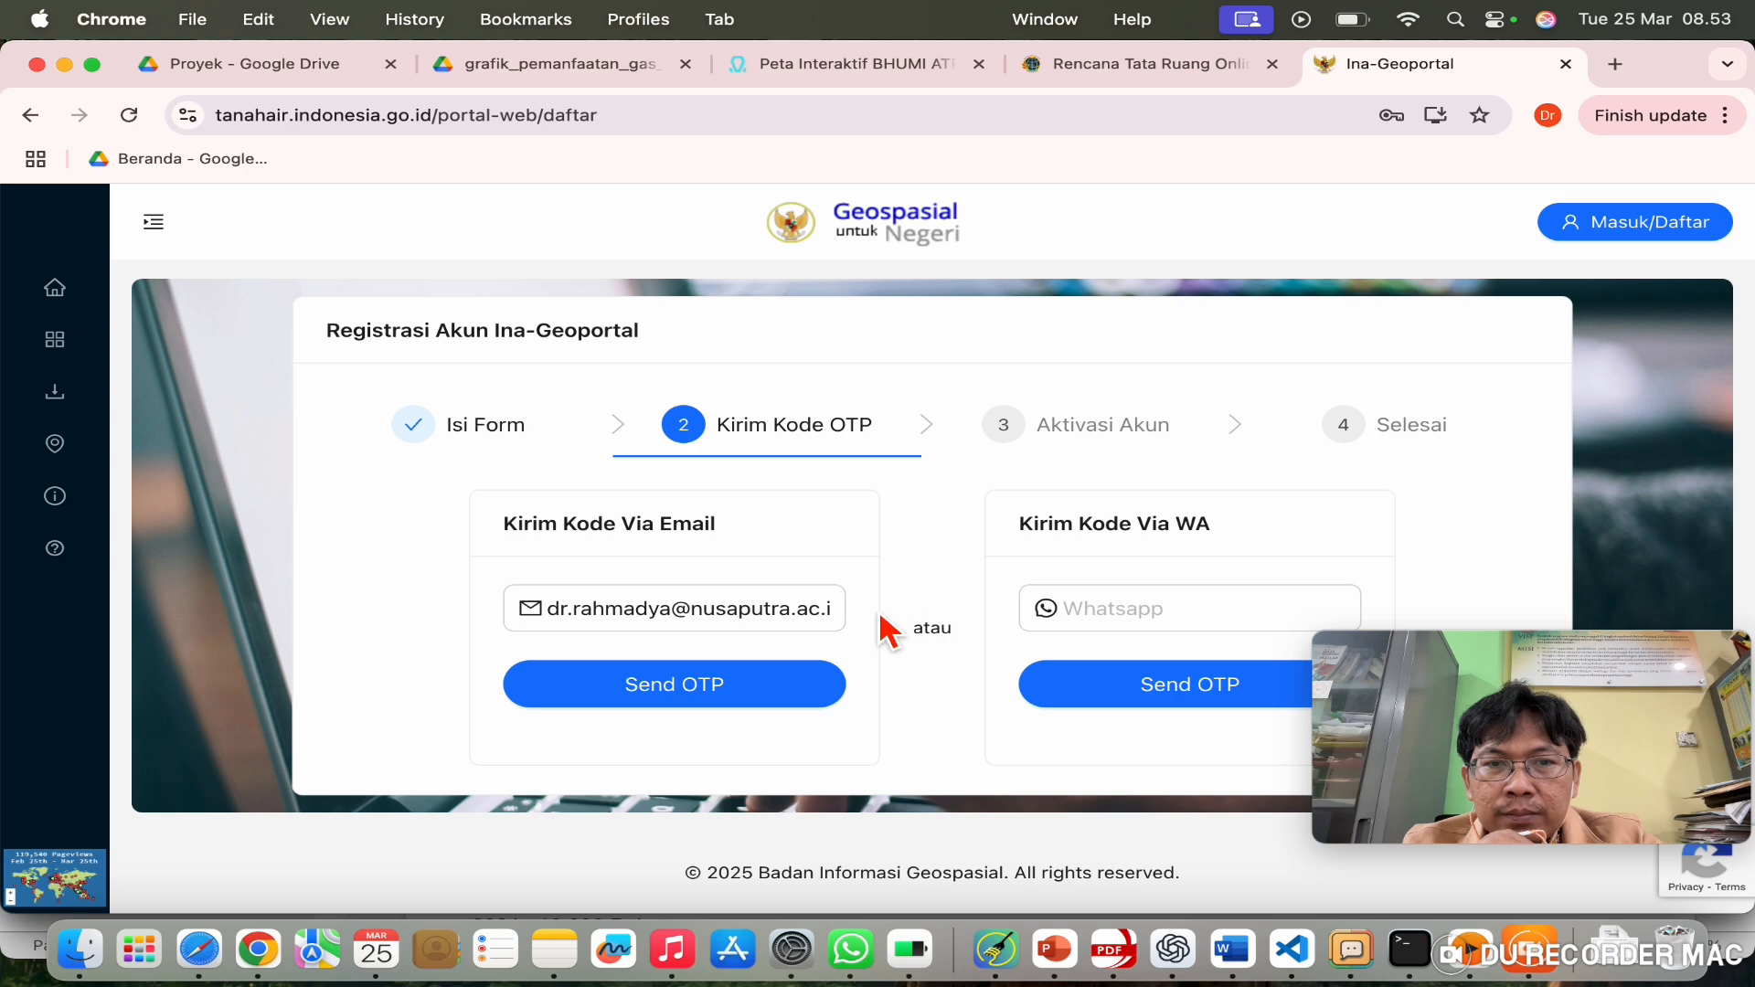
# Step: Send the activation OTP to the registered e-mail, then start a new tab
pyautogui.click(1134, 606)
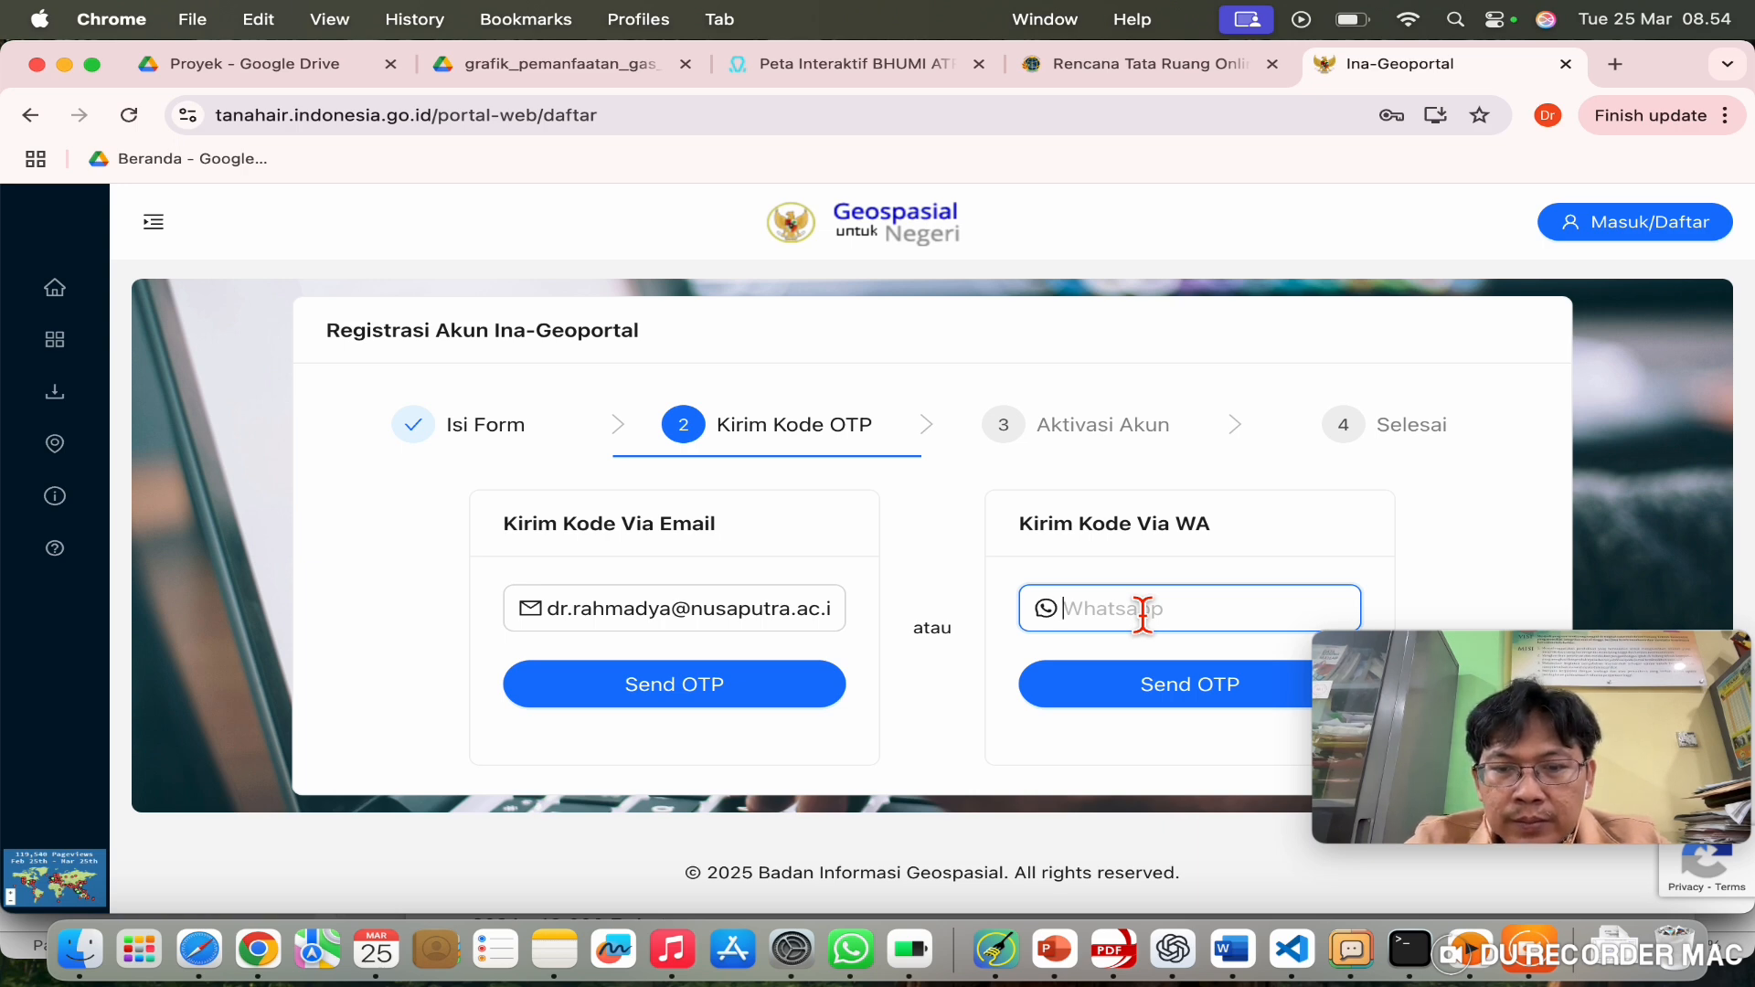
pyautogui.click(736, 695)
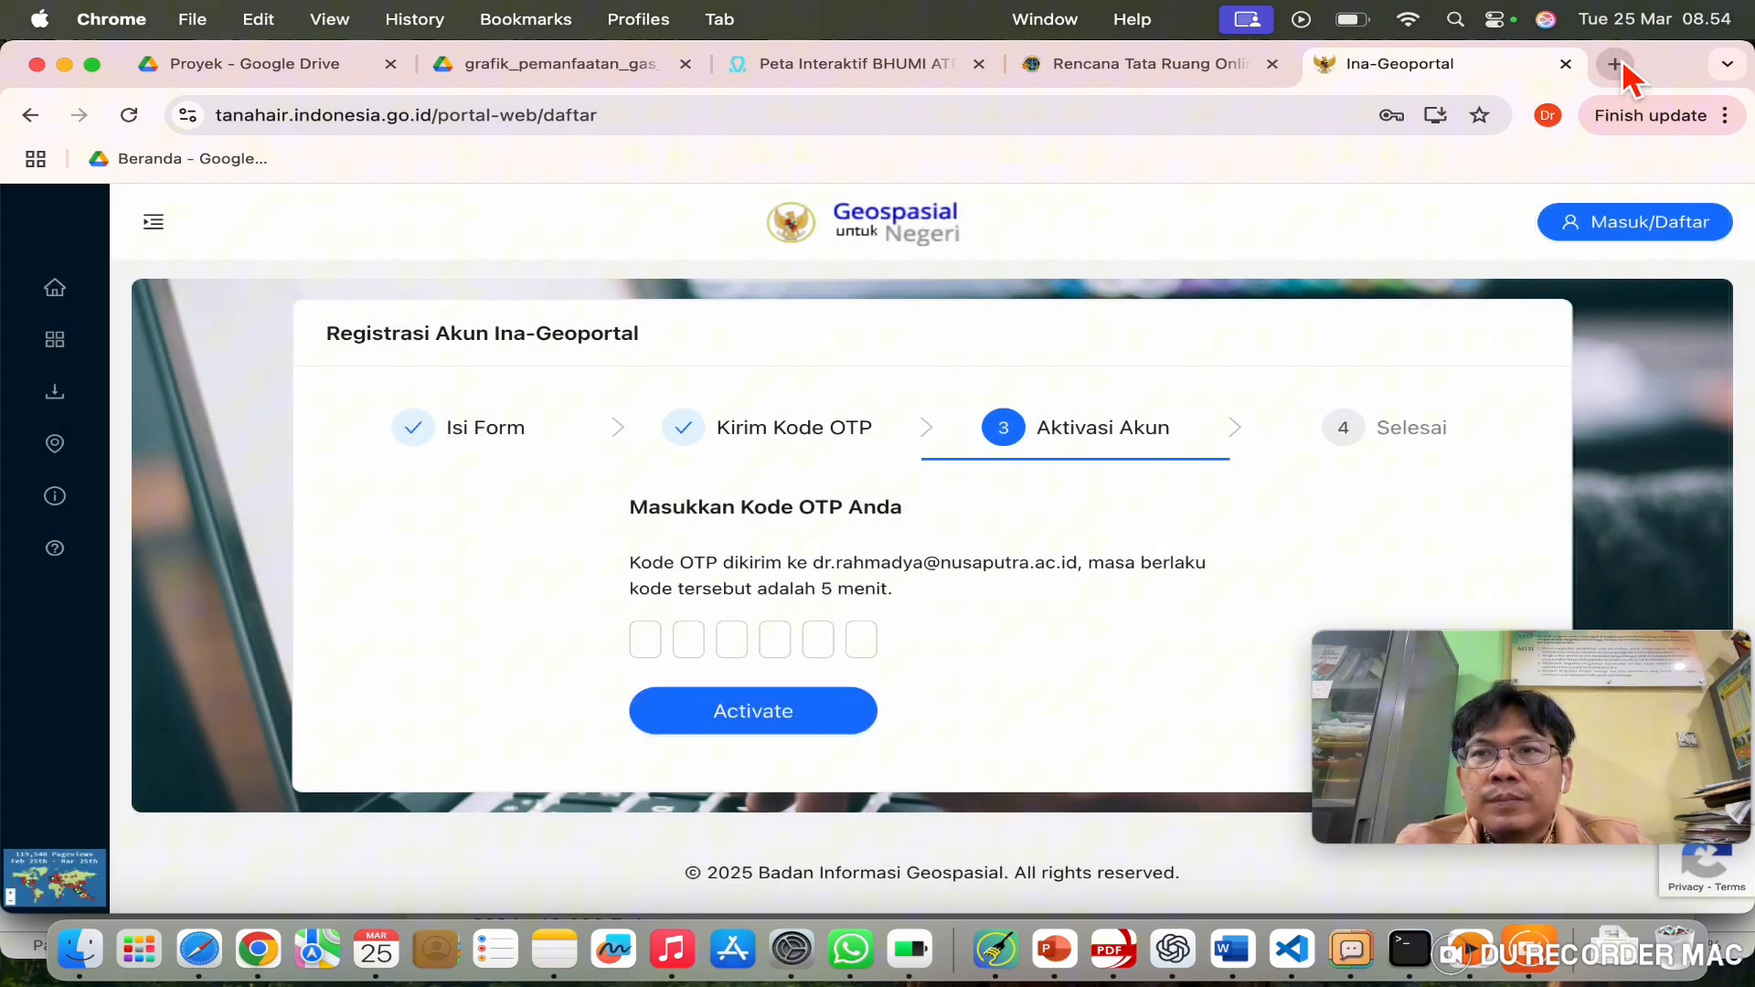
pyautogui.click(1616, 64)
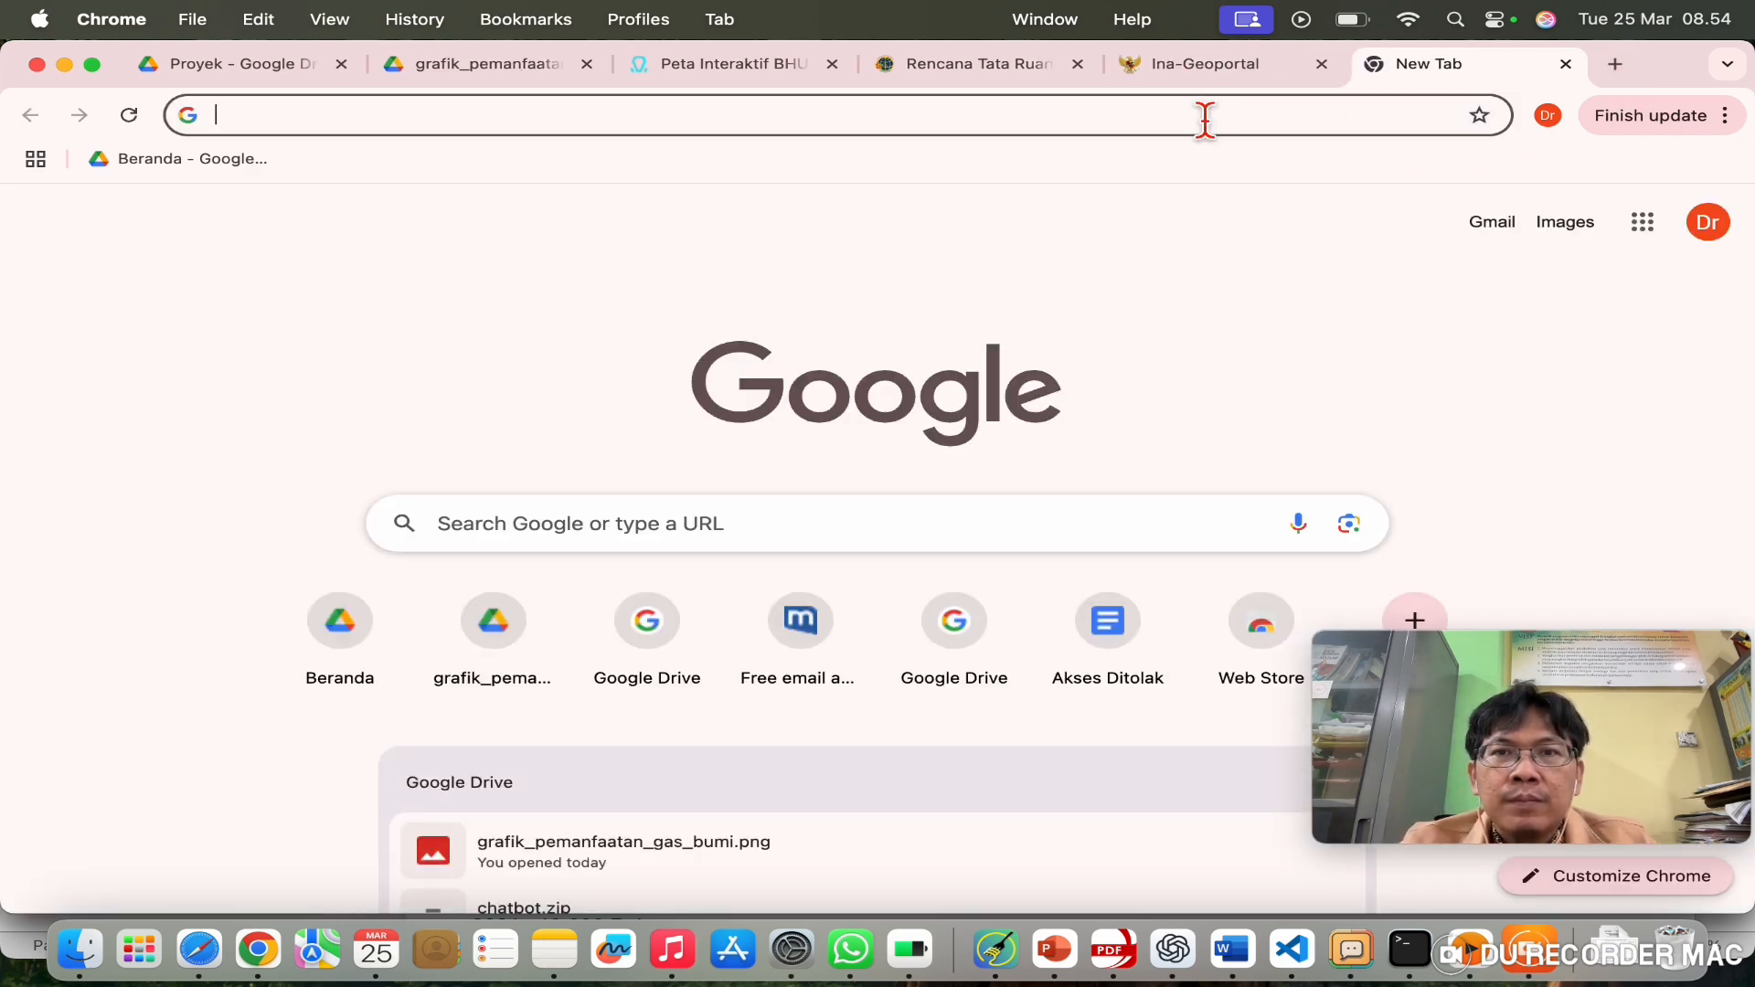
pyautogui.click(1203, 117)
# Step: Open the OTP Akun Inageoportal email in Gmail and copy its code
pyautogui.write('mail')
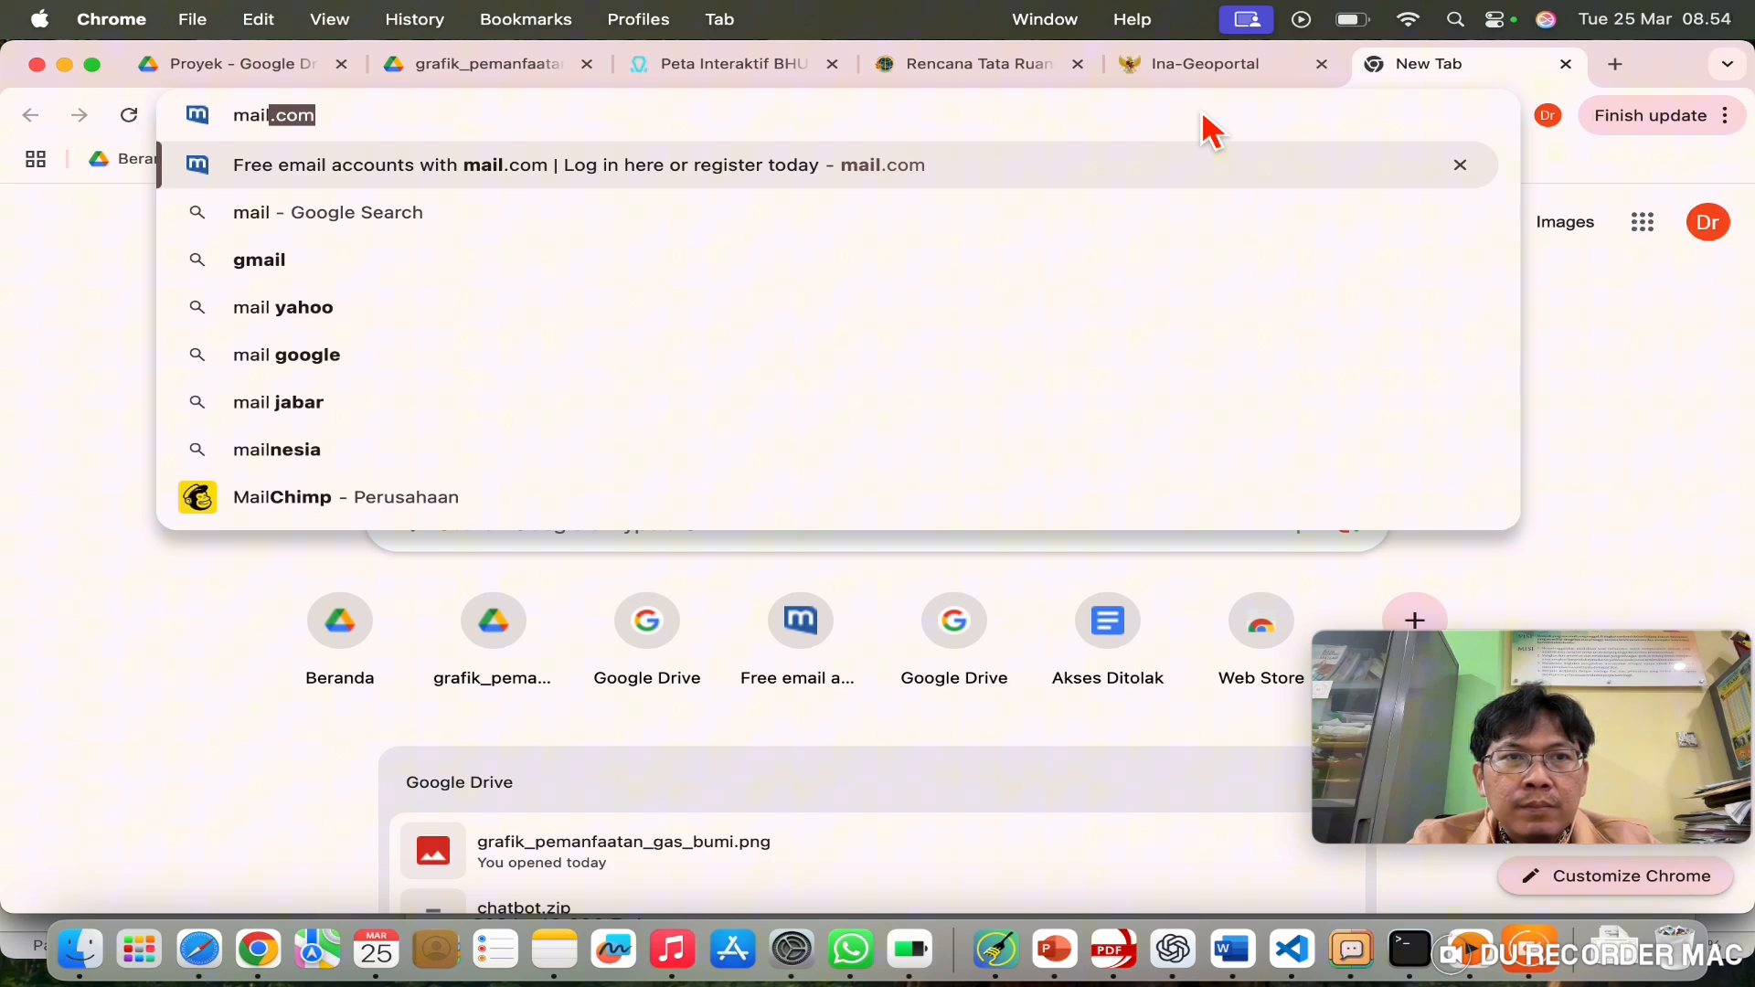
pyautogui.press('BackSpace')
pyautogui.press('BackSpace')
pyautogui.press('BackSpace')
pyautogui.press('BackSpace')
pyautogui.press('BackSpace')
pyautogui.write('gmai')
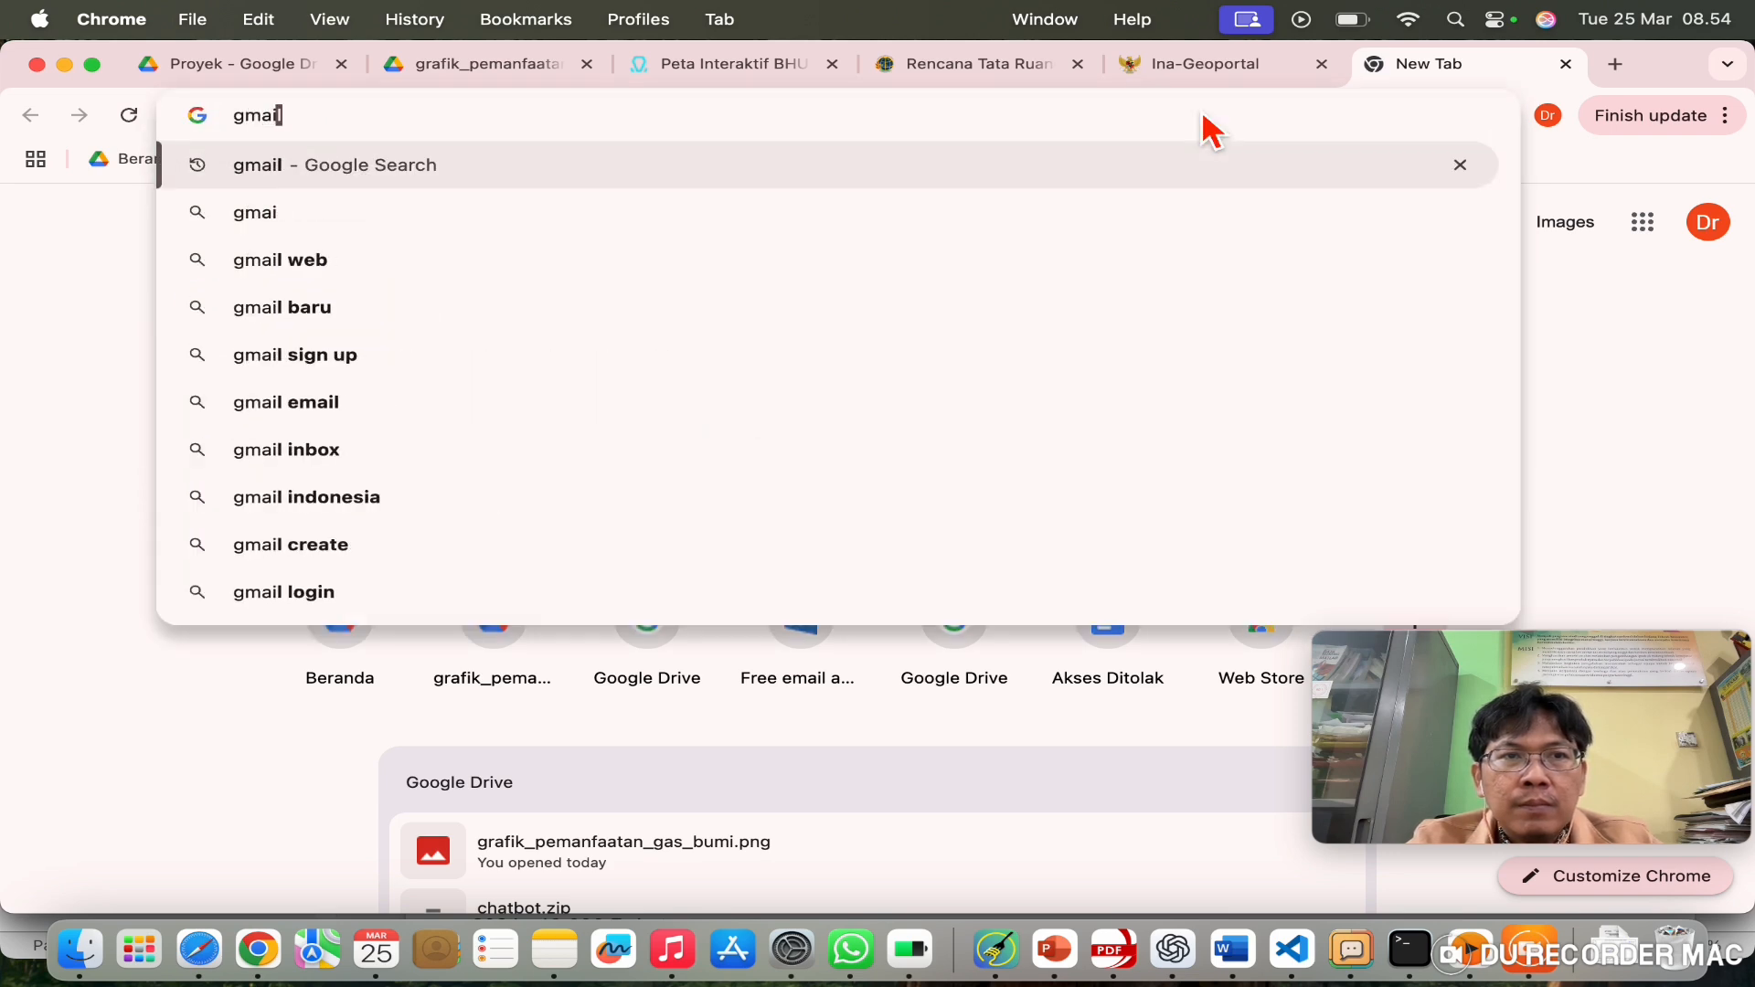
pyautogui.write('l.com')
pyautogui.press('Return')
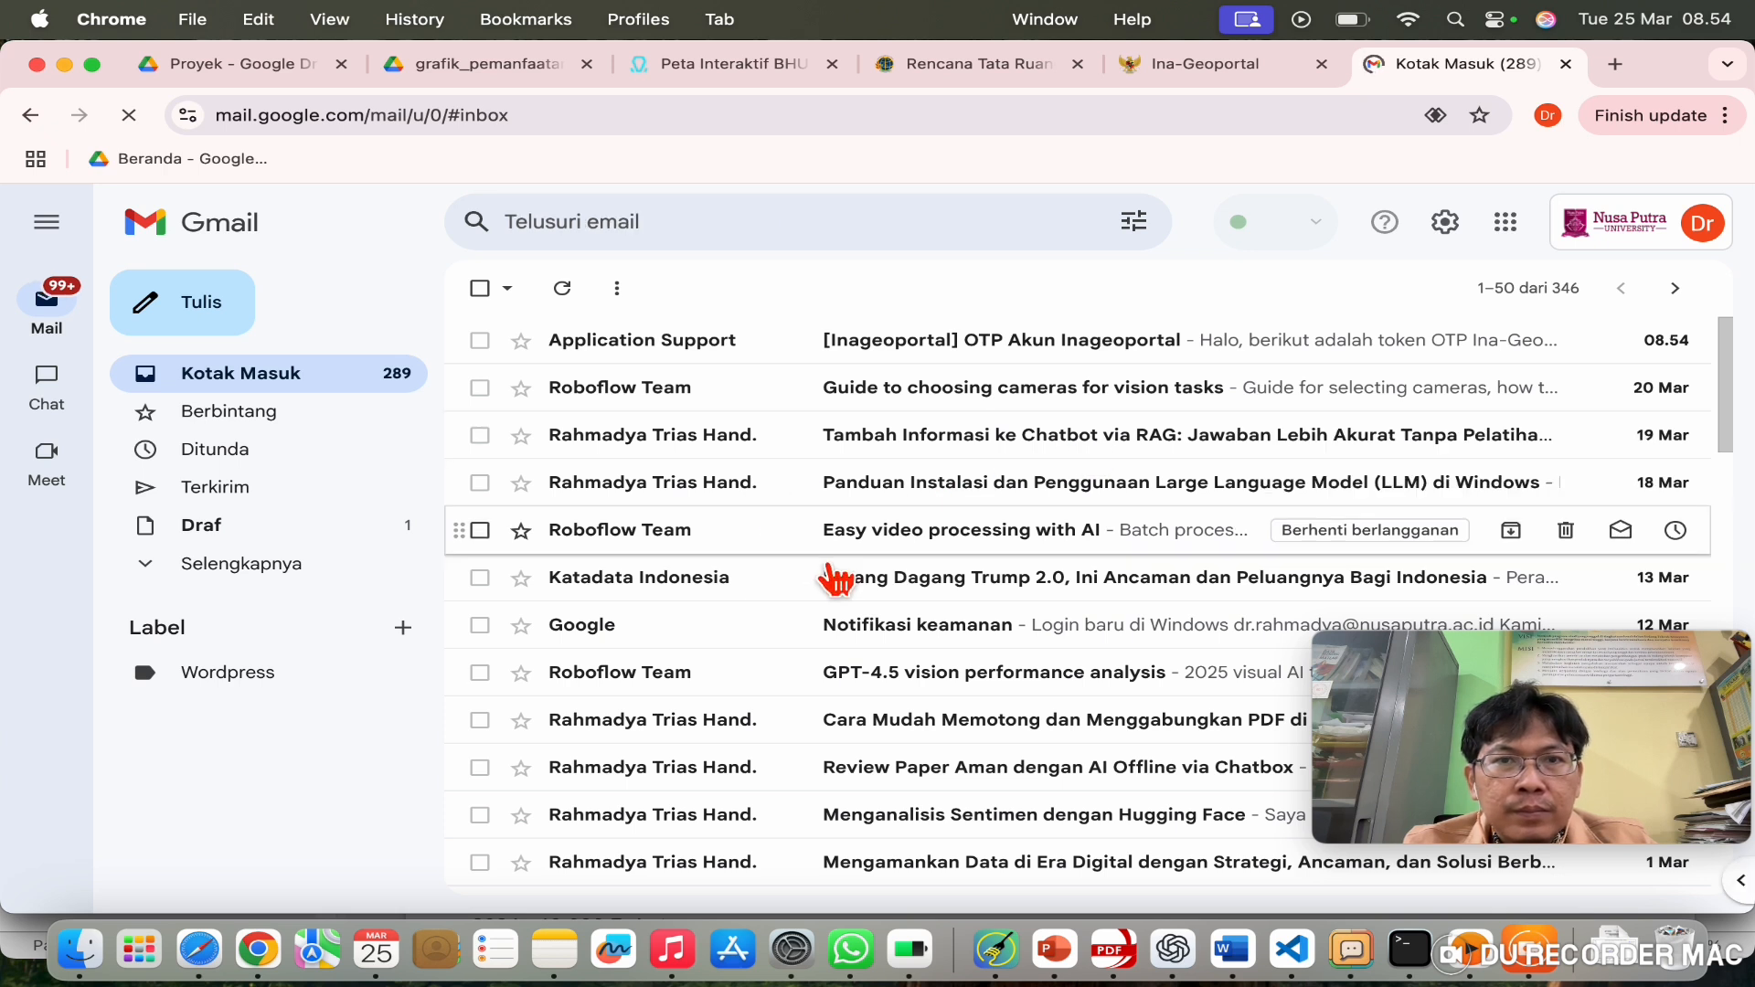
pyautogui.click(1047, 346)
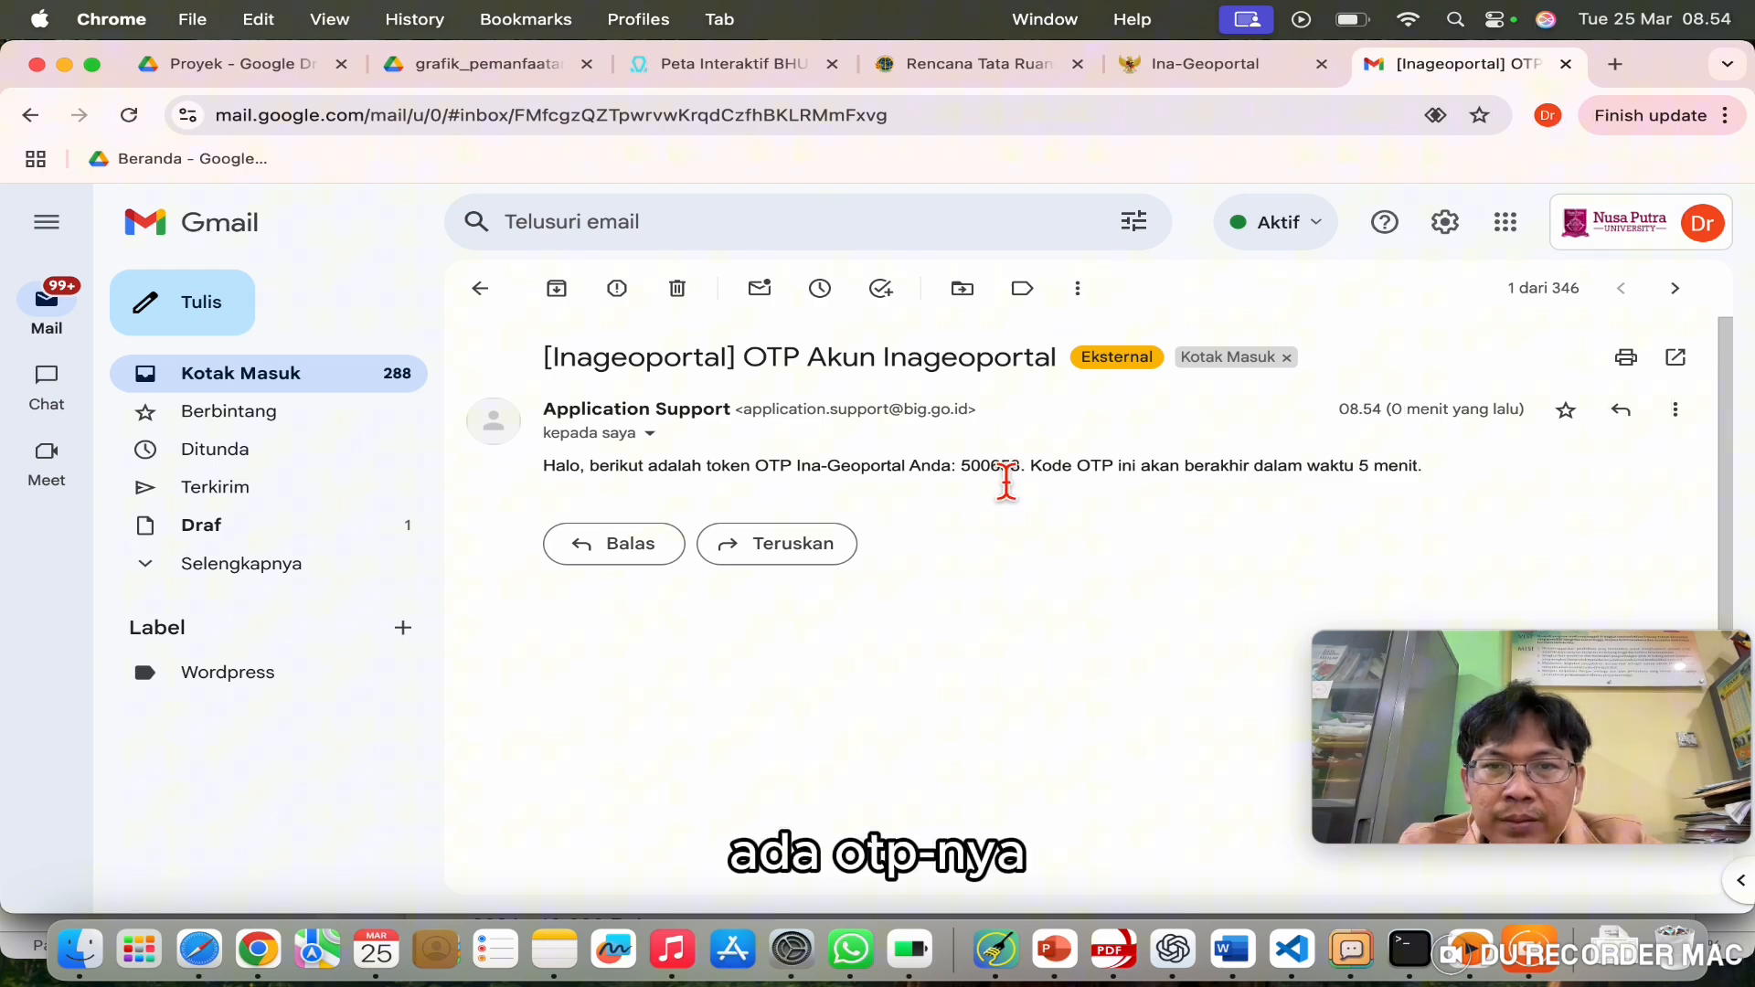
pyautogui.doubleClick(1007, 480)
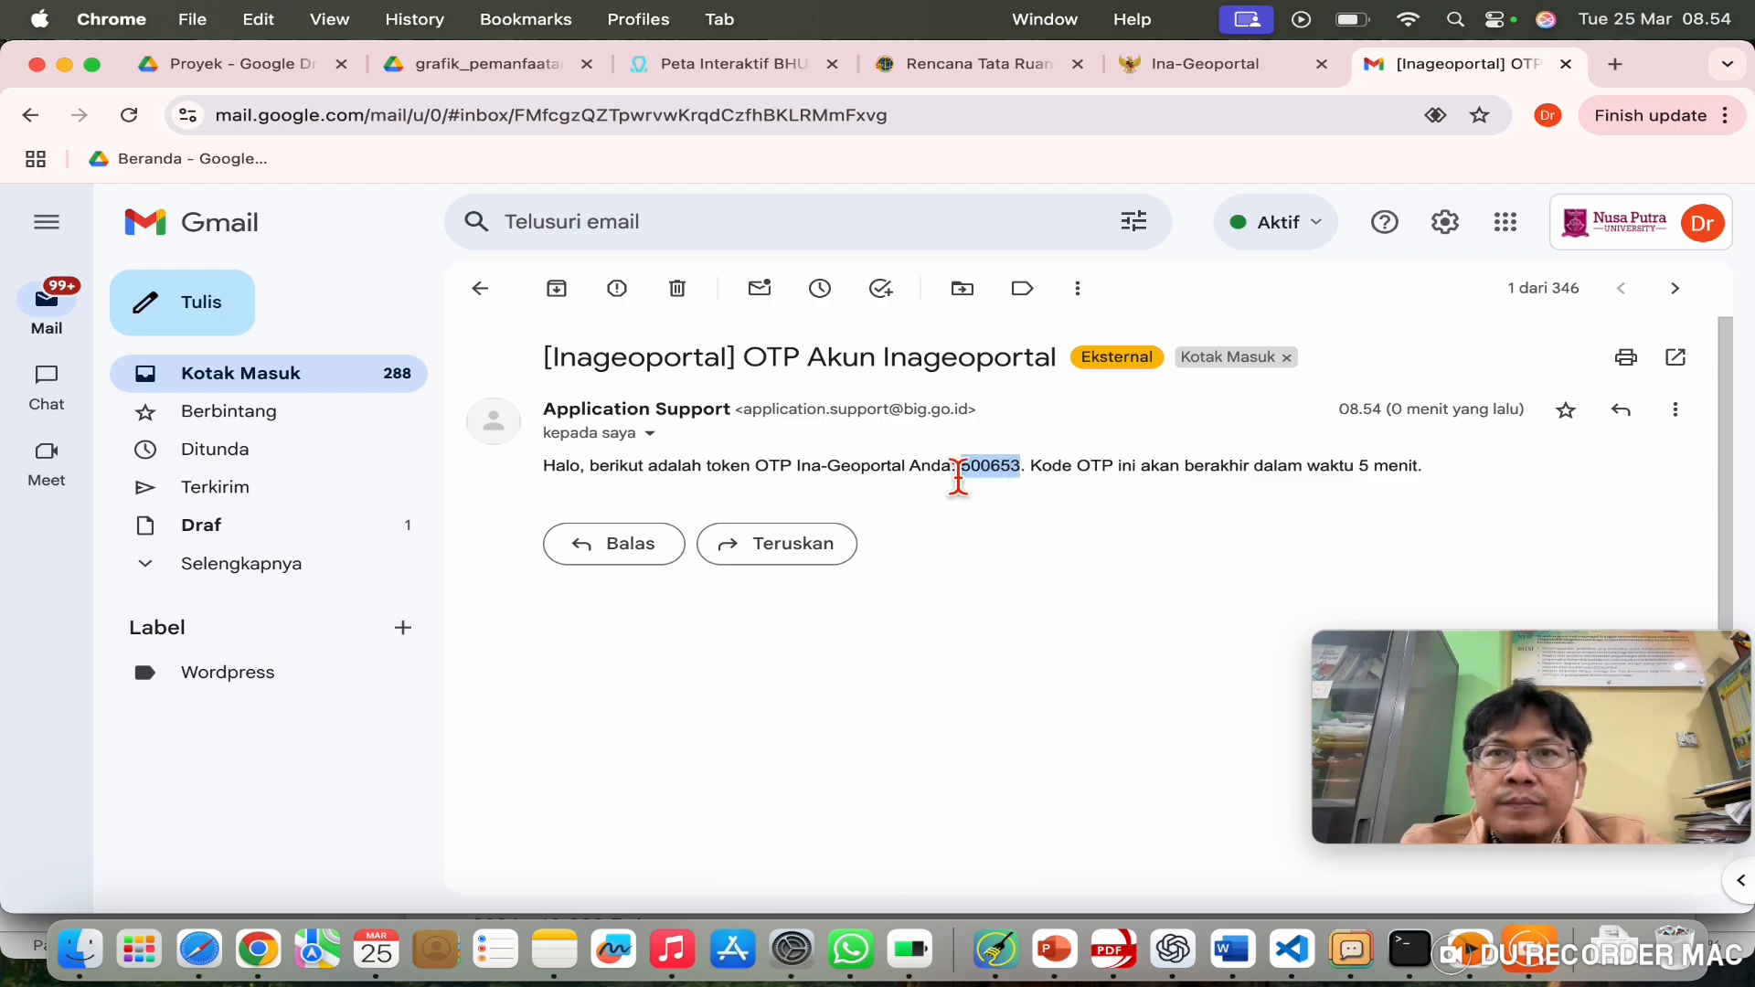
pyautogui.click(1267, 65)
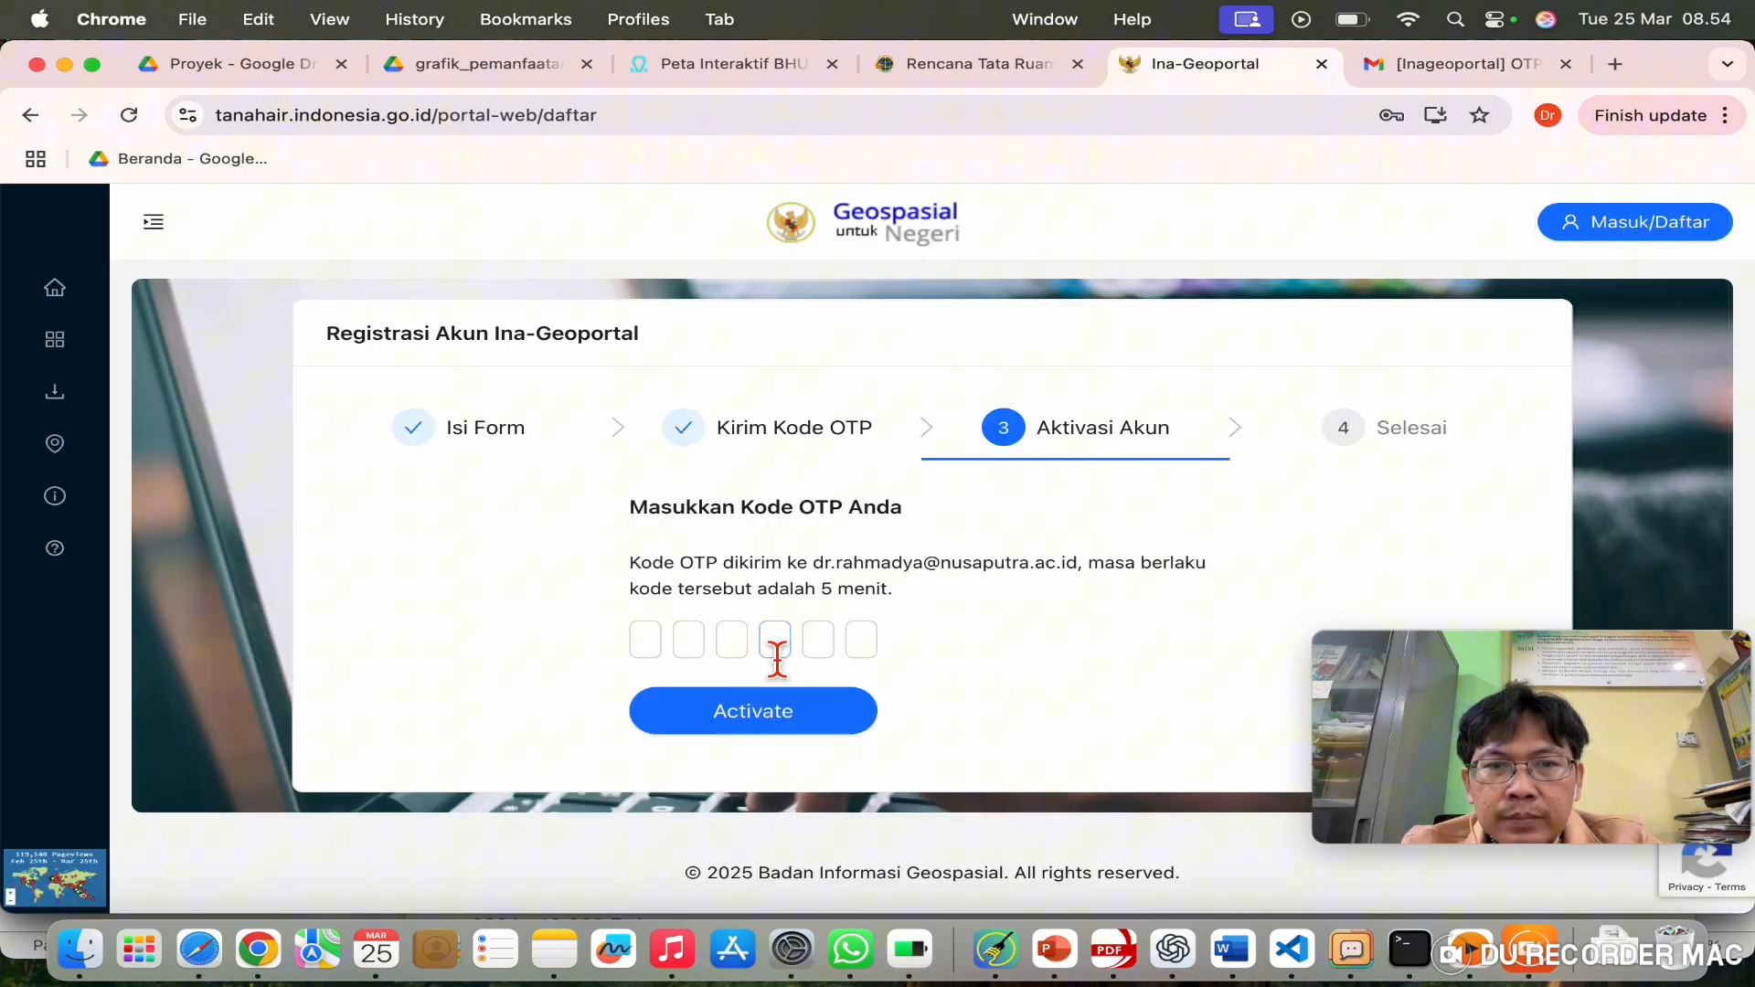
# Step: Paste the OTP code, activate the account, and log in to Ina-Geoportal
pyautogui.click(670, 654)
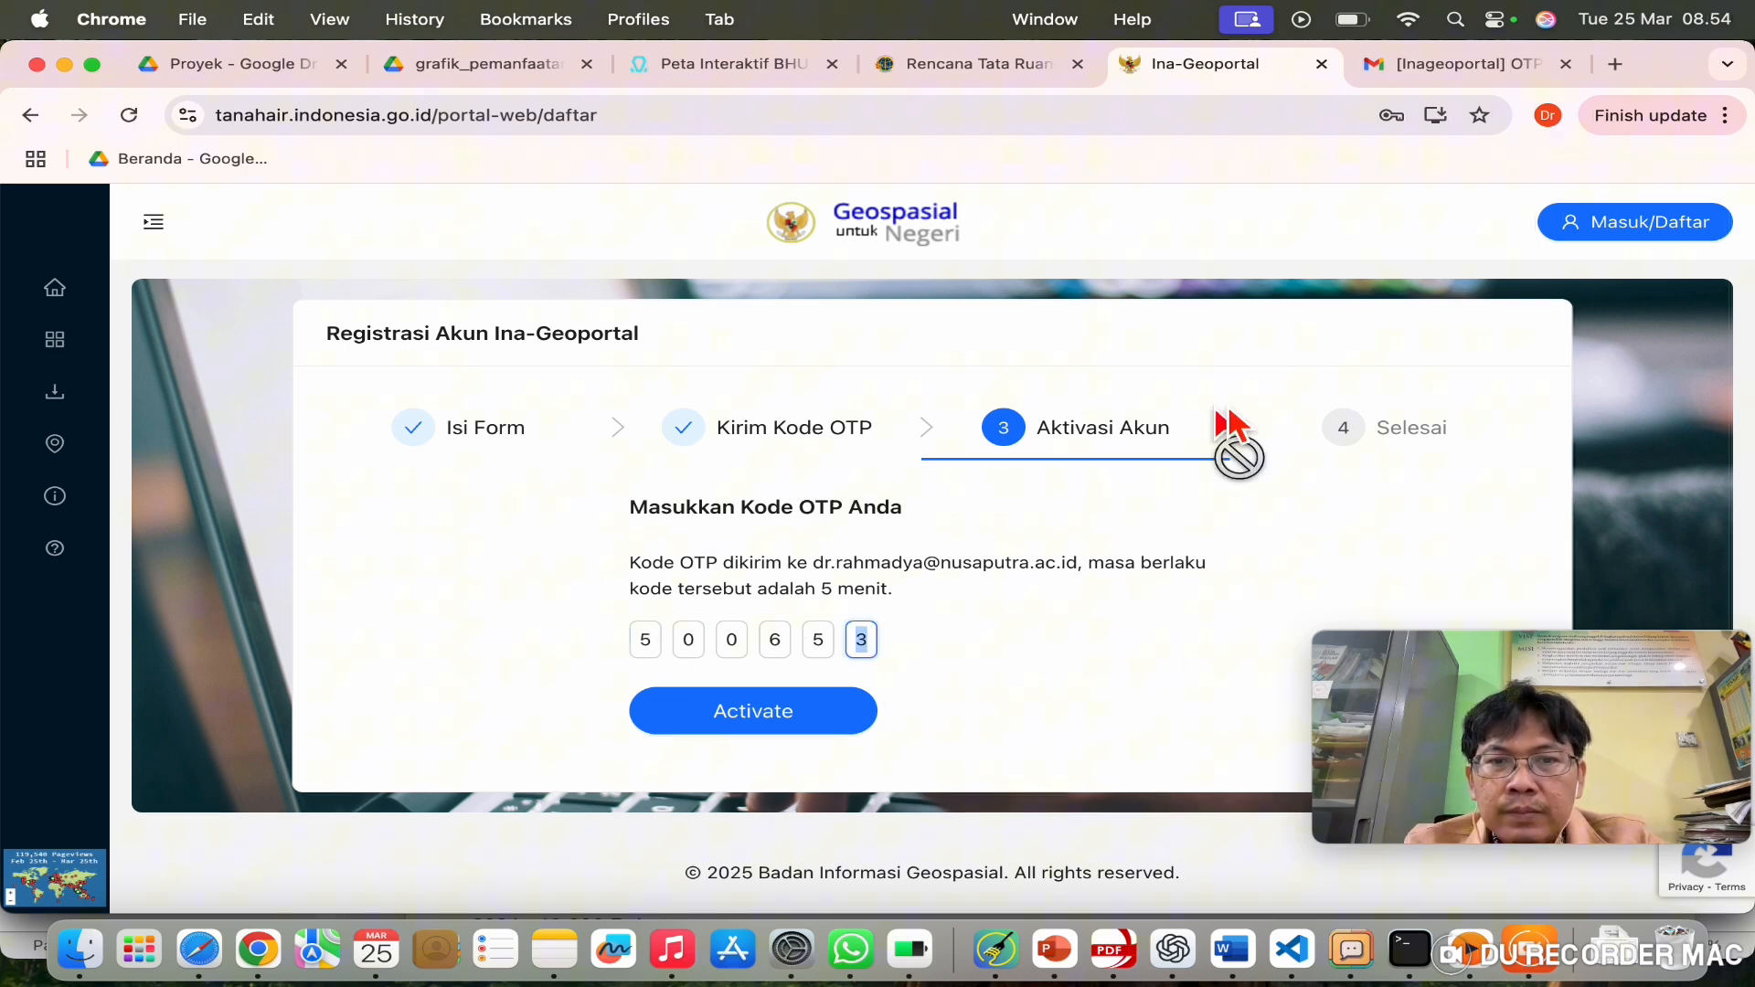
pyautogui.click(786, 727)
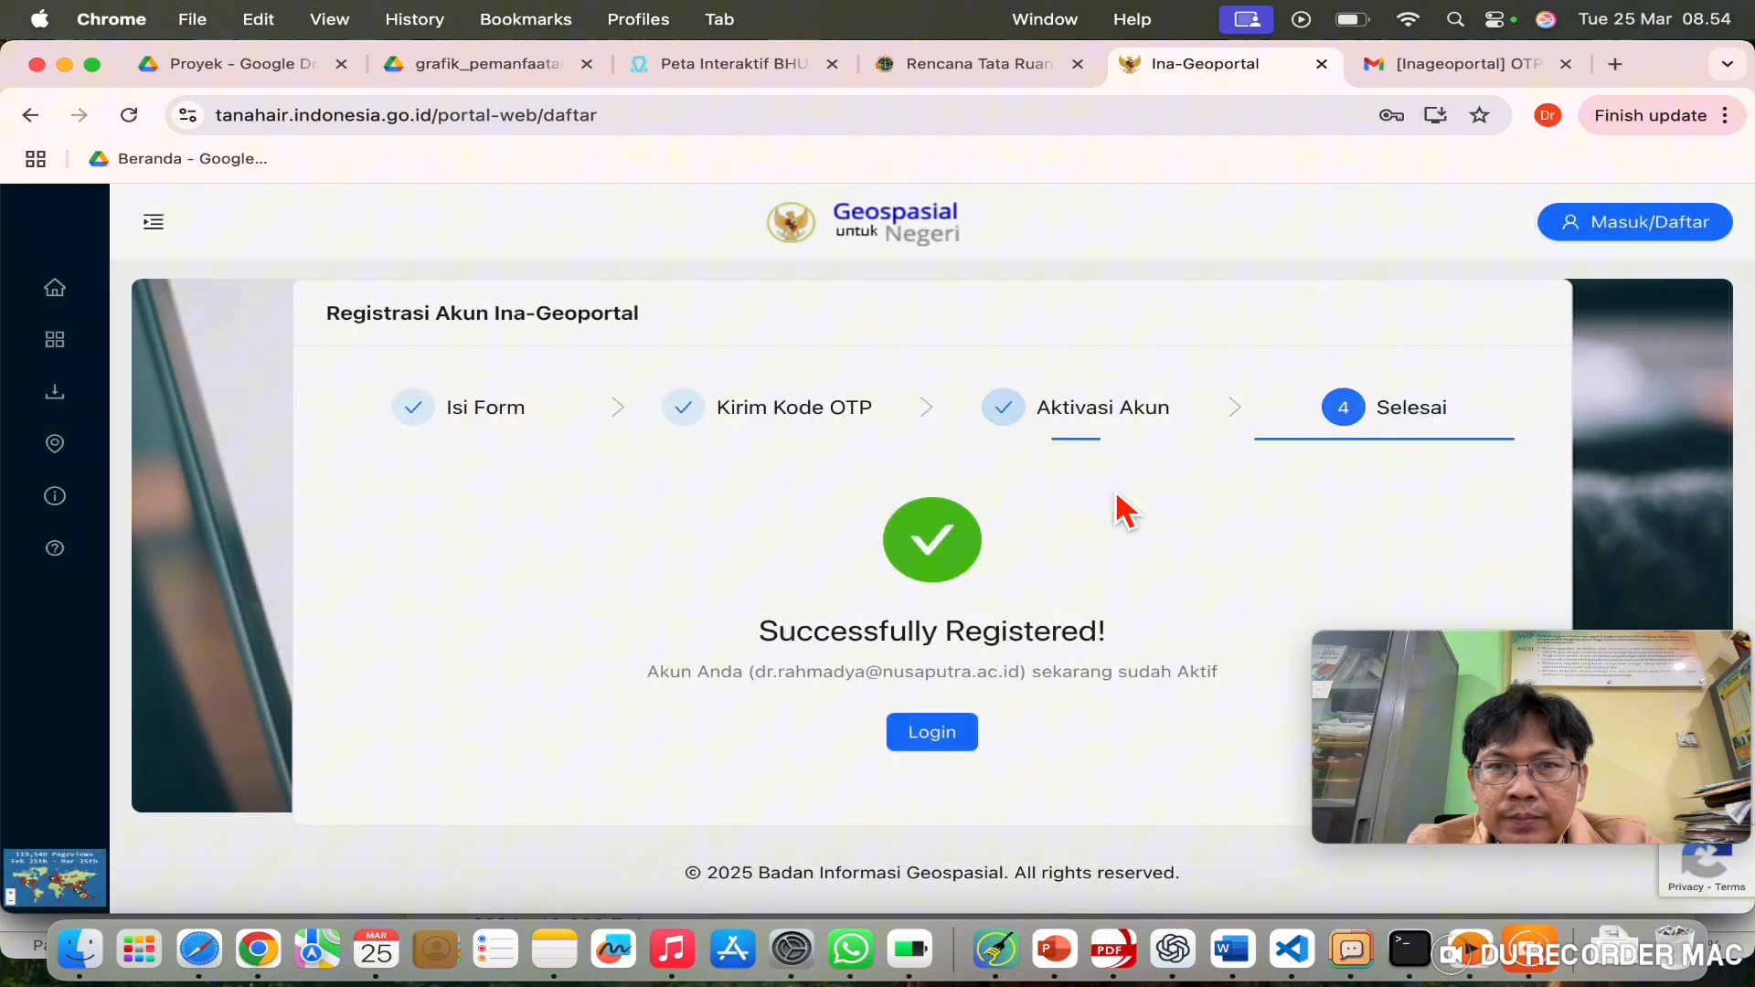
pyautogui.click(934, 737)
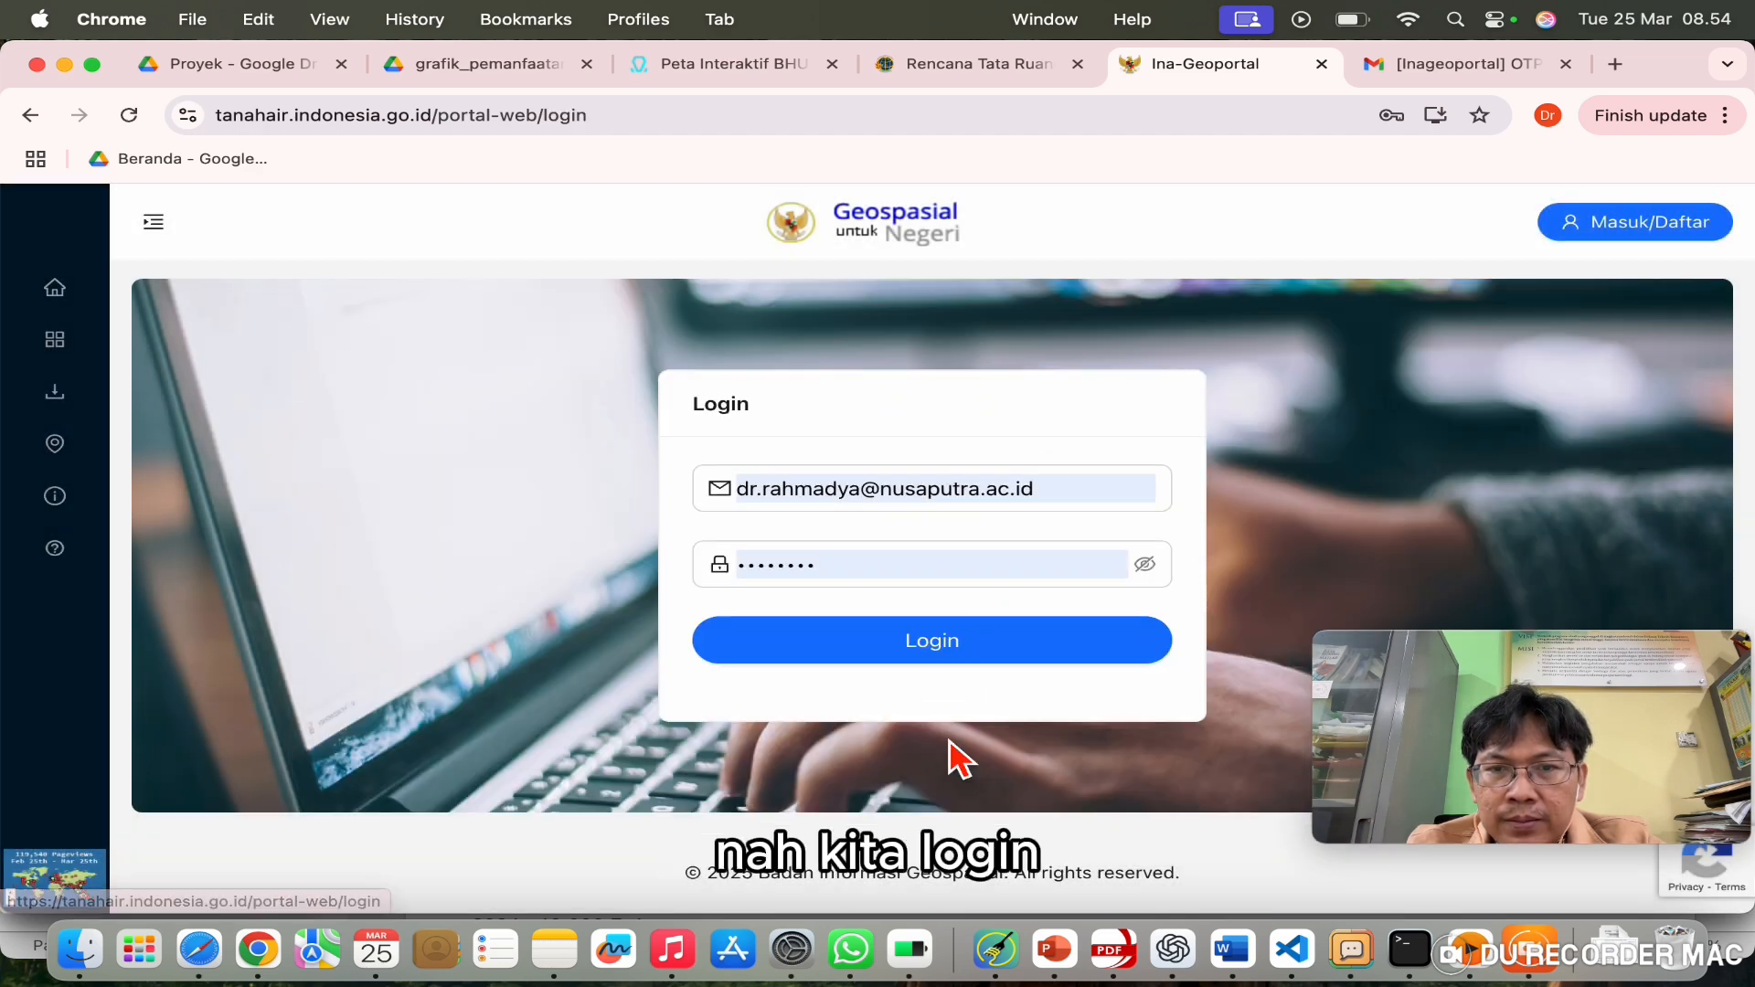
pyautogui.click(962, 654)
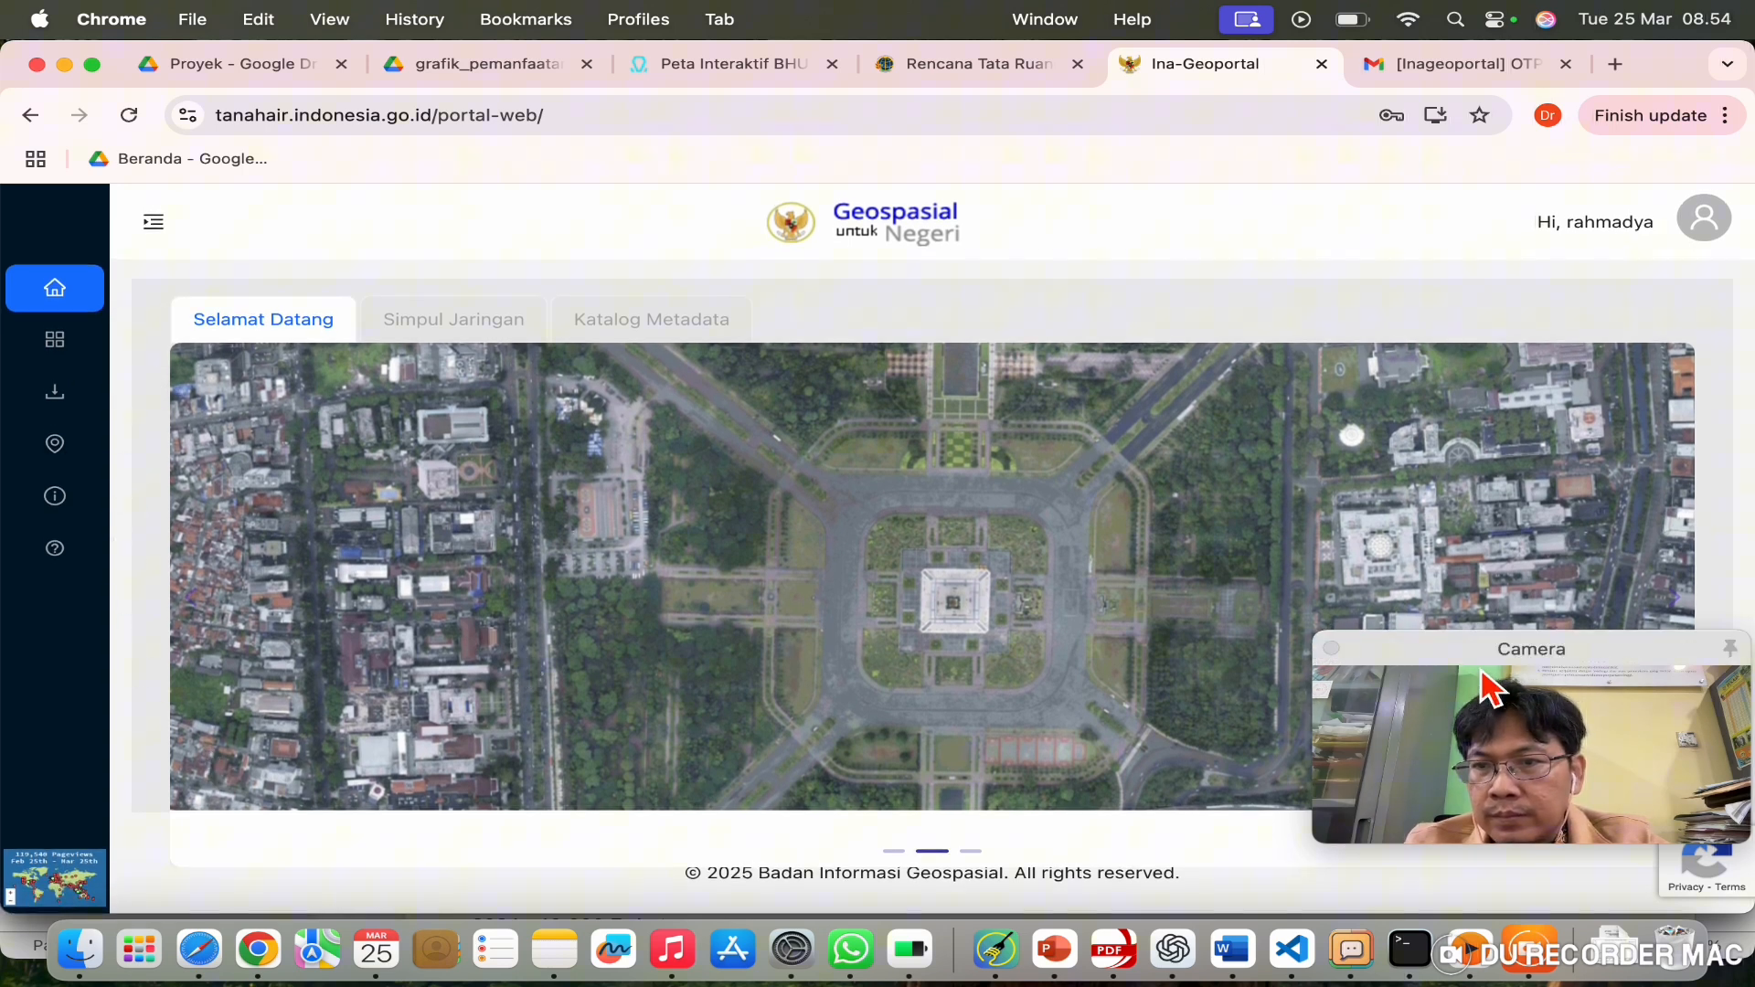
pyautogui.moveTo(1480, 653); pyautogui.dragTo(1412, 163)
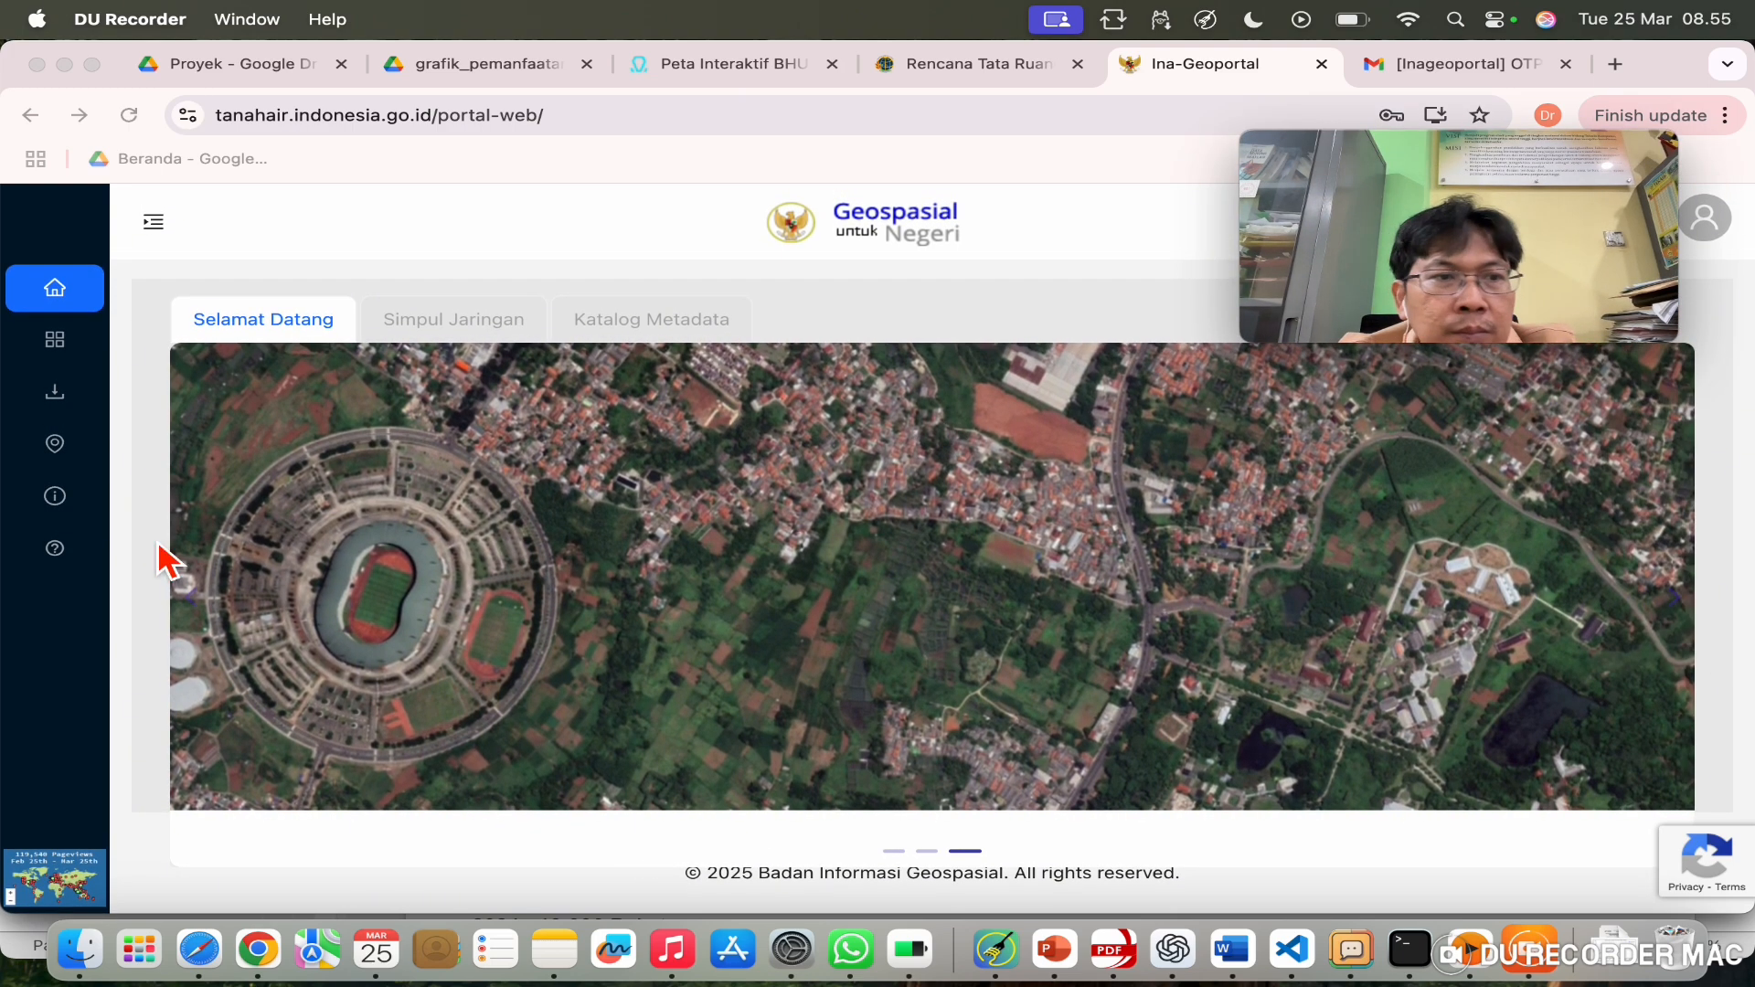
# Step: Browse the Webmap gallery of available maps
pyautogui.click(68, 348)
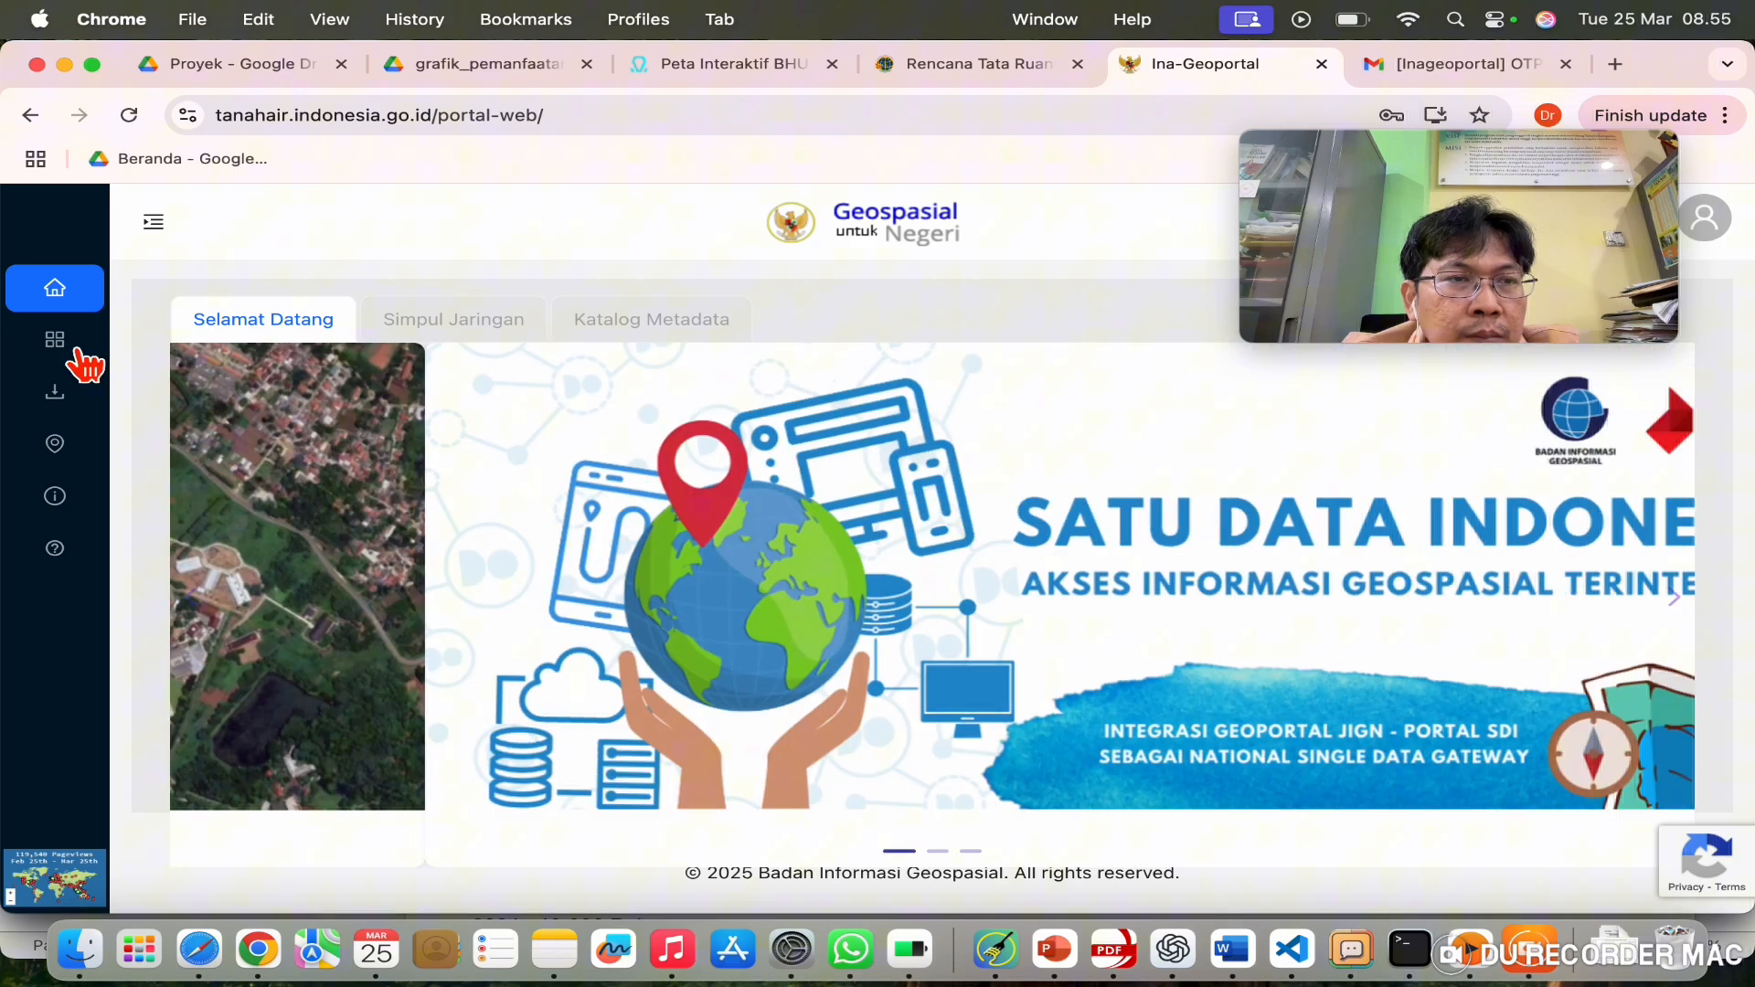
pyautogui.click(67, 347)
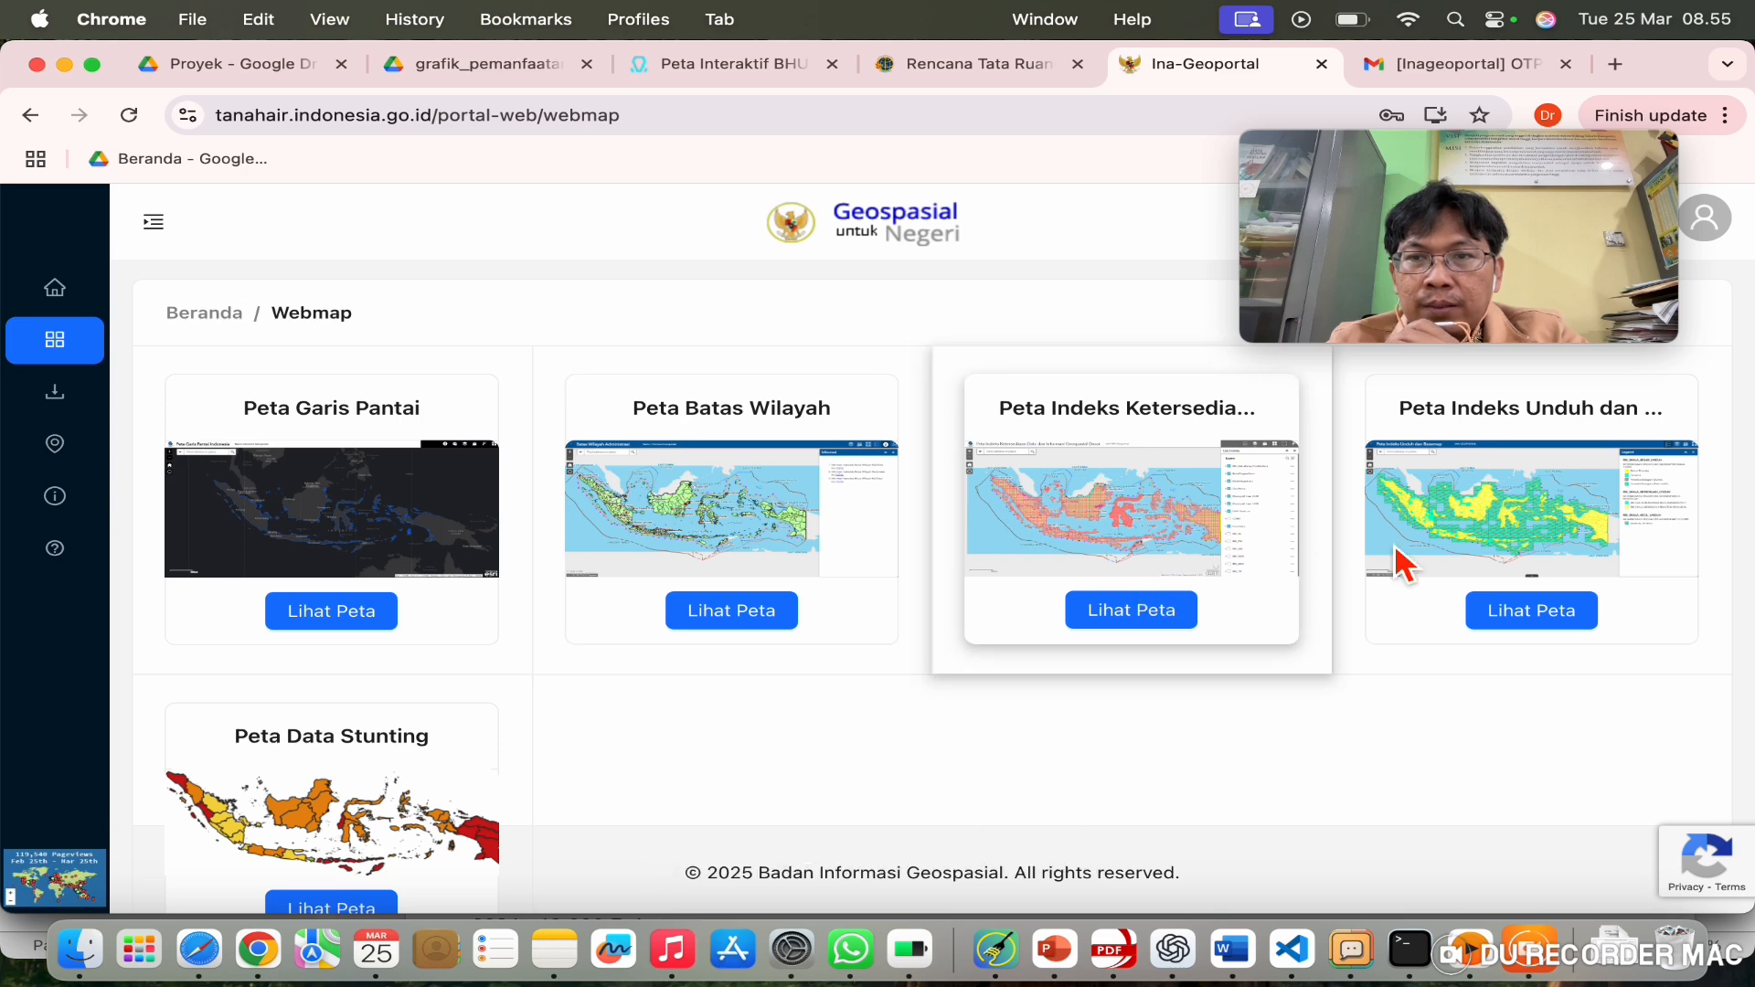
pyautogui.scroll(-1, 1152, 741)
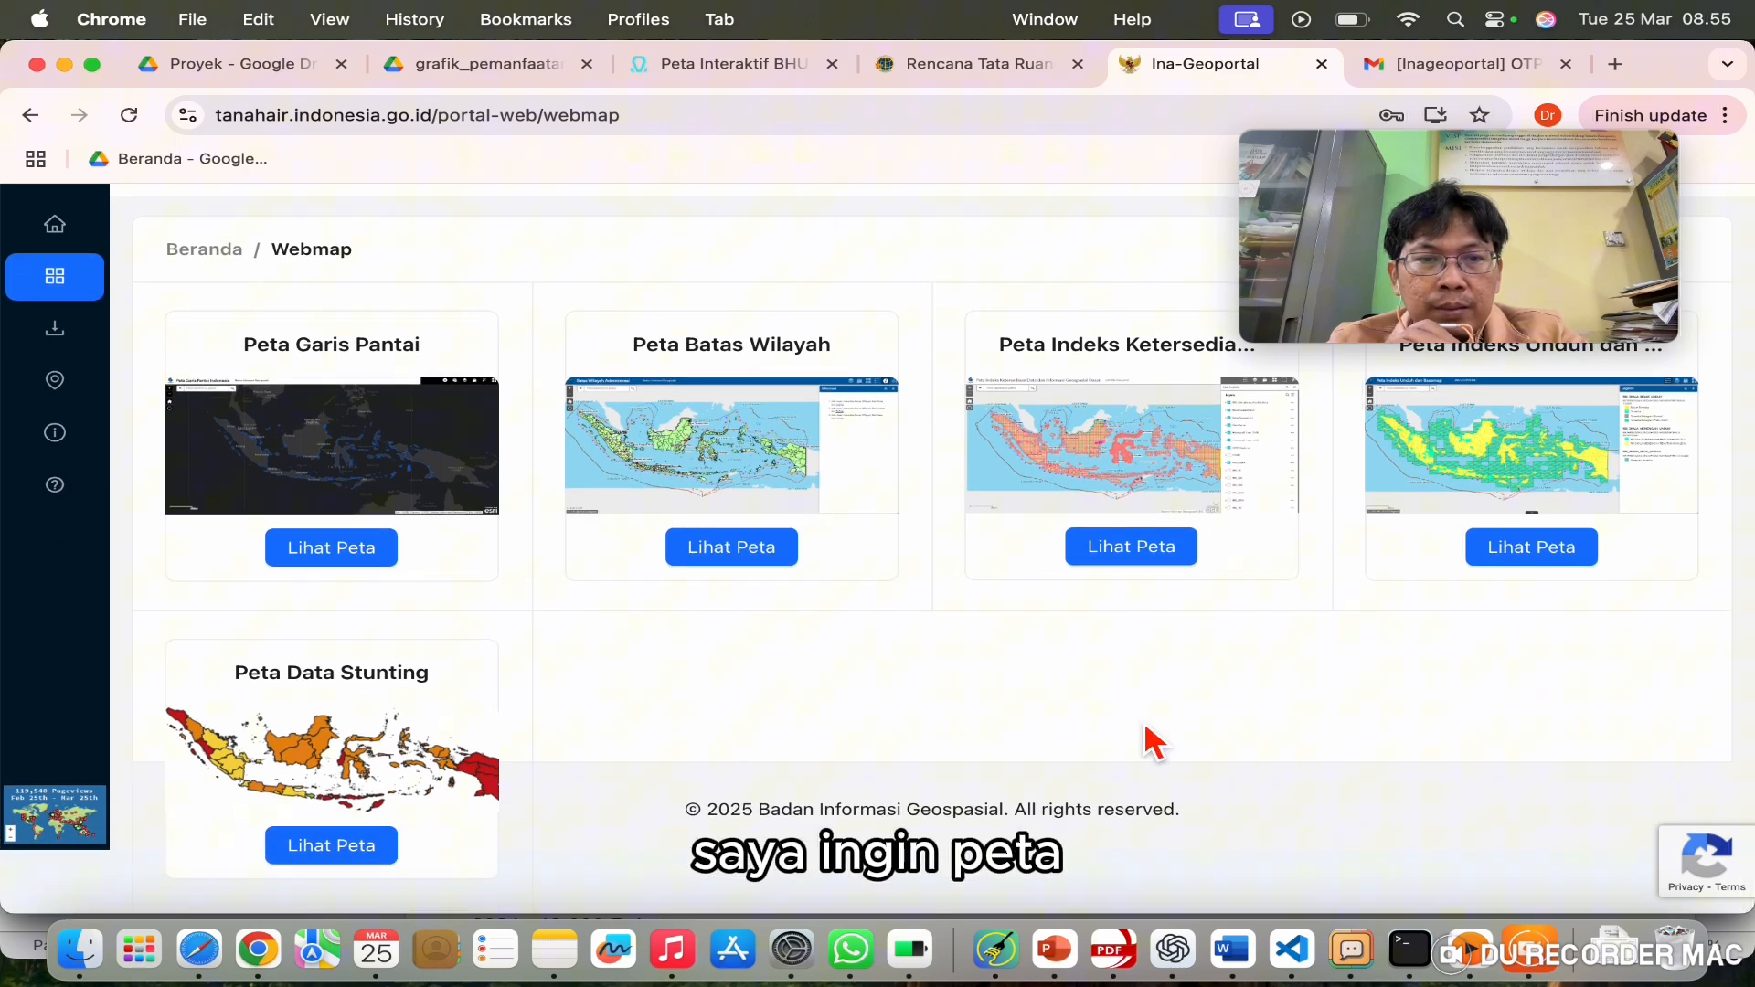
pyautogui.scroll(1, 1154, 743)
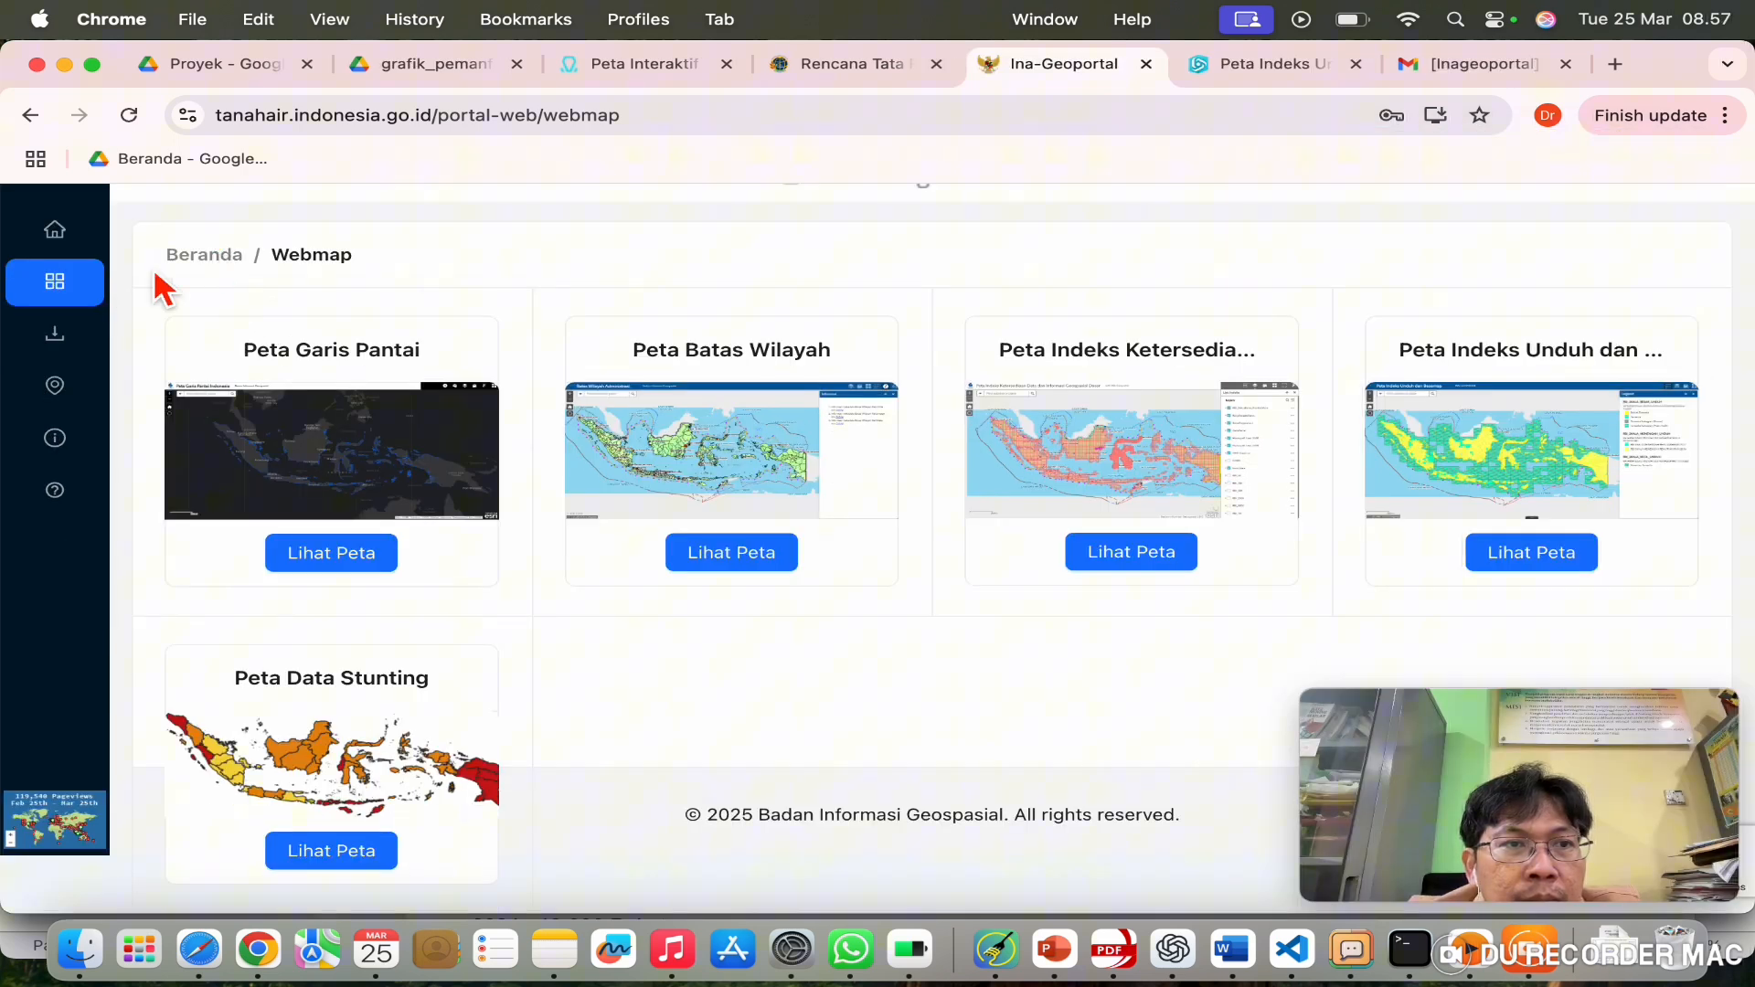
pyautogui.click(57, 230)
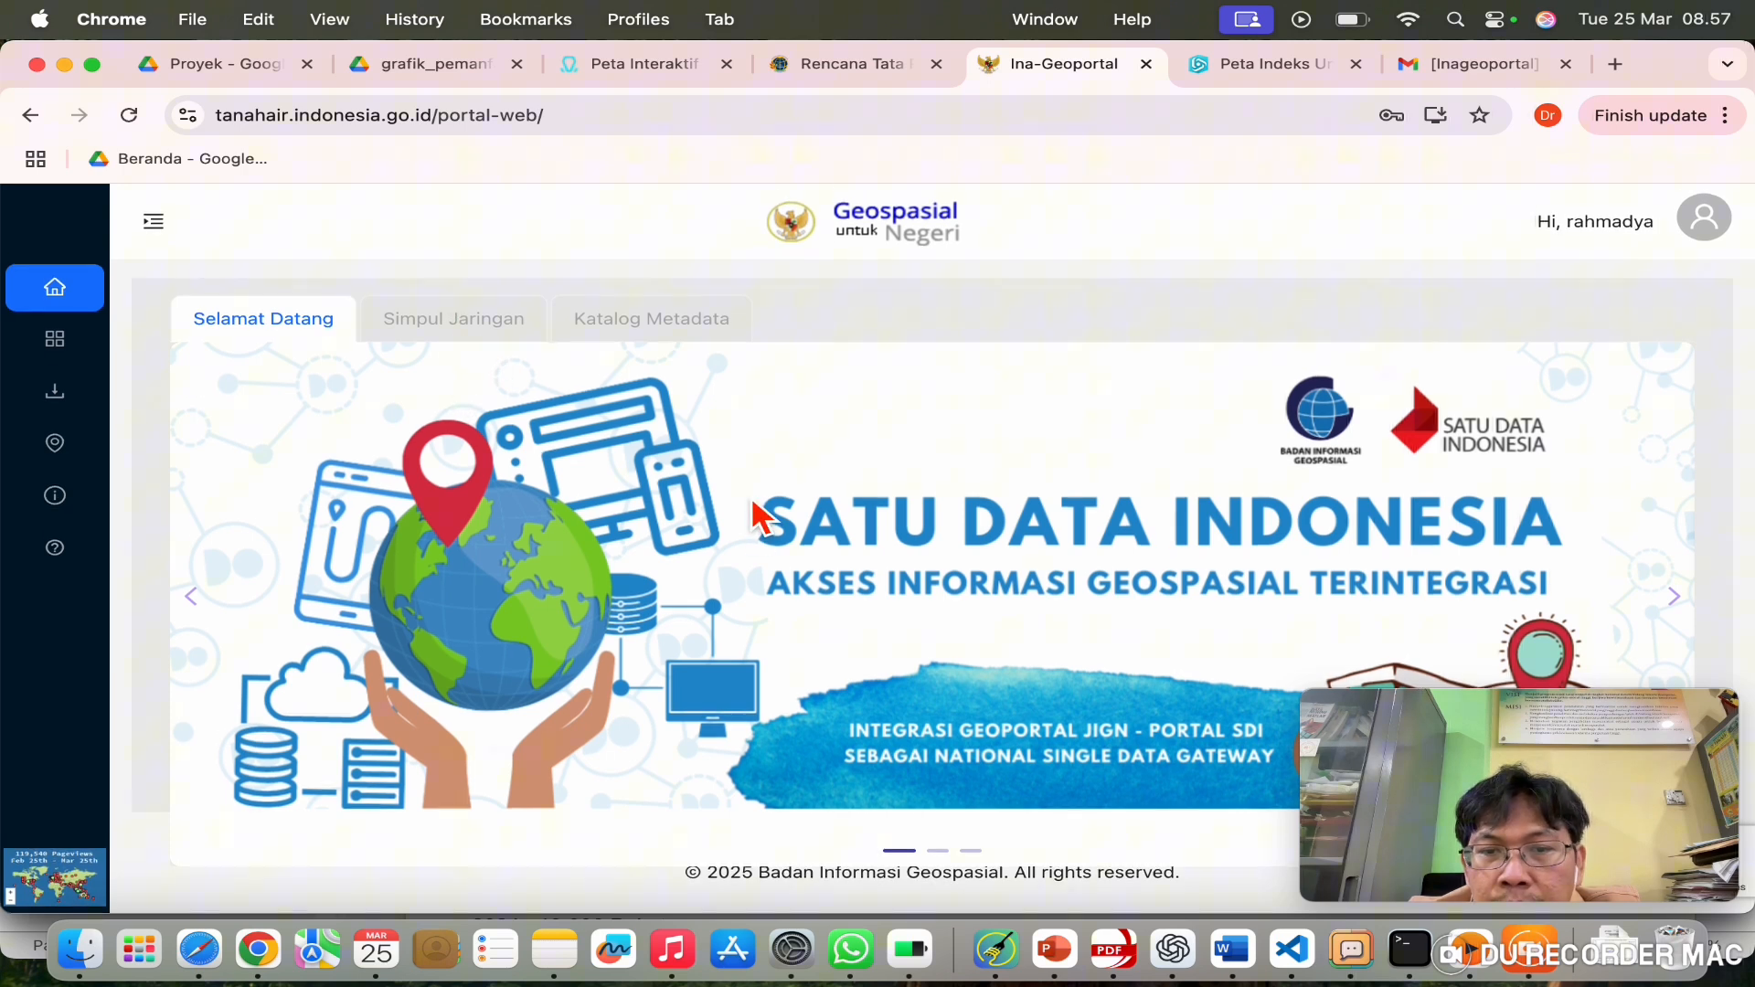
pyautogui.click(80, 370)
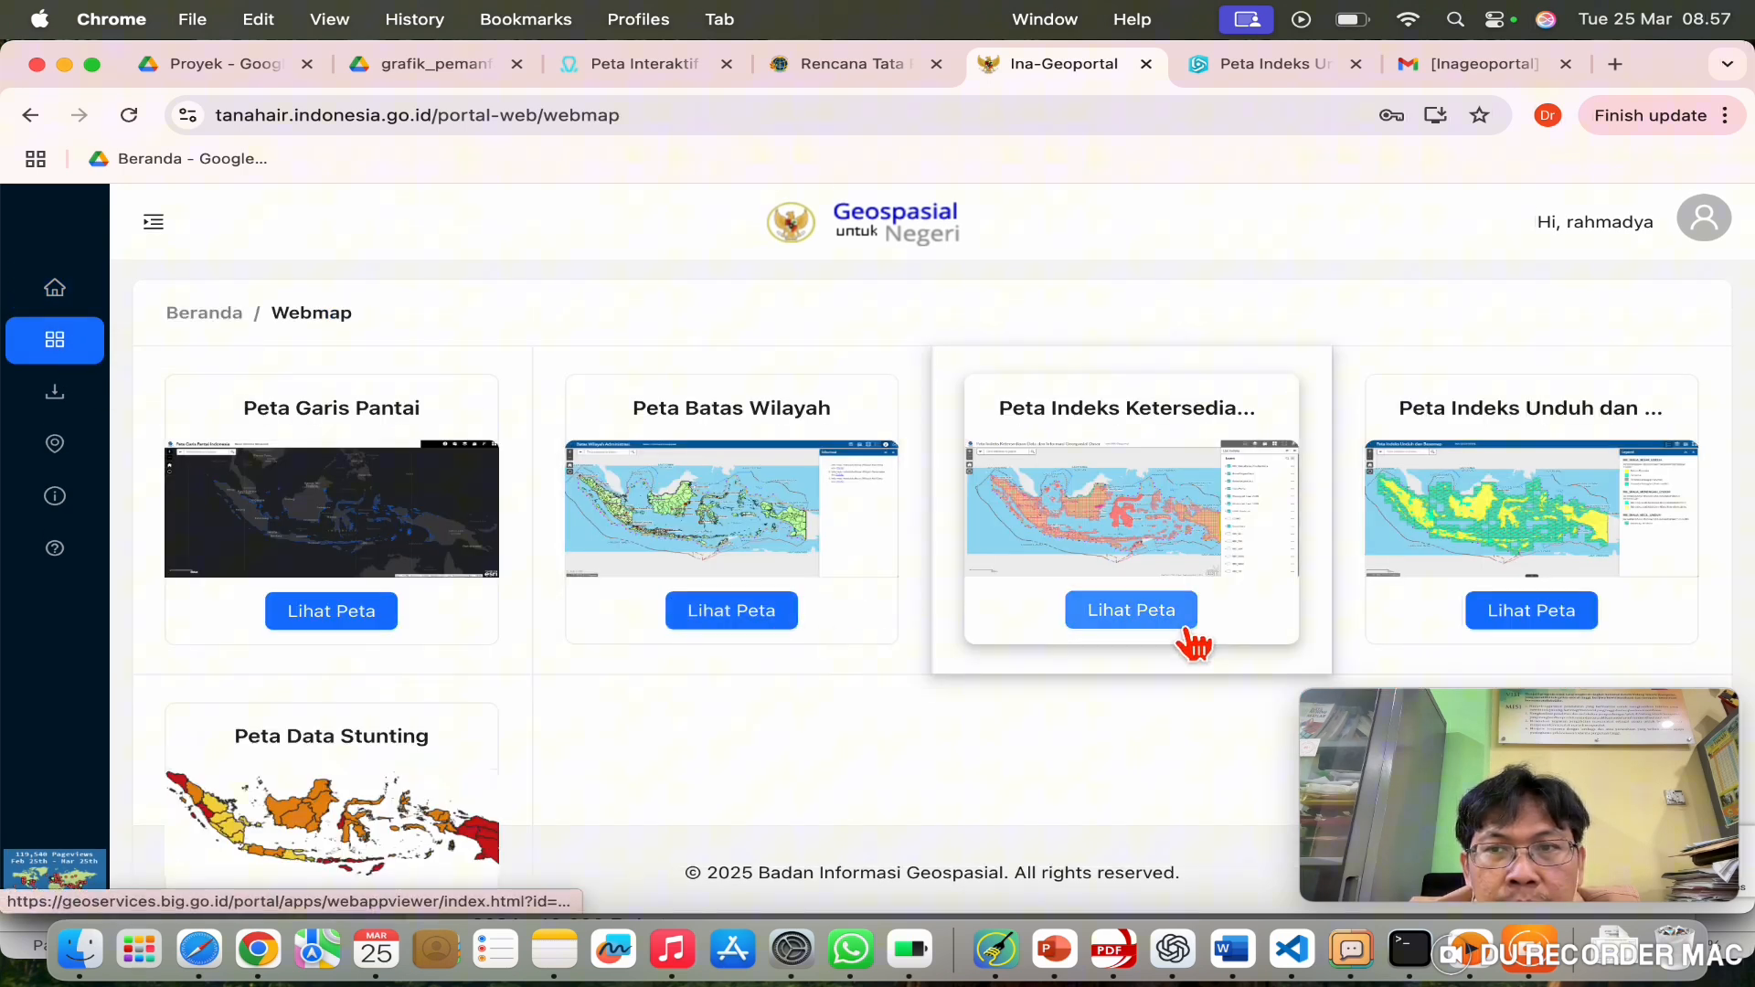
# Step: Try the Peta Indeks Ketersediaan and Peta Garis Pantai viewers, both returning 500 errors
pyautogui.click(745, 625)
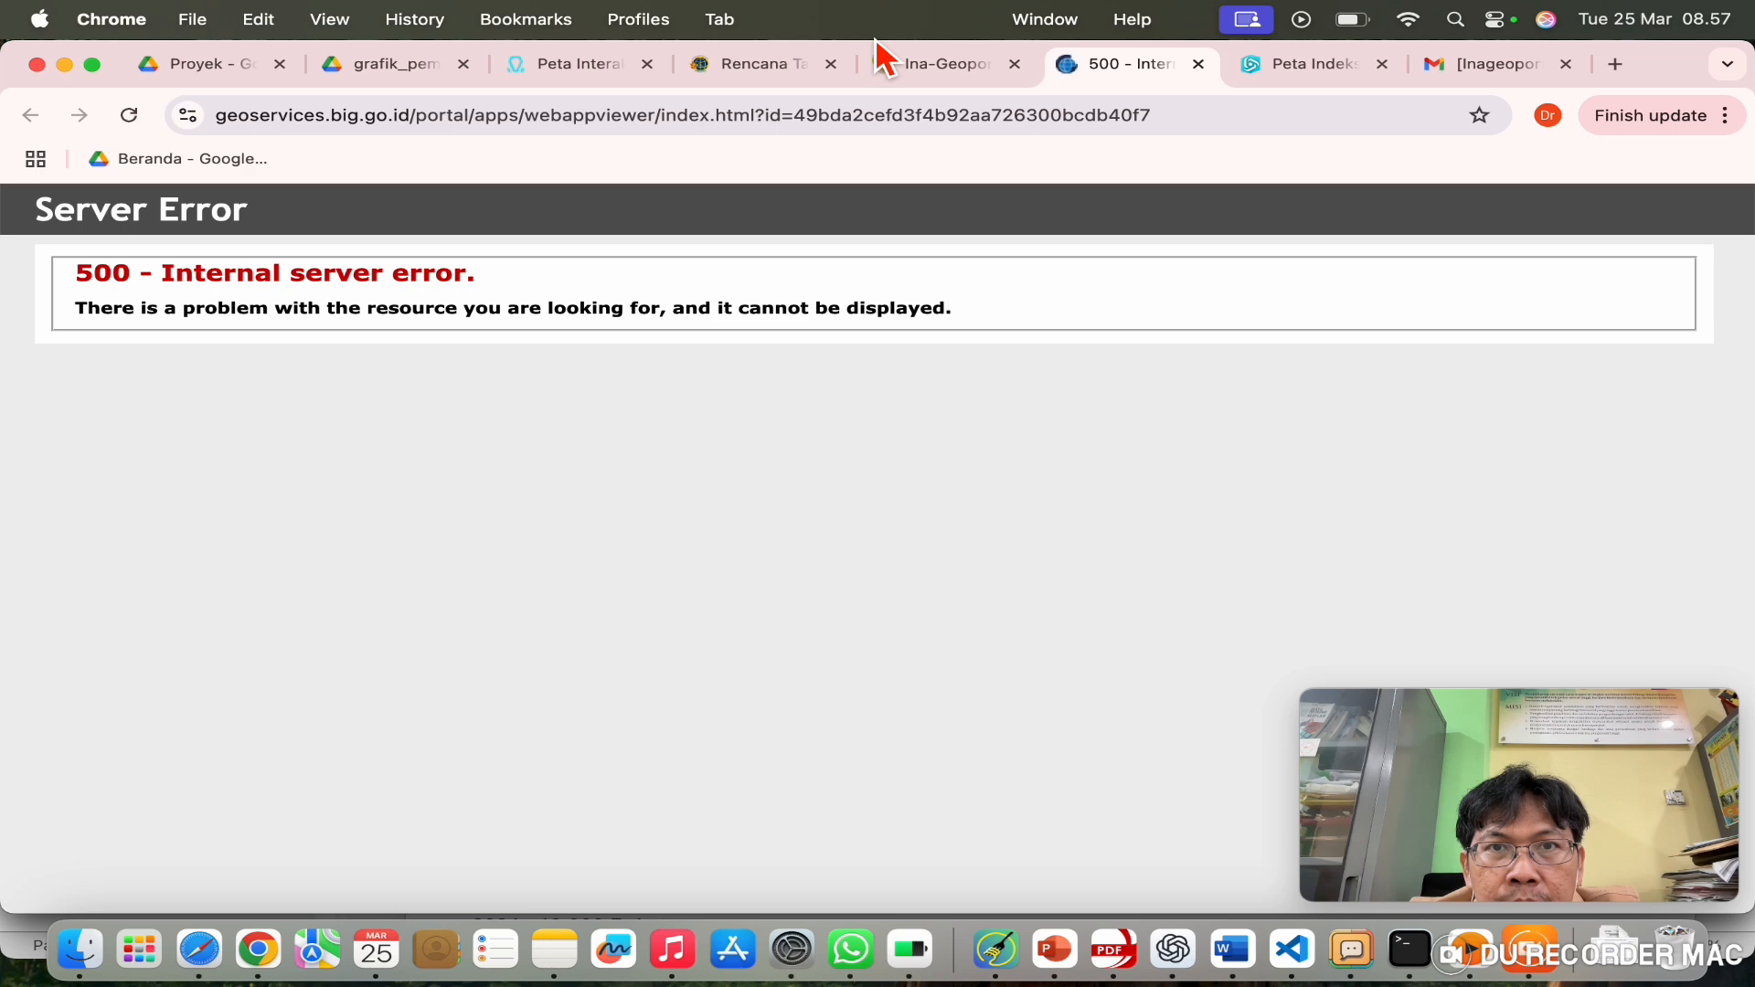
pyautogui.click(909, 66)
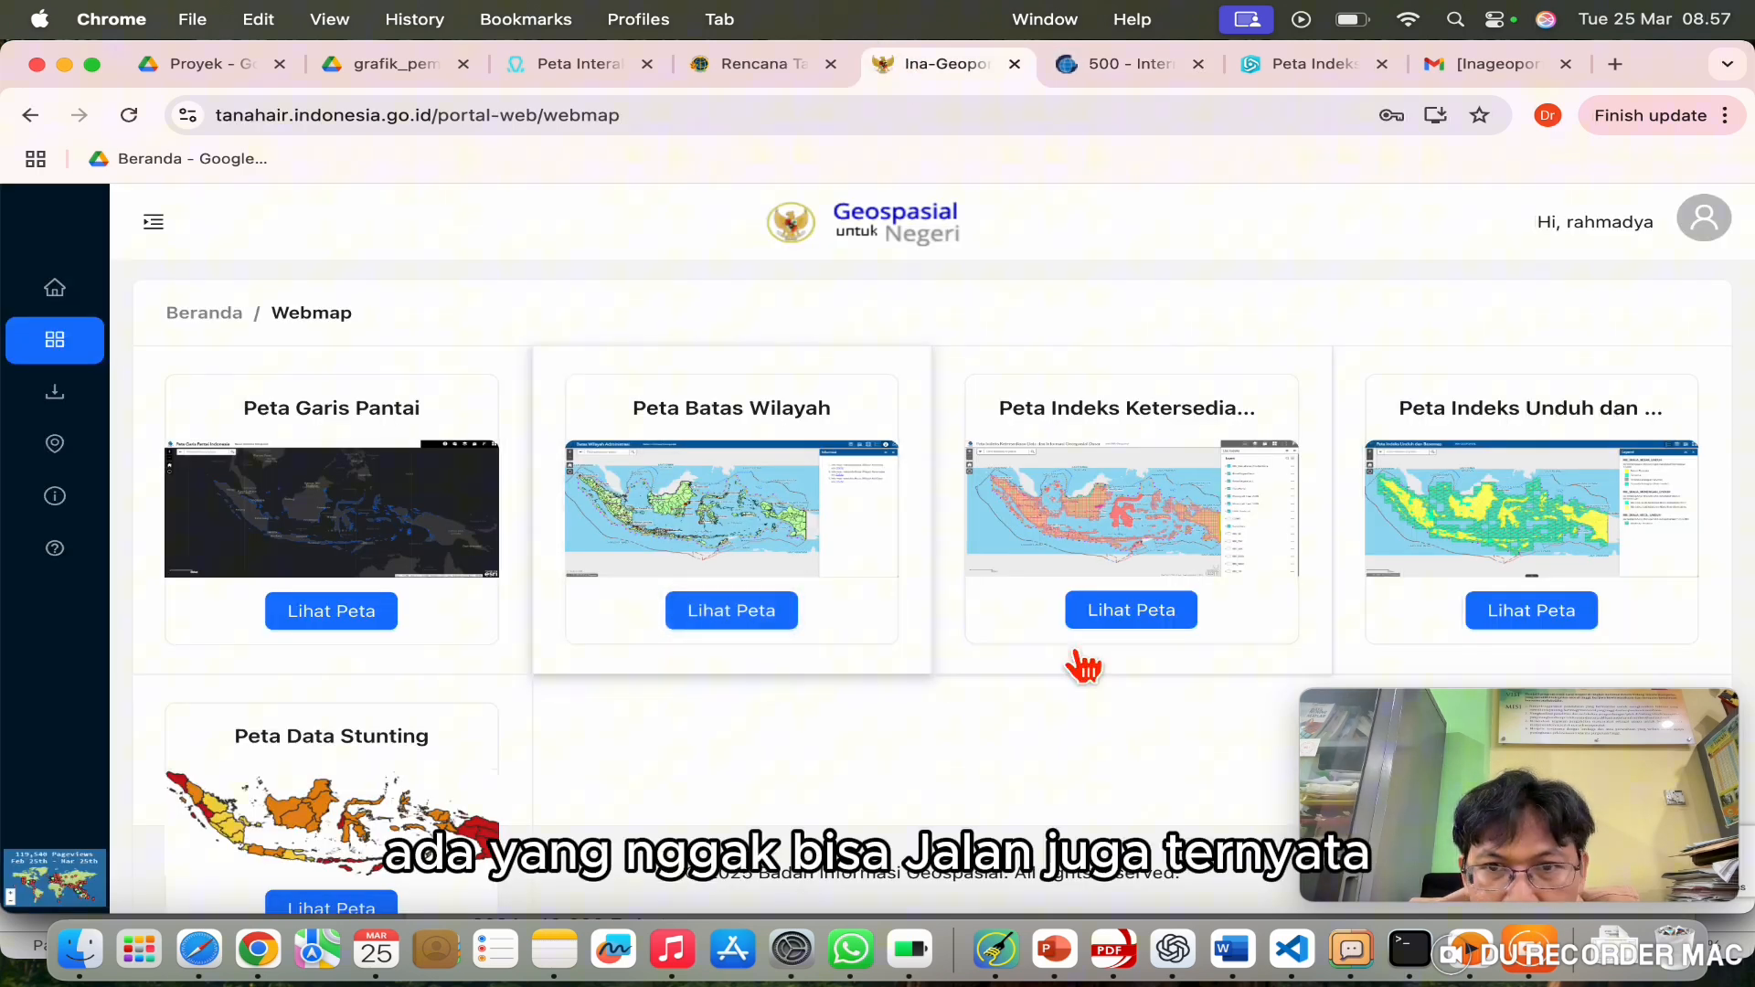
pyautogui.click(350, 629)
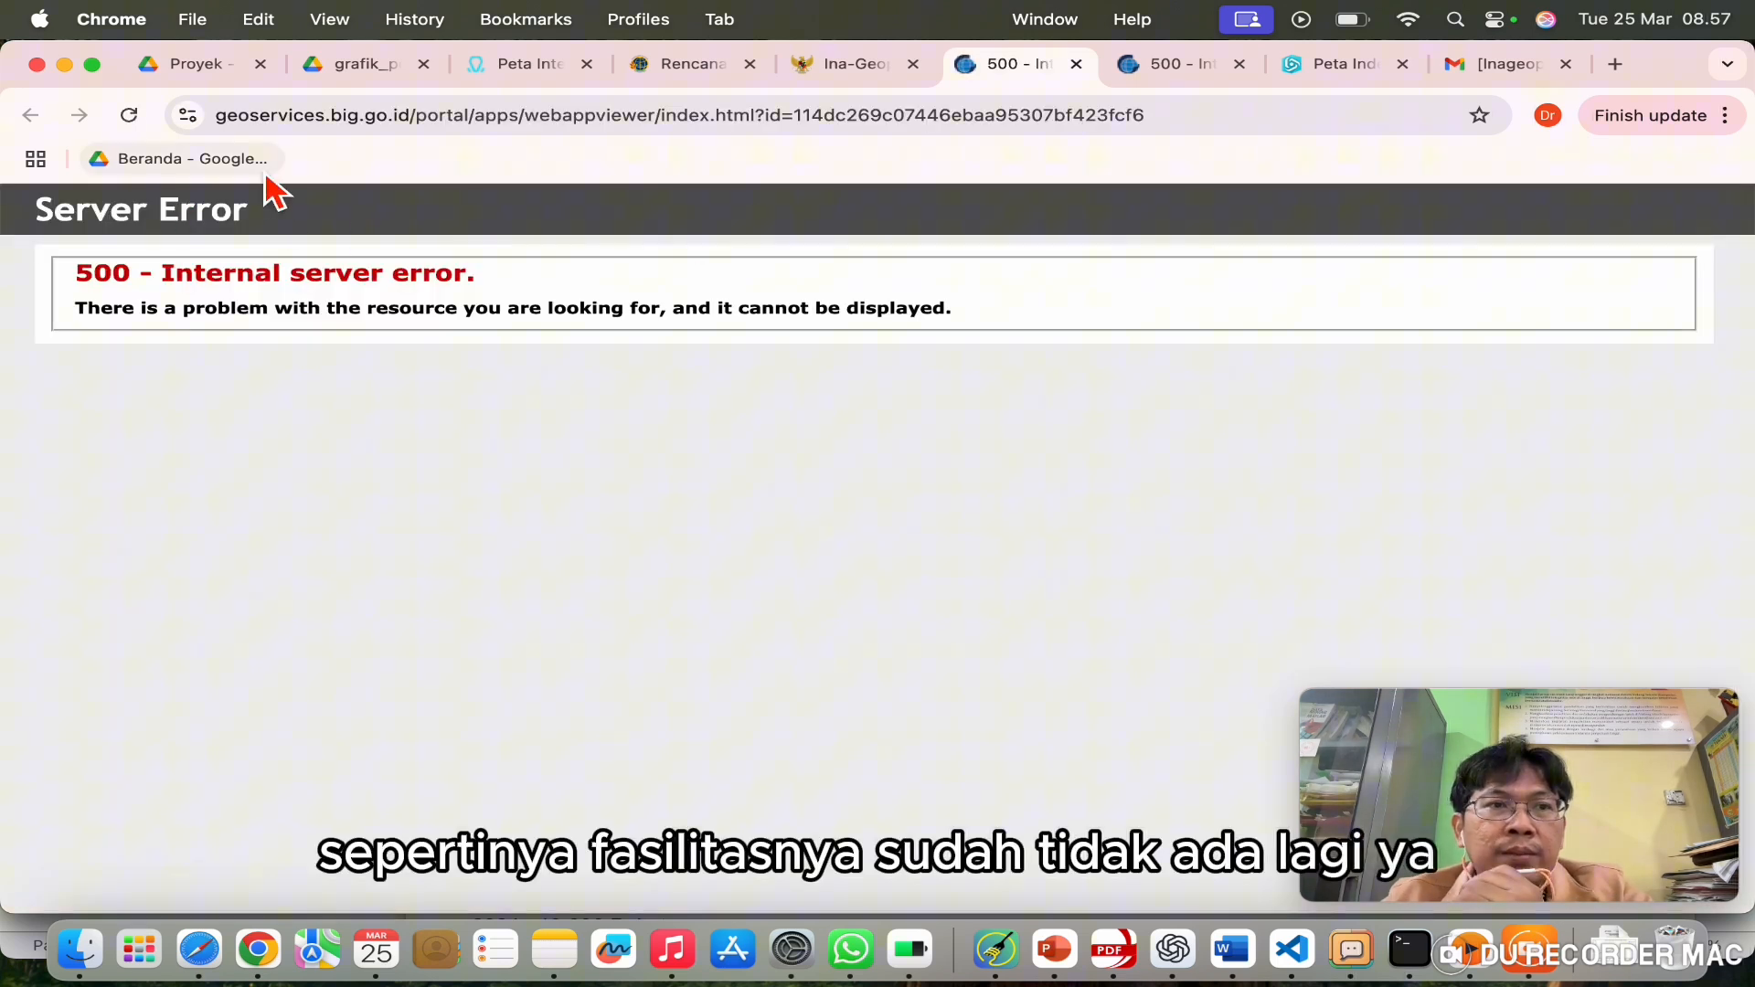
pyautogui.click(855, 66)
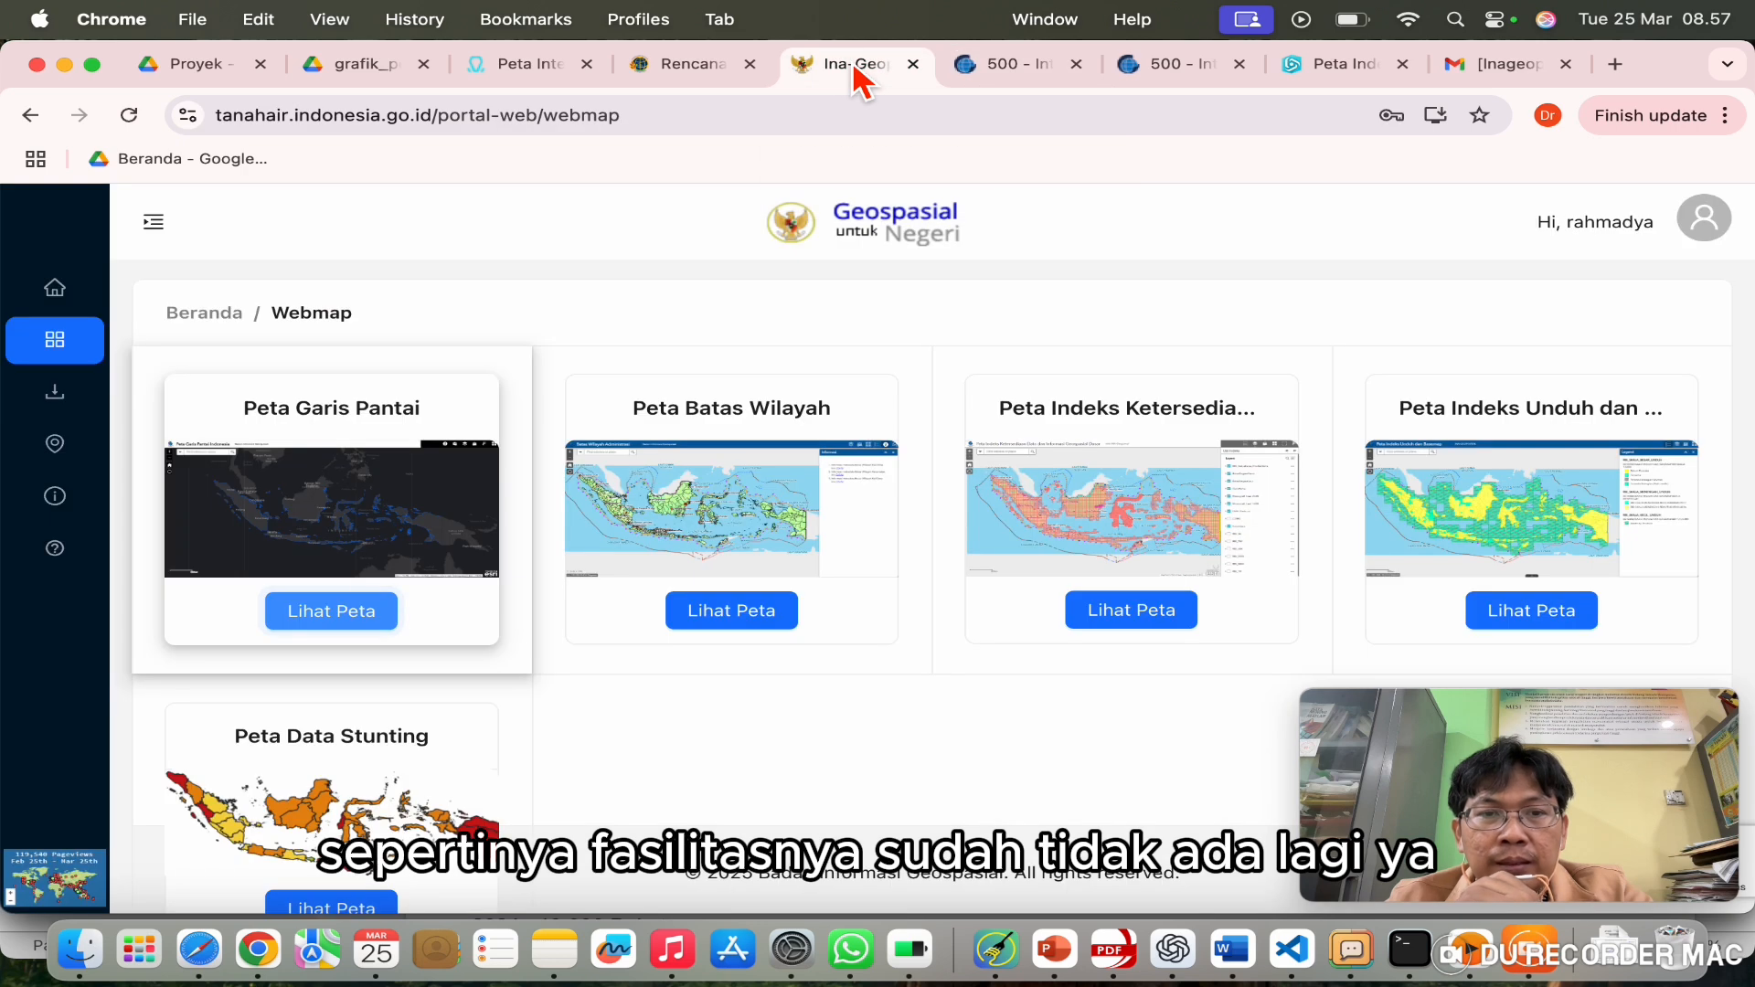
pyautogui.scroll(2, 742, 599)
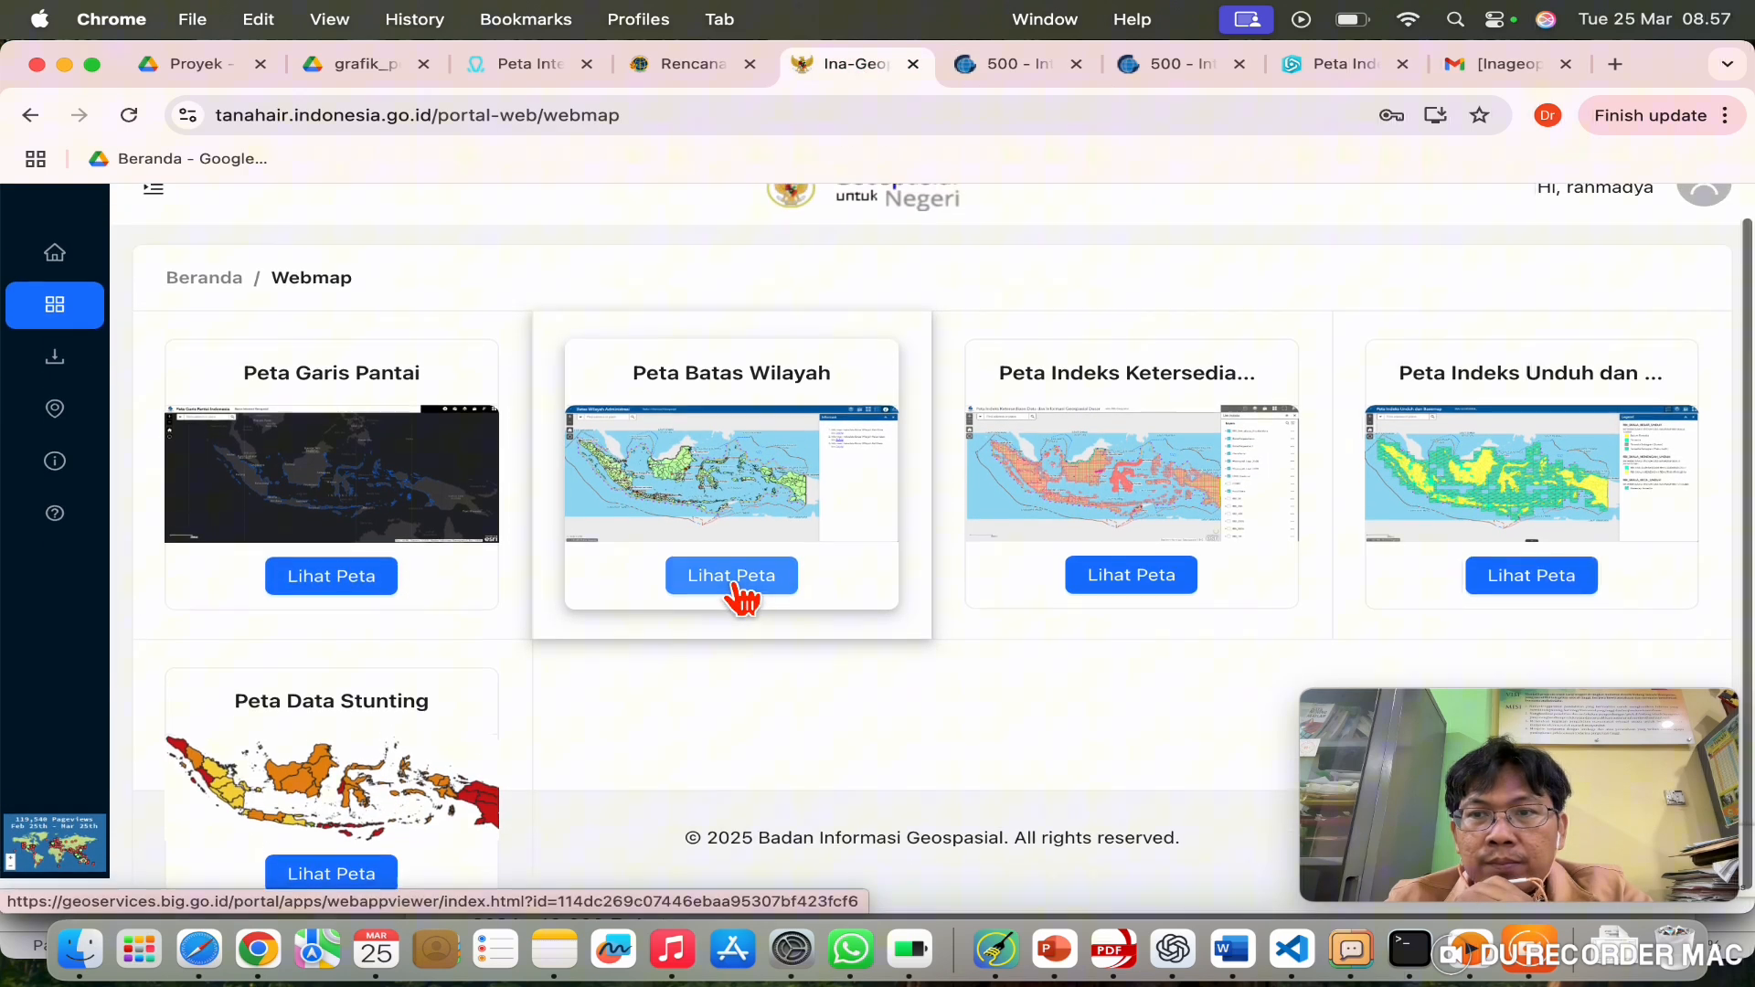
pyautogui.scroll(-1, 742, 599)
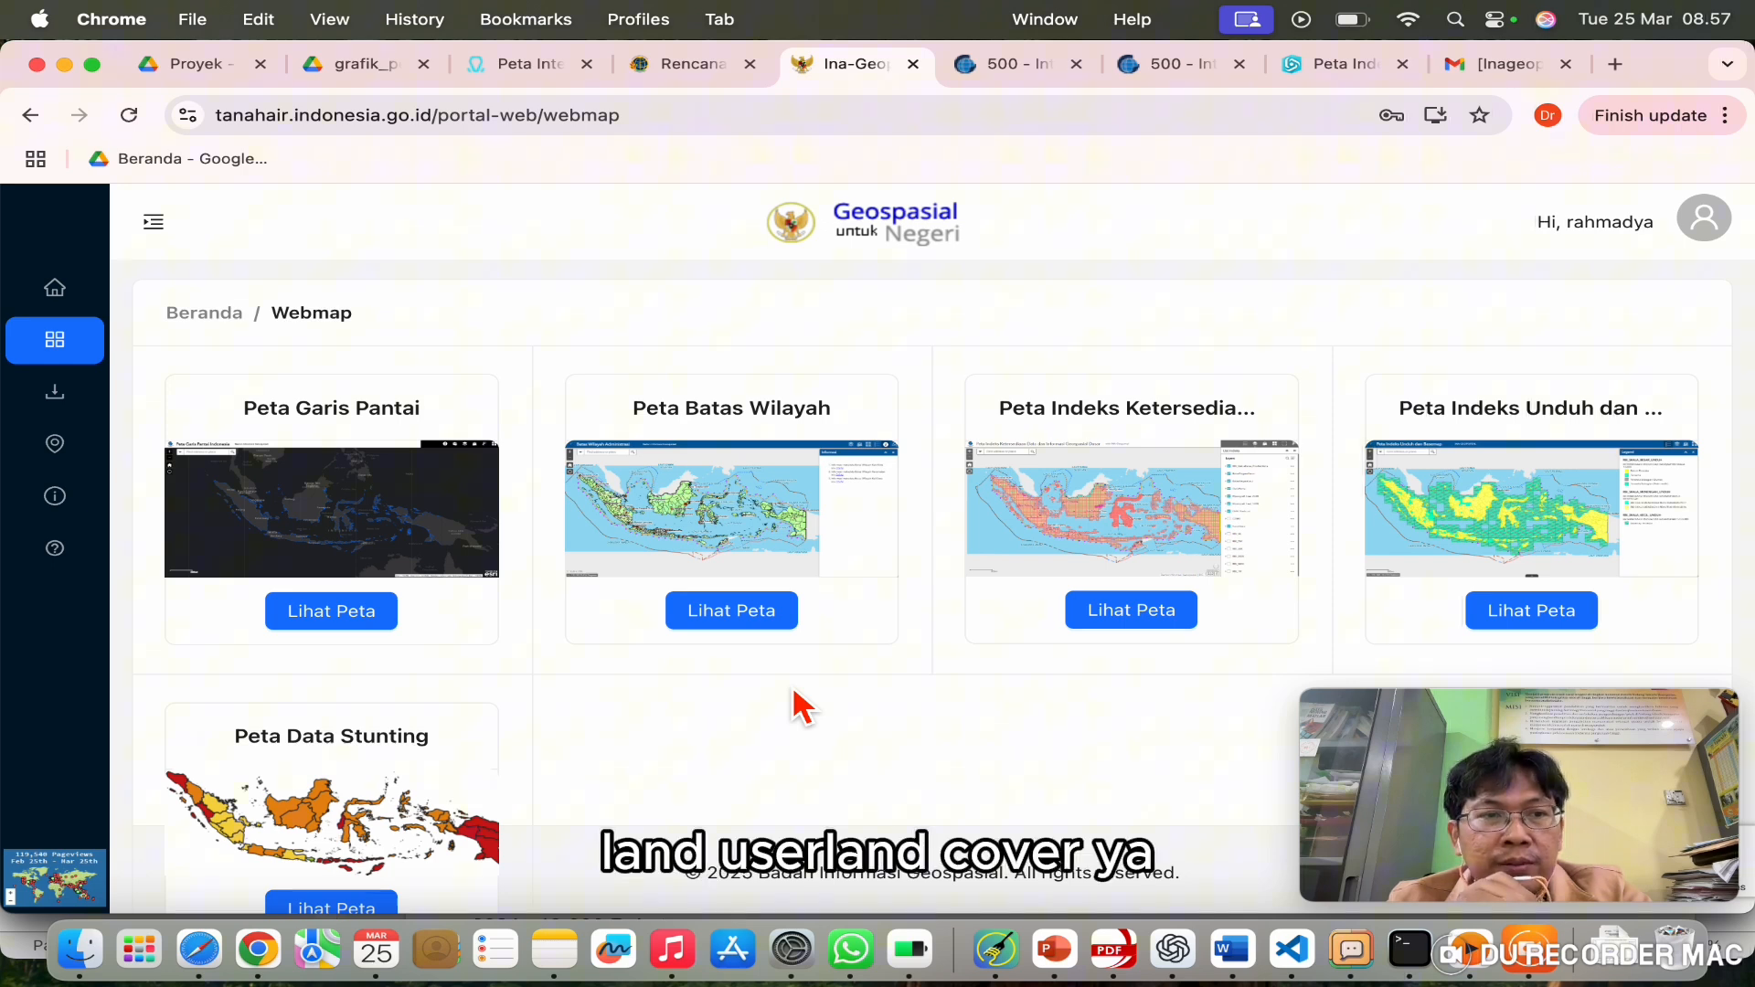
# Step: Open the RBI per Wilayah regional download map from Unduh Data
pyautogui.click(80, 413)
pyautogui.scroll(-2, 615, 646)
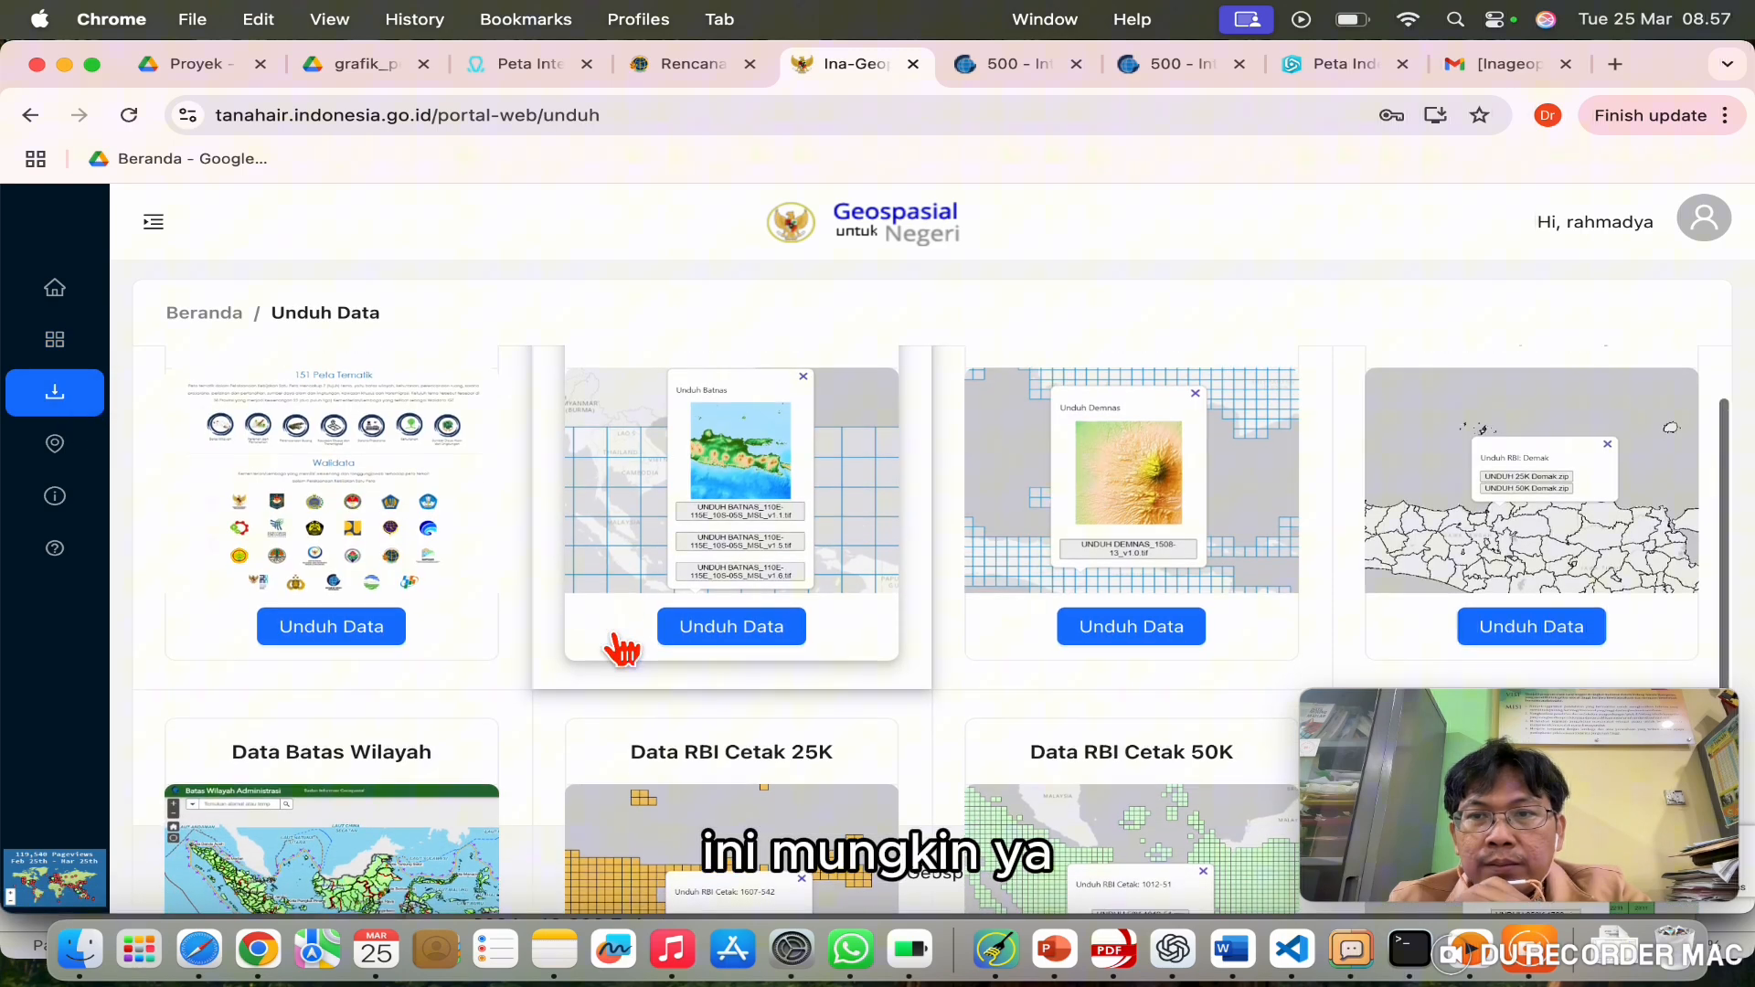
pyautogui.scroll(1, 621, 651)
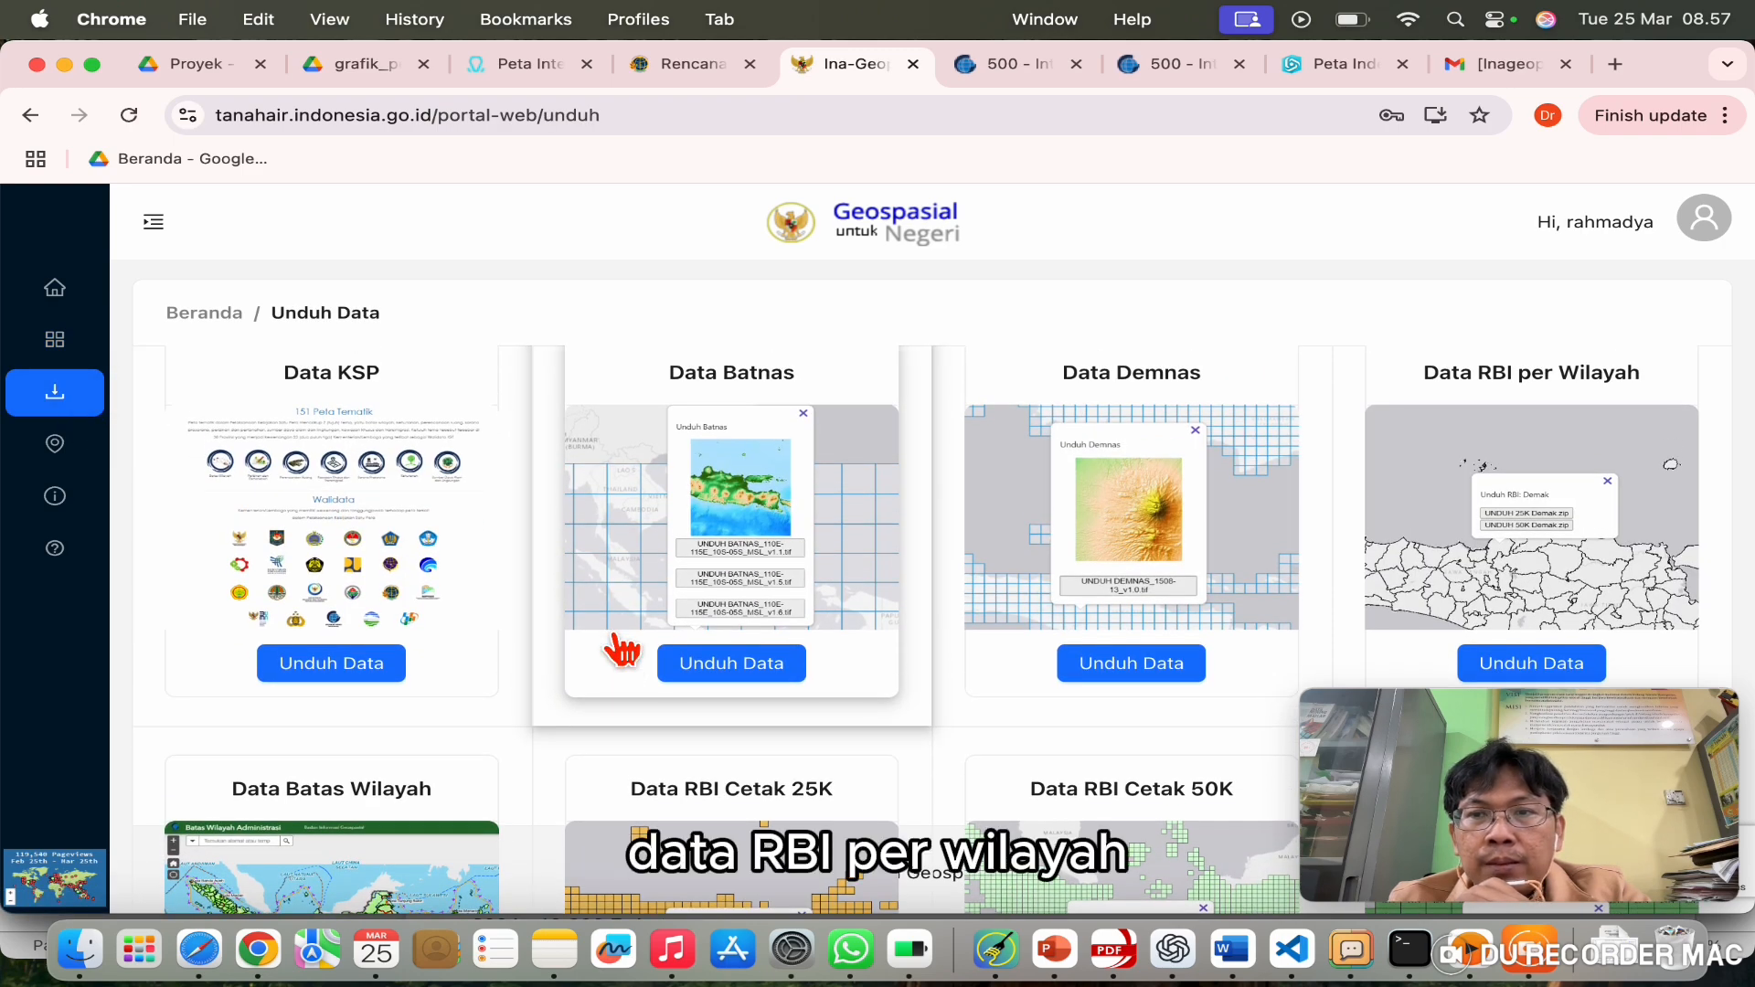
pyautogui.scroll(-3, 621, 651)
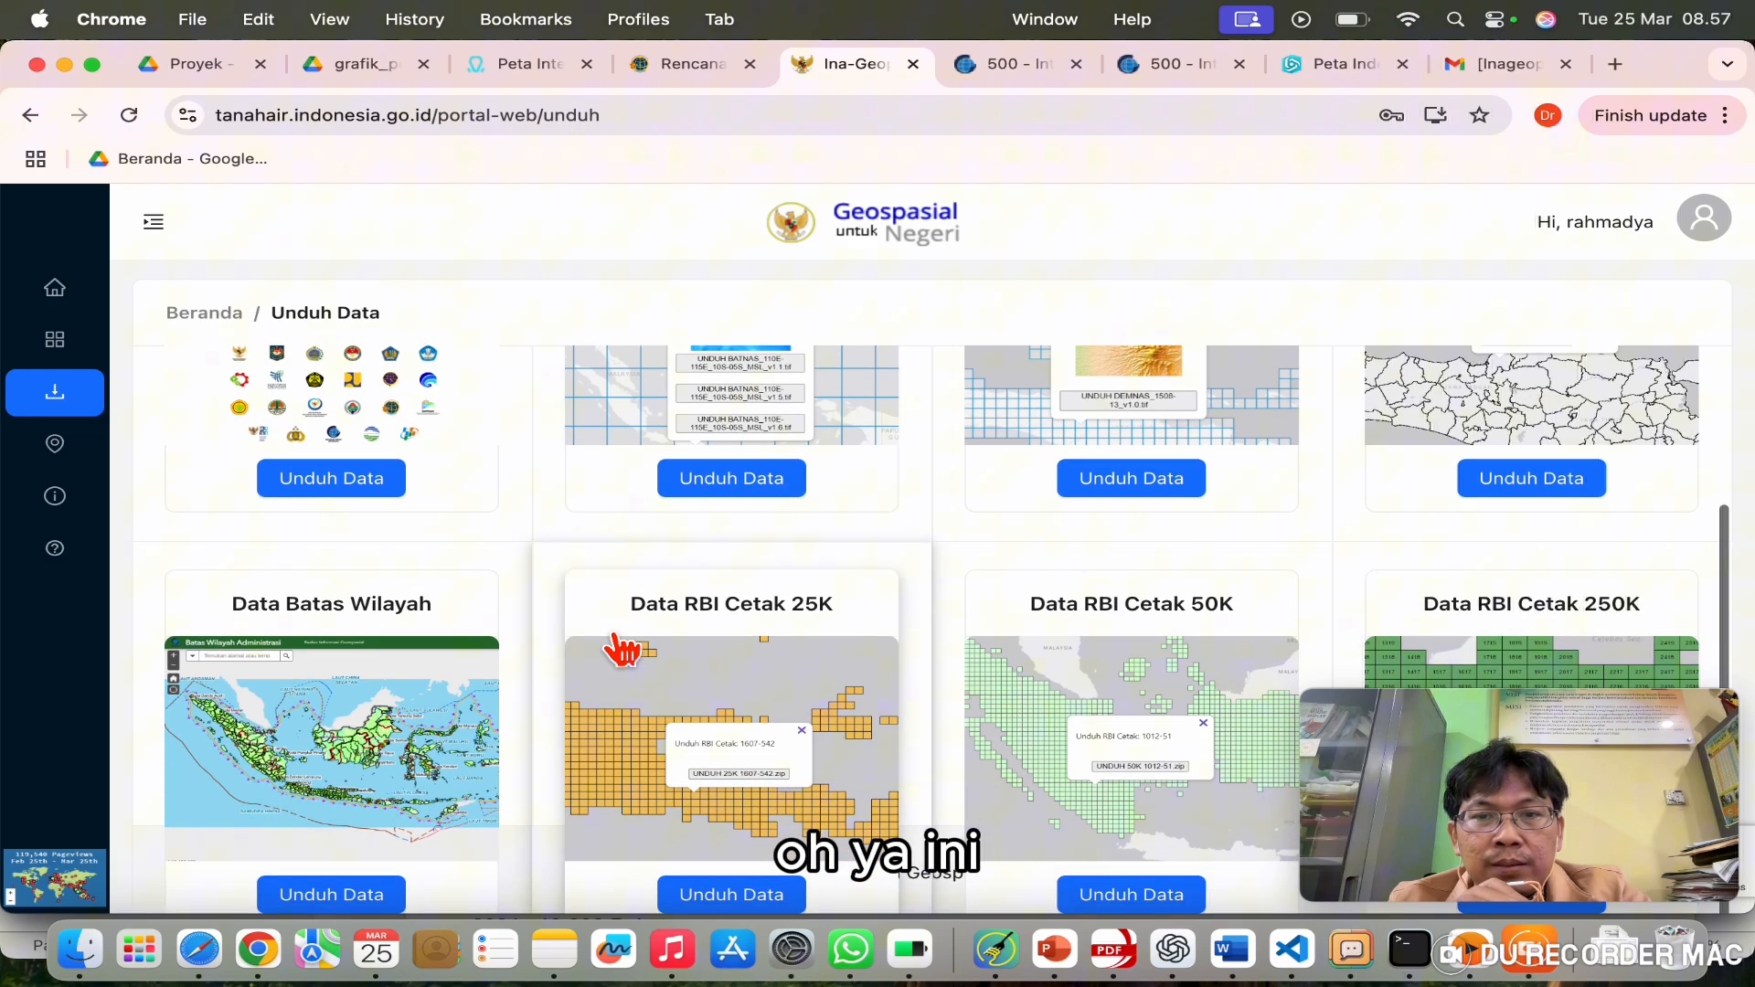
pyautogui.scroll(-1, 622, 650)
pyautogui.scroll(4, 622, 651)
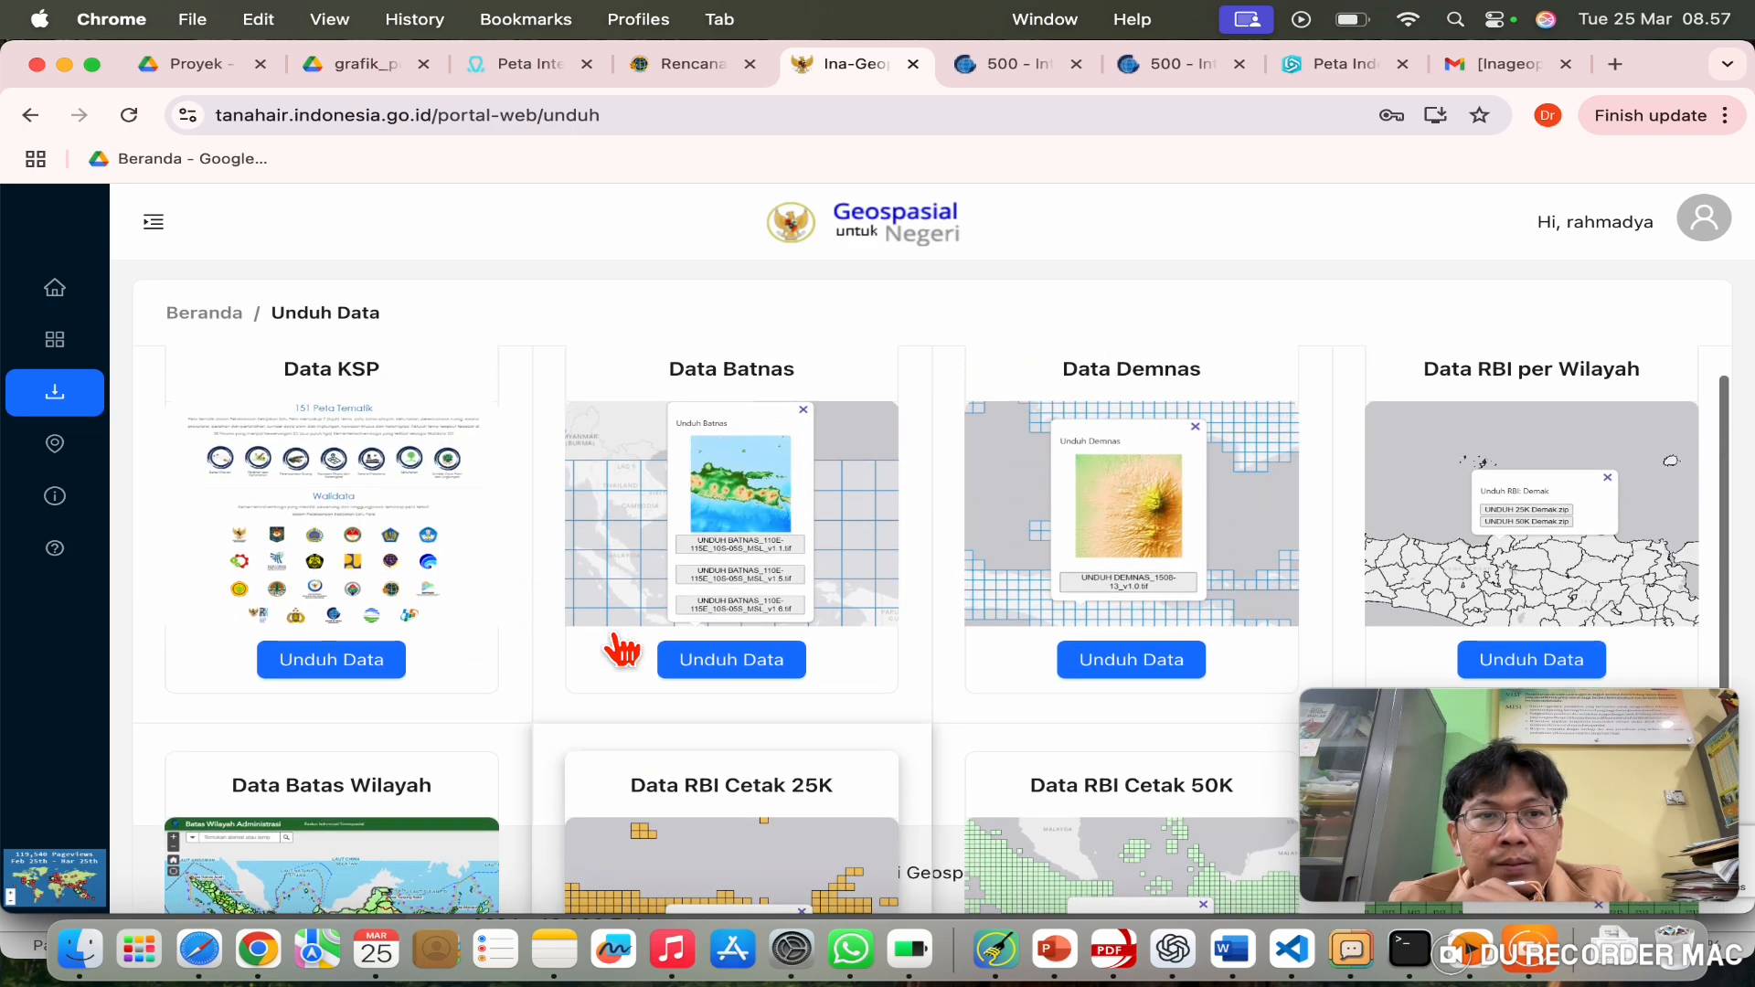
pyautogui.scroll(-1, 622, 651)
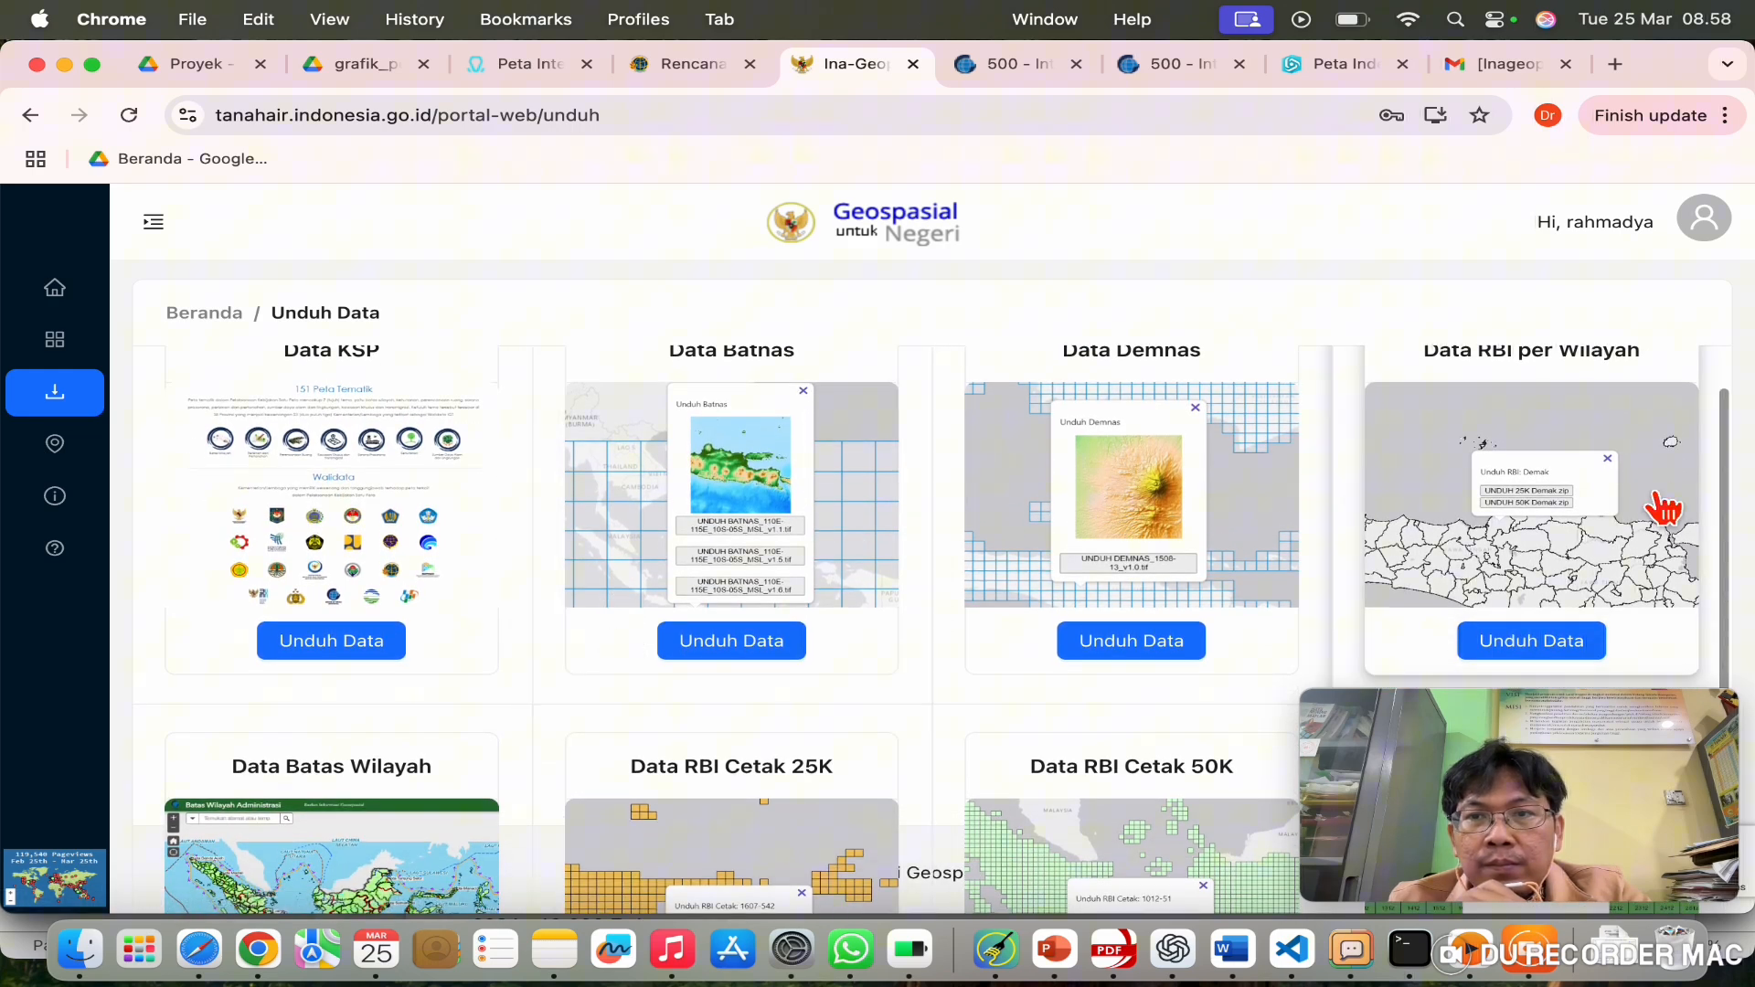
pyautogui.click(1553, 678)
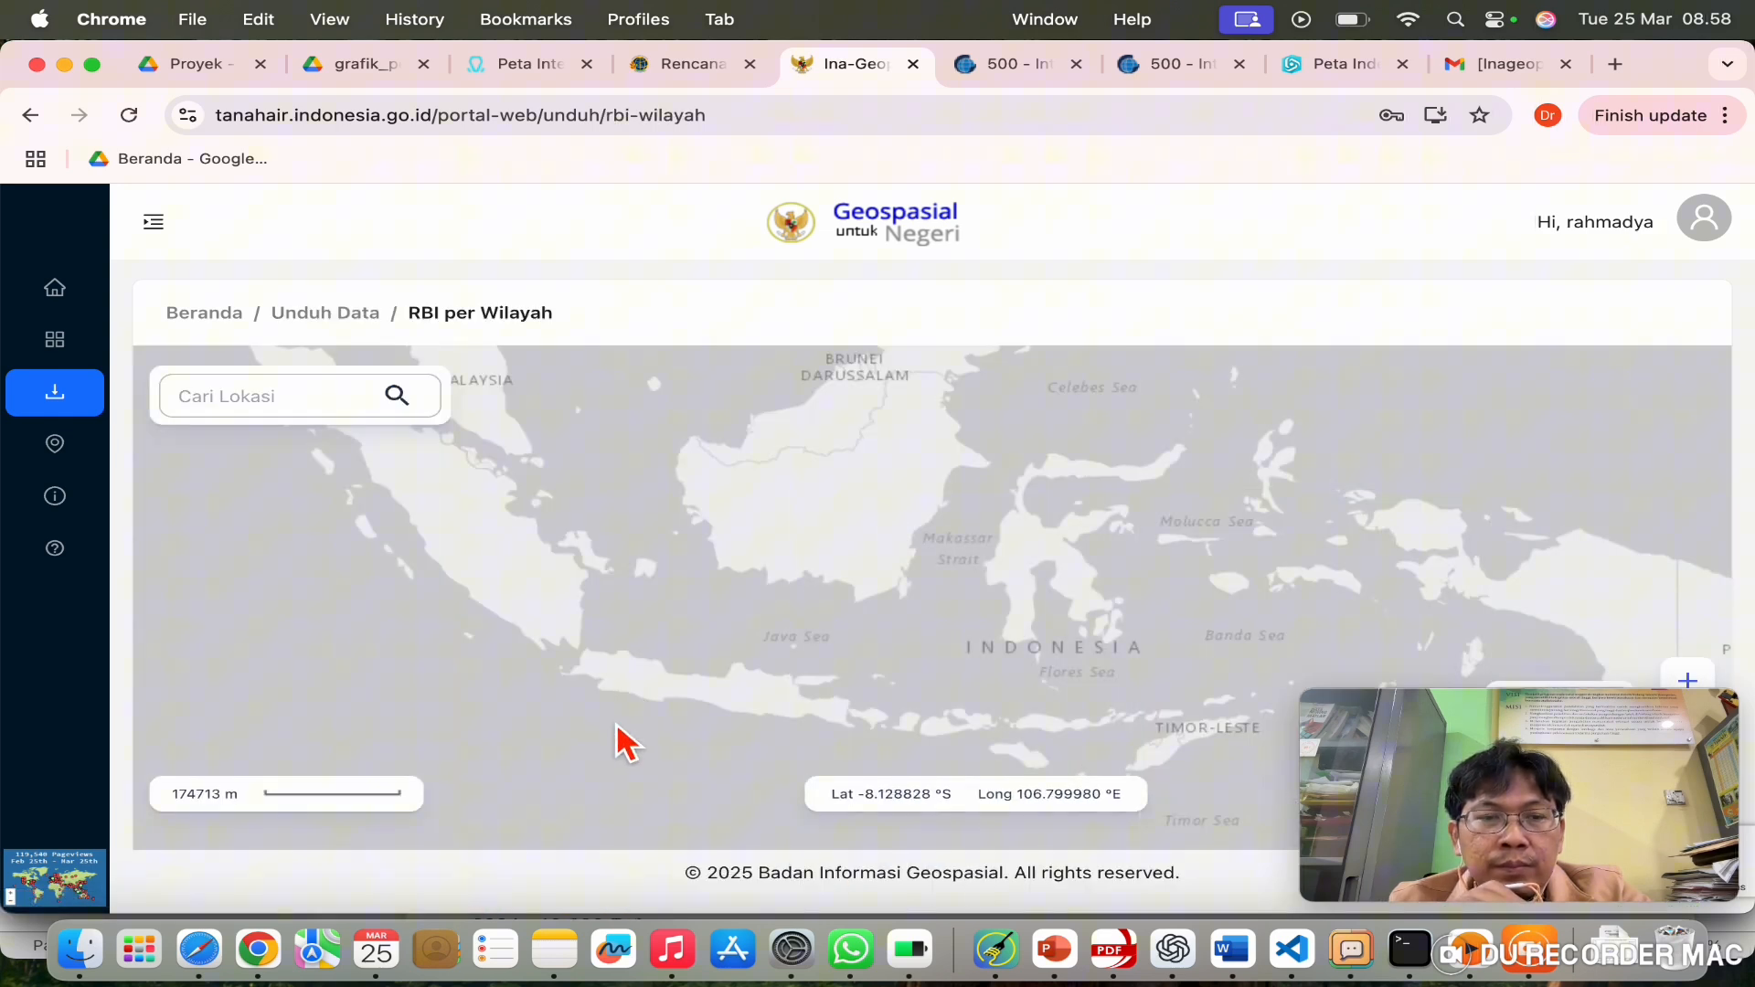
# Step: Zoom and pan to Kota Bekasi to show its 25K and 50K download popup
pyautogui.scroll(3, 622, 742)
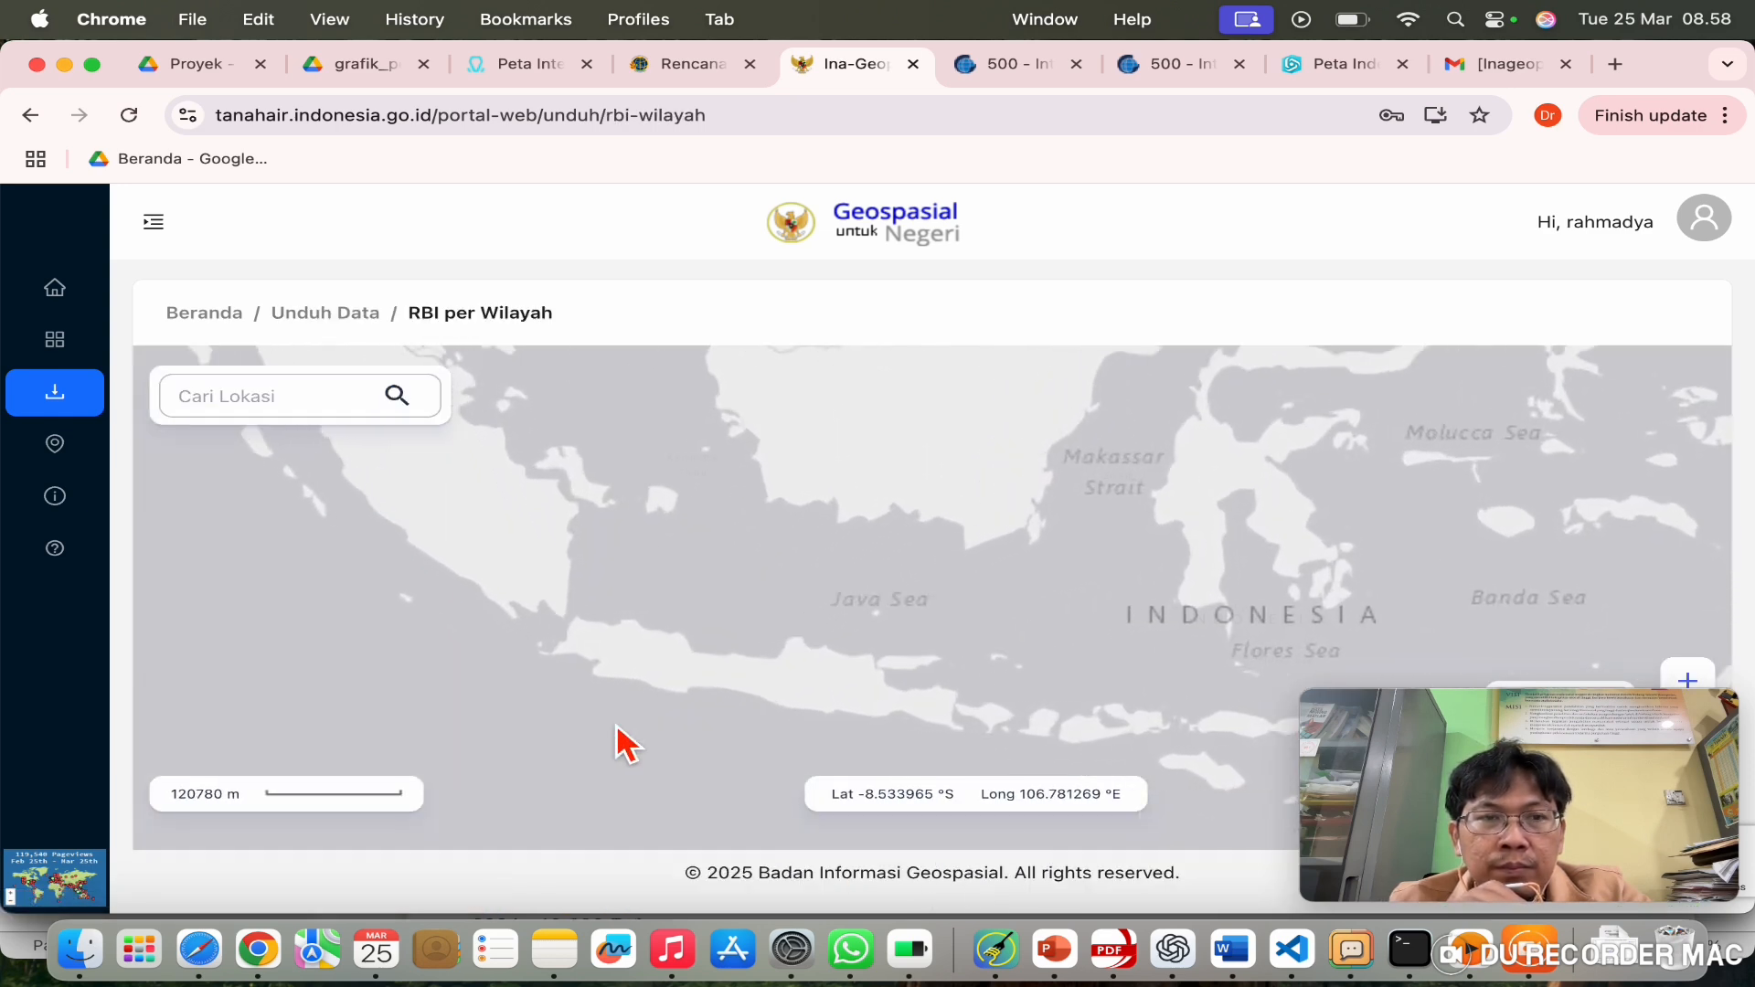
pyautogui.scroll(1, 629, 704)
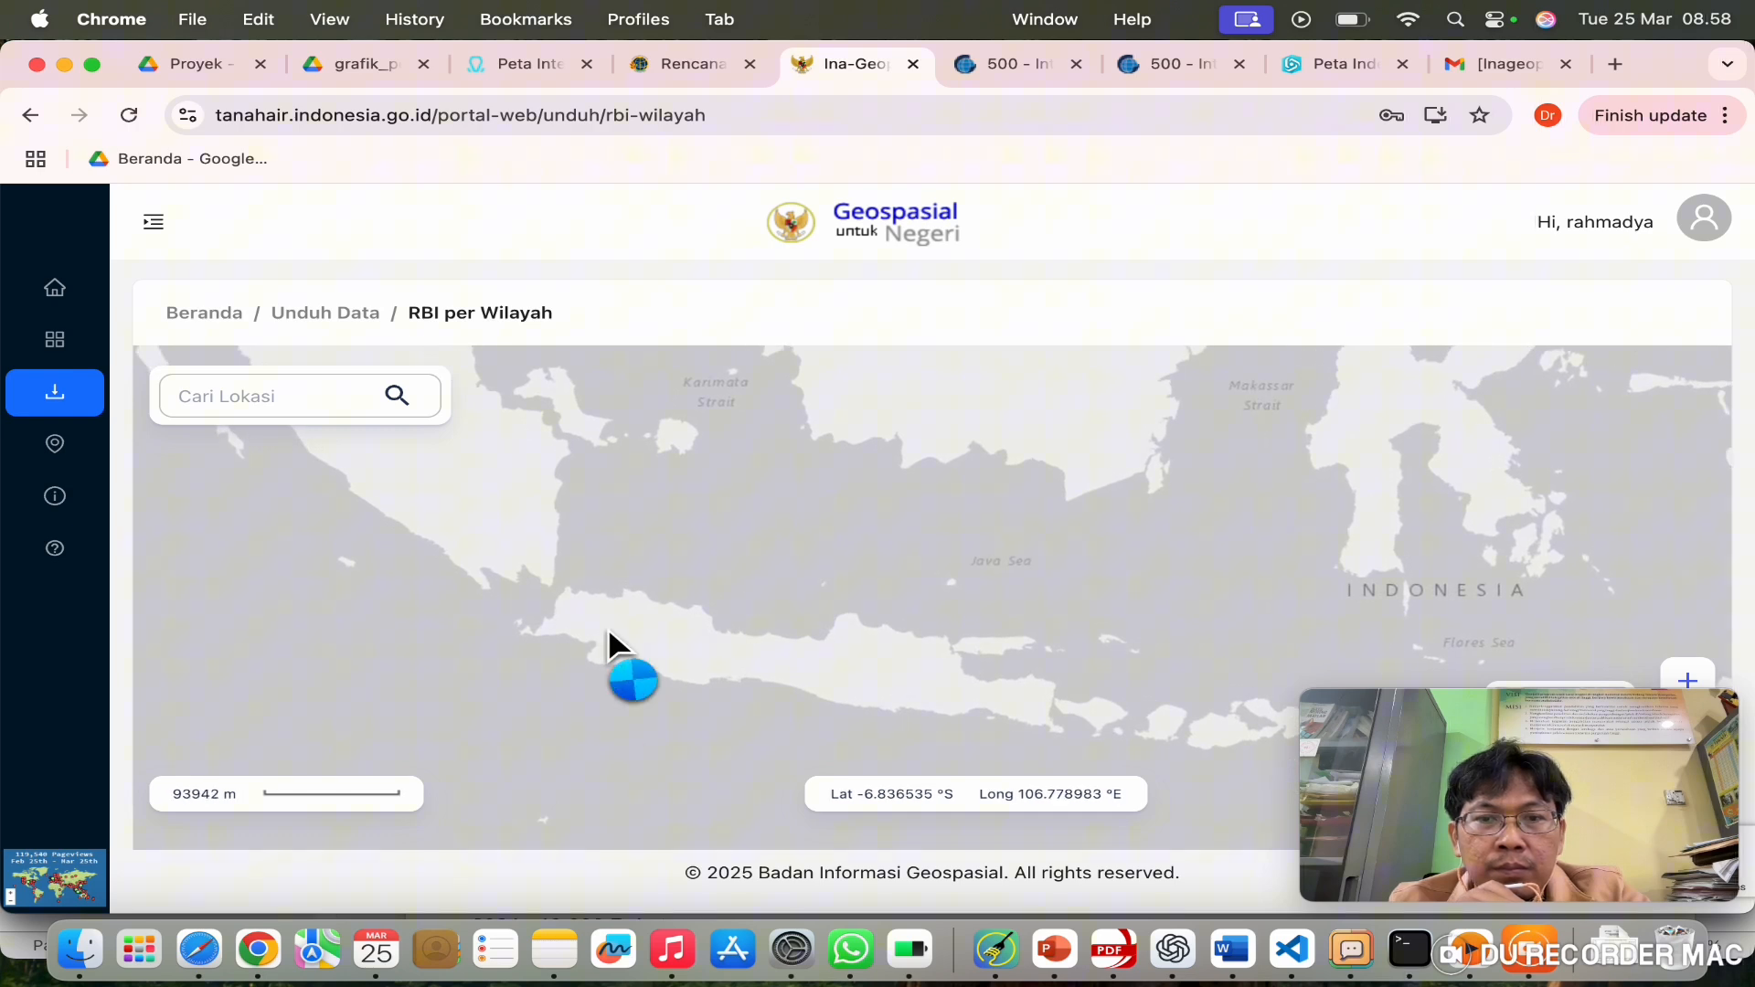
pyautogui.scroll(1, 609, 631)
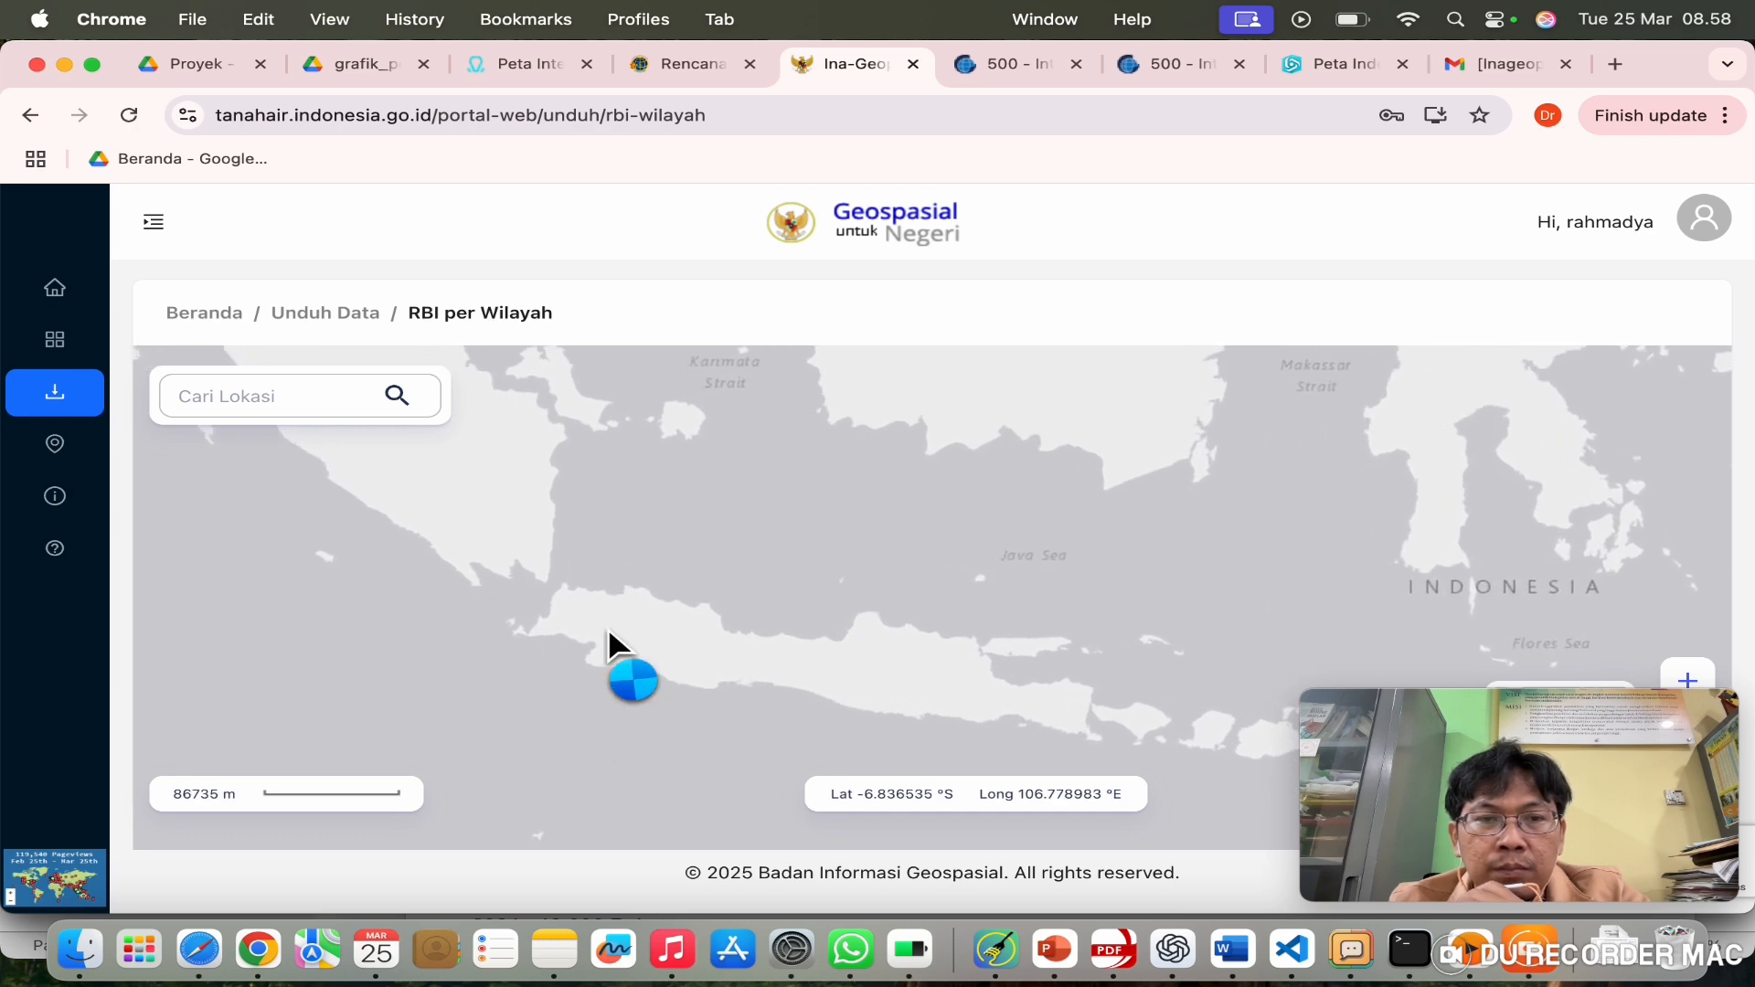
pyautogui.scroll(1, 620, 611)
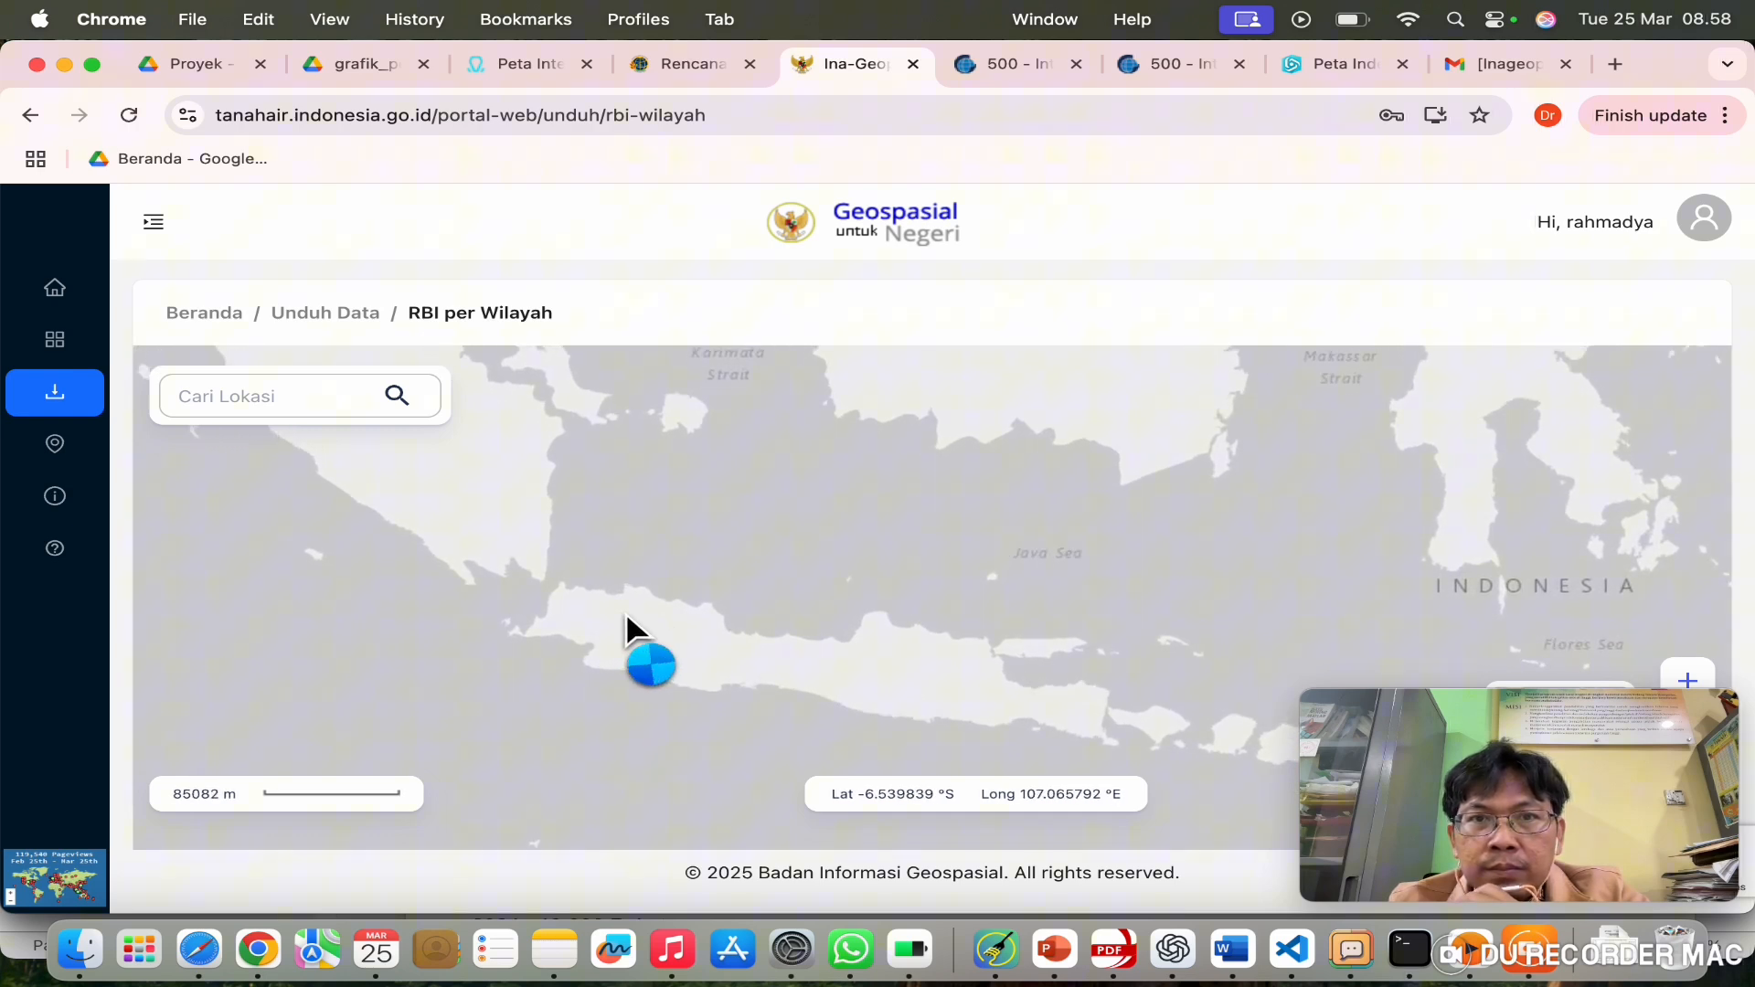
pyautogui.scroll(3, 627, 615)
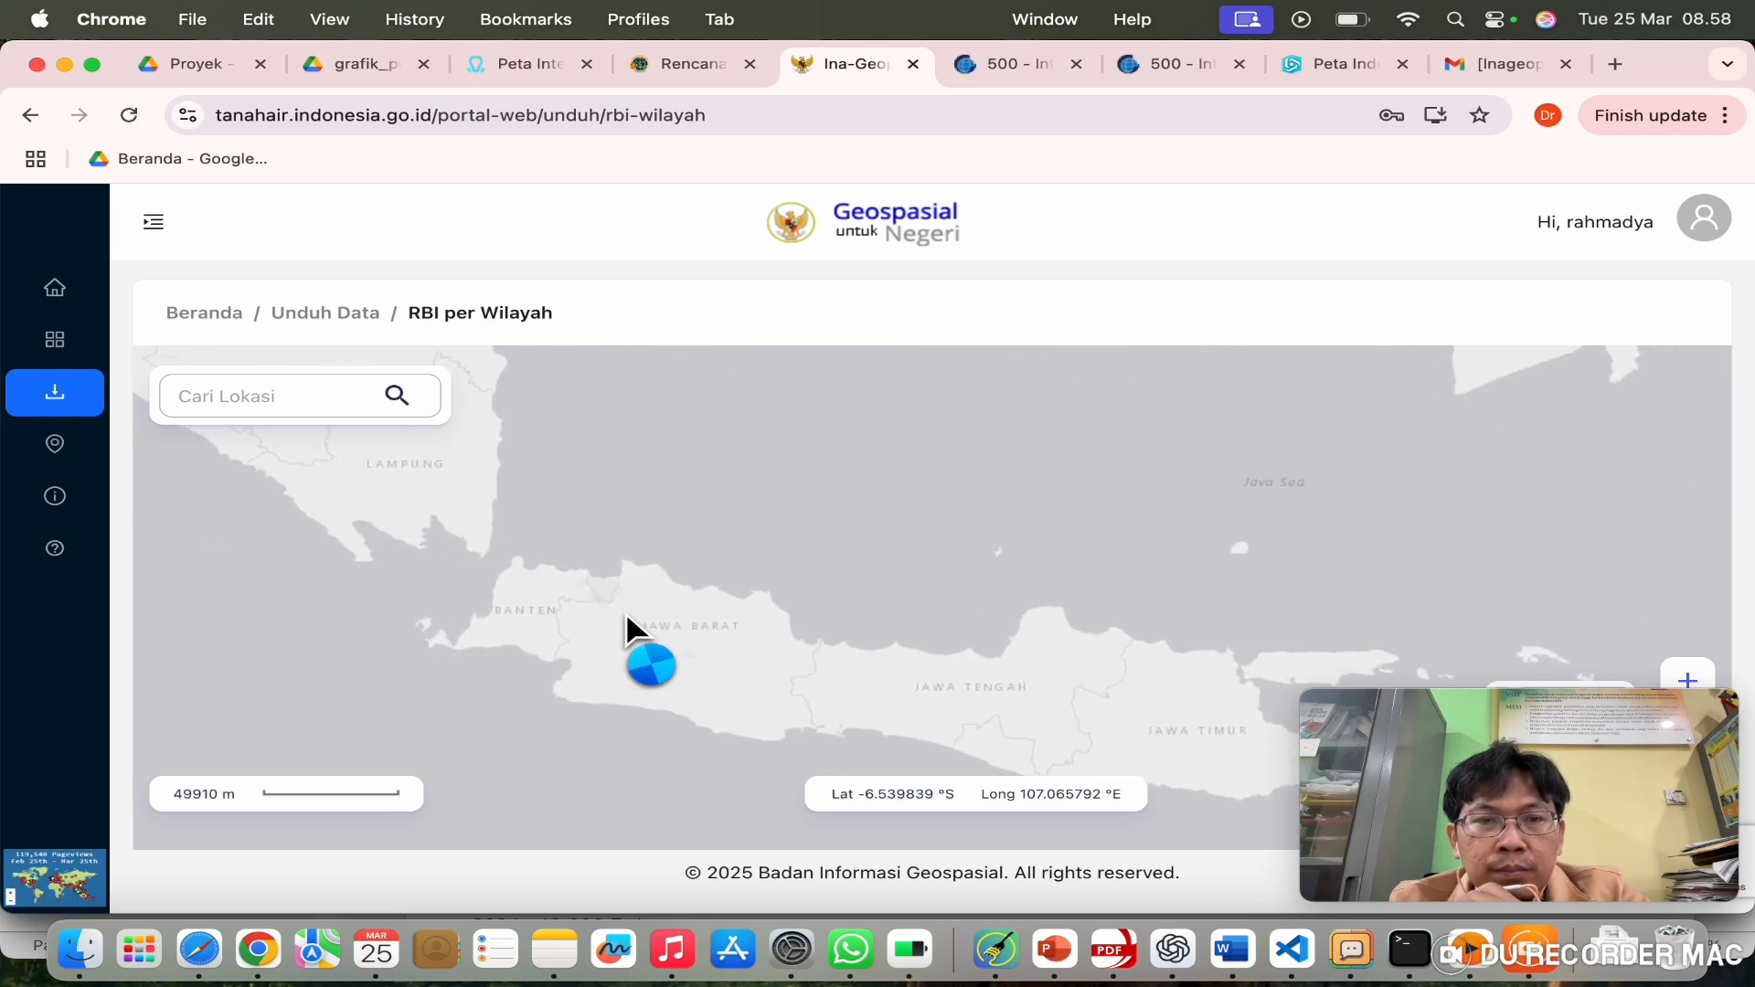
pyautogui.scroll(5, 627, 614)
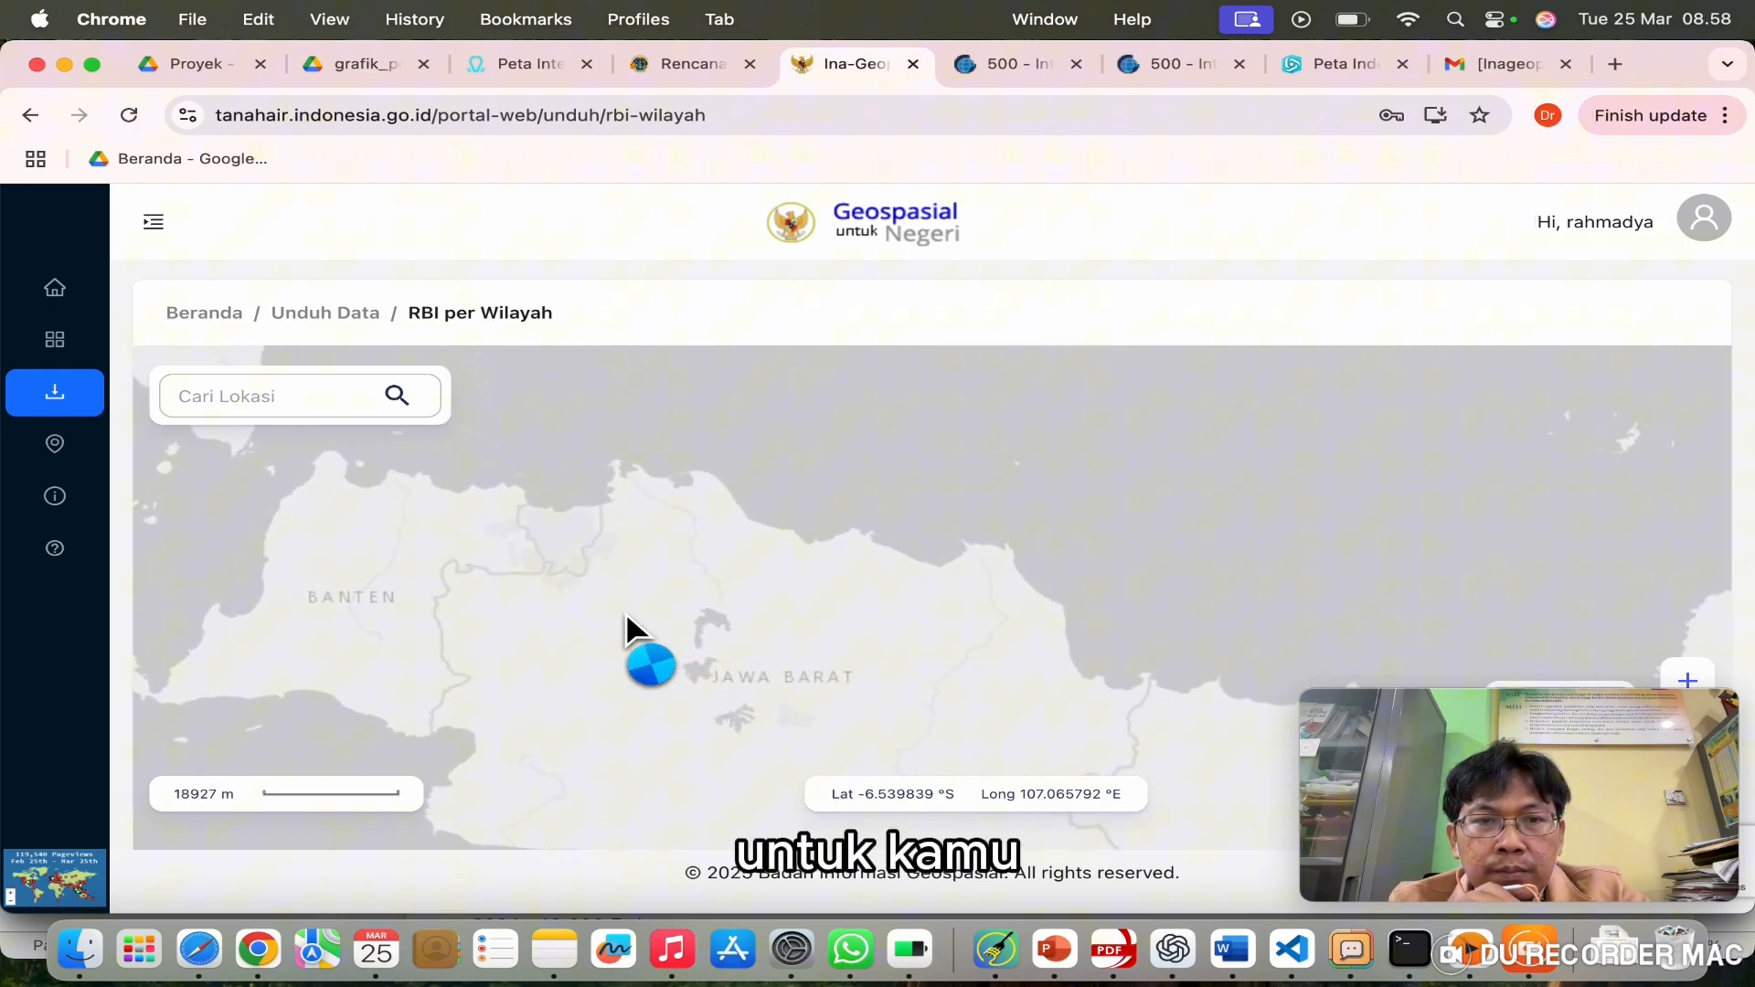
pyautogui.scroll(3, 625, 612)
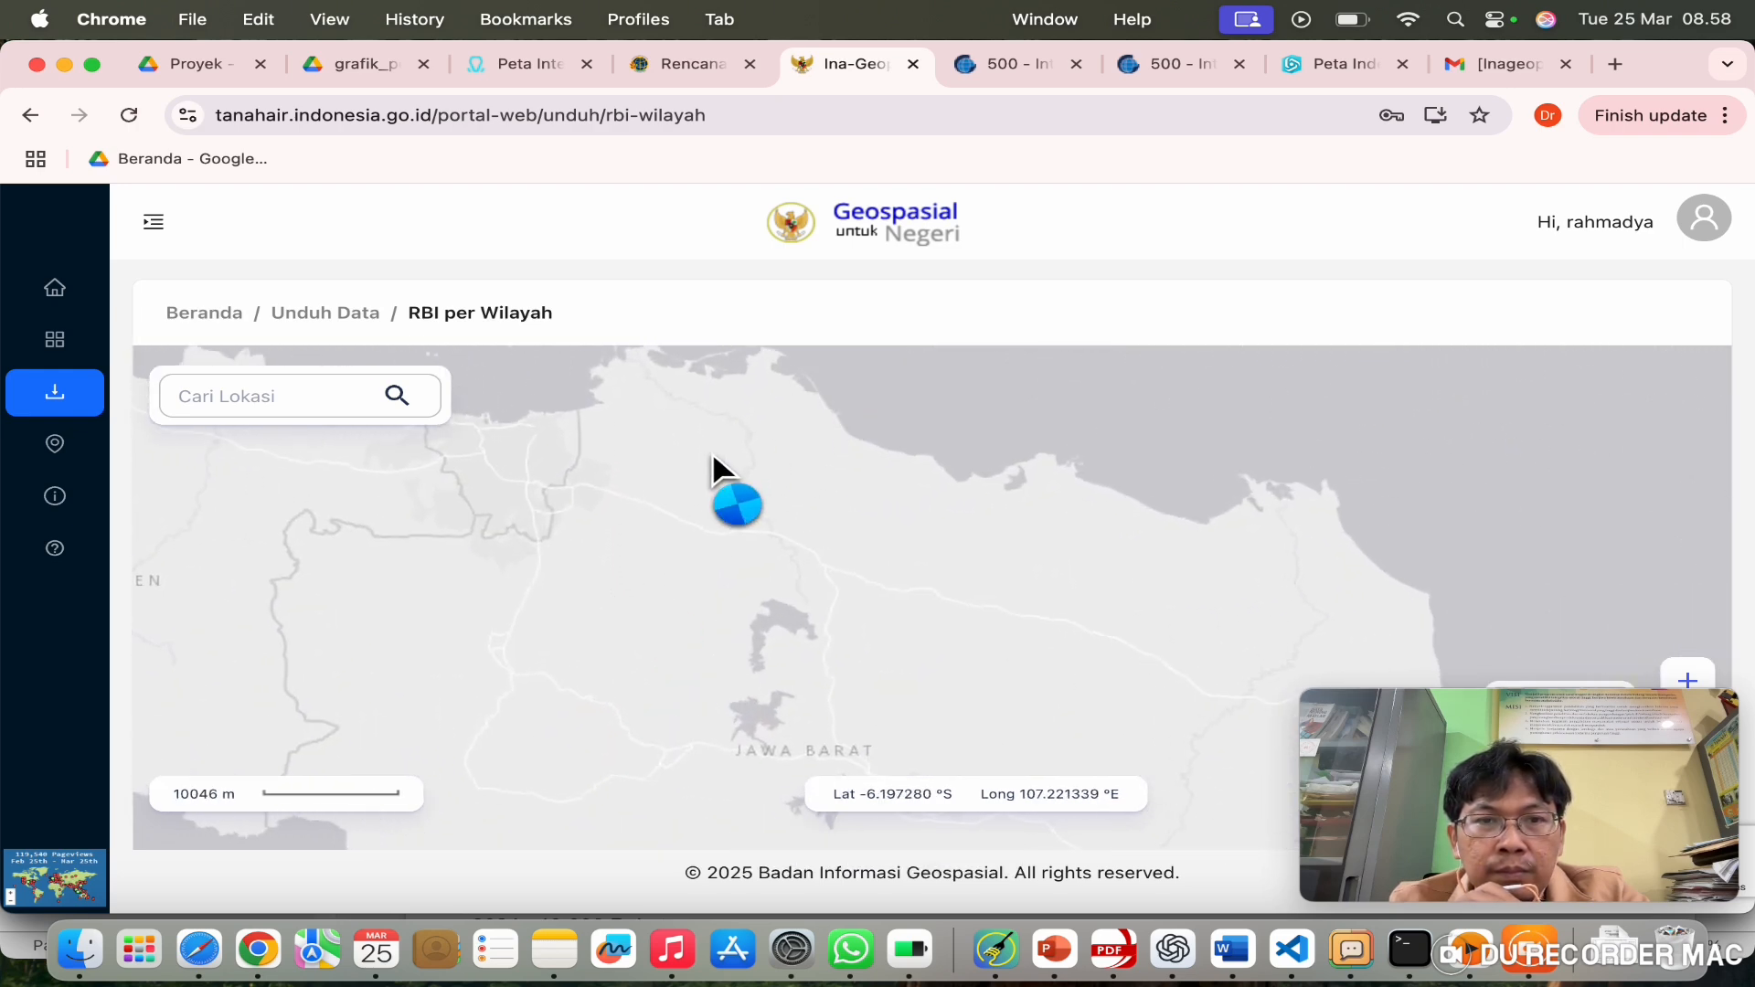
pyautogui.moveTo(711, 451); pyautogui.dragTo(836, 600)
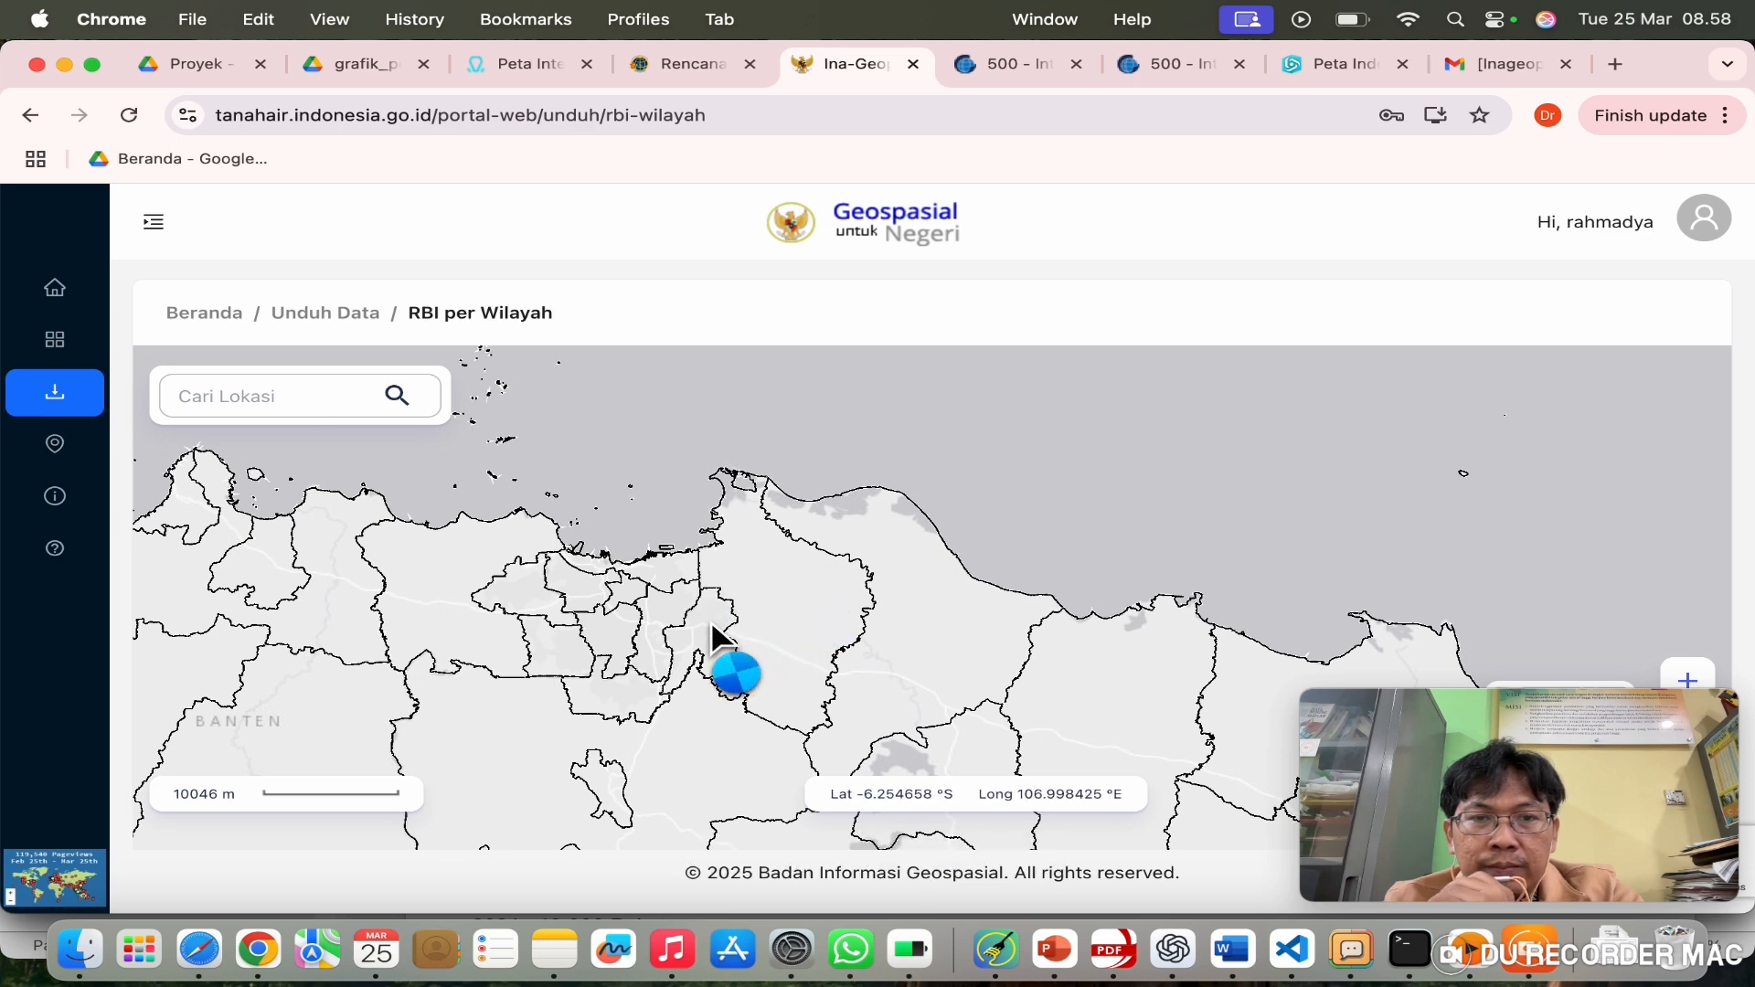
pyautogui.scroll(2, 710, 620)
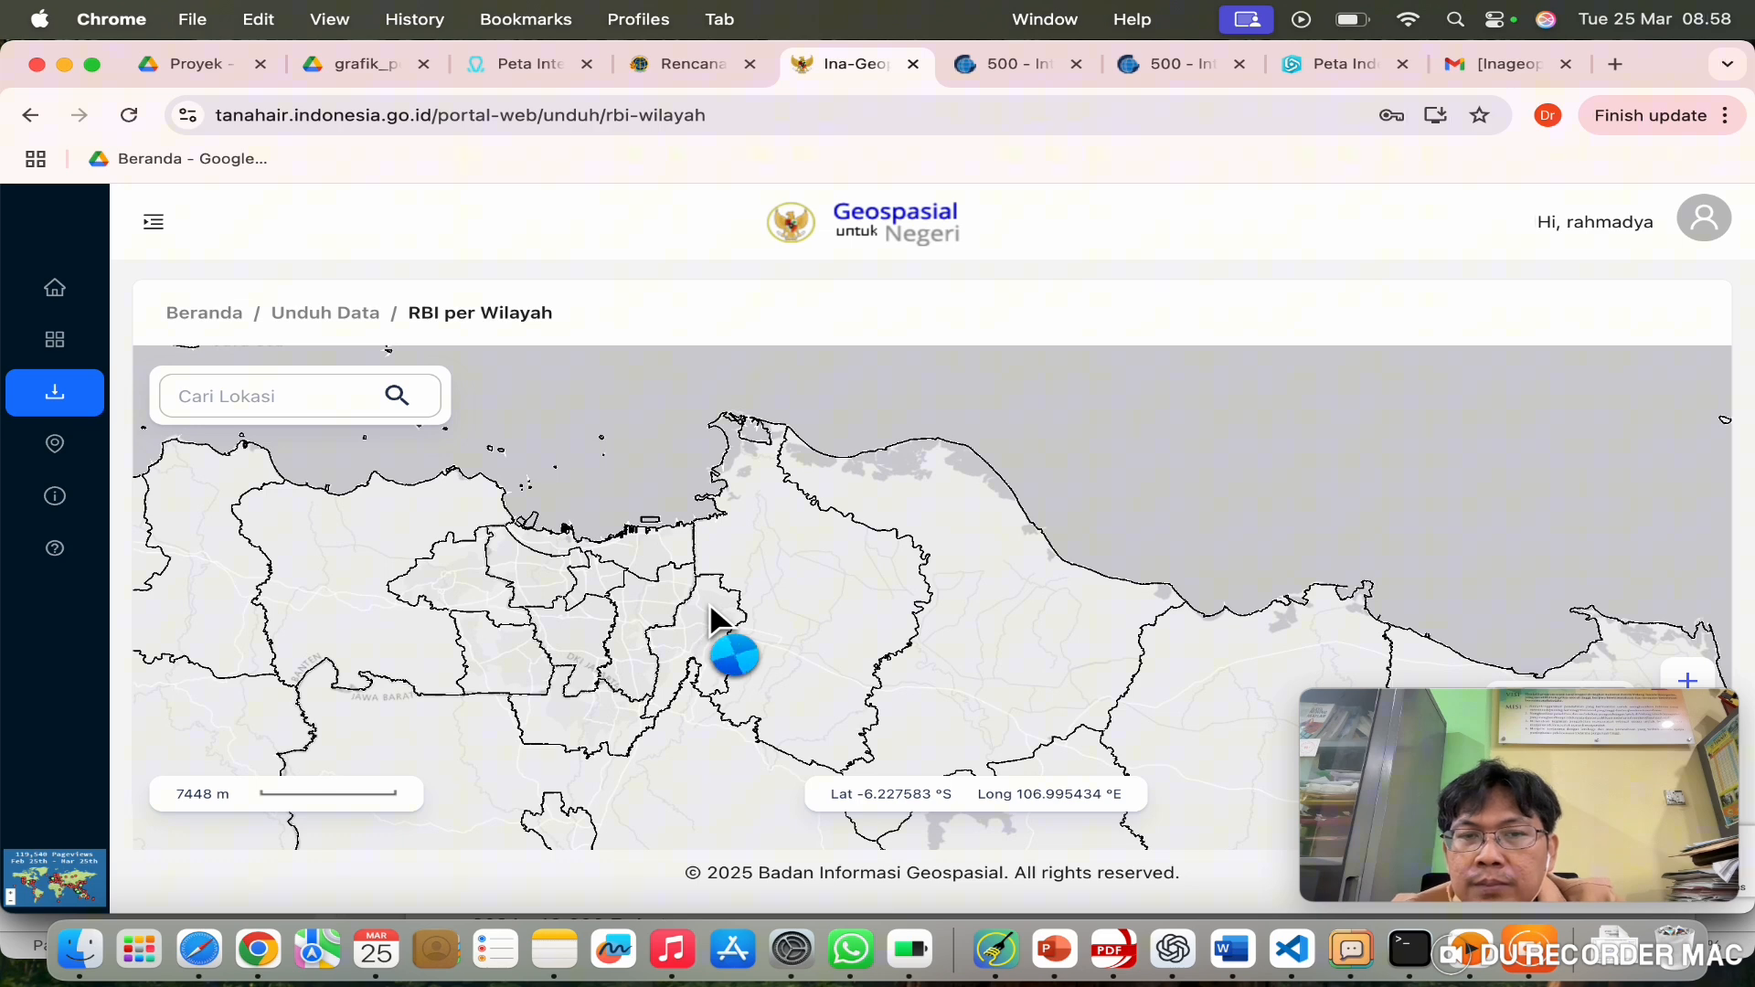
pyautogui.scroll(2, 1036, 501)
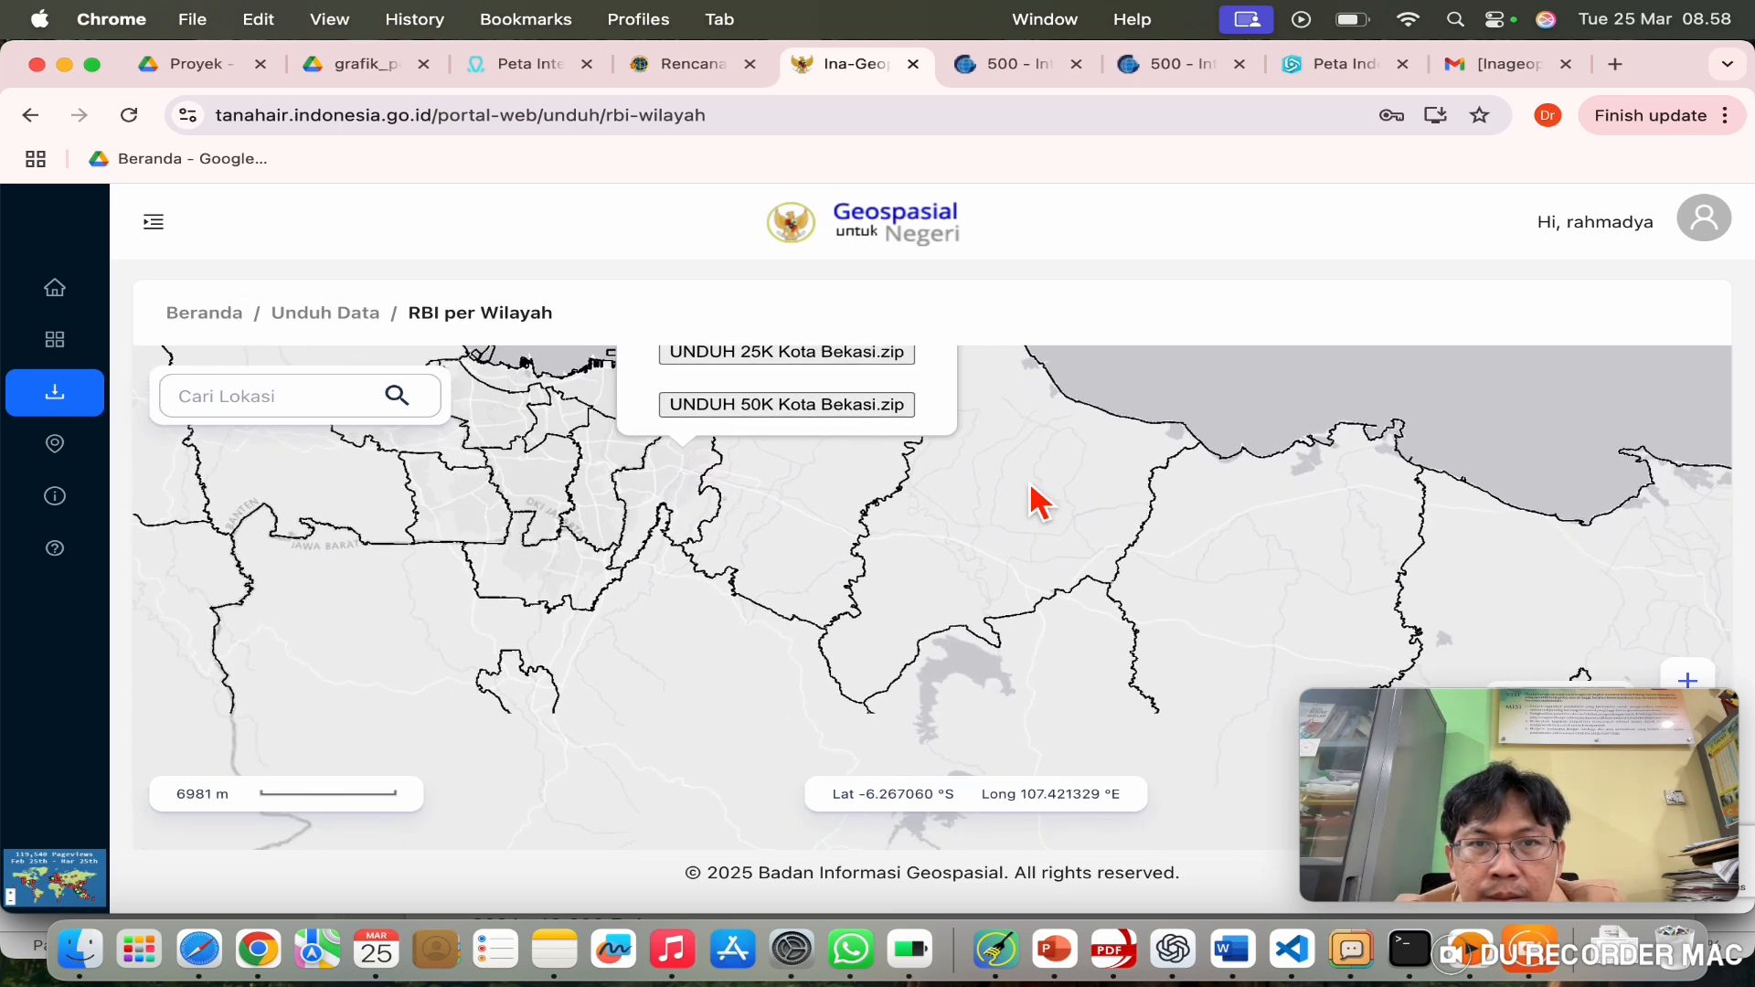
pyautogui.moveTo(1338, 434); pyautogui.dragTo(1333, 630)
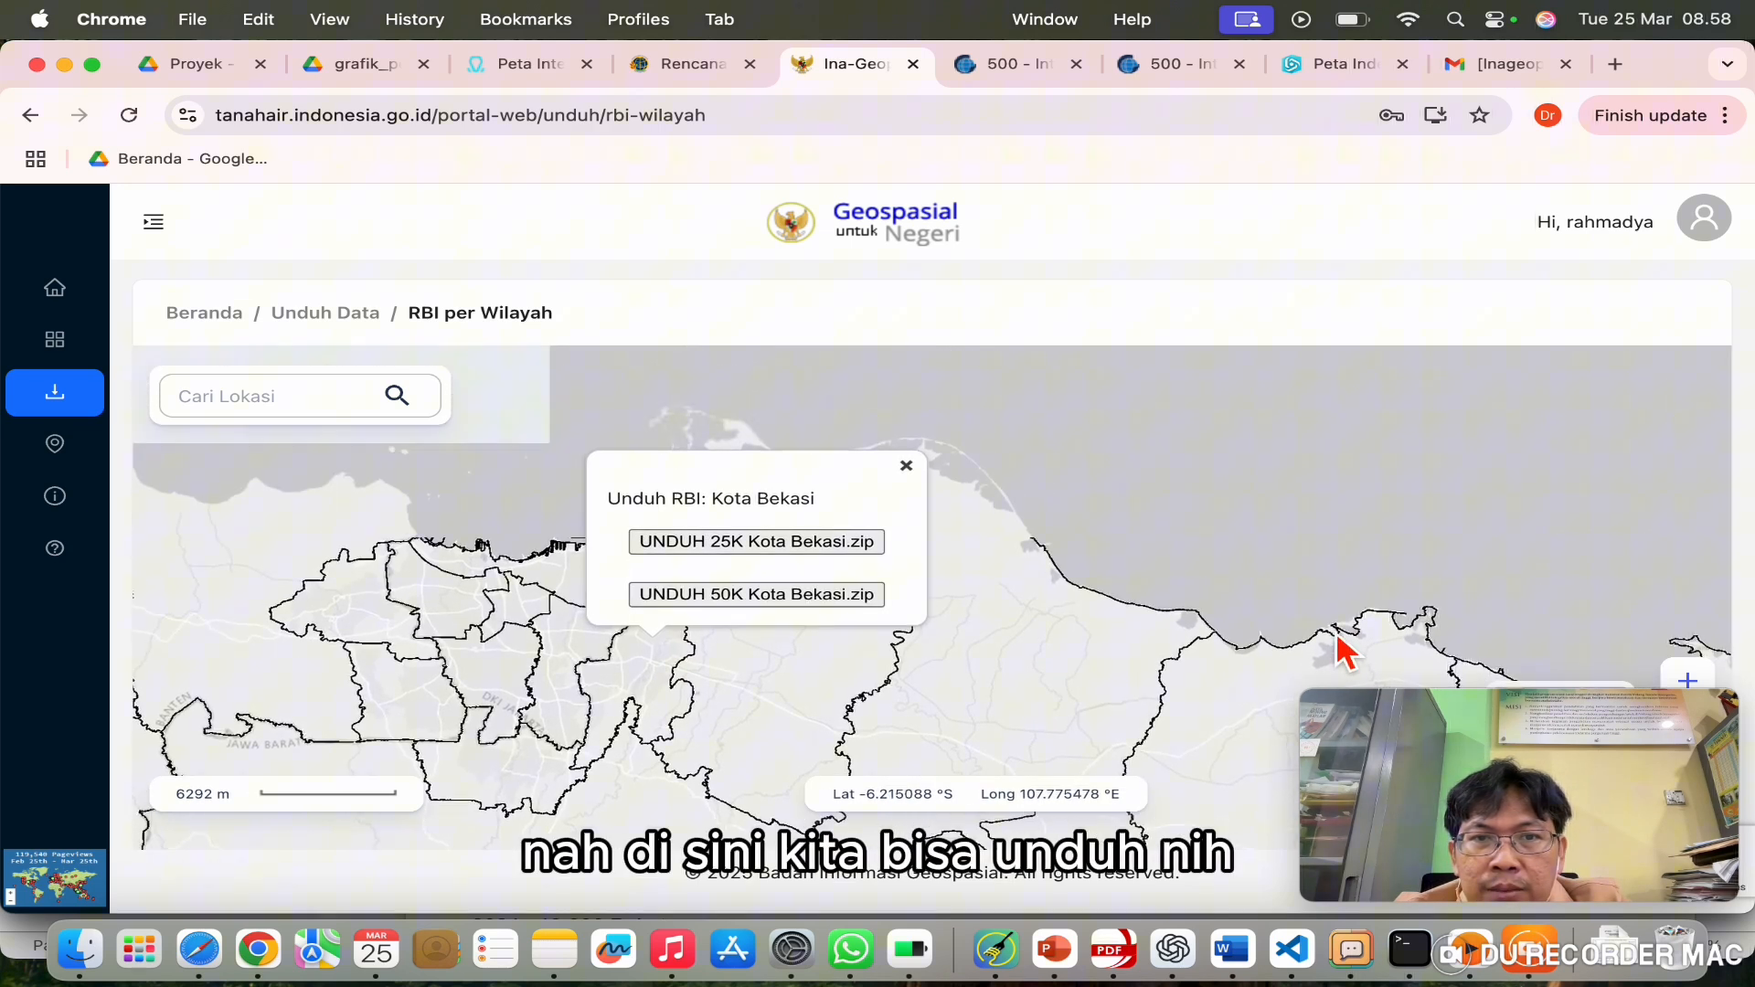
# Step: Download the 25K RBI KotaBekasi.zip and reveal it in the Downloads folder
pyautogui.click(839, 553)
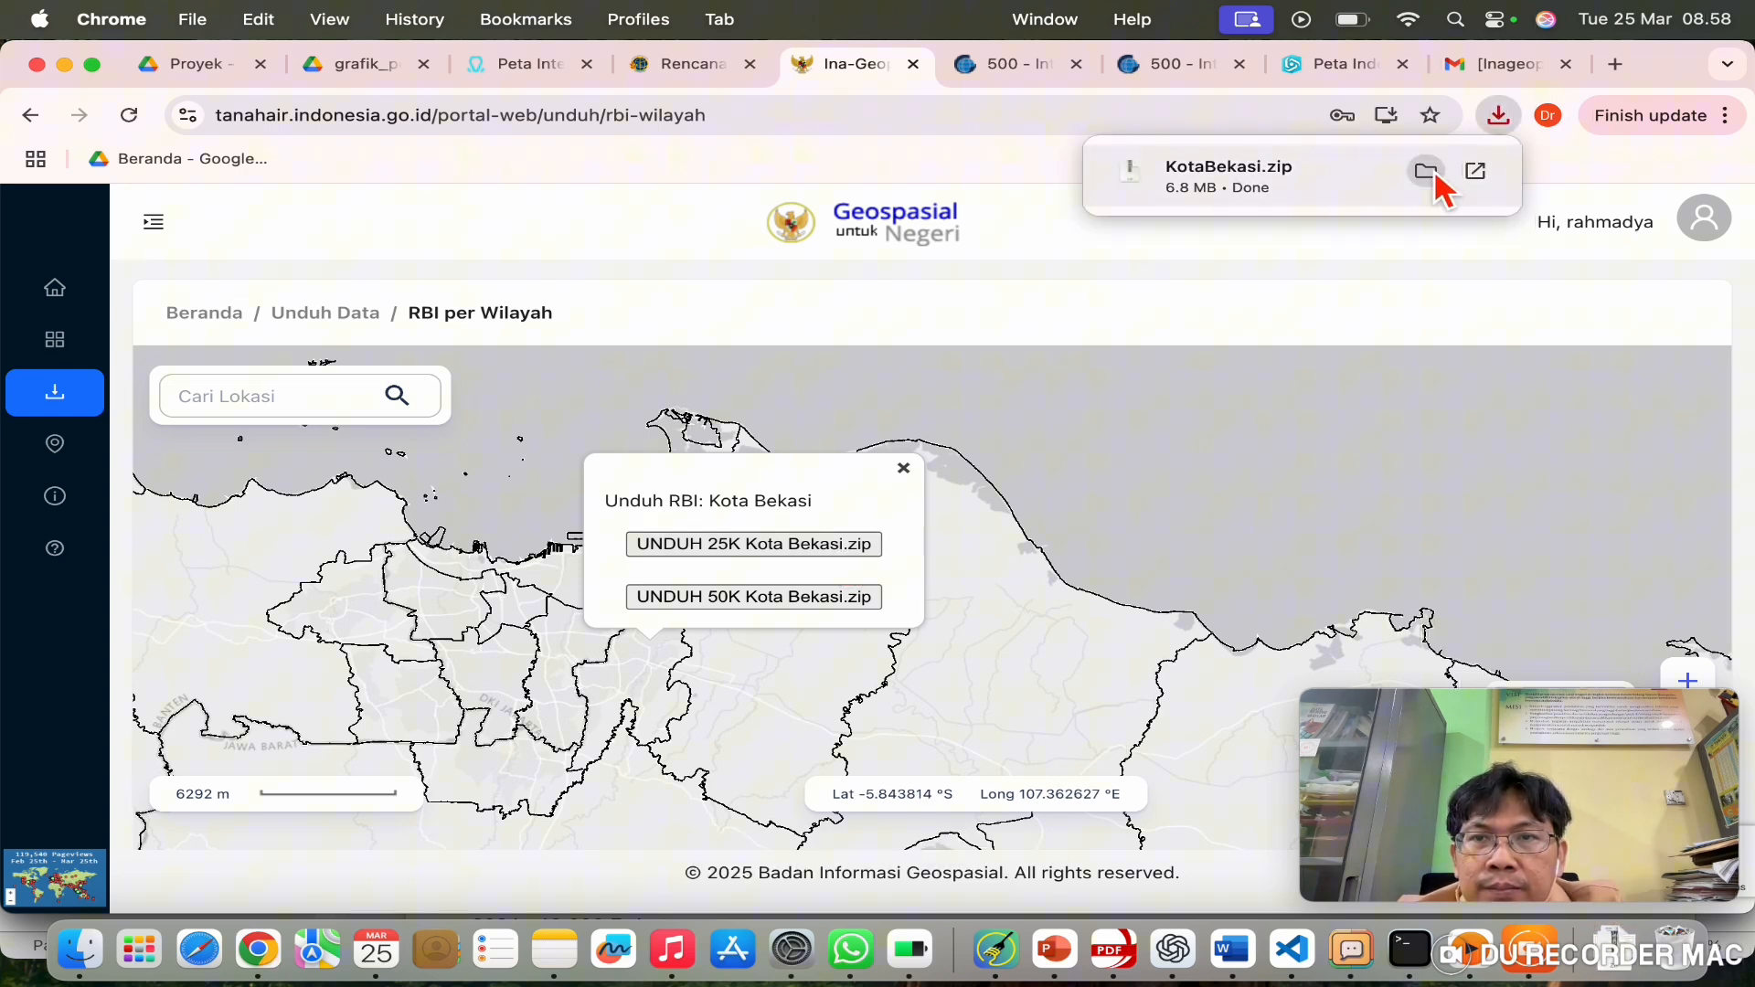
pyautogui.click(1428, 173)
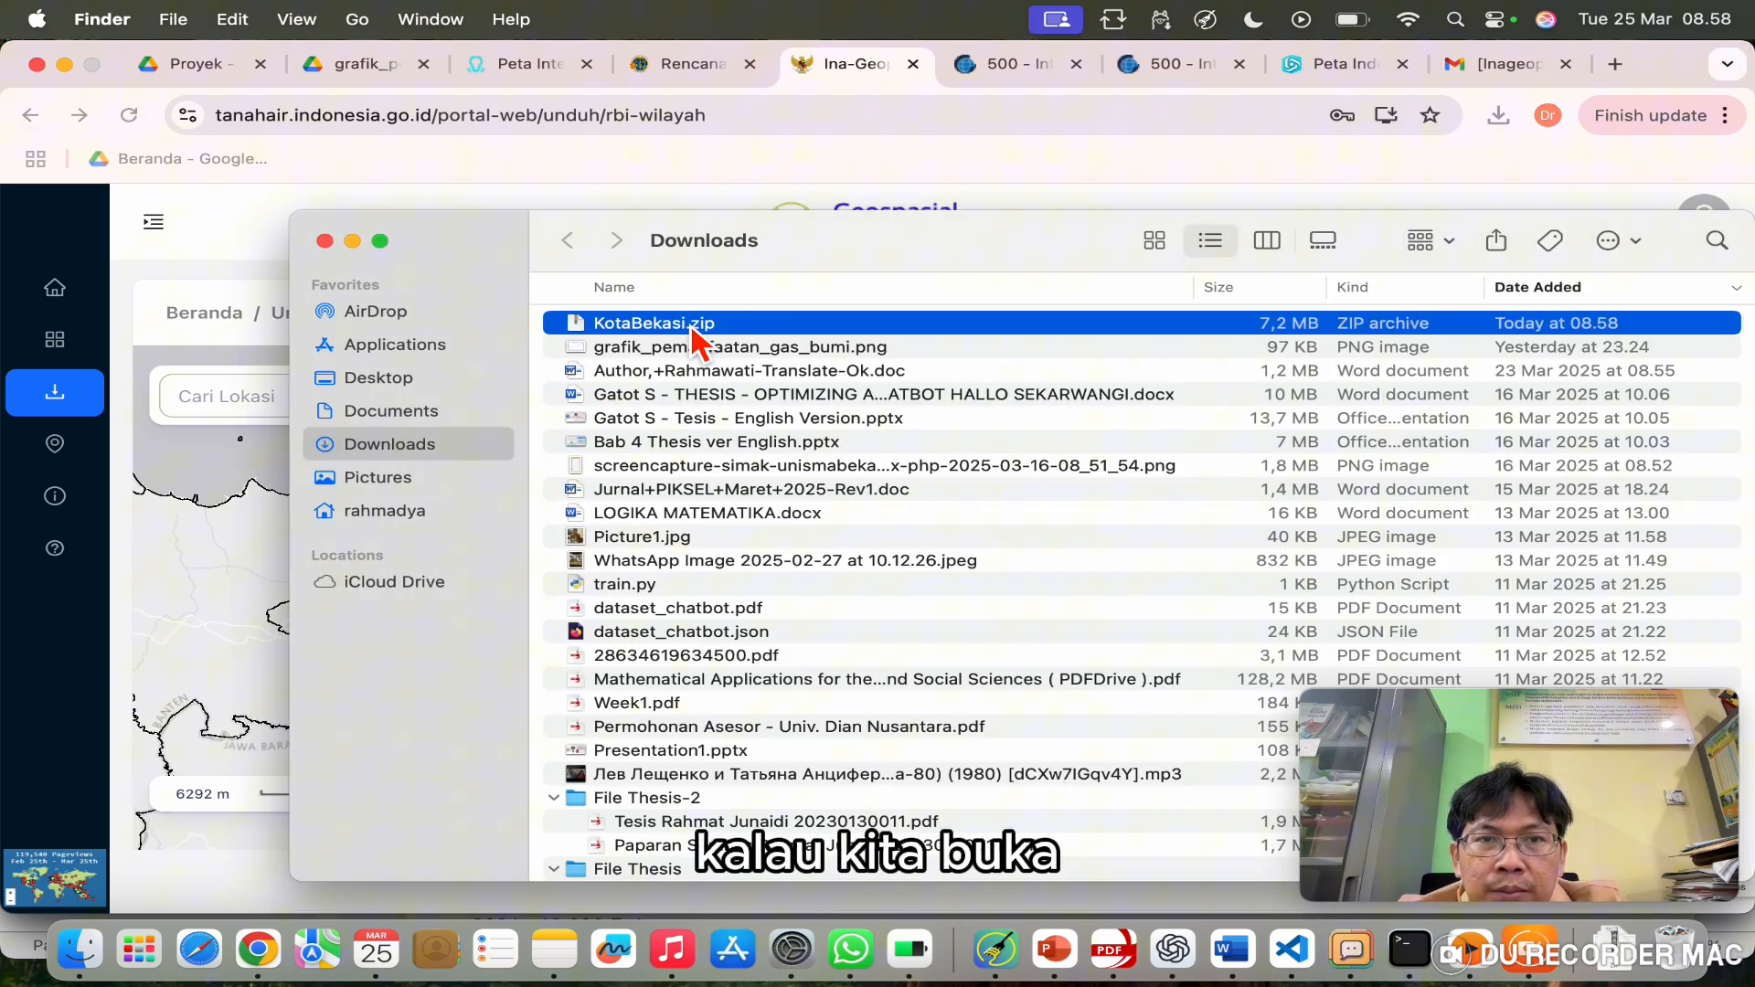
# Step: Unarchive KotaBekasi.zip and expand it to show the .gdb and METADATA folders
pyautogui.doubleClick(692, 328)
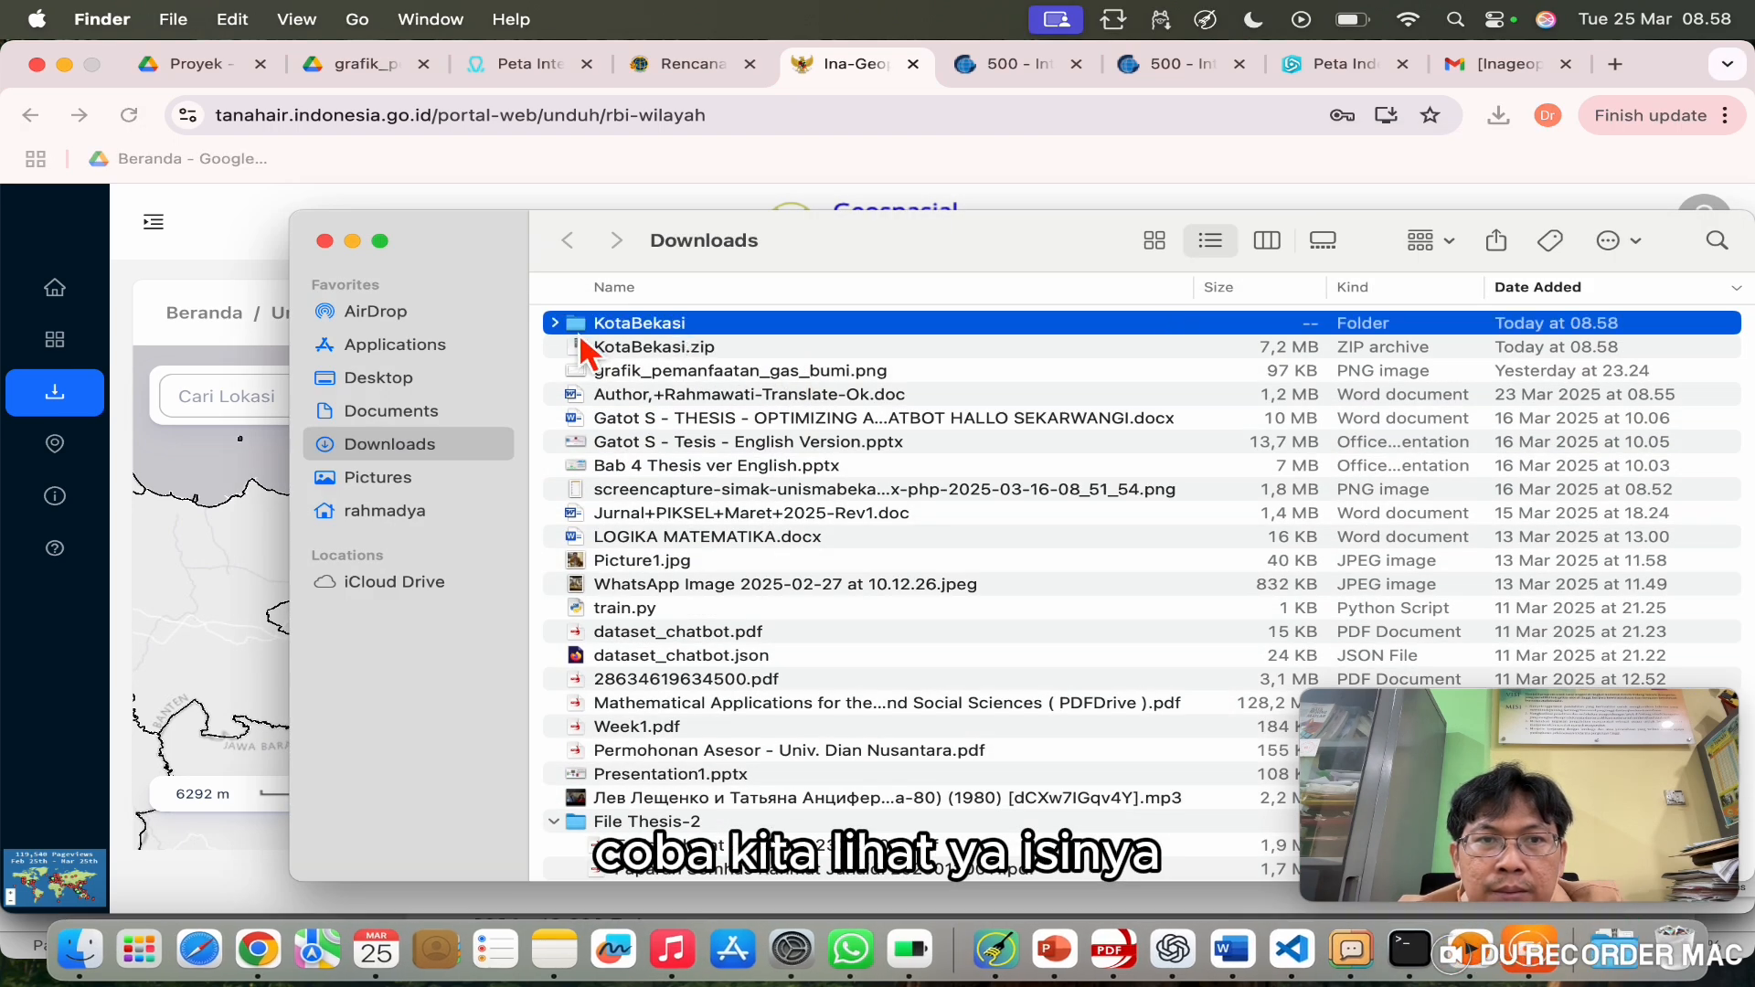
pyautogui.click(556, 324)
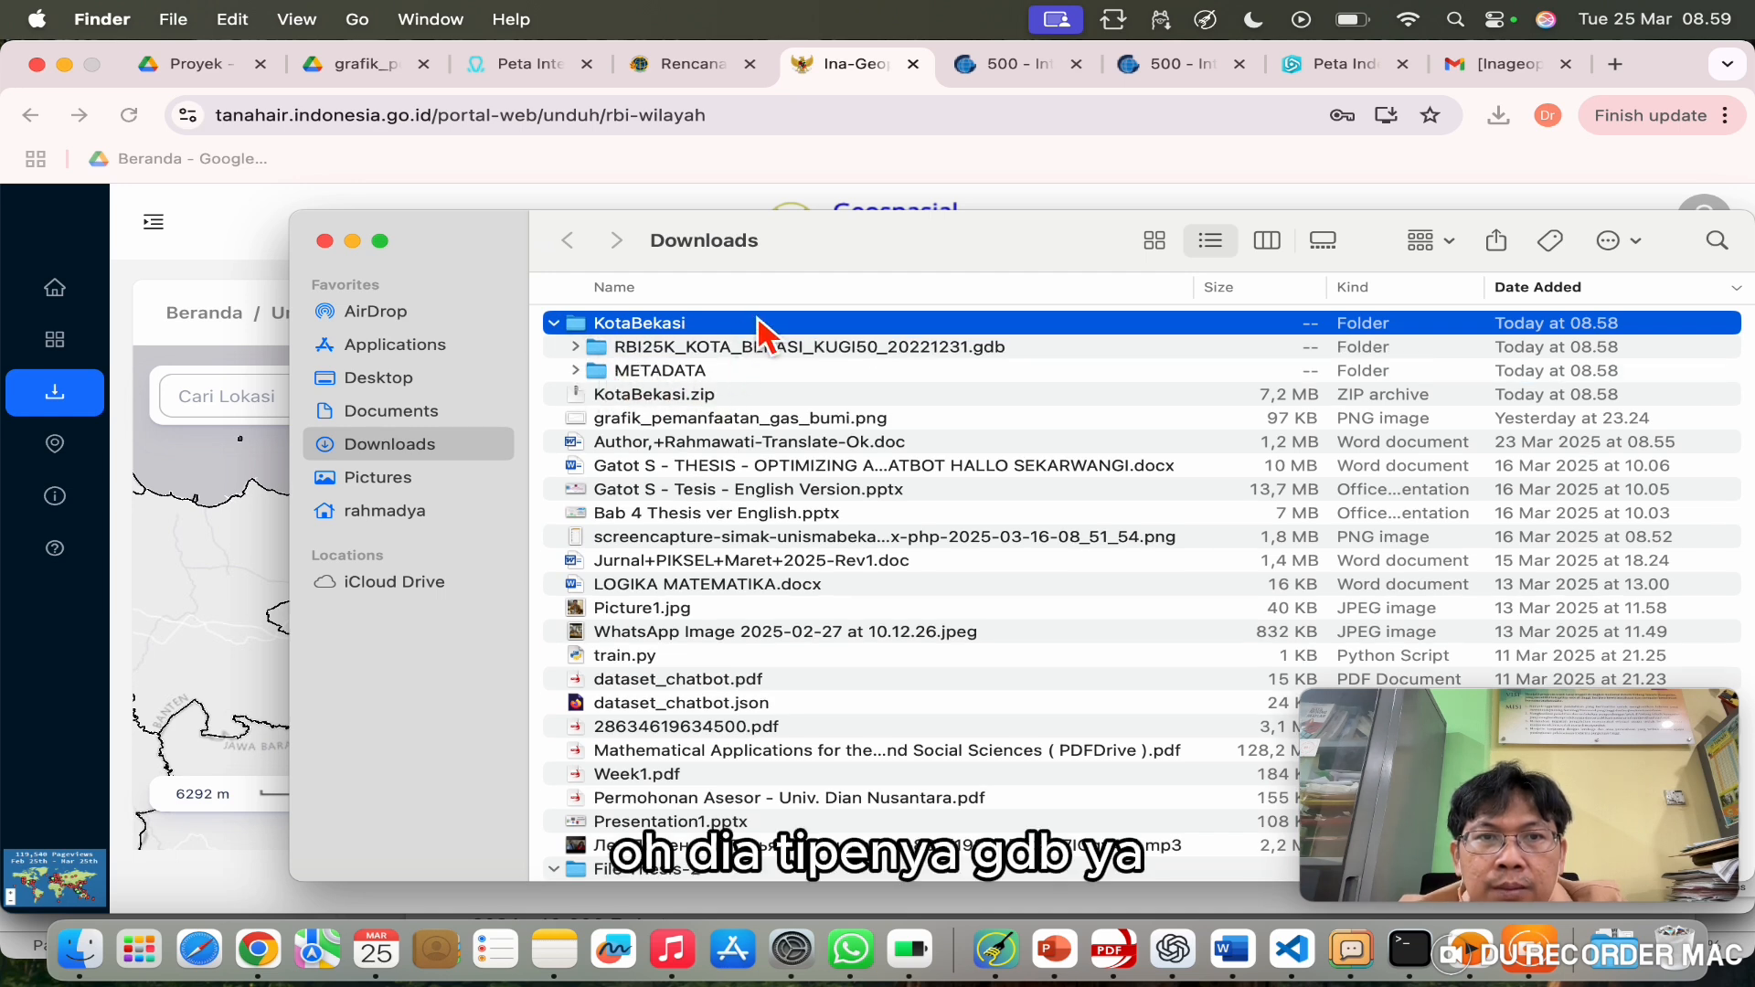
pyautogui.click(731, 180)
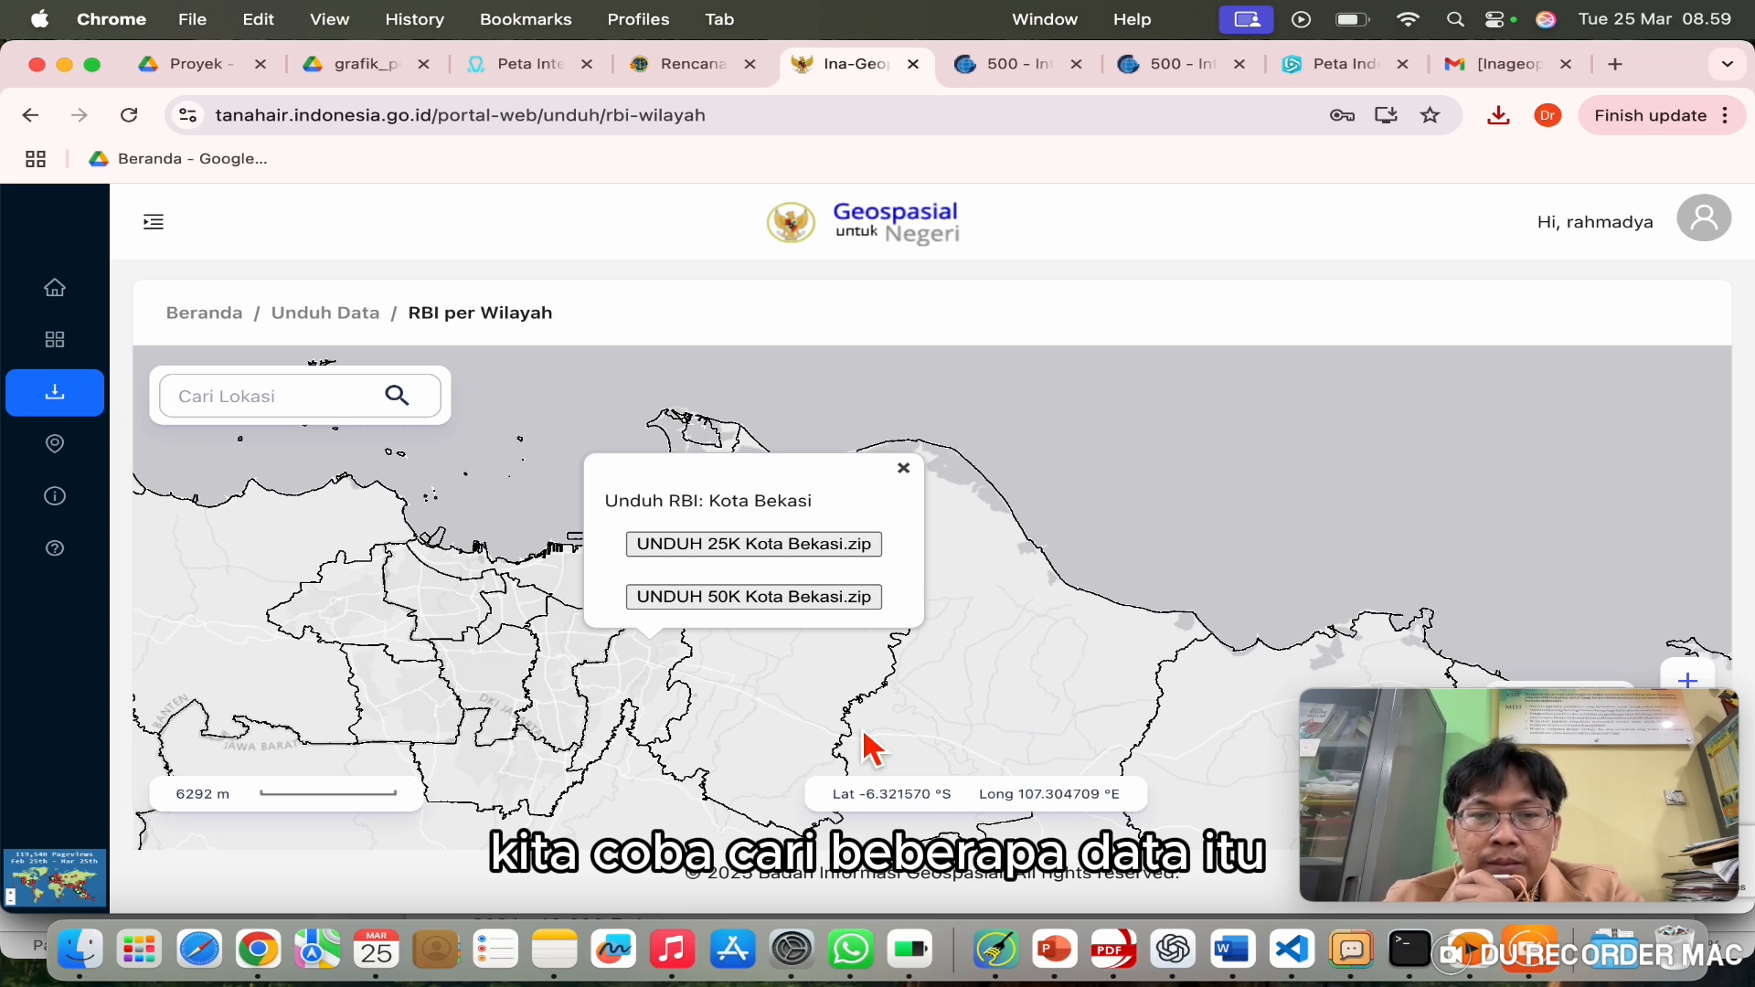
# Step: Pick Bekasi on the map, download its 25K Bekasi.zip and reveal it in Finder
pyautogui.click(796, 697)
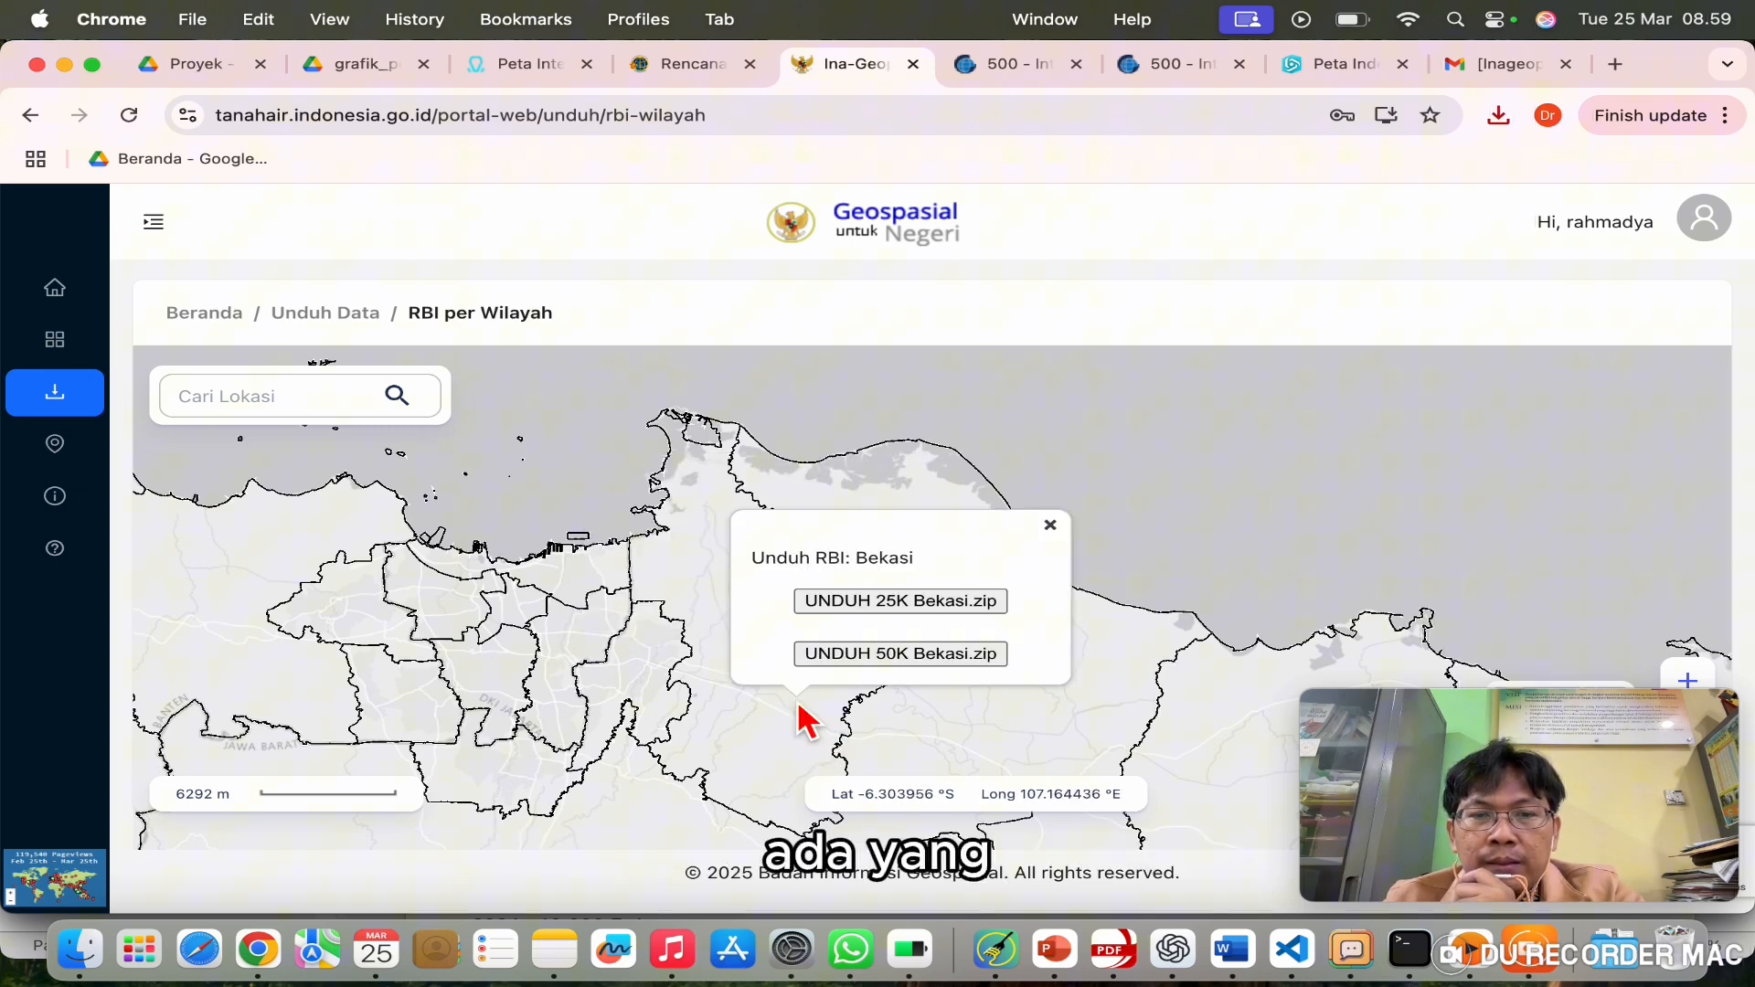
pyautogui.click(967, 612)
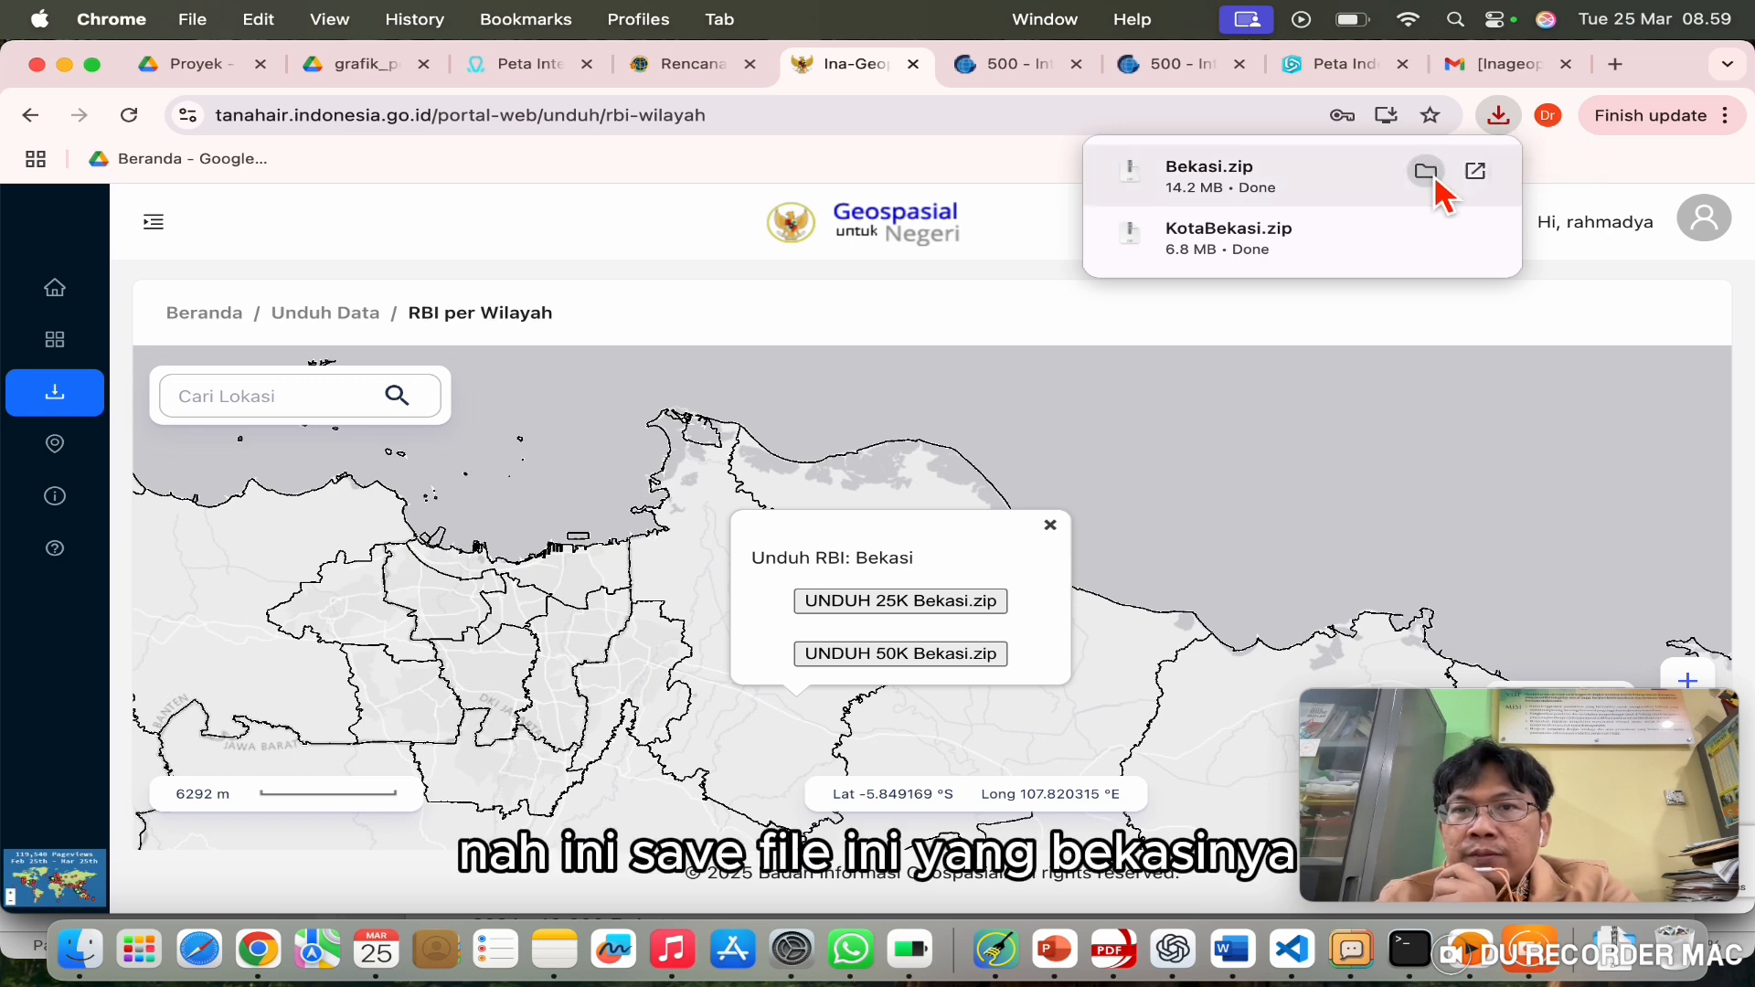
pyautogui.click(1425, 172)
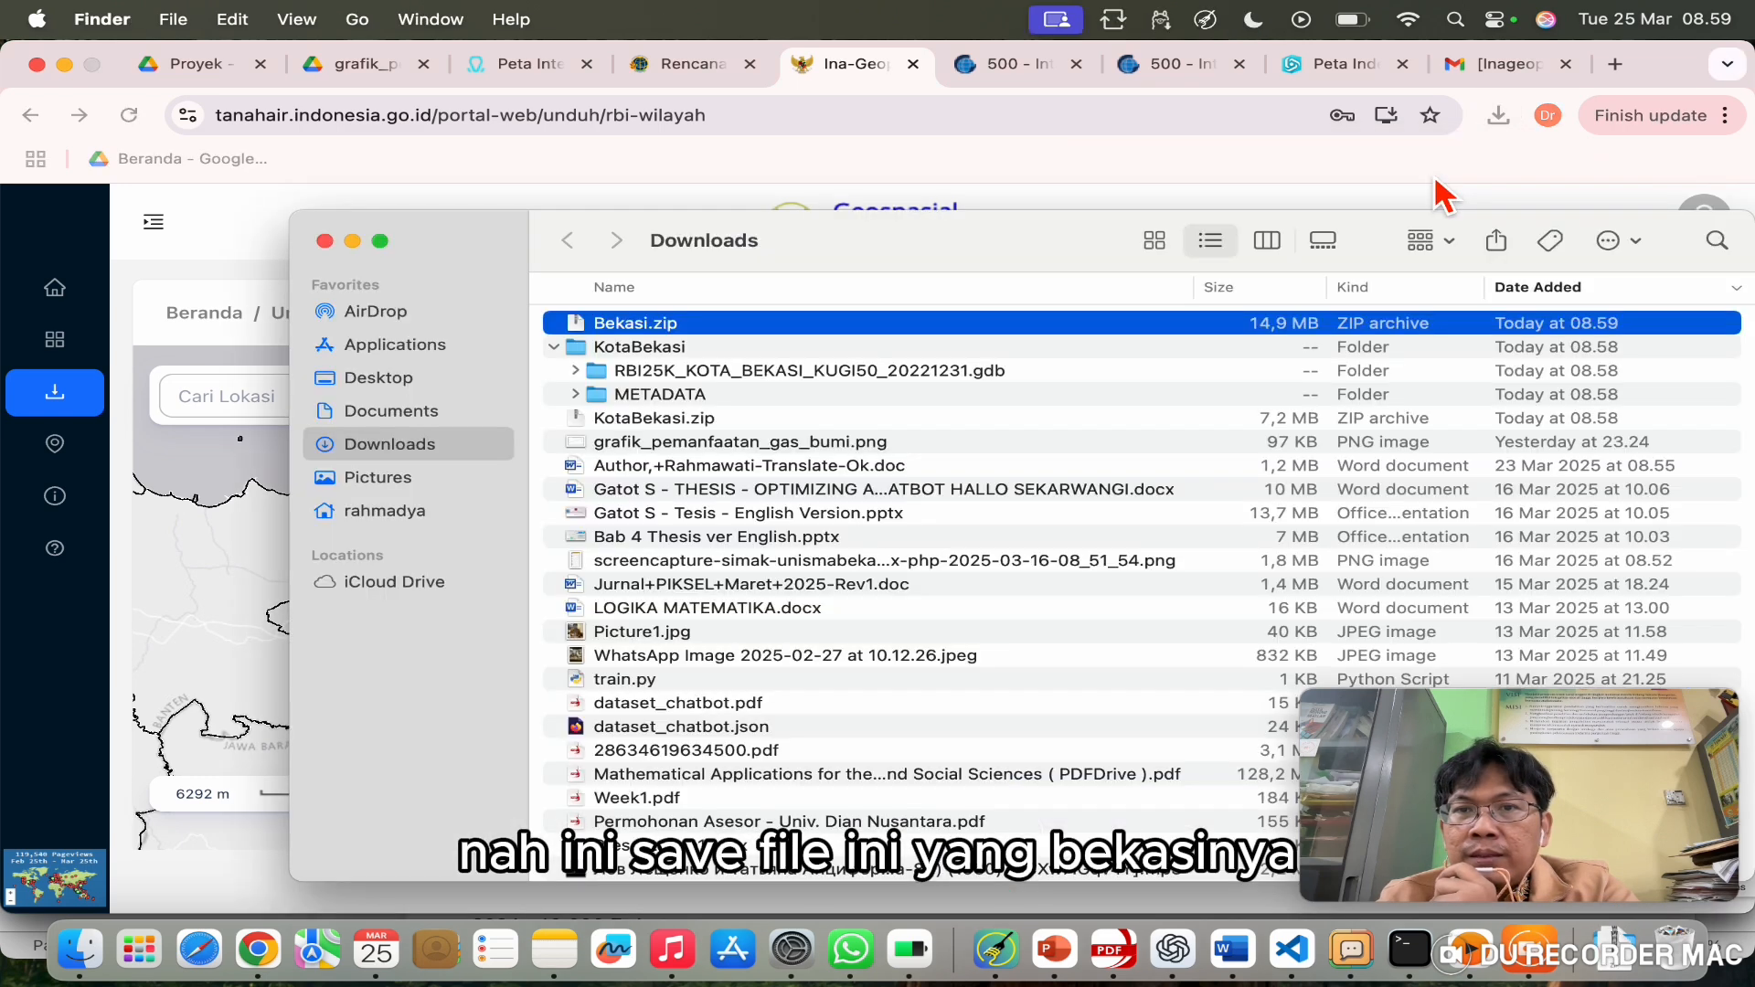
# Step: Extract Bekasi.zip and browse the KAB BEKASI folder, selecting Indeks_KabBekasi.shp
pyautogui.doubleClick(664, 326)
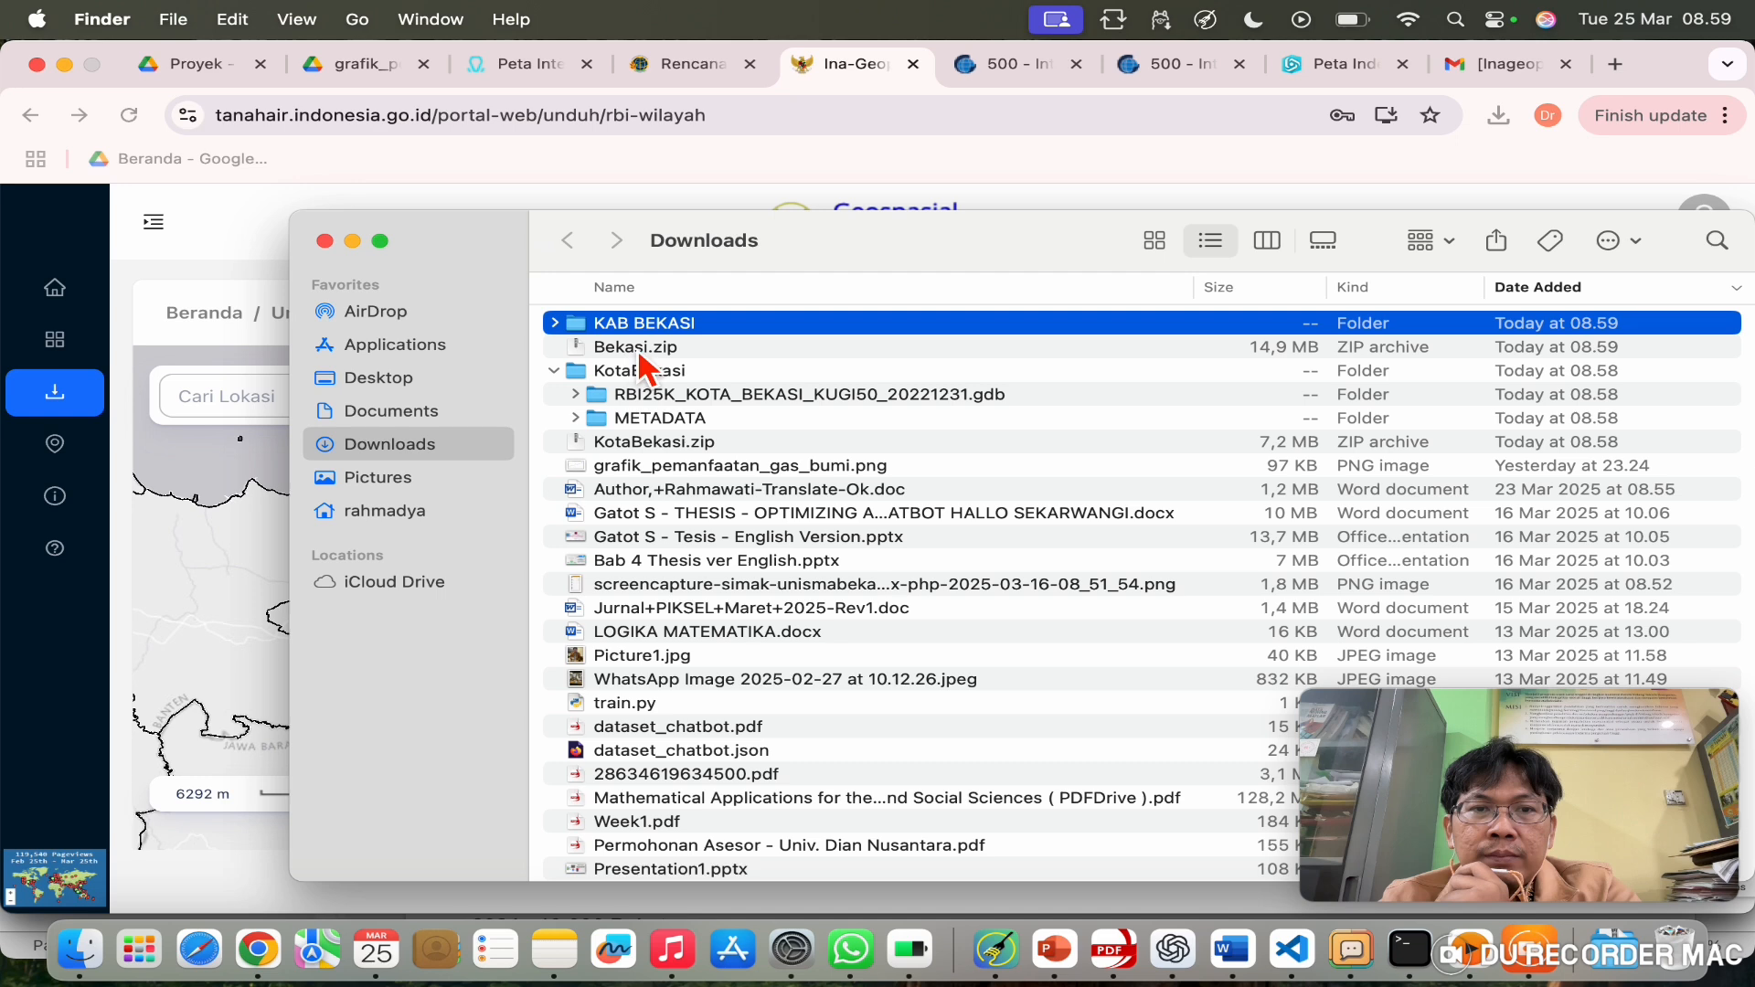
pyautogui.click(555, 324)
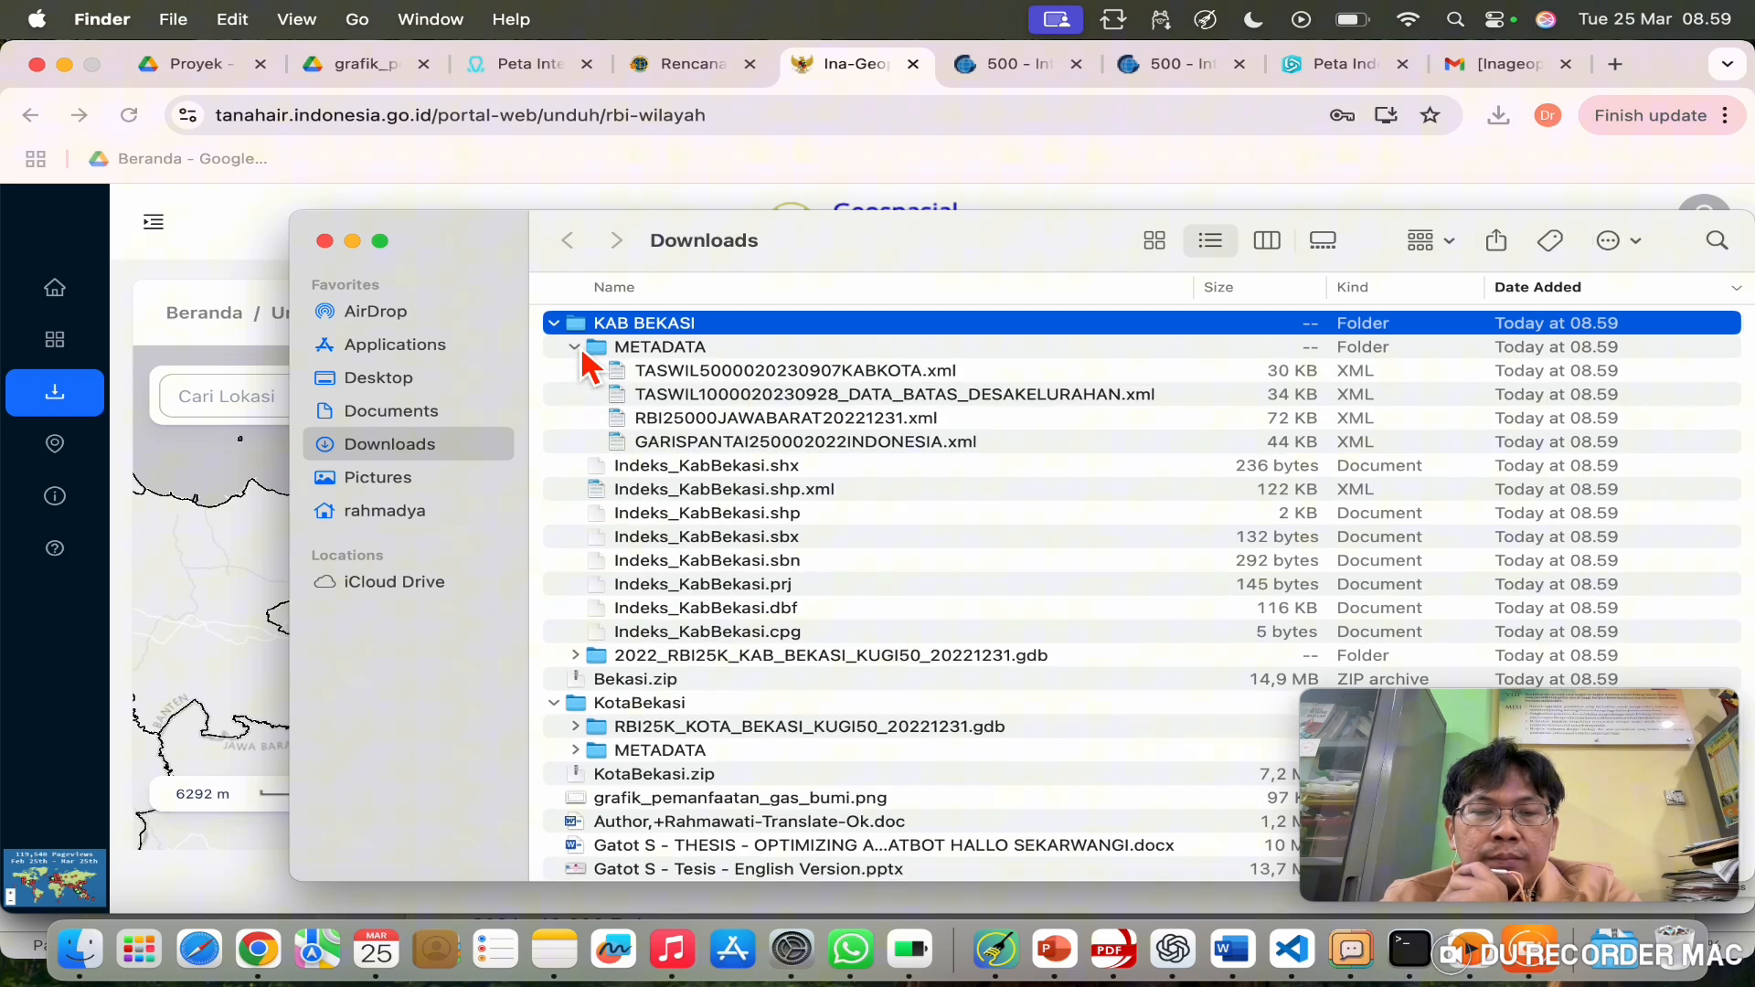
pyautogui.click(576, 347)
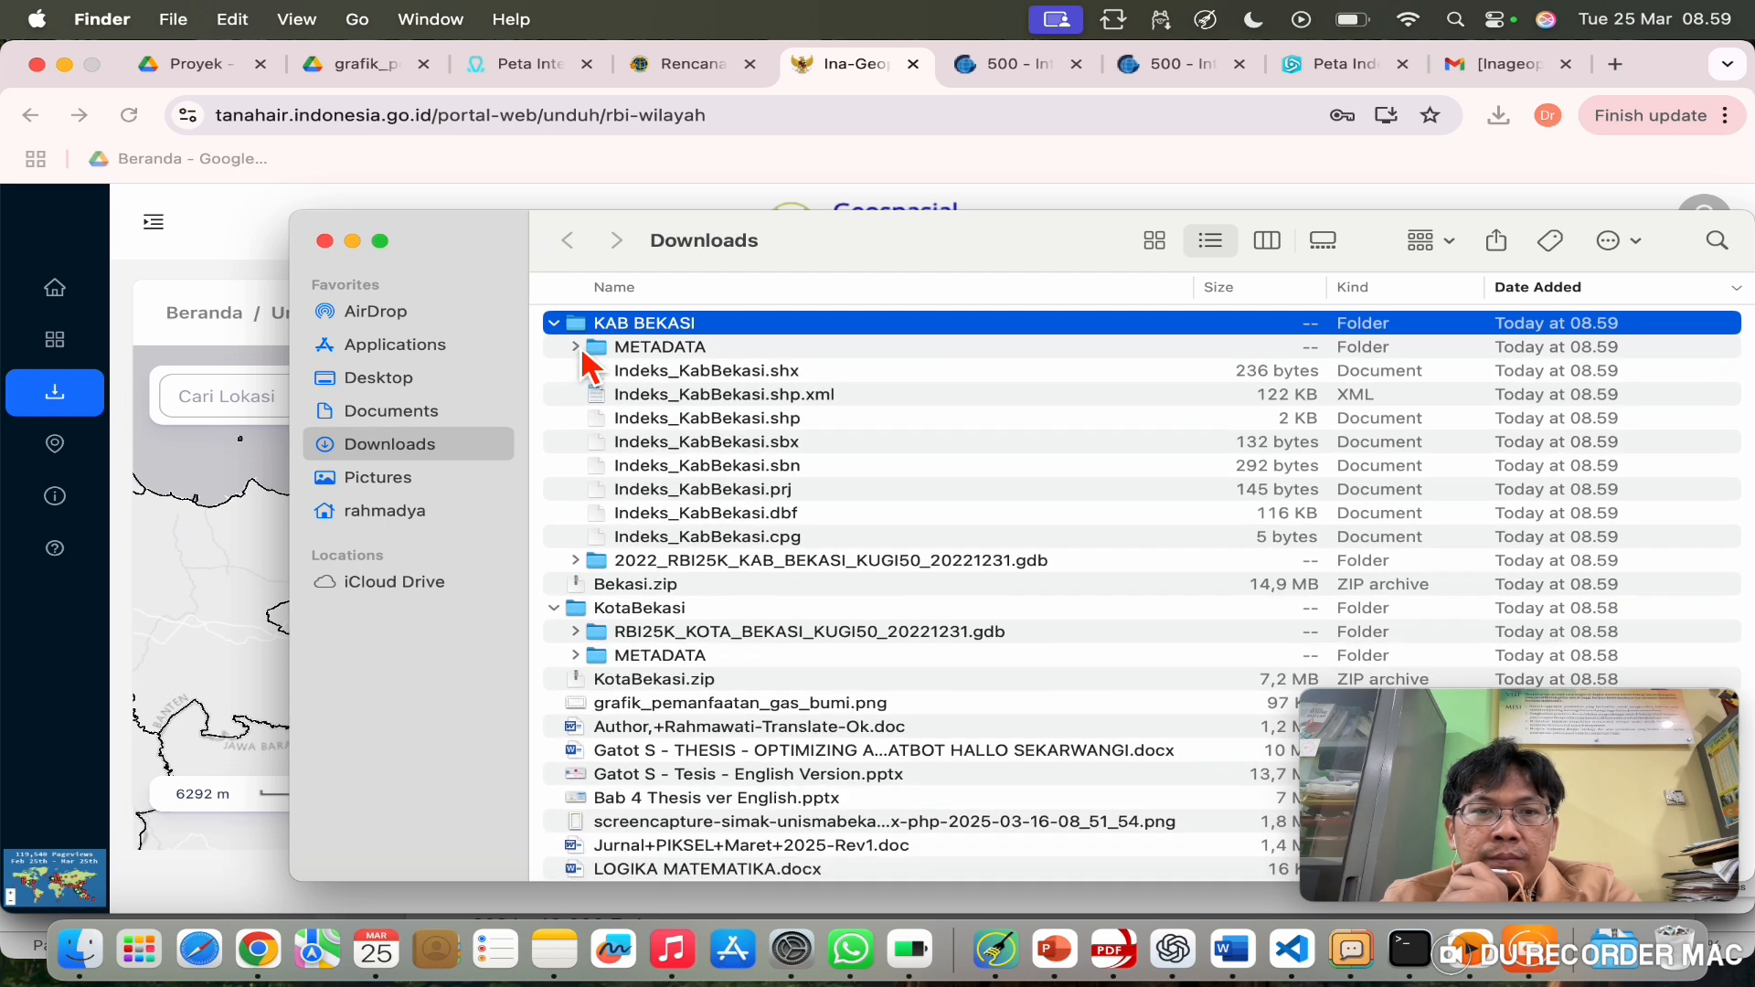
pyautogui.click(749, 420)
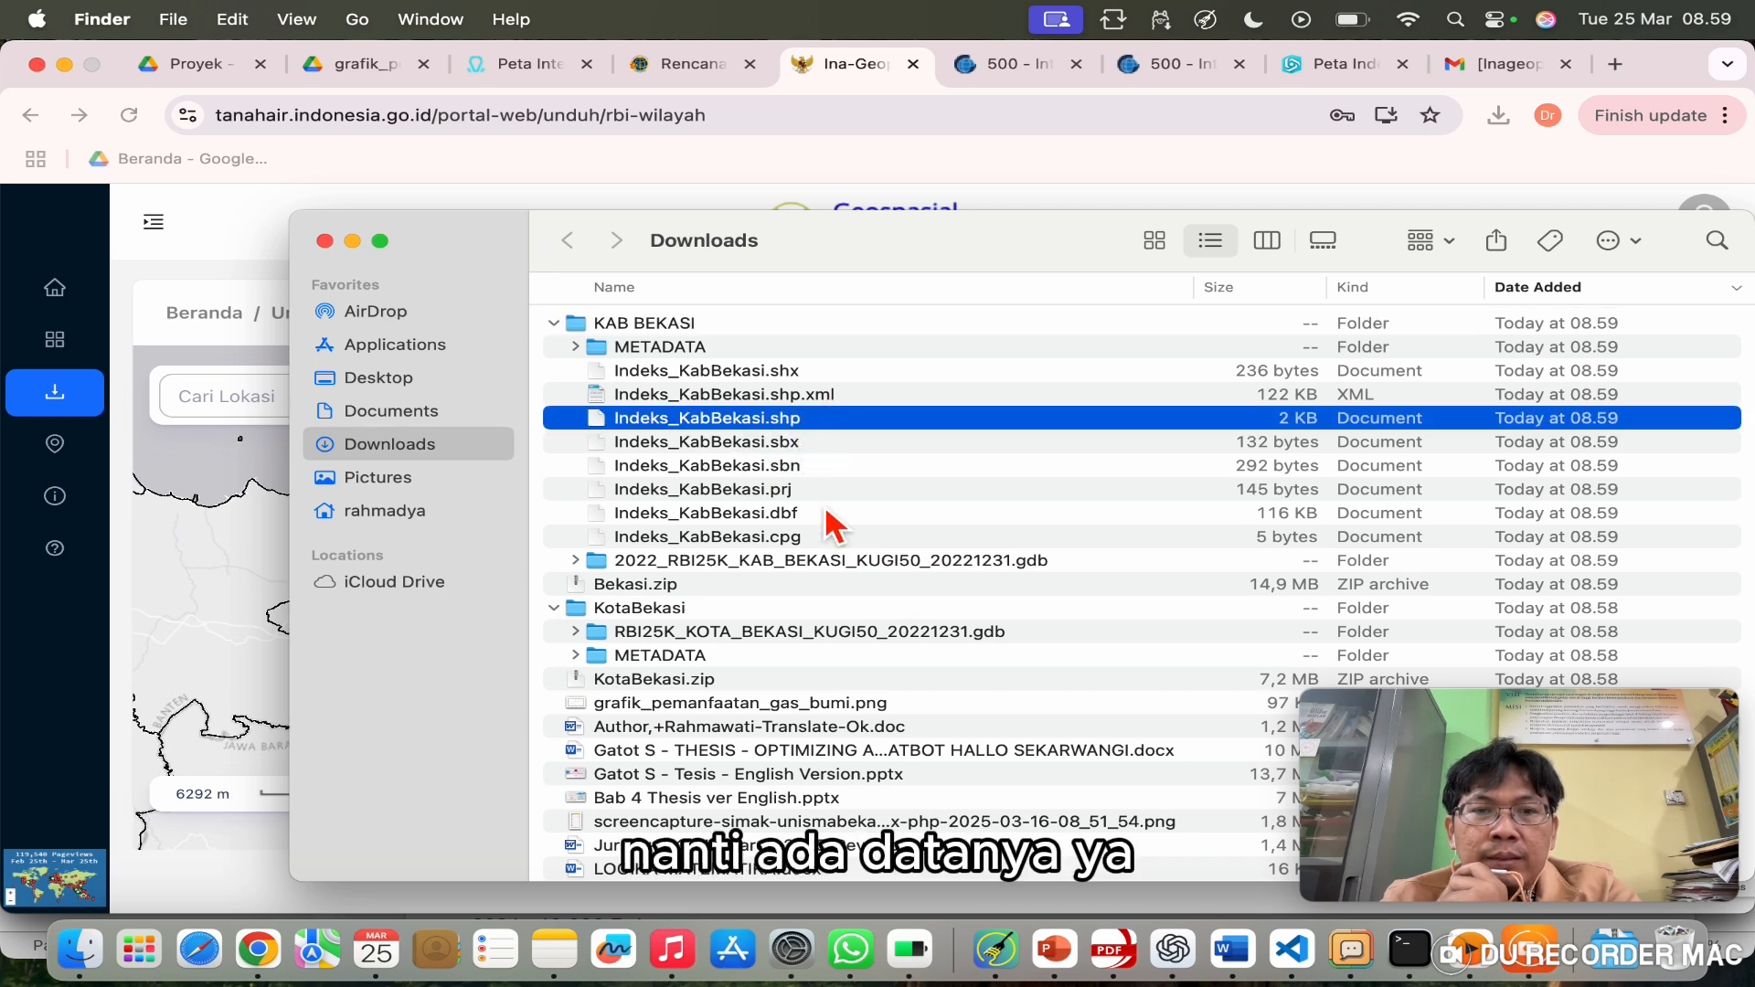
pyautogui.scroll(-3, 792, 528)
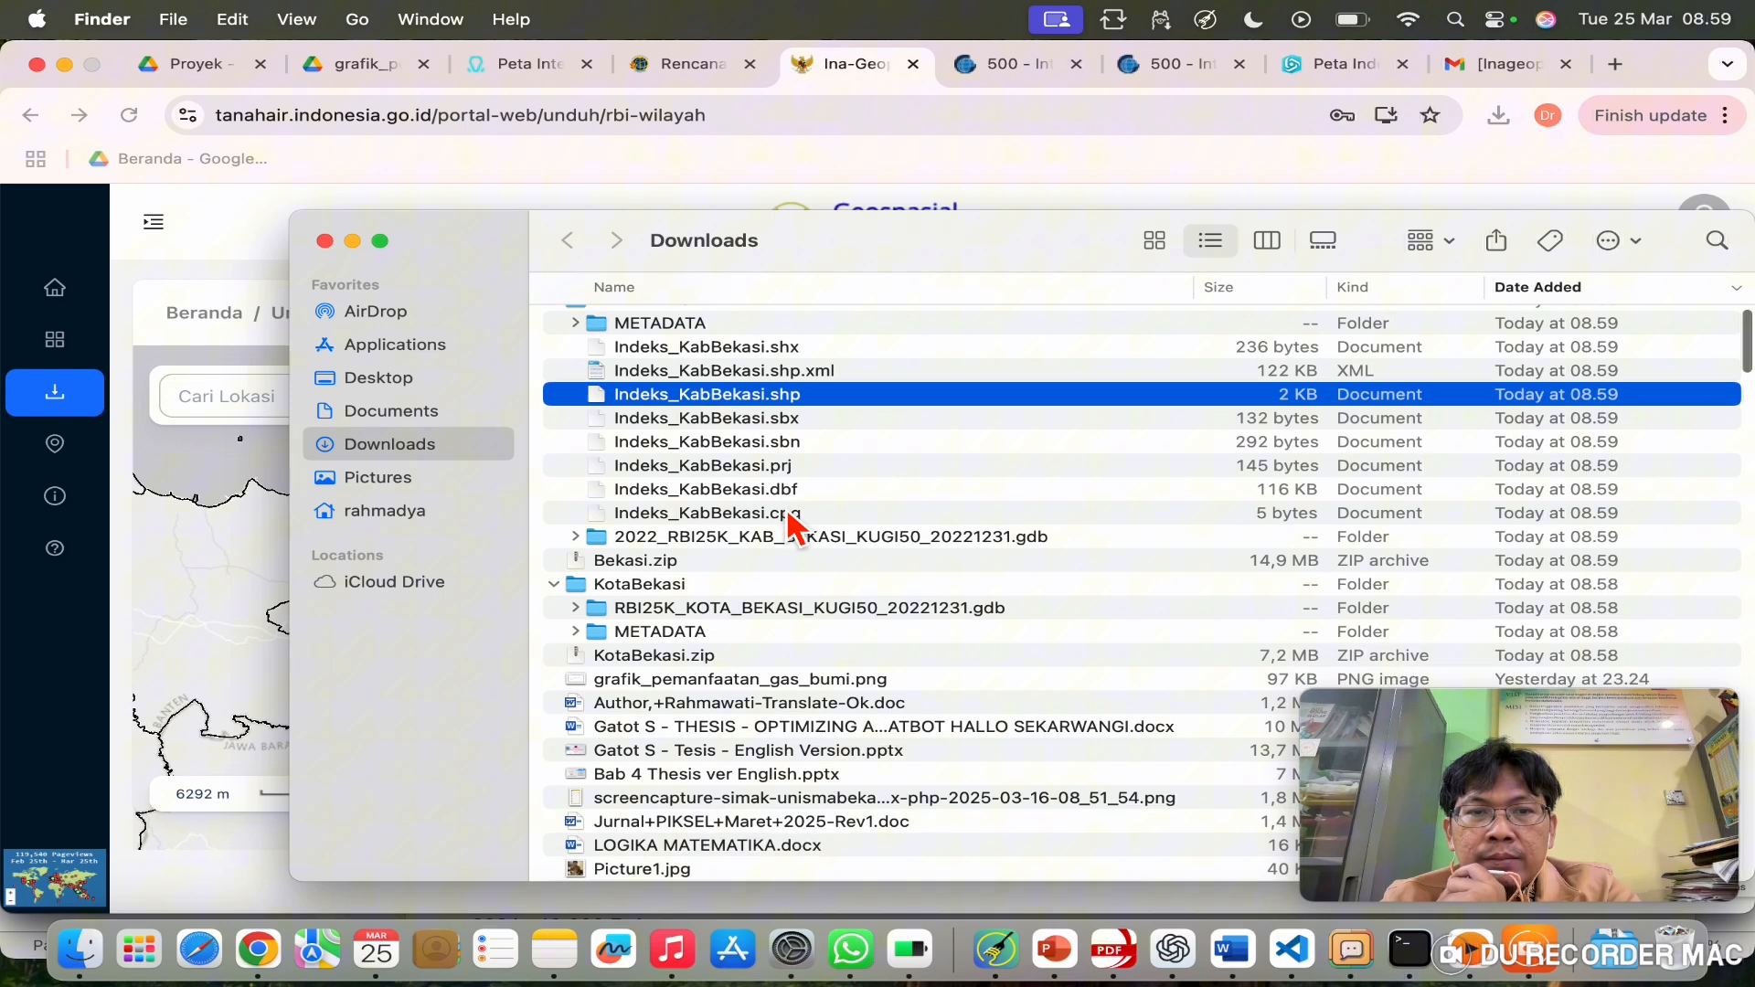
pyautogui.scroll(-1, 792, 528)
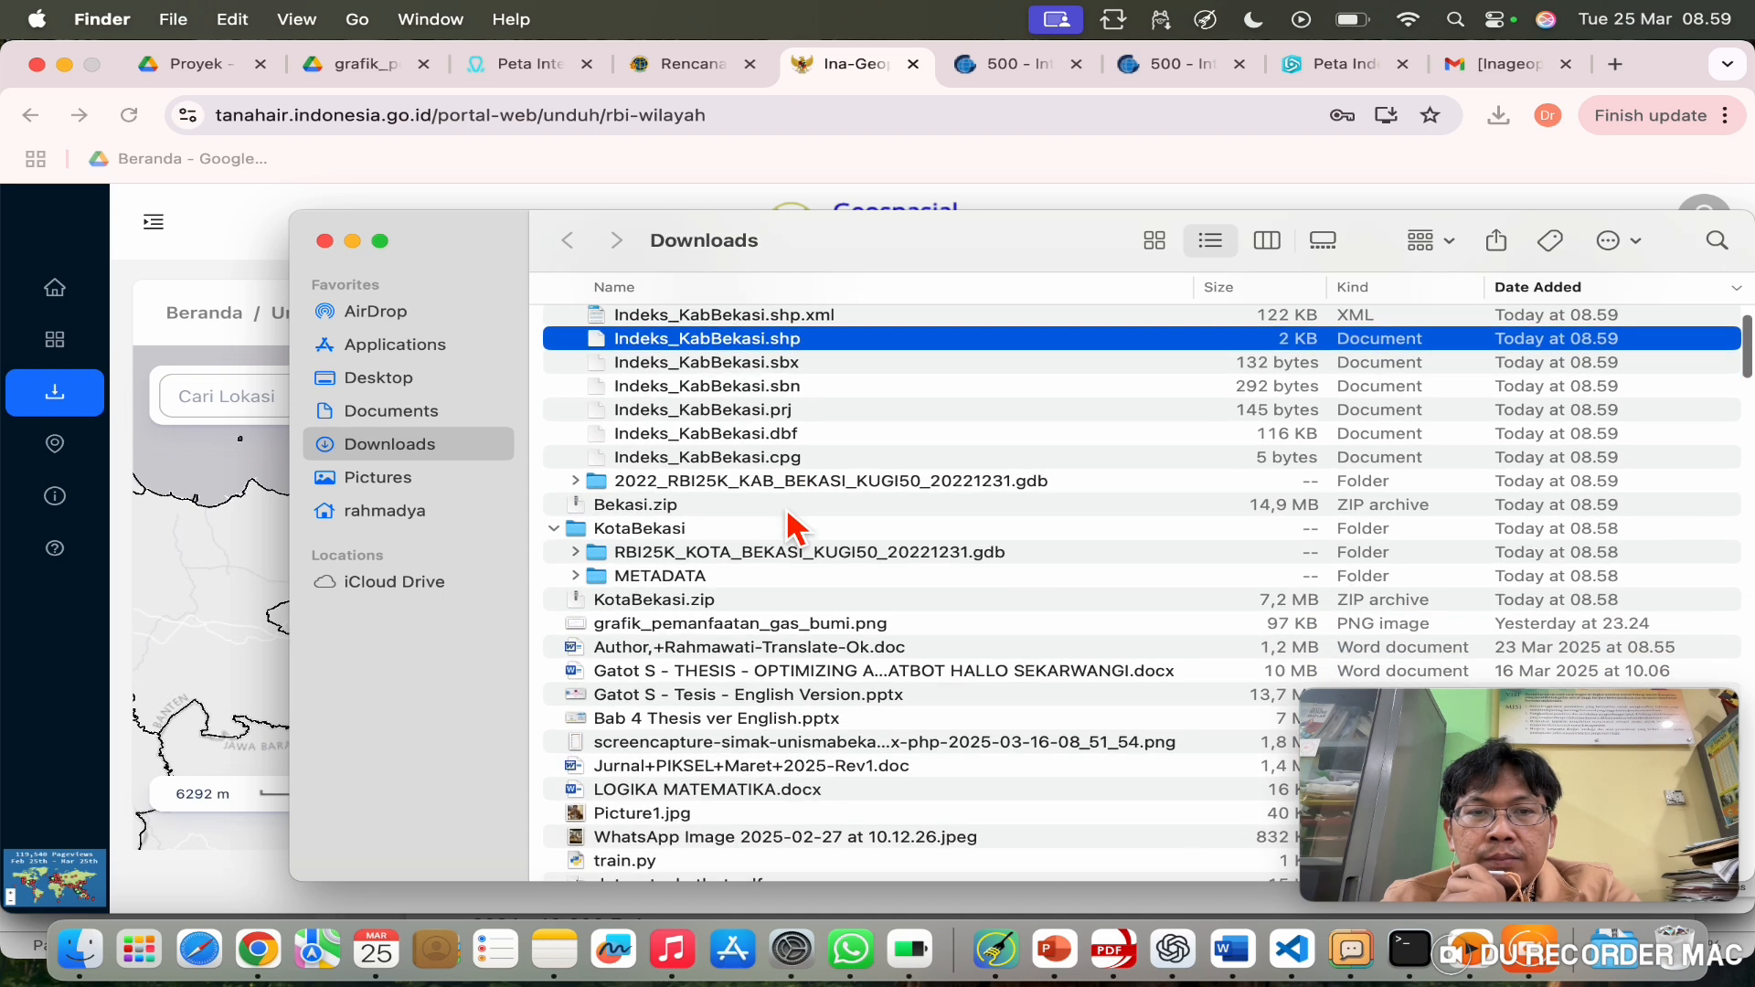
pyautogui.scroll(2, 791, 527)
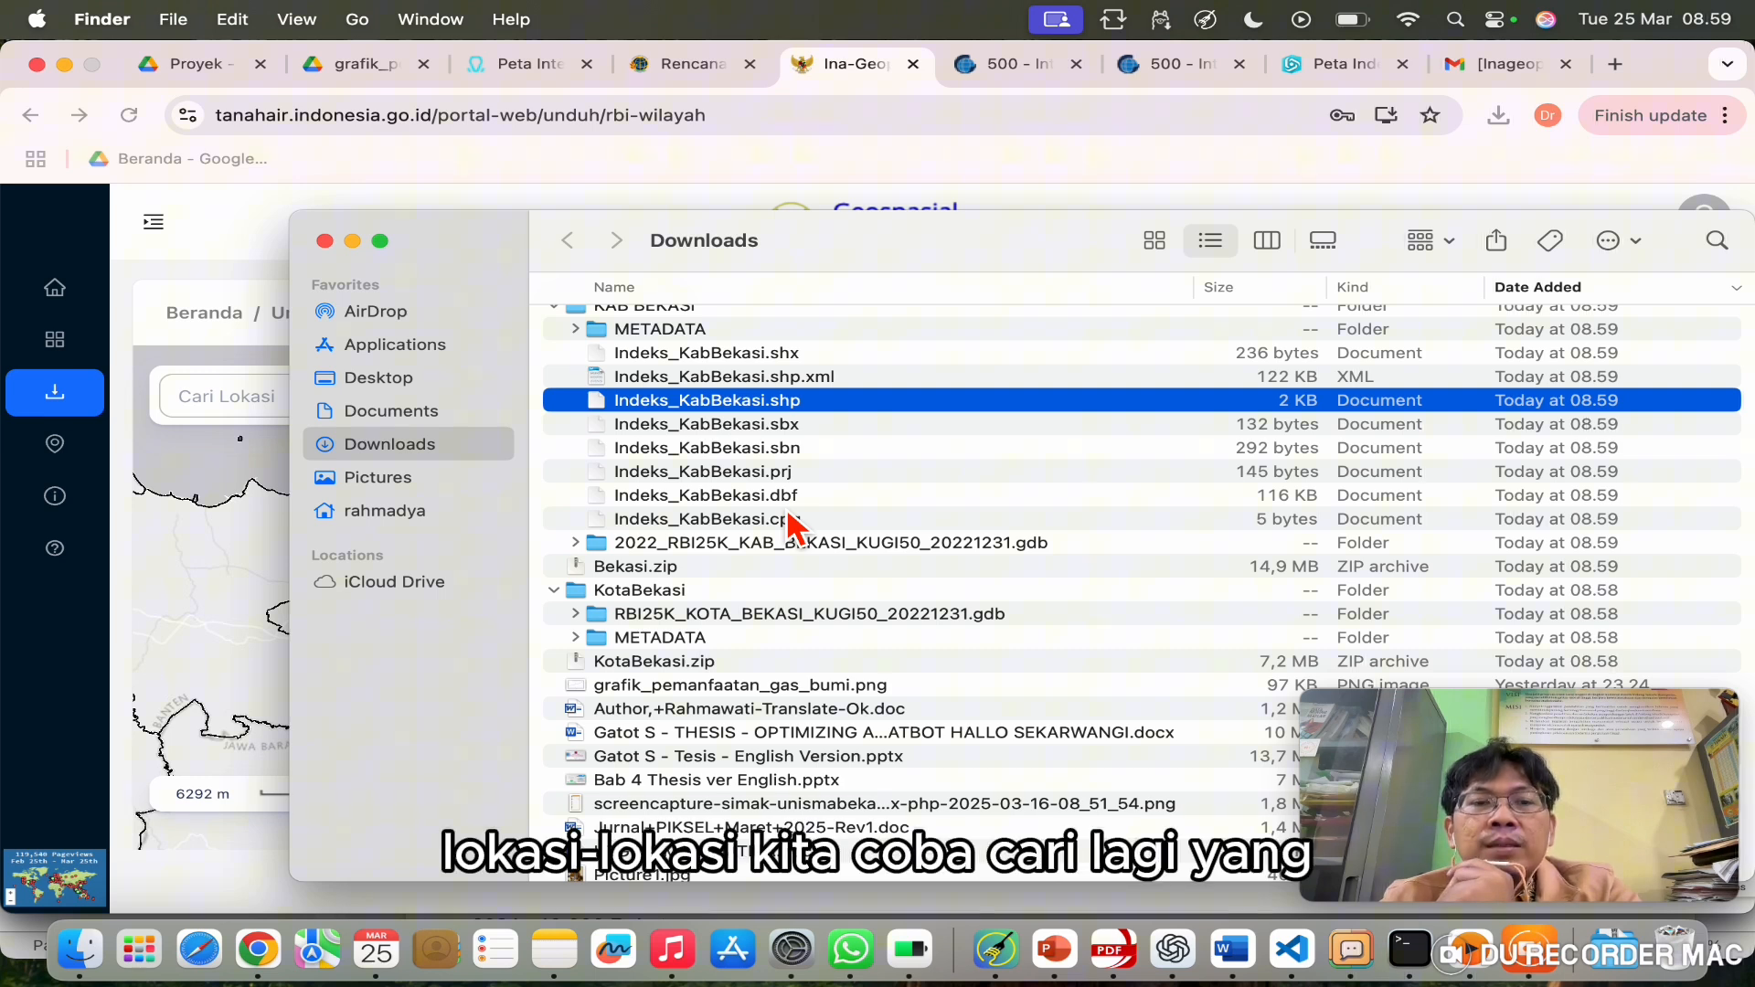
pyautogui.click(194, 668)
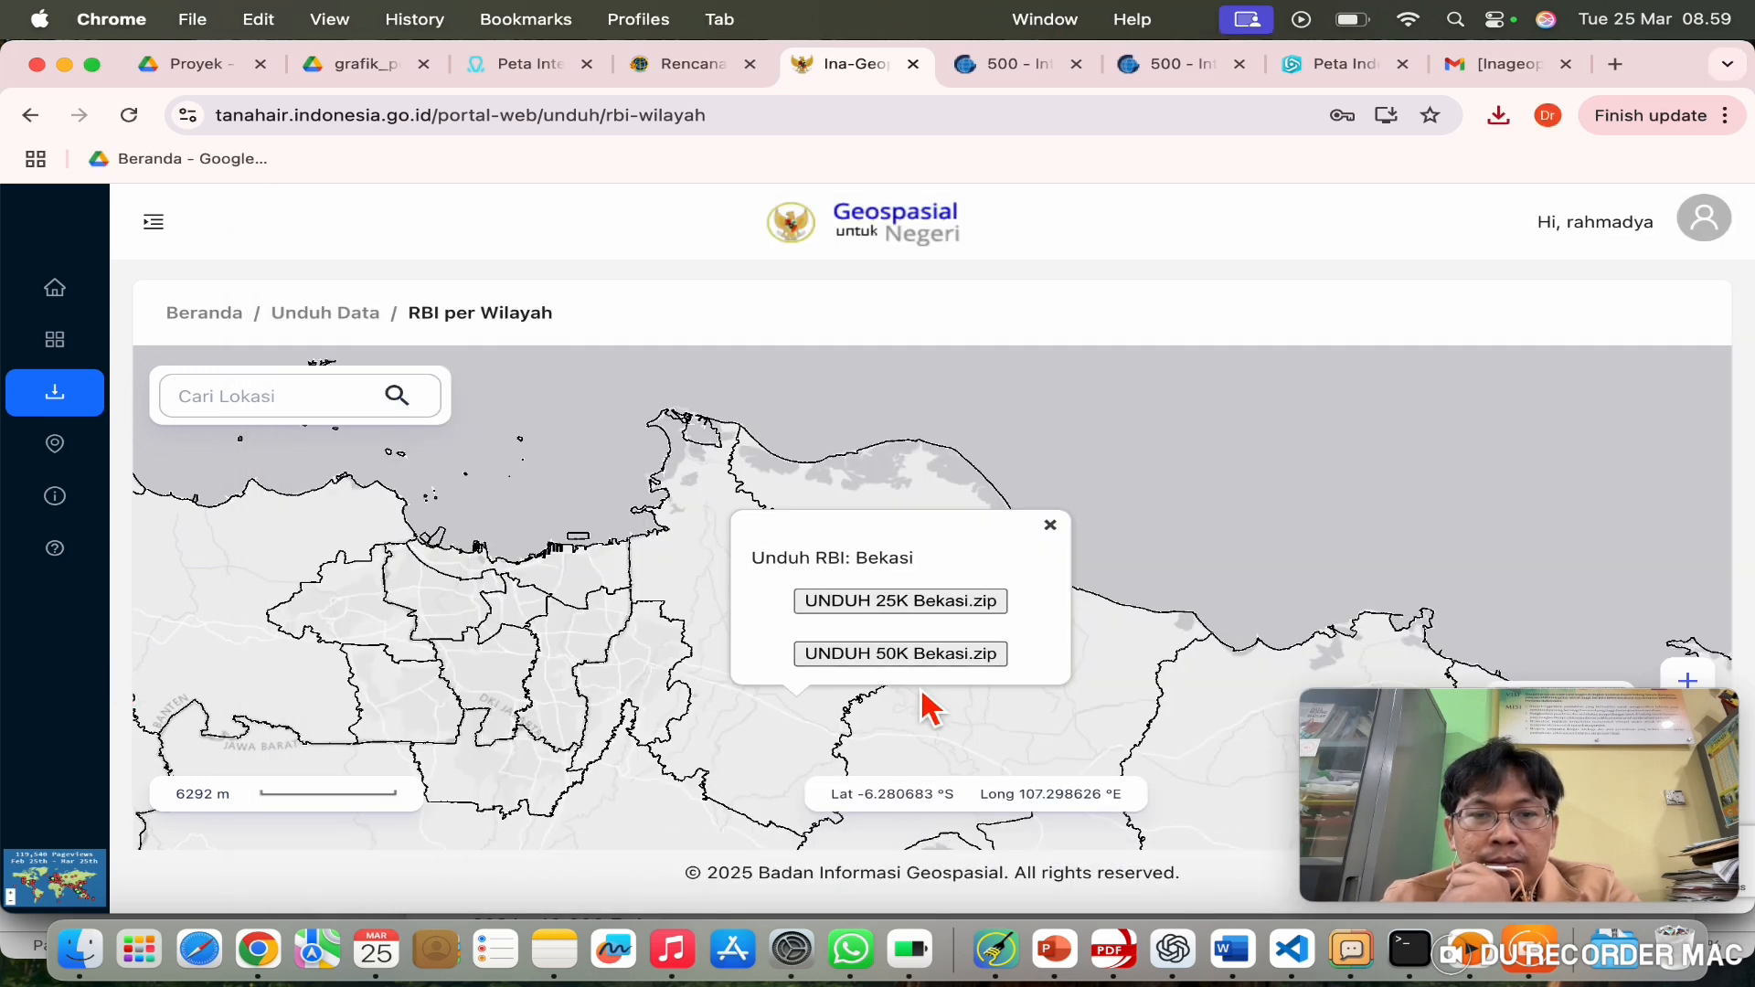
# Step: Navigate the map to Kota Bandung and download its 25K RBI KotaBandung.zip (22.3 MB)
pyautogui.moveTo(940, 725); pyautogui.dragTo(960, 498)
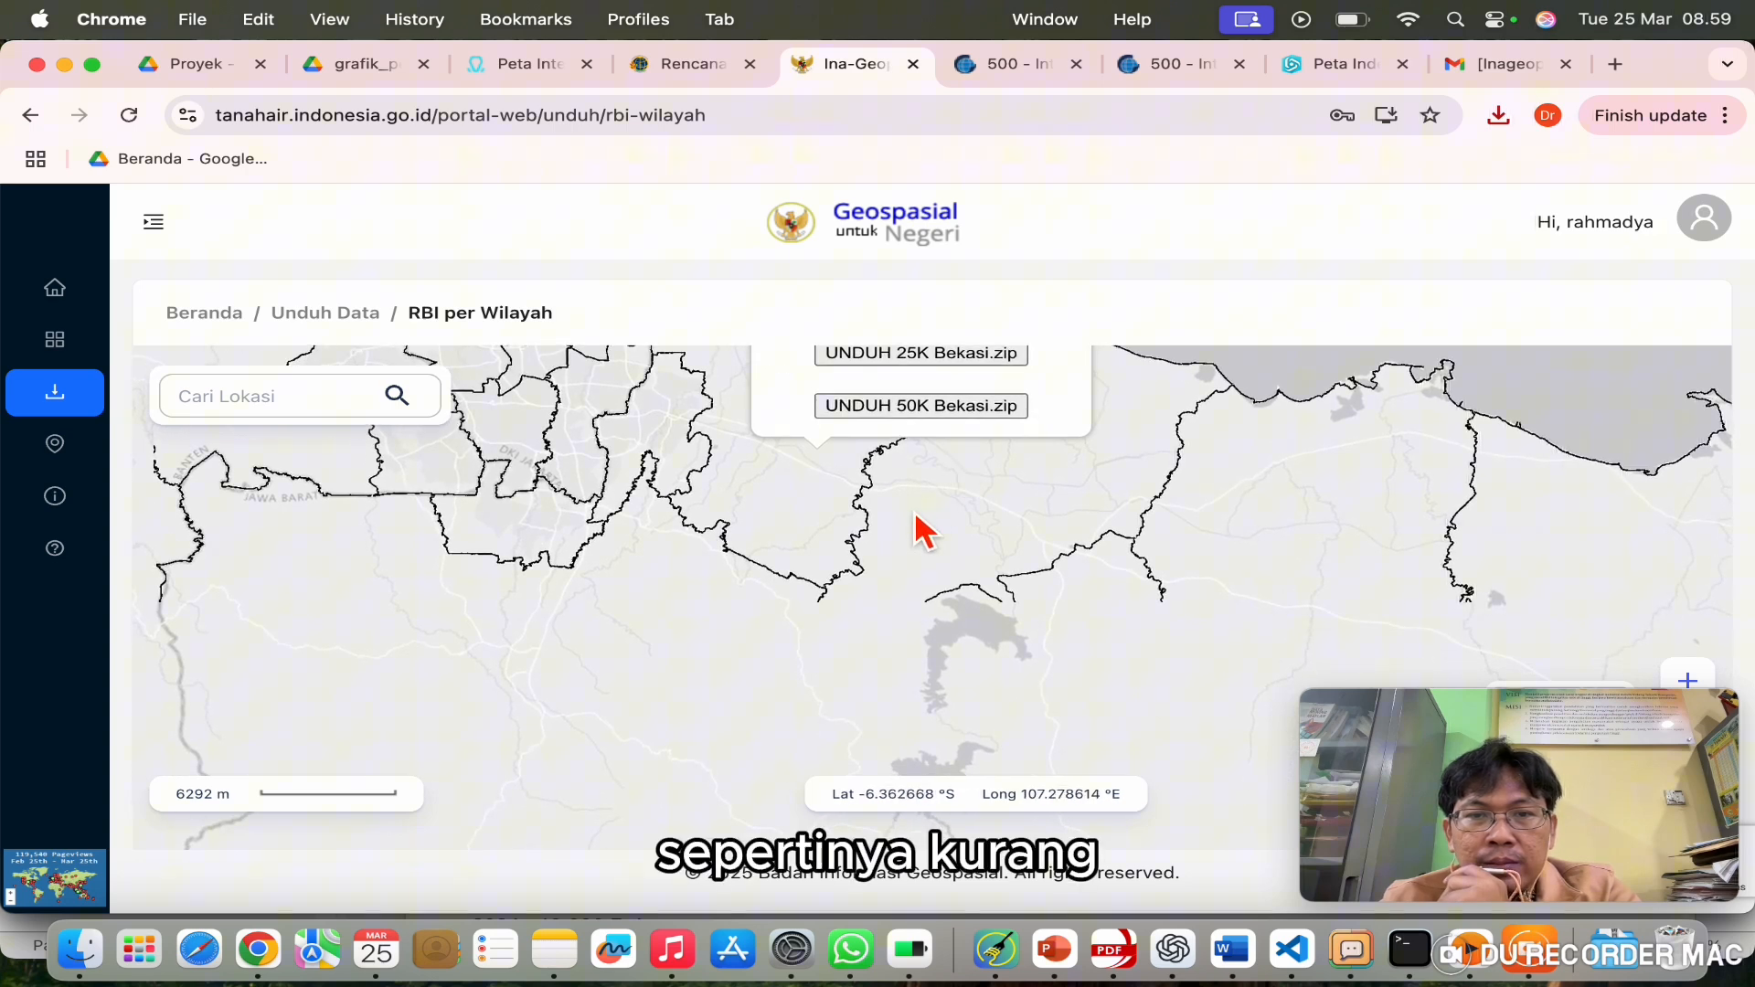
pyautogui.moveTo(1043, 643); pyautogui.dragTo(695, 535)
pyautogui.scroll(-5, 693, 523)
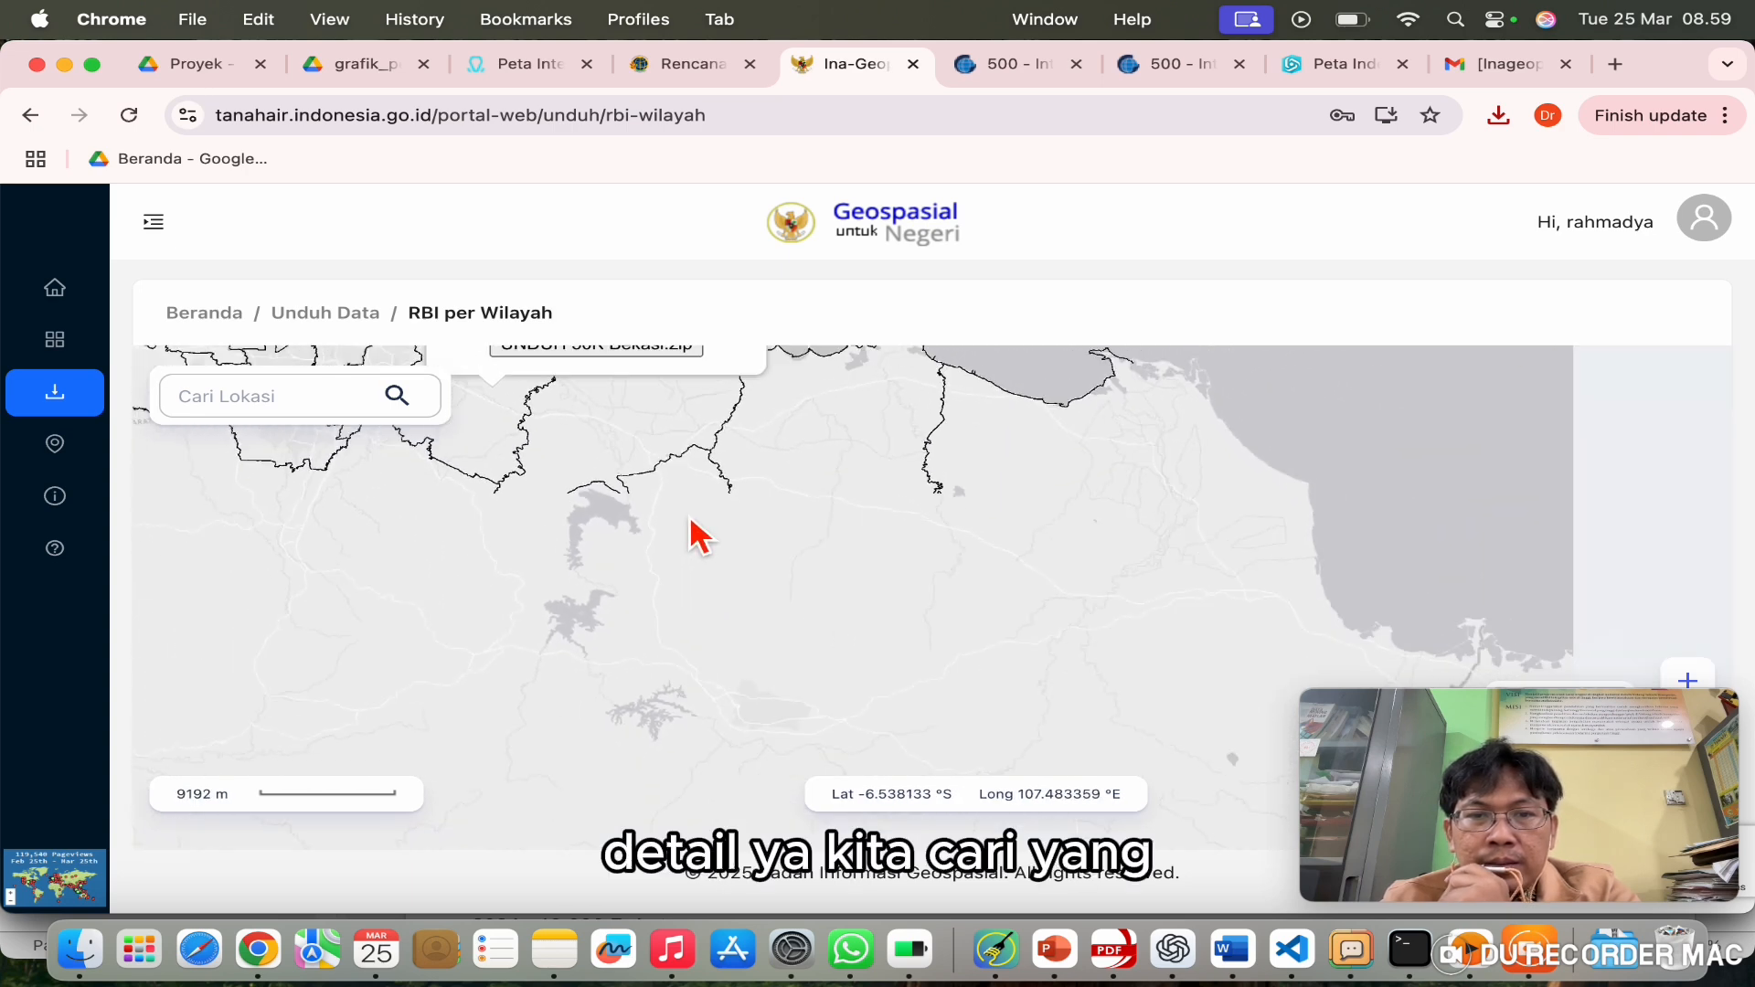
pyautogui.scroll(-2, 693, 531)
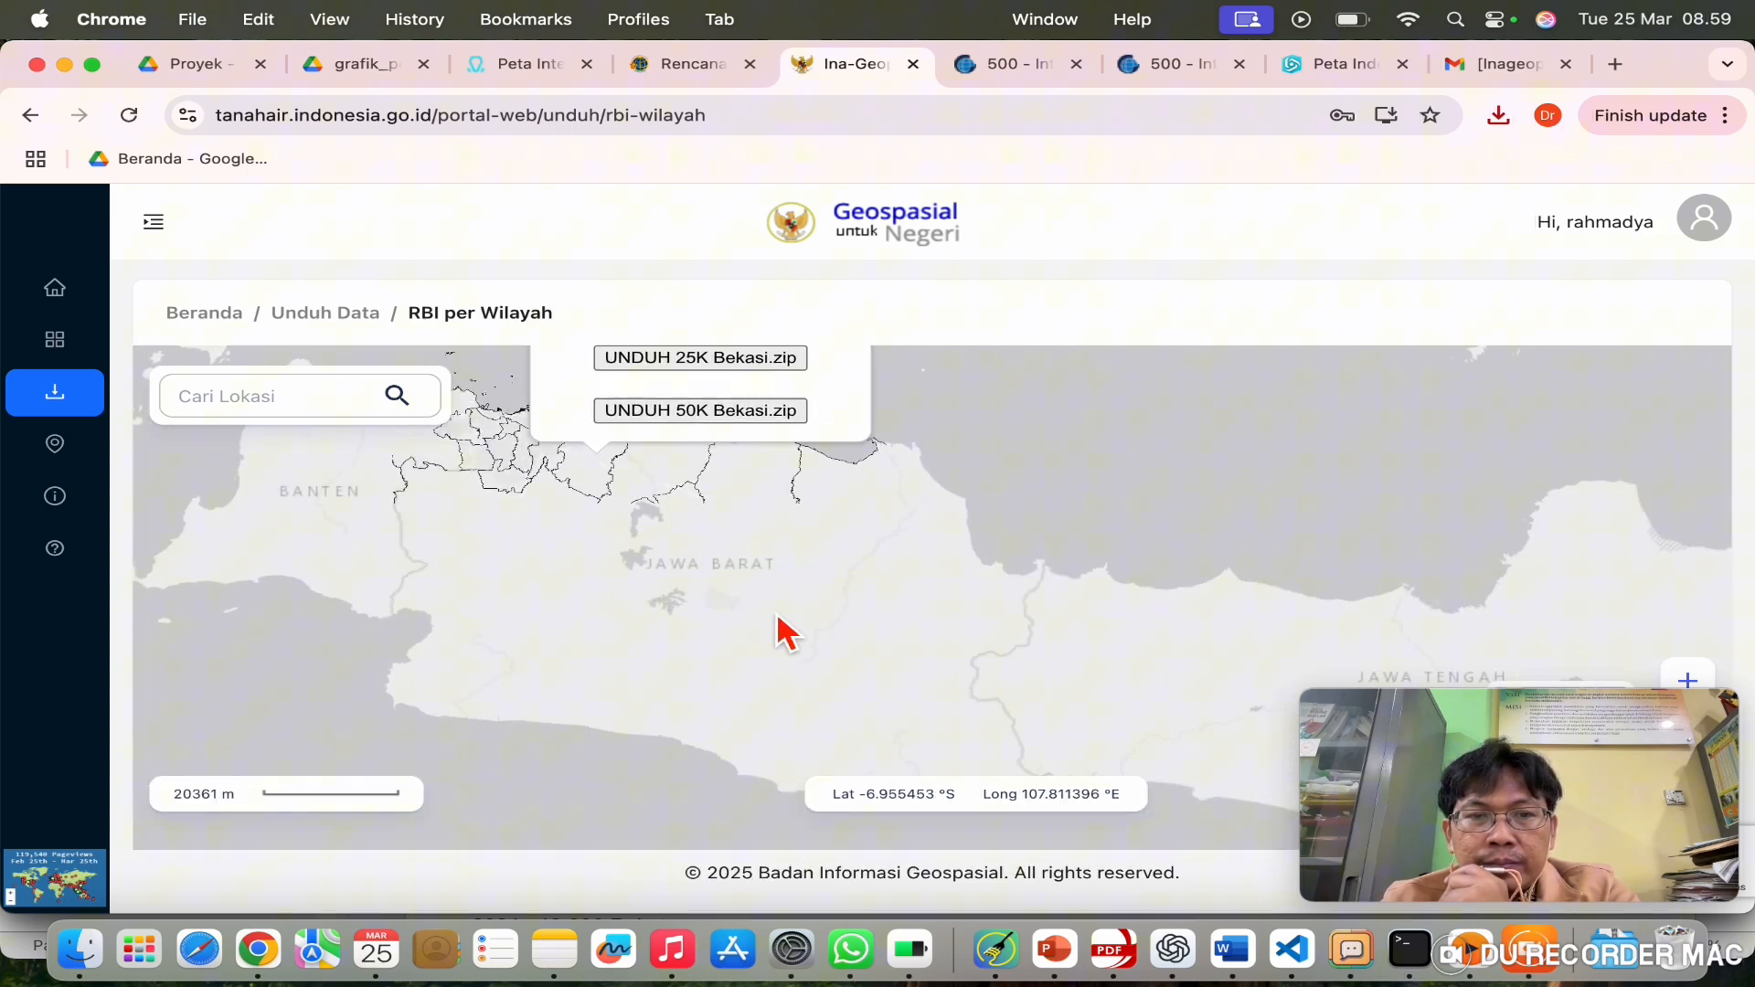
pyautogui.click(768, 600)
pyautogui.scroll(3, 775, 627)
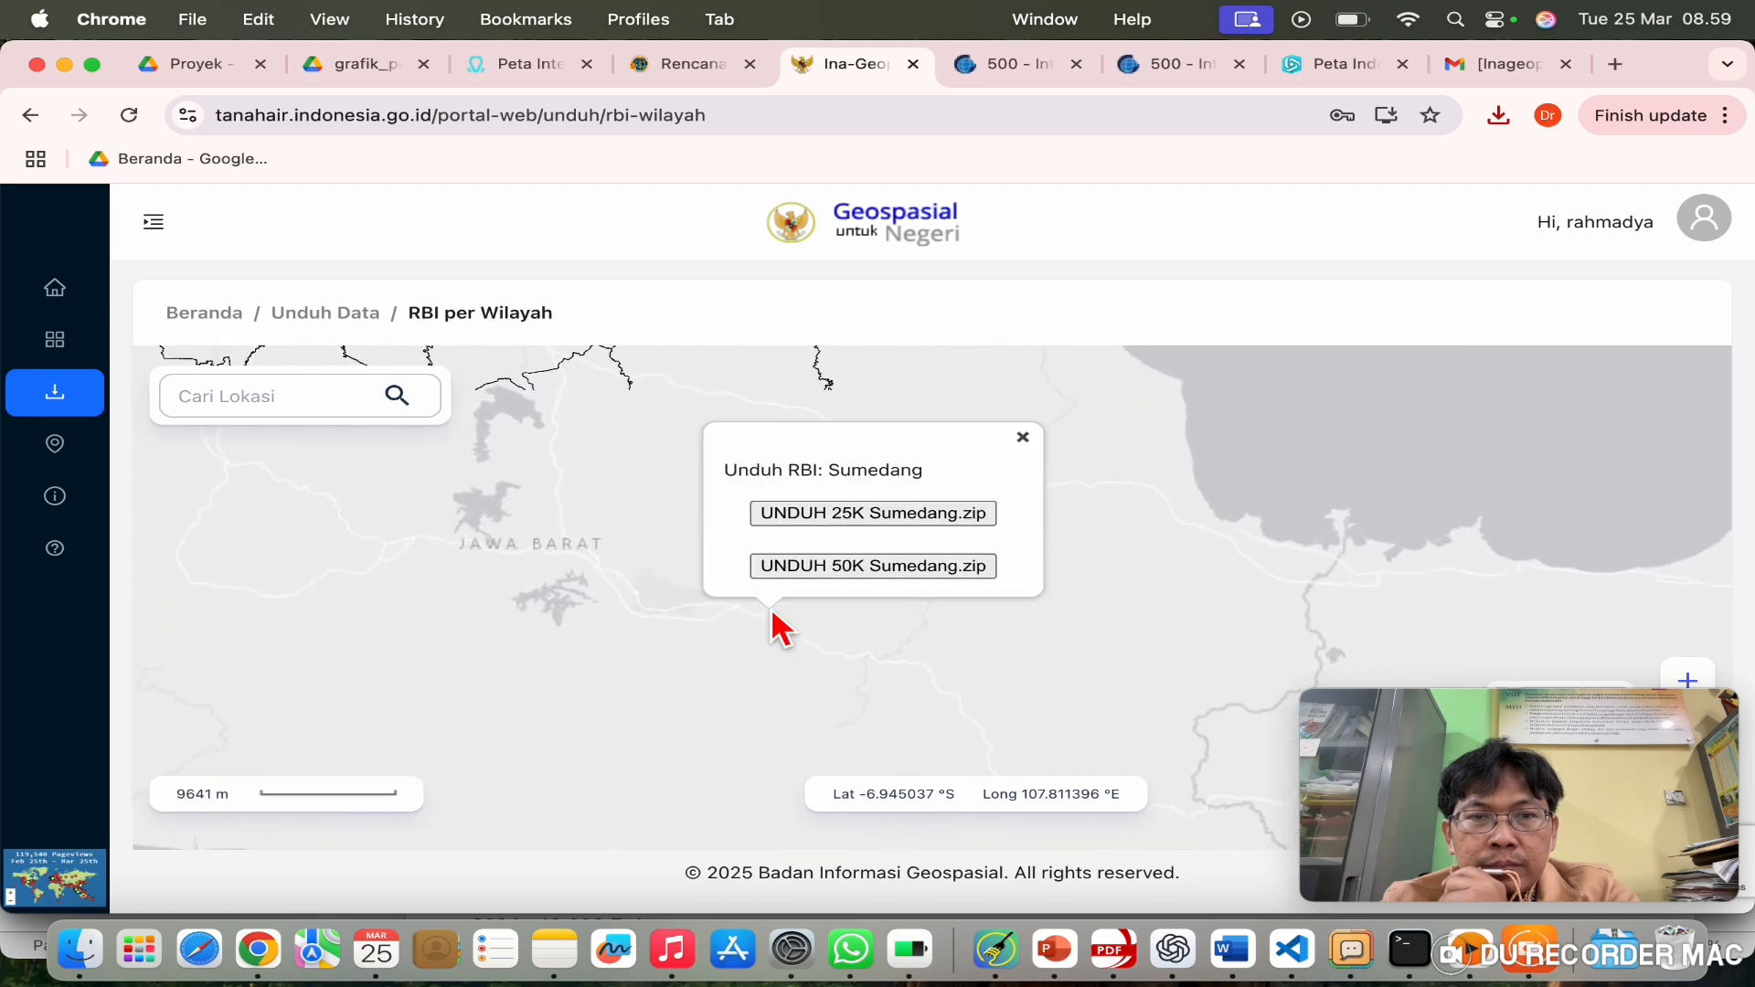
pyautogui.scroll(1, 776, 627)
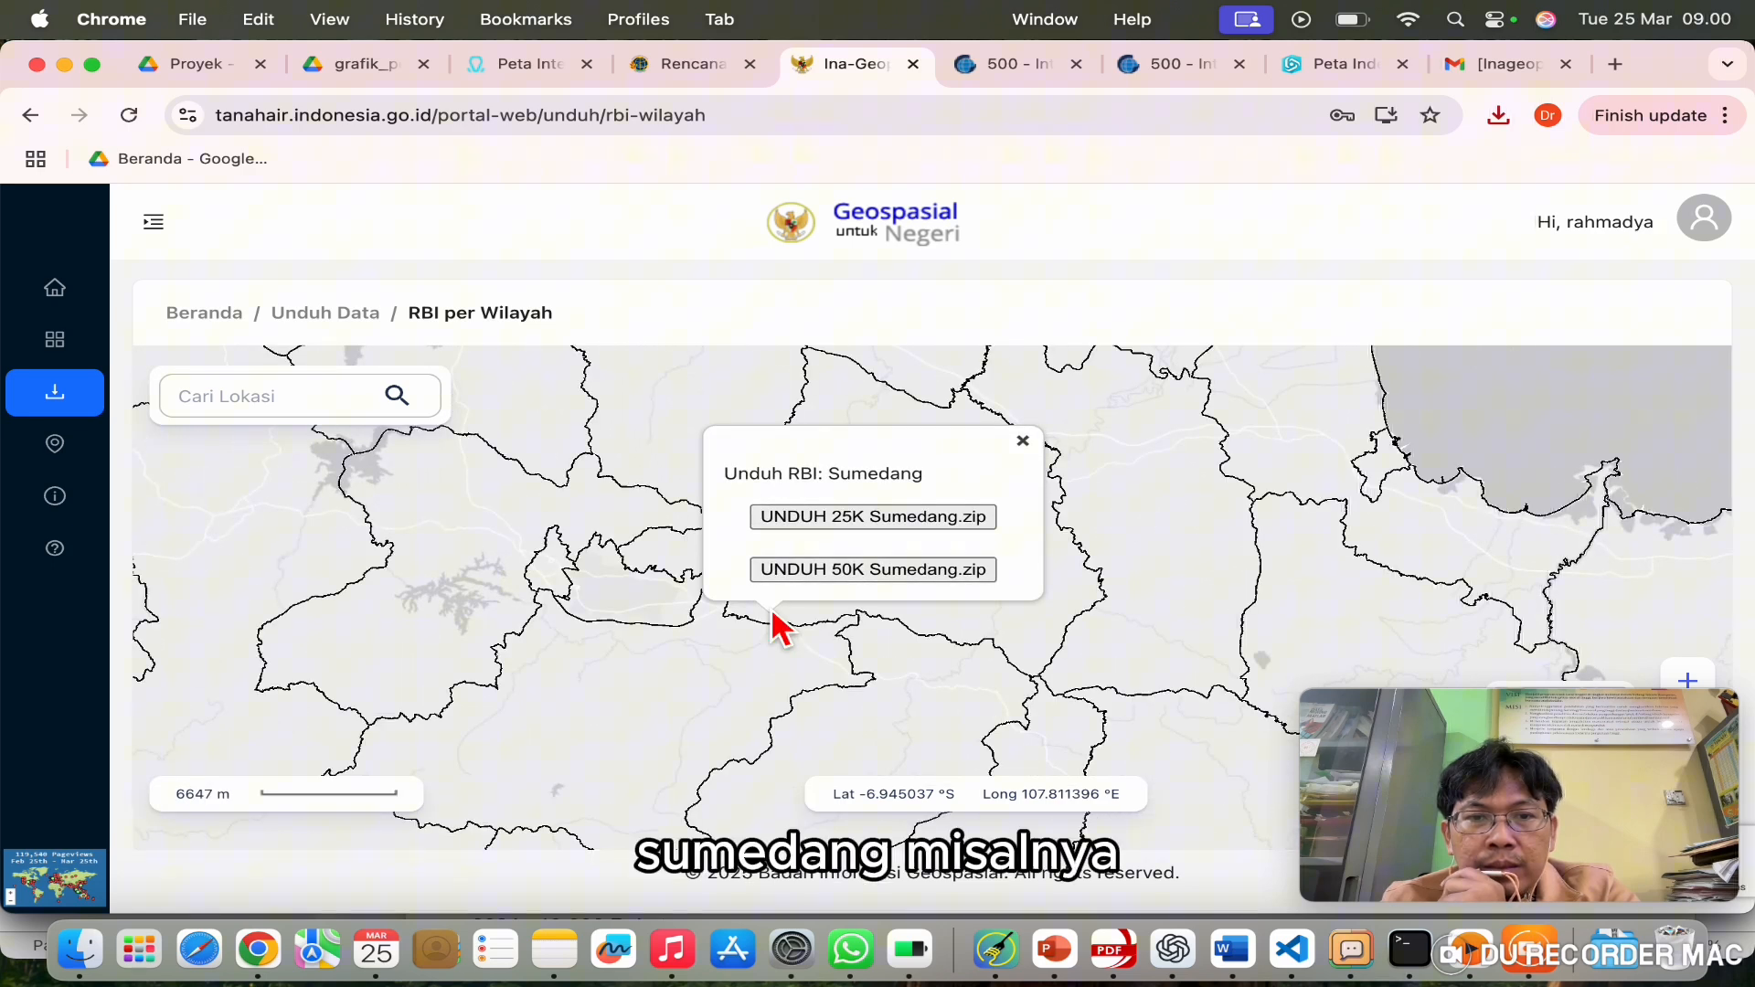
pyautogui.click(620, 603)
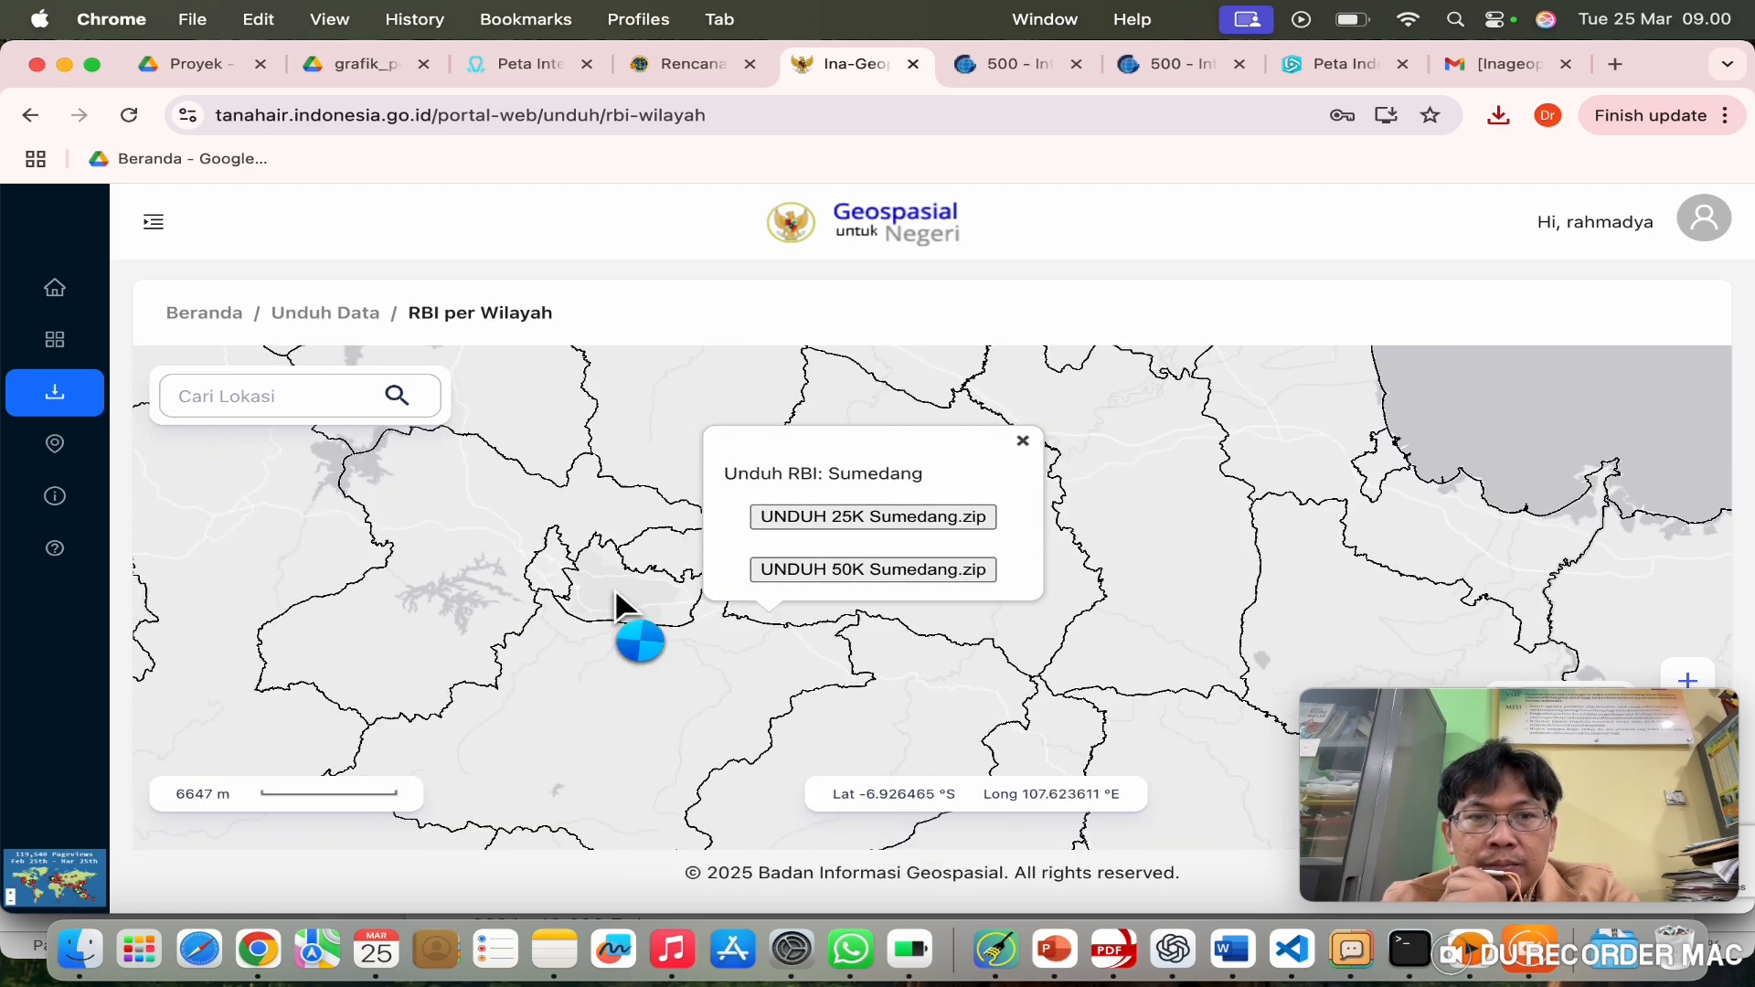
pyautogui.click(768, 512)
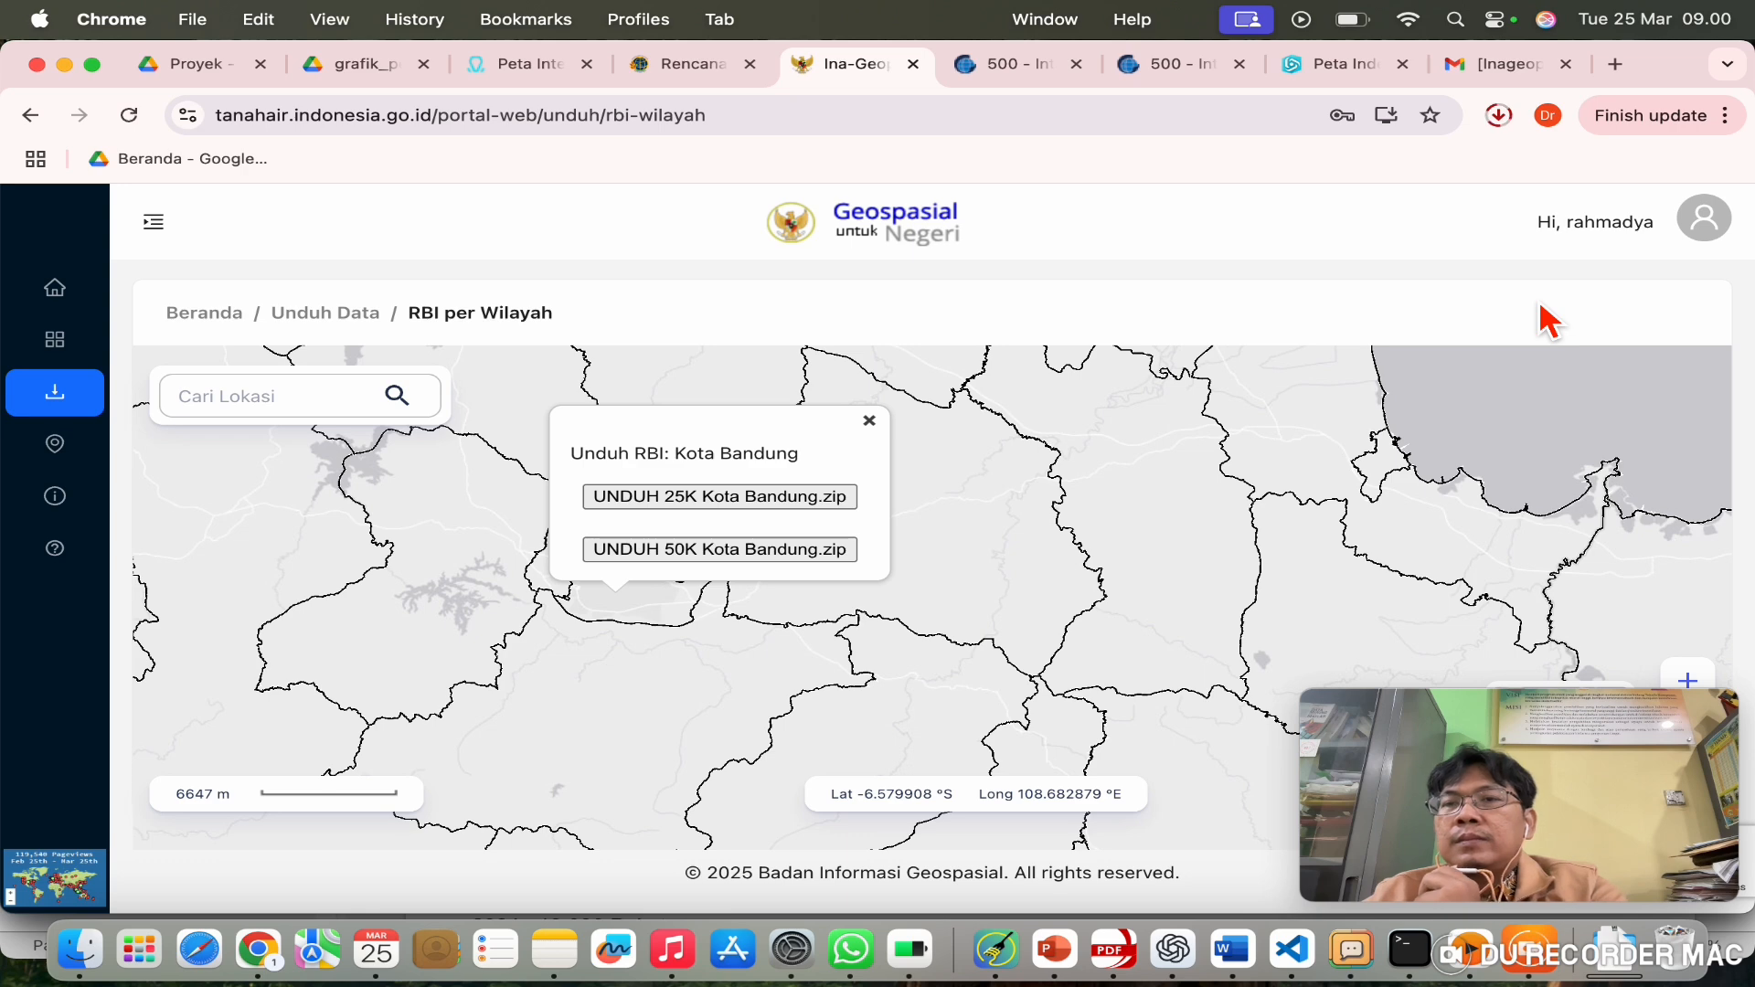
pyautogui.click(1500, 116)
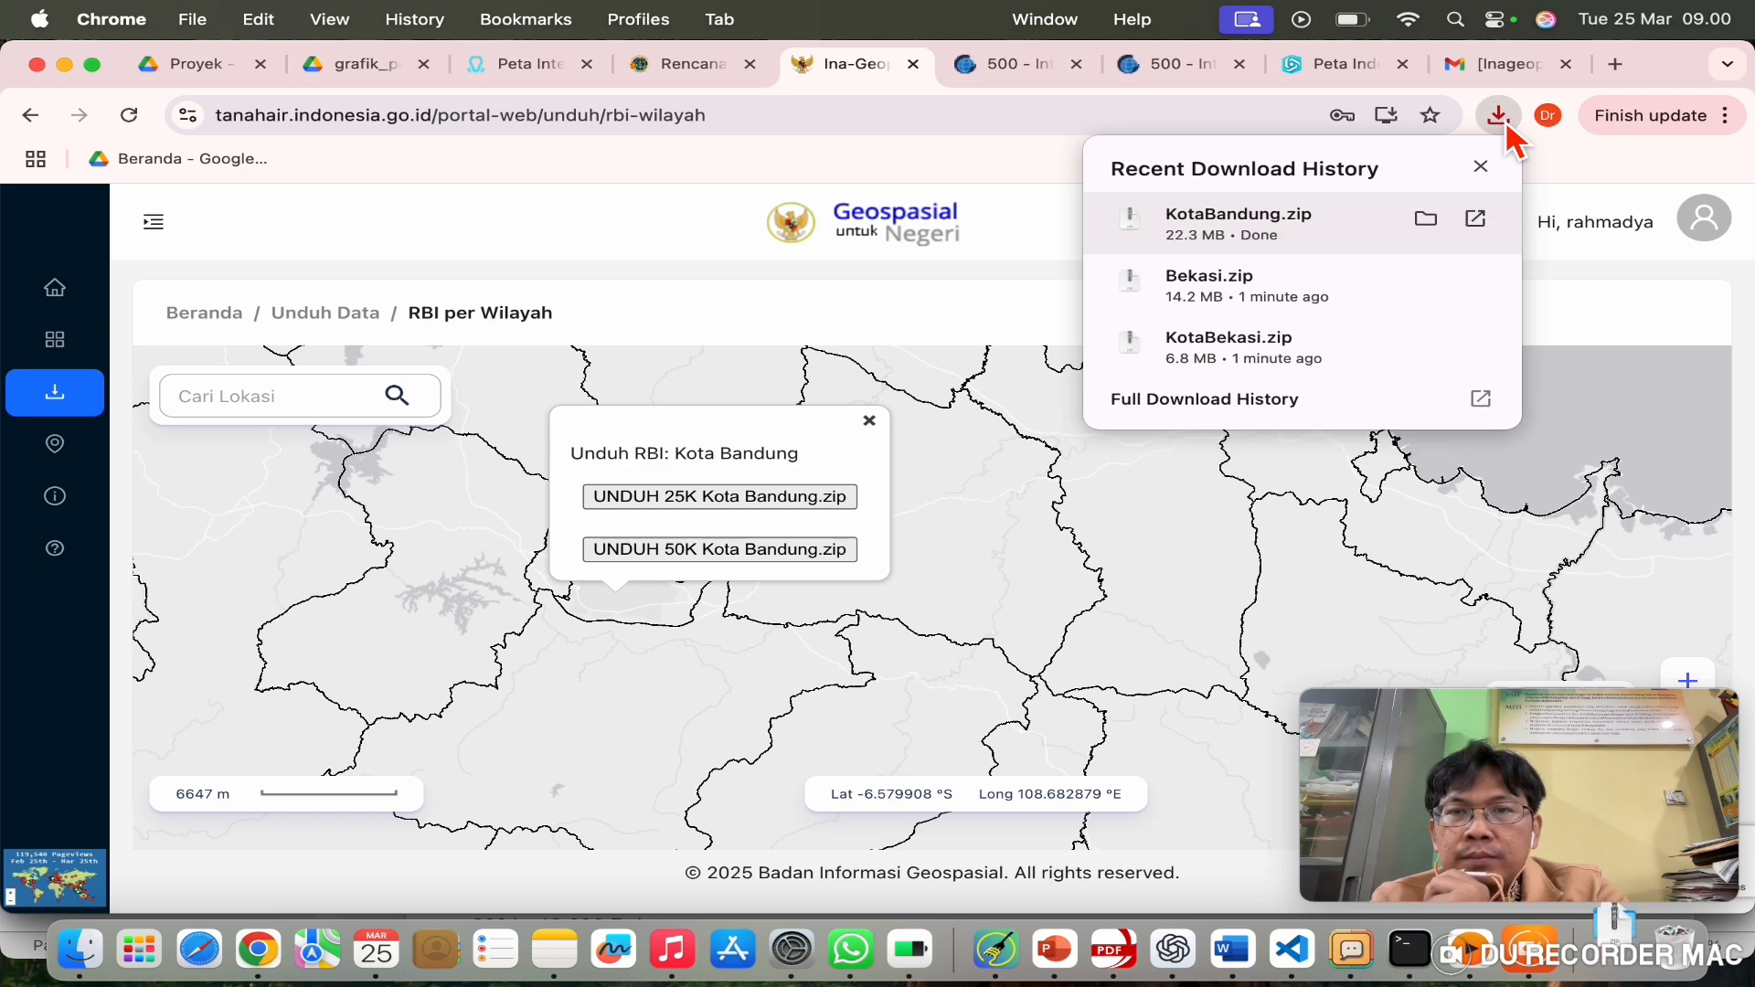
# Step: Reveal KotaBandung.zip in Downloads, extract it and expand the KotaBandung folder
pyautogui.click(1429, 220)
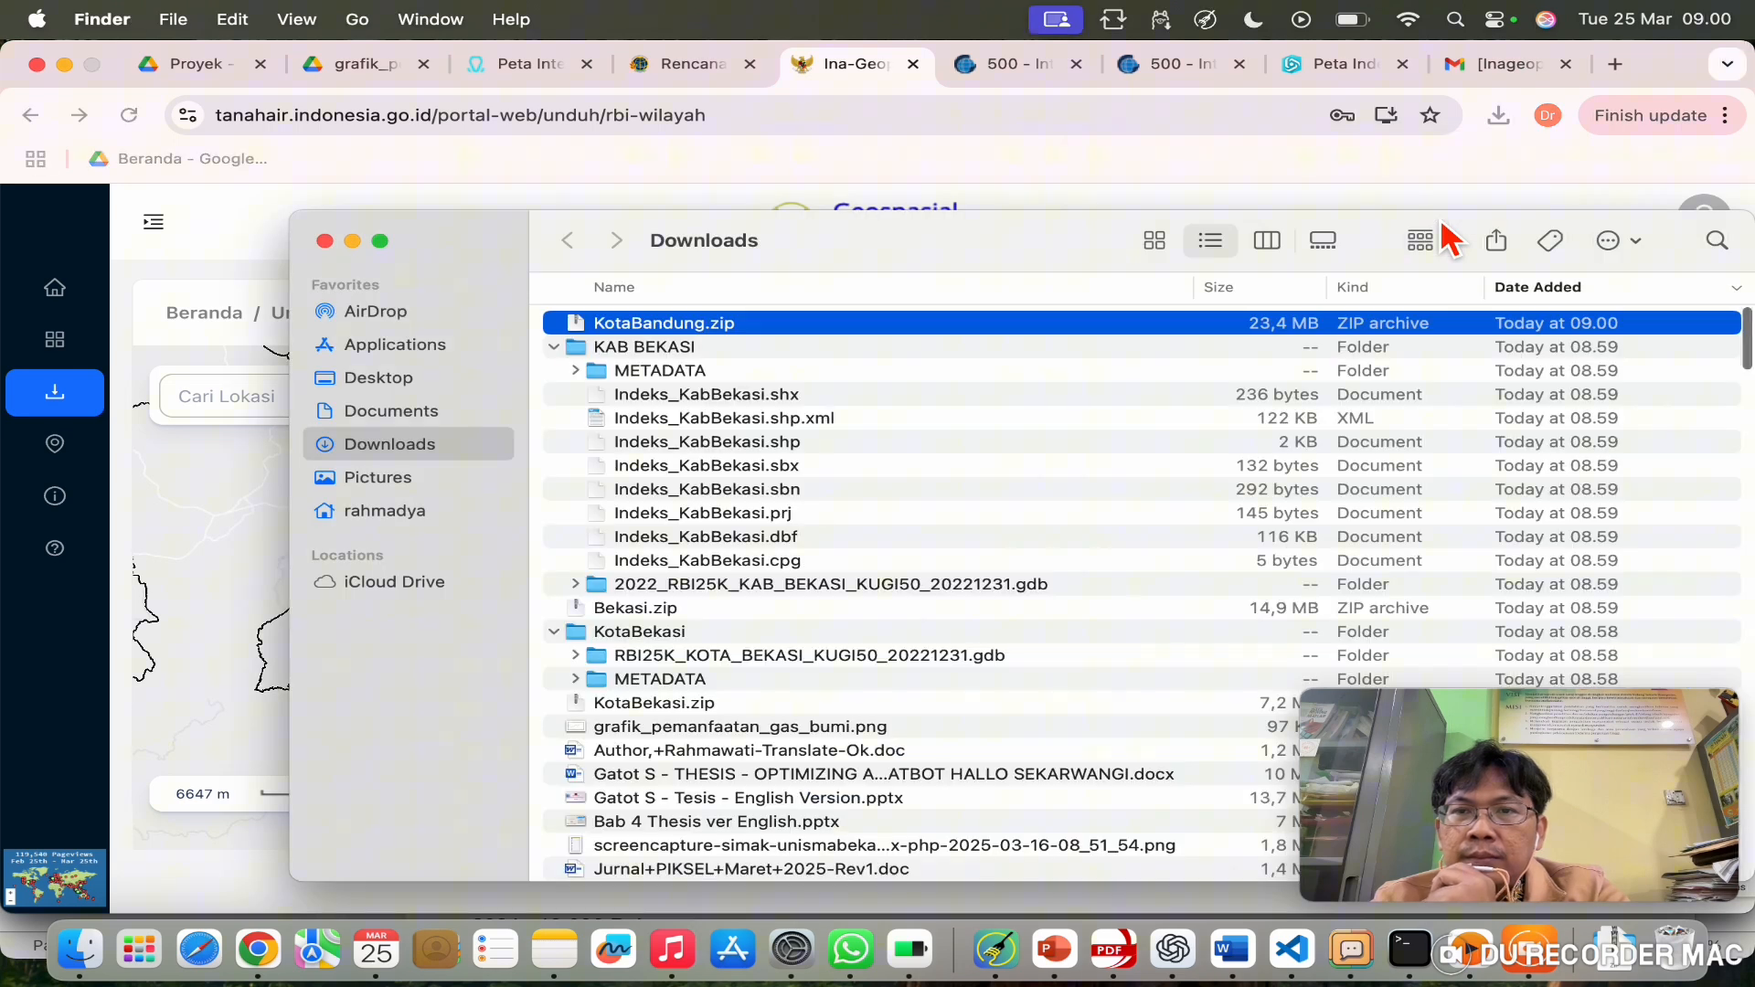
pyautogui.doubleClick(617, 322)
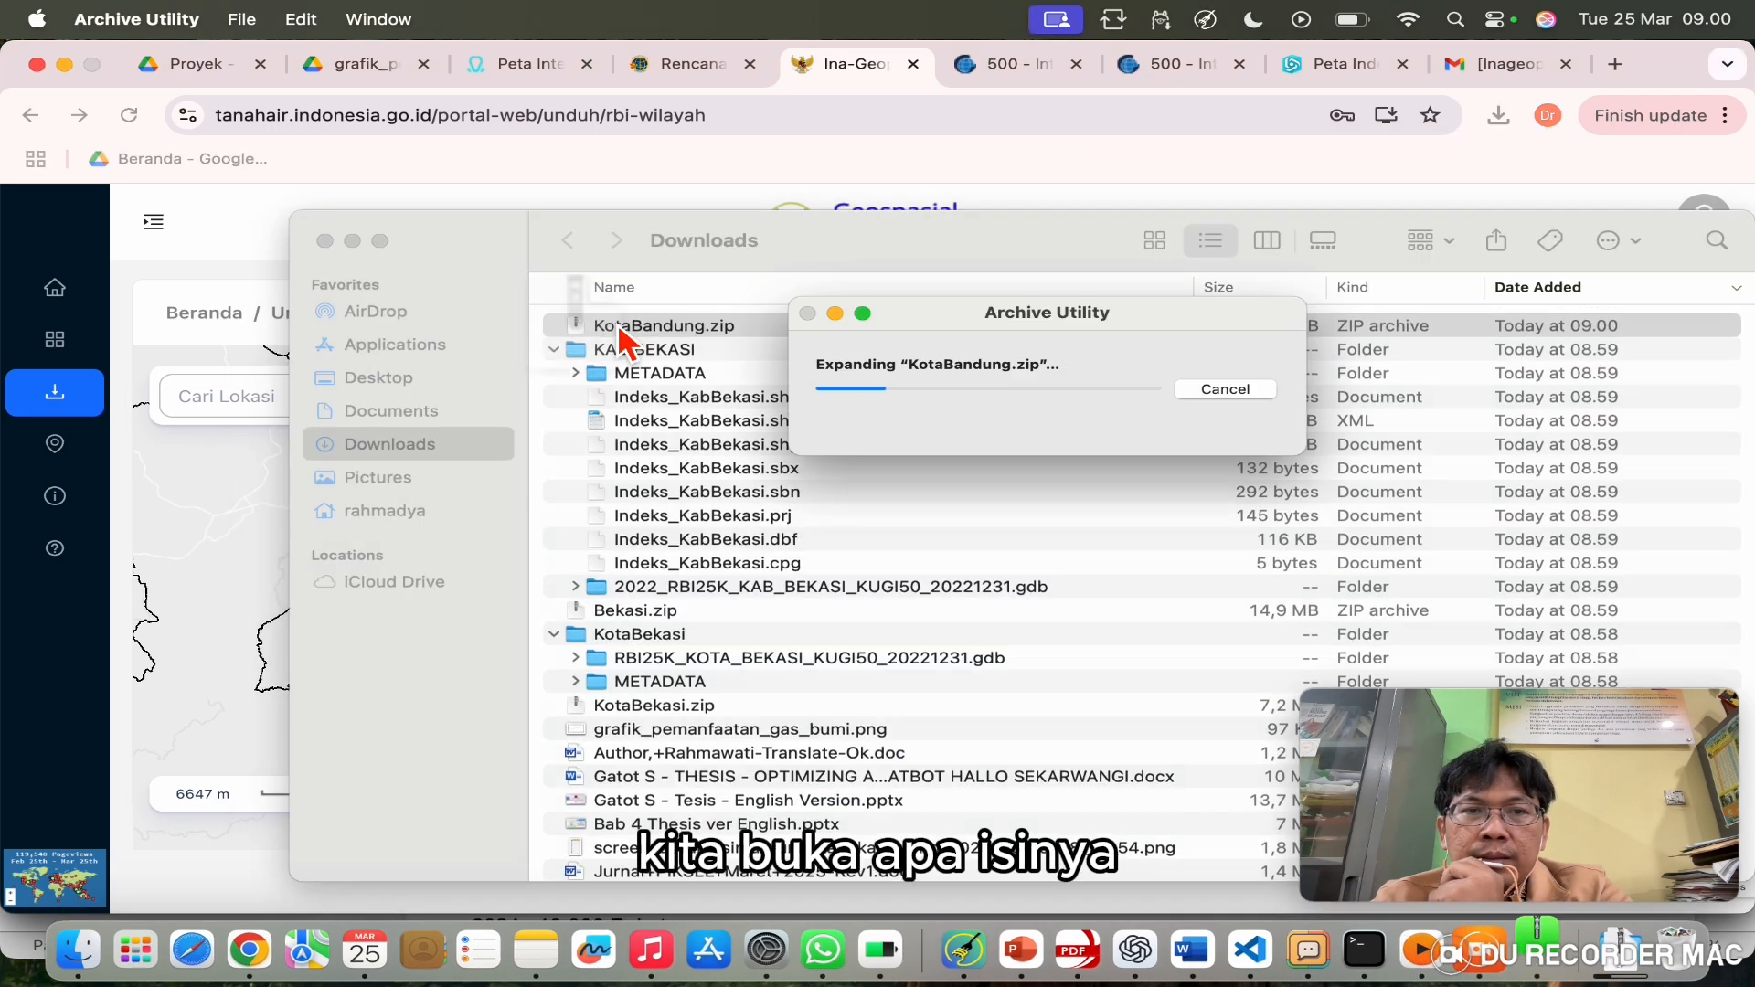
pyautogui.click(555, 324)
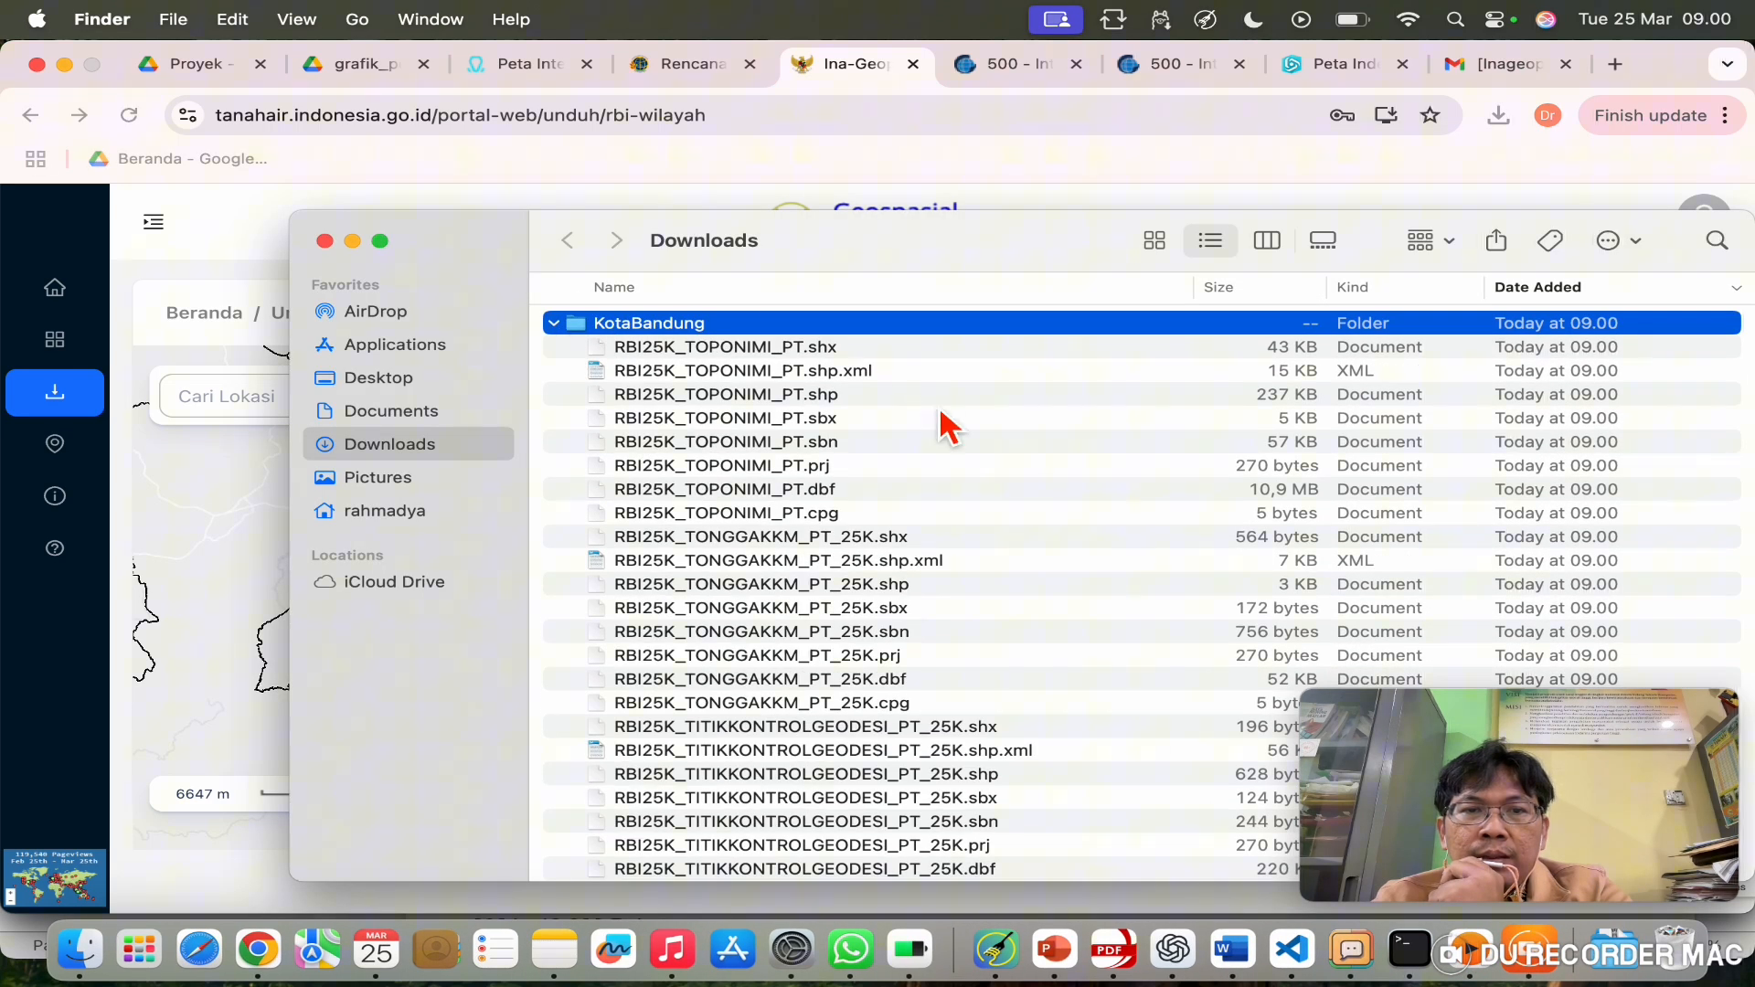
# Step: Scroll through the extracted layers such as JALAN_LN_25K, INDUSTRI_PT and GENLISTRIK_PT_25K
pyautogui.scroll(-10, 810, 656)
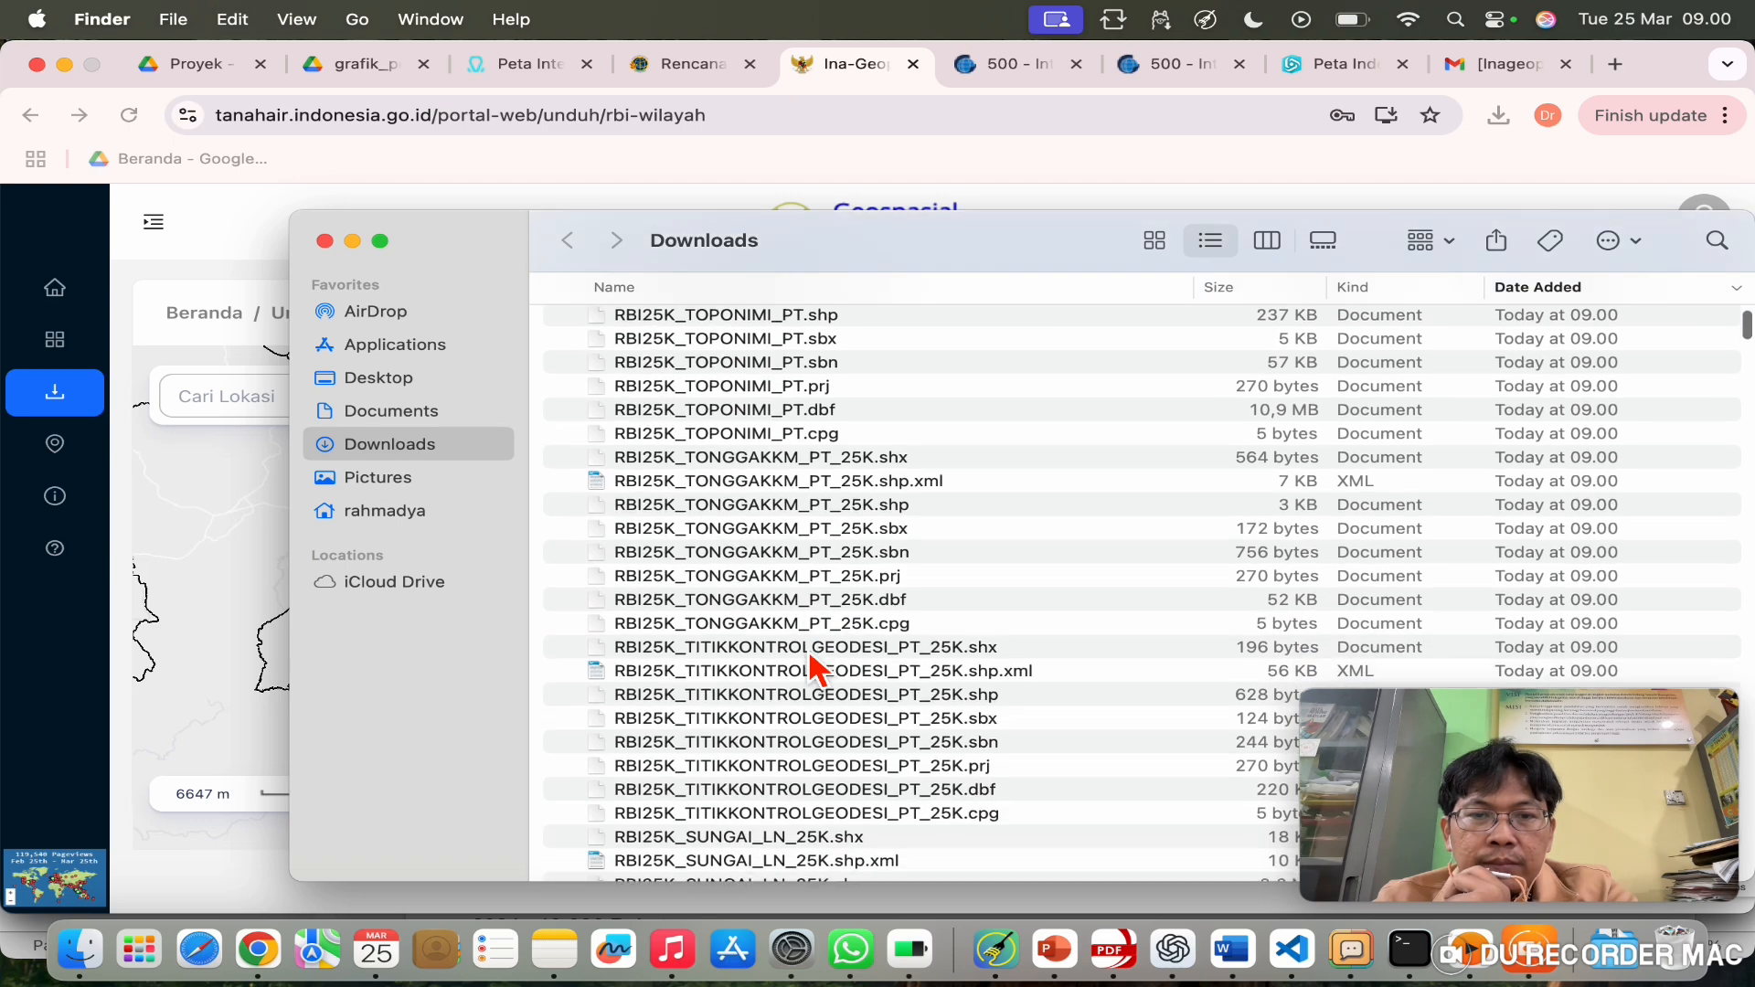
pyautogui.scroll(-15, 810, 666)
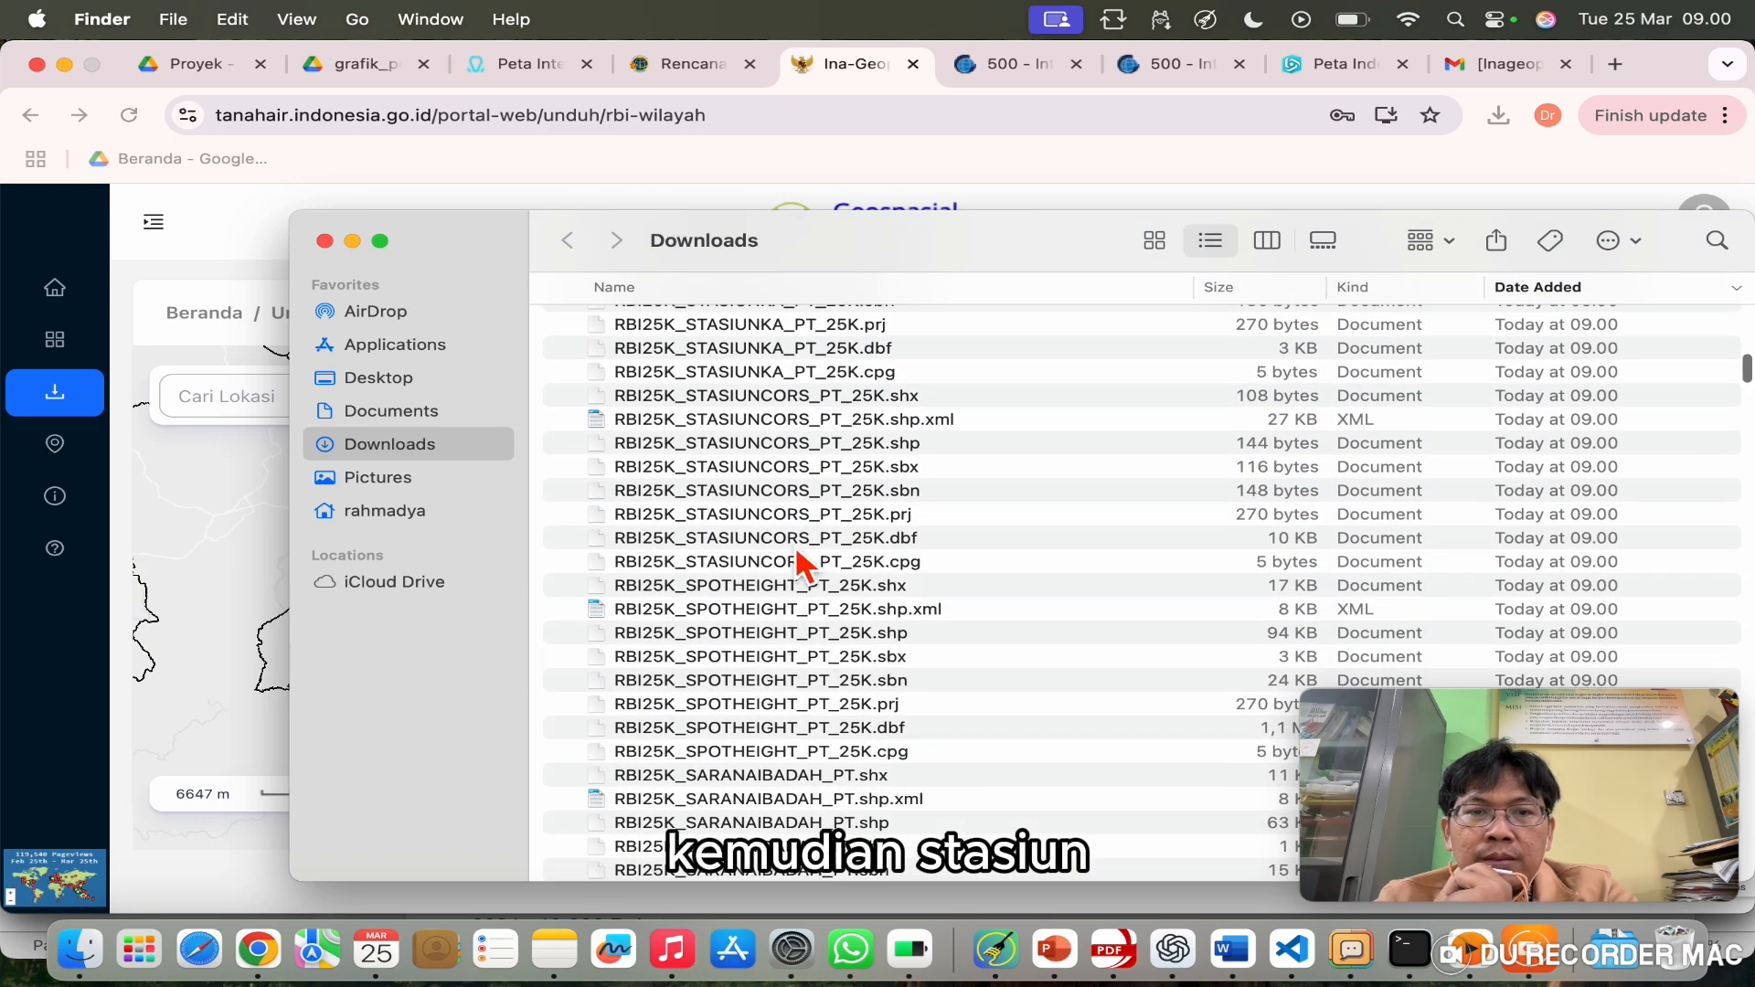
pyautogui.scroll(-12, 801, 565)
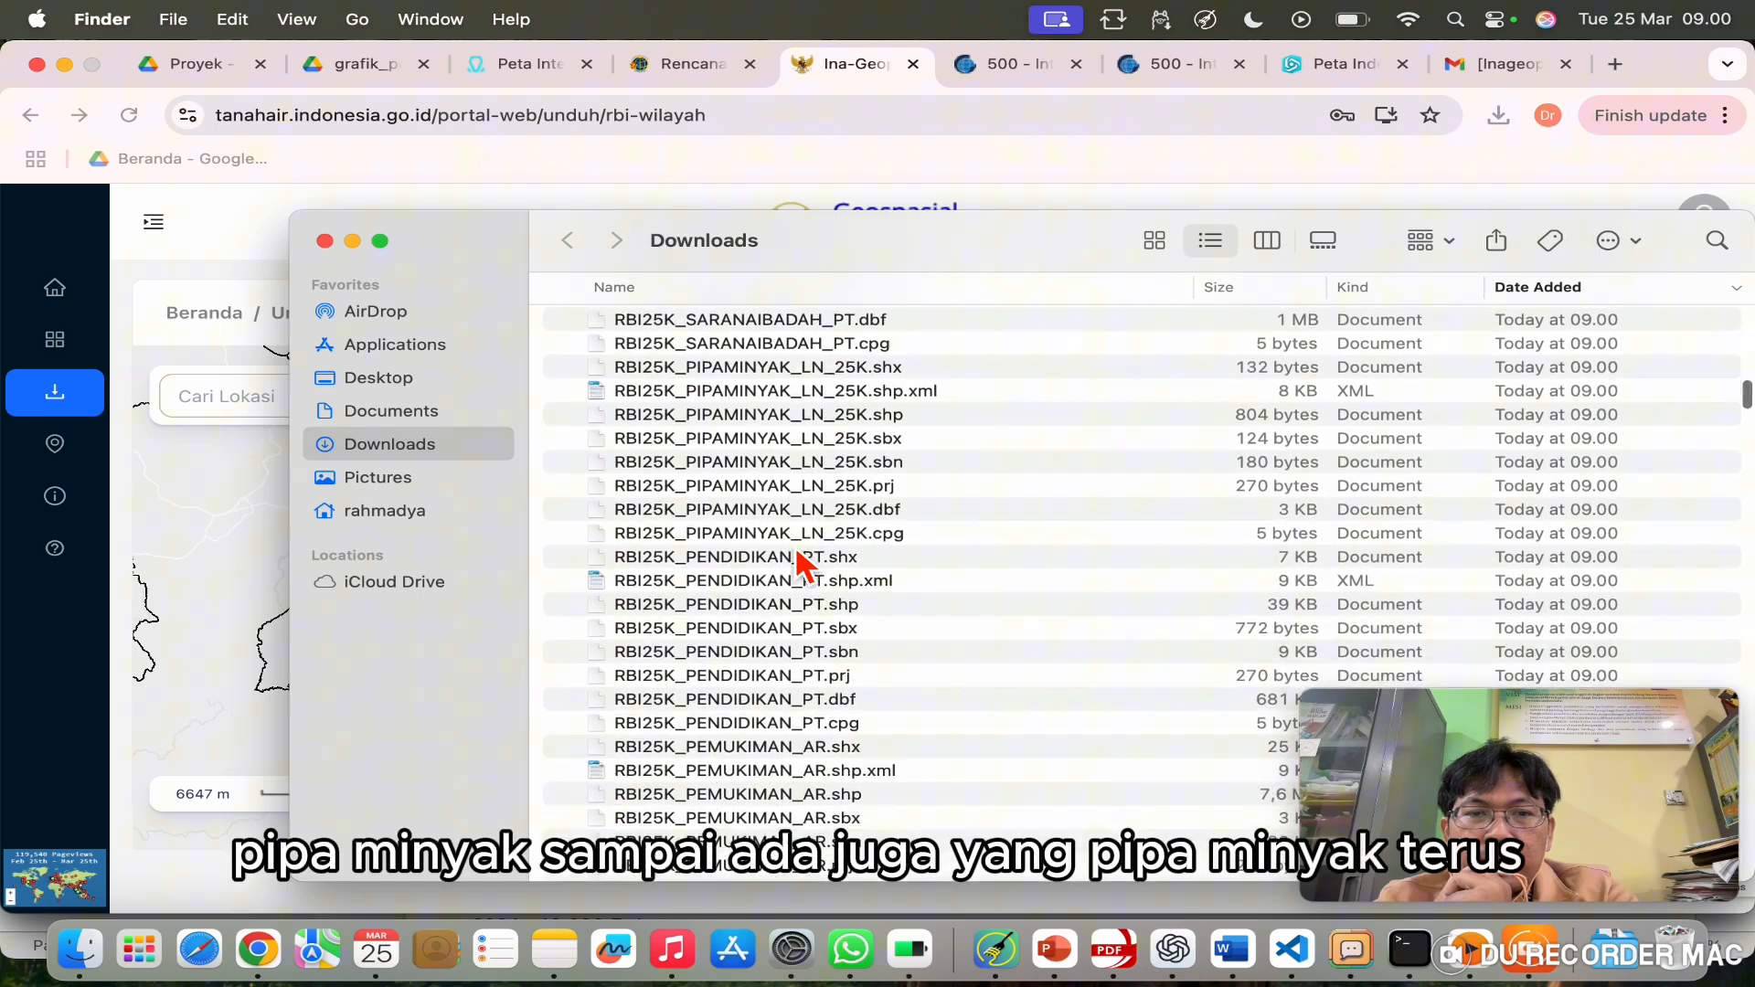
pyautogui.scroll(-1, 796, 512)
pyautogui.scroll(-20, 772, 572)
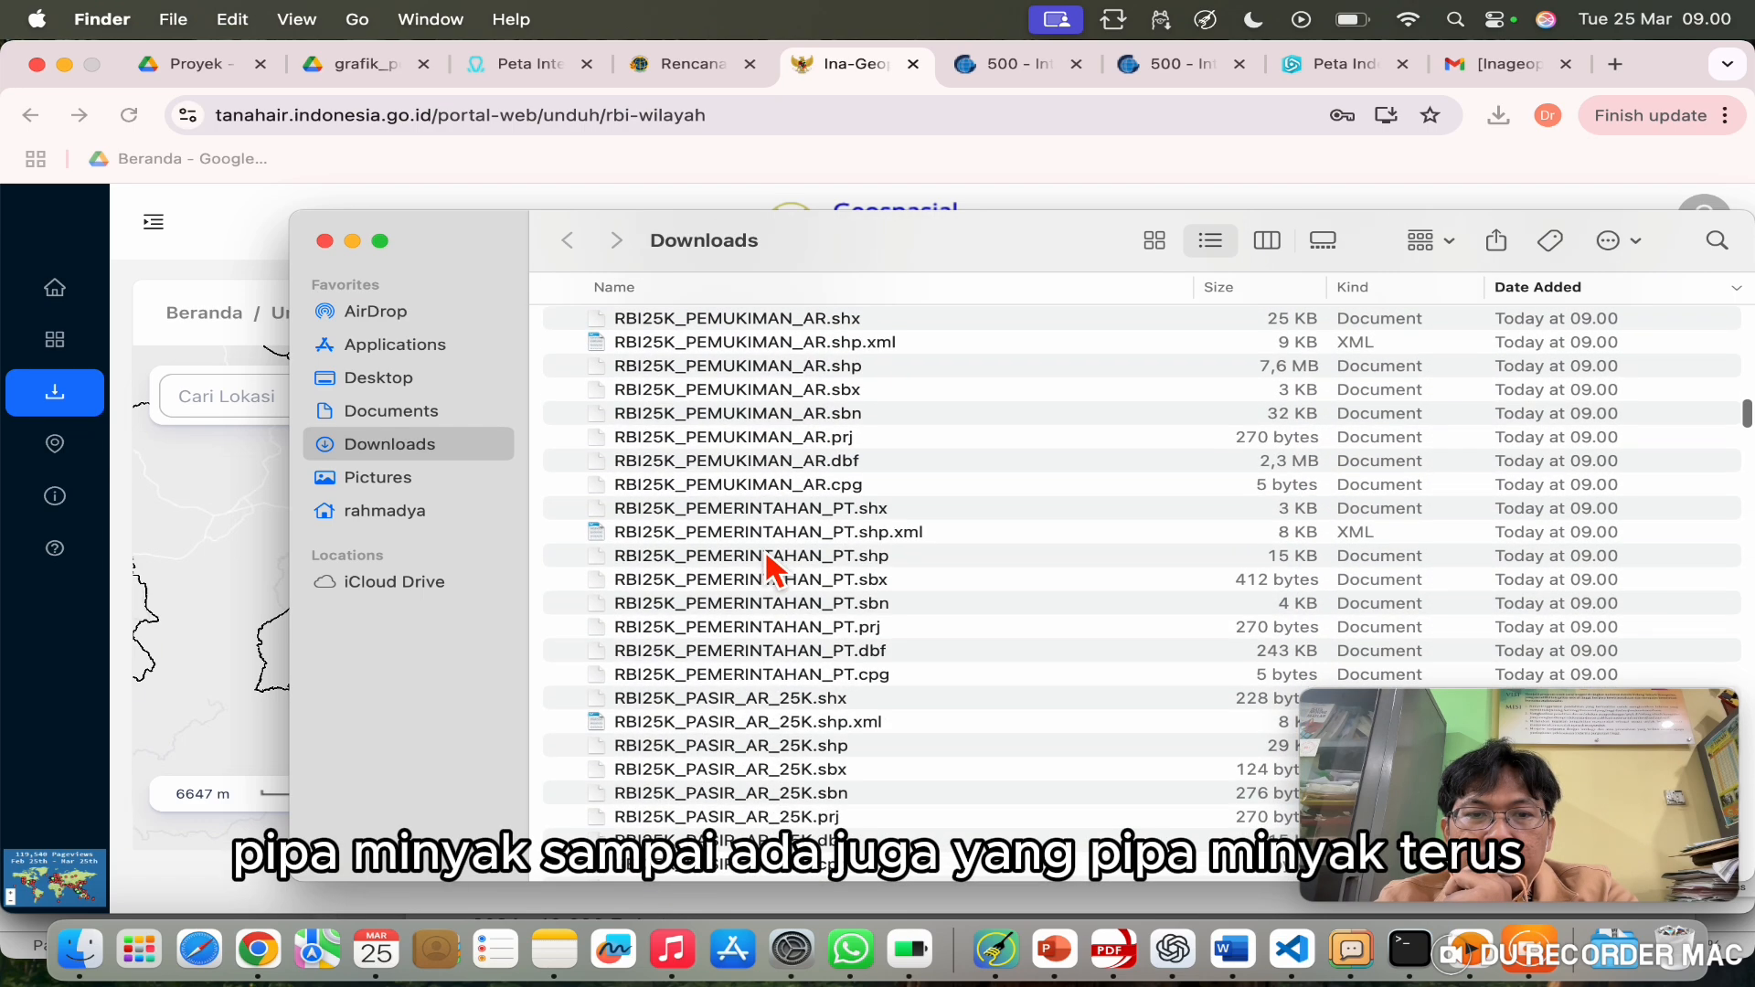
pyautogui.scroll(-20, 773, 572)
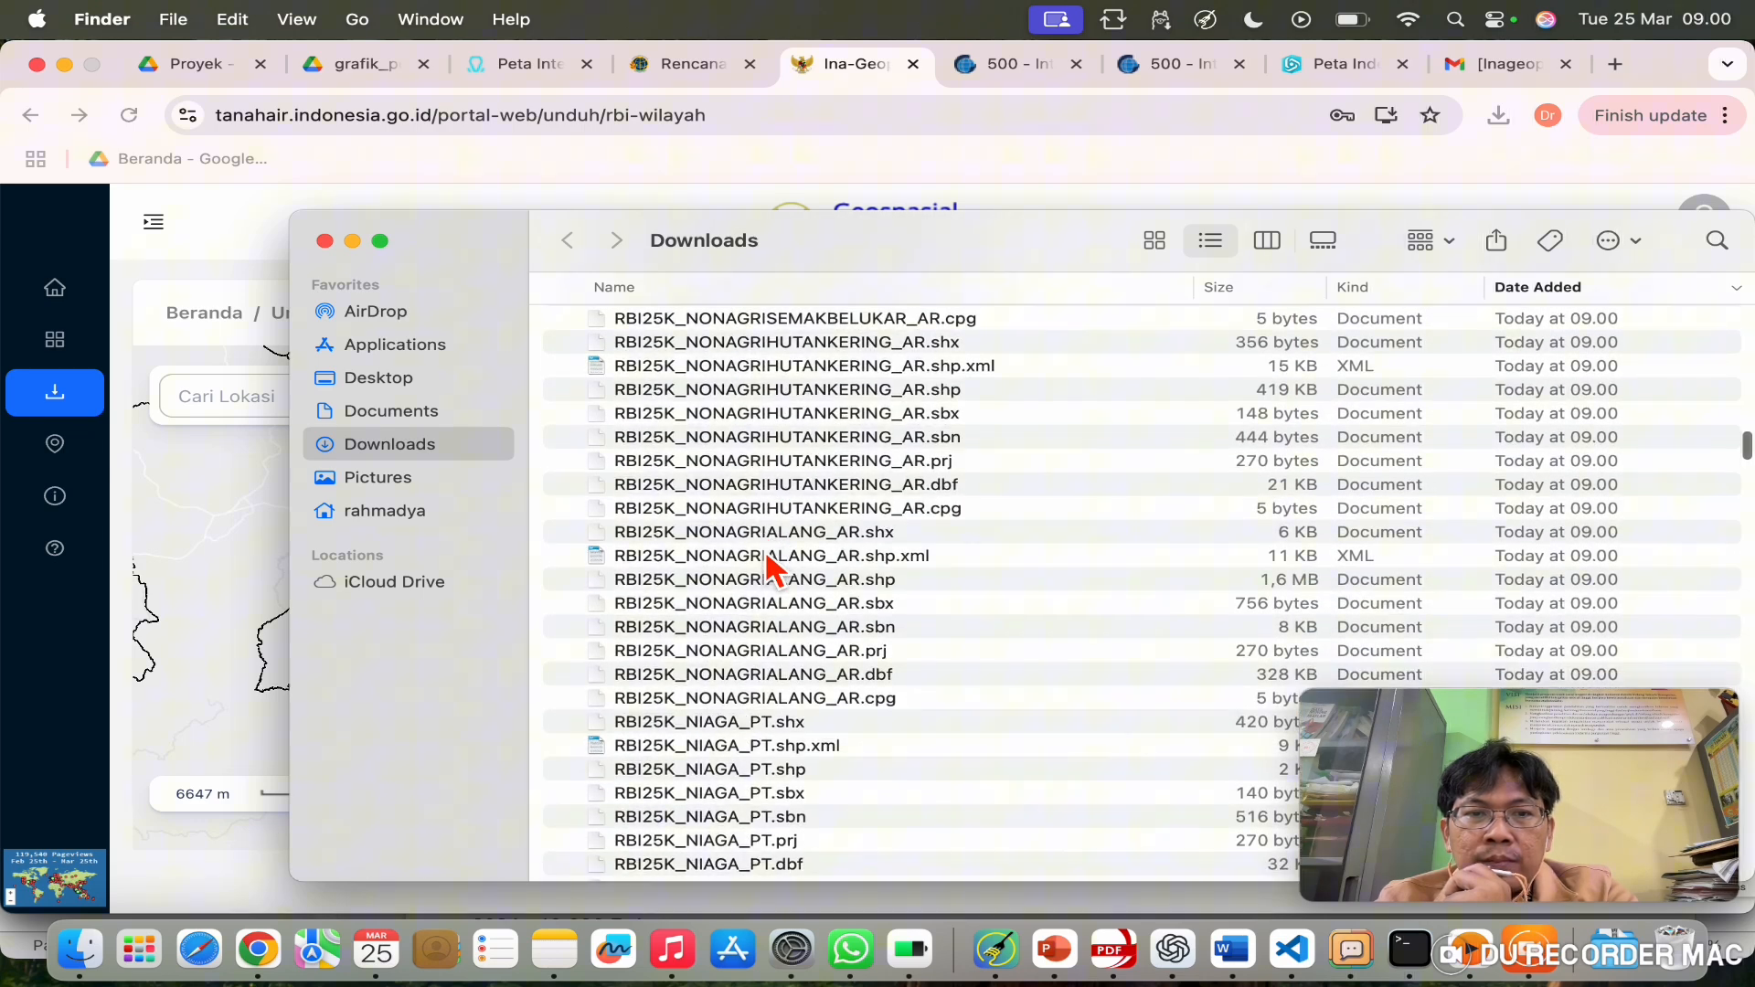
pyautogui.scroll(-4, 770, 568)
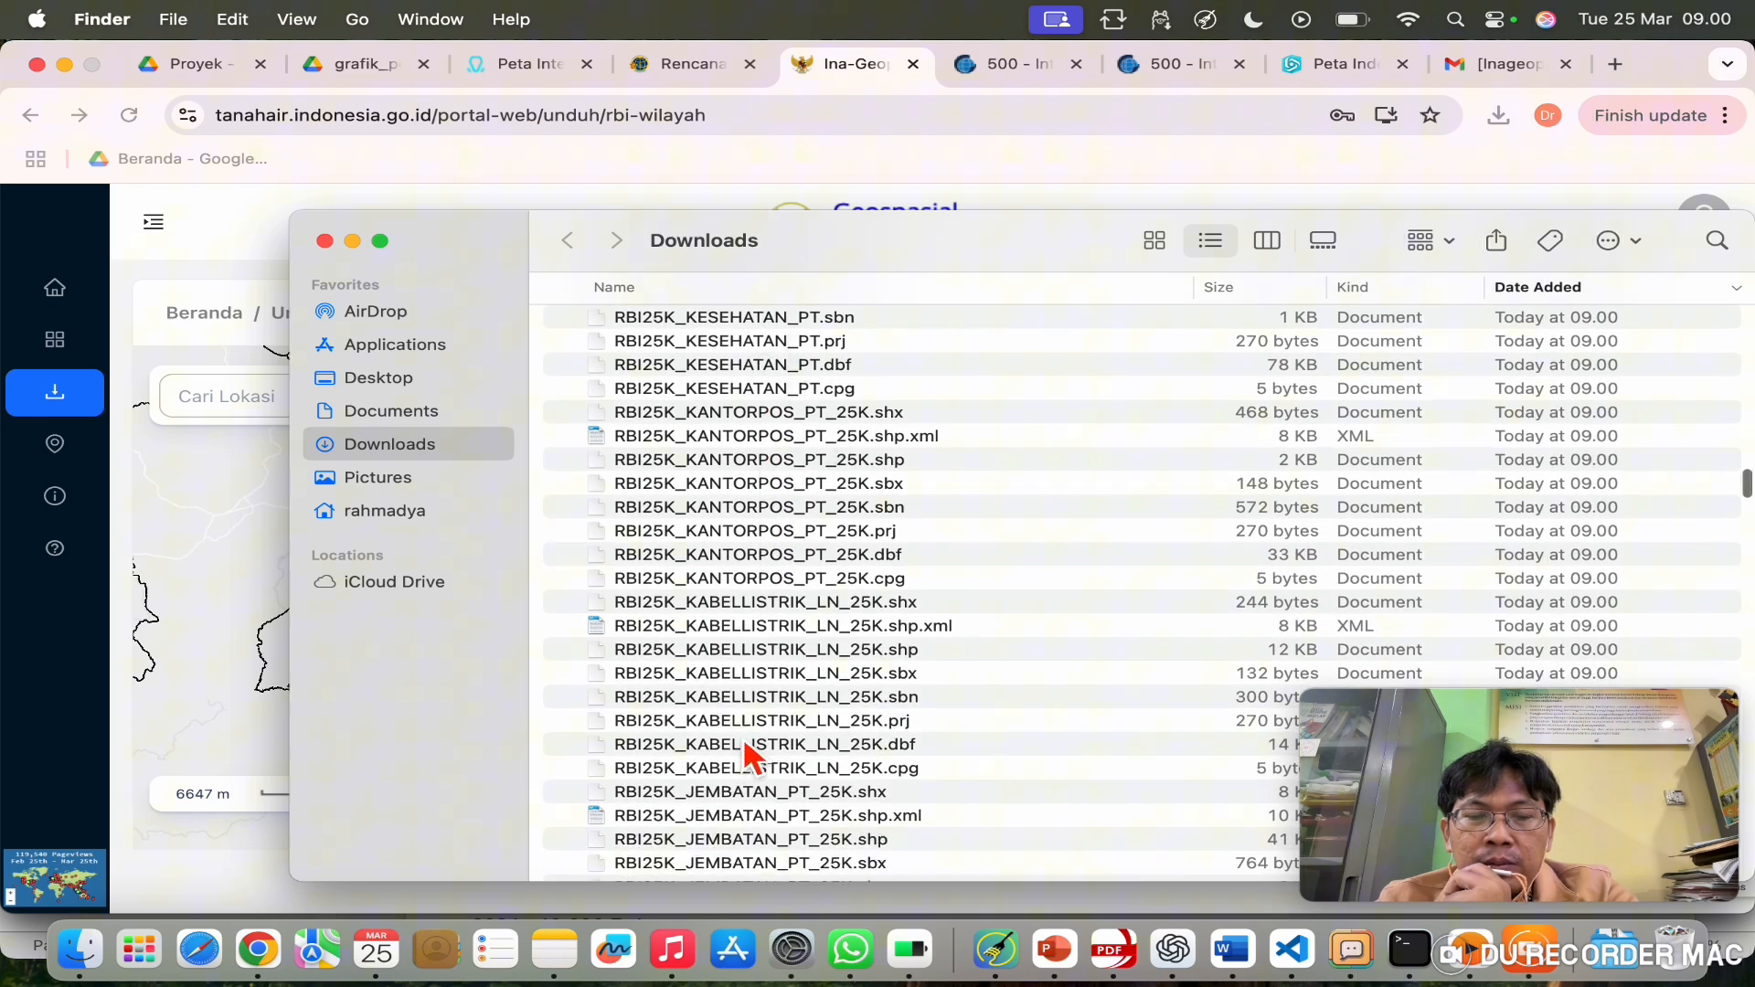
pyautogui.scroll(-12, 748, 757)
pyautogui.scroll(-6, 747, 757)
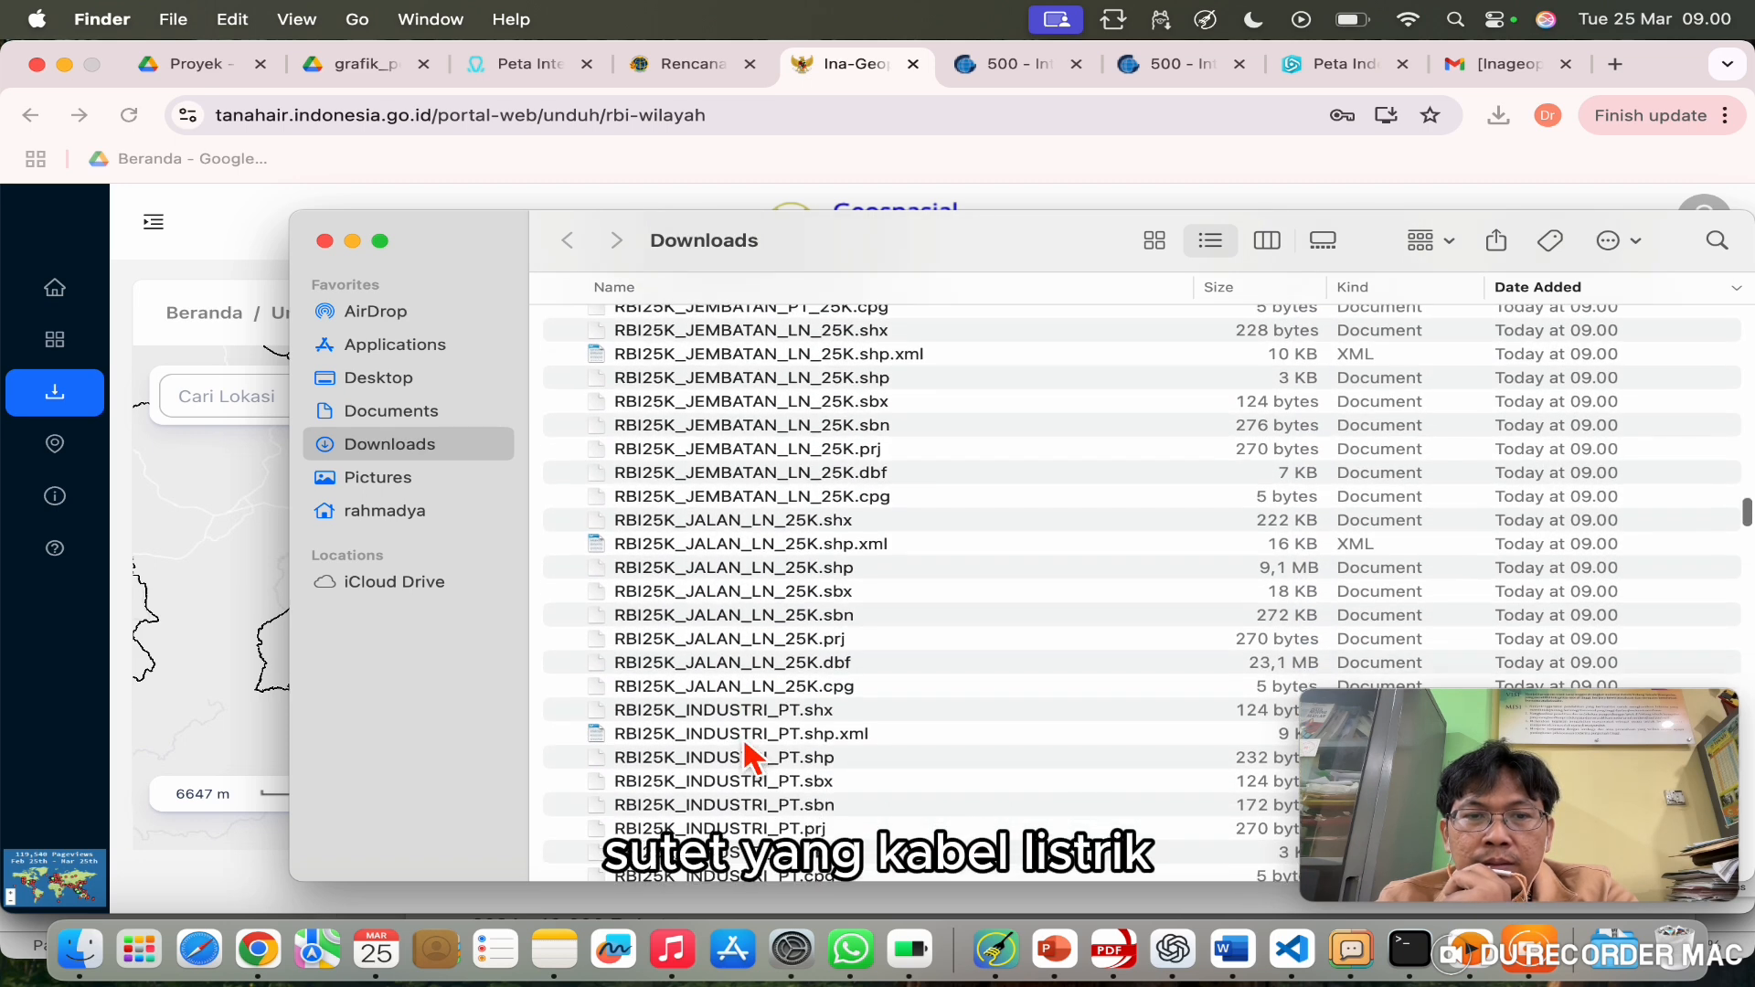
pyautogui.scroll(-12, 748, 757)
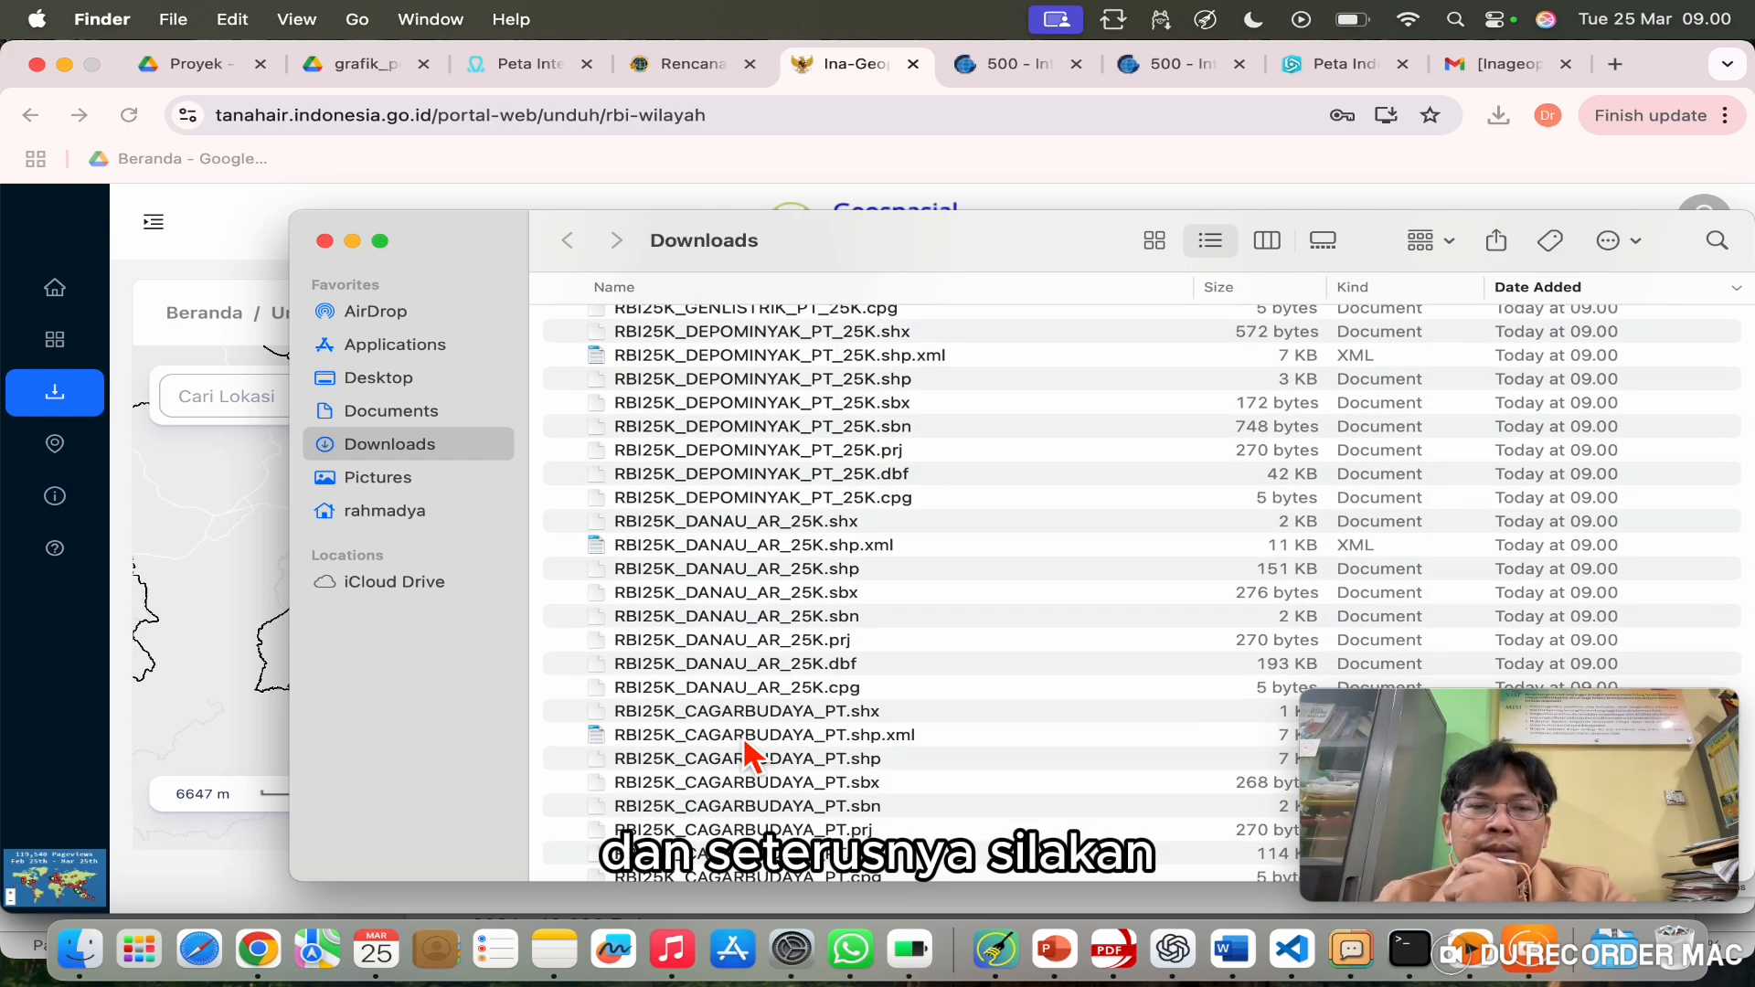
pyautogui.scroll(10, 832, 534)
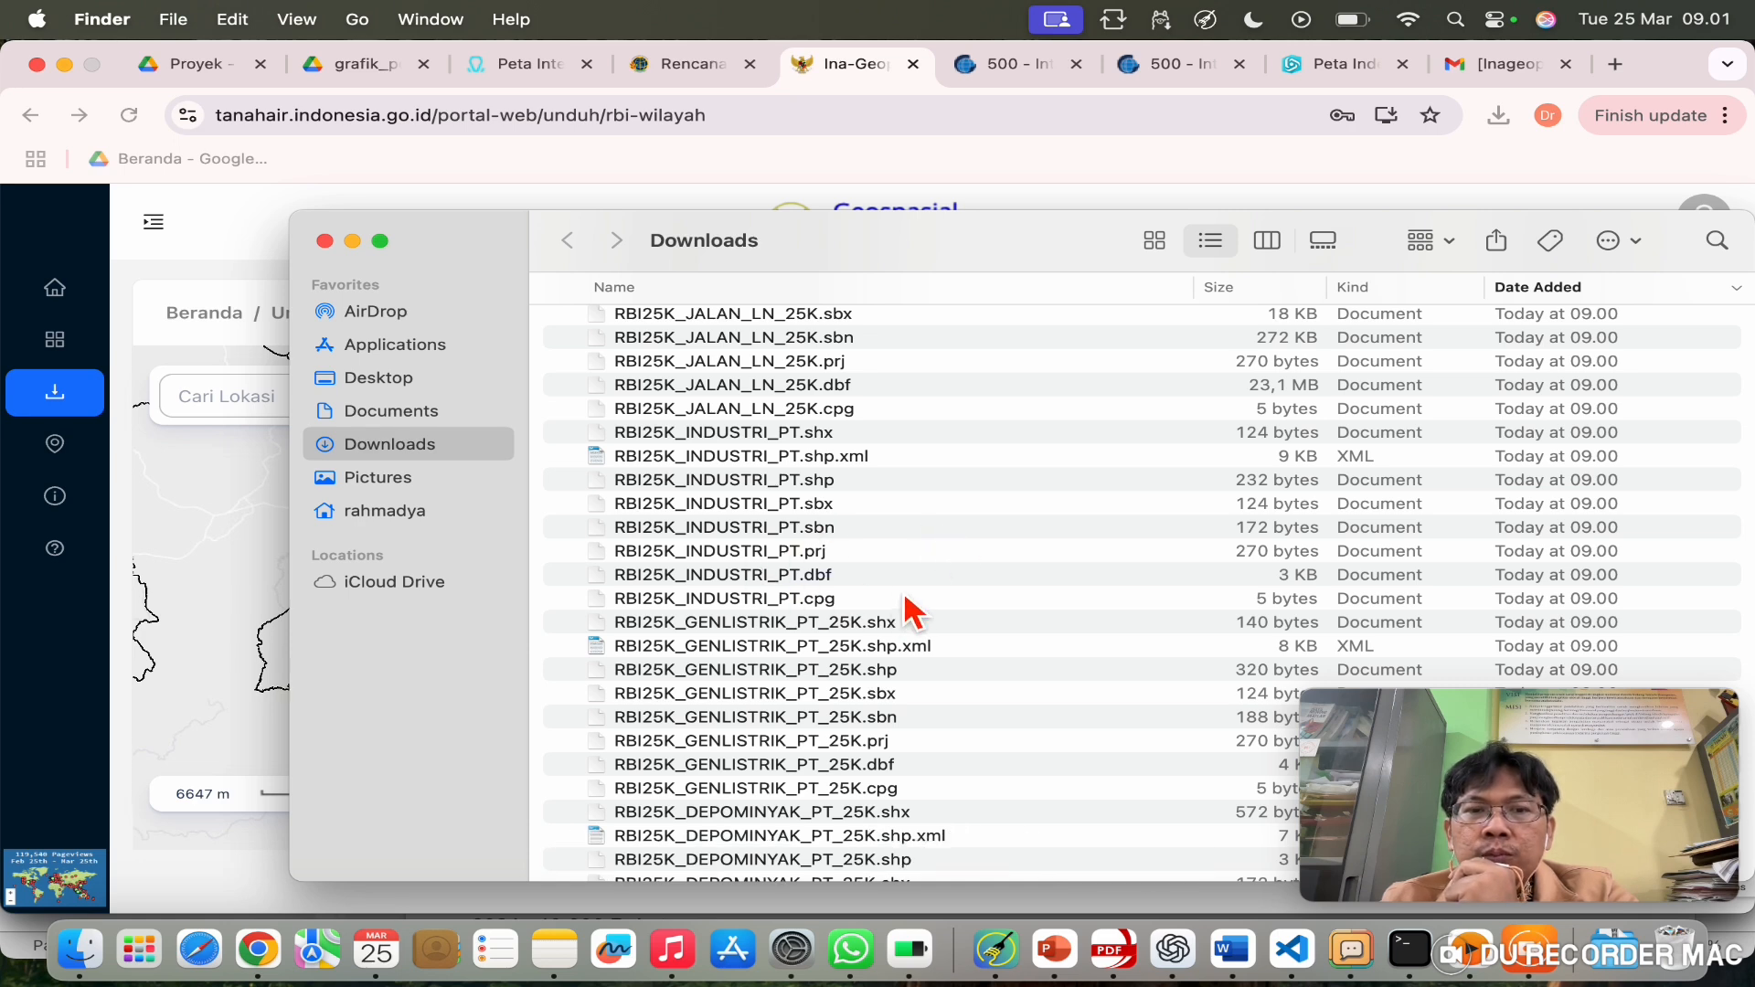
pyautogui.rightClick(260, 951)
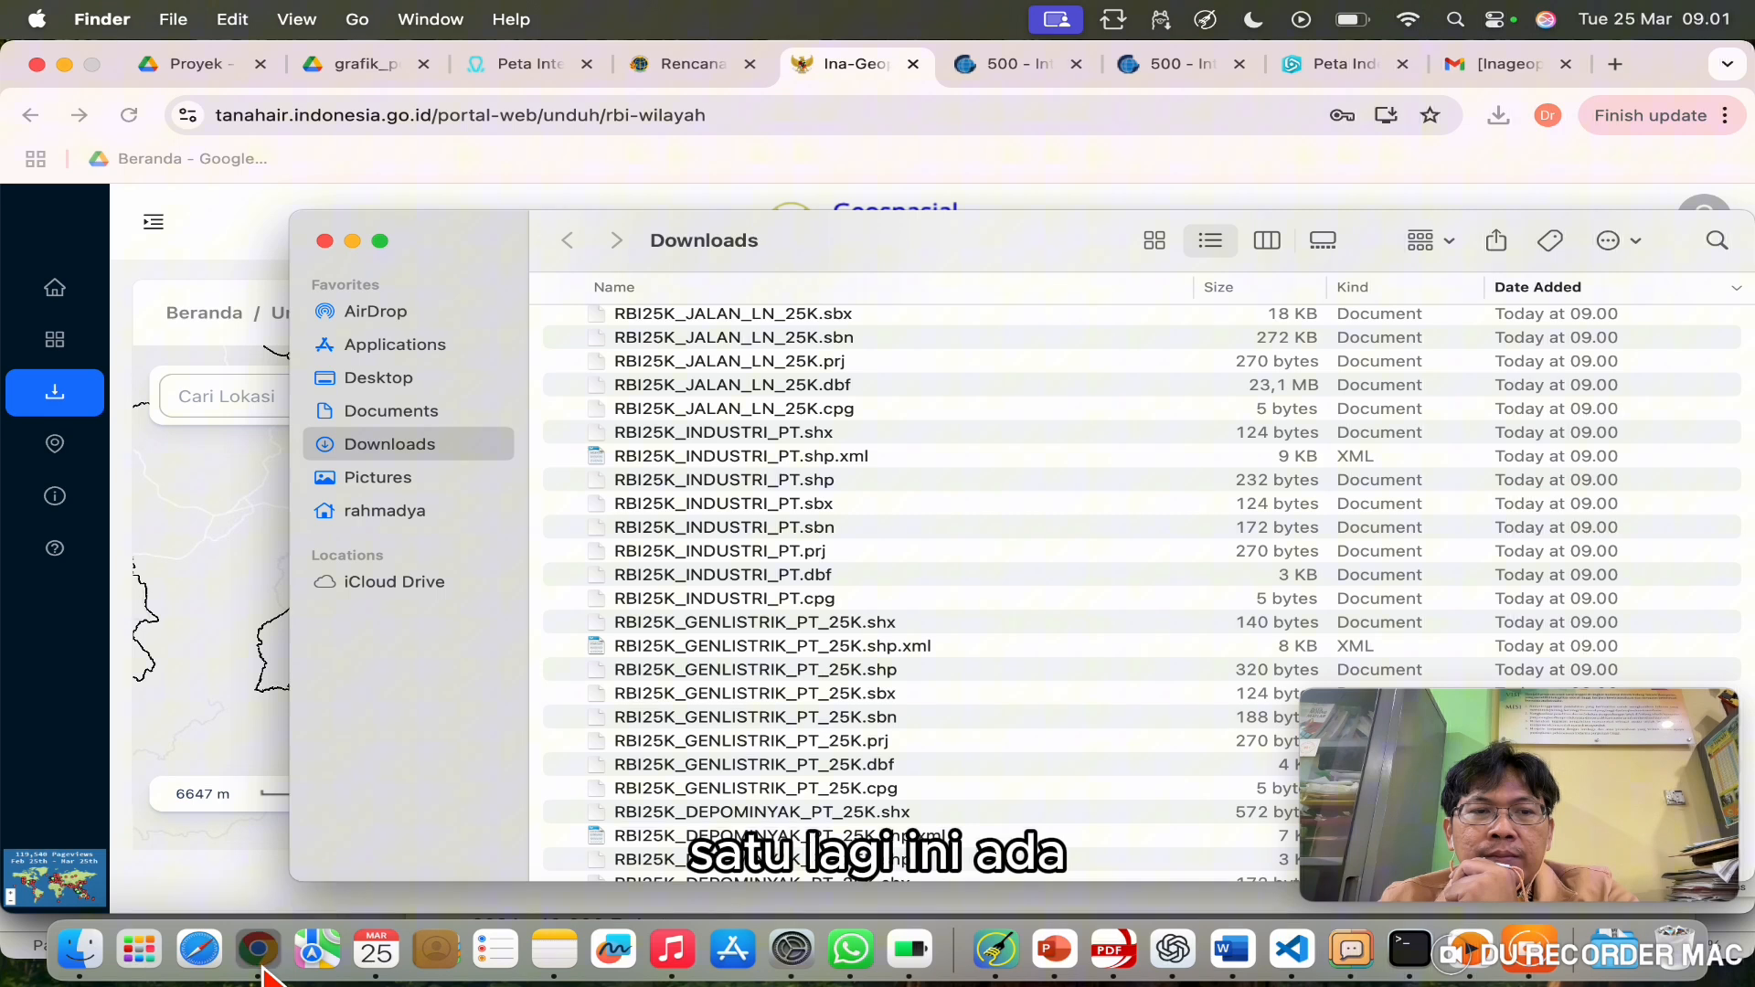
# Step: Open a new Chrome window for the other profile and go to earthexplorer.usgs.gov
pyautogui.click(331, 635)
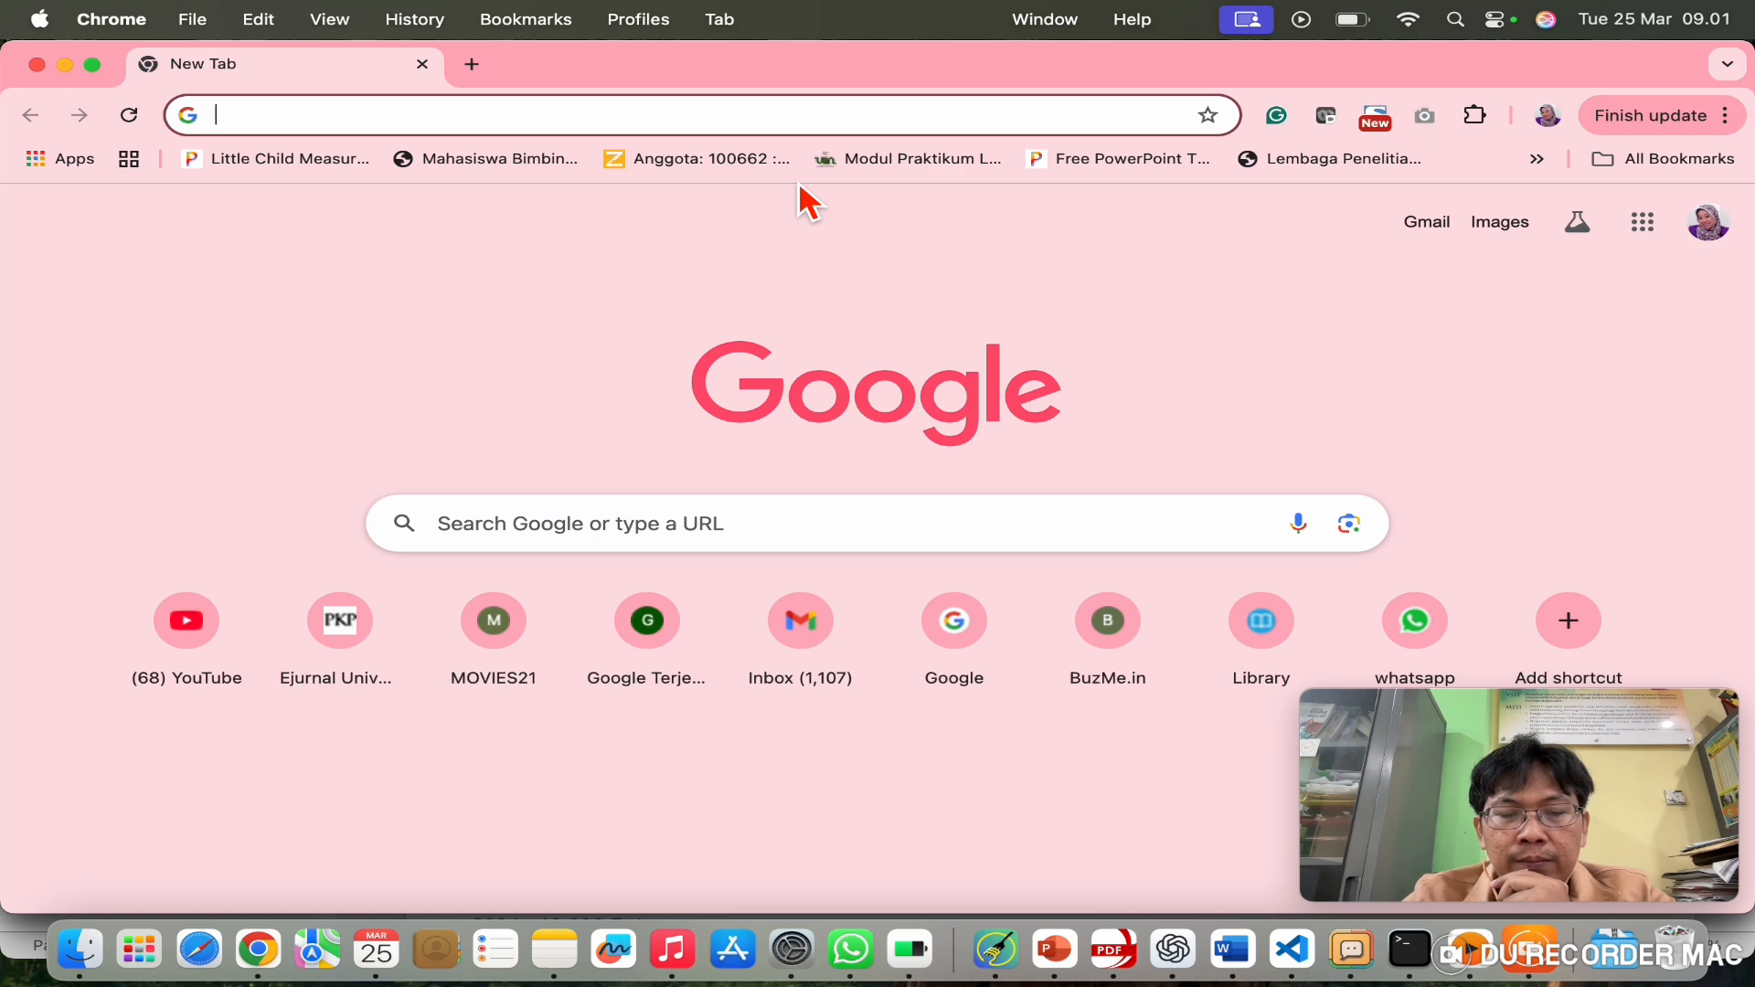
pyautogui.write('ear')
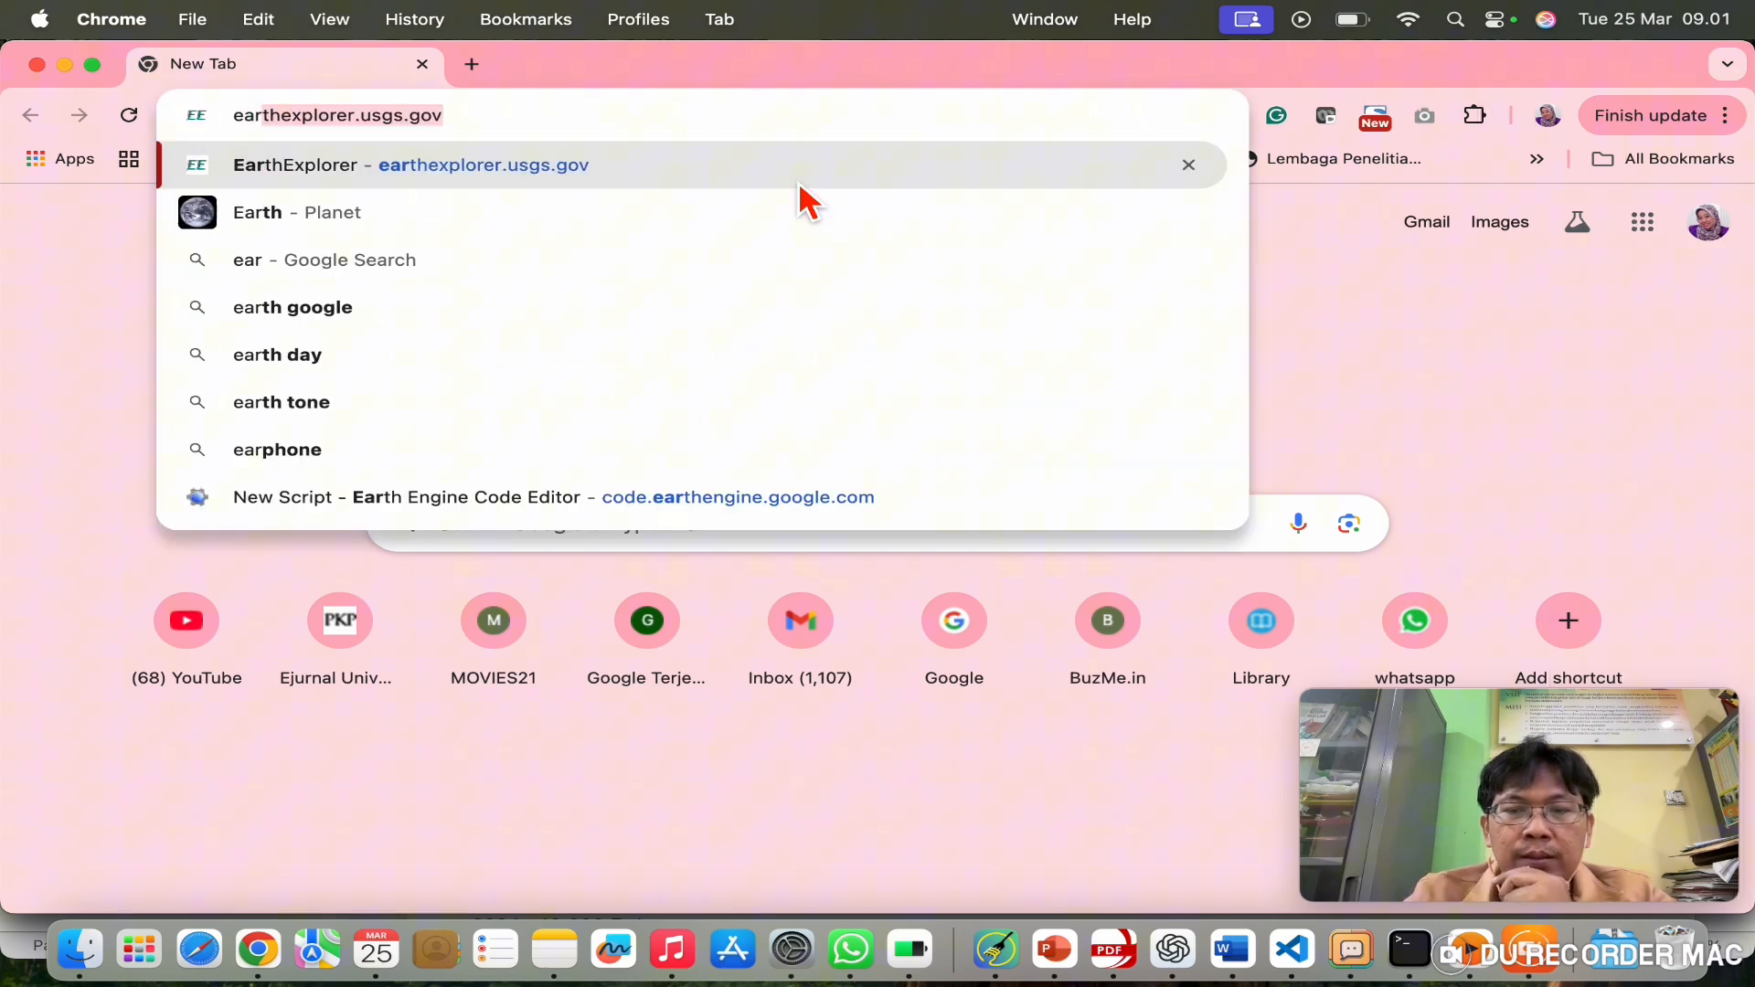
pyautogui.press('Return')
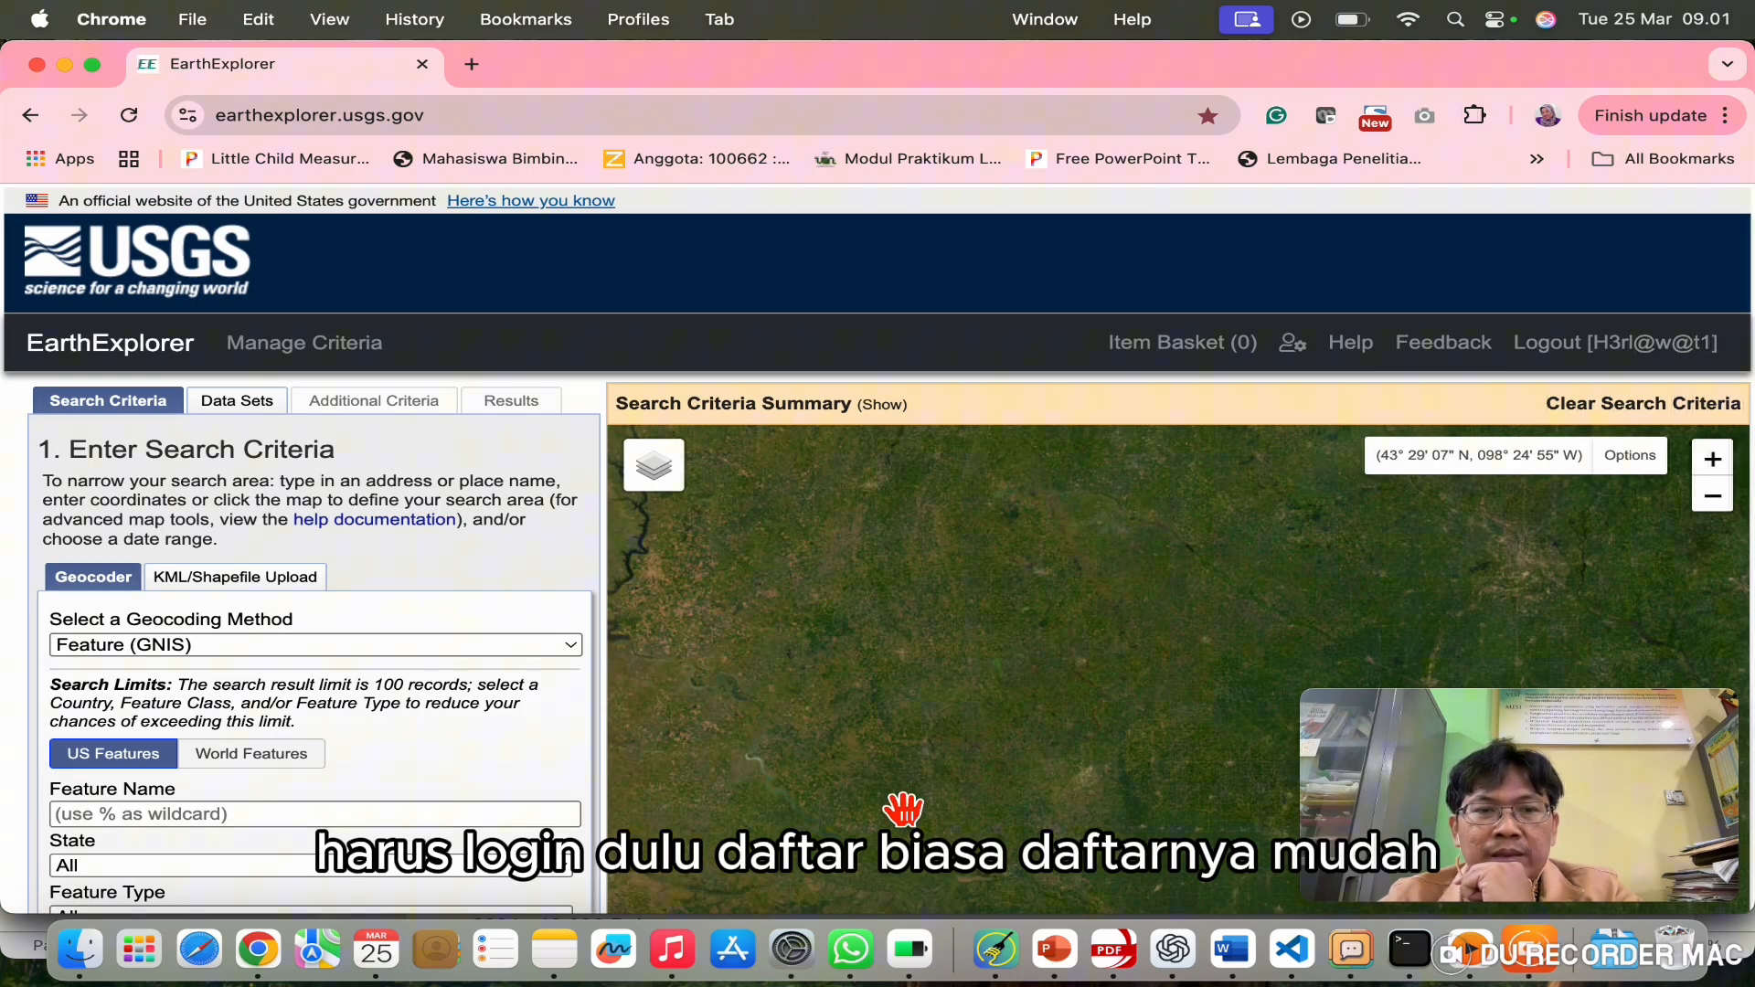
# Step: Pan and zoom the EarthExplorer map from North America across to Java, centring Bandung
pyautogui.moveTo(911, 813); pyautogui.dragTo(930, 638)
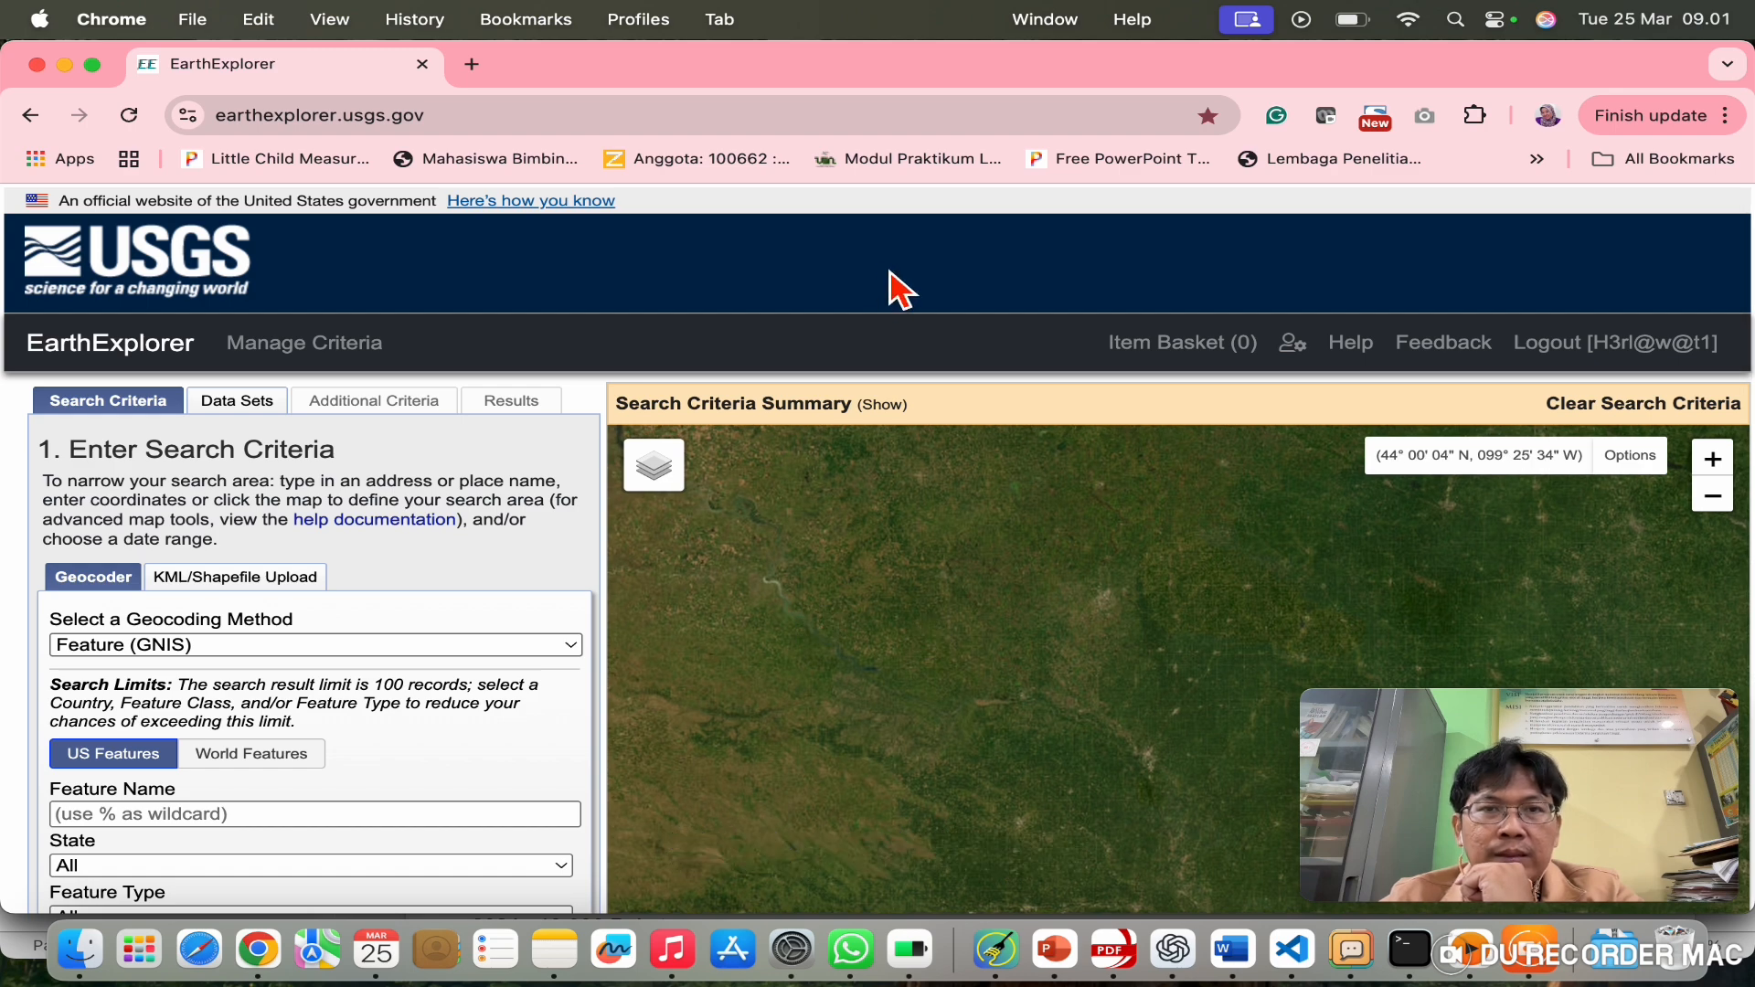
pyautogui.scroll(-2, 854, 619)
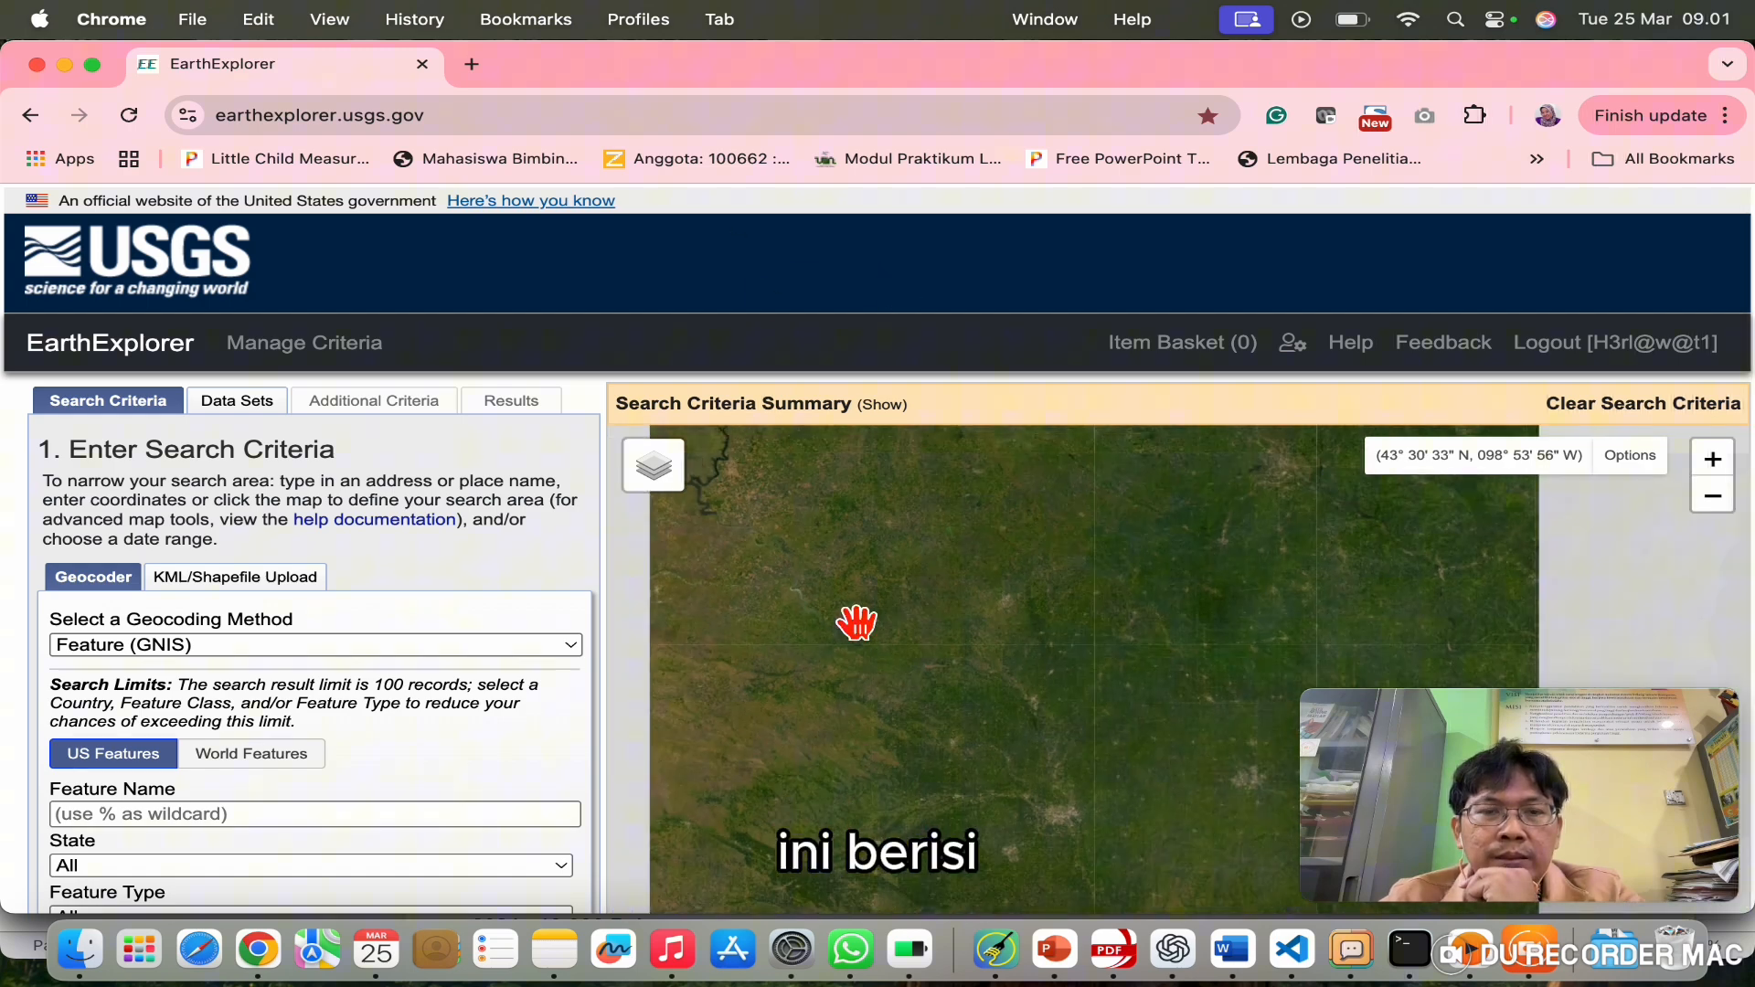
pyautogui.scroll(-3, 853, 622)
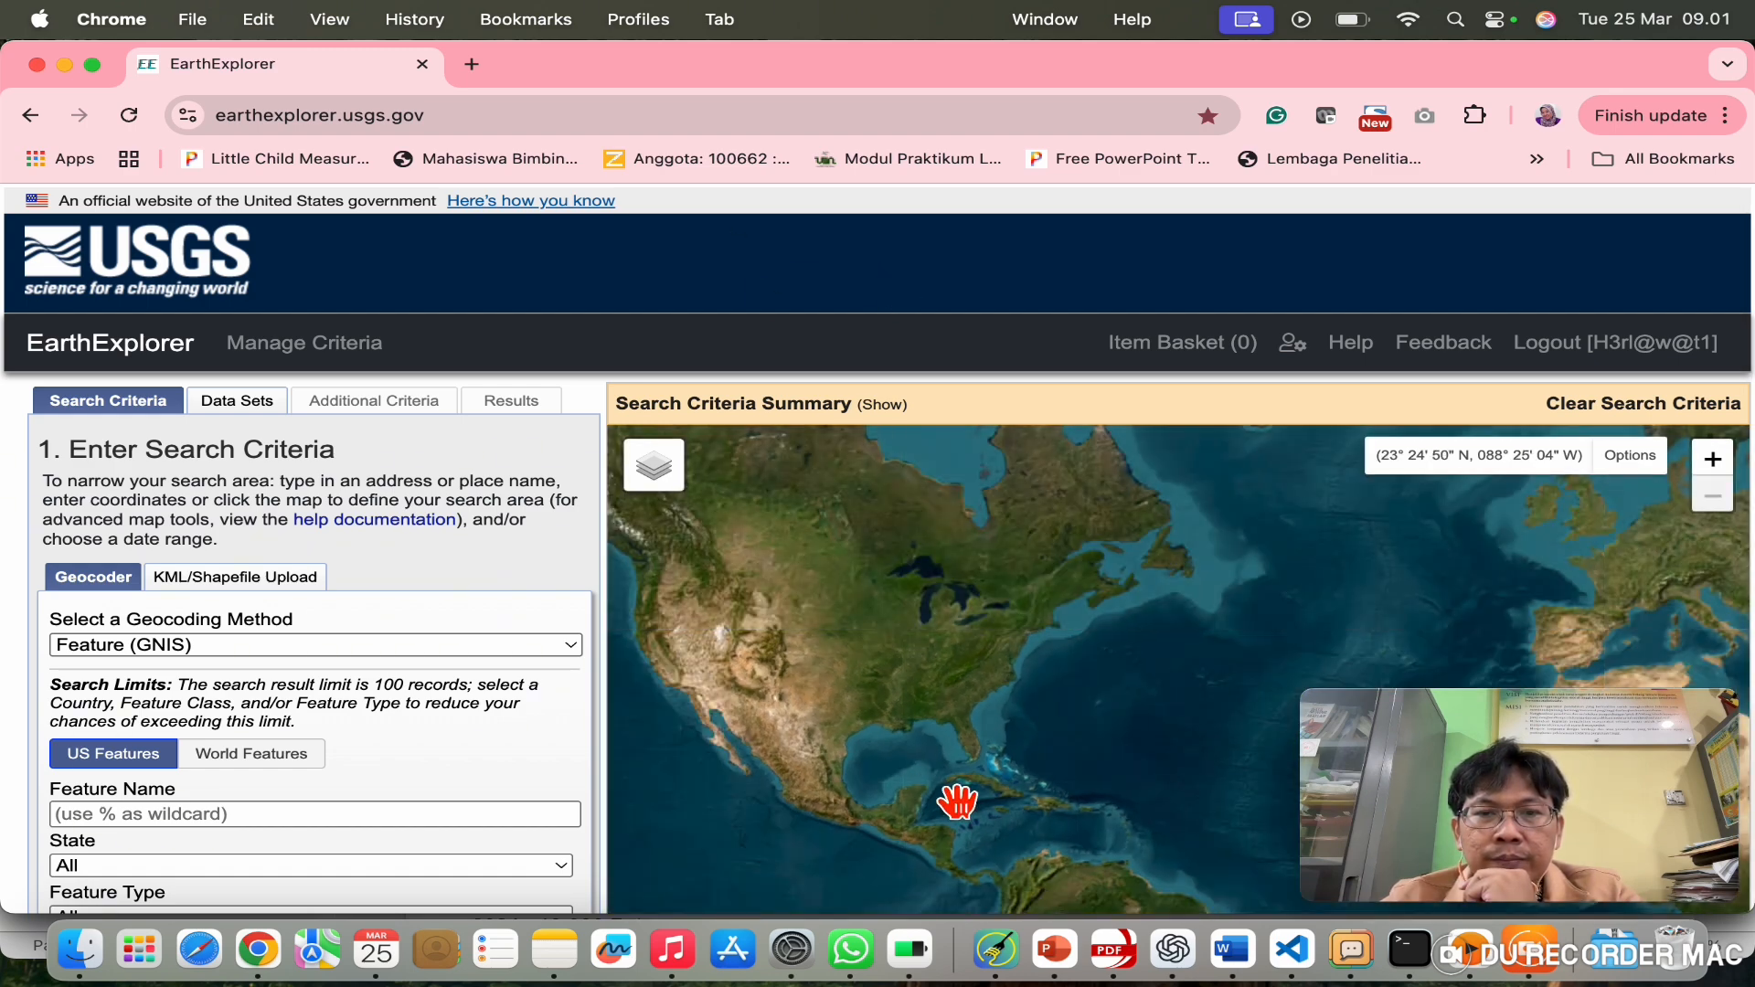
pyautogui.moveTo(952, 804); pyautogui.dragTo(797, 631)
pyautogui.moveTo(1108, 754); pyautogui.dragTo(714, 695)
pyautogui.moveTo(1196, 718); pyautogui.dragTo(782, 837)
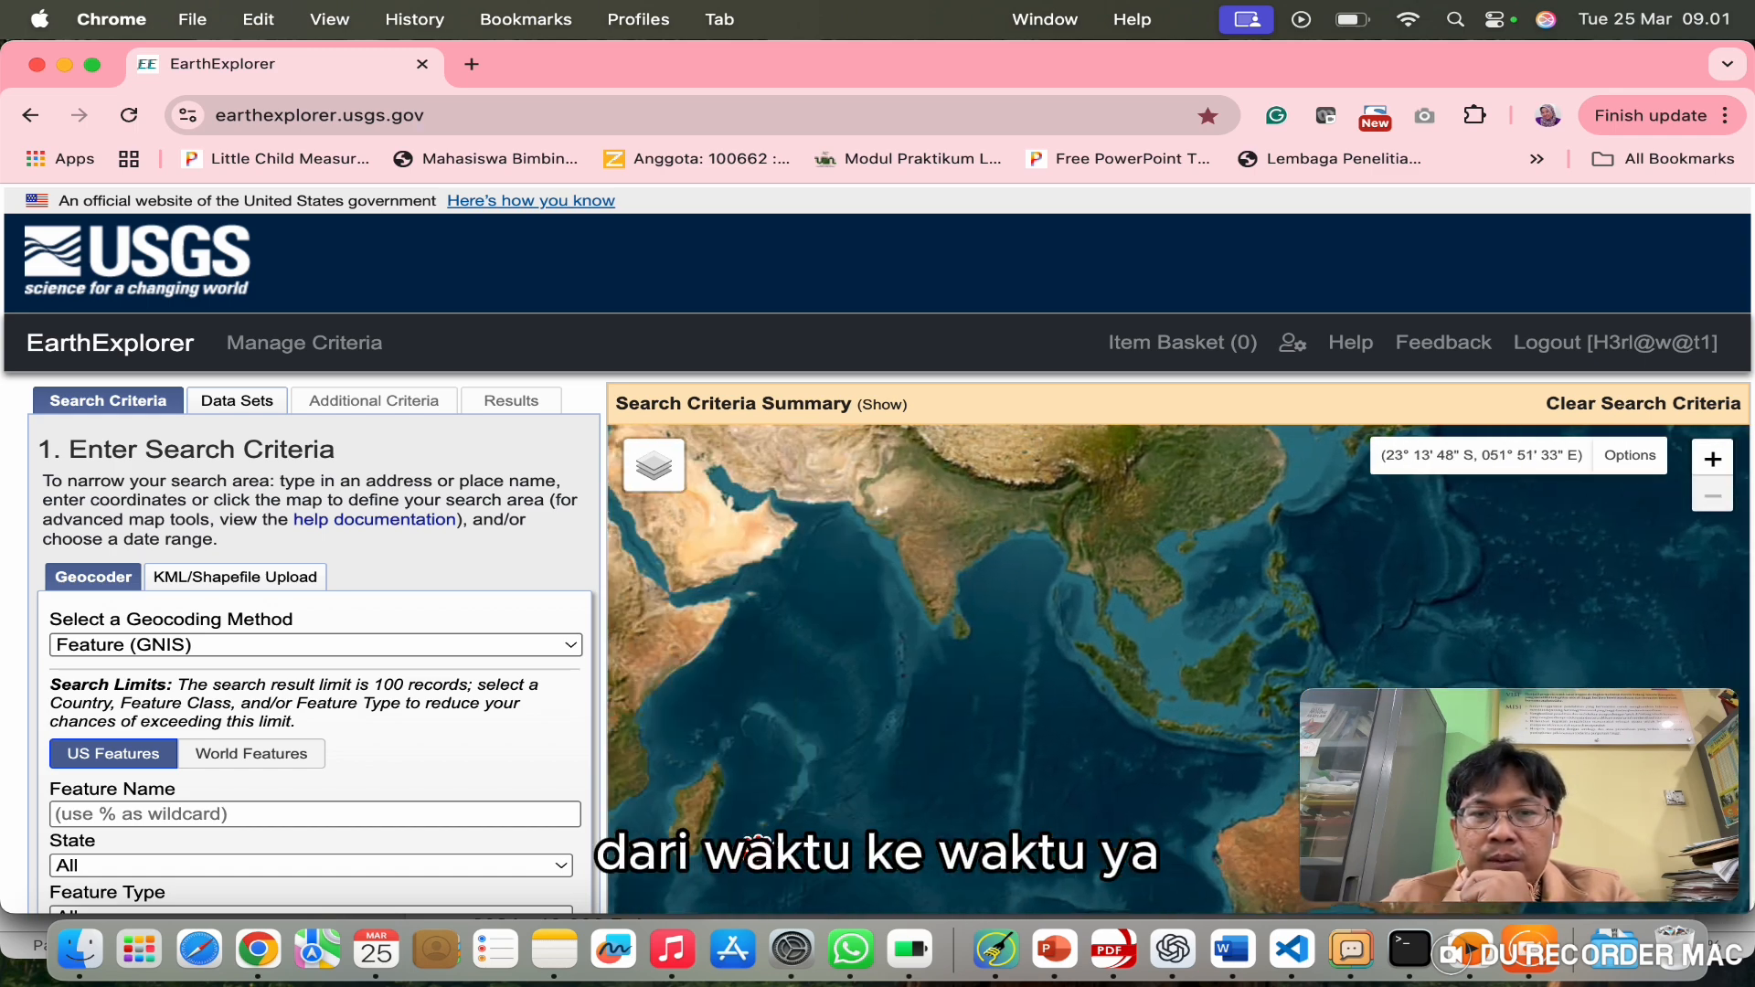
pyautogui.moveTo(1125, 790); pyautogui.dragTo(792, 756)
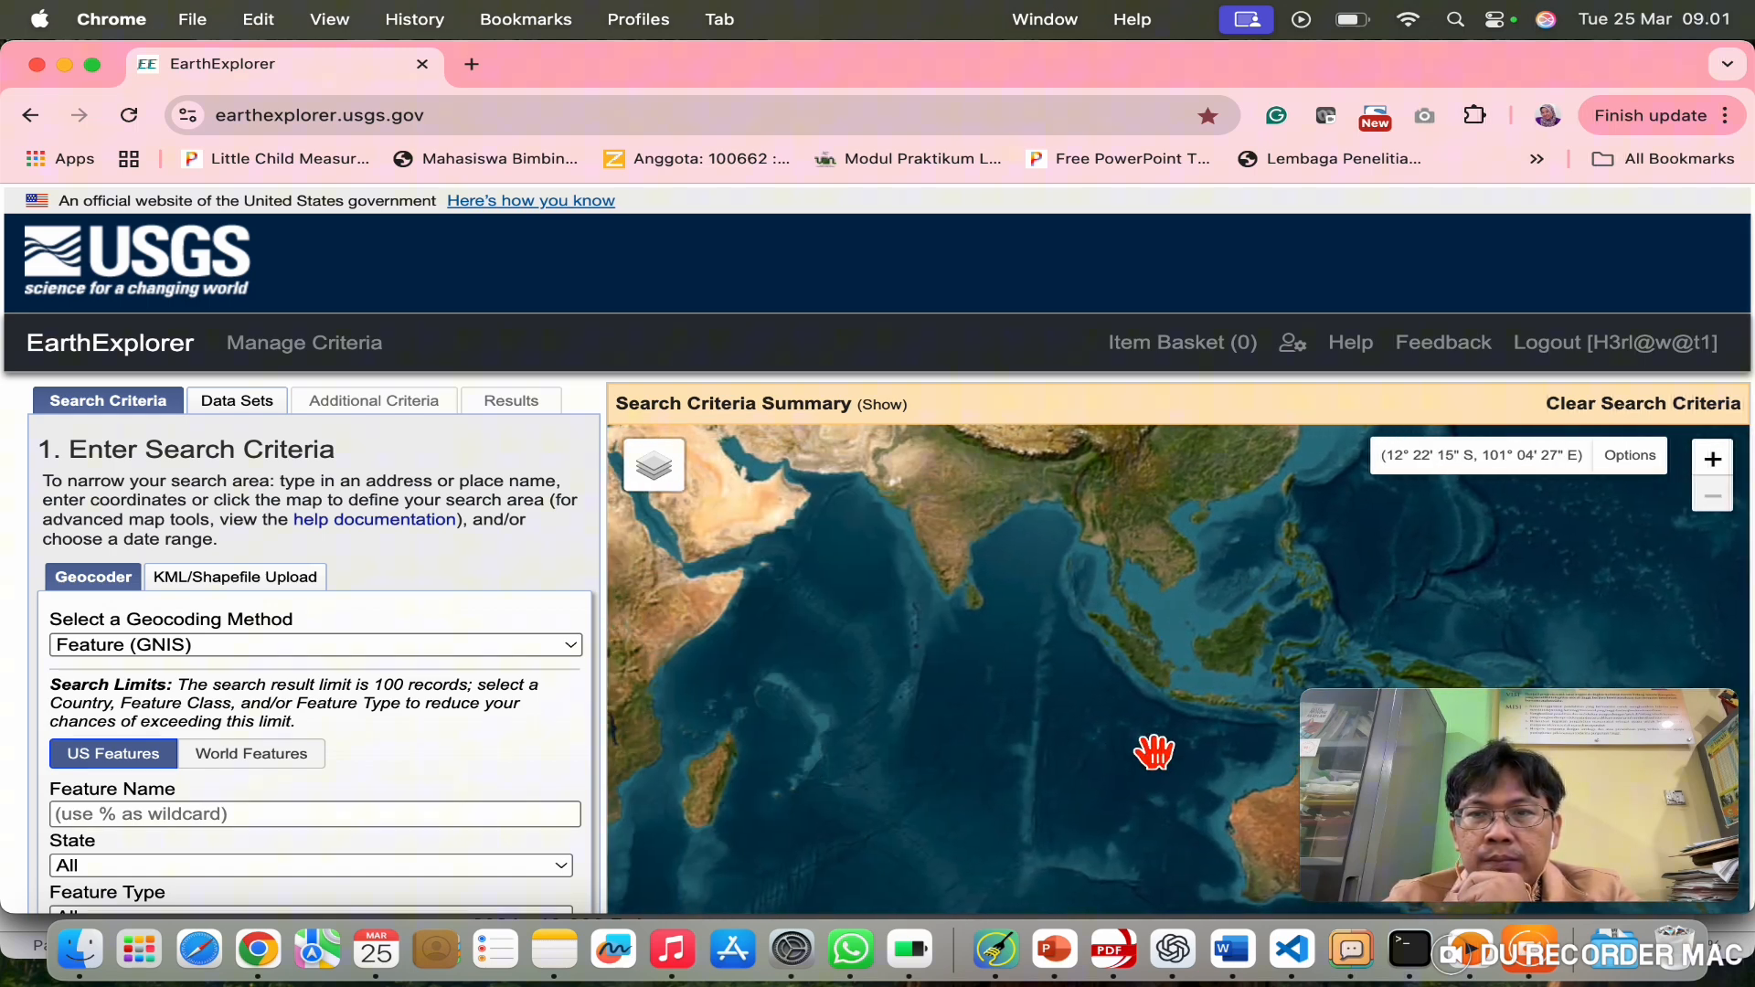
pyautogui.scroll(3, 1155, 752)
pyautogui.moveTo(1359, 616); pyautogui.dragTo(1051, 655)
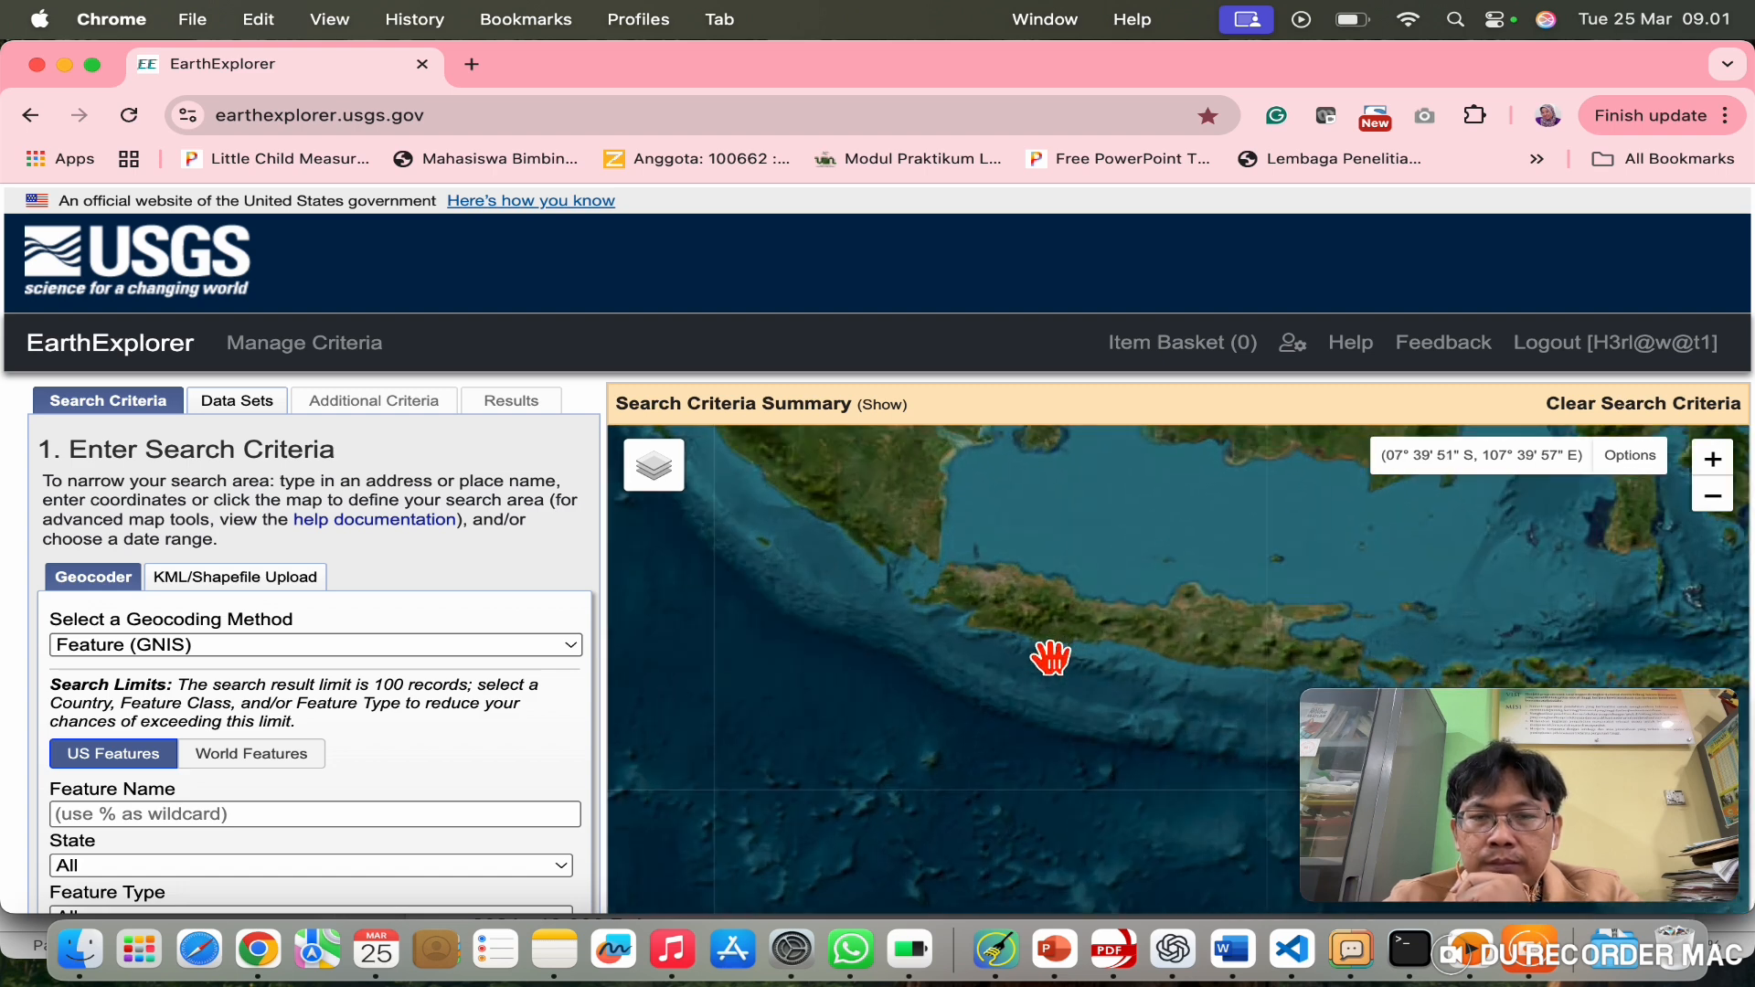
pyautogui.scroll(3, 1051, 655)
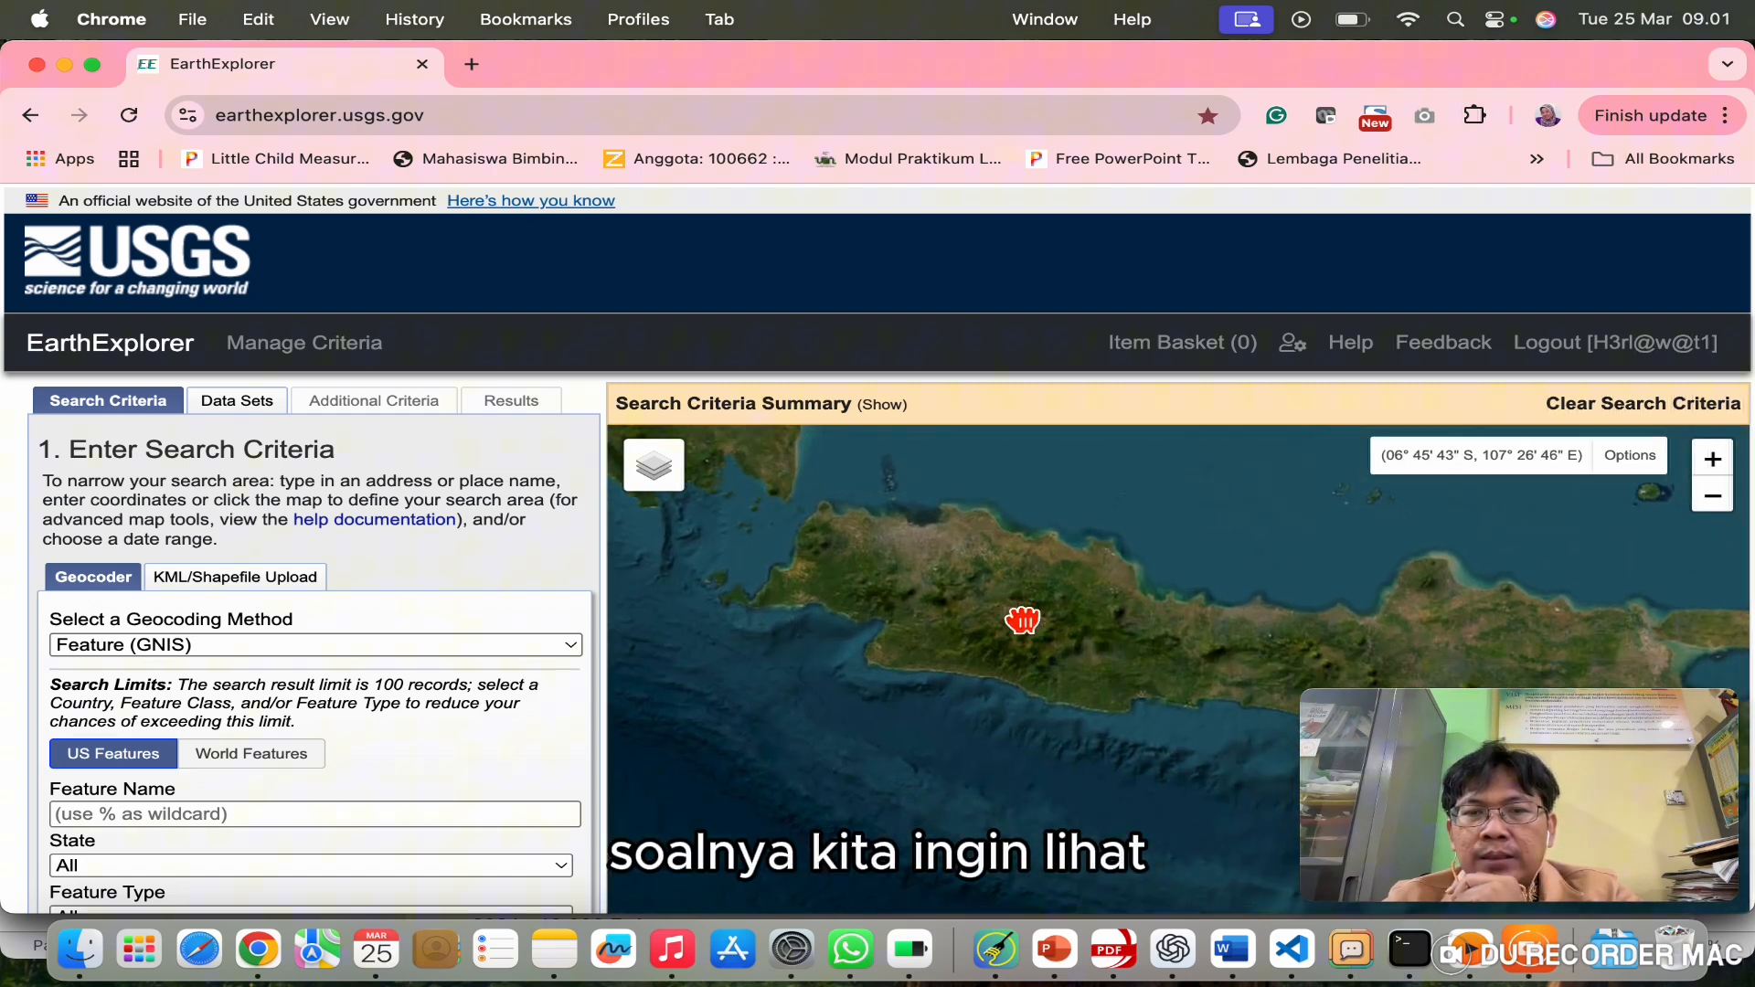
pyautogui.scroll(2, 1199, 678)
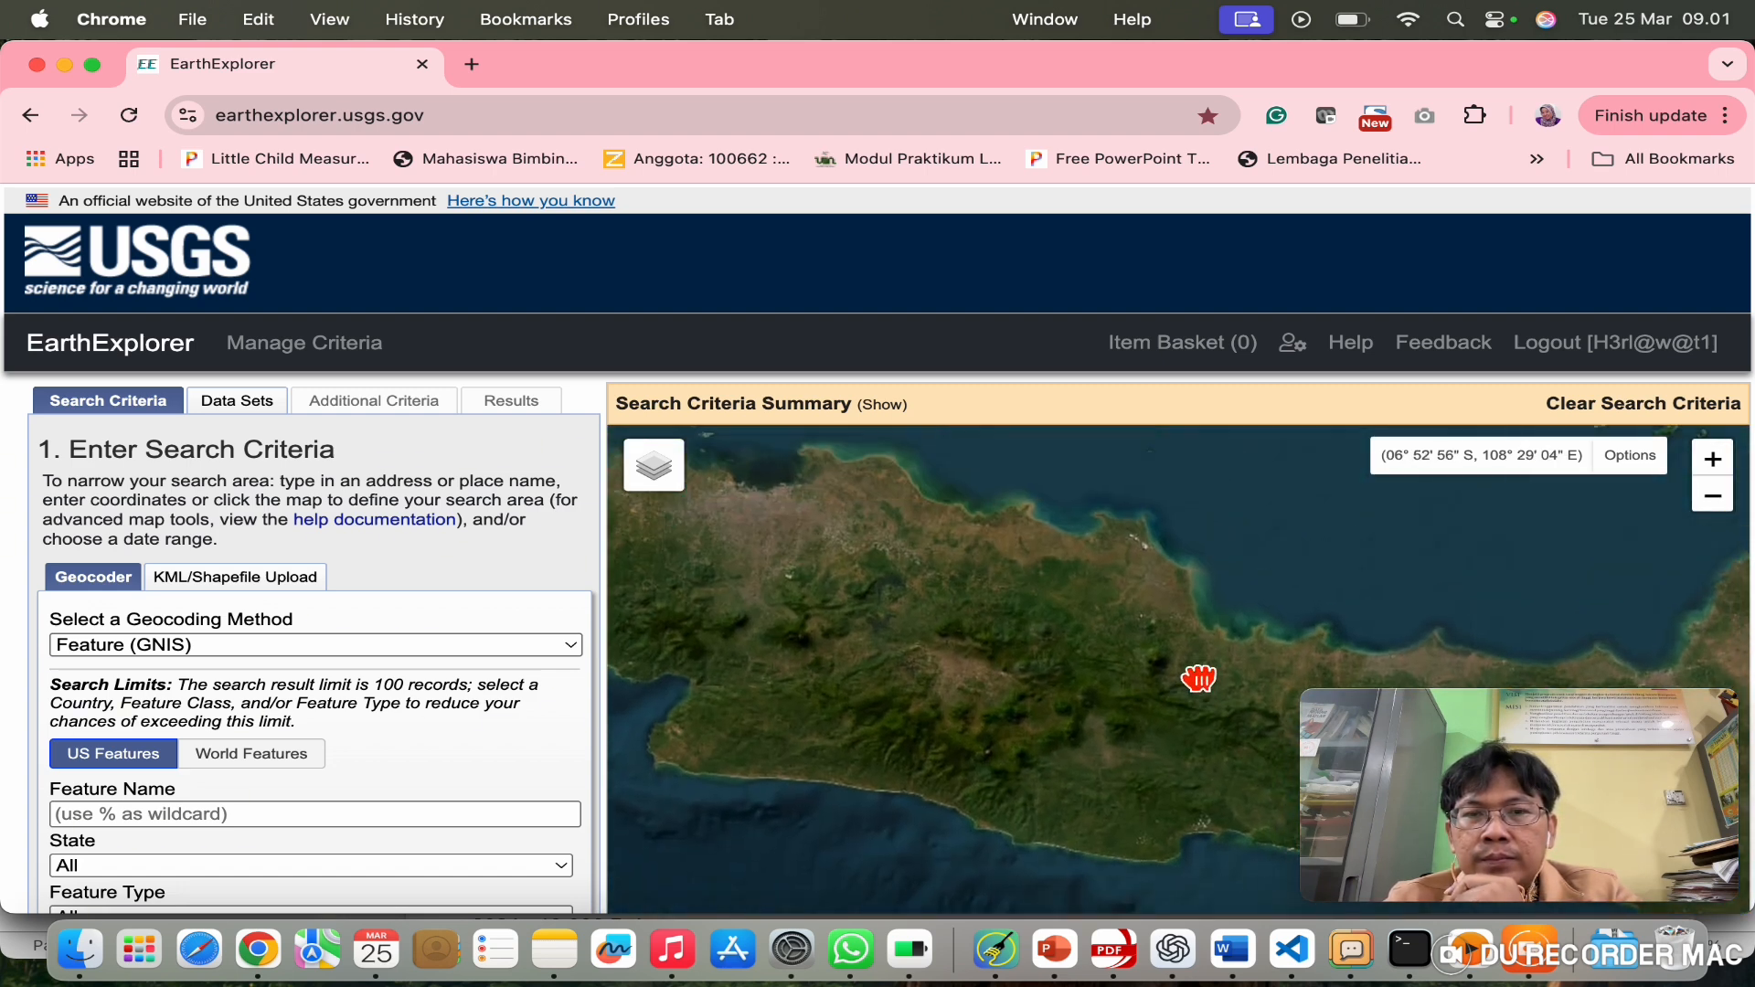
pyautogui.scroll(2, 1199, 676)
pyautogui.moveTo(722, 684); pyautogui.dragTo(1031, 668)
pyautogui.scroll(2, 1033, 668)
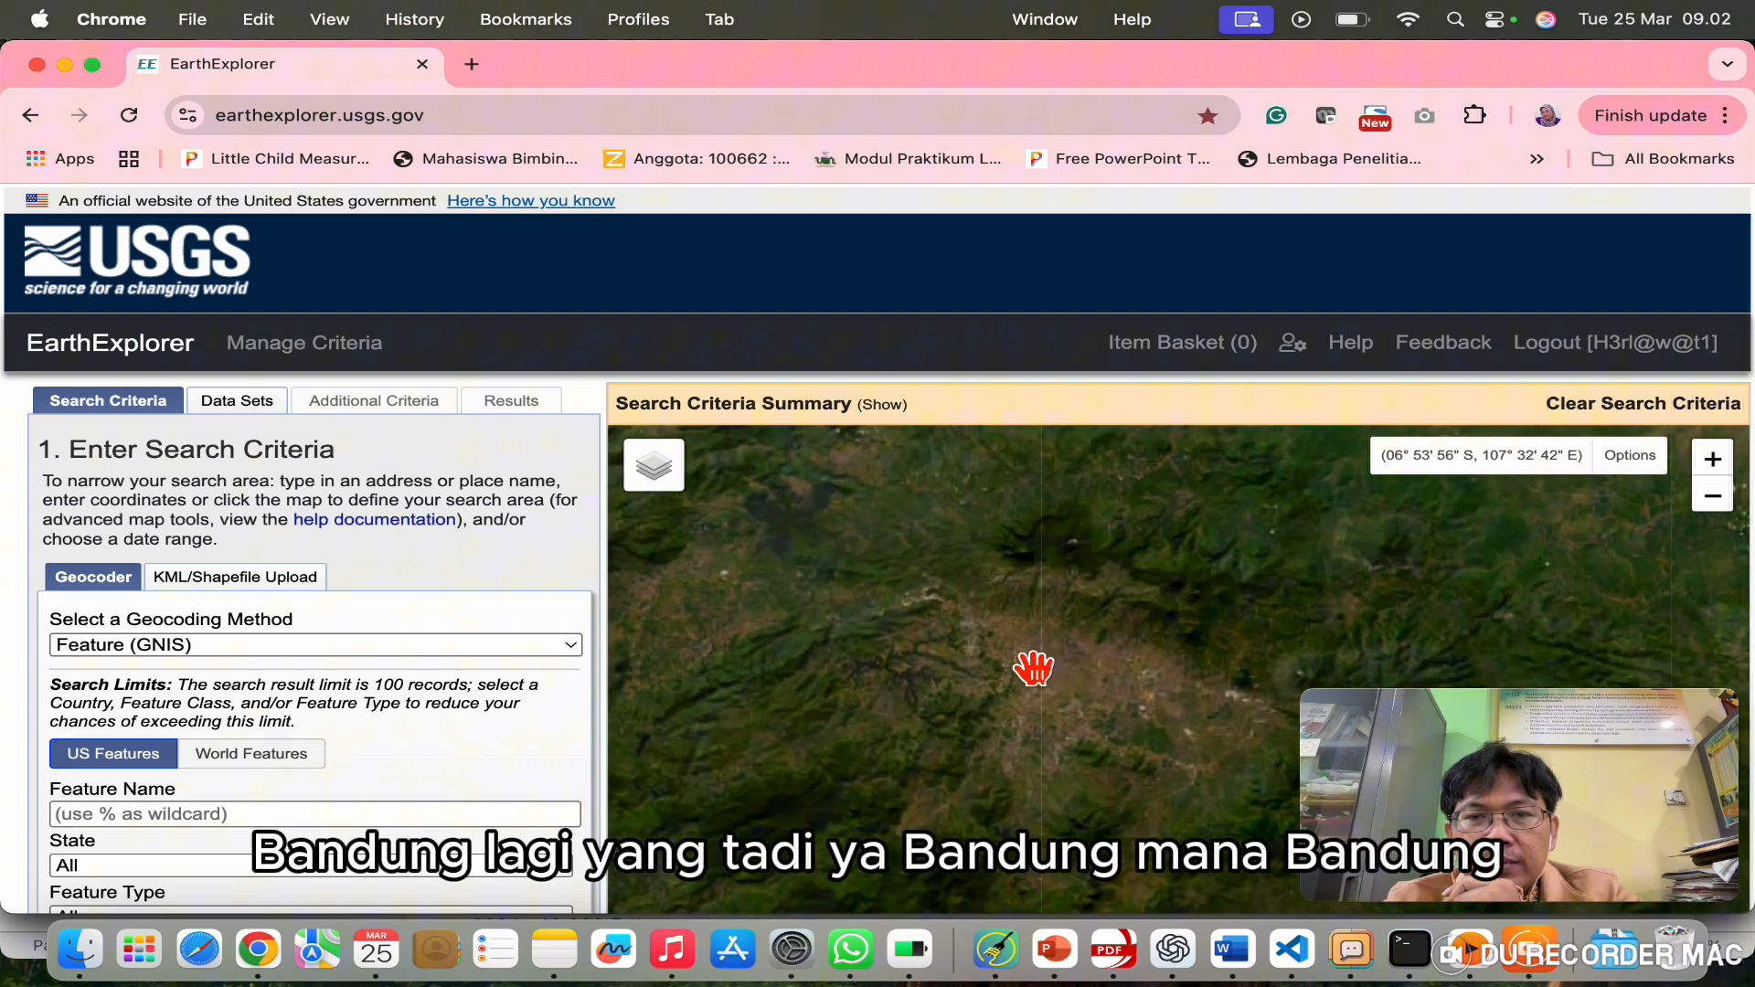
pyautogui.moveTo(1356, 646); pyautogui.dragTo(1078, 619)
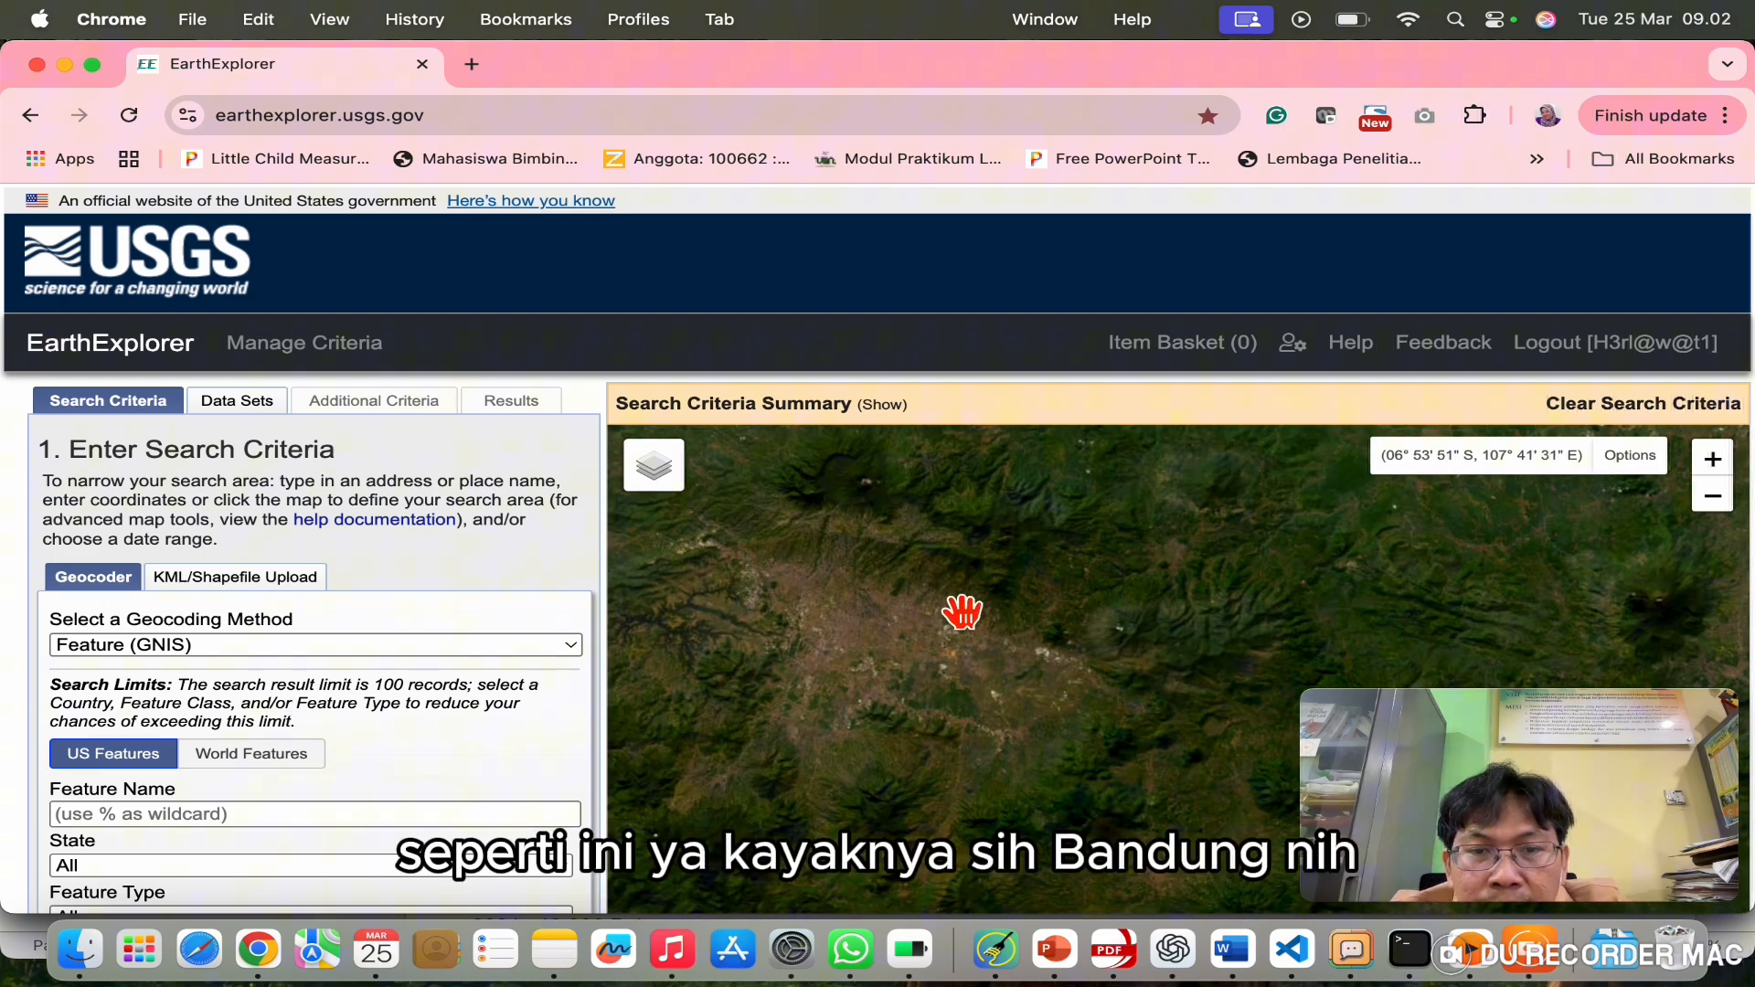
pyautogui.scroll(-6, 471, 750)
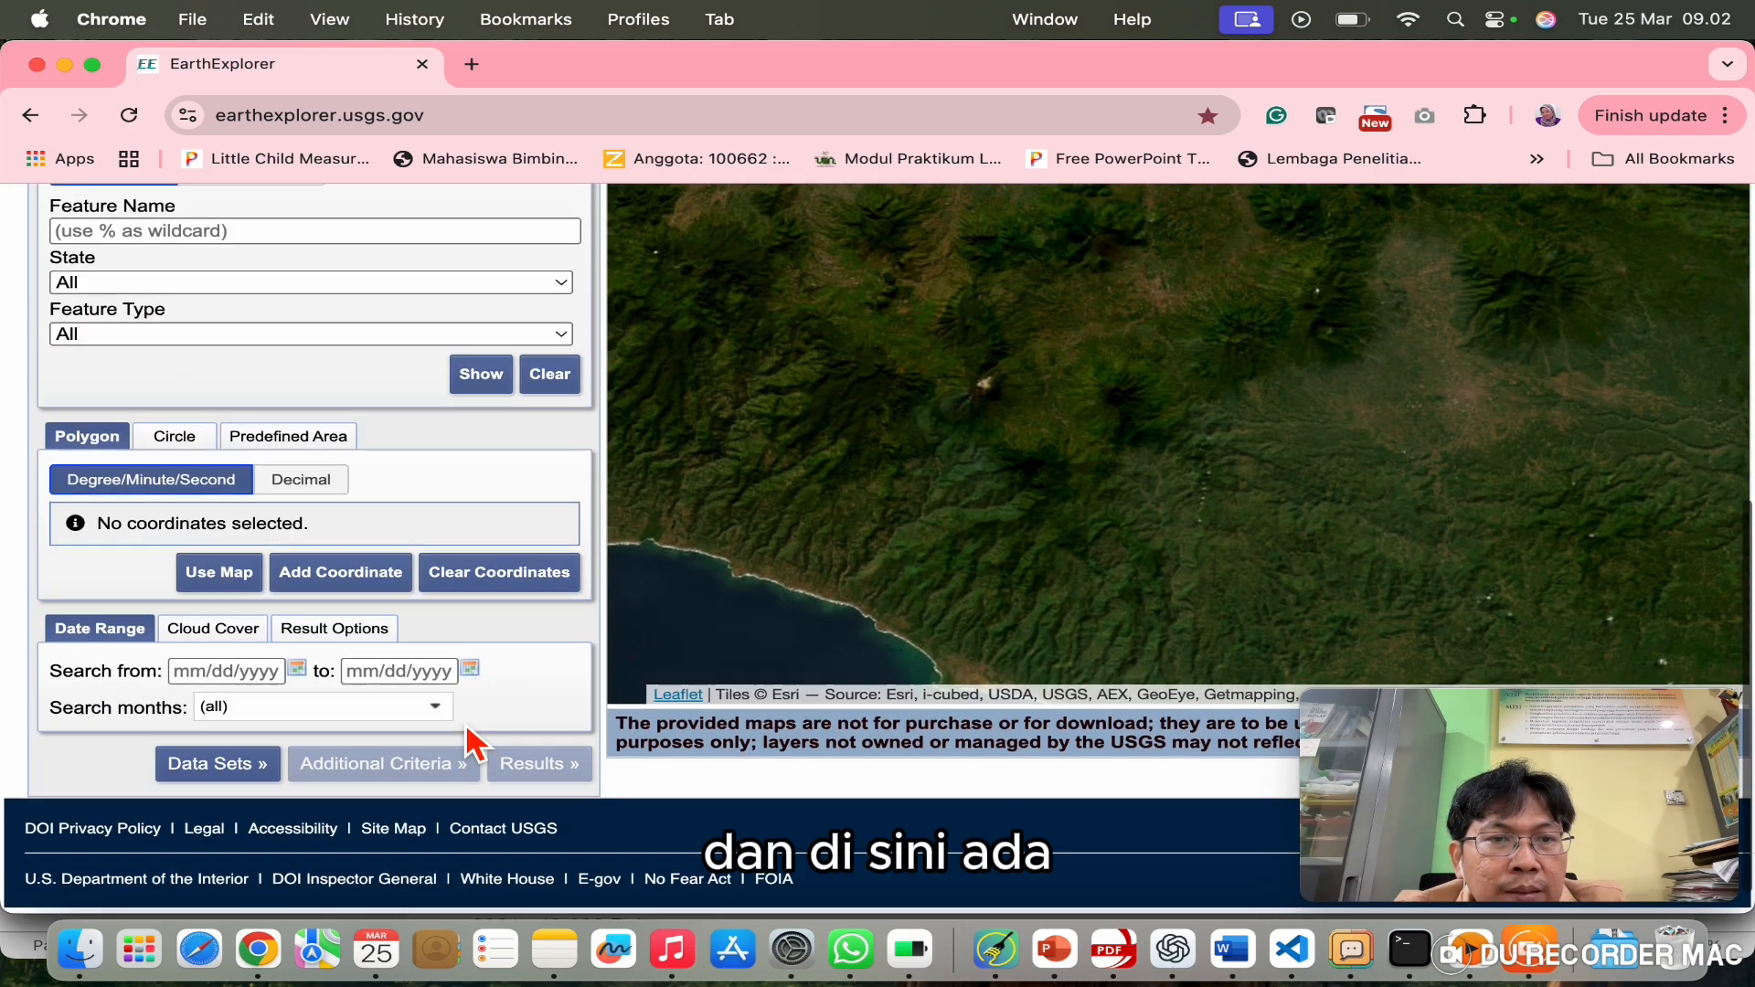
pyautogui.scroll(2, 476, 741)
pyautogui.scroll(2, 485, 745)
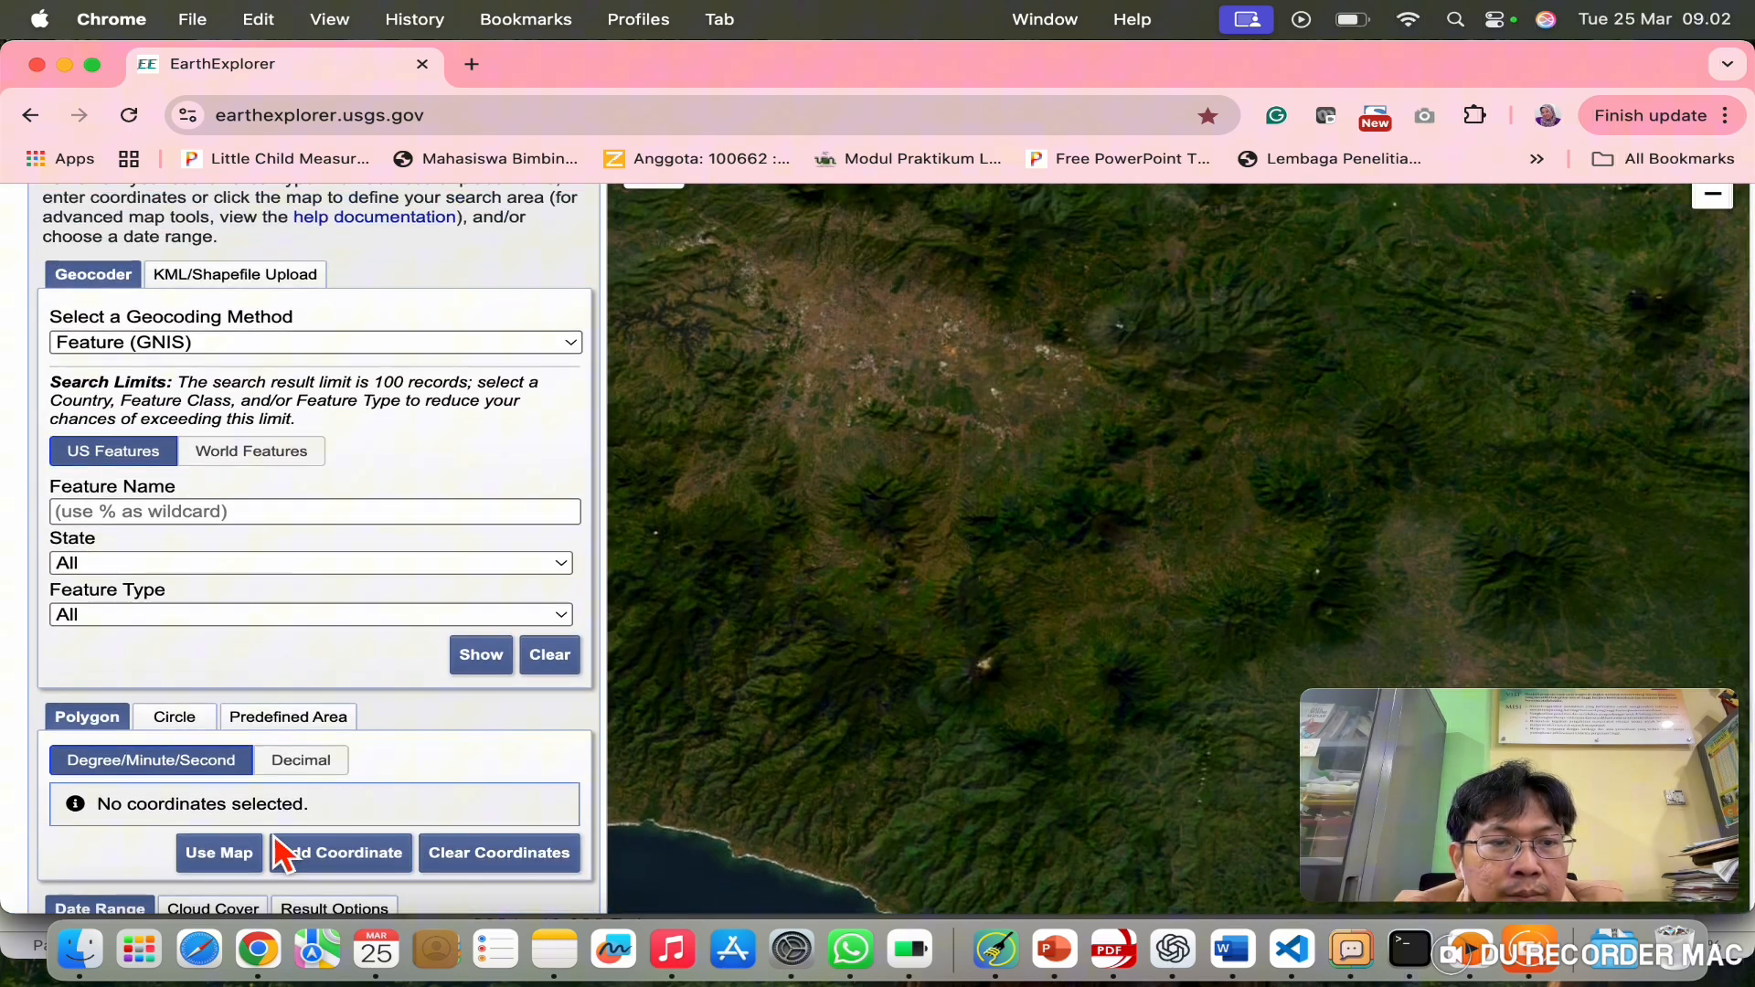
# Step: Draw a circular search area of 51.927 km radius centred on Bandung
pyautogui.click(912, 372)
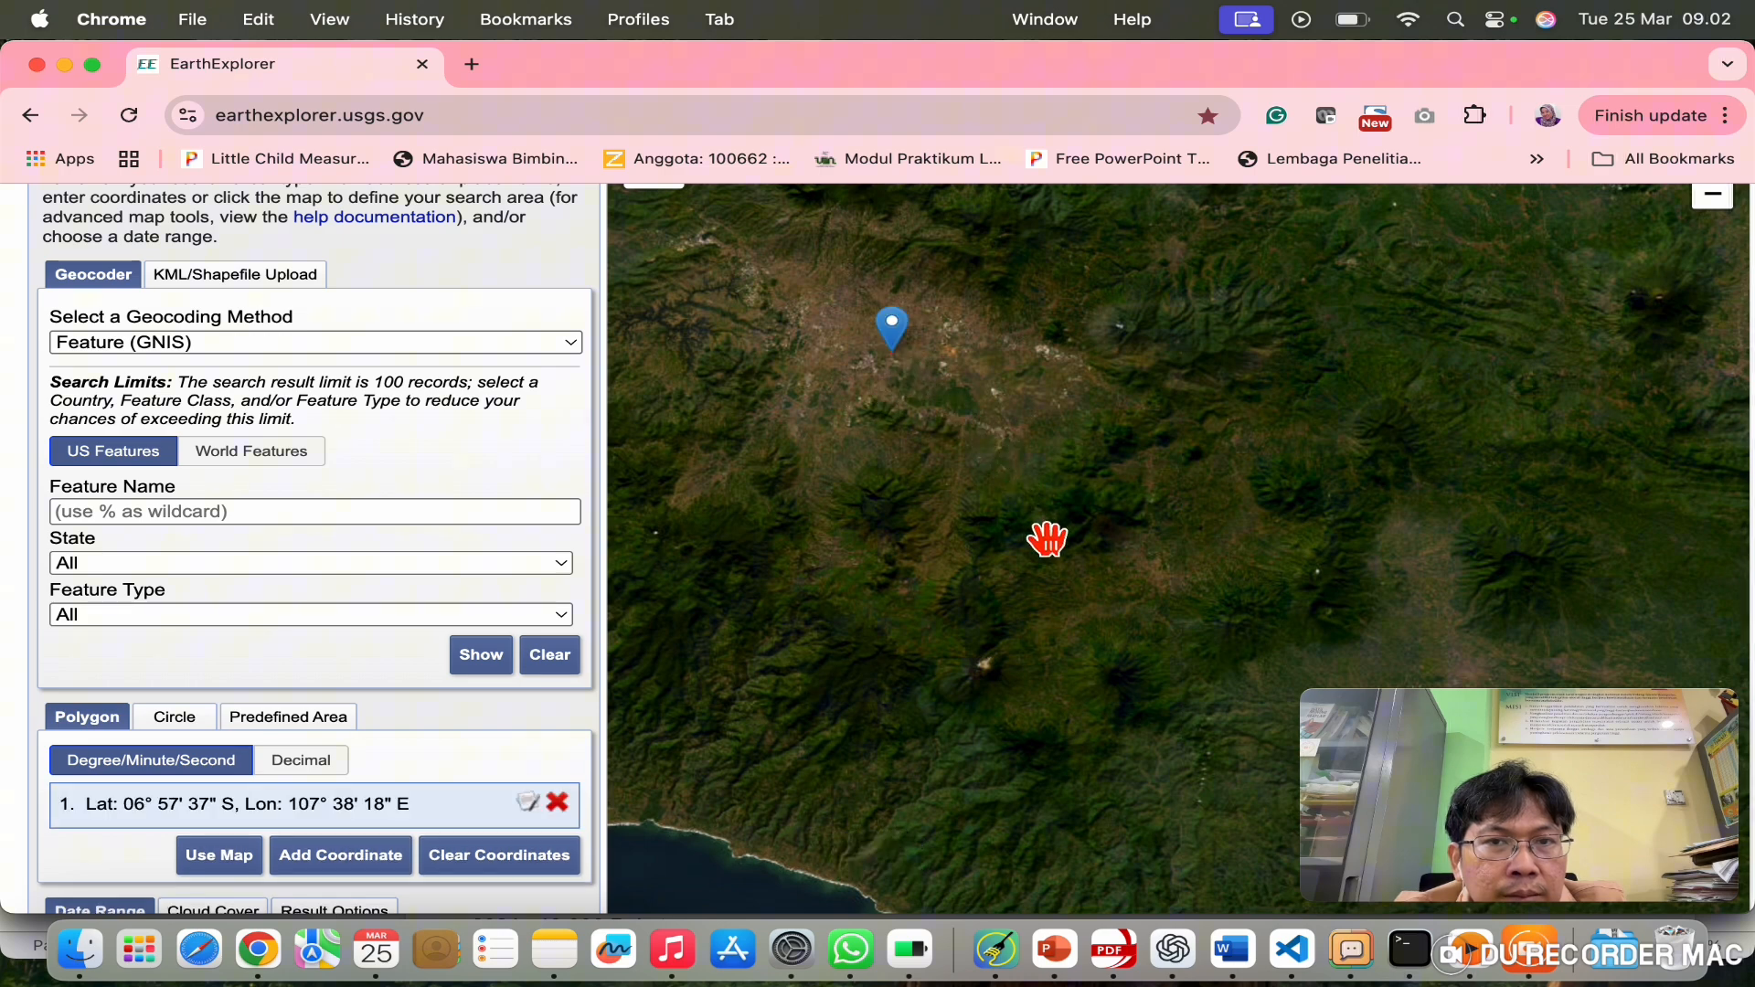
pyautogui.click(190, 727)
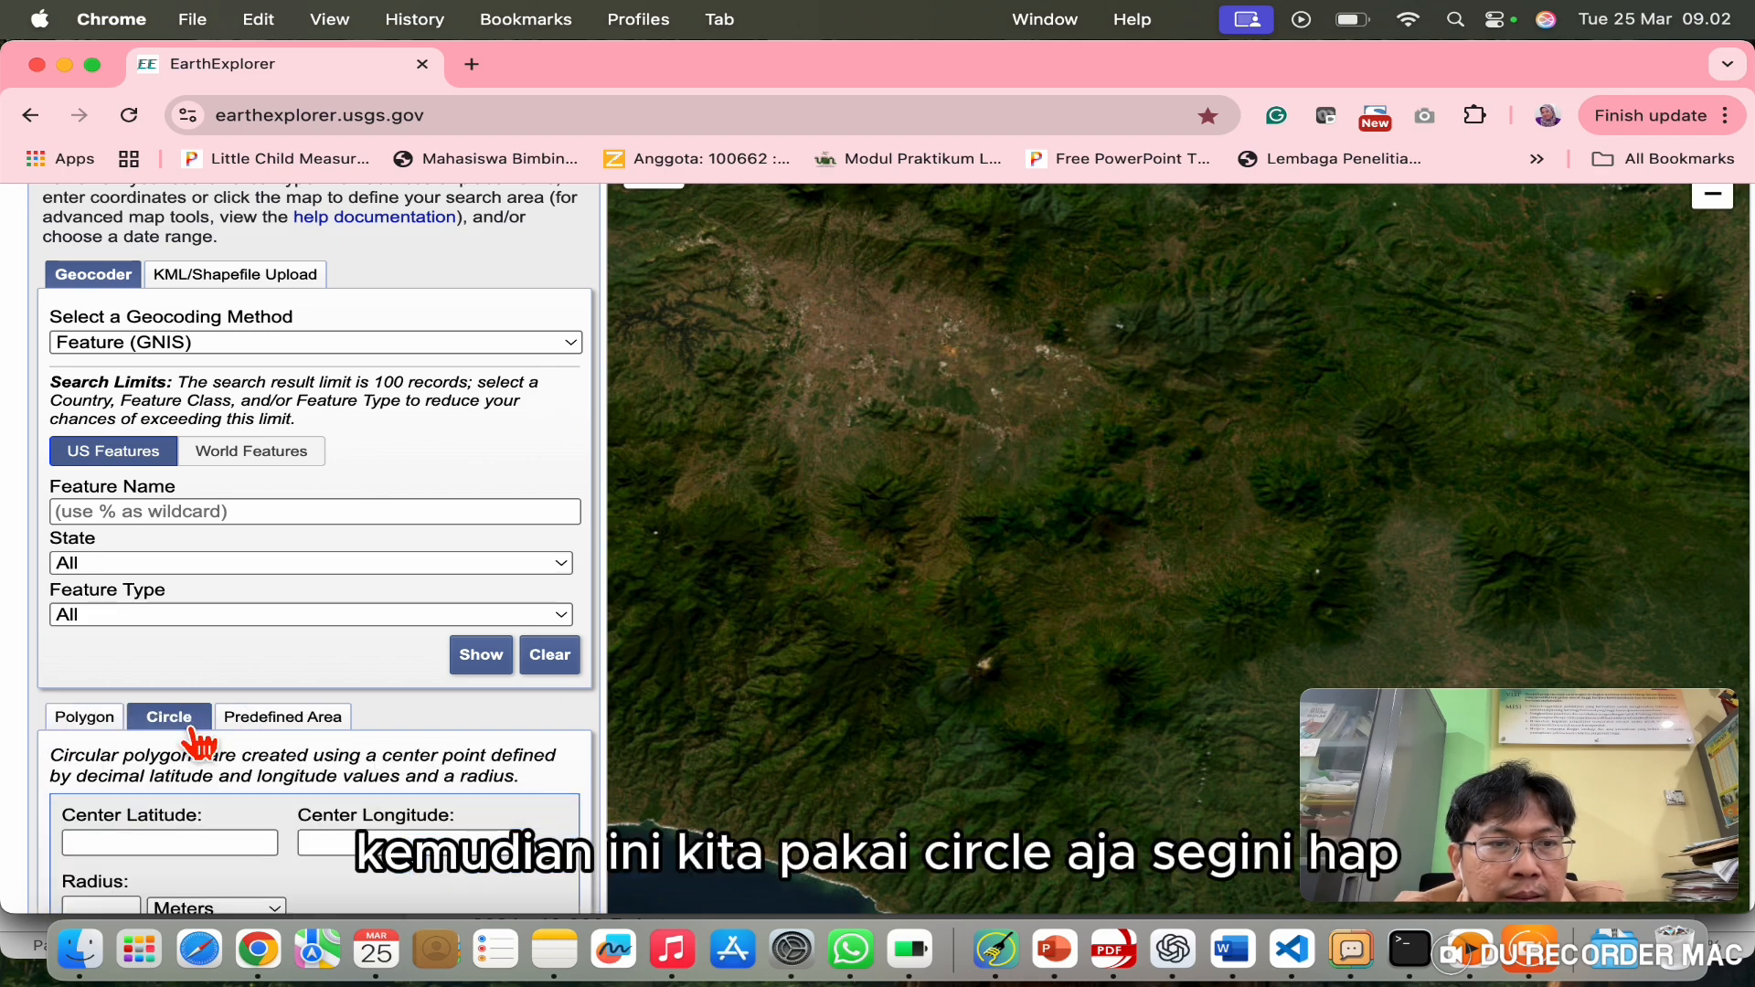
pyautogui.click(1090, 622)
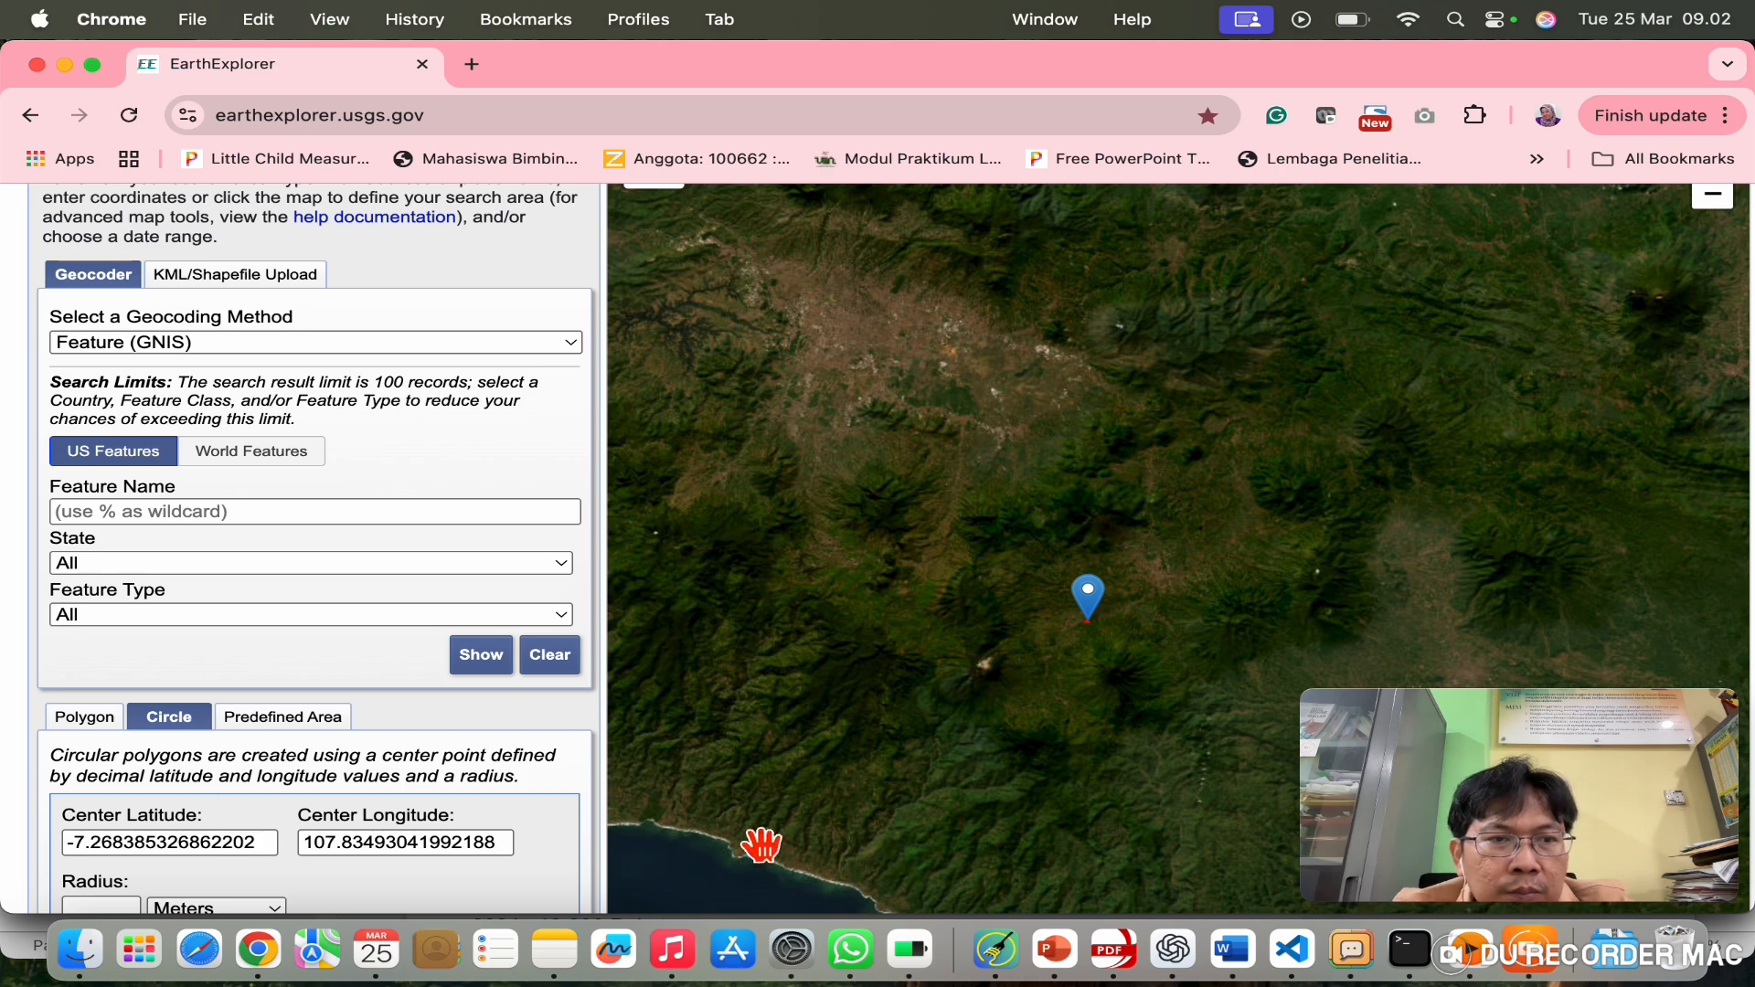
pyautogui.click(101, 725)
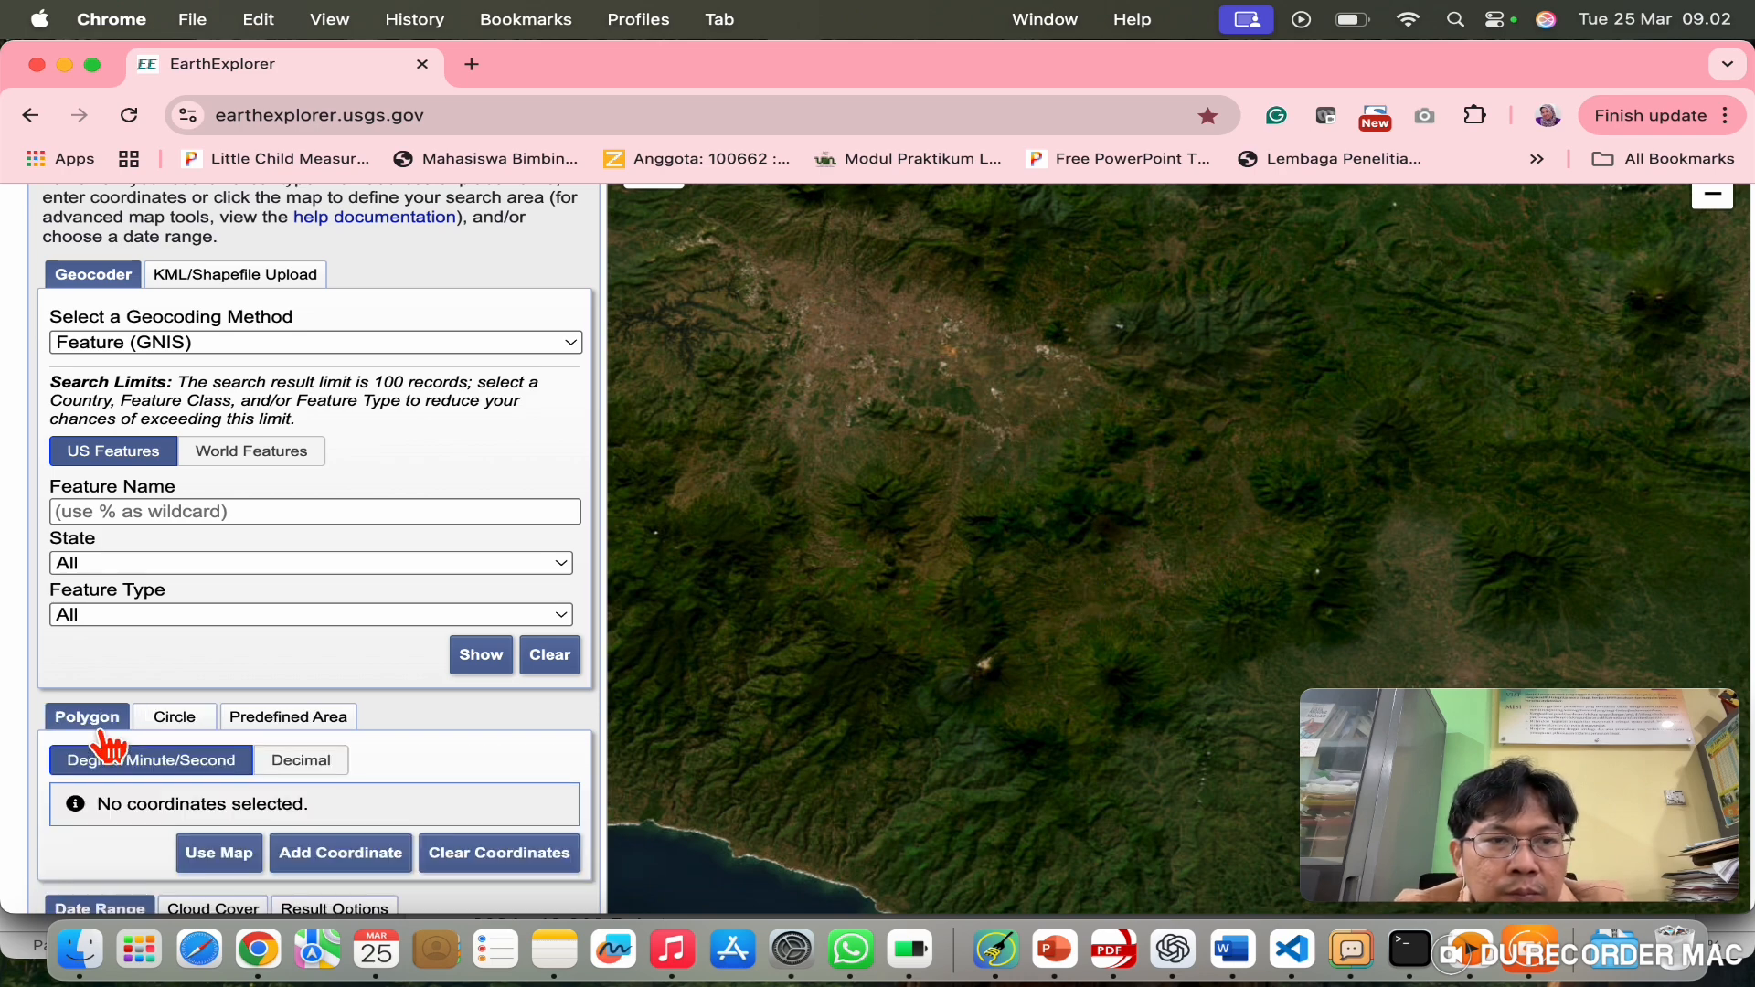
pyautogui.click(181, 721)
pyautogui.click(891, 327)
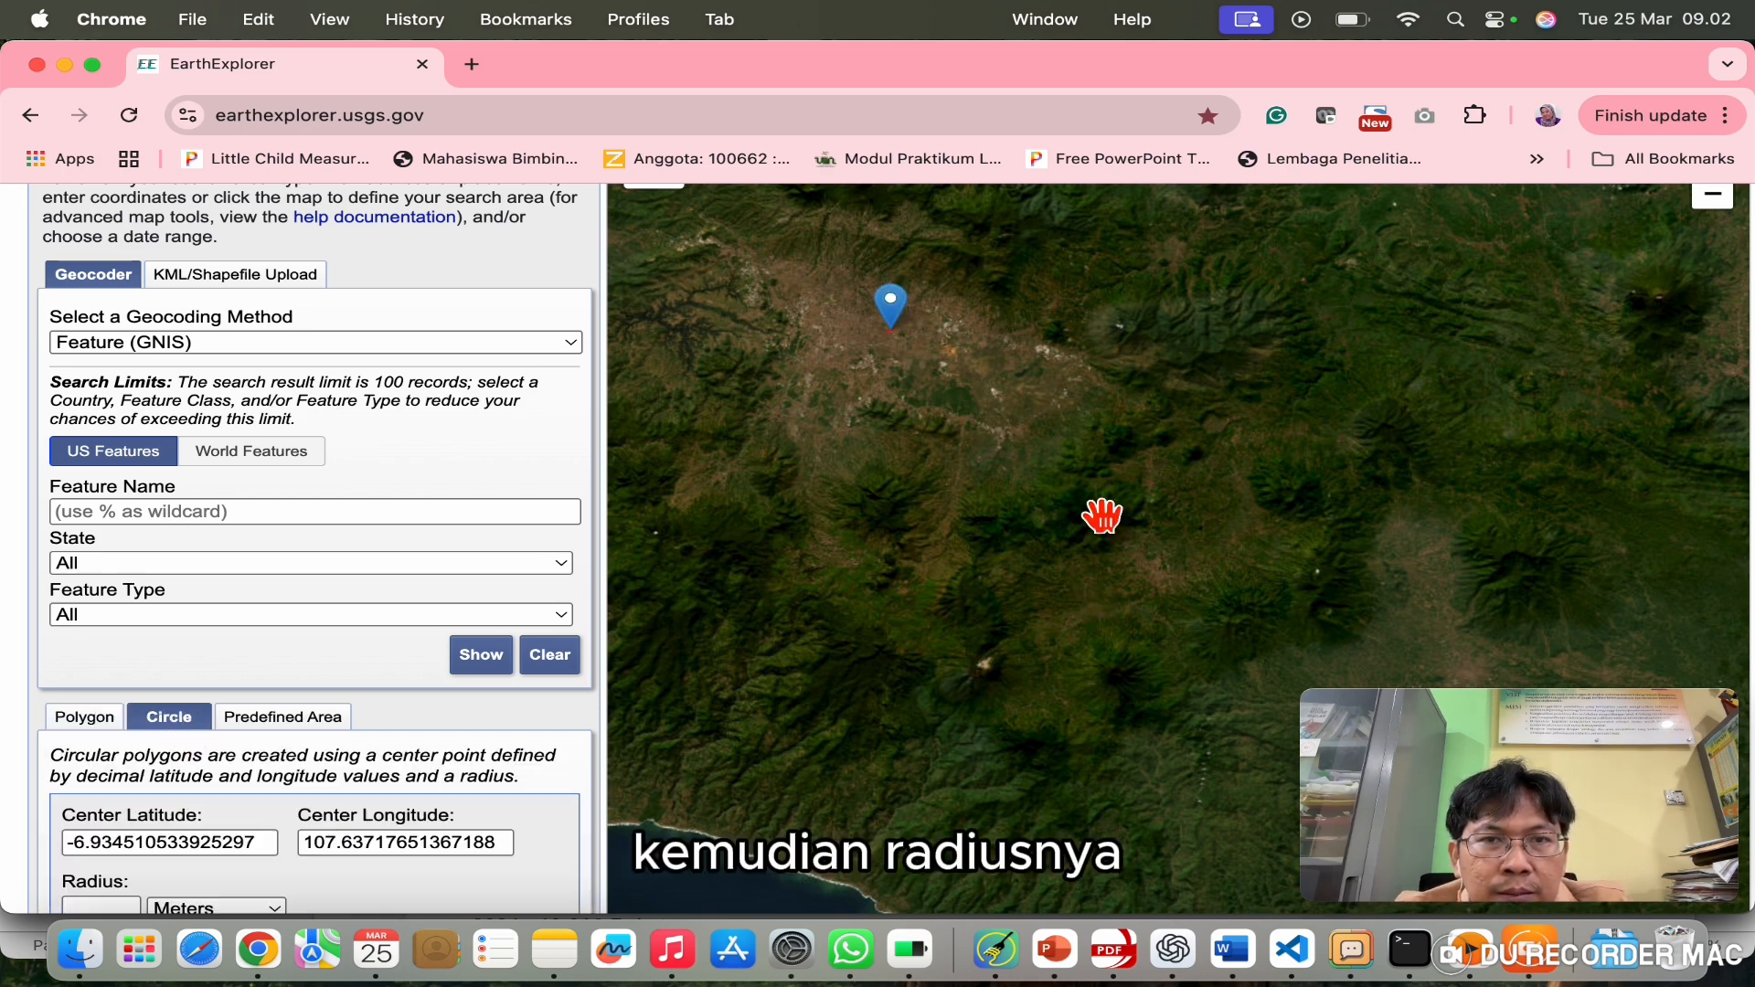
pyautogui.click(1125, 682)
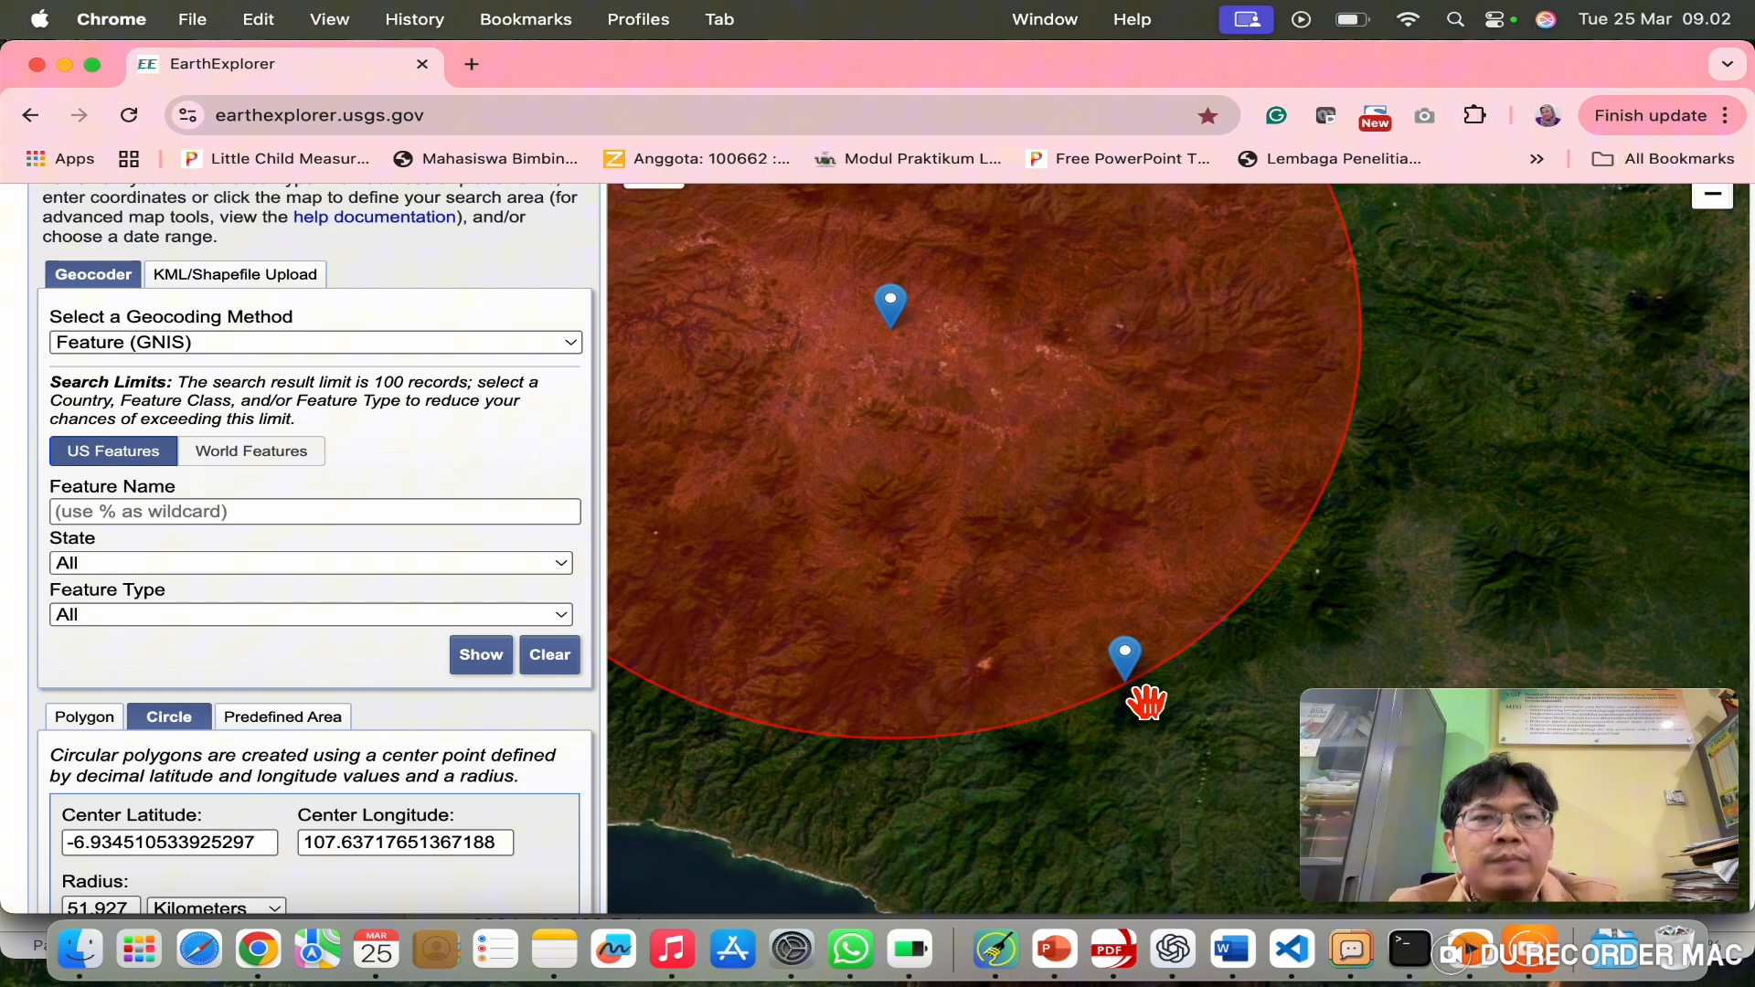
pyautogui.scroll(-3, 482, 759)
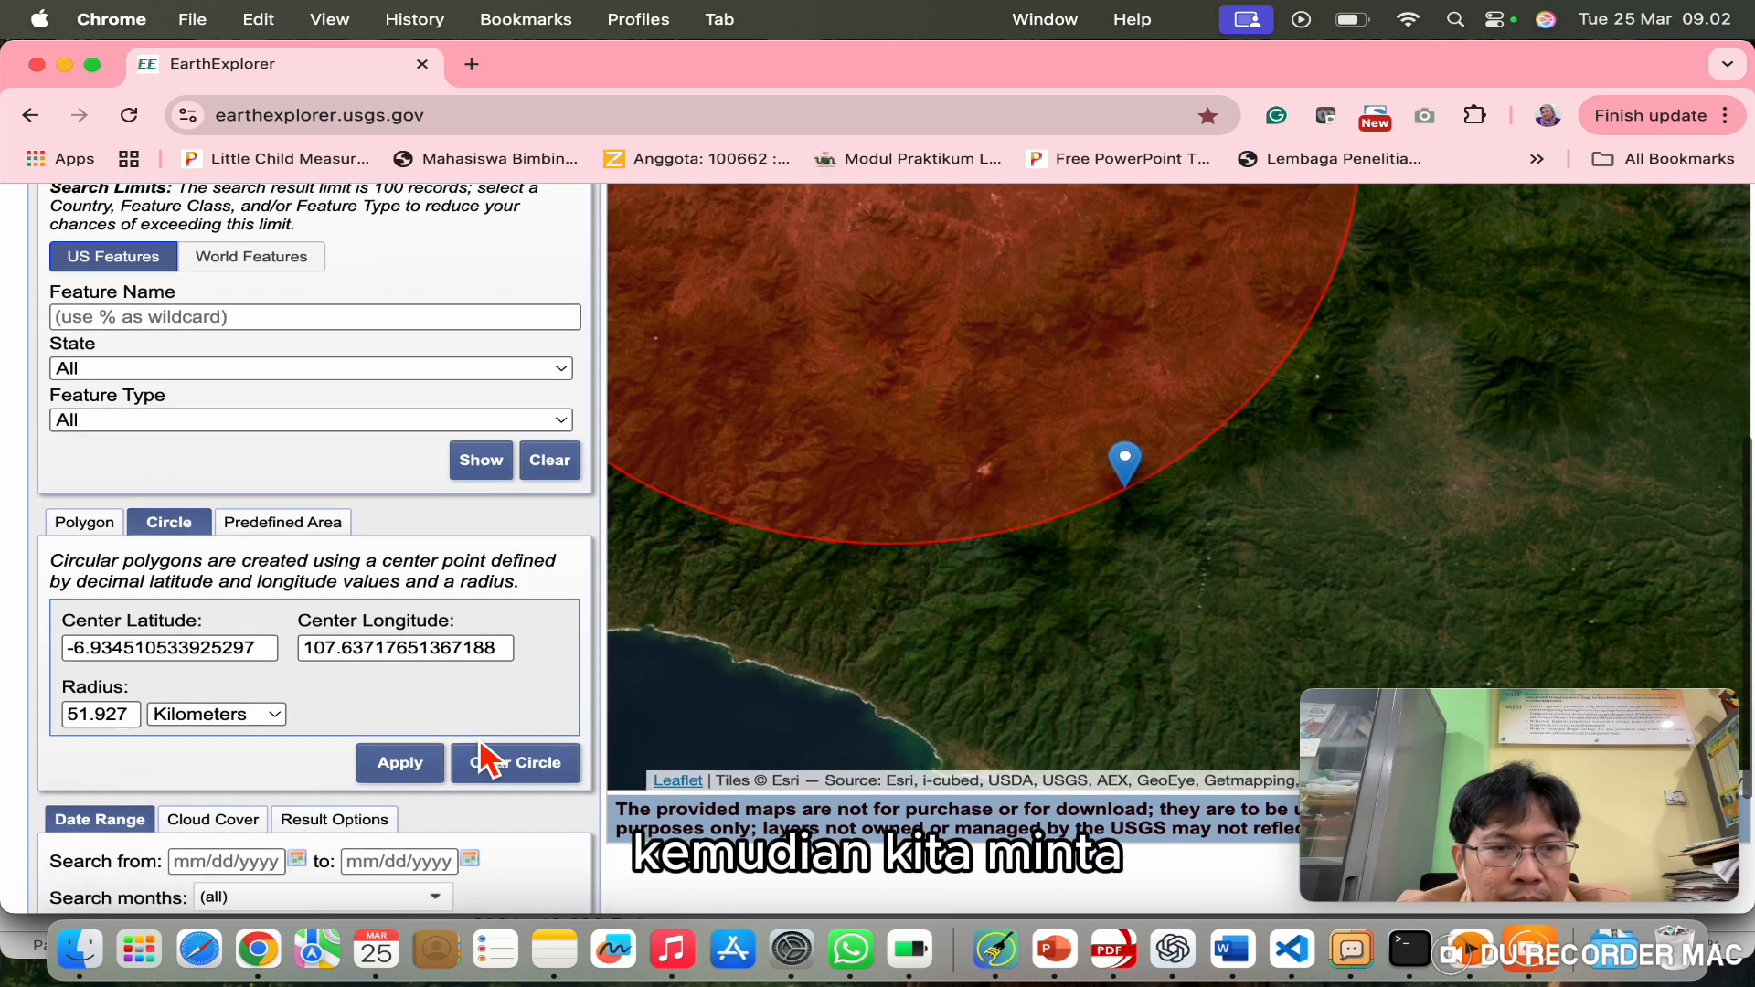
pyautogui.scroll(-2, 494, 757)
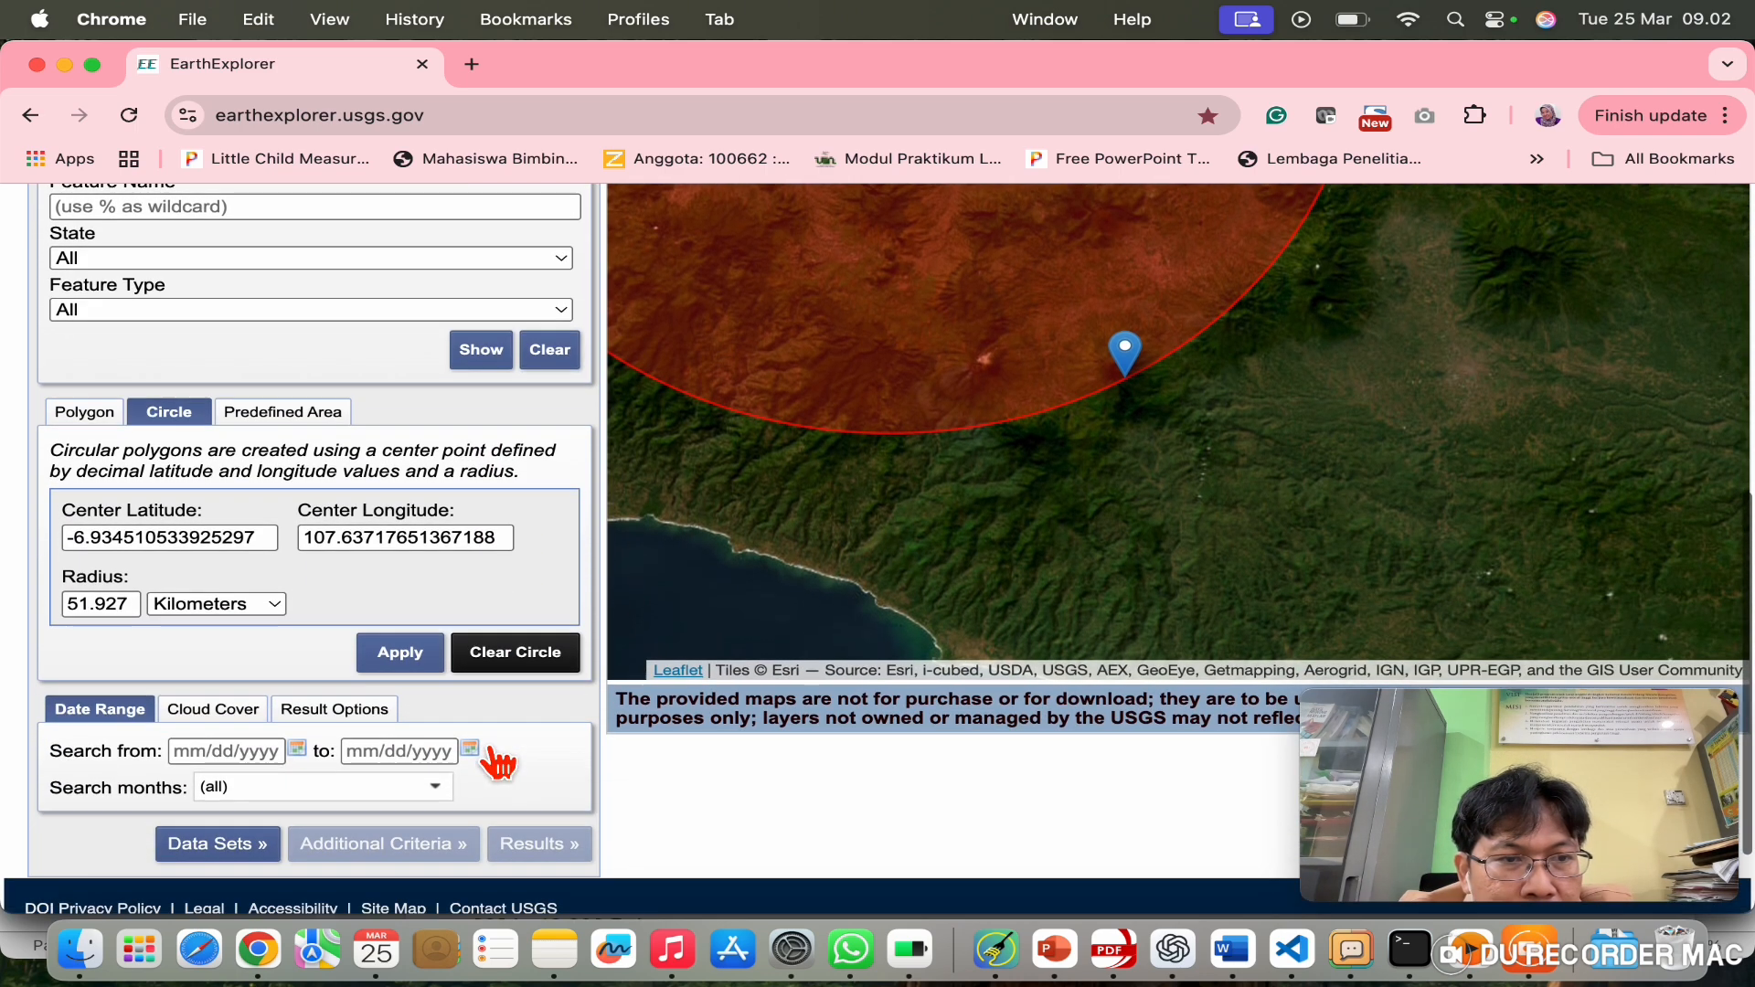
# Step: Set the search date range from 03/04/2020 to 03/22/2025
pyautogui.click(282, 756)
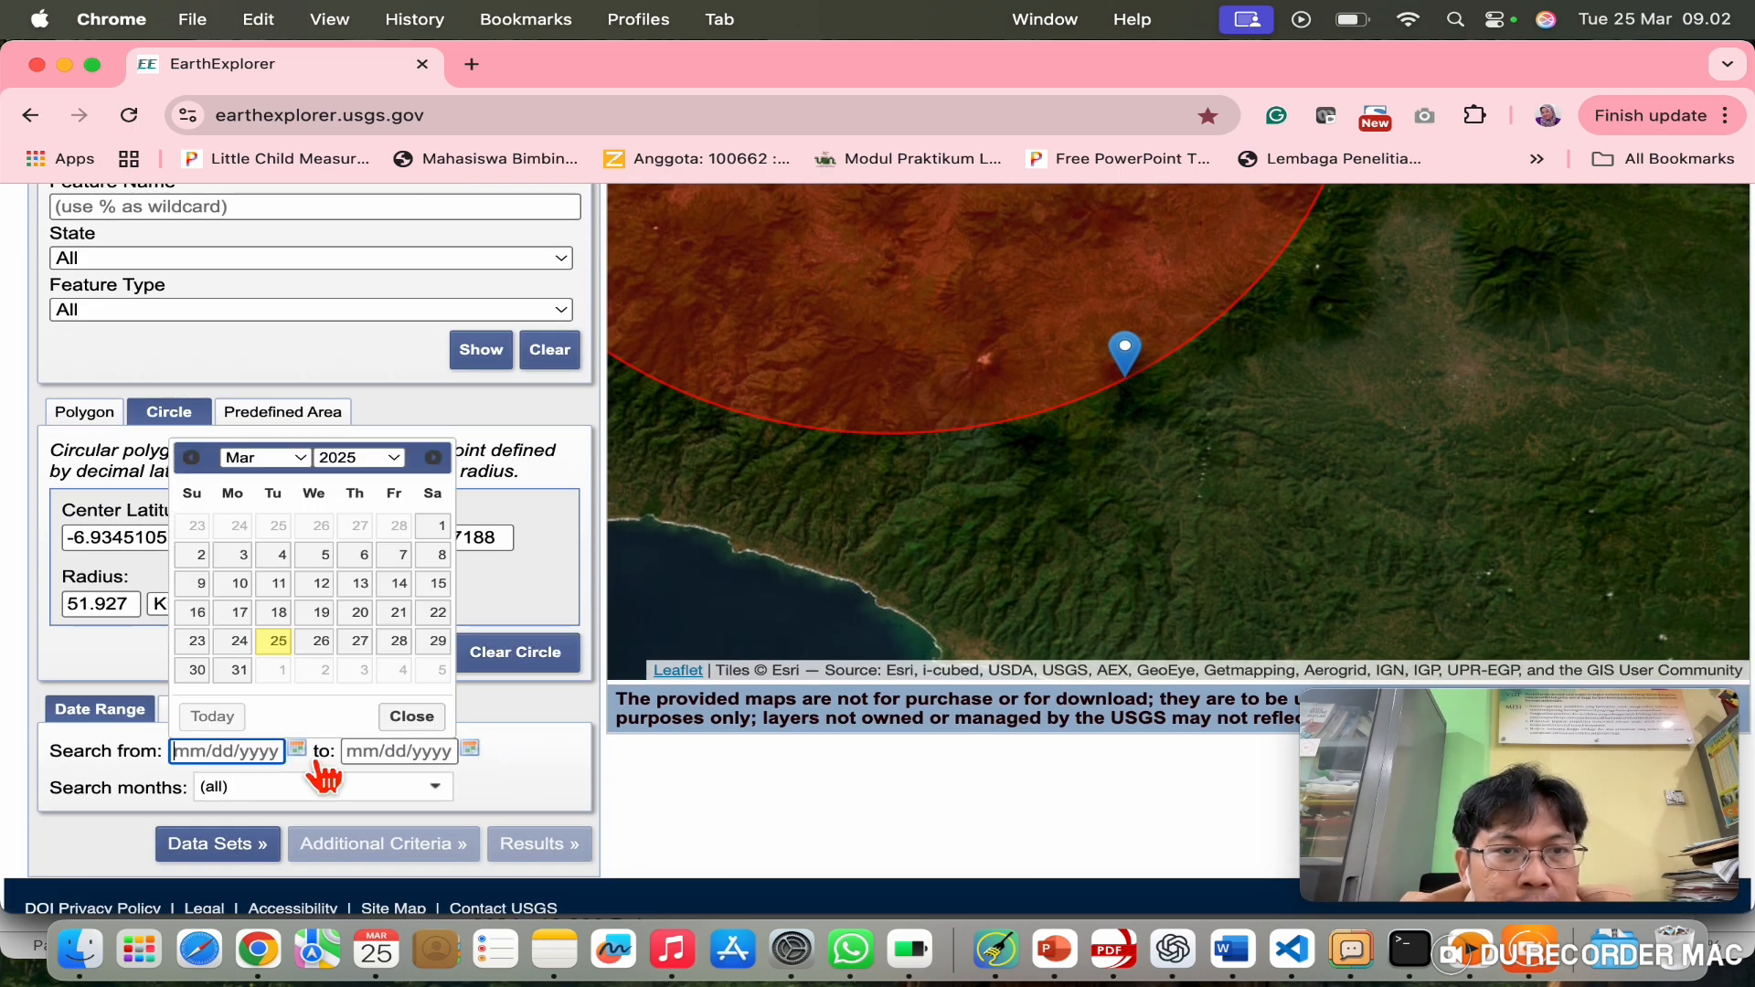
pyautogui.click(395, 457)
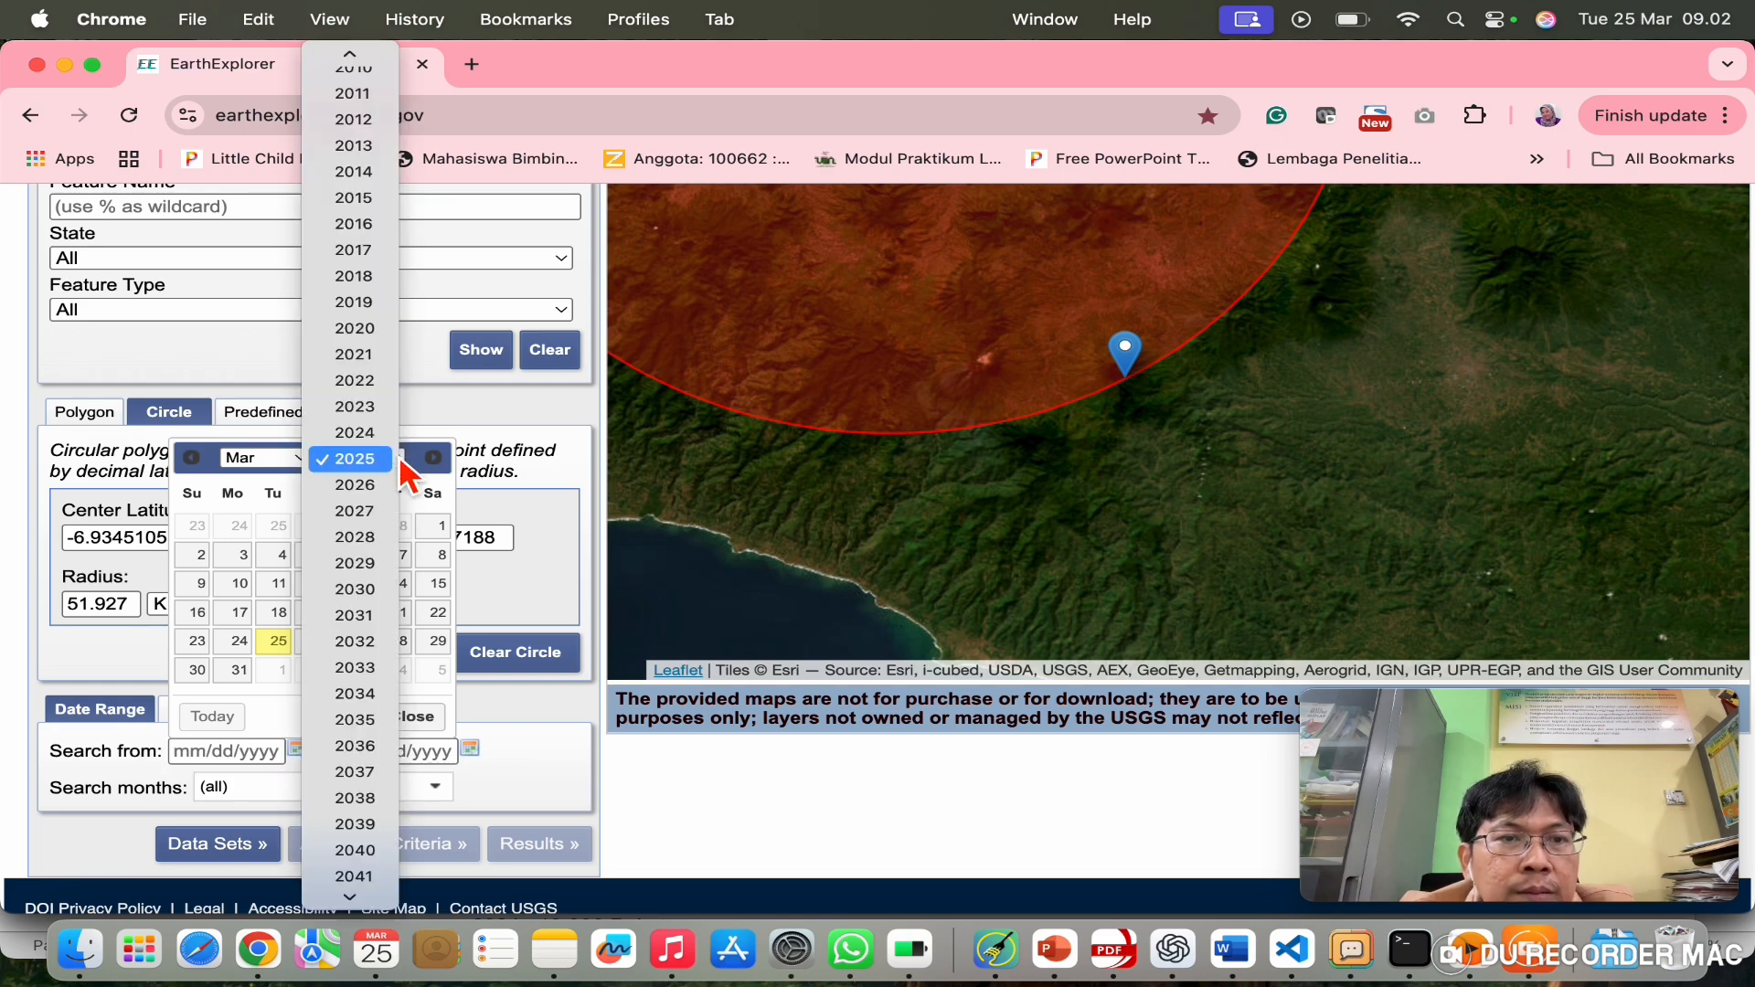
pyautogui.click(384, 277)
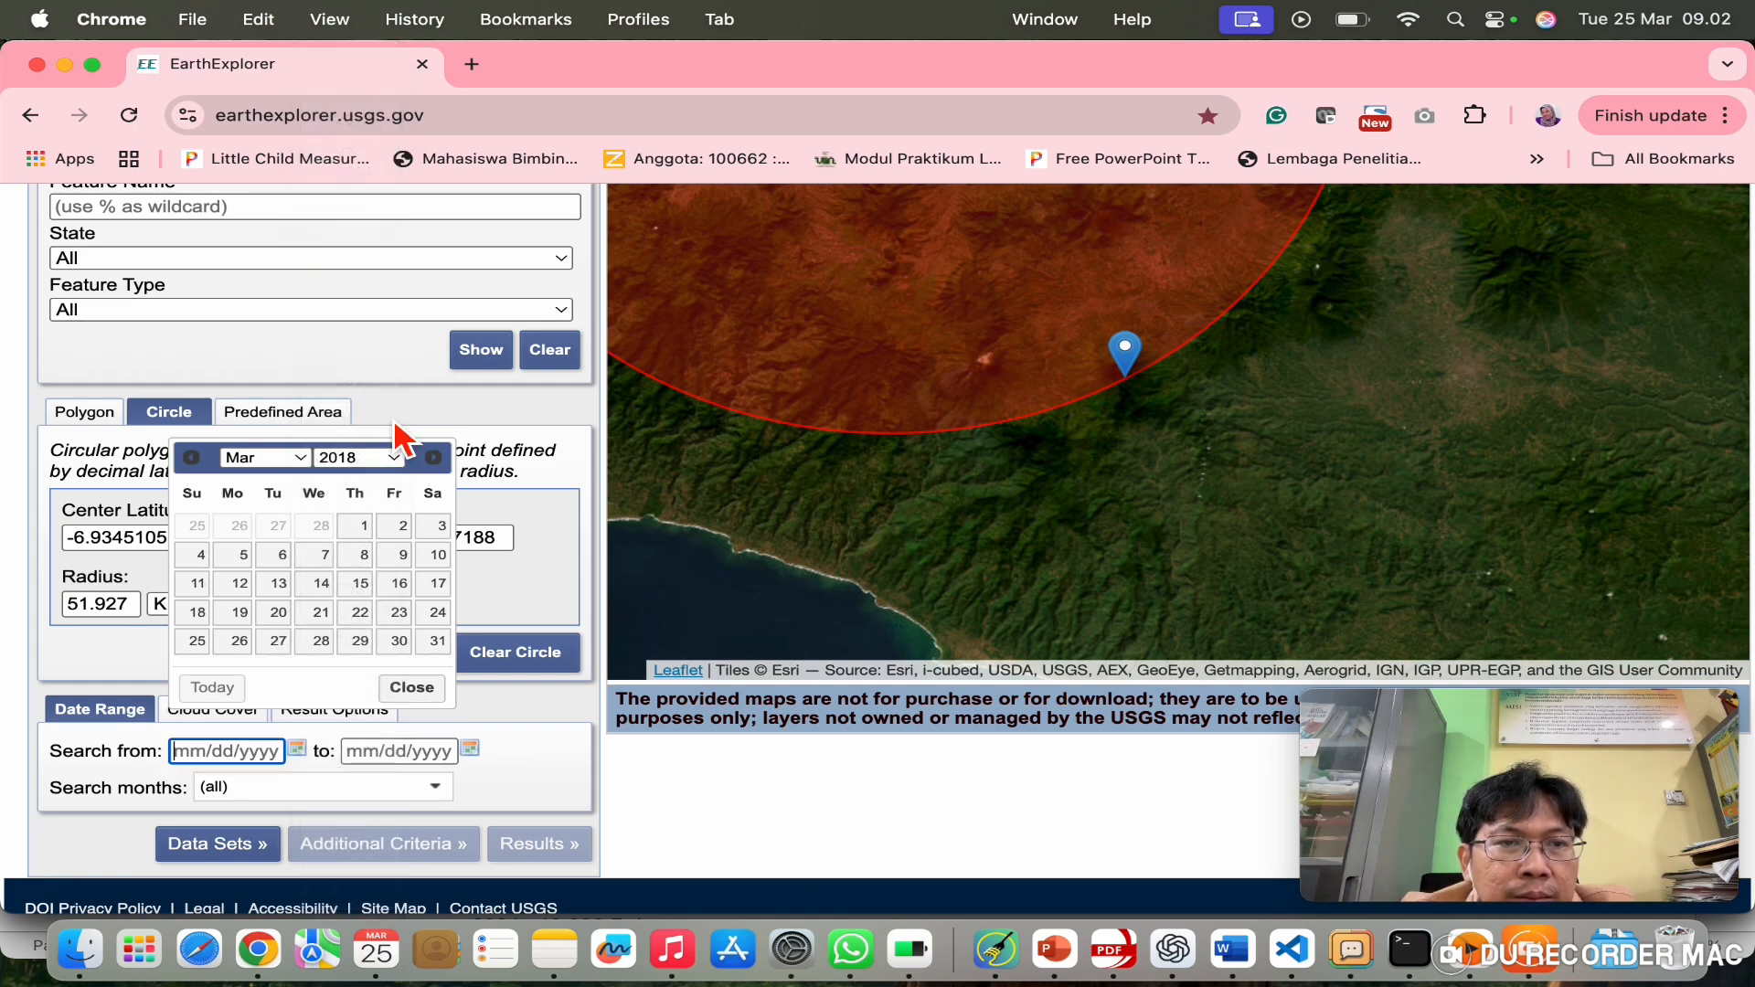
pyautogui.click(403, 463)
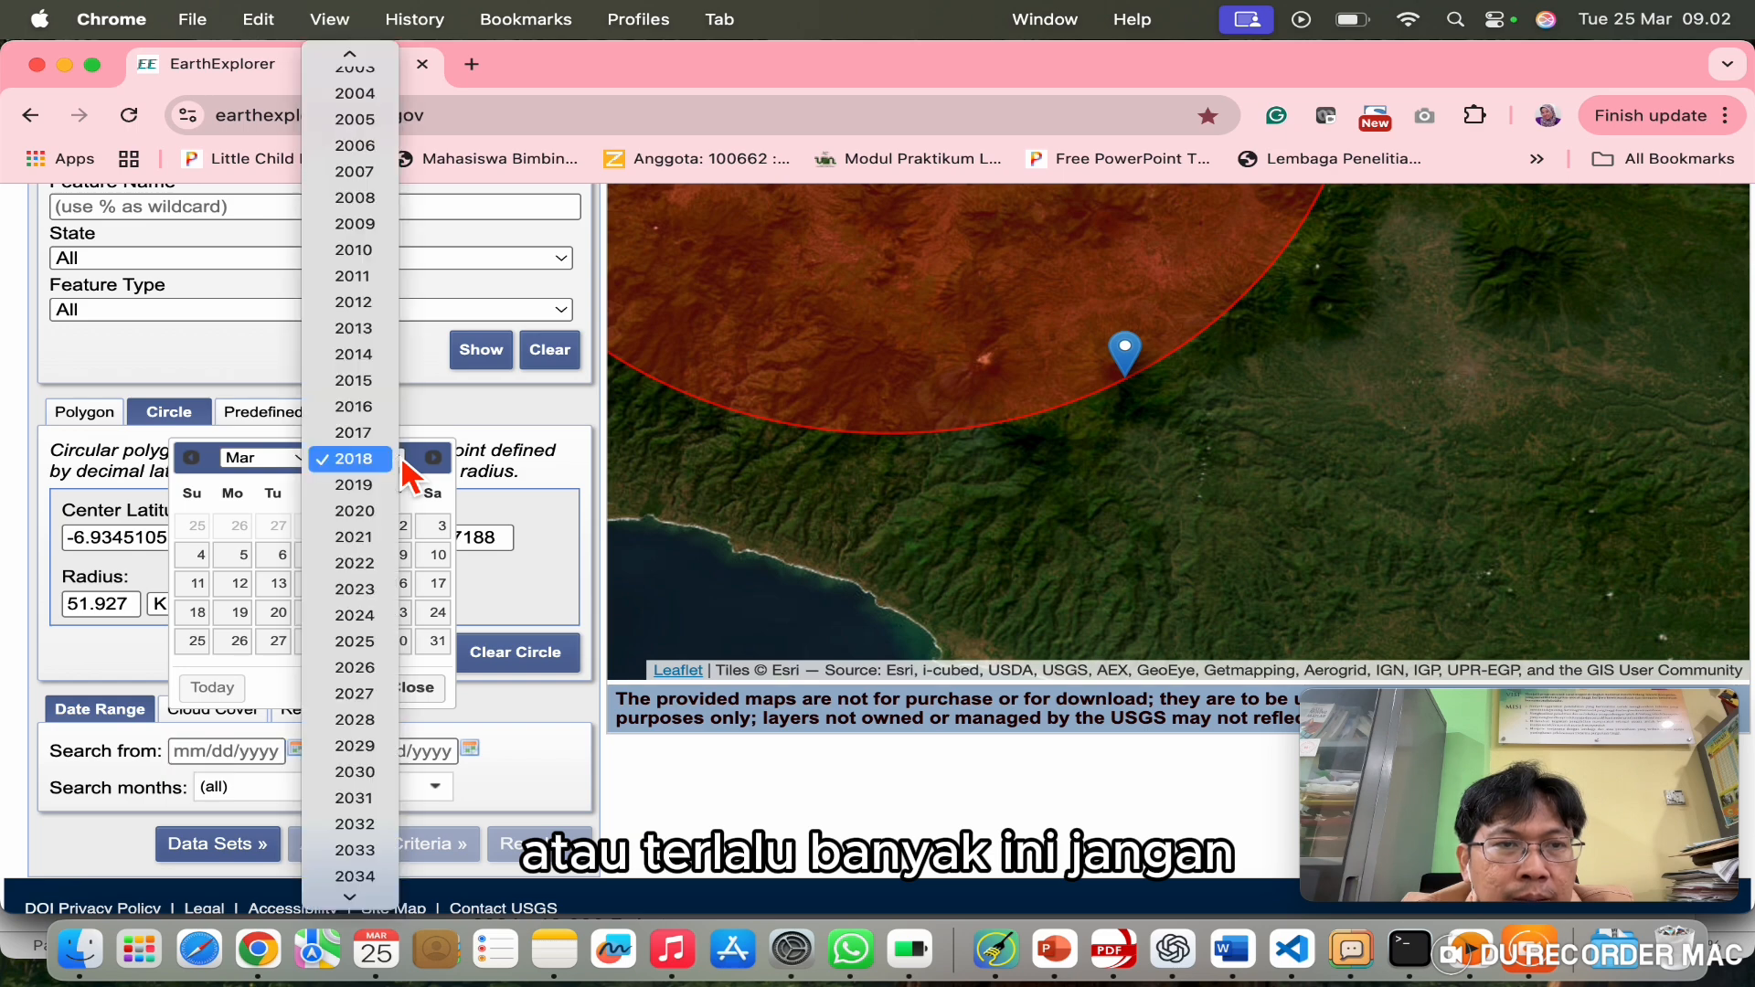
pyautogui.click(379, 517)
pyautogui.click(322, 528)
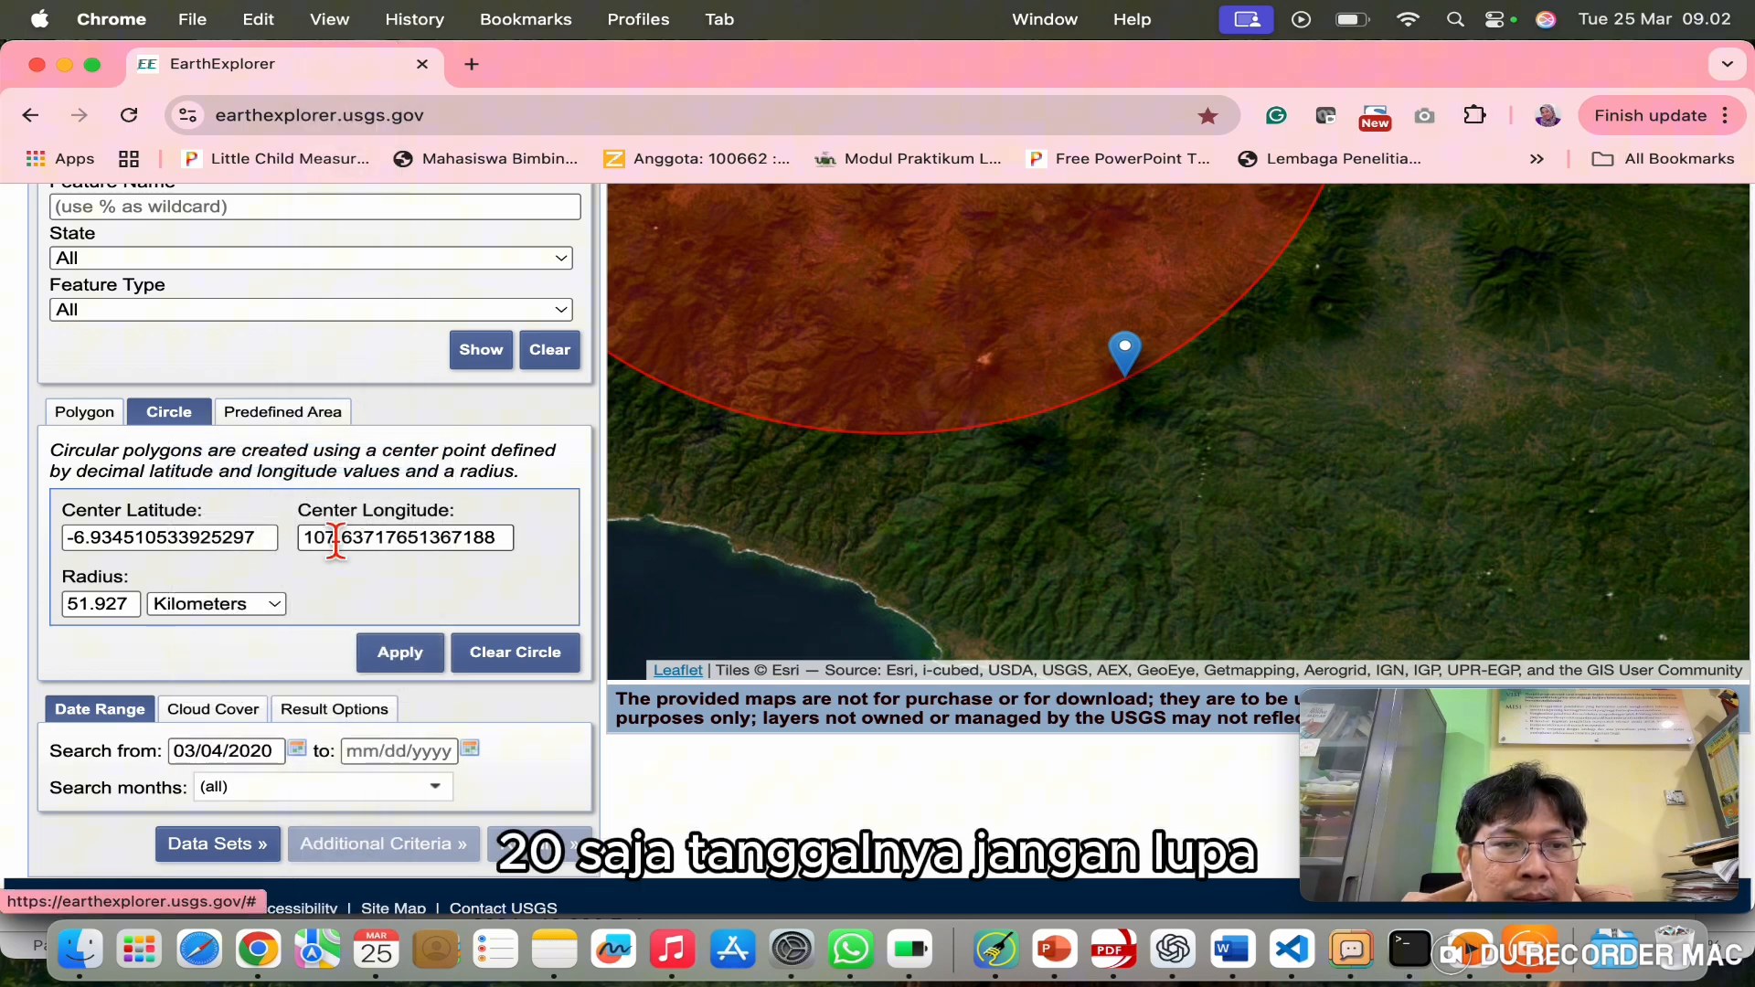
pyautogui.click(477, 755)
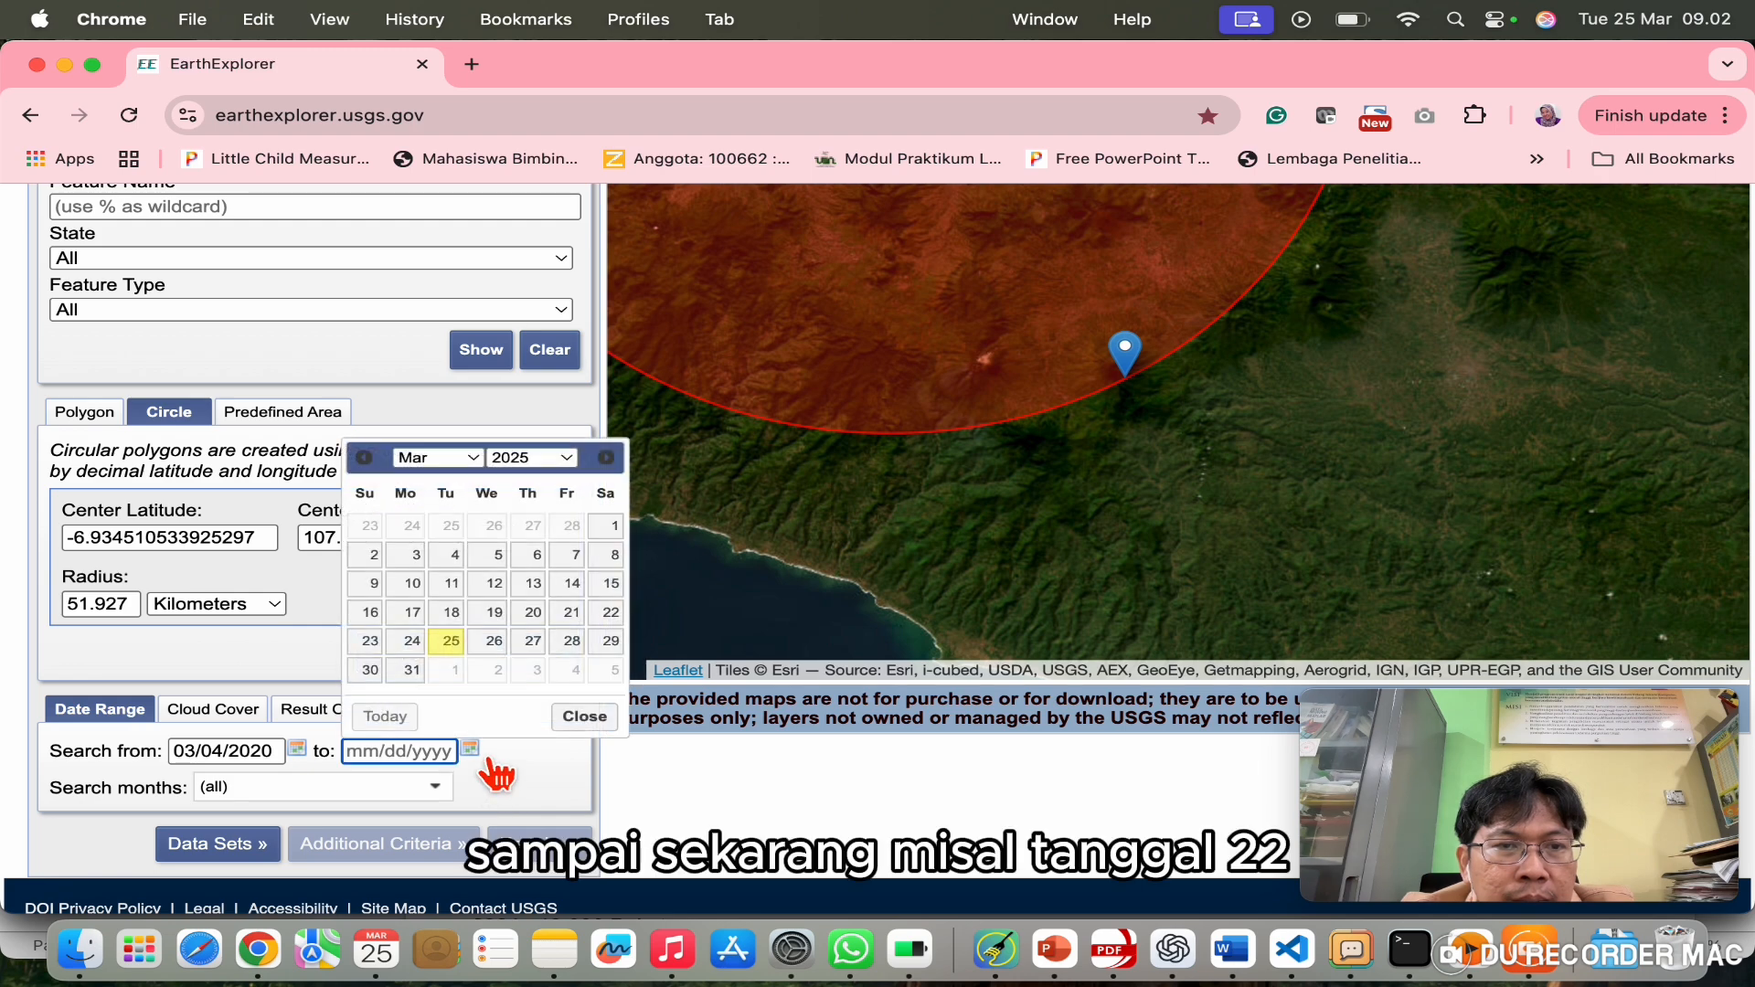
pyautogui.click(611, 613)
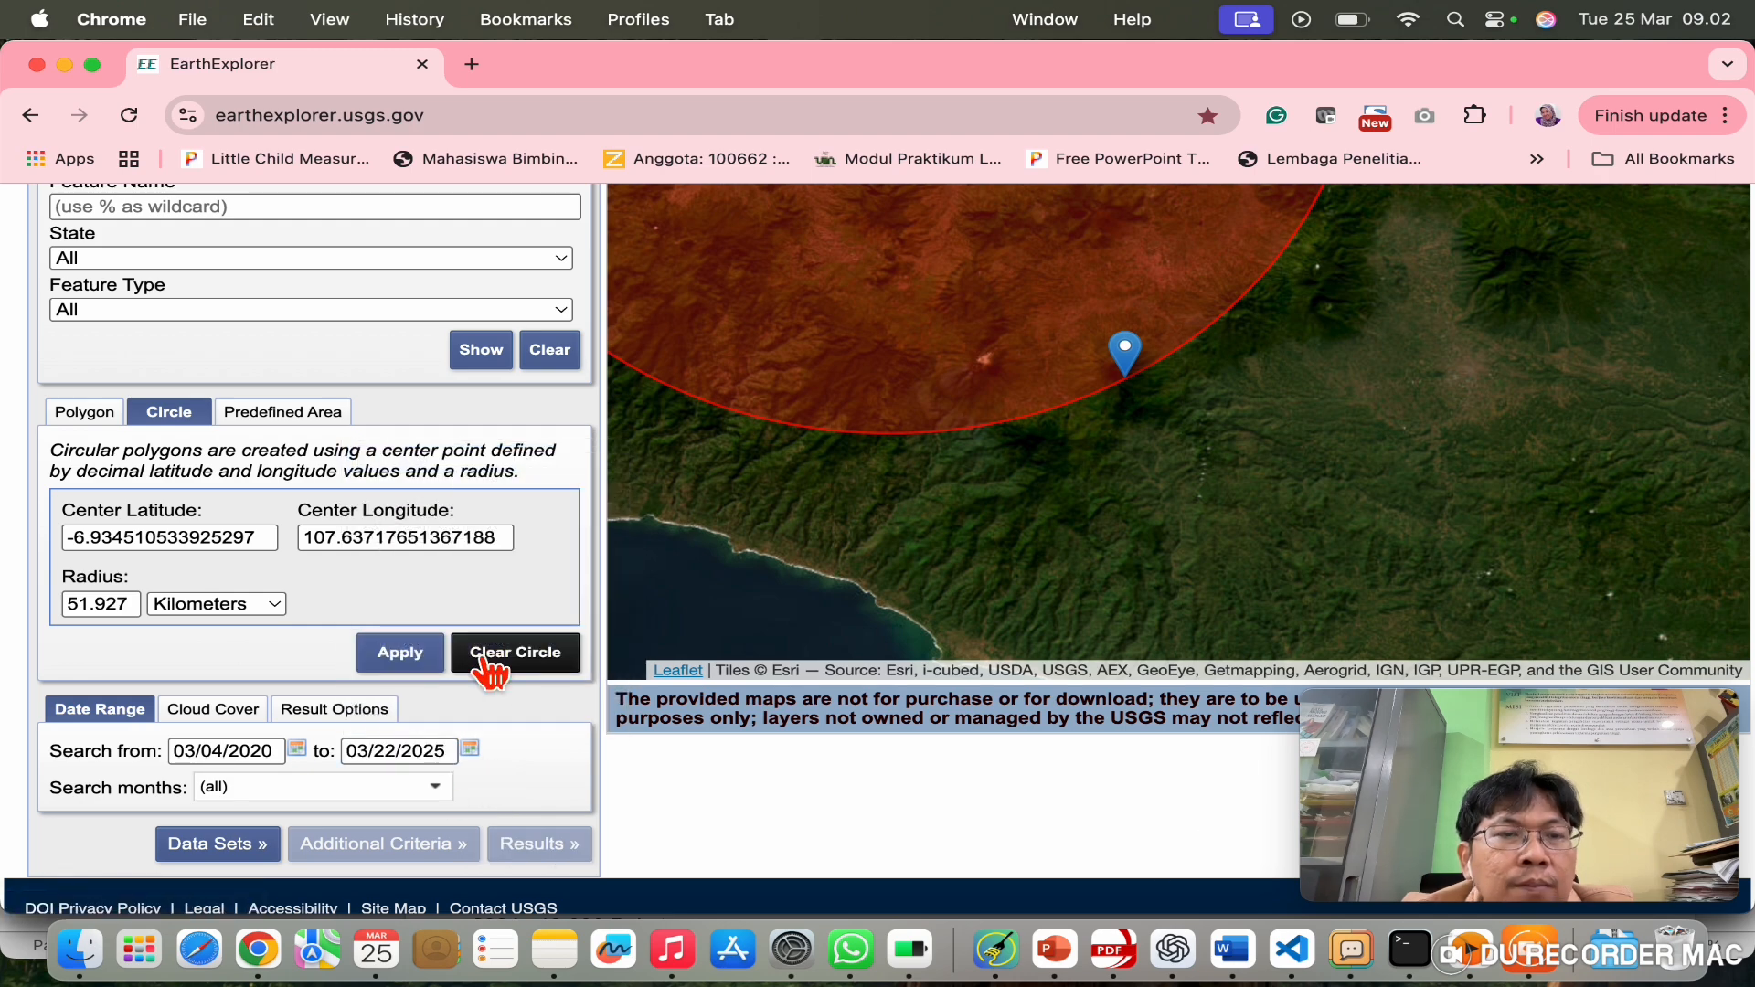
pyautogui.click(218, 845)
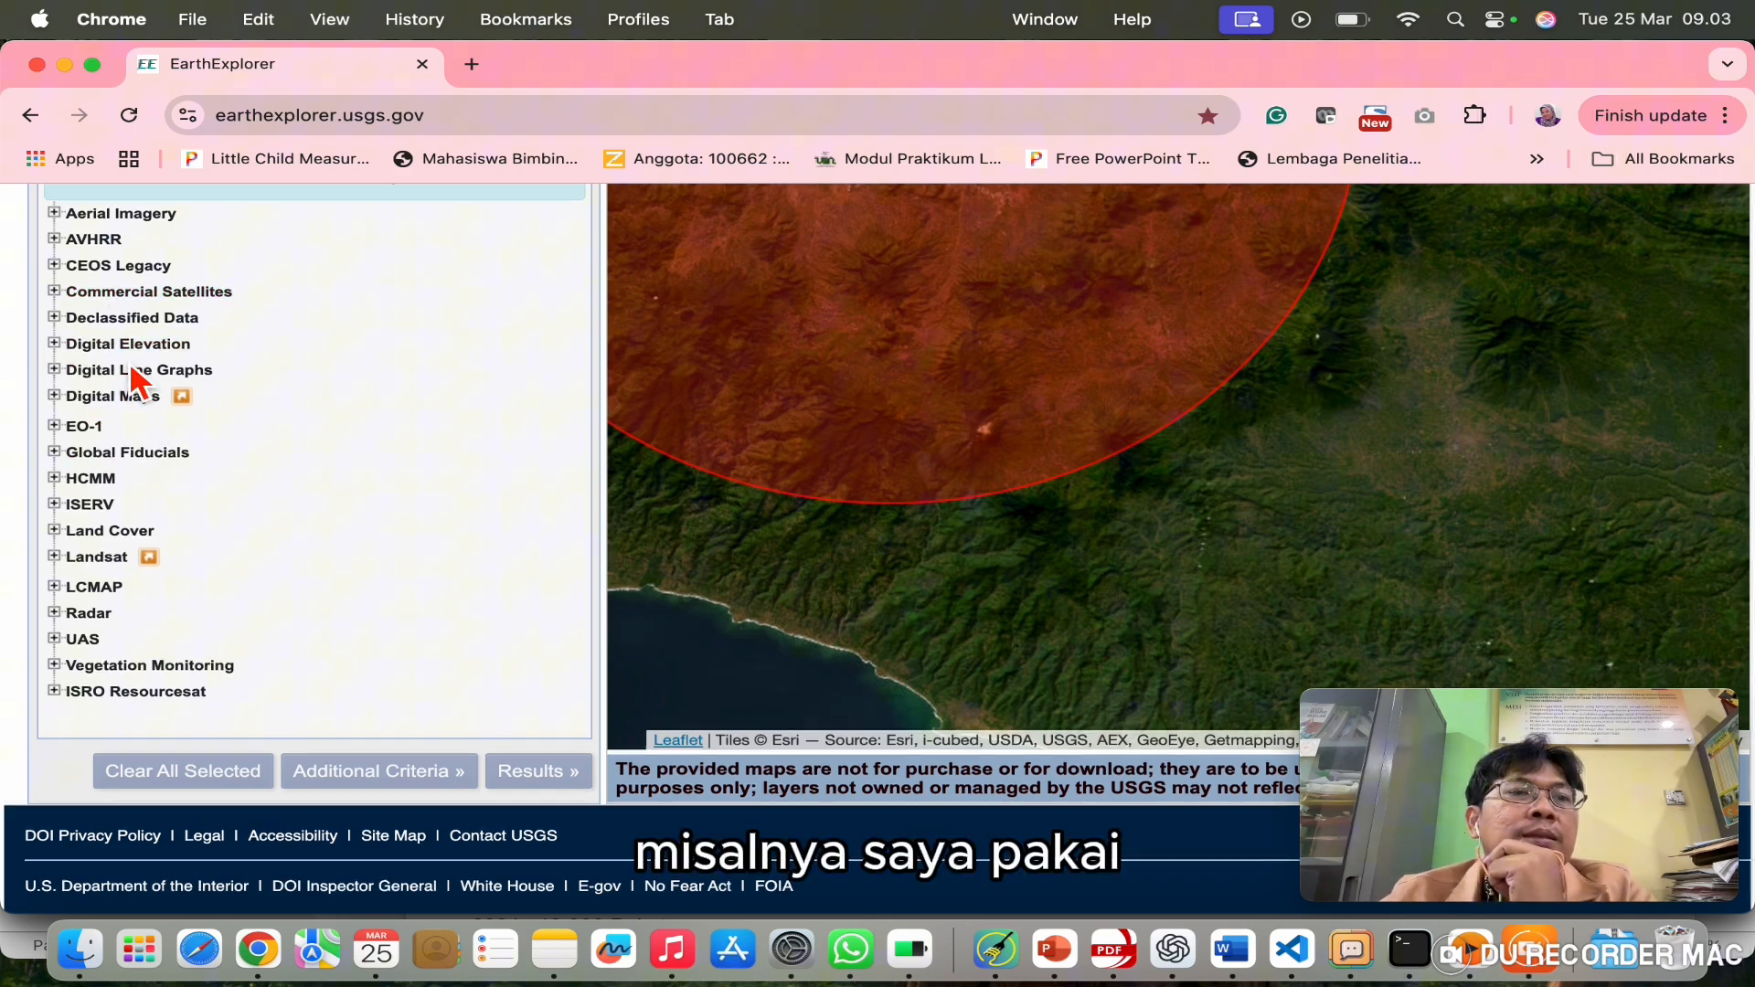
# Step: Tick Landsat 8-9 OLI/TIRS C2 L2 under Landsat Collection 2 Level-2 and load its results
pyautogui.scroll(3, 137, 379)
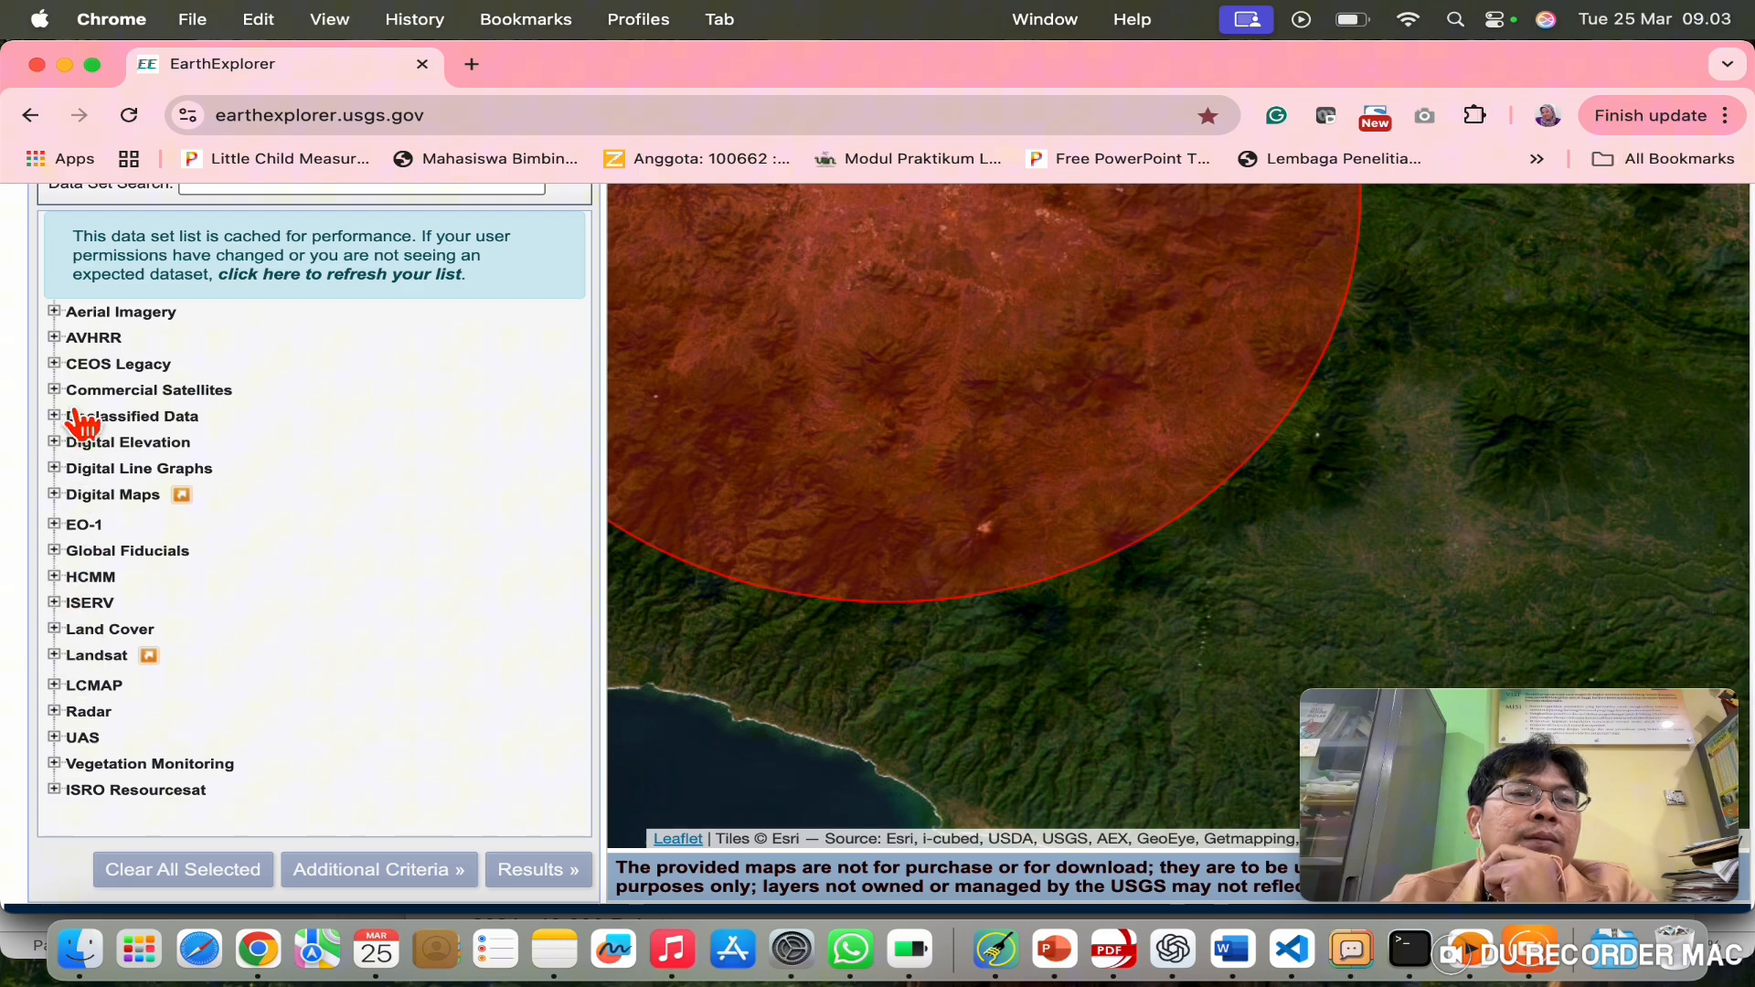
pyautogui.scroll(5, 87, 445)
pyautogui.scroll(-6, 88, 448)
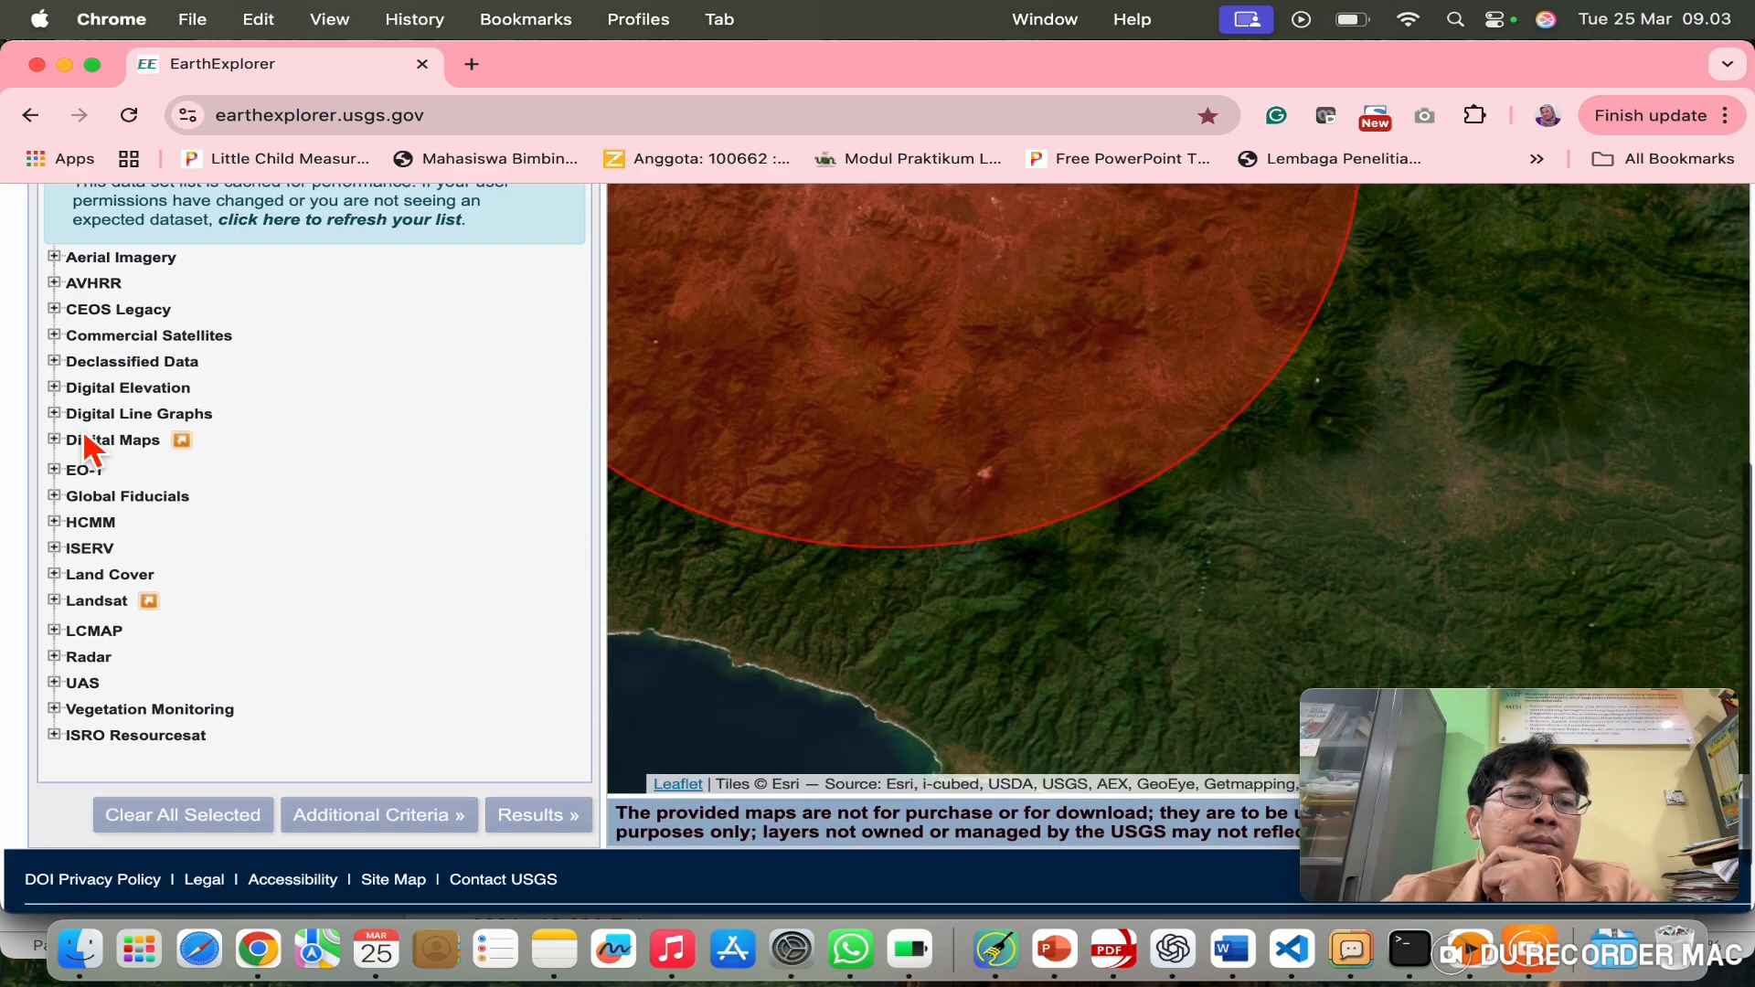
pyautogui.click(78, 609)
pyautogui.scroll(-4, 327, 585)
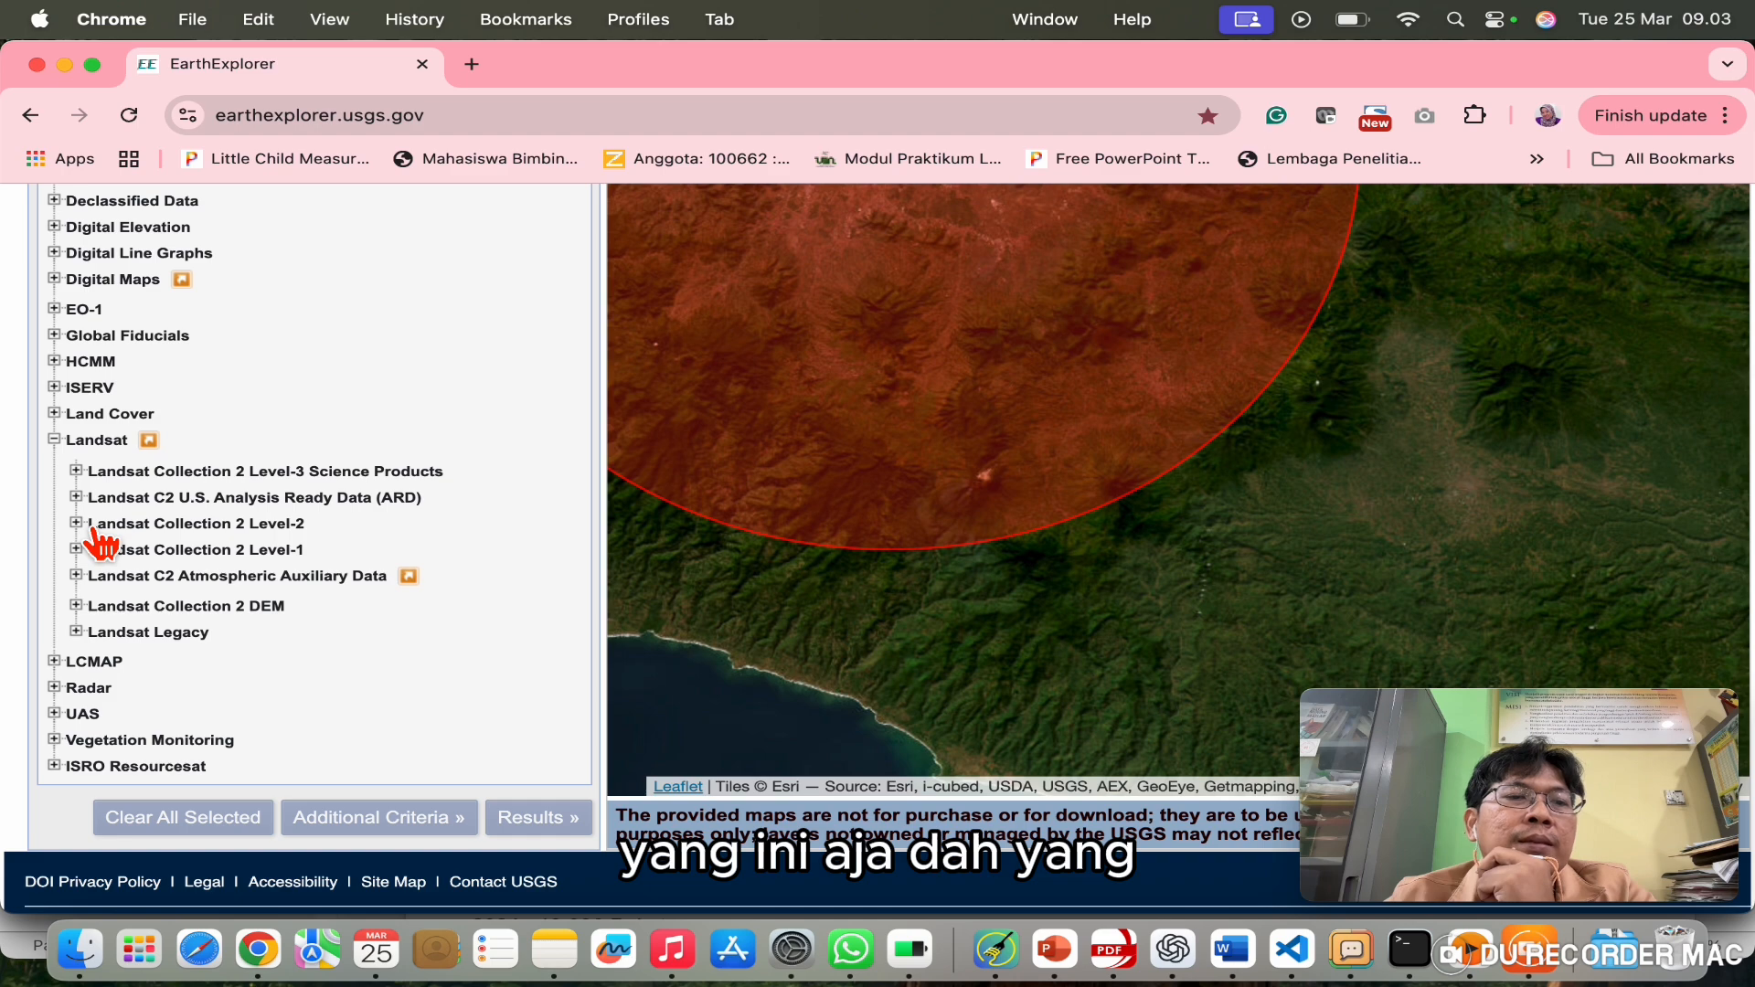
pyautogui.click(92, 526)
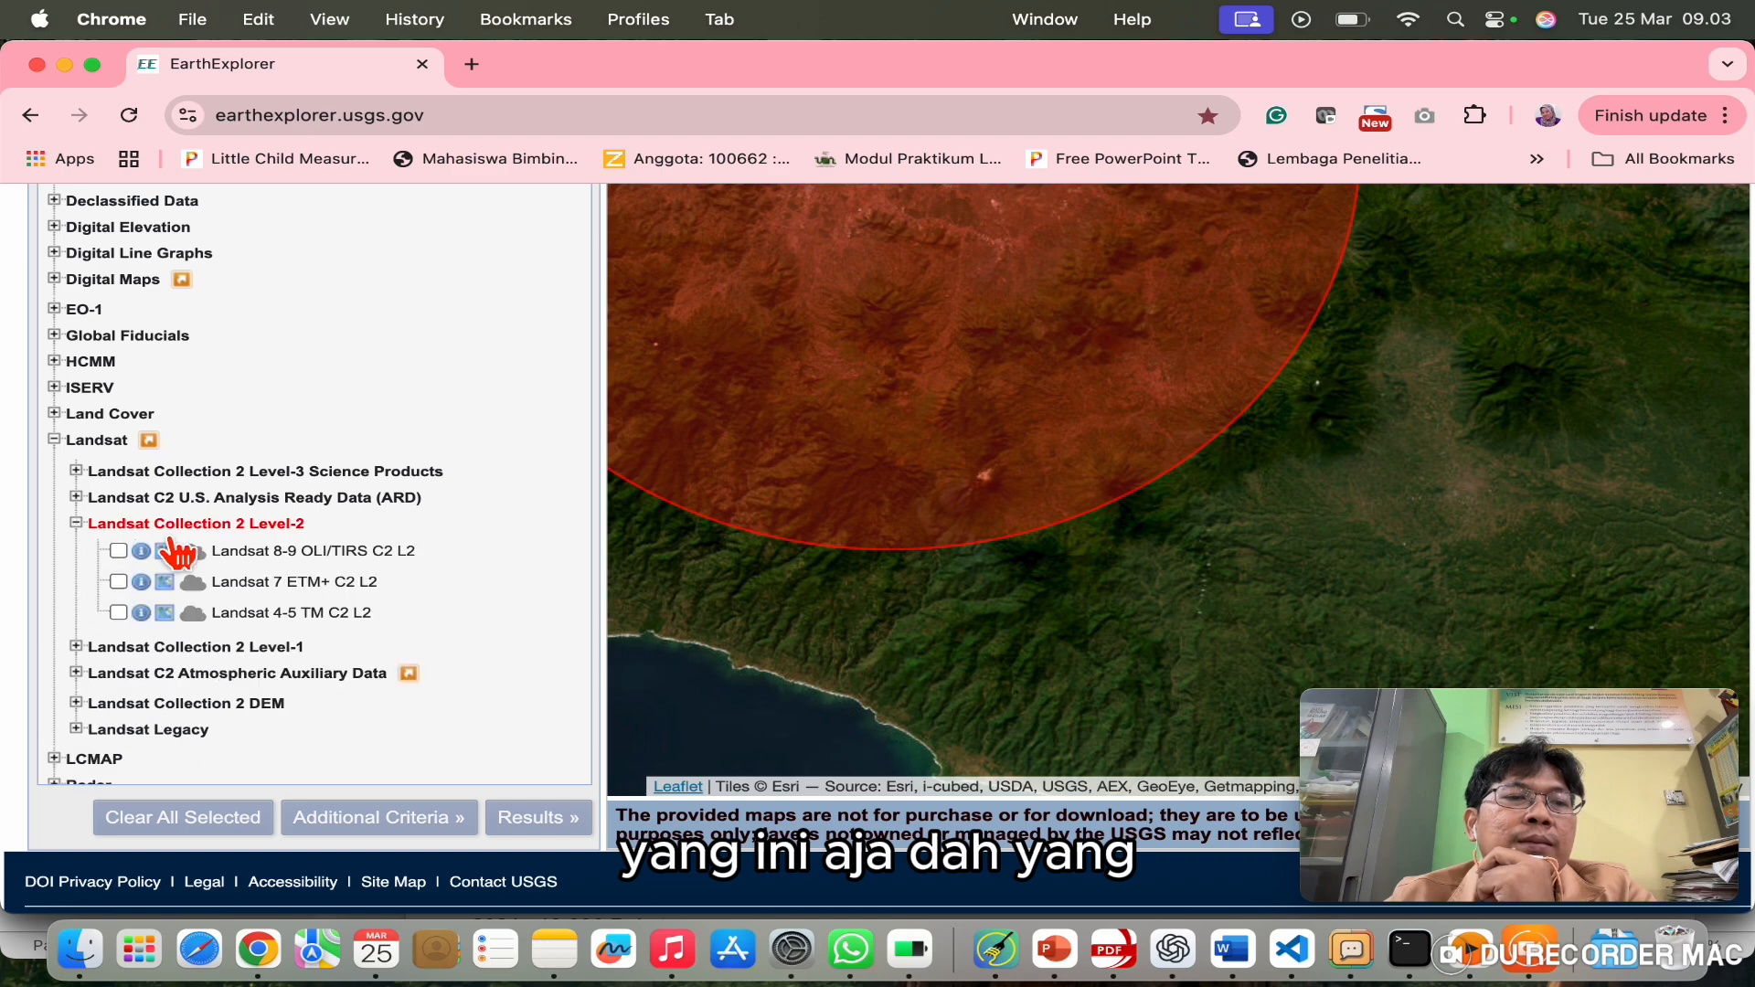
pyautogui.click(119, 552)
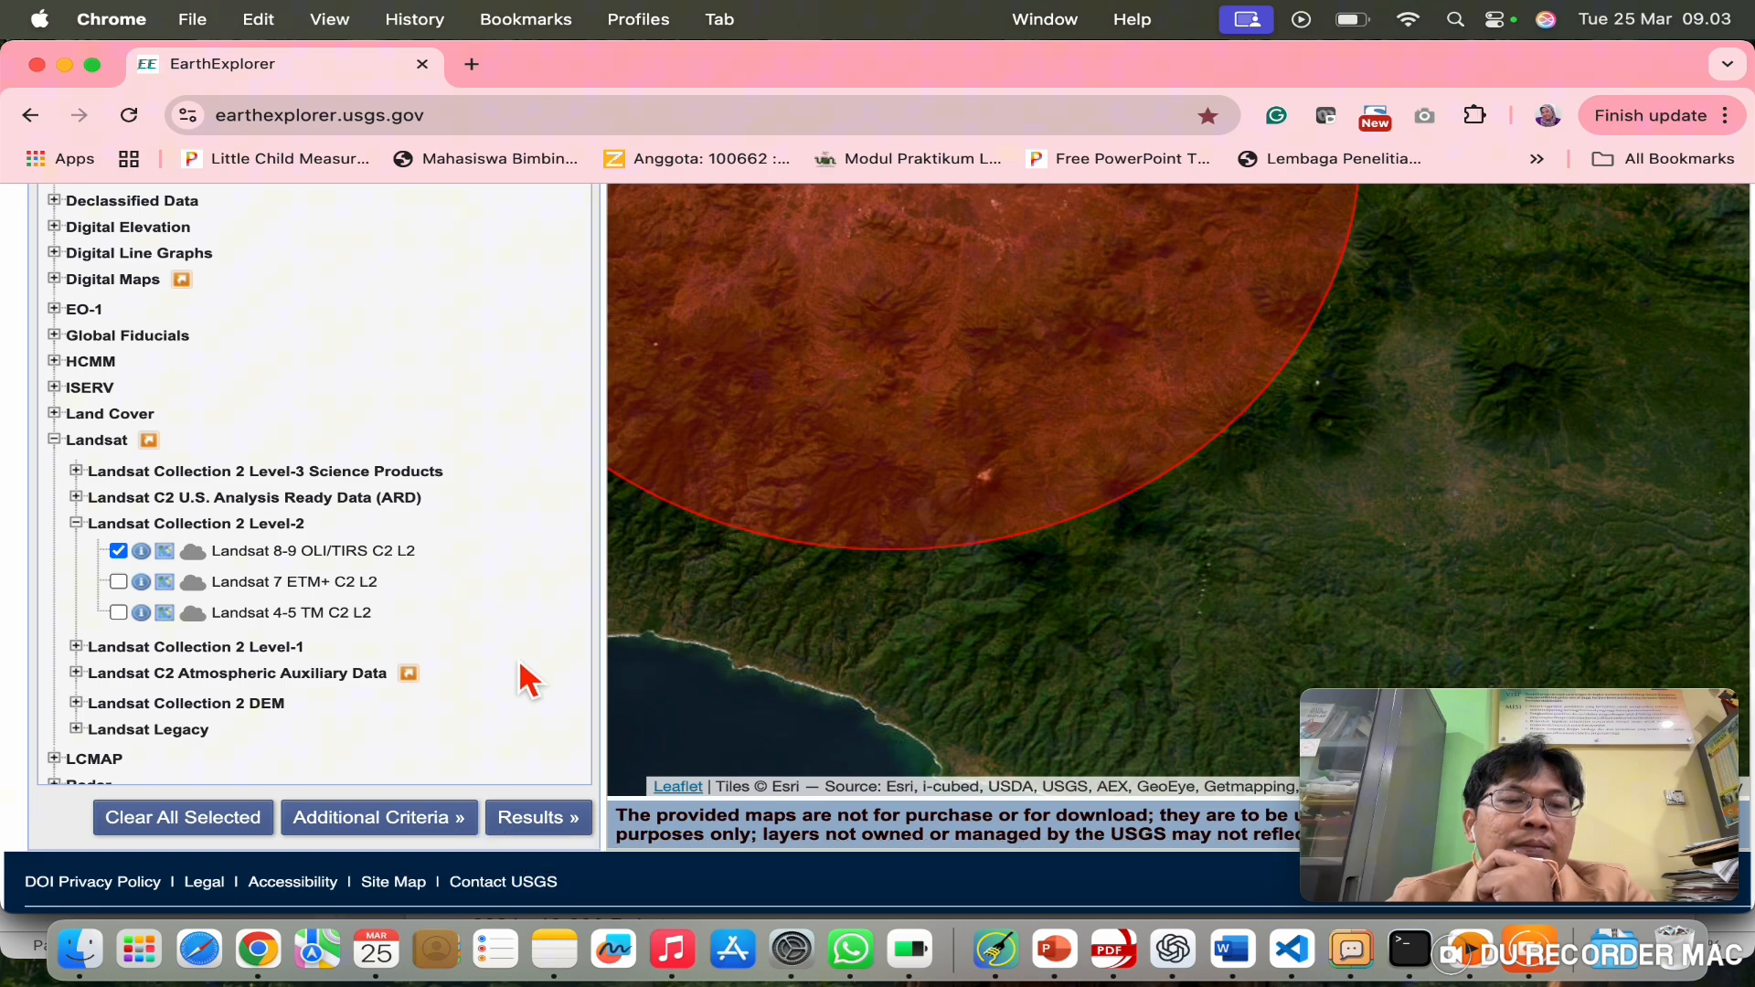
pyautogui.click(560, 819)
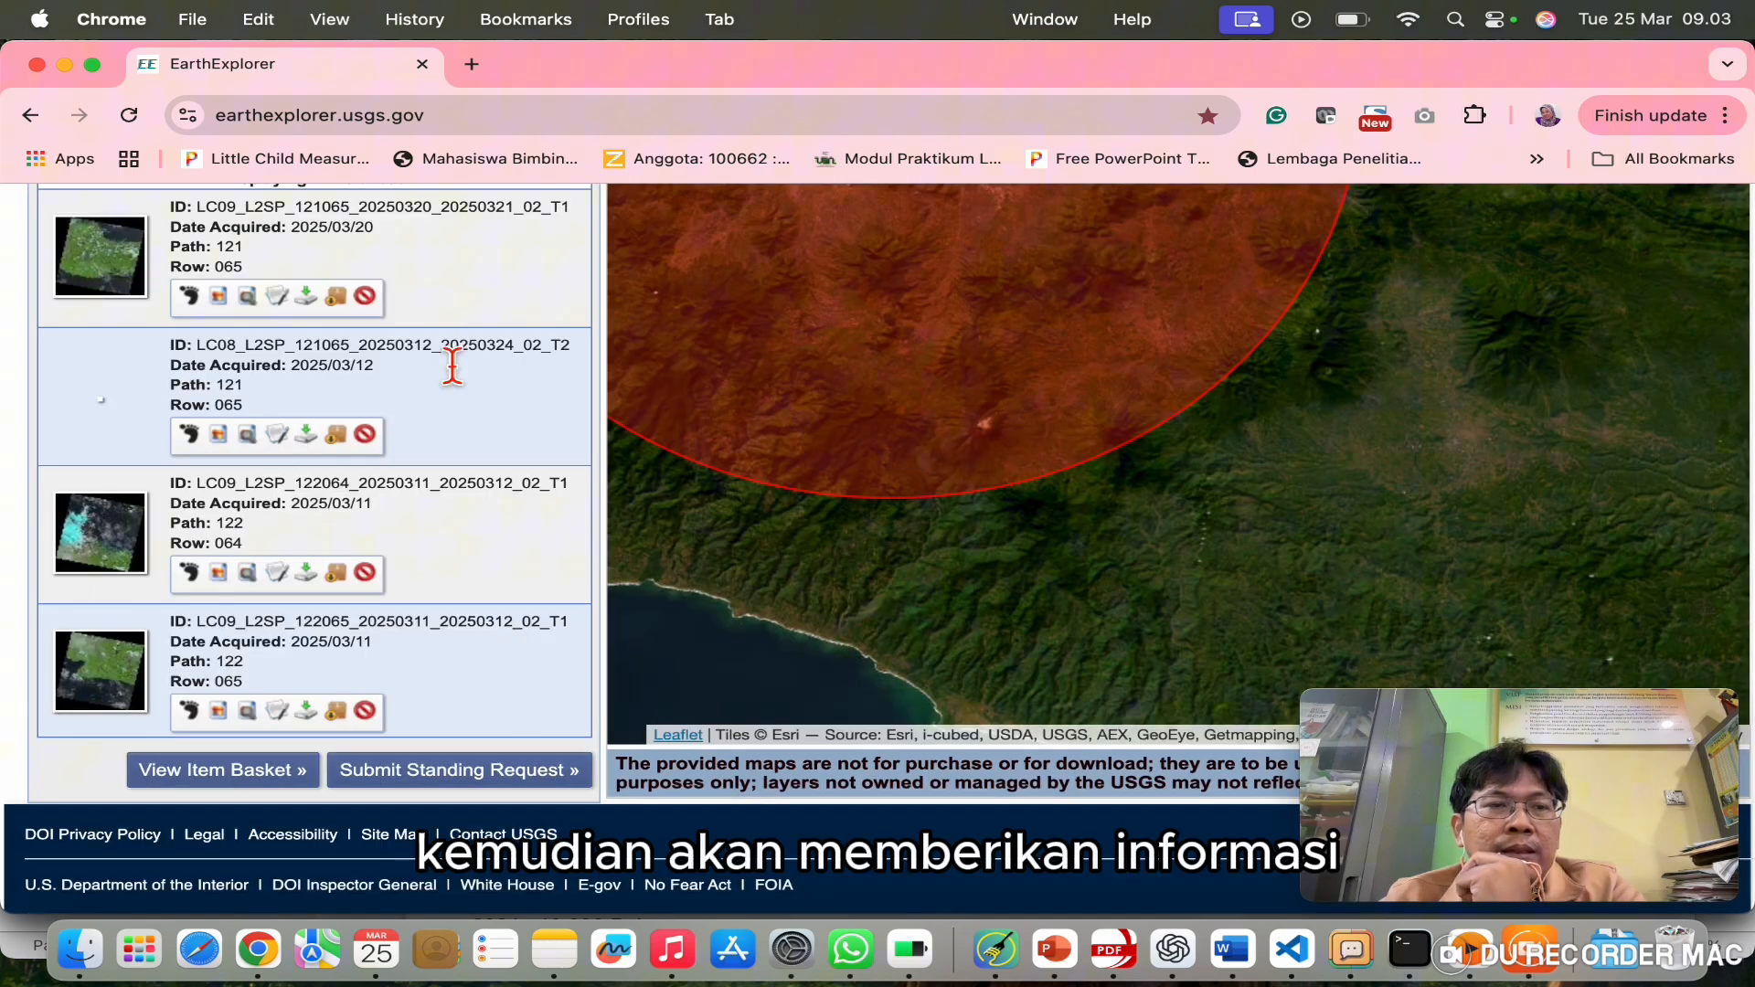
# Step: Preview the full details of the 2025/02/23 Path 122 Row 065 Landsat scene, then close them
pyautogui.scroll(2, 467, 363)
pyautogui.scroll(-2, 470, 361)
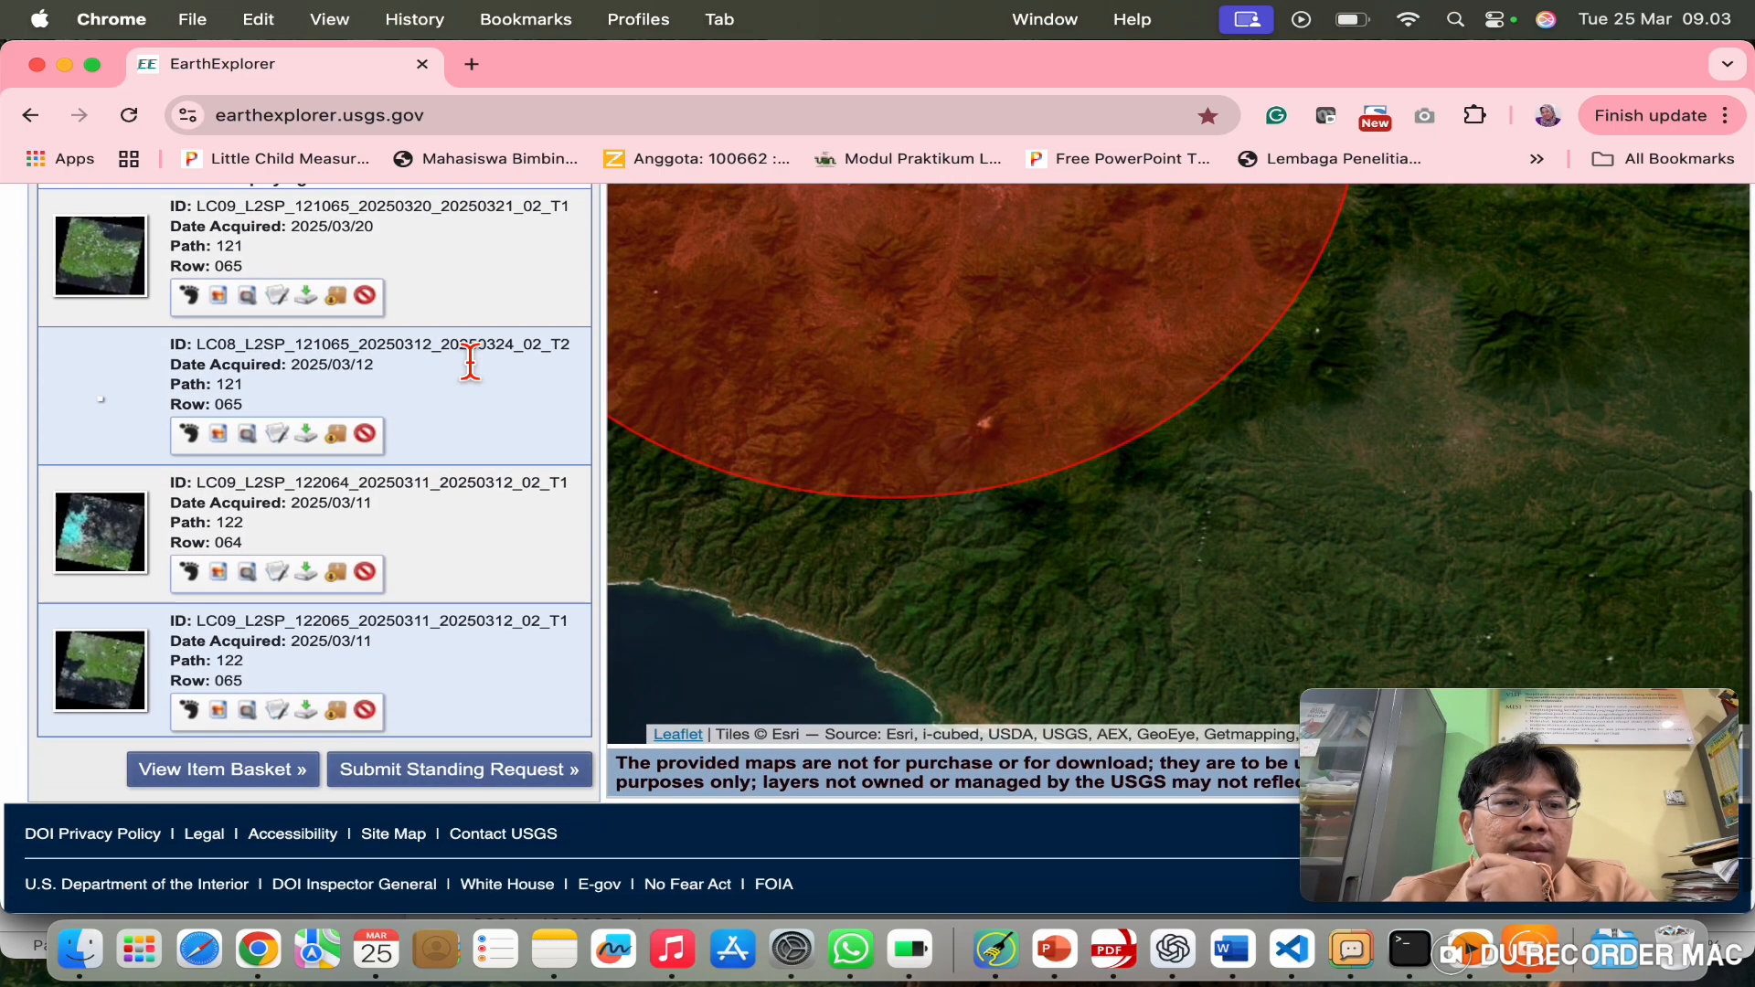
pyautogui.scroll(-5, 414, 498)
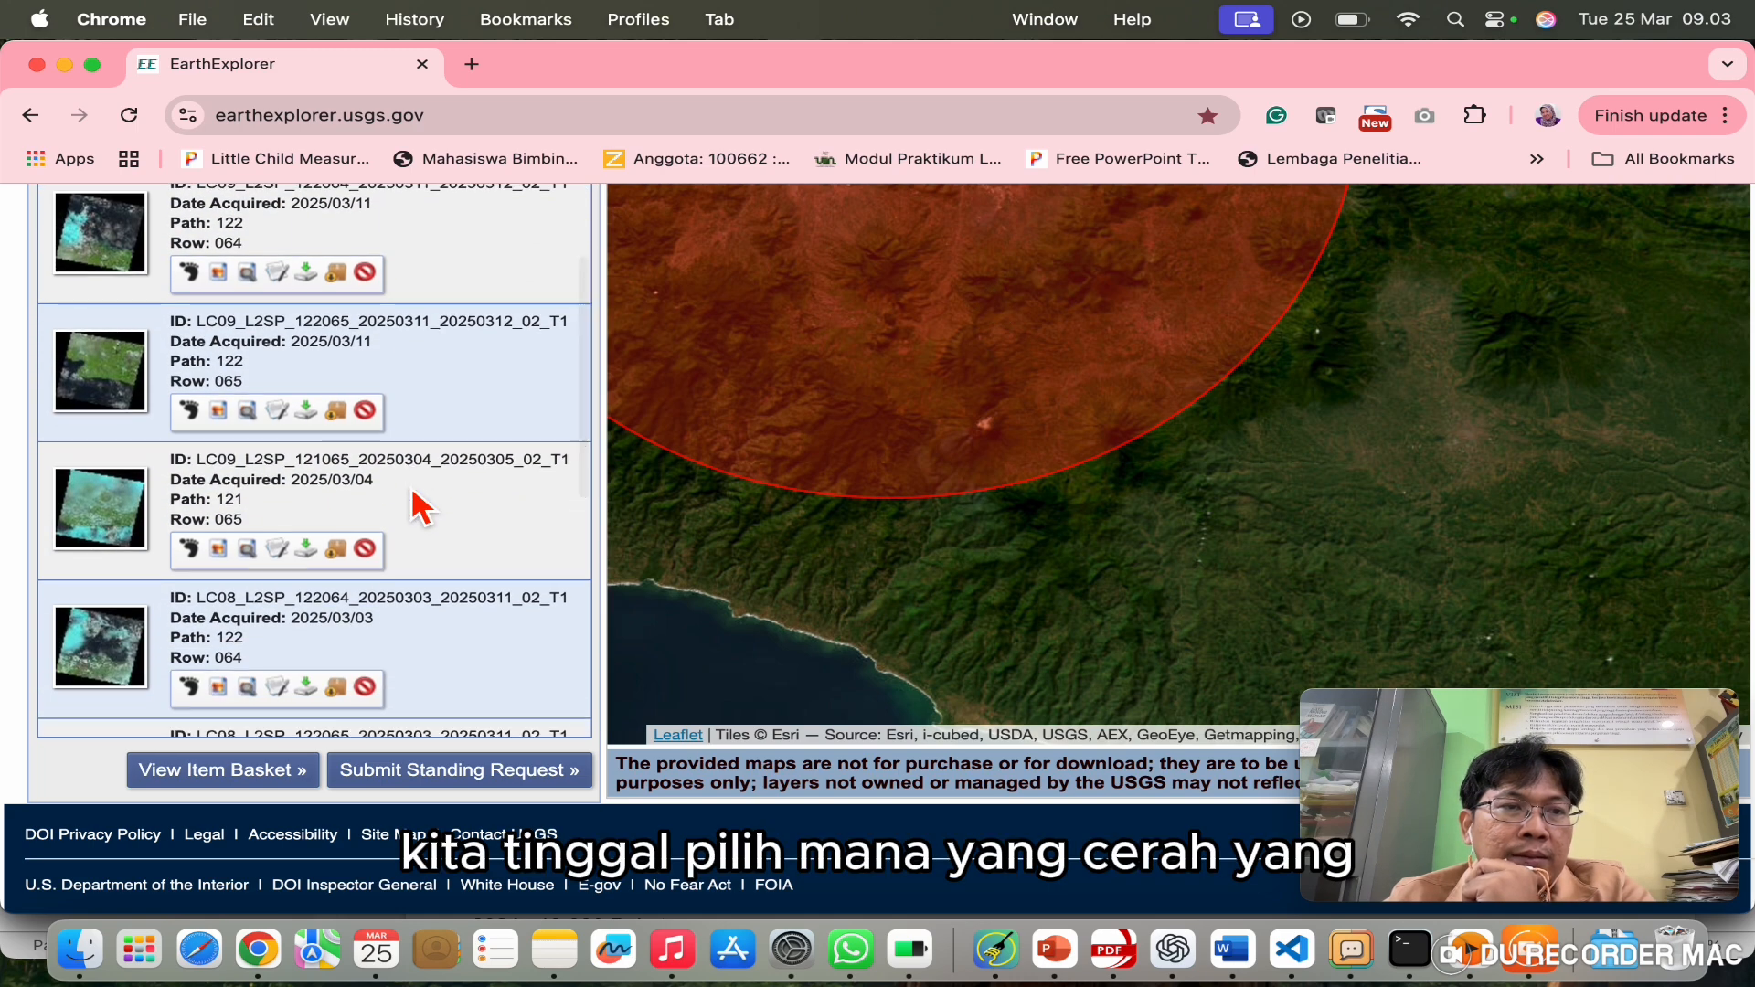
pyautogui.scroll(-8, 419, 505)
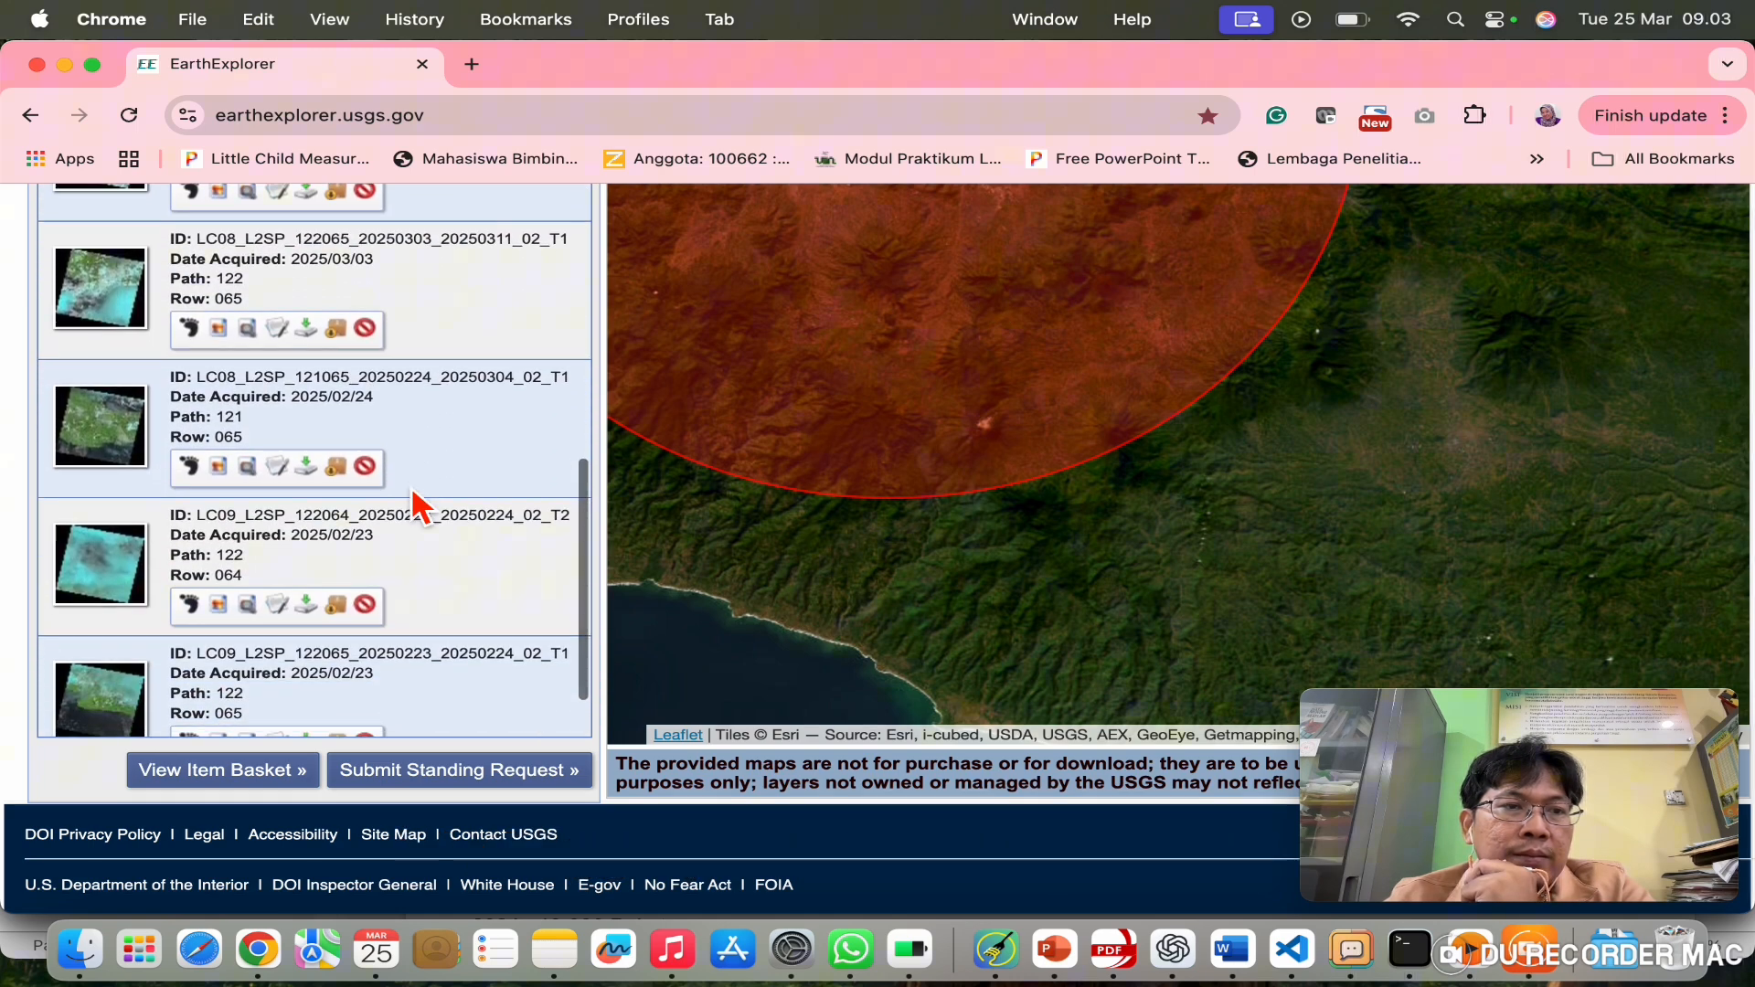
pyautogui.scroll(-2, 412, 489)
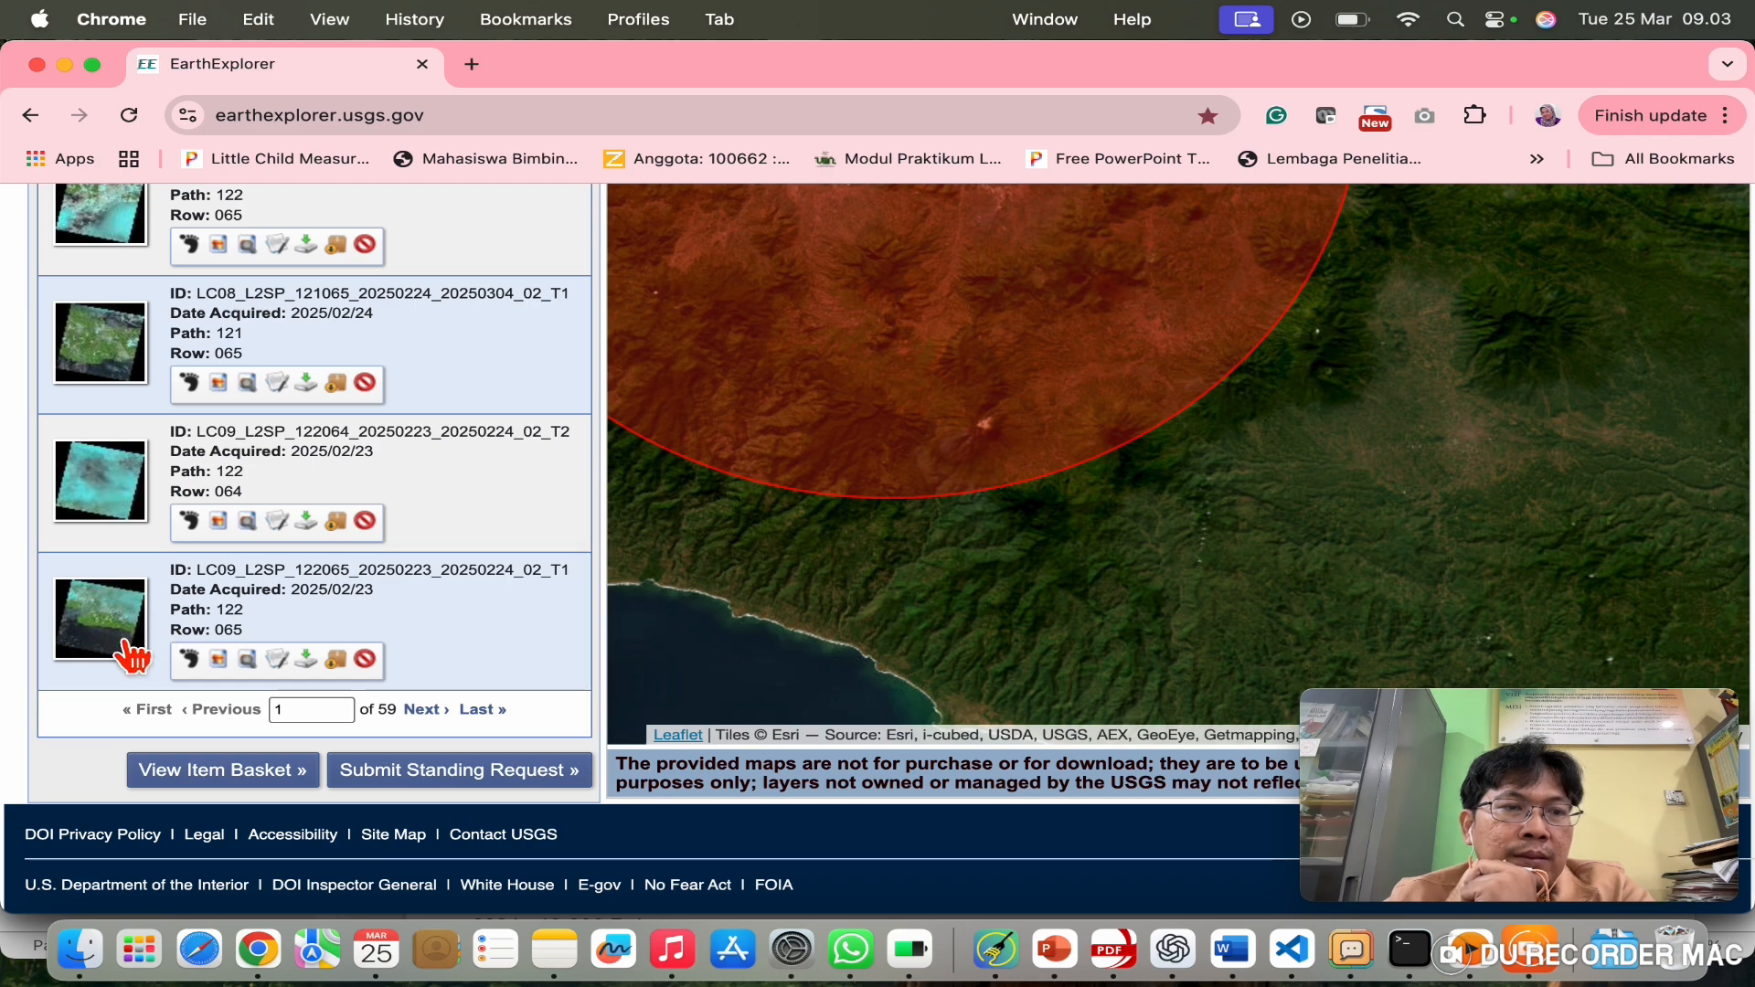
pyautogui.click(132, 655)
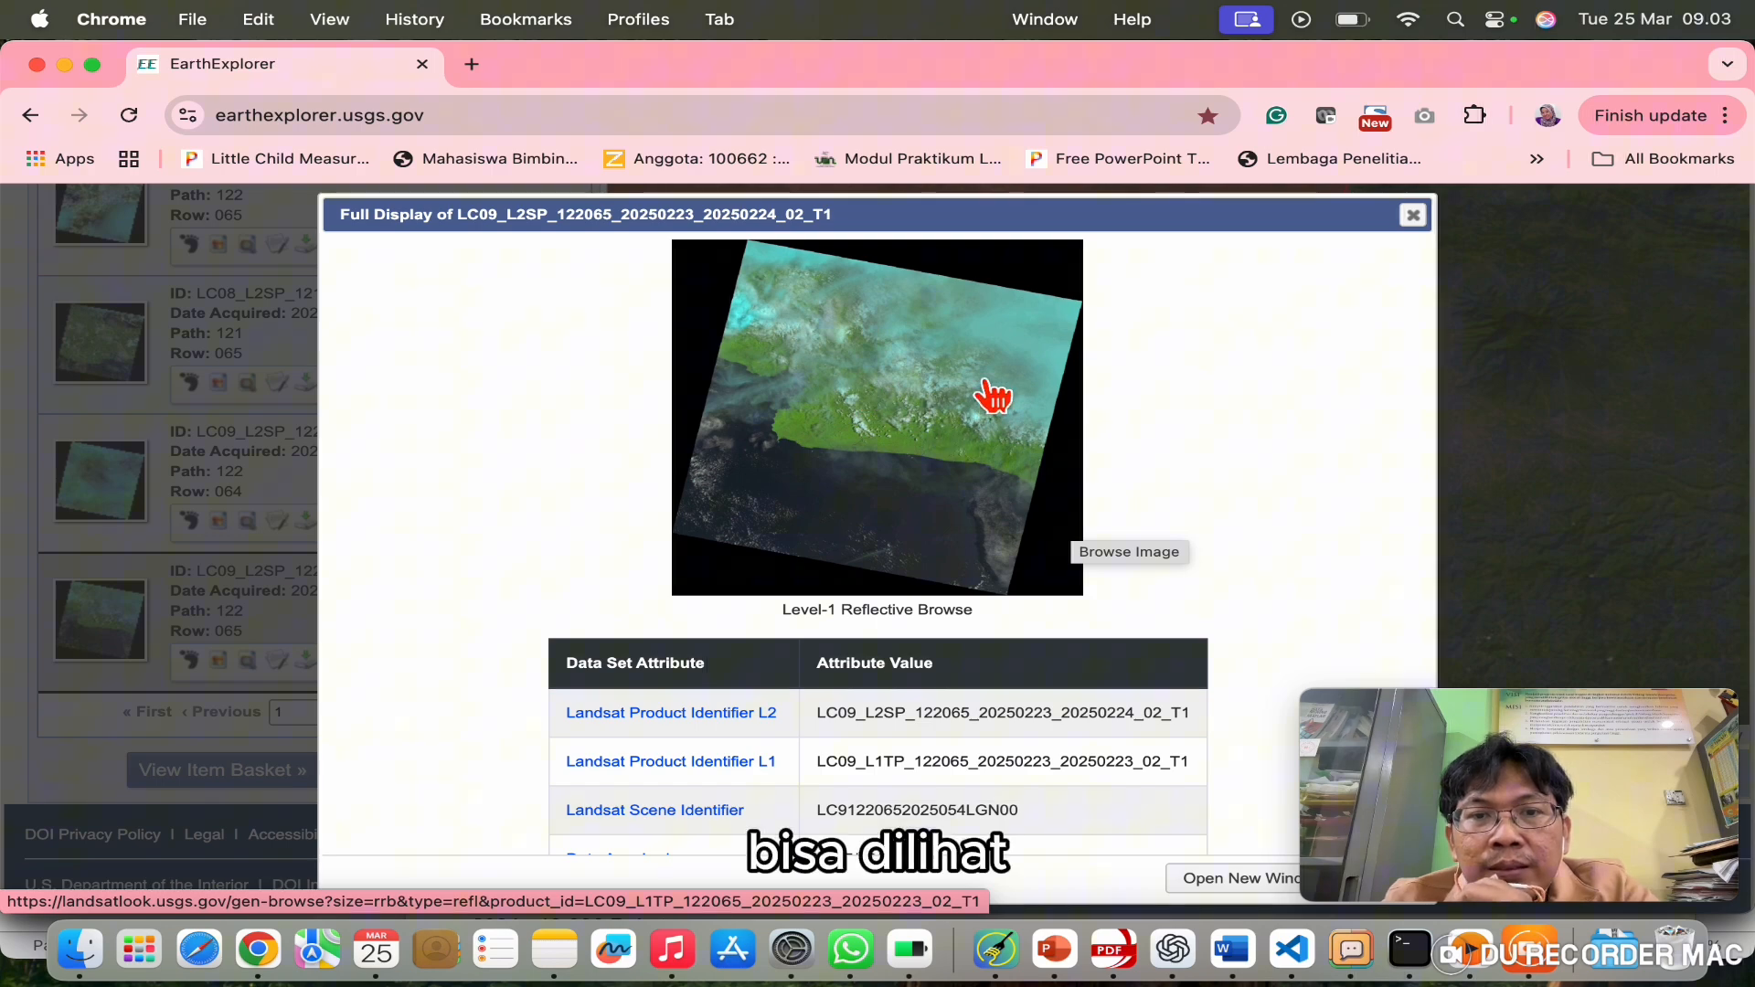
pyautogui.click(1412, 216)
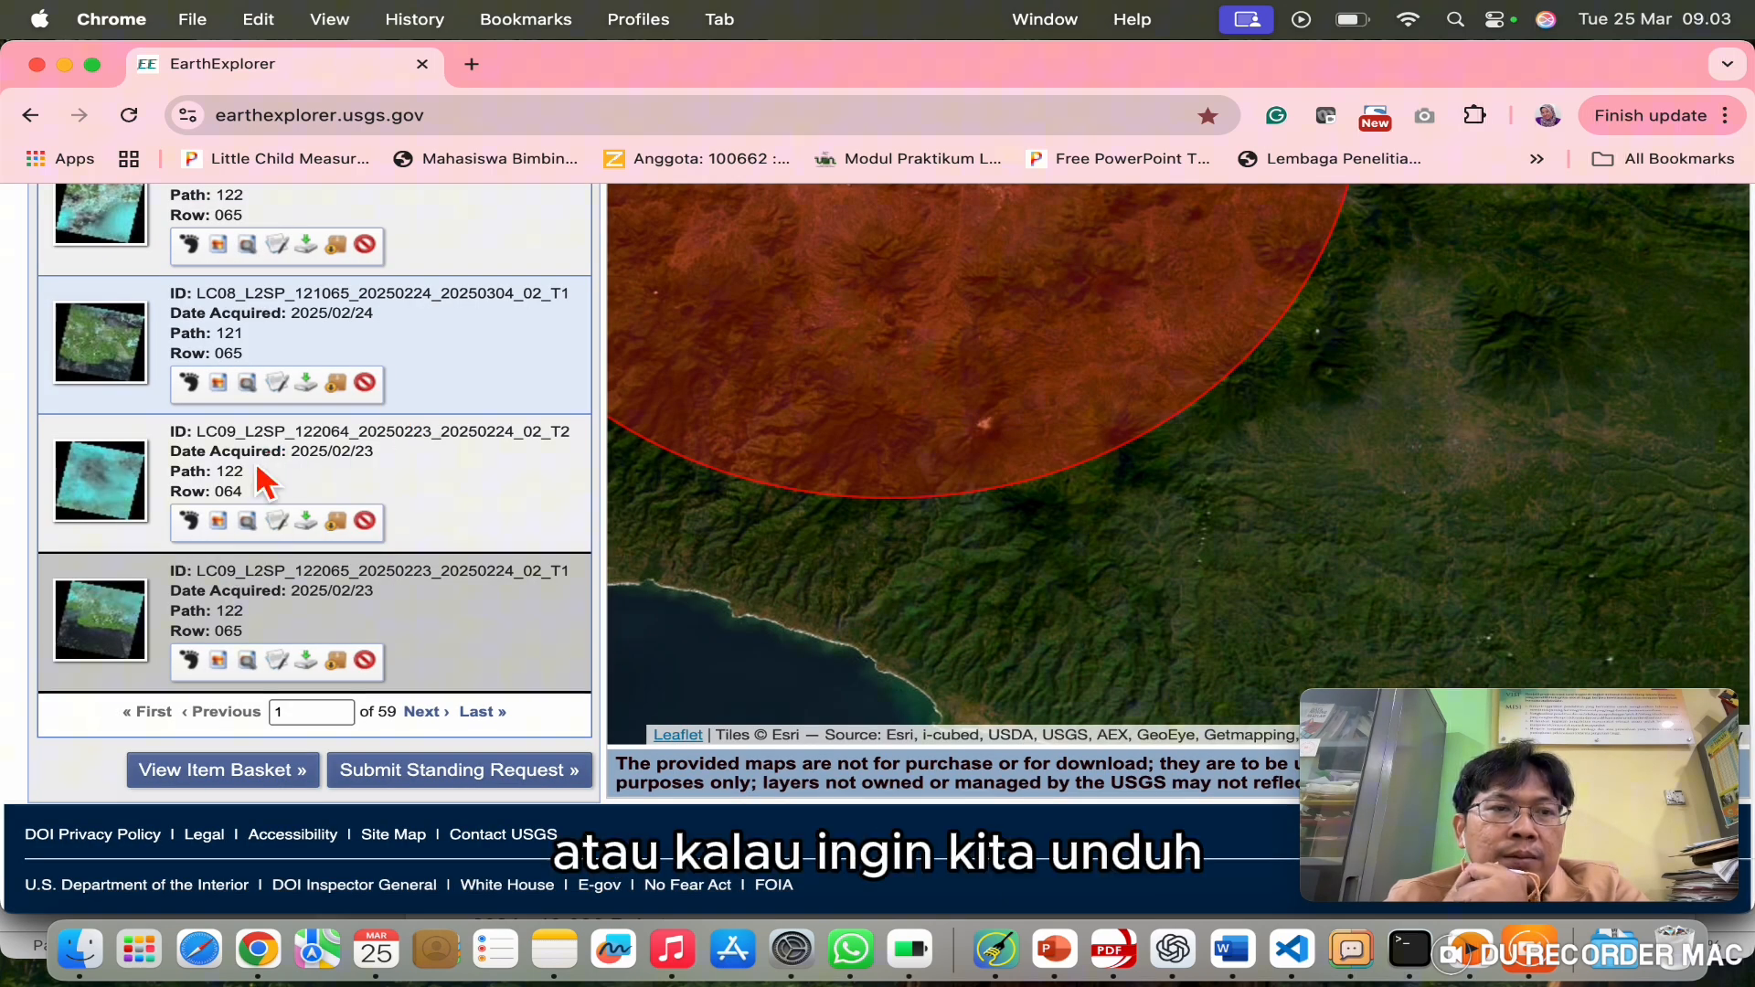
# Step: Select the 2025/02/23 scene's Surface Reflectance band files except SR_B2.TIF and download all 12 selected
pyautogui.click(306, 386)
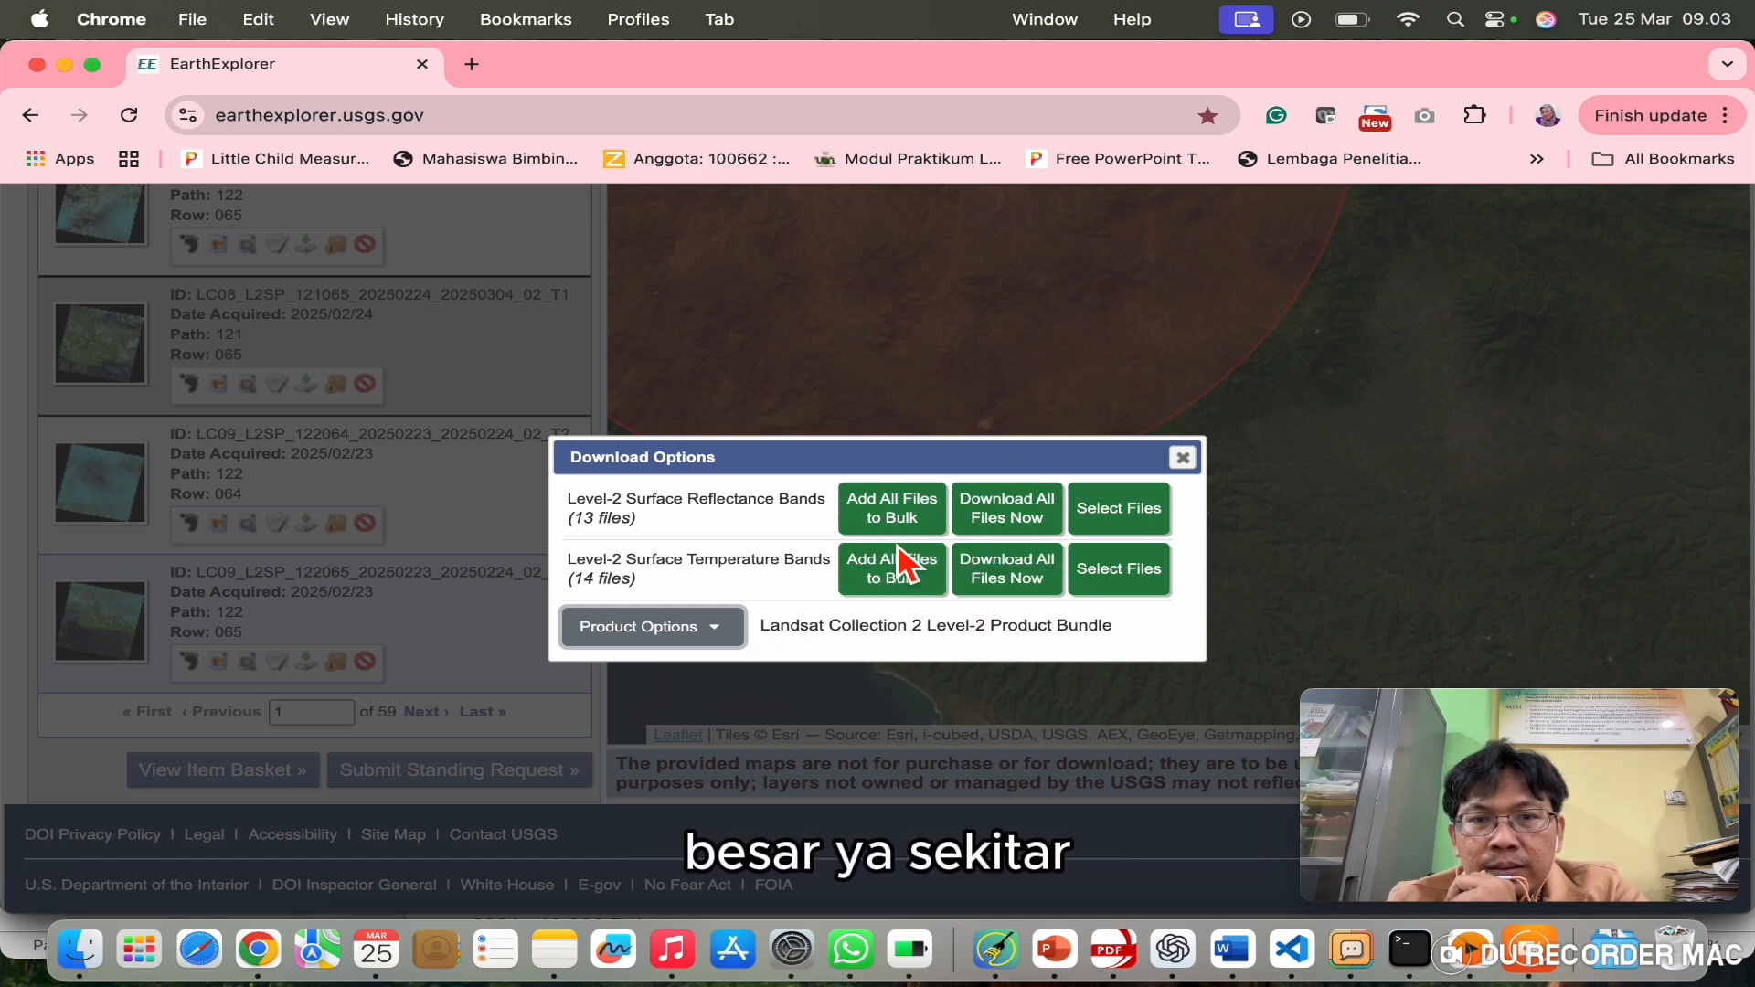
pyautogui.click(1132, 528)
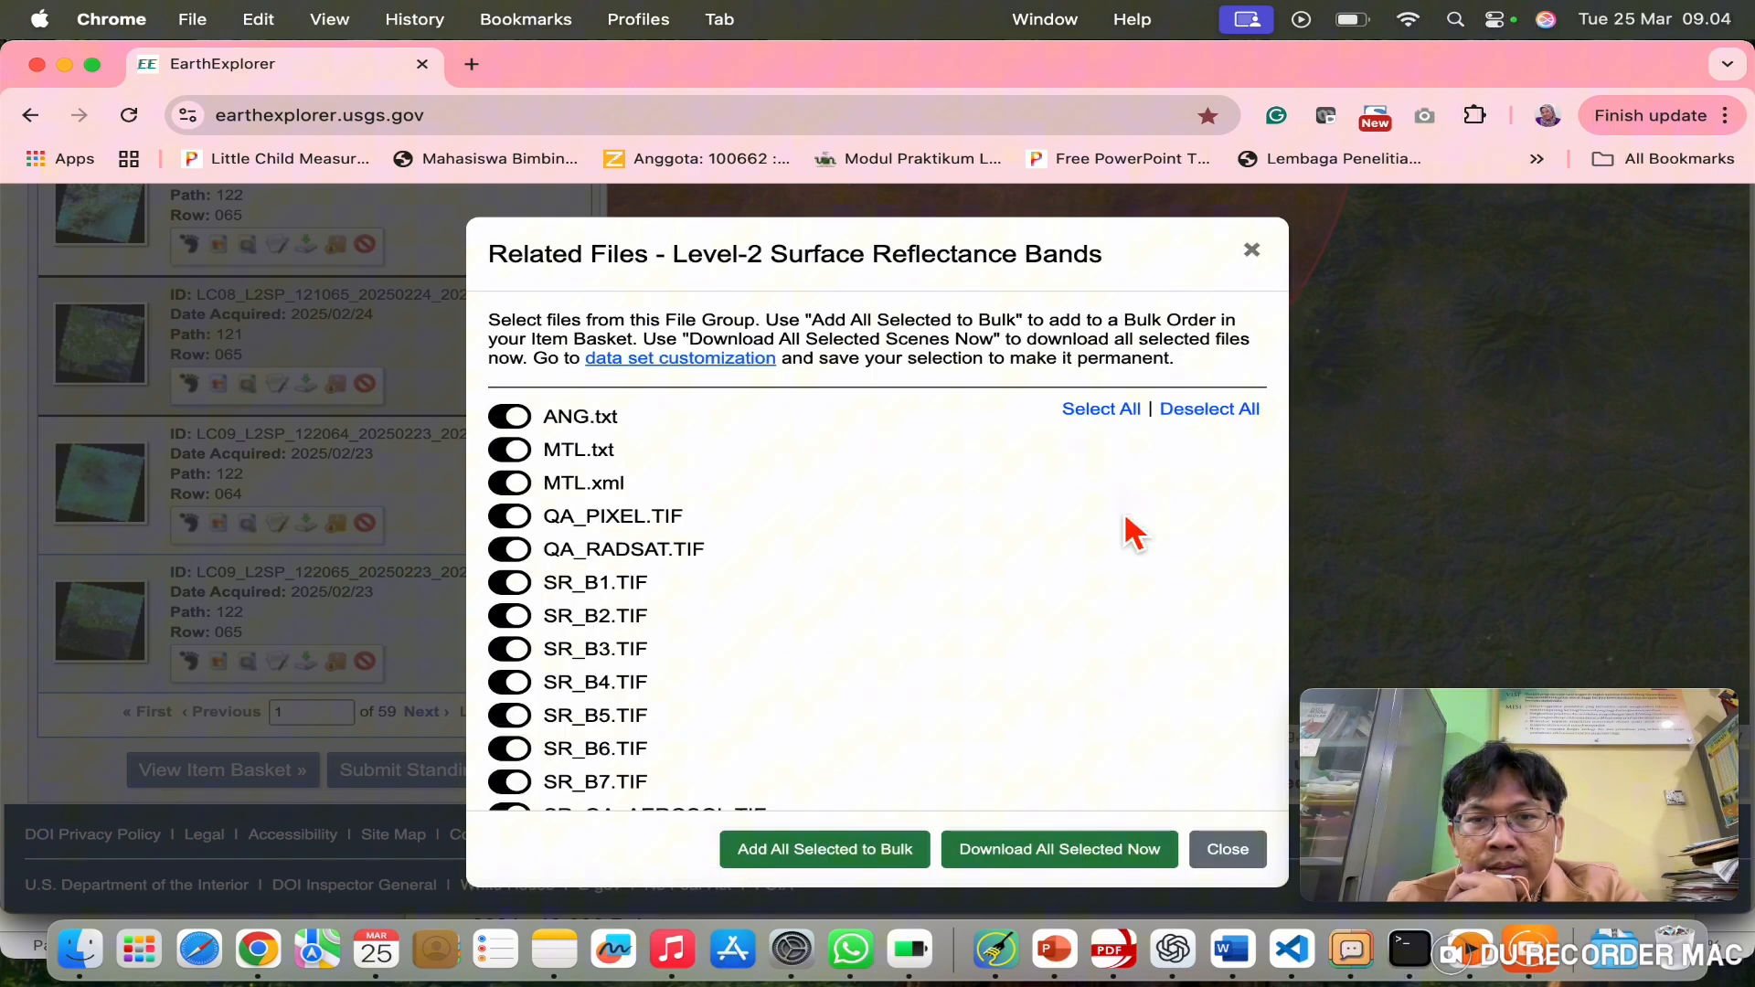
pyautogui.scroll(-1, 777, 587)
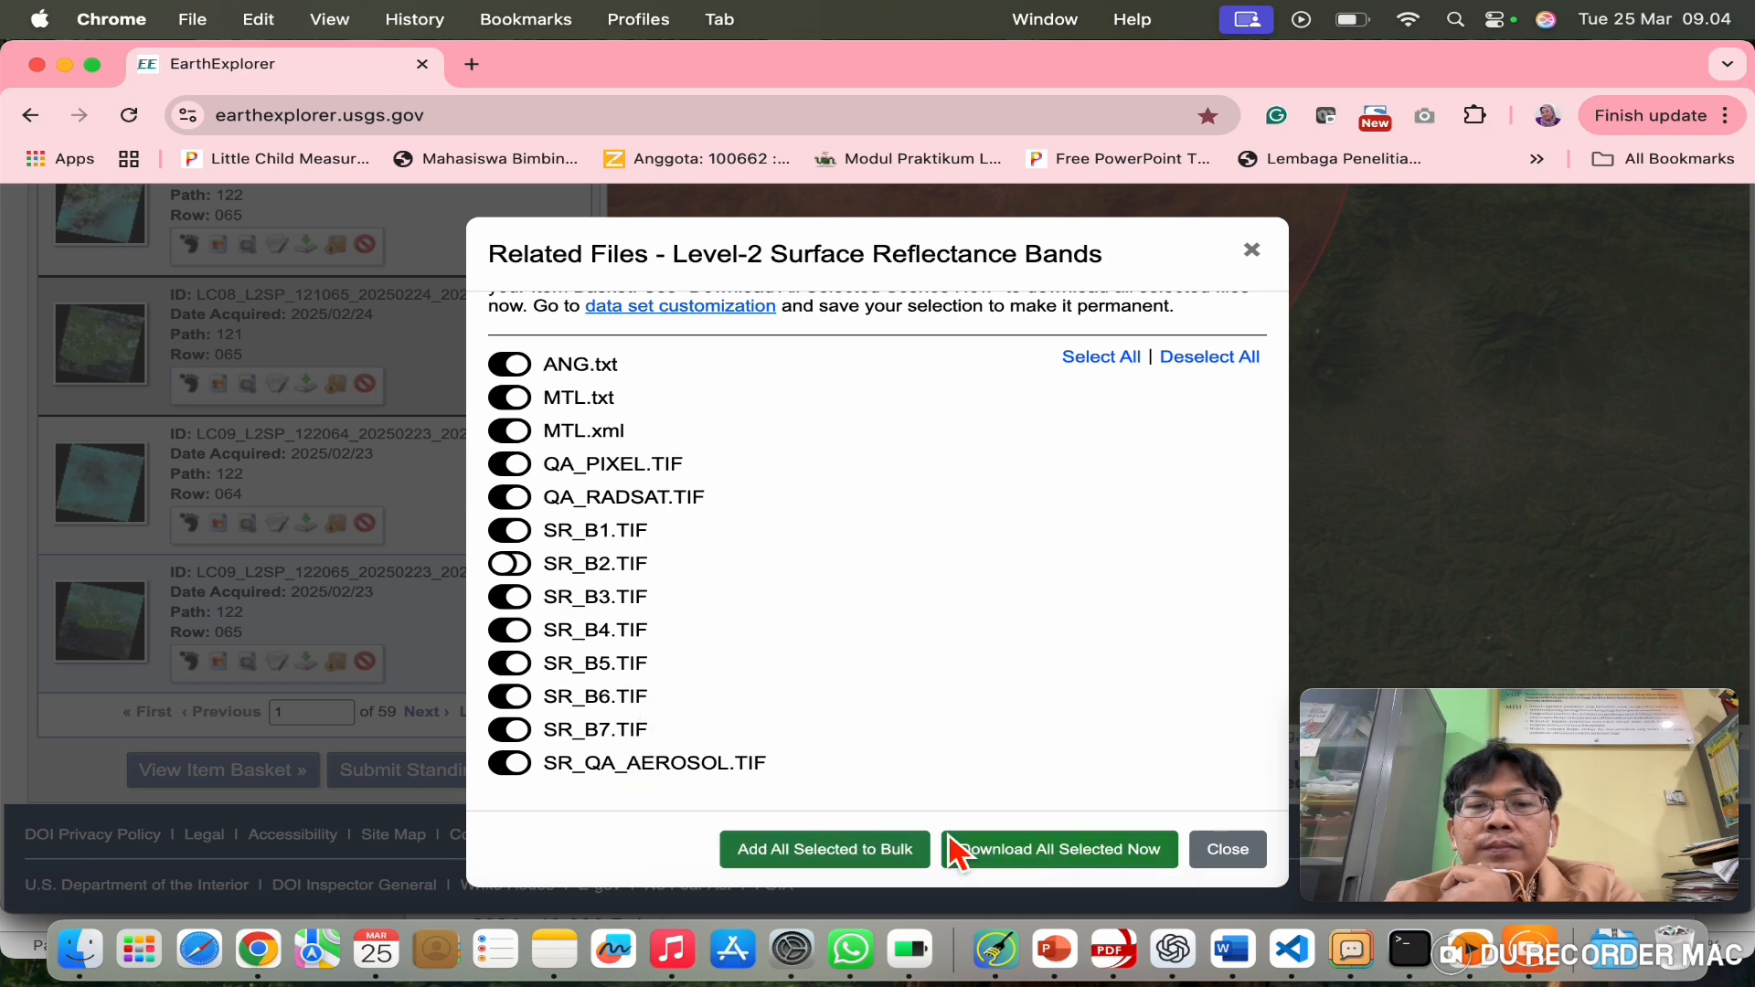
pyautogui.click(1050, 876)
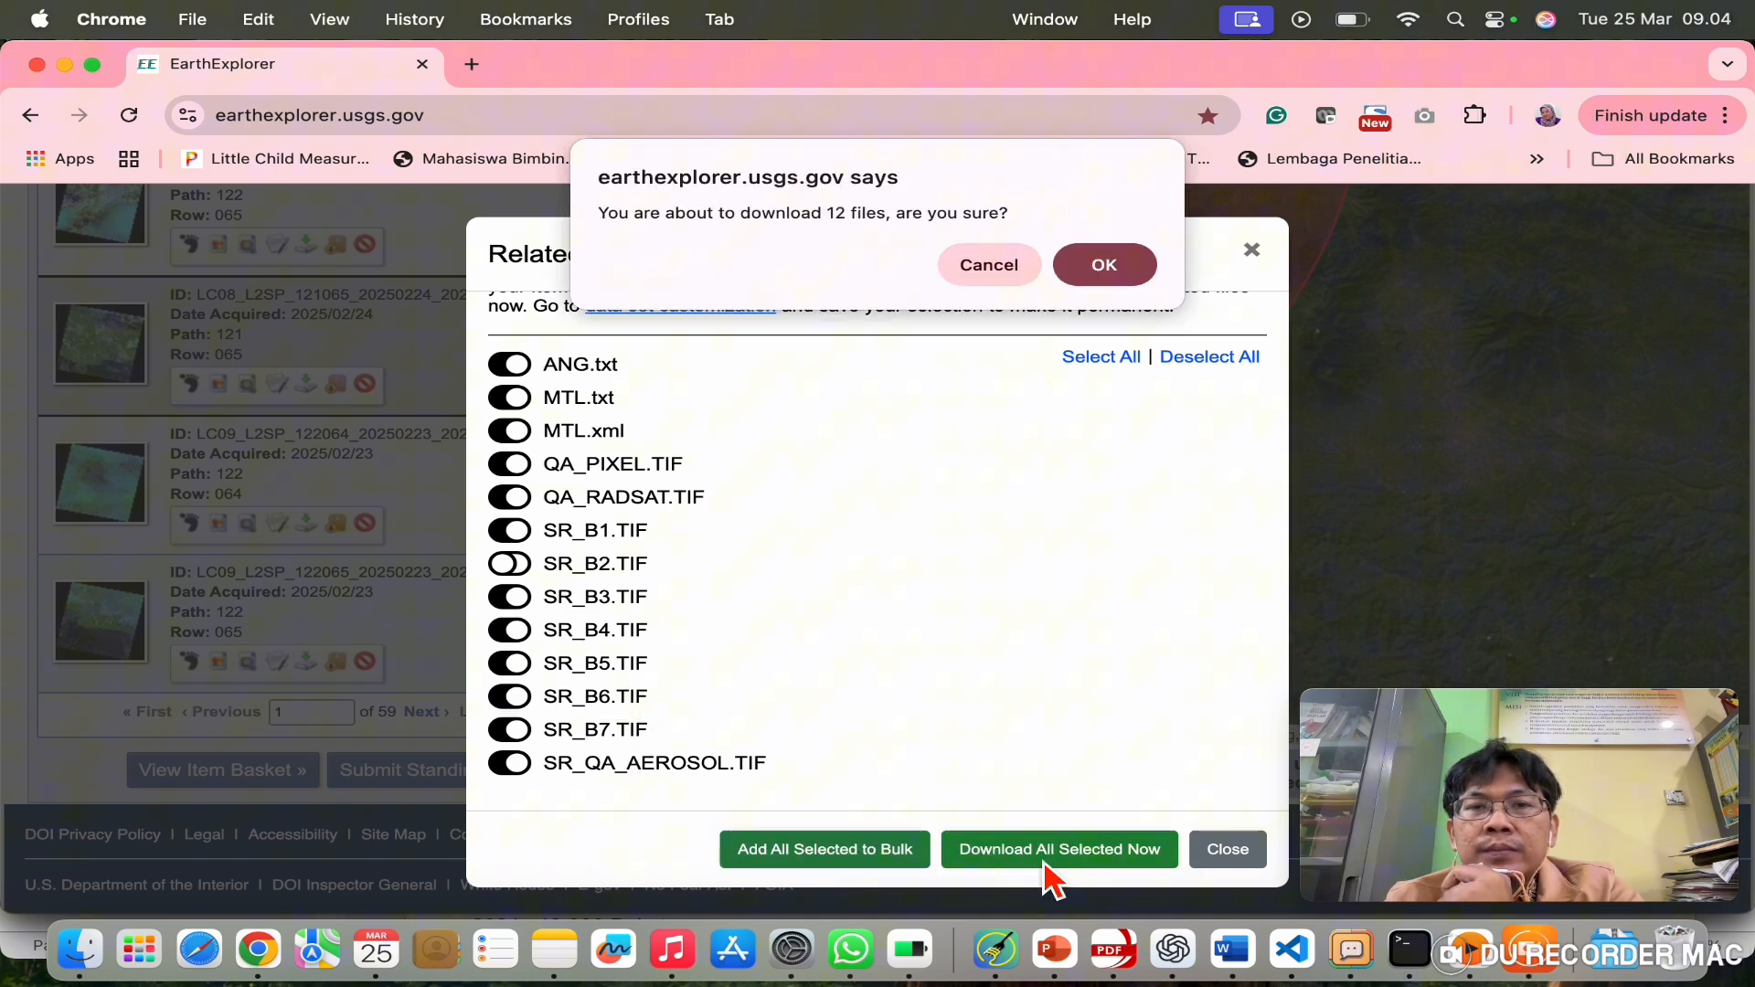
# Step: Confirm the 12-file download, dismiss its save prompt, and close the related band files list
pyautogui.click(1106, 267)
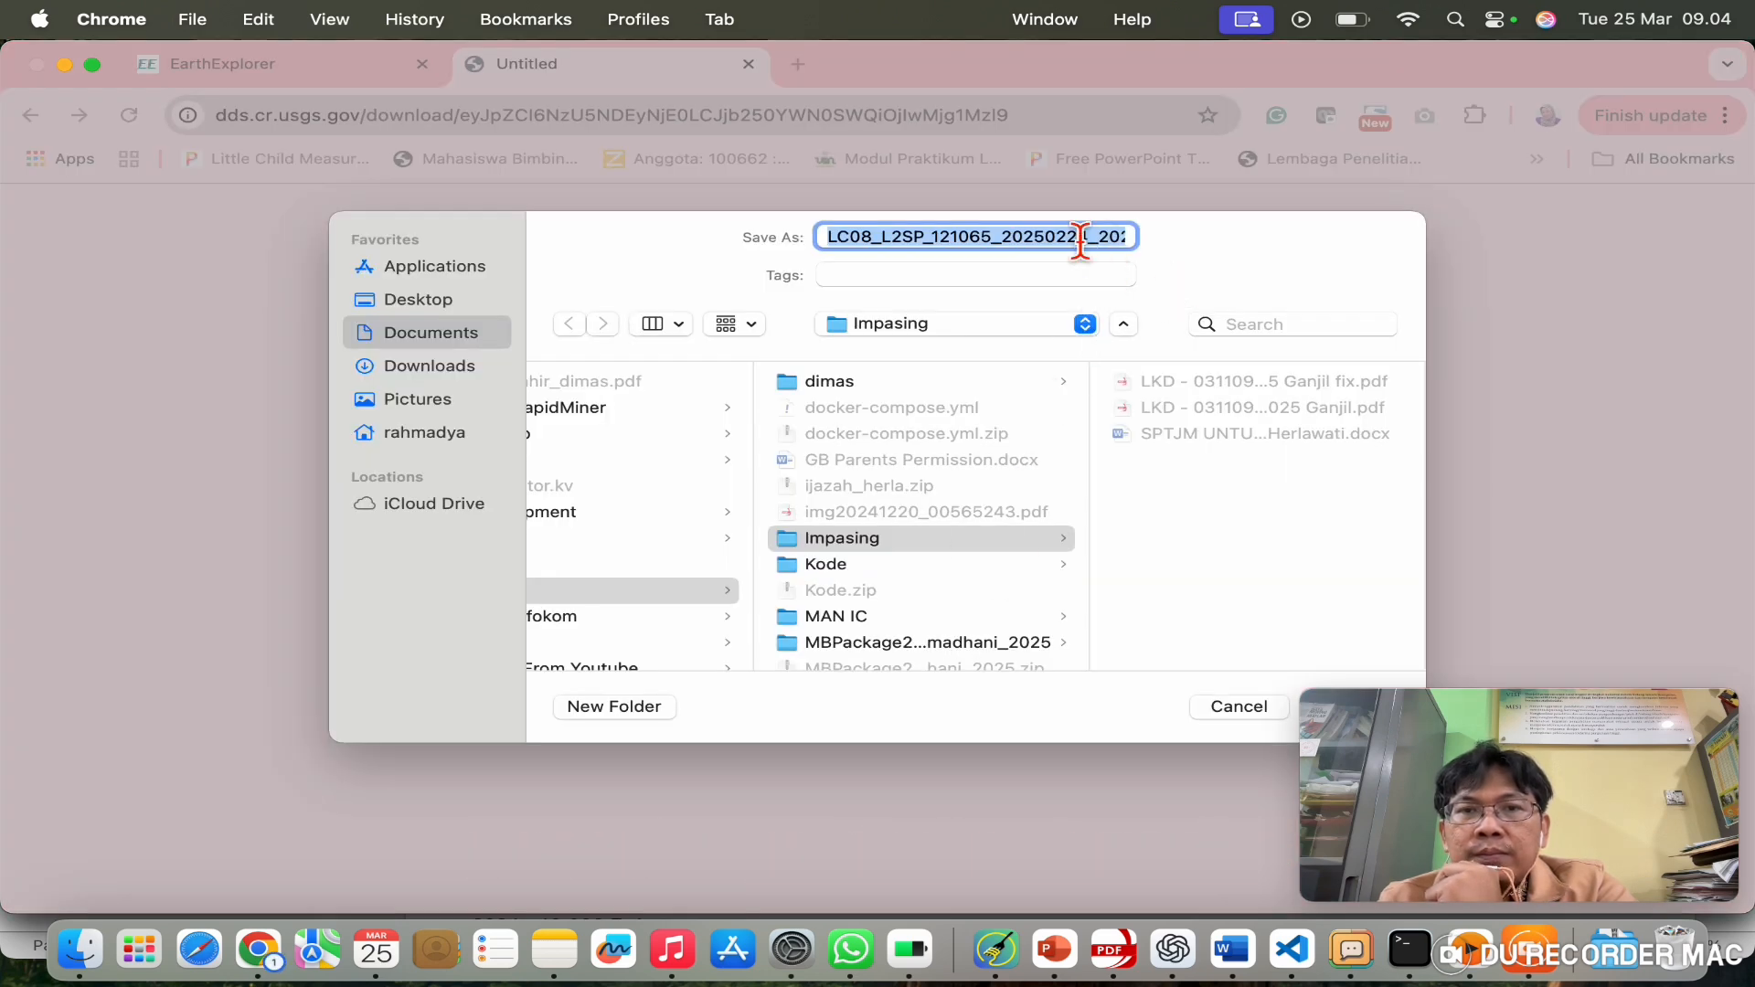
pyautogui.click(1080, 241)
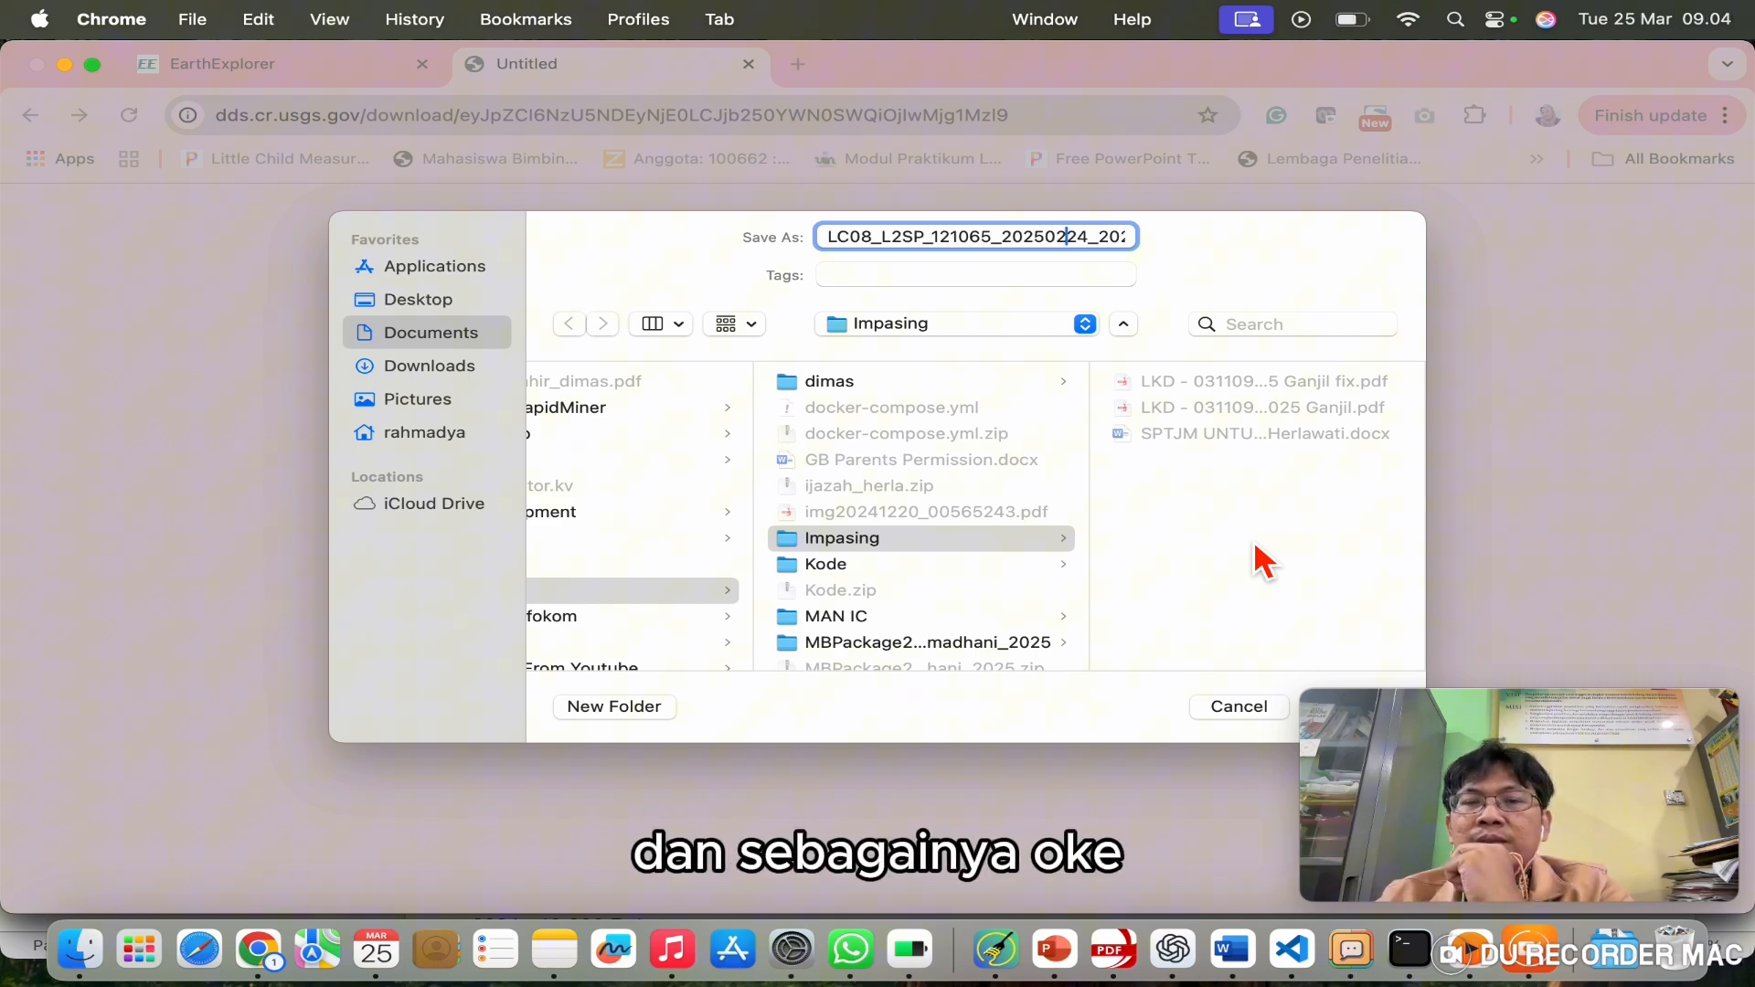
pyautogui.click(1240, 709)
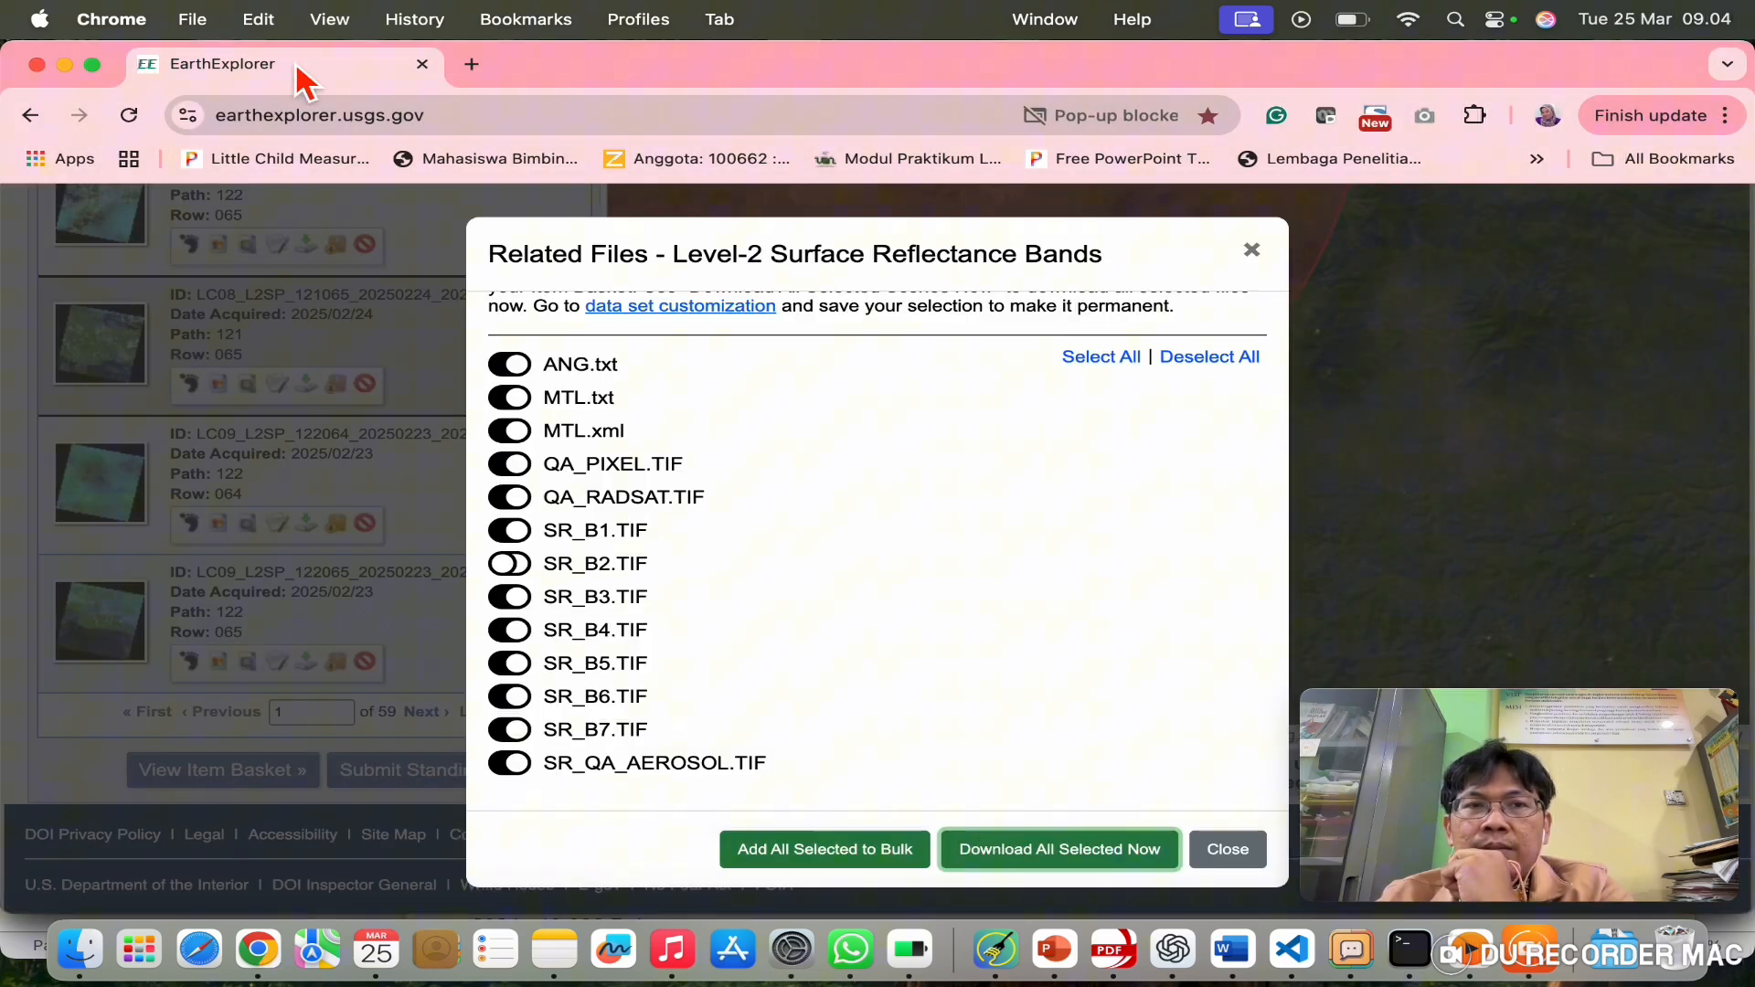
pyautogui.click(1254, 862)
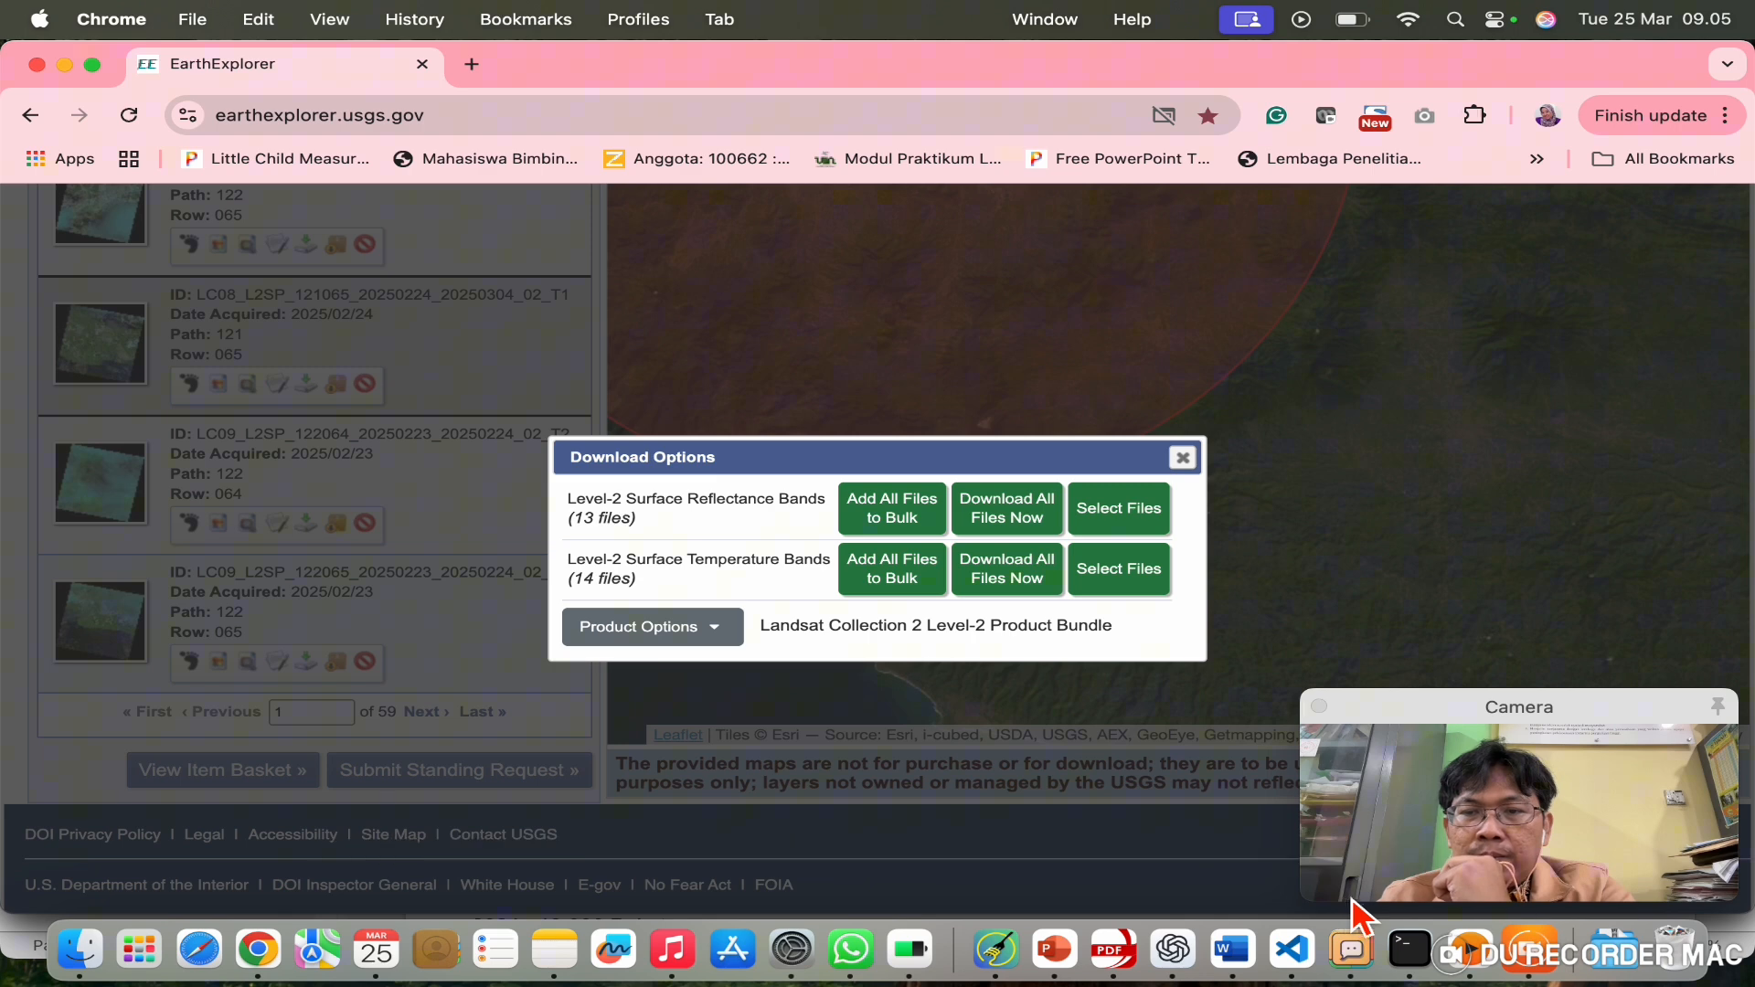
pyautogui.click(1545, 967)
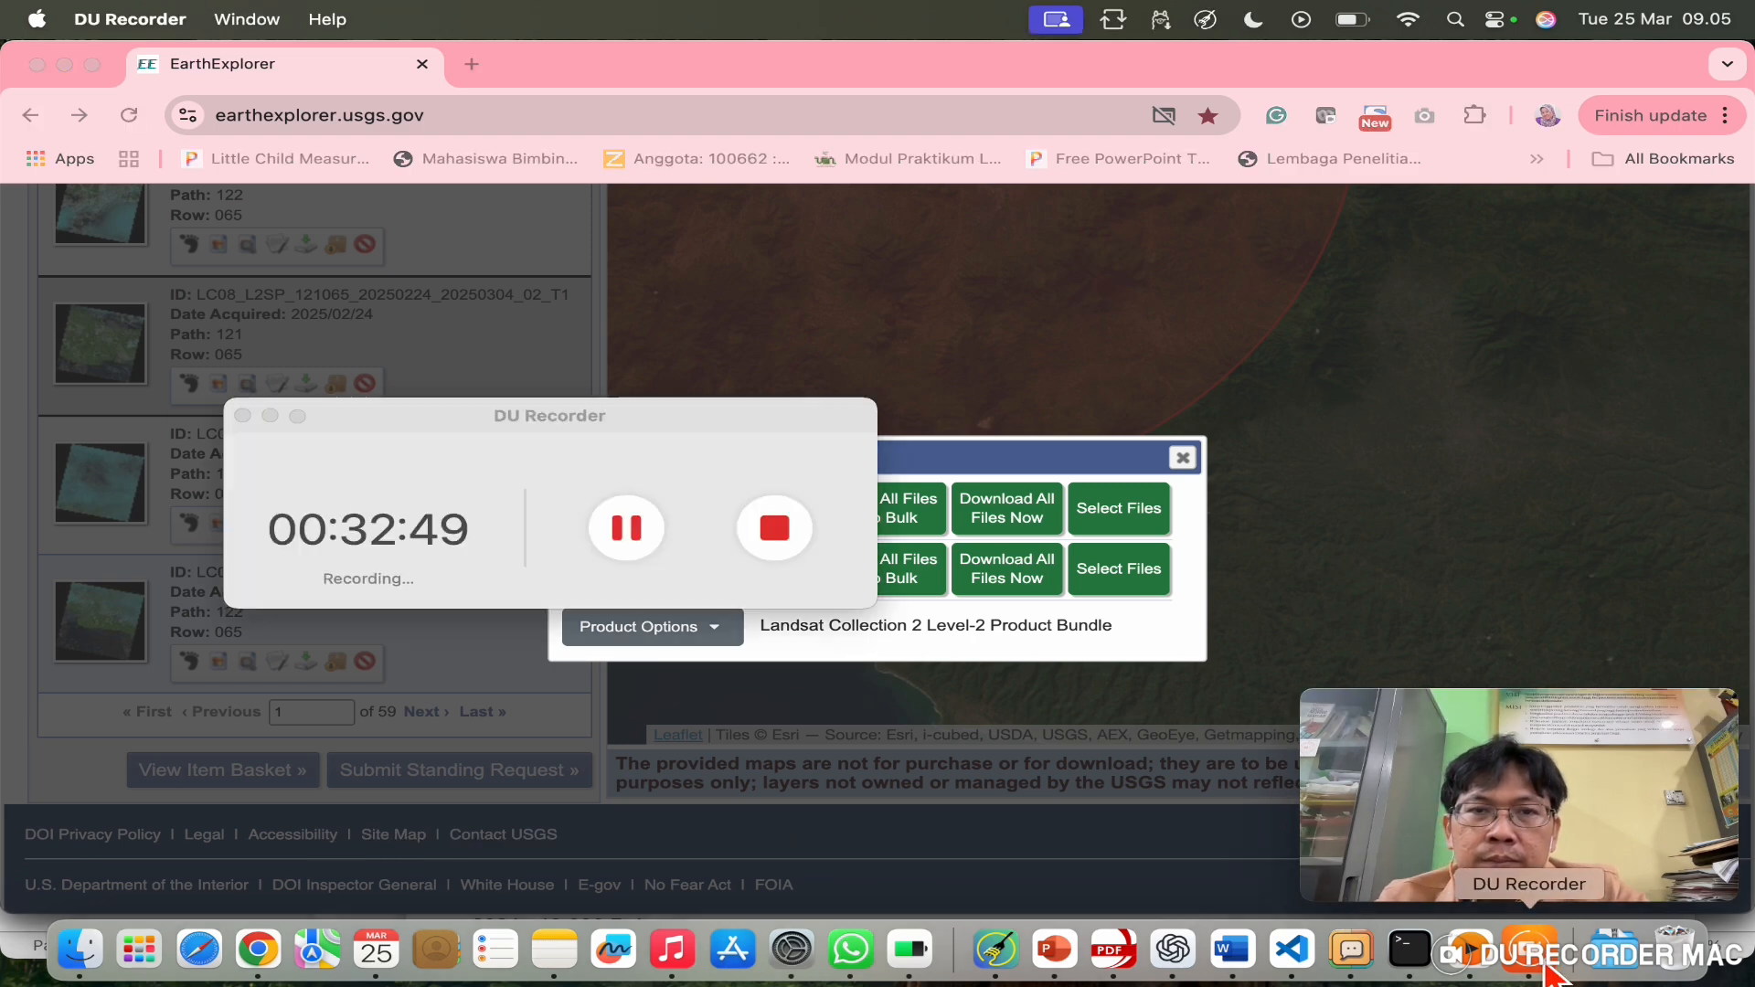